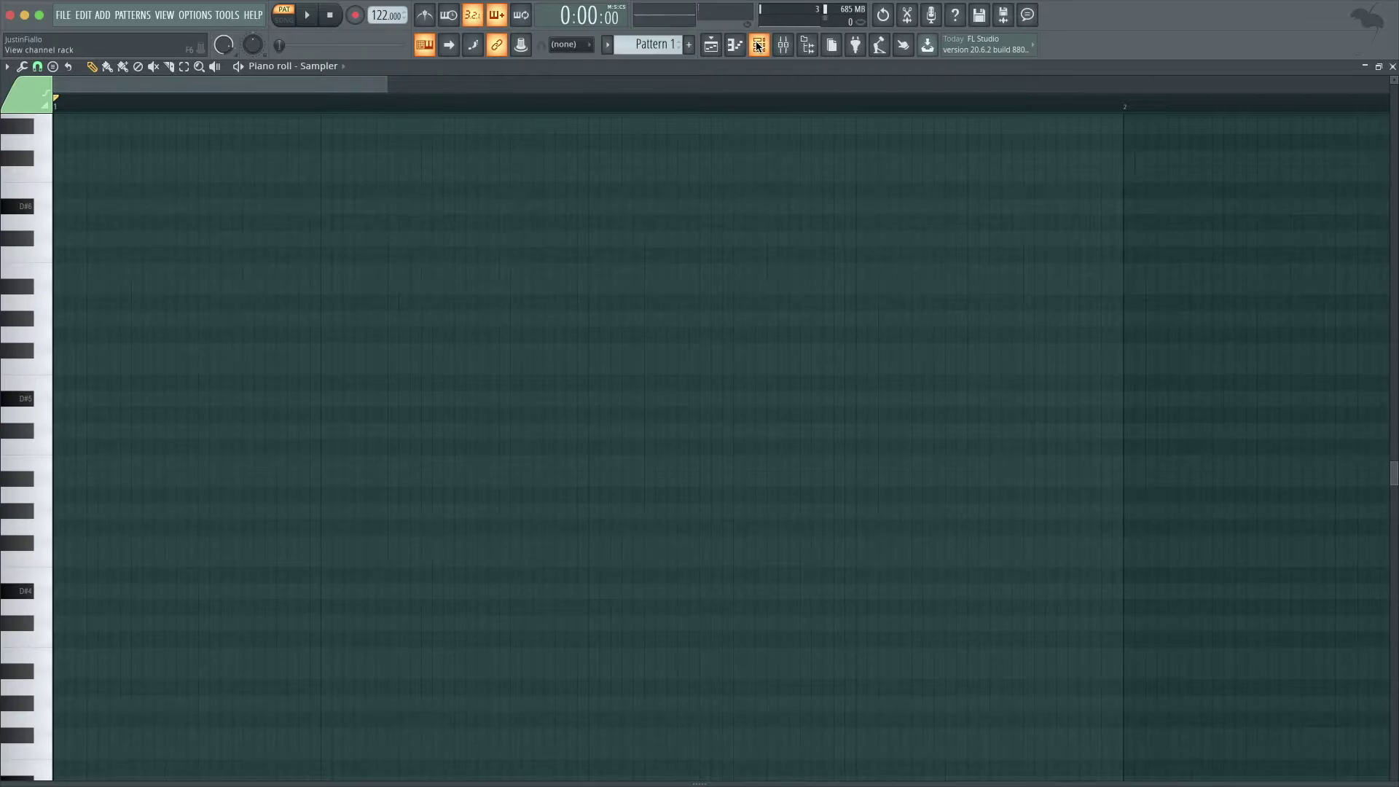
- Save the project
key(ctrl+s)
drag(194, 610, 1227, 656)
scroll(765, 435, down, 5)
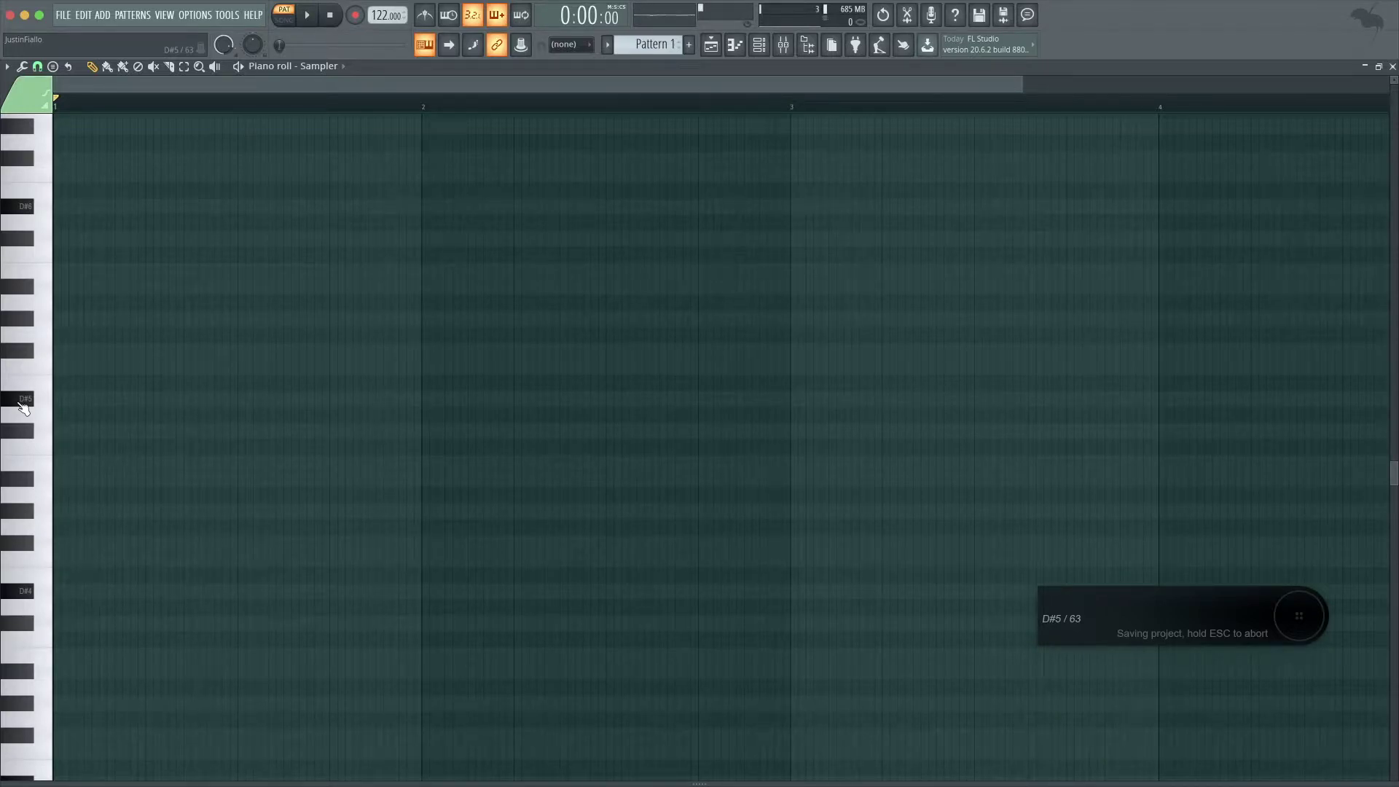
- Switch the piano roll to the FL Keys channel and place a one-bar D#5 note at the start of bar 1
click(61, 406)
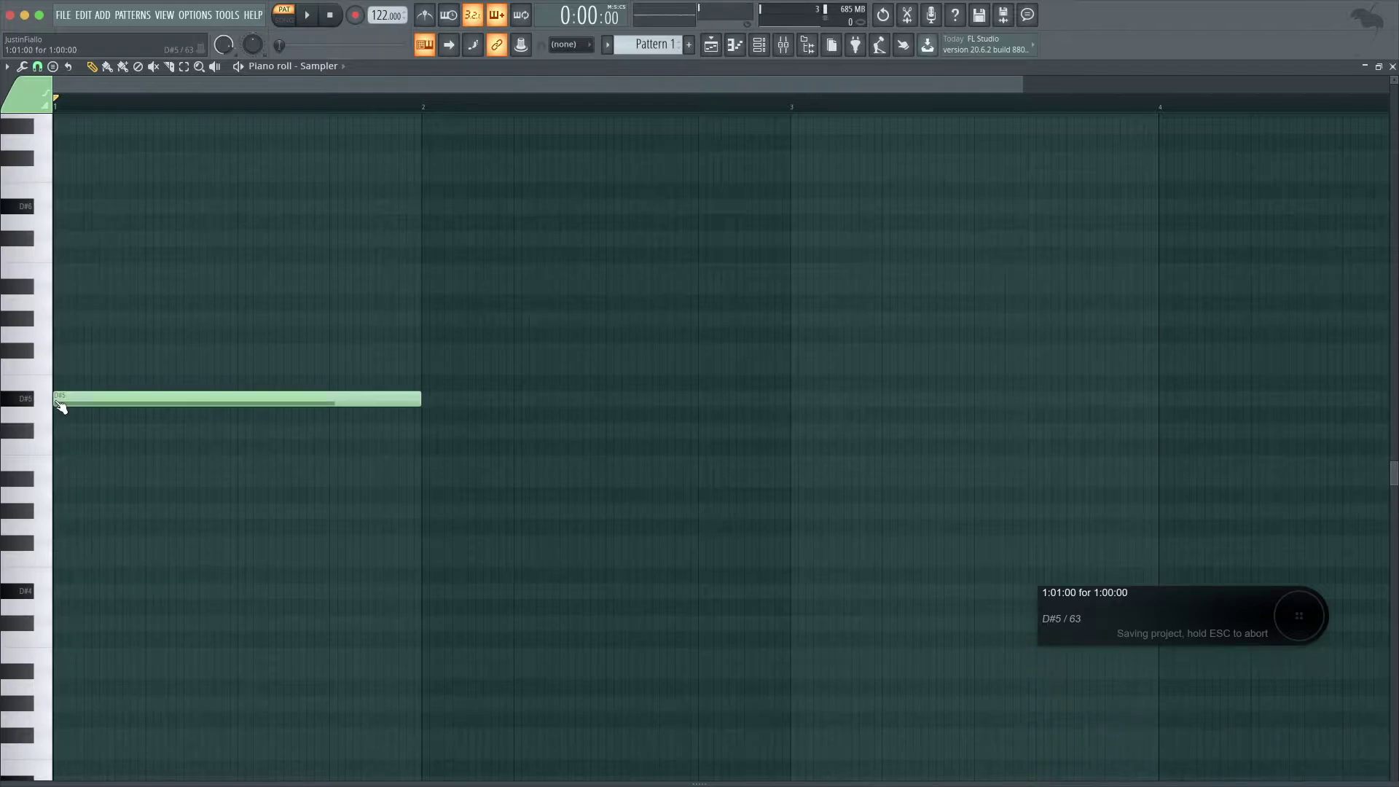
right_click(296, 403)
click(319, 67)
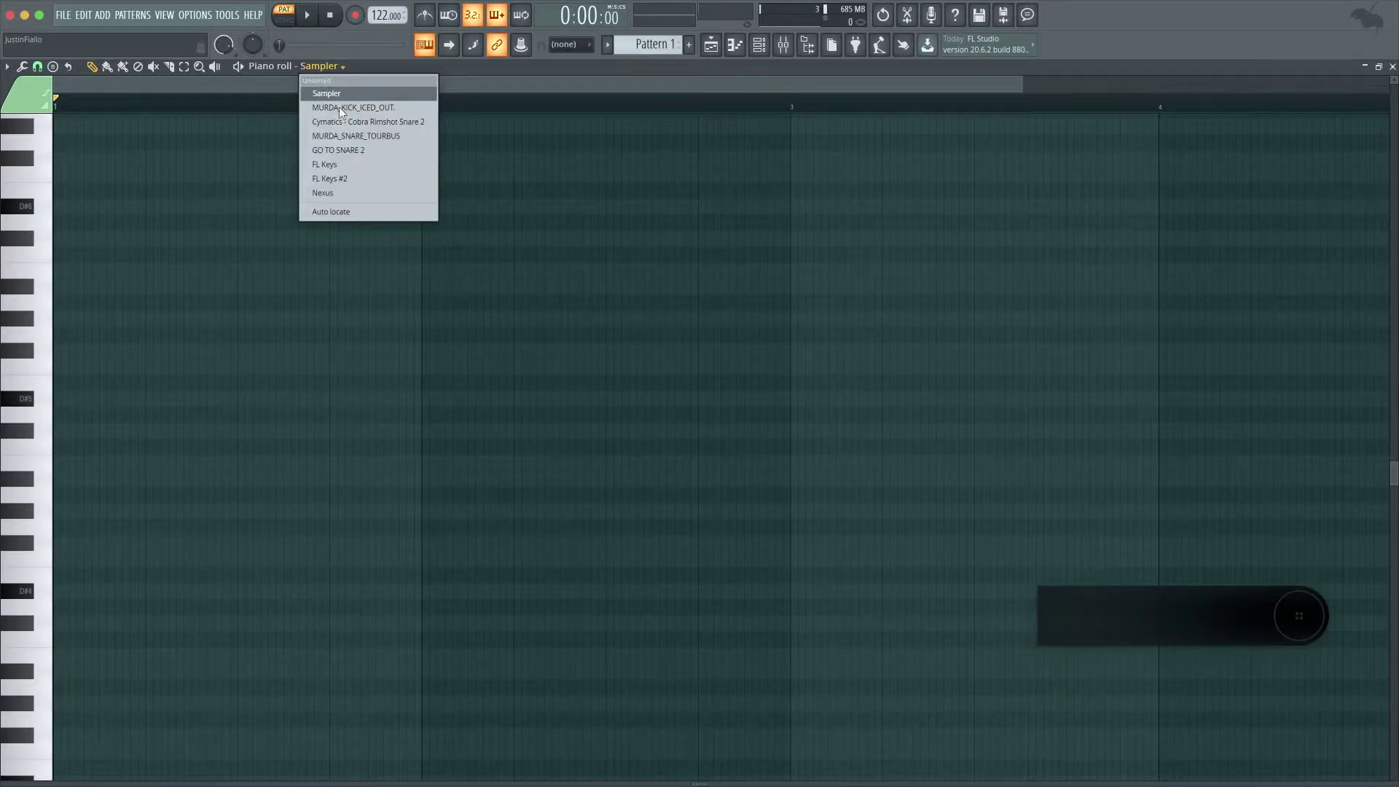
click(342, 166)
click(125, 405)
drag(125, 405, 46, 405)
mouse_move(423, 403)
mouse_down()
mouse_move(296, 408)
mouse_move(419, 403)
mouse_up()
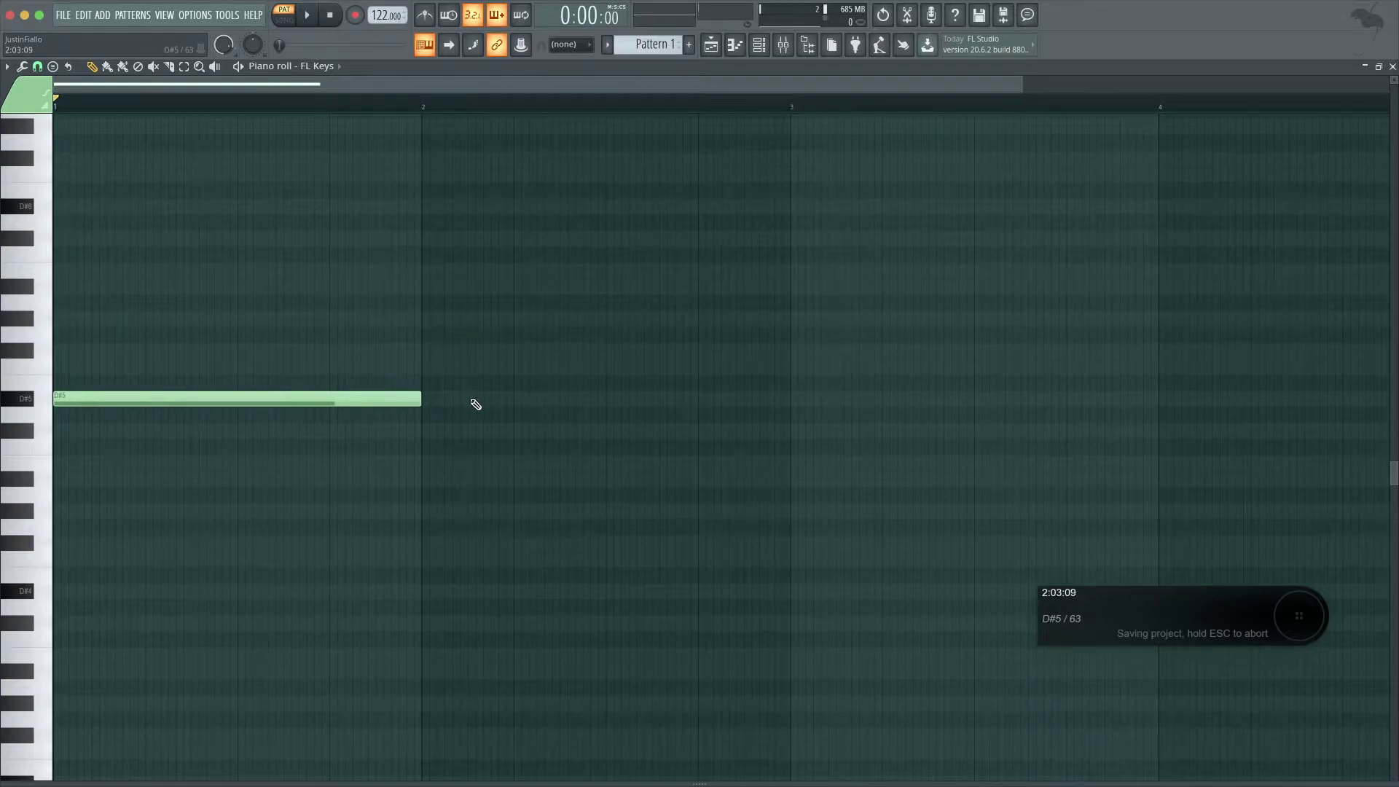
- Audition D#5, B4, C#5 and G#4 on the piano roll keyboard with the FL Keys sound
click(30, 406)
click(29, 400)
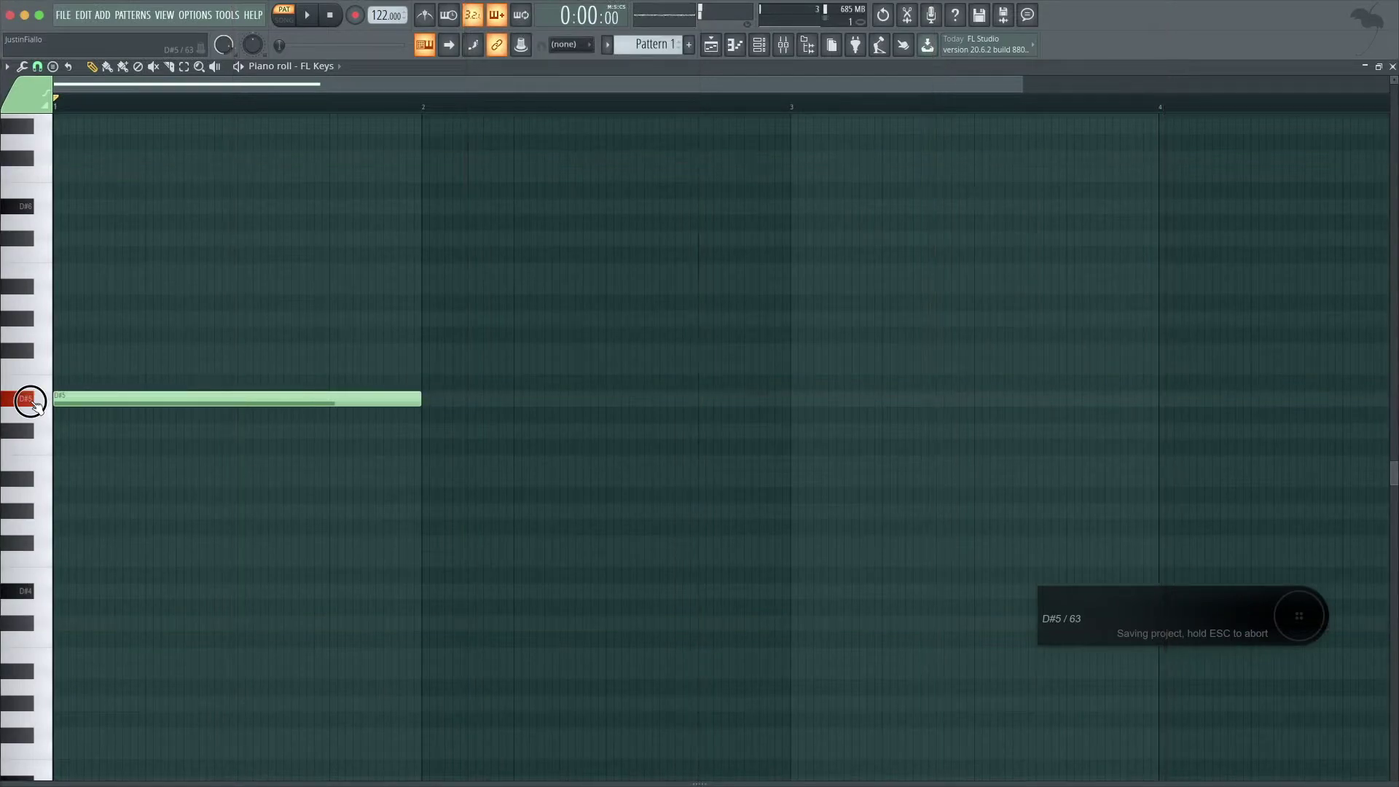
click(32, 465)
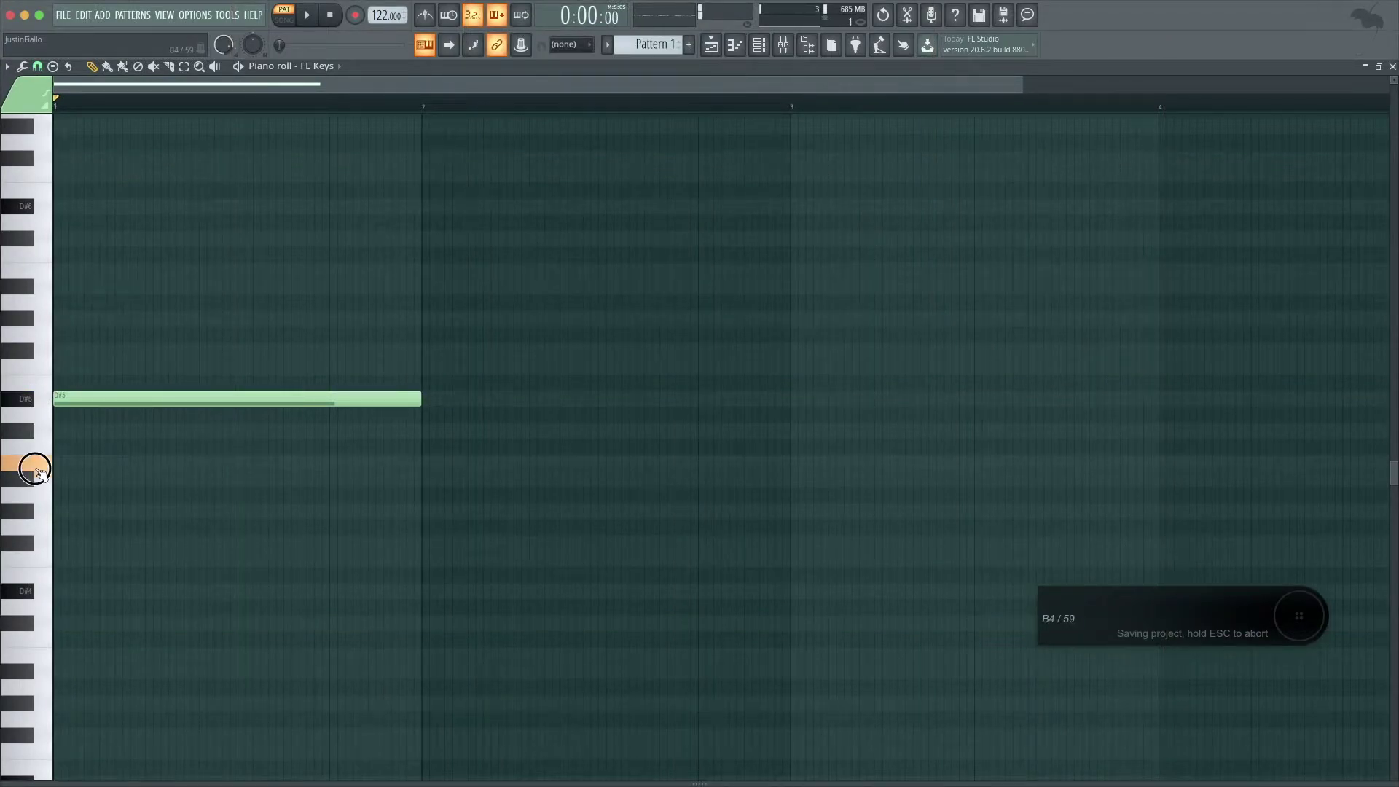
click(29, 437)
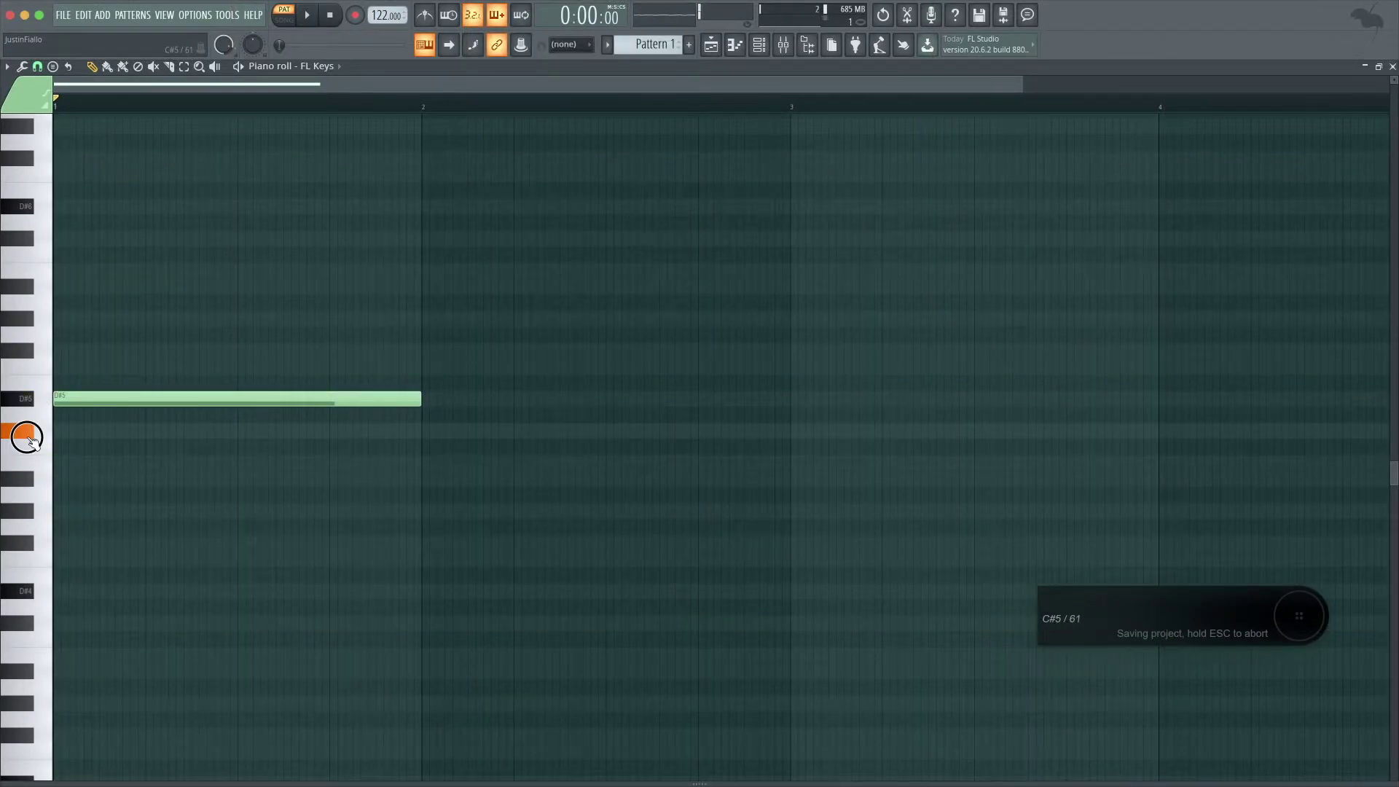
click(22, 513)
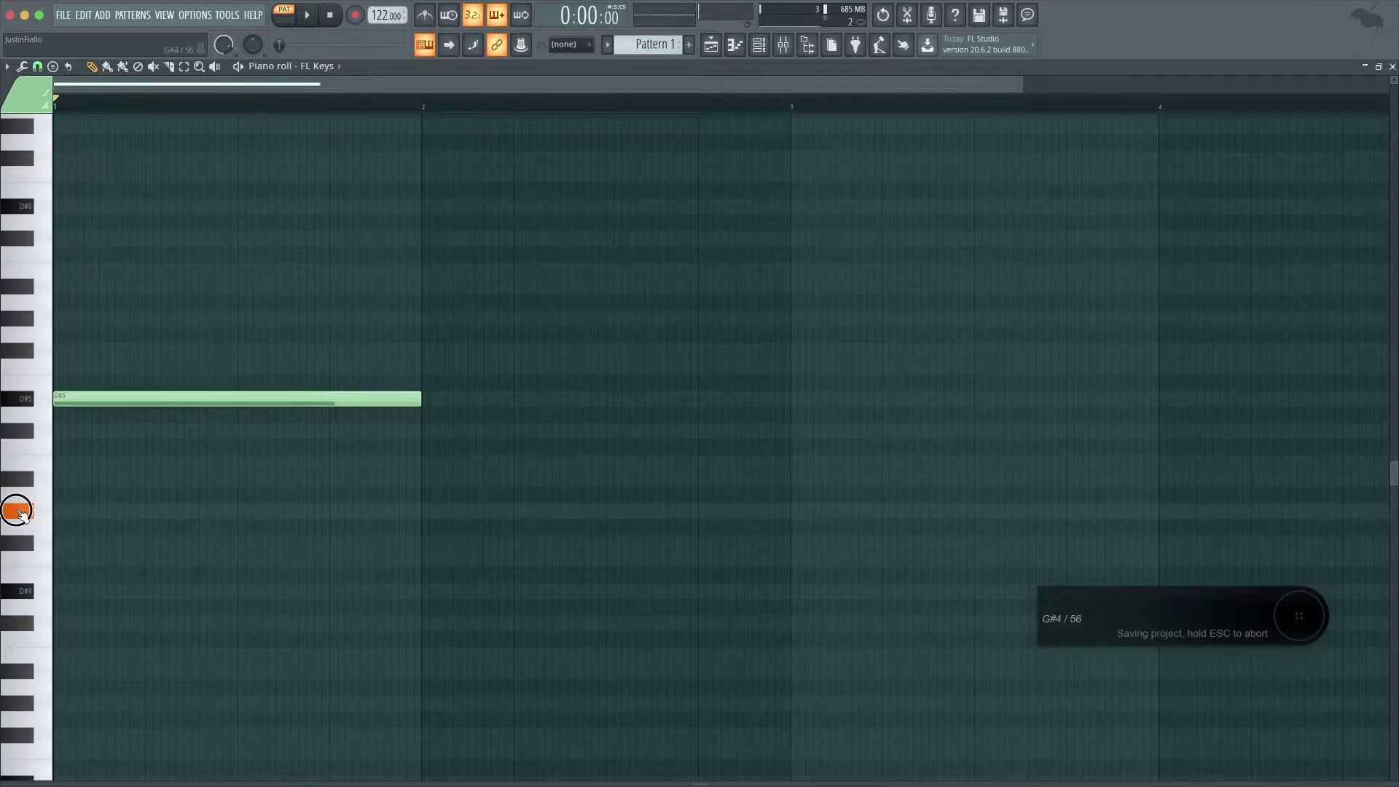
click(26, 433)
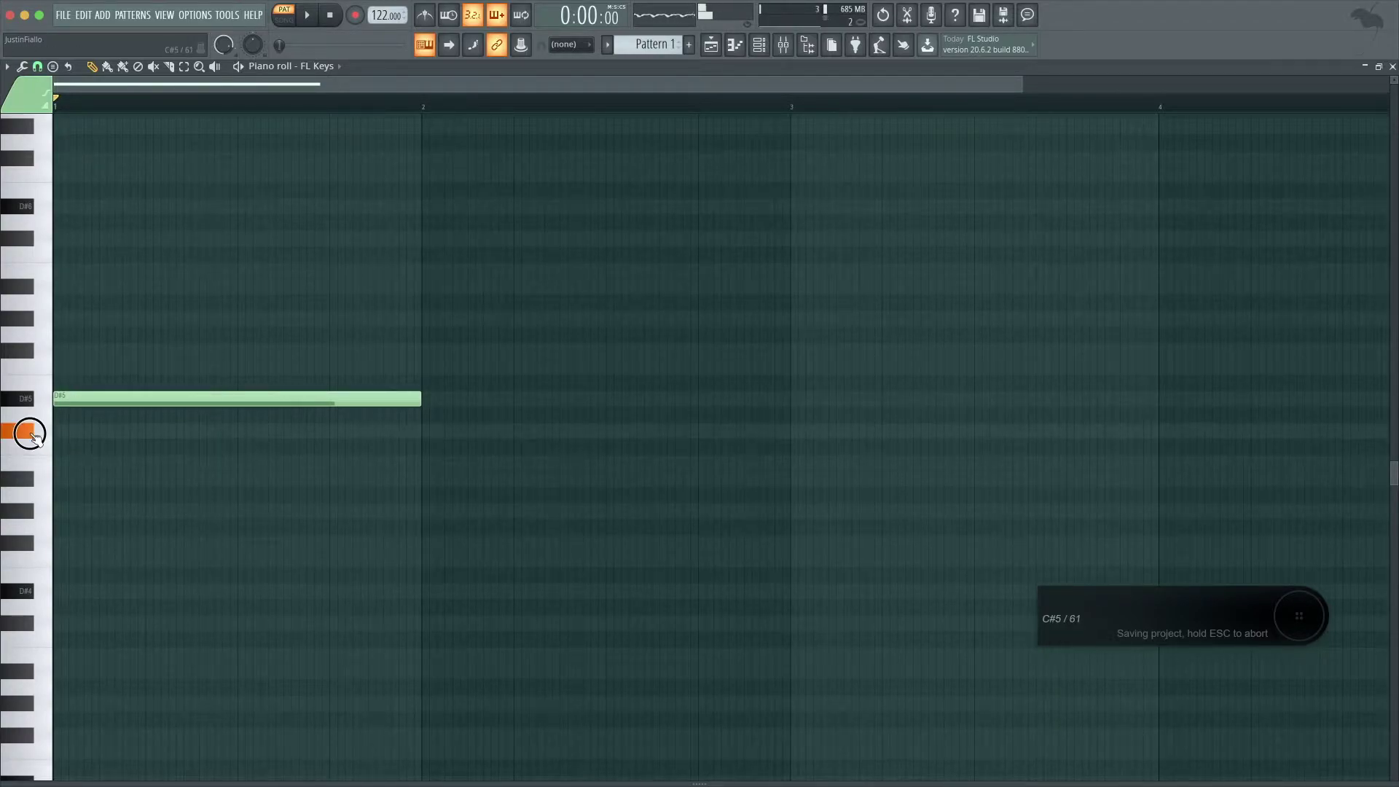
click(27, 394)
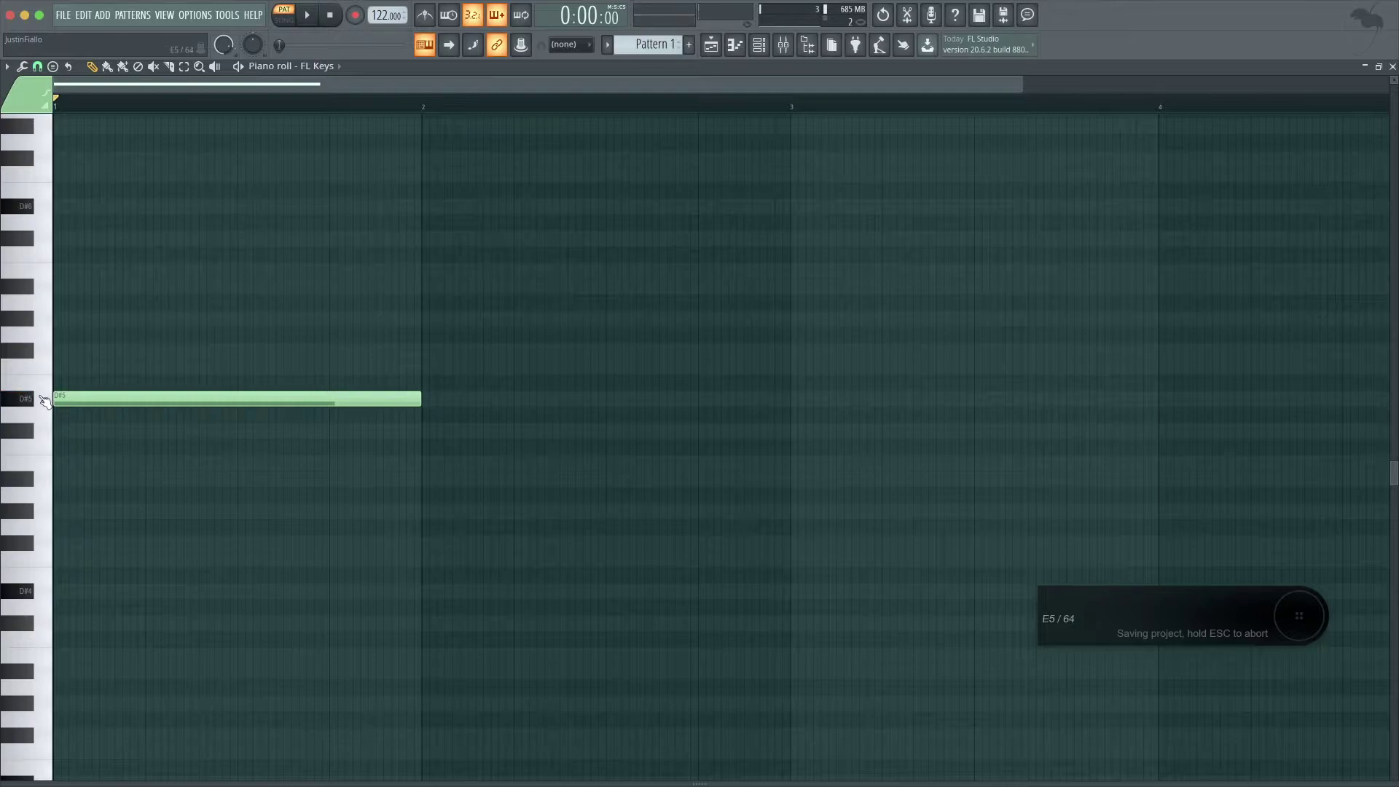
click(29, 399)
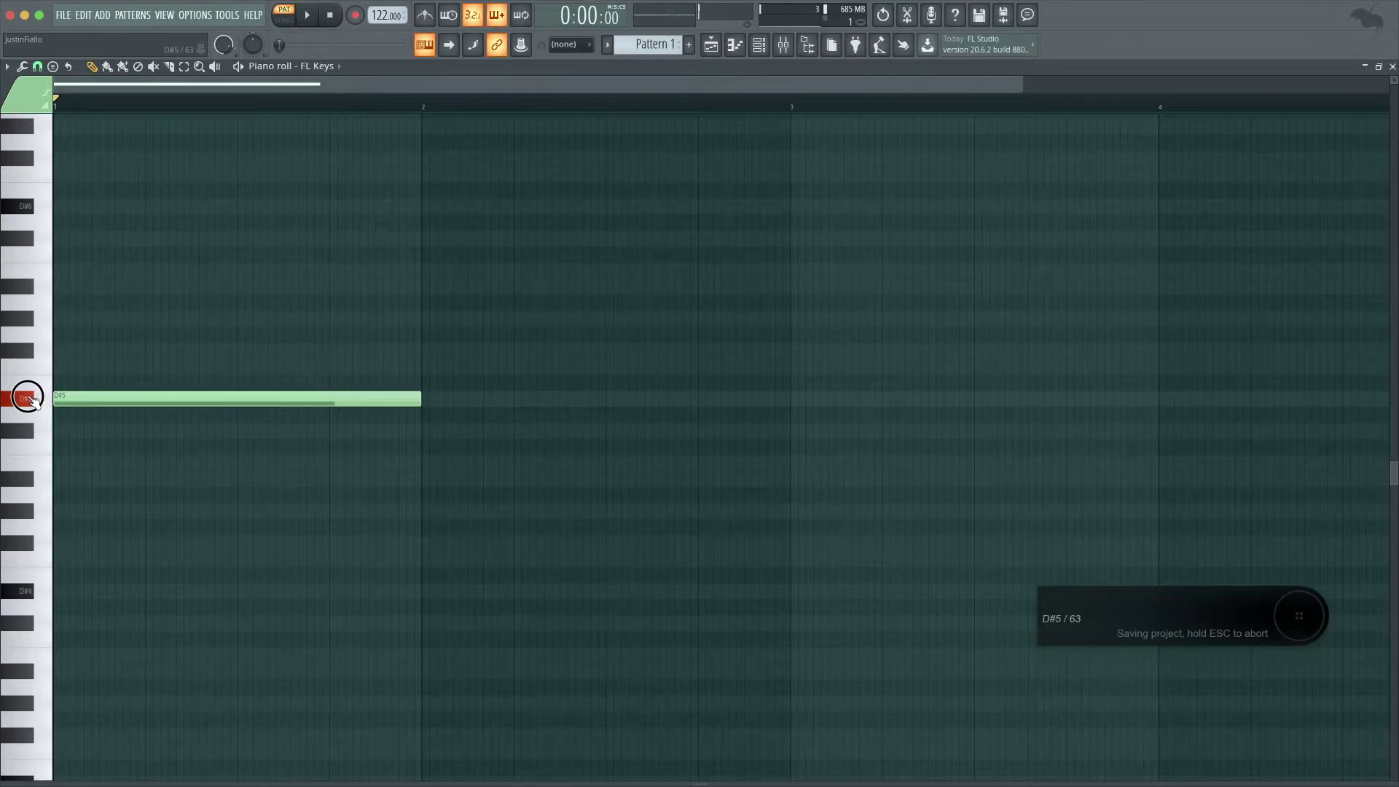
- Audition the keys ascending from G#4 through B4 and C#5 up to D#5
click(16, 513)
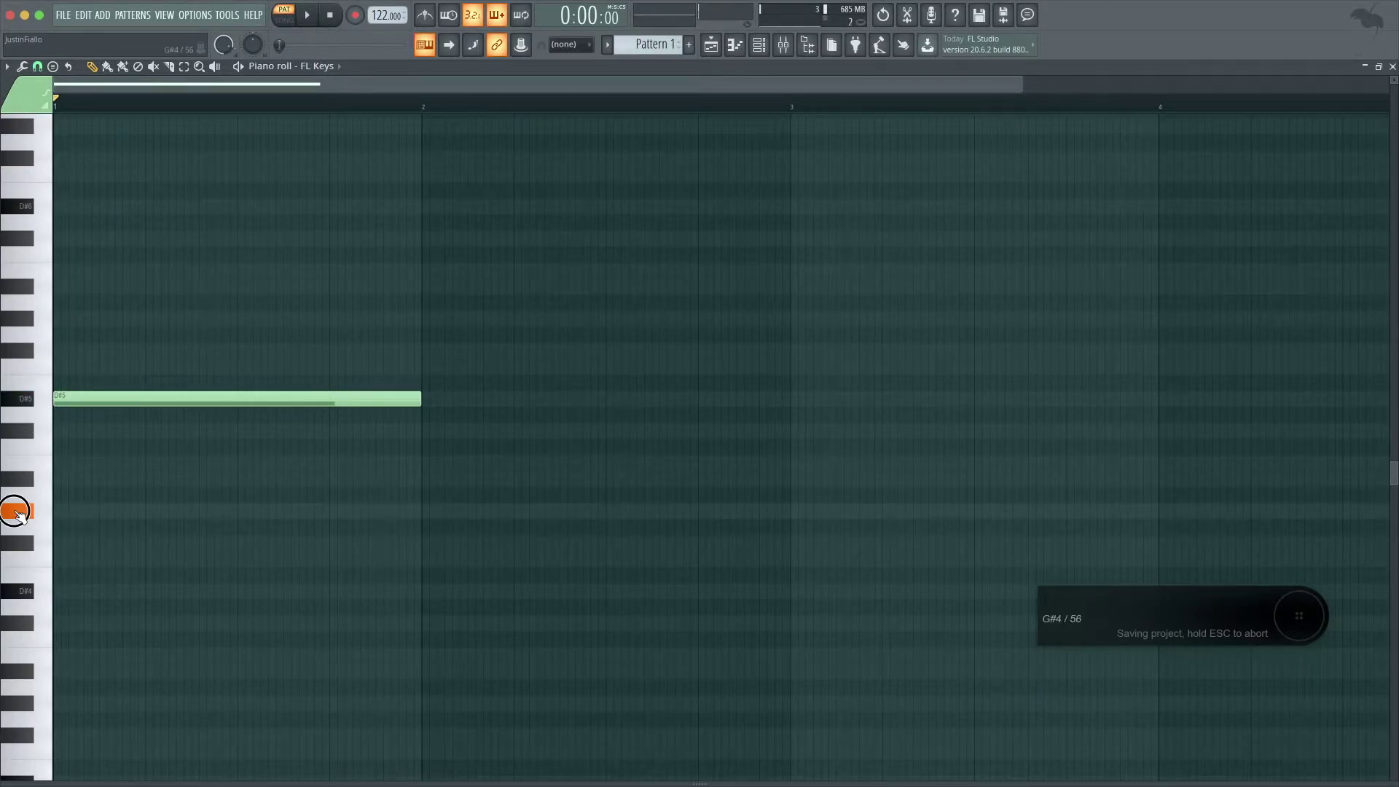
click(16, 478)
click(35, 459)
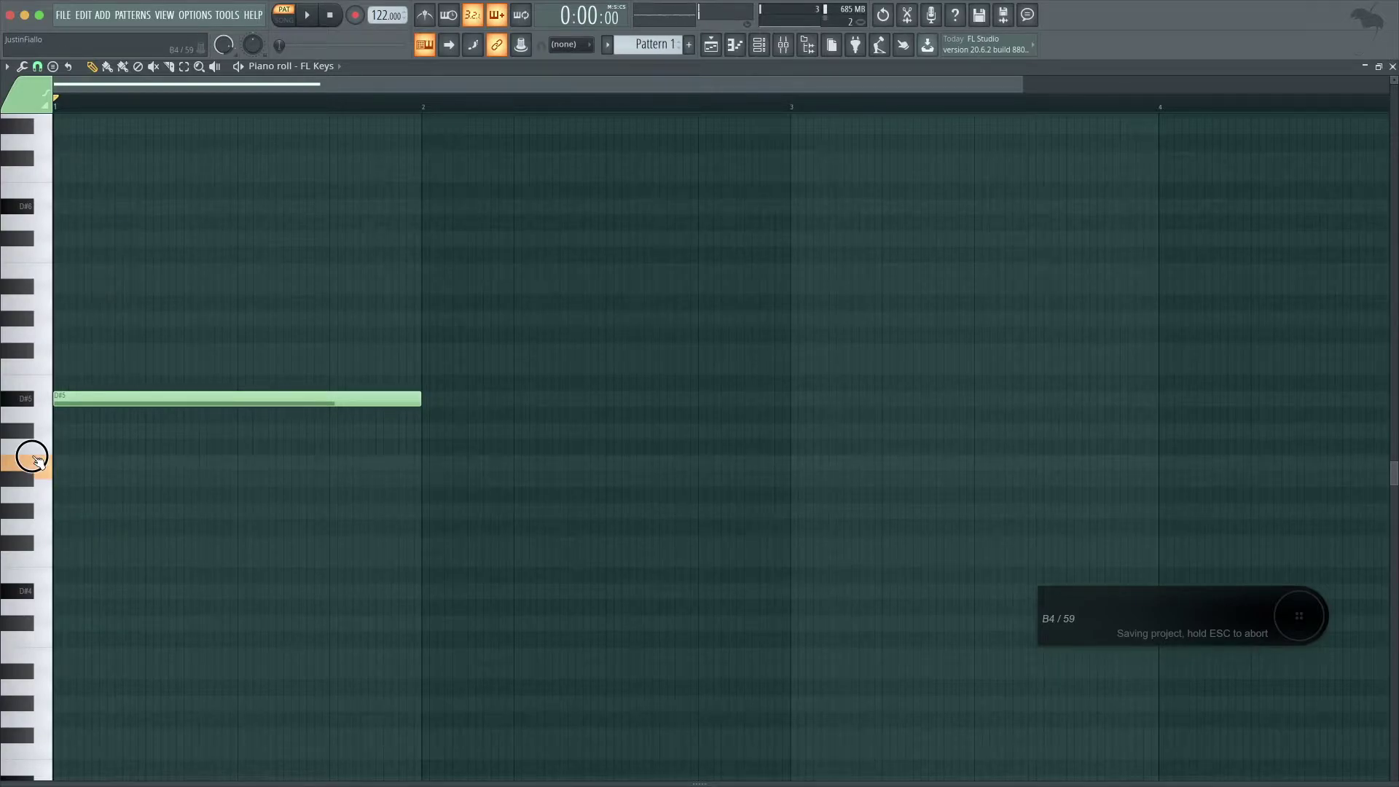
click(34, 439)
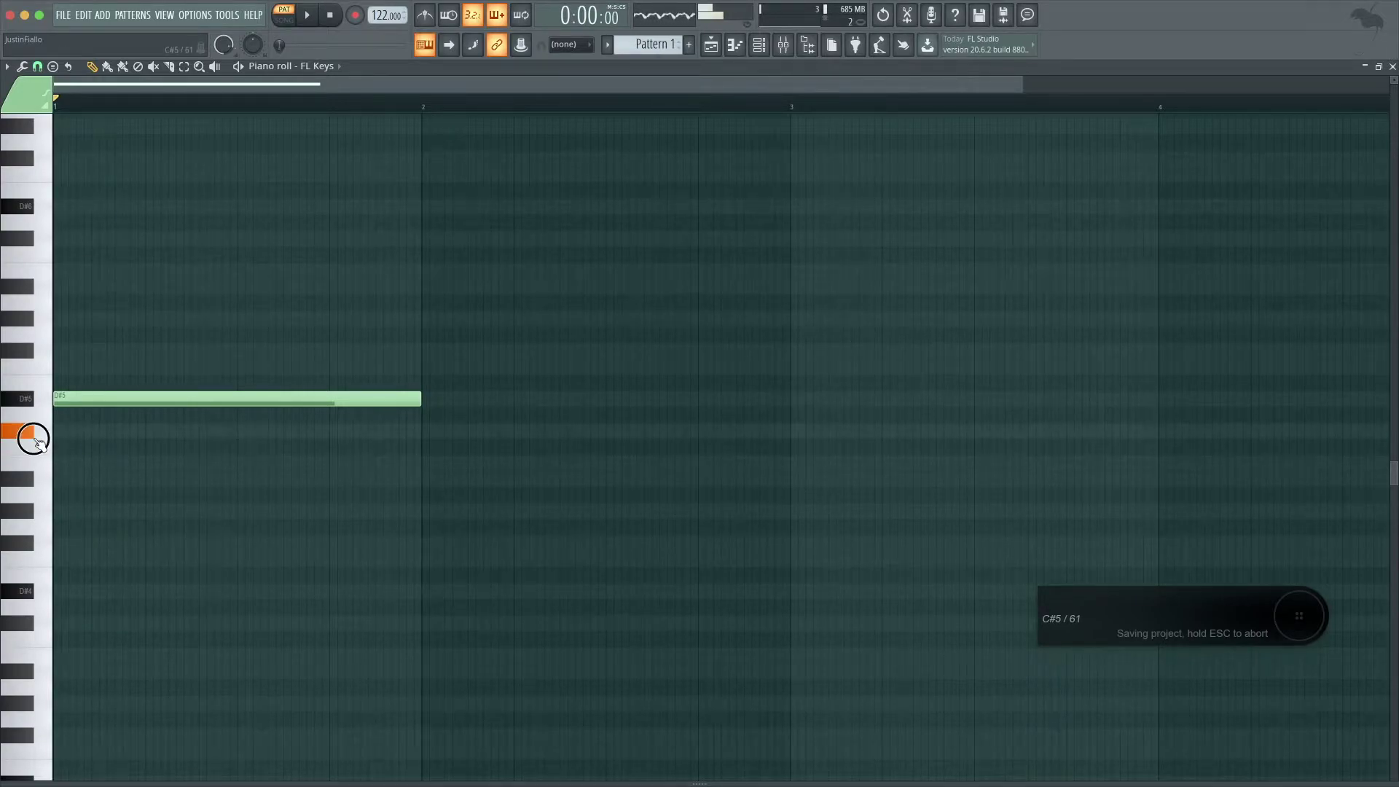
click(37, 415)
click(28, 398)
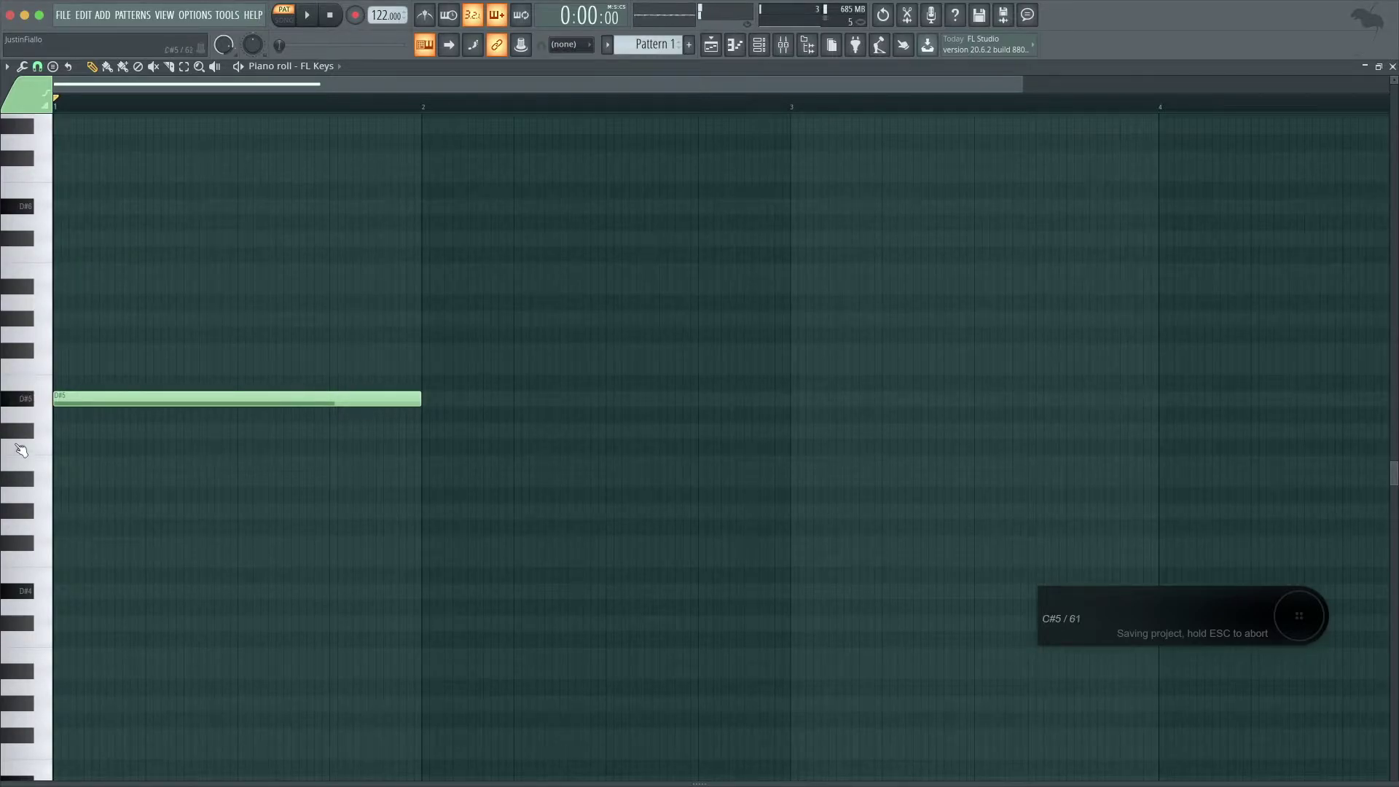
- Audition the bar 1 D#5 note and compare it with B4, F#4 and G#4 as possible following root notes
click(16, 400)
click(118, 401)
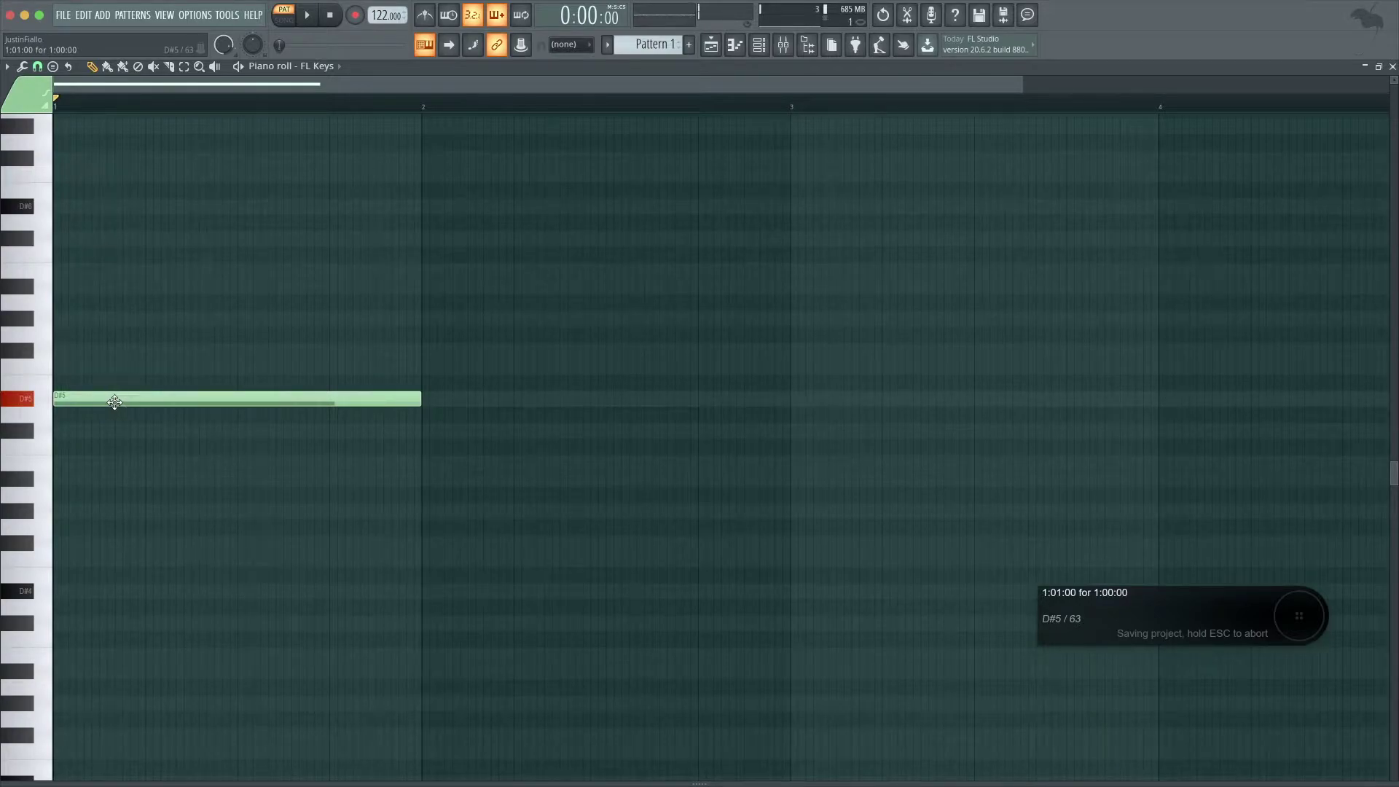
click(33, 452)
click(28, 399)
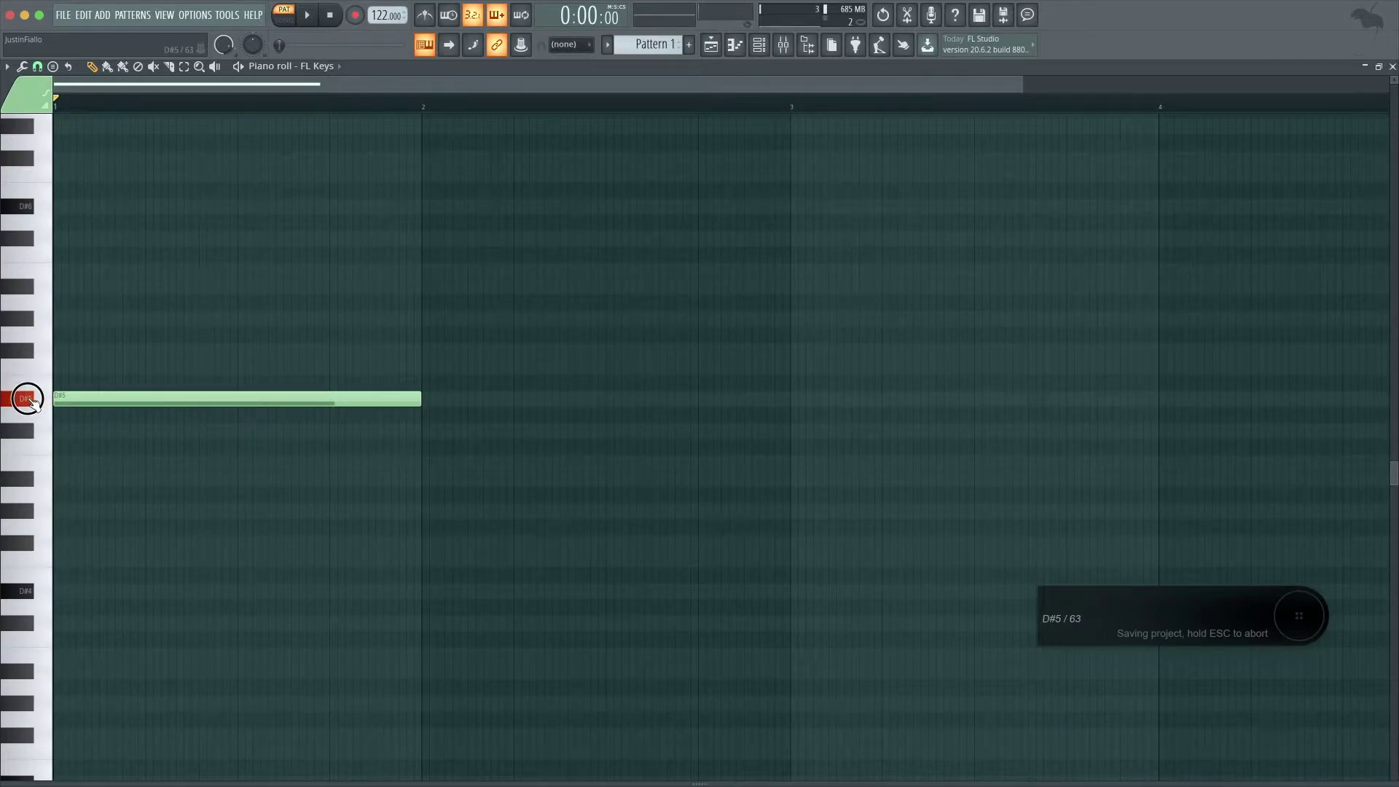
click(25, 462)
click(25, 538)
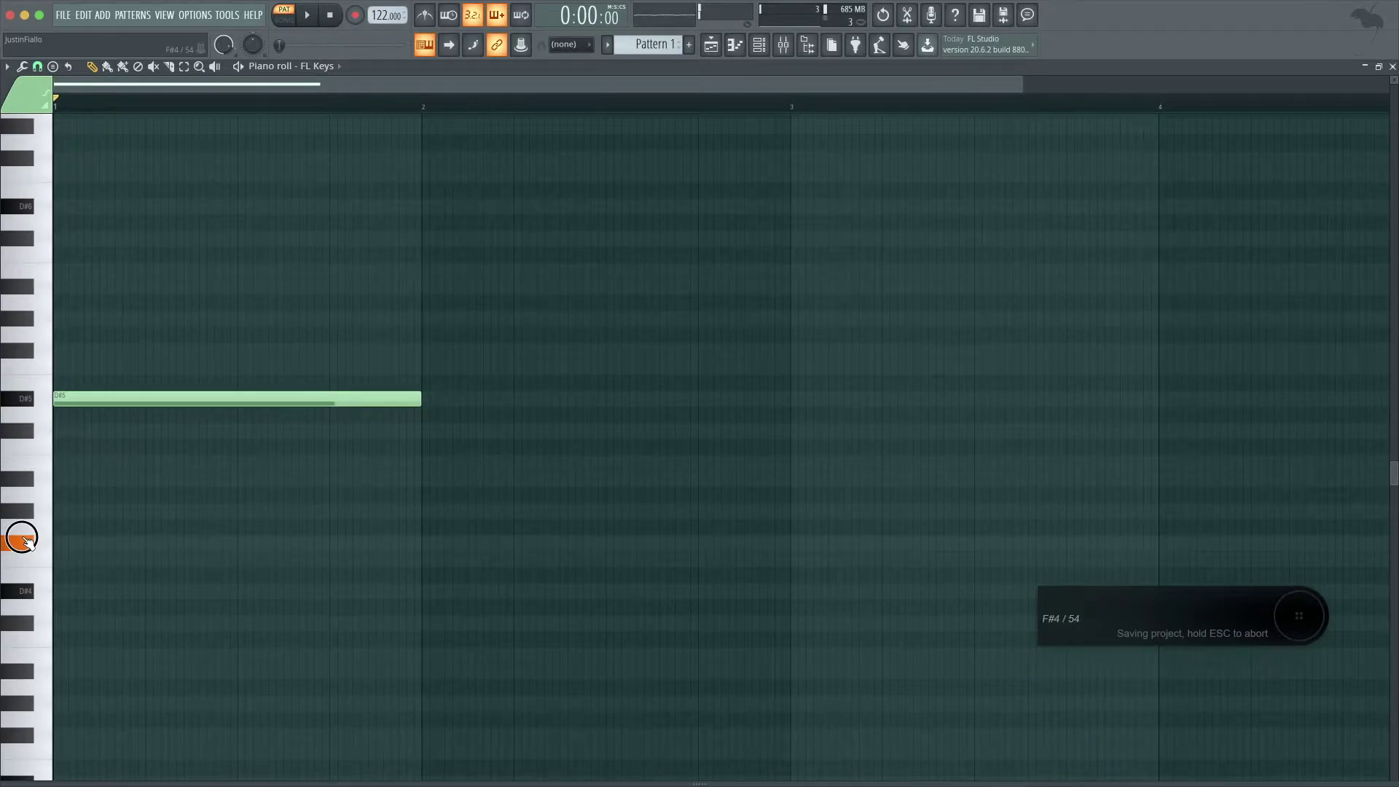
click(22, 510)
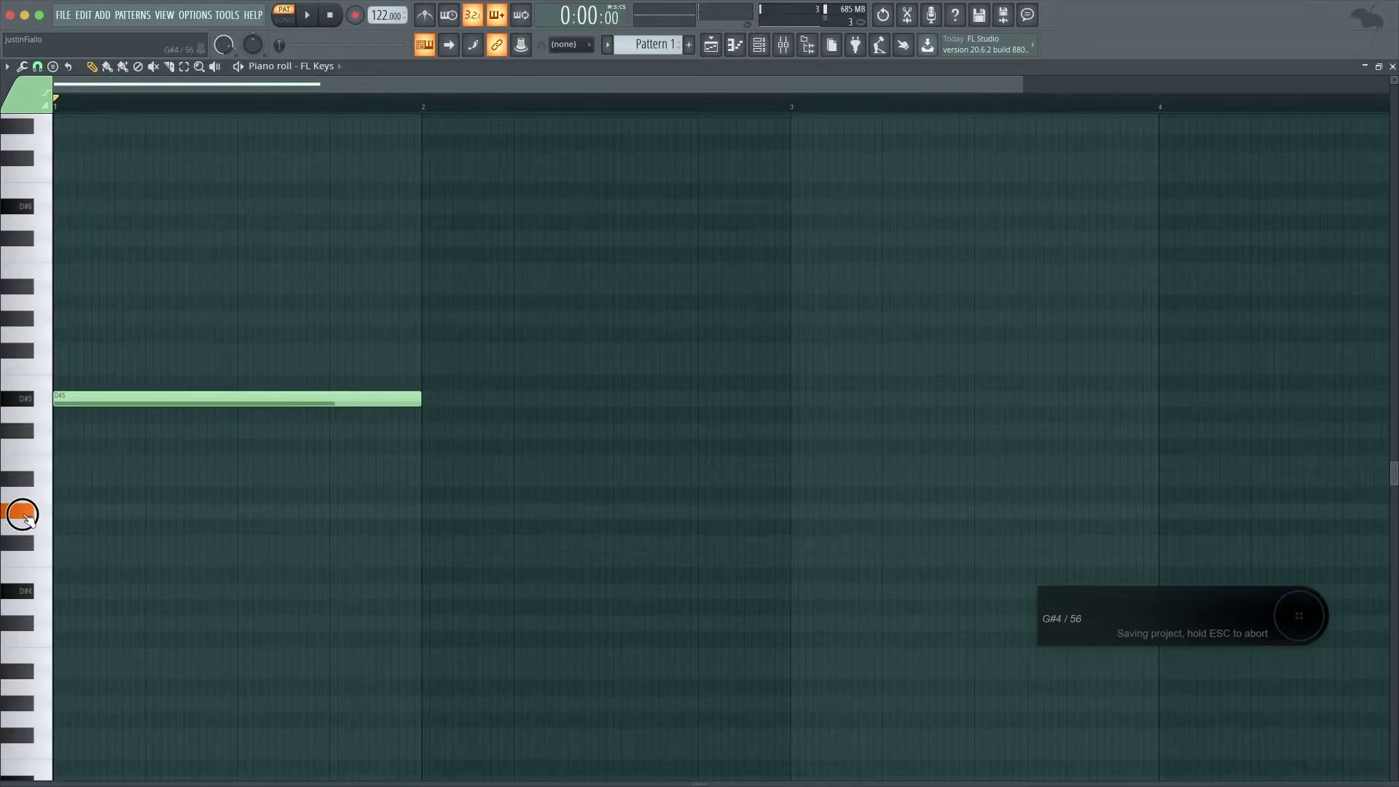
- Place one-bar root notes on B4 in bar 2 and on G#4 in bar 3
click(429, 464)
click(505, 464)
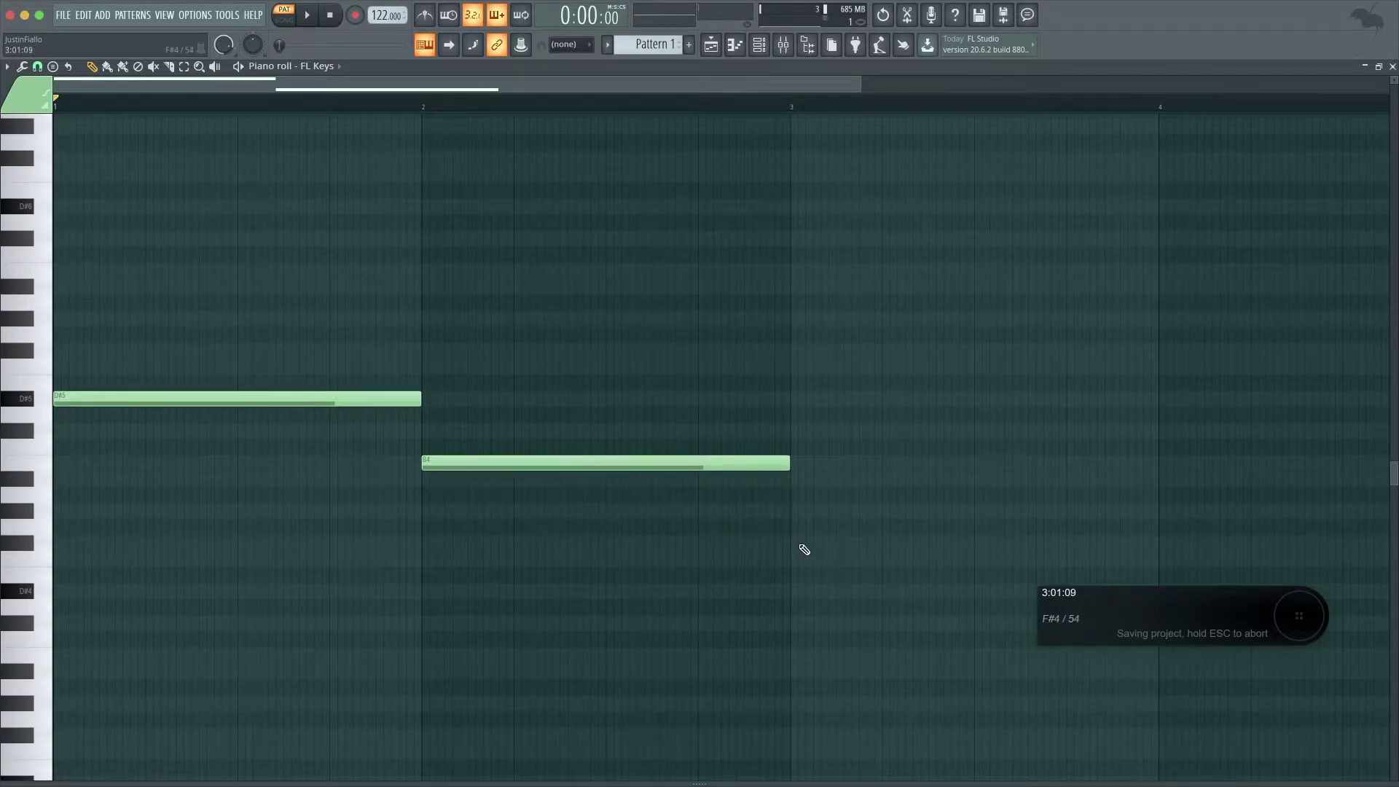
click(799, 513)
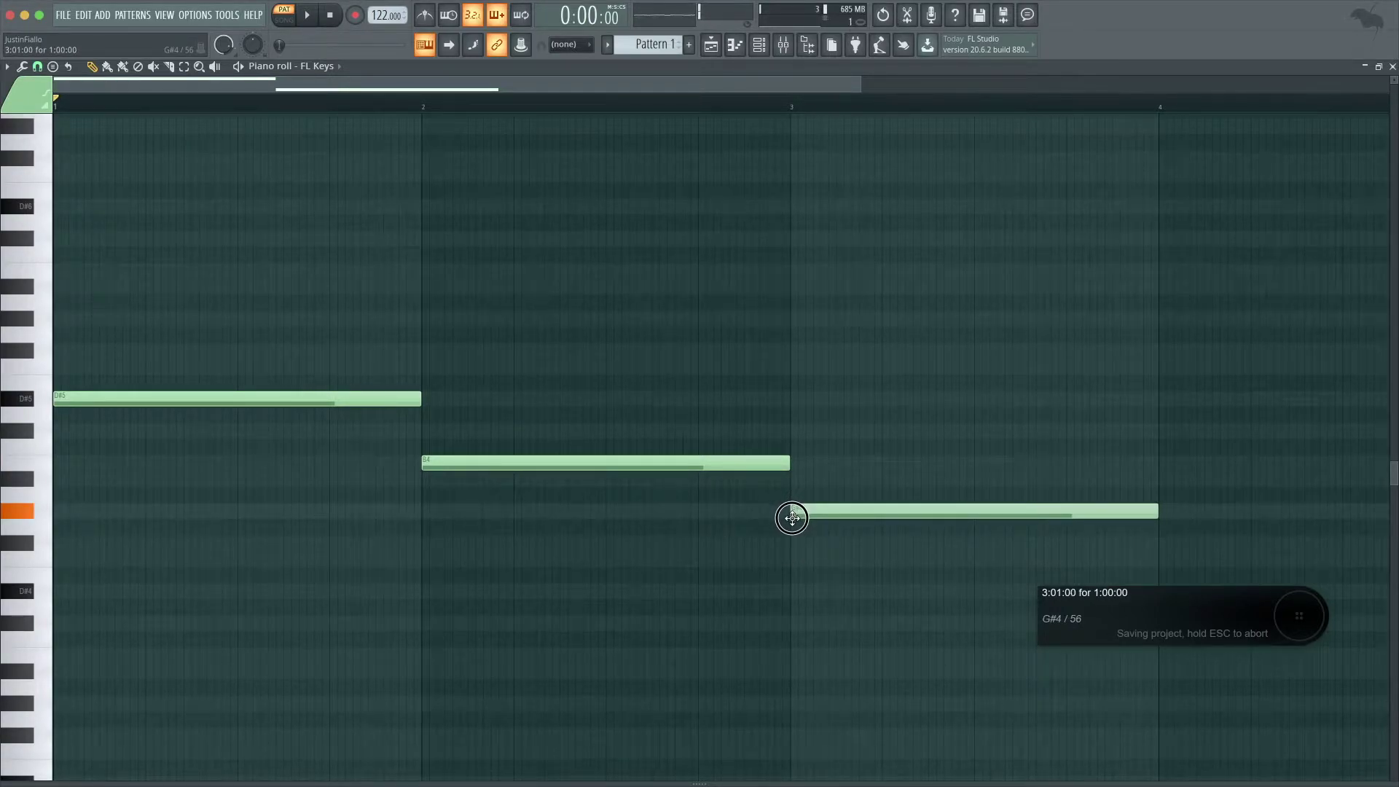
- Audition the root notes against F#4 and A#4, and place a one-bar A#4 note in bar 4
scroll(792, 518, down, 3)
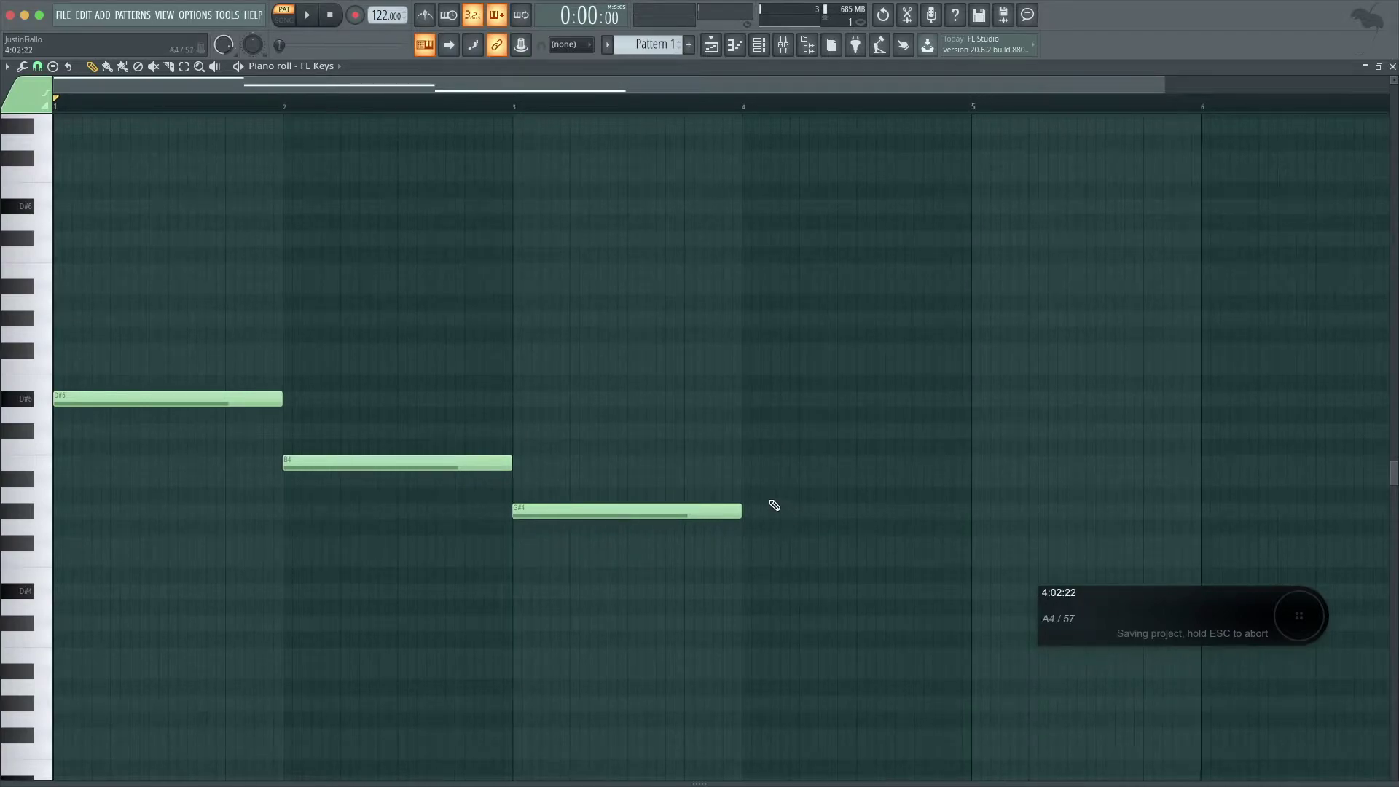
click(27, 405)
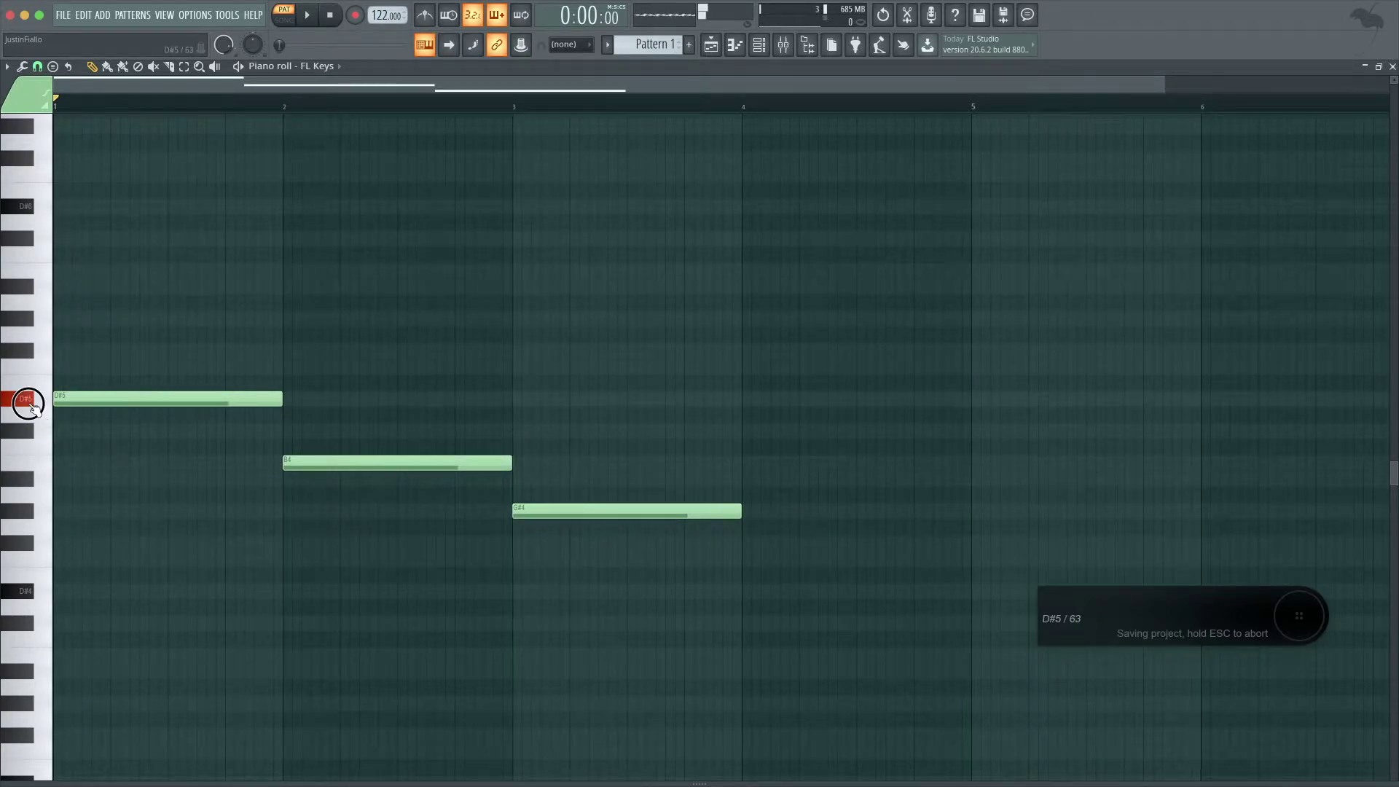
click(28, 463)
click(22, 520)
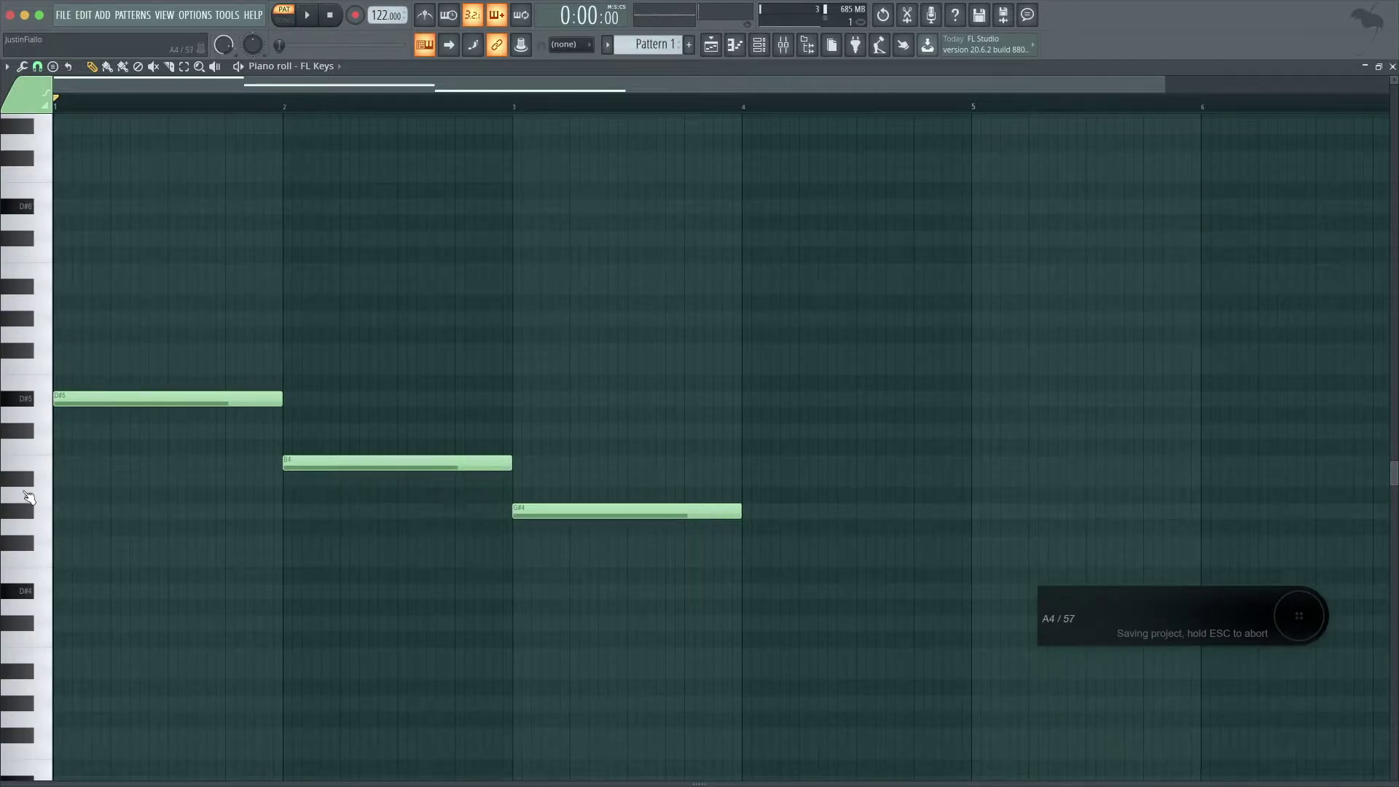
click(27, 539)
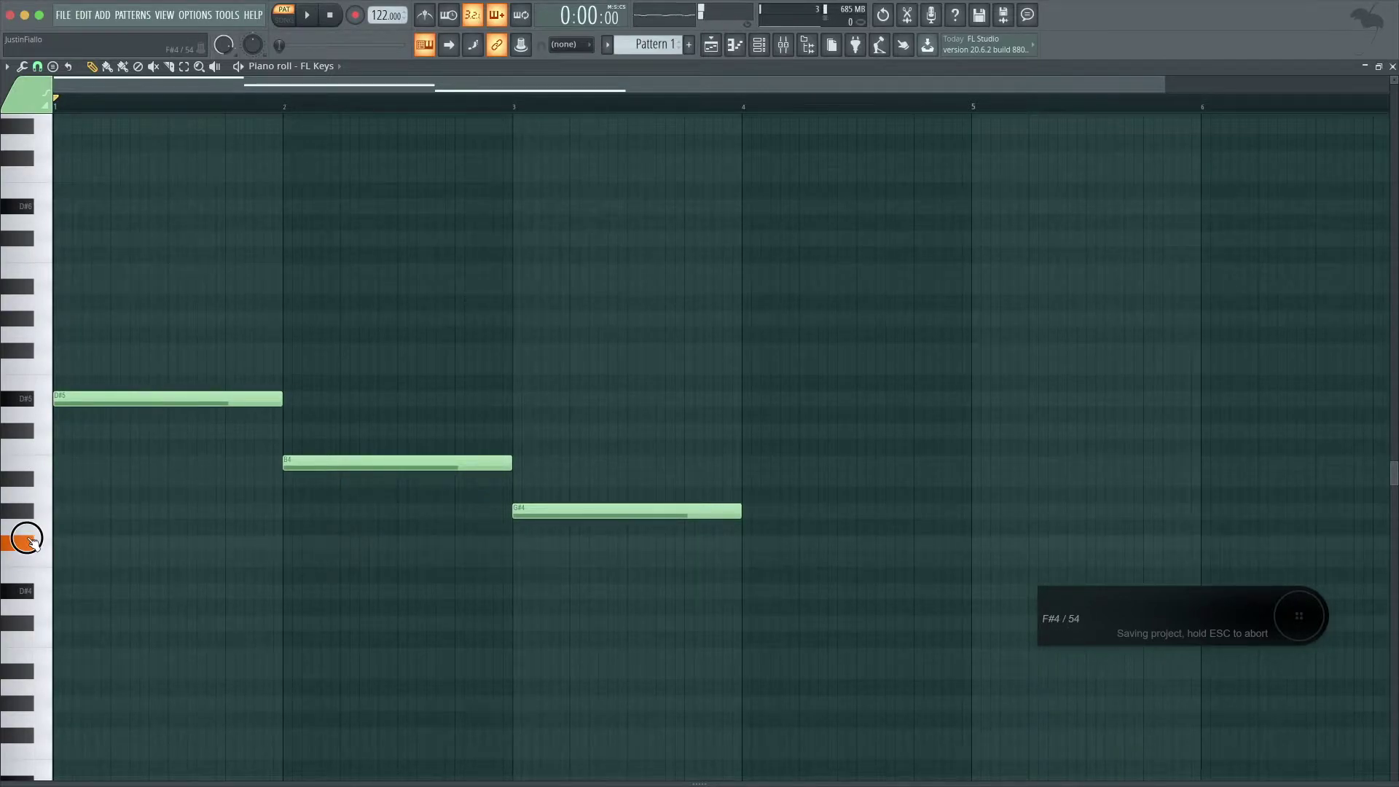
click(20, 398)
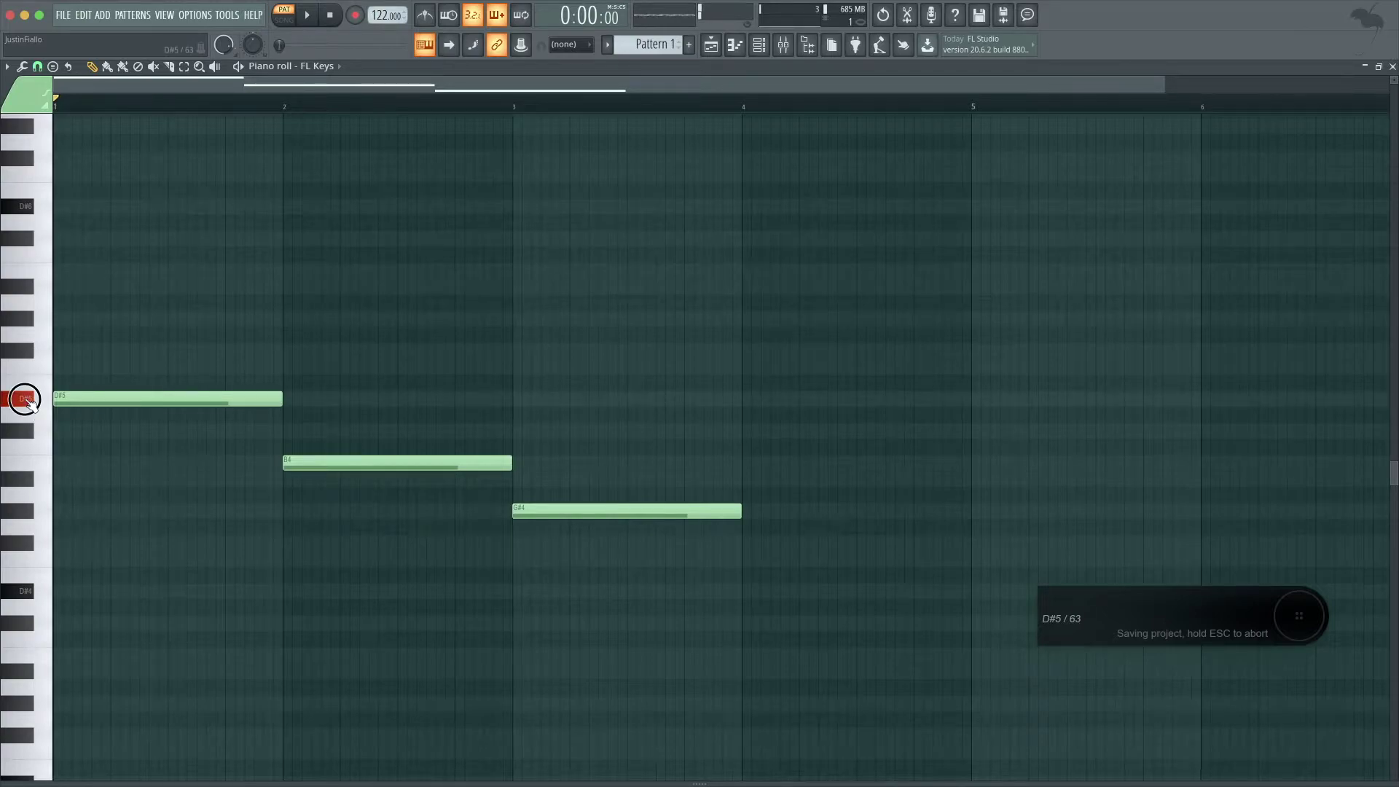
click(31, 480)
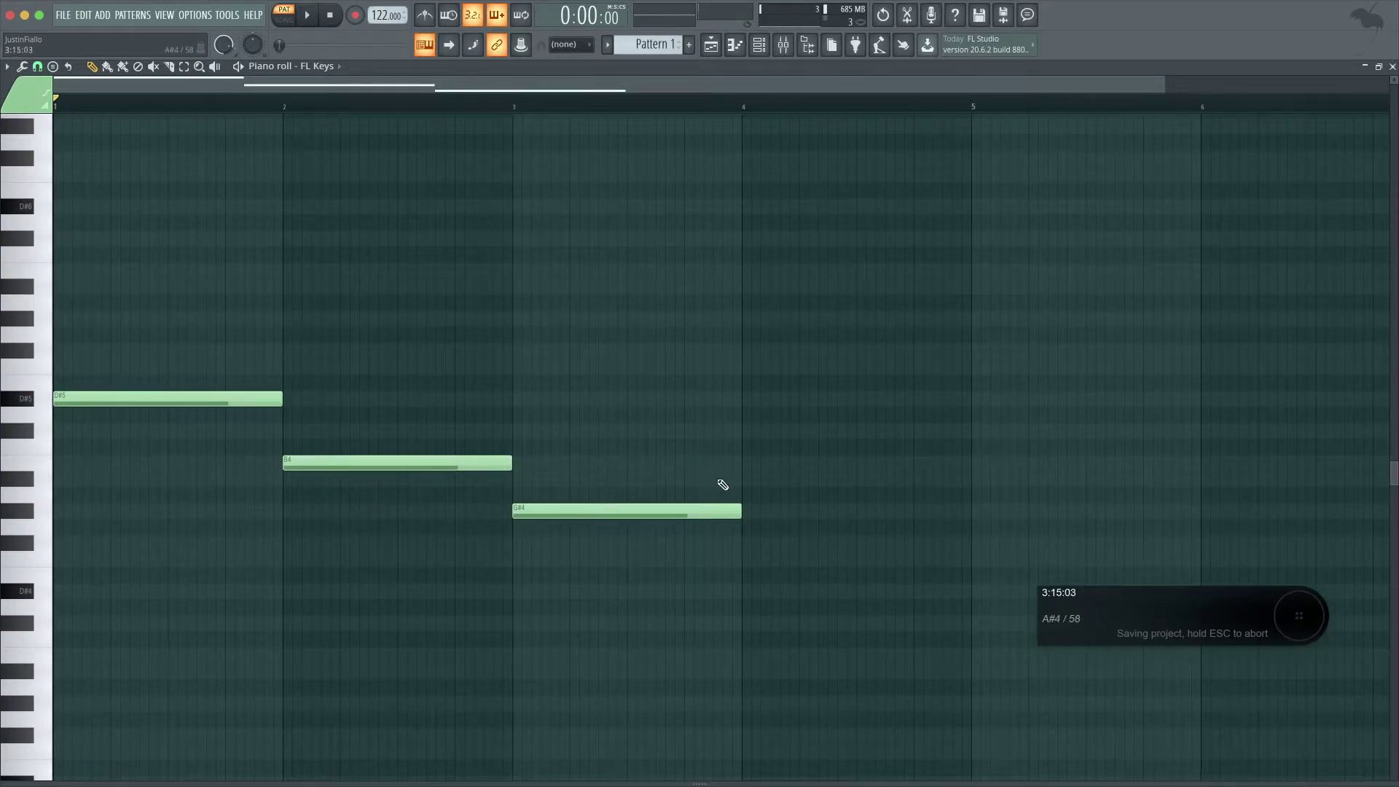
click(743, 479)
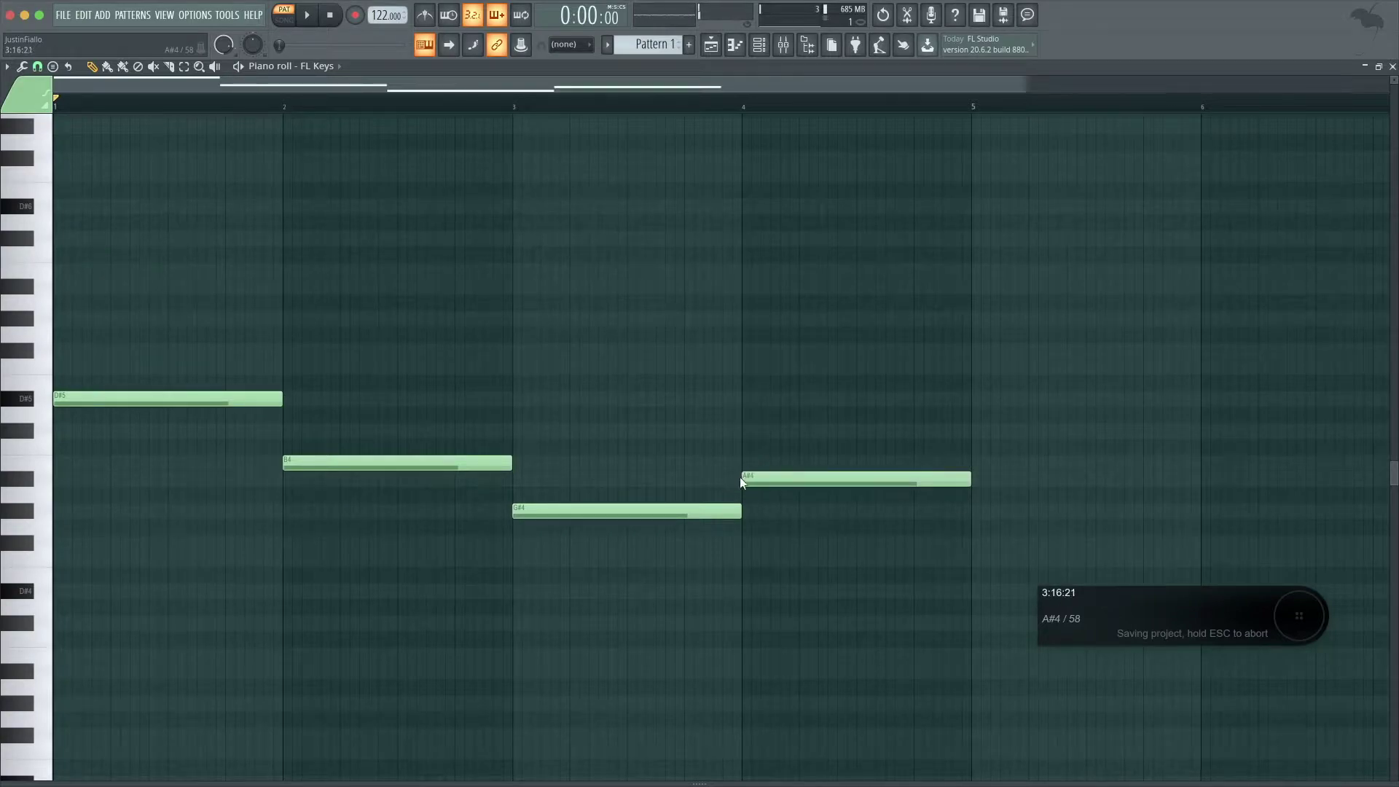
- Stack one-bar F#5 and A#5 notes above D#5 in bar 1, and D#5 and F#5 notes above B4 in bar 2
scroll(797, 469, down, 2)
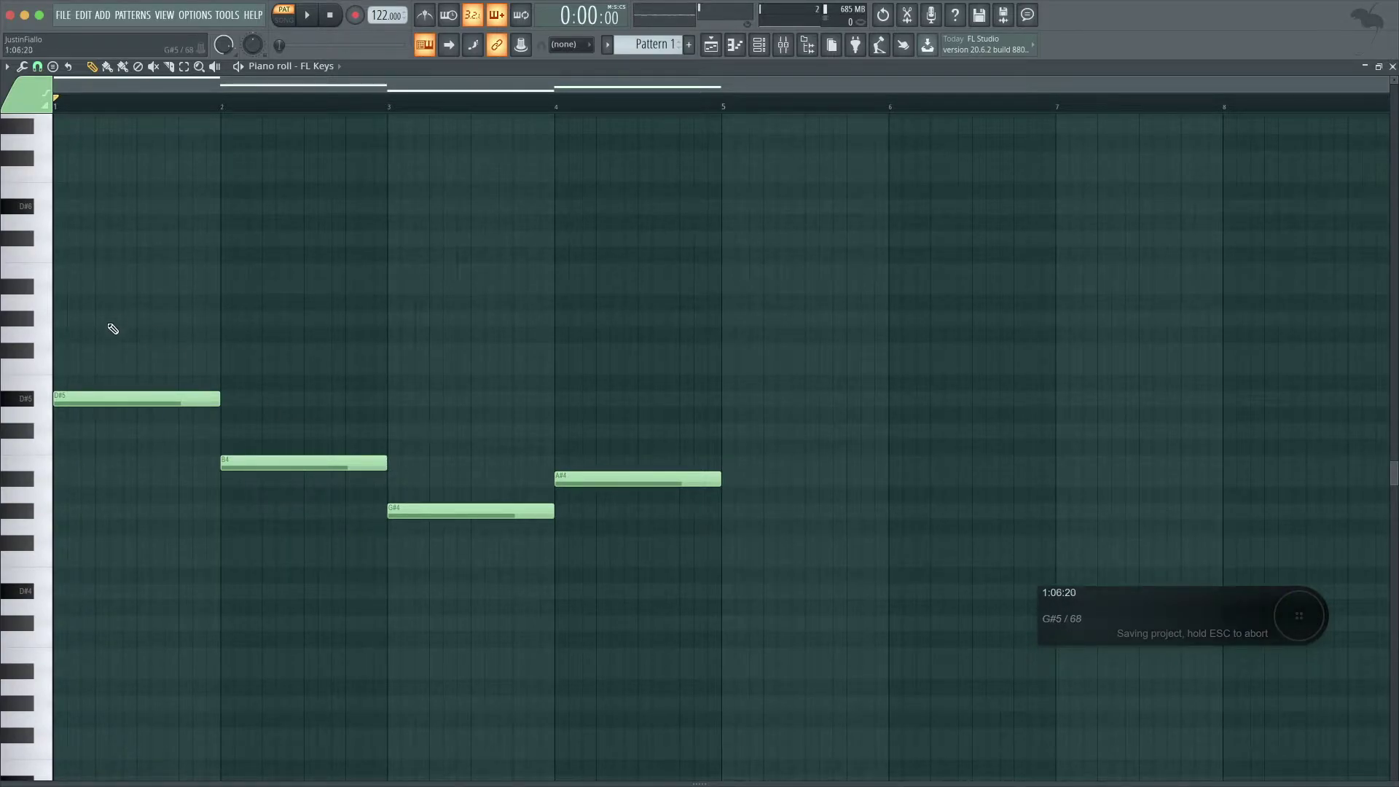
click(70, 351)
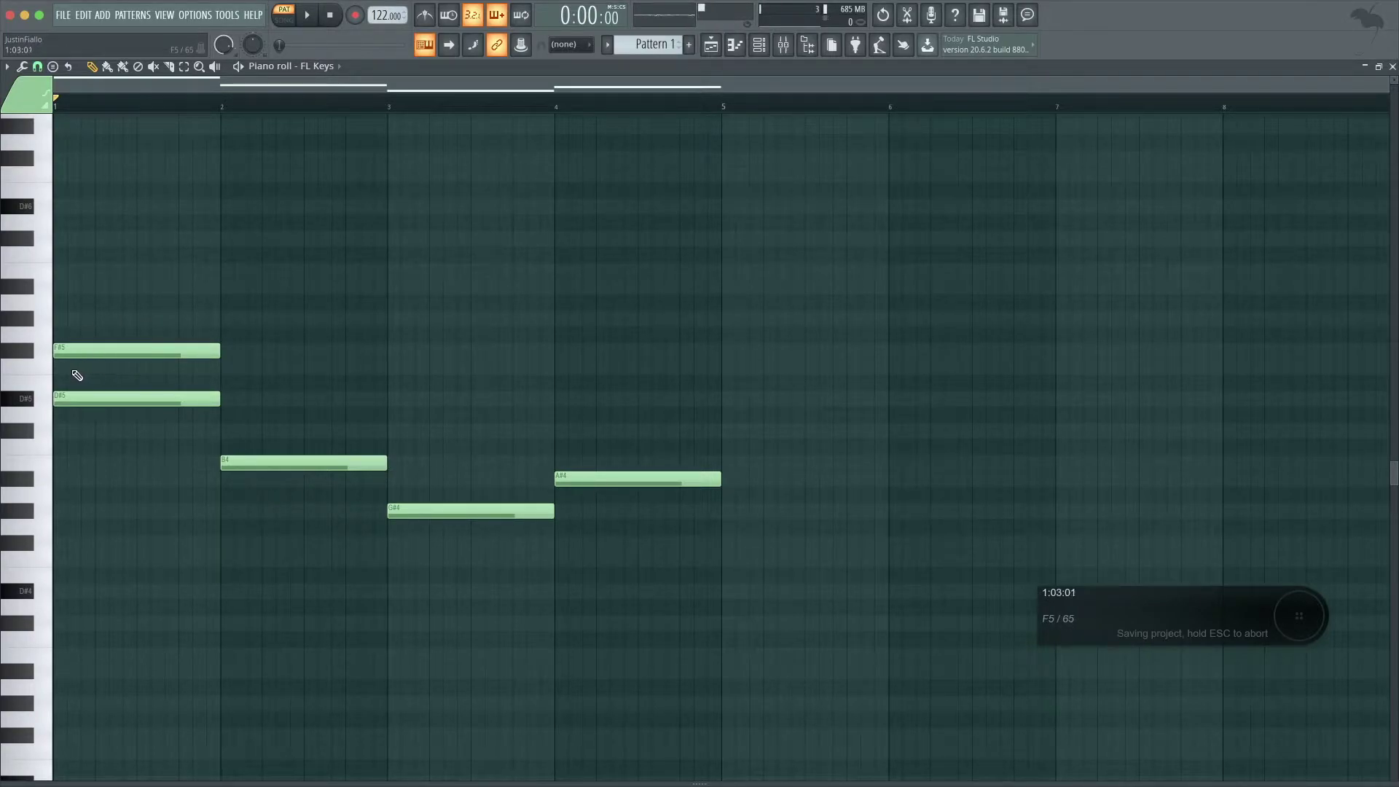
click(72, 292)
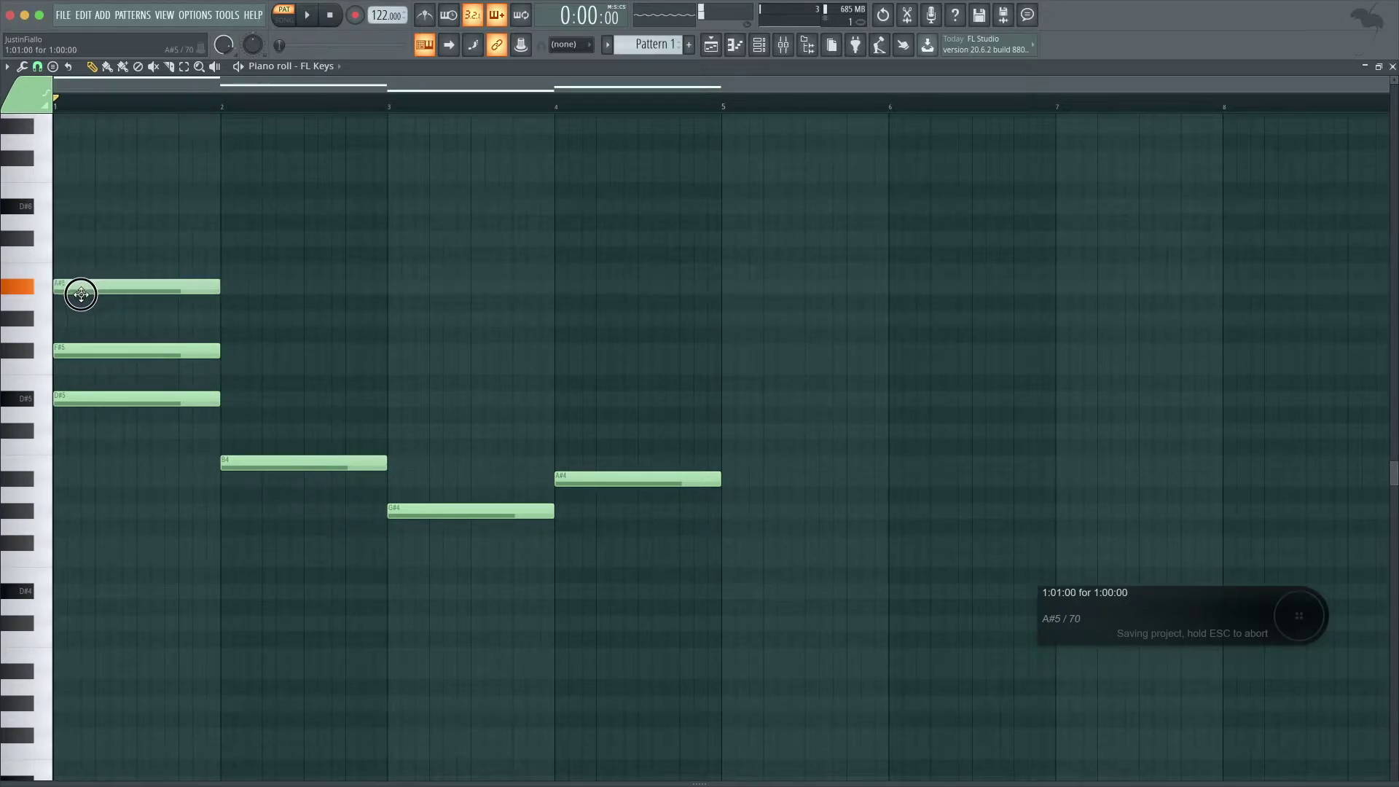
click(240, 399)
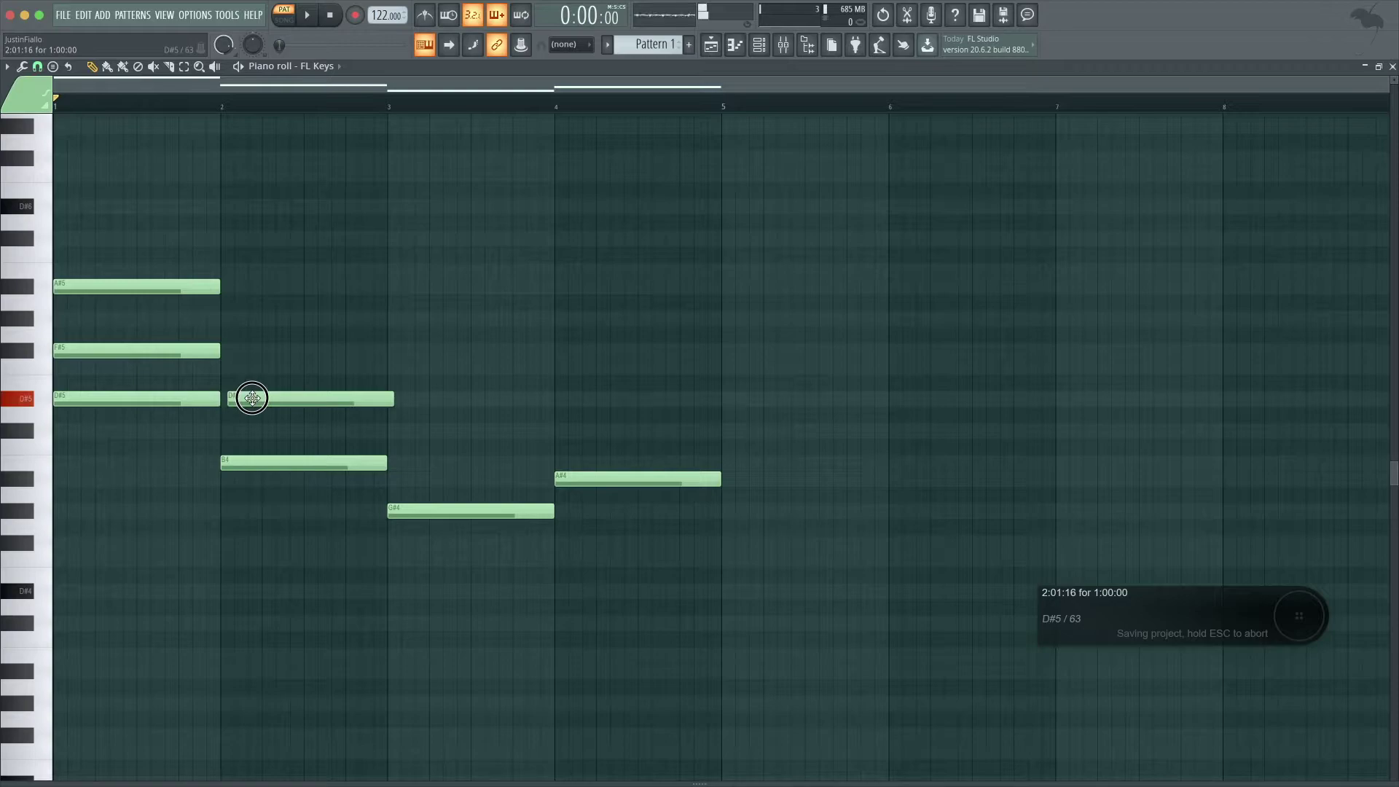
click(234, 353)
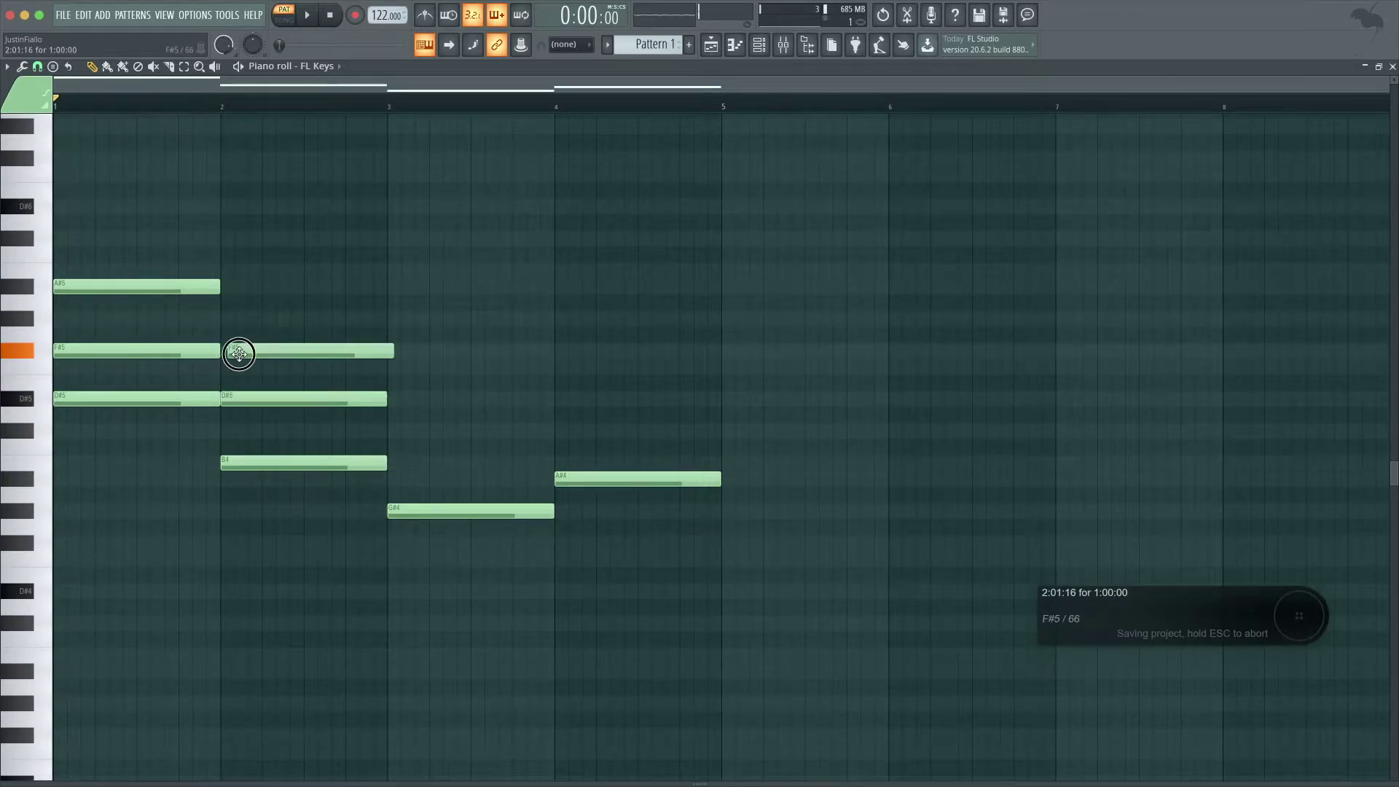
- Stack one-bar B4 and D#5 notes above G#4 in bar 3, aligned with the start of the bar
click(403, 463)
drag(403, 463, 398, 463)
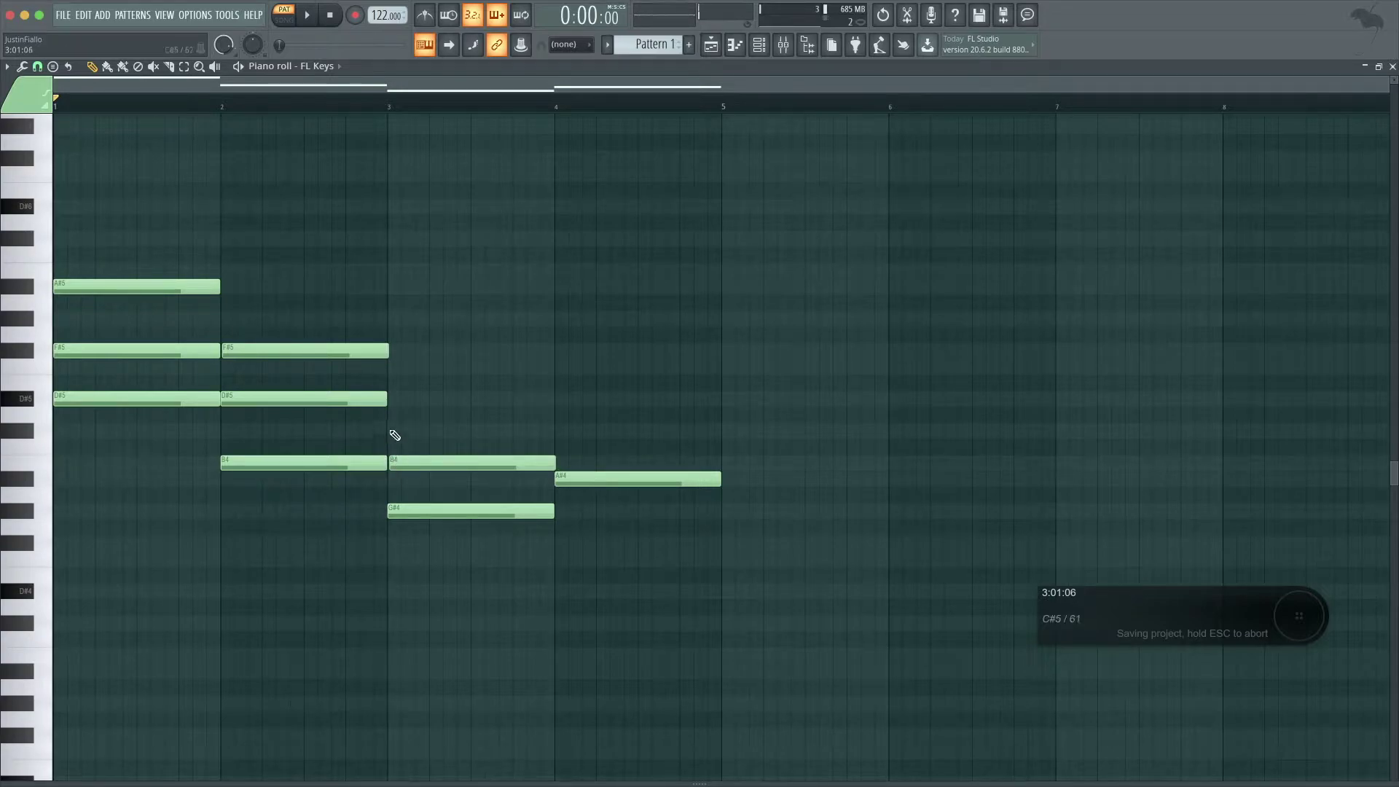
click(393, 401)
click(406, 401)
drag(406, 401, 401, 400)
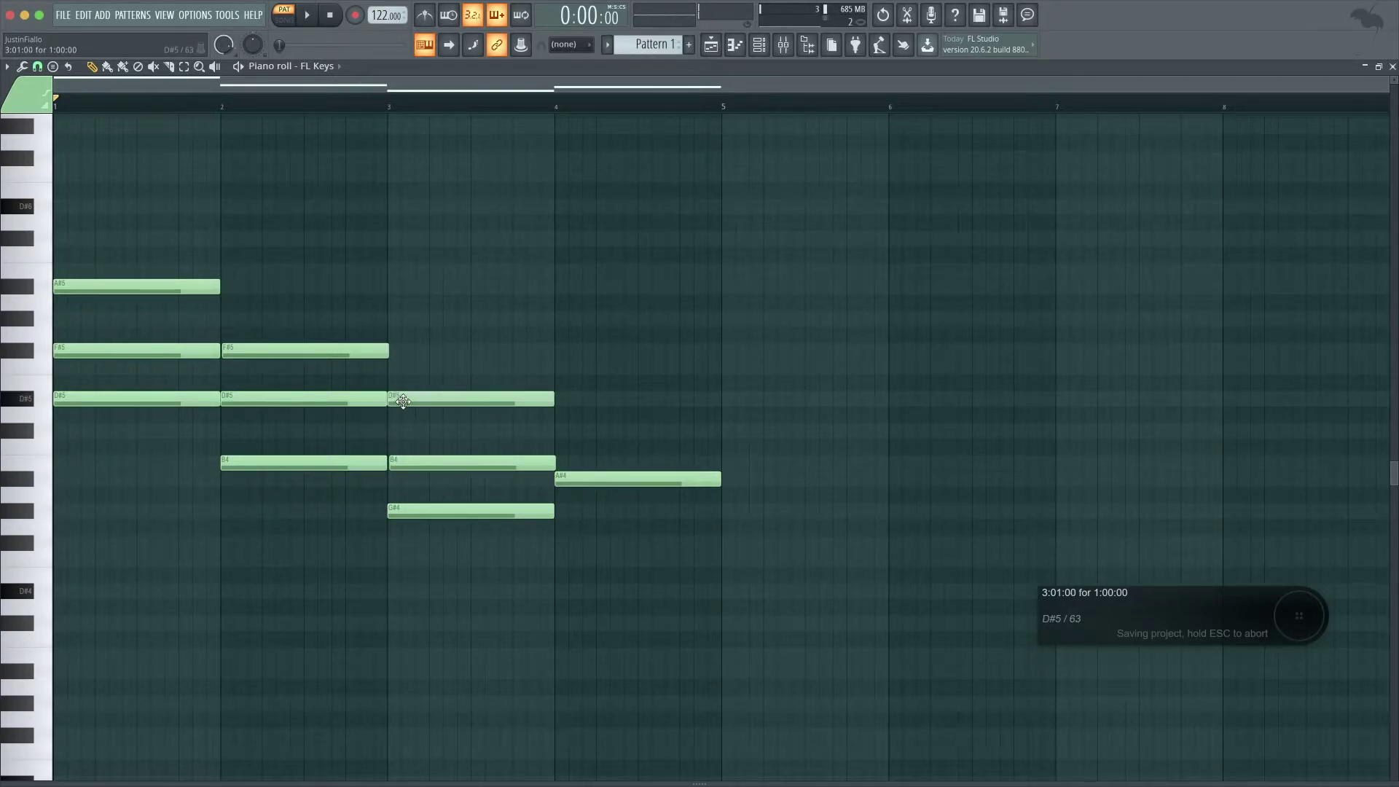
- Stack one-bar C#5 and F5 notes above A#4 in bar 4, and play back the progression
click(558, 431)
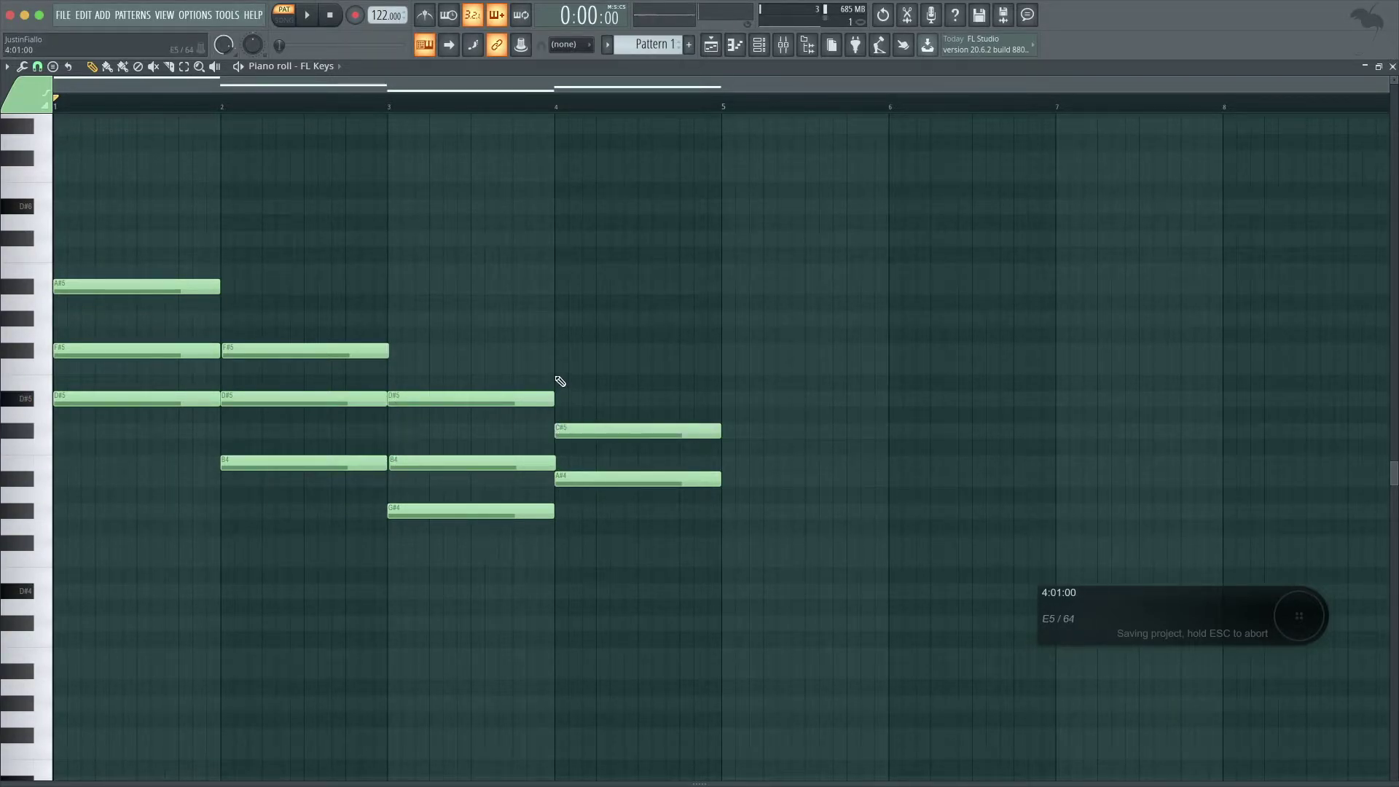
drag(561, 366, 555, 371)
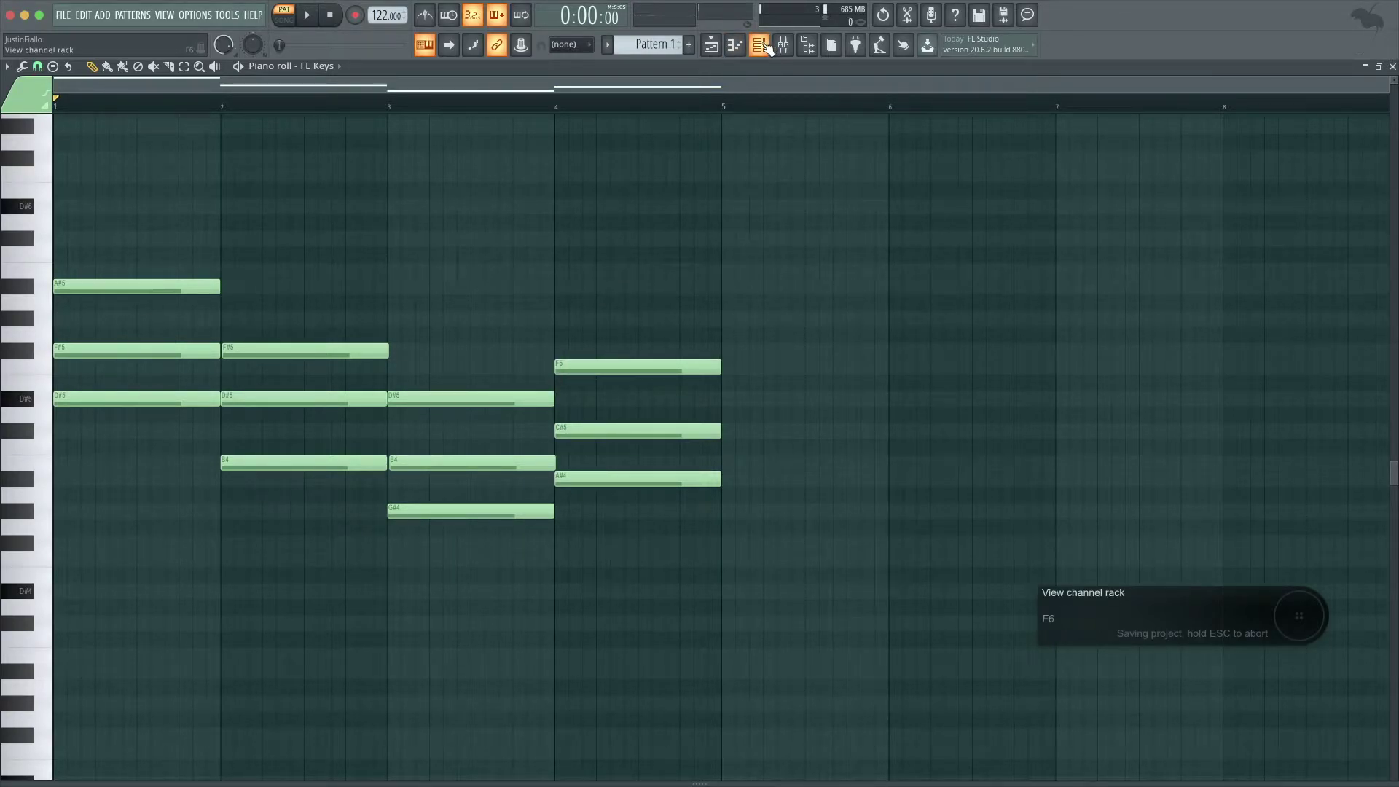
key(space)
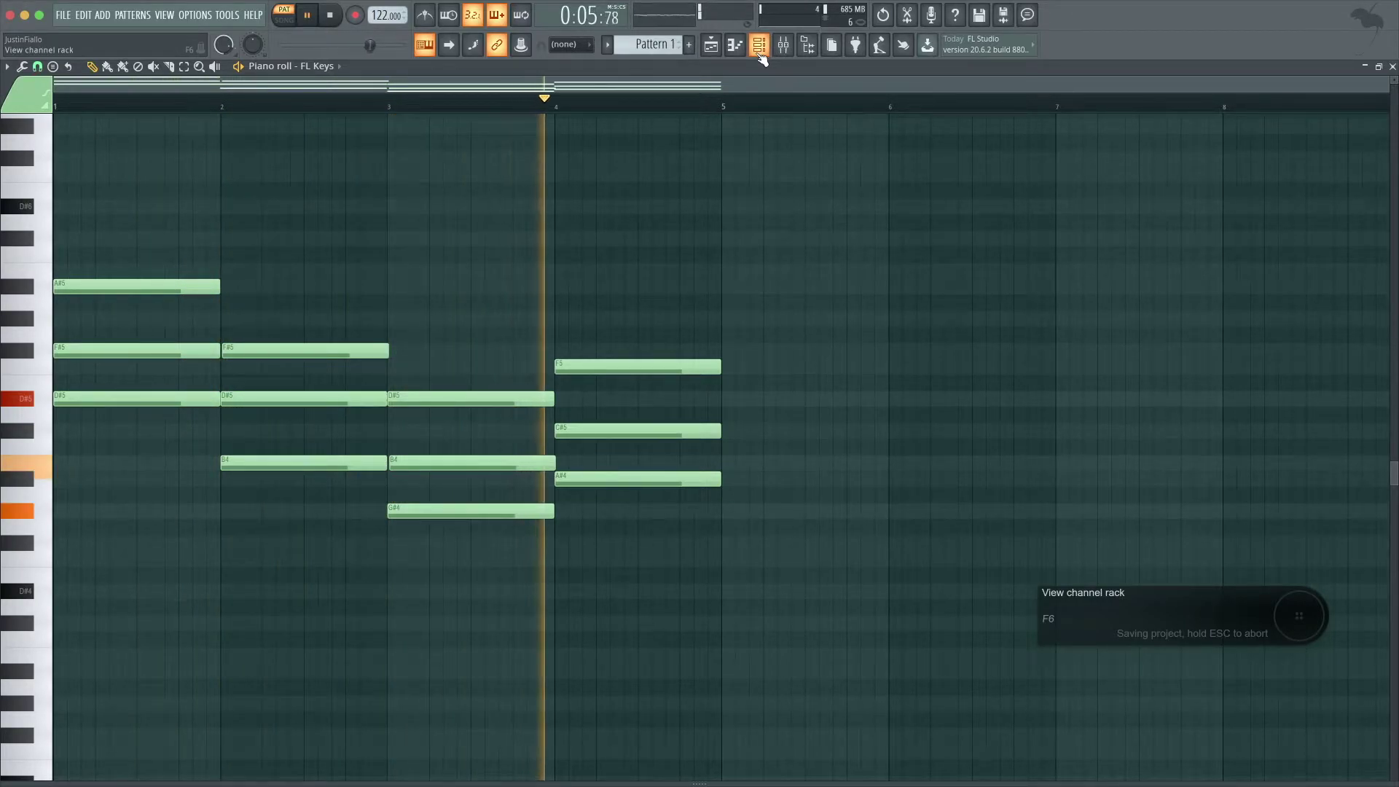
key(space)
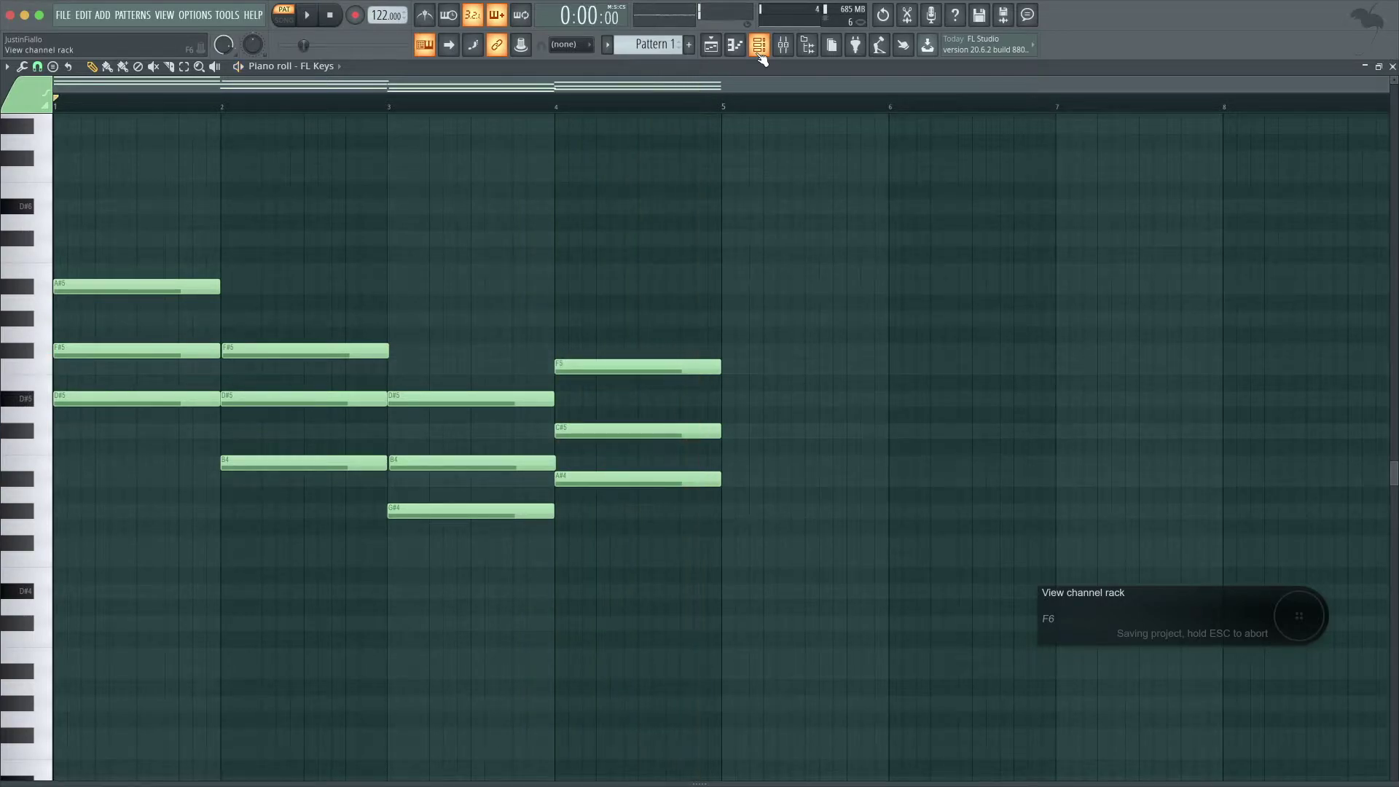
key(space)
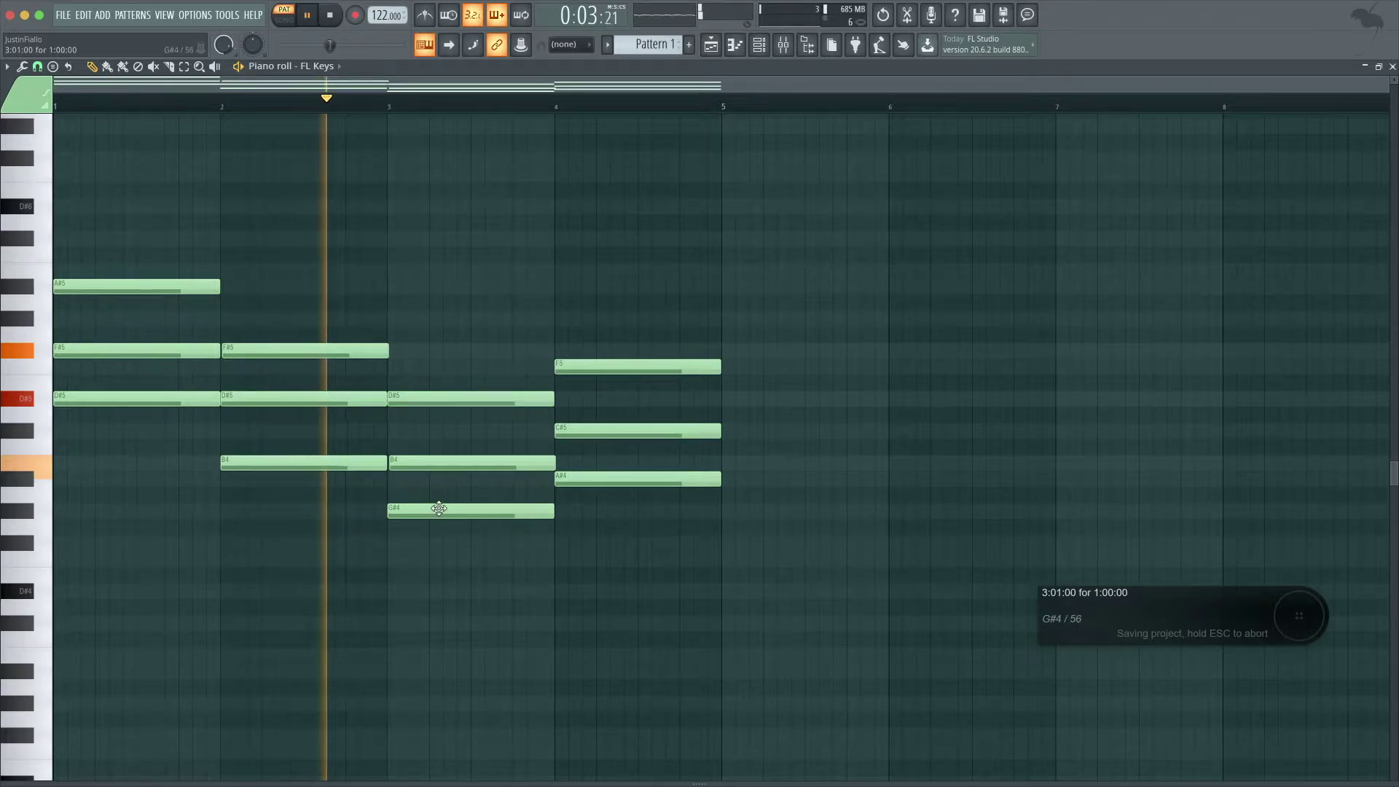
key(space)
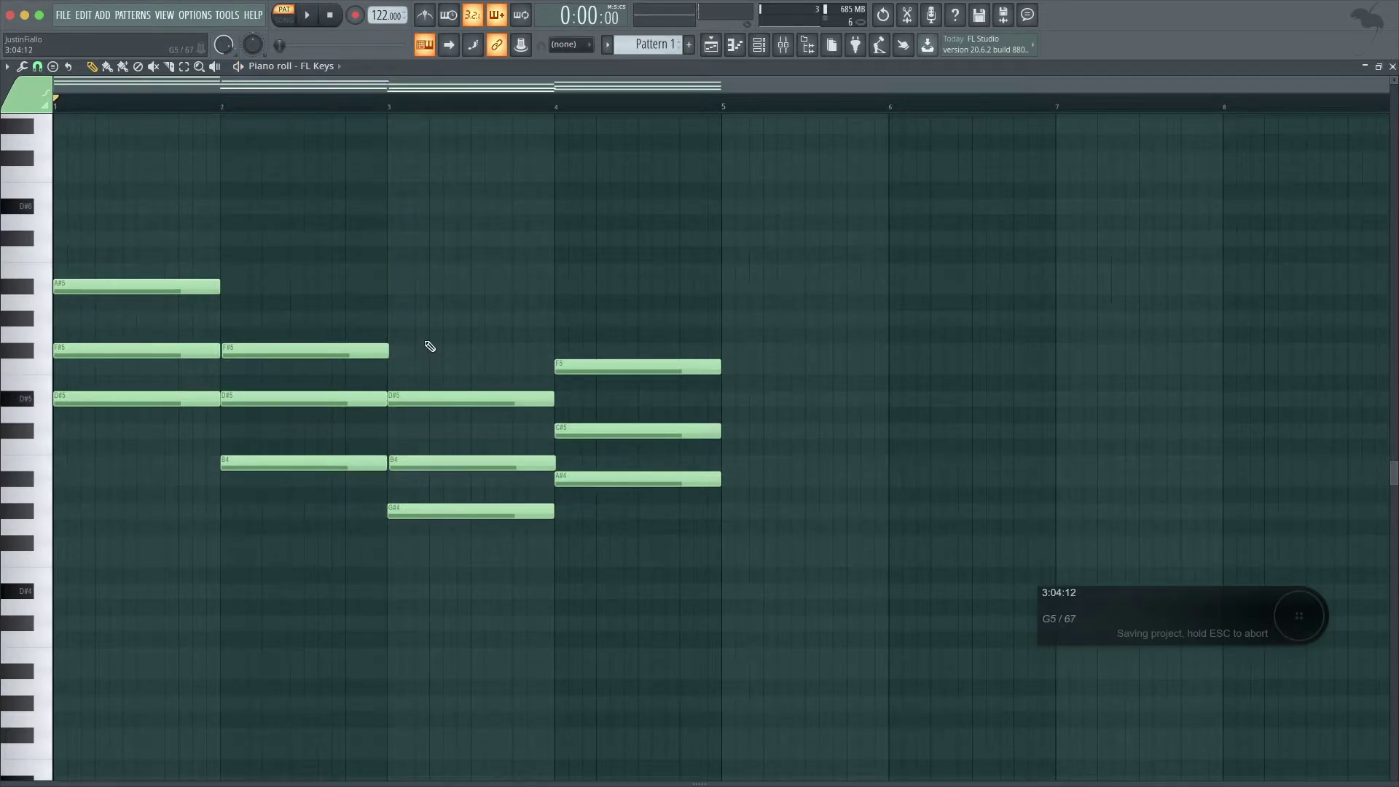
- Replace the chord in bar 3 with one-bar C#5, F5 and G#5 notes starting at the bar line
drag(428, 343, 484, 580)
click(461, 513)
drag(460, 514, 459, 483)
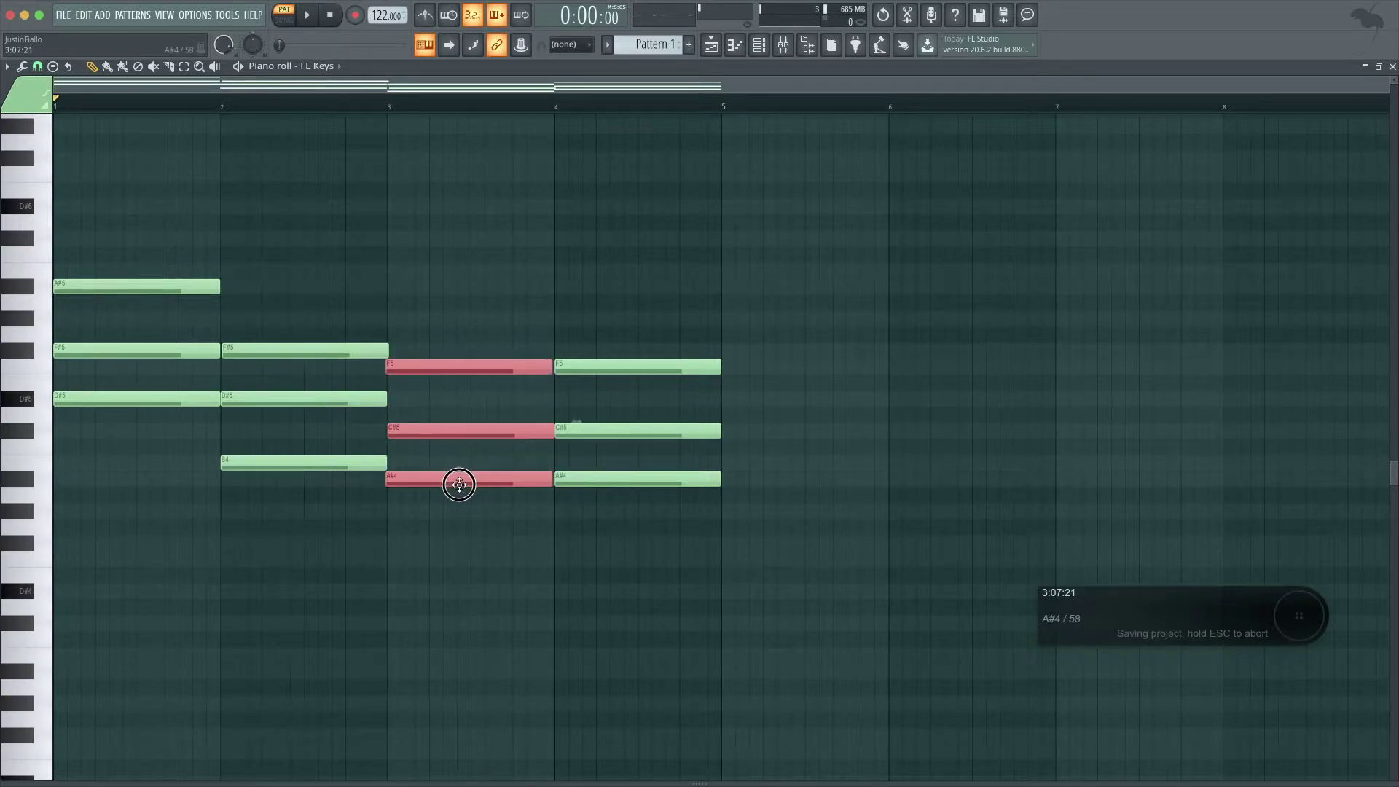
click(450, 516)
right_click(450, 511)
right_click(456, 479)
right_click(453, 366)
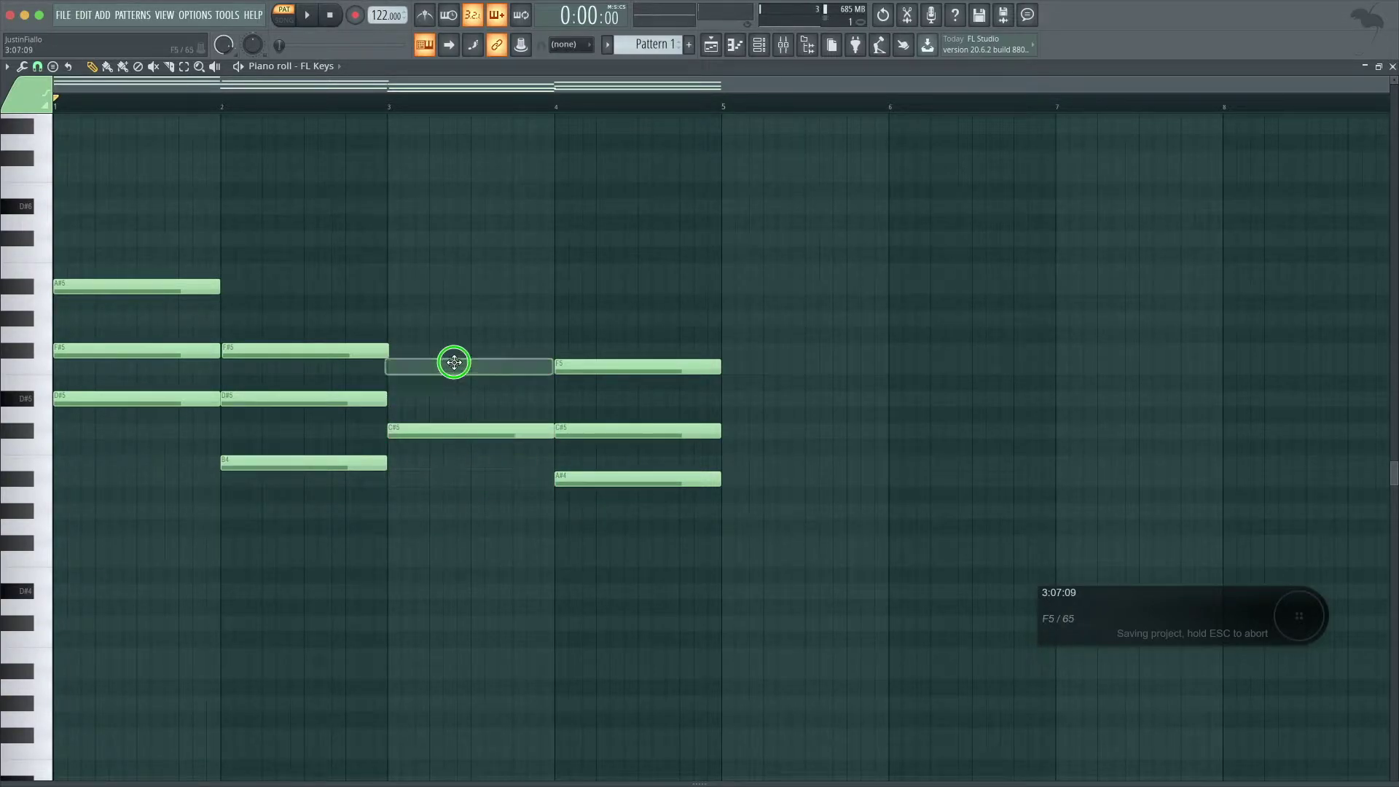
click(412, 367)
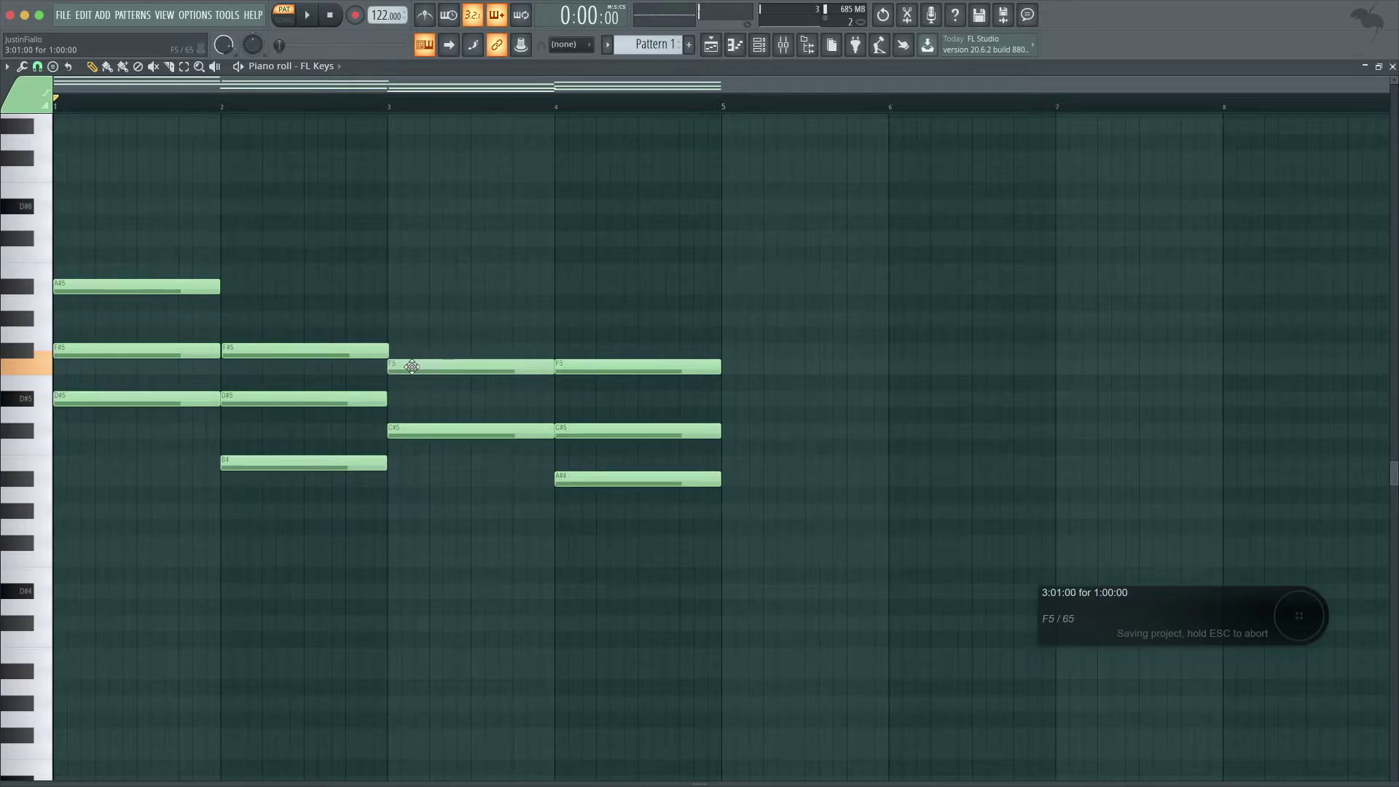
click(396, 315)
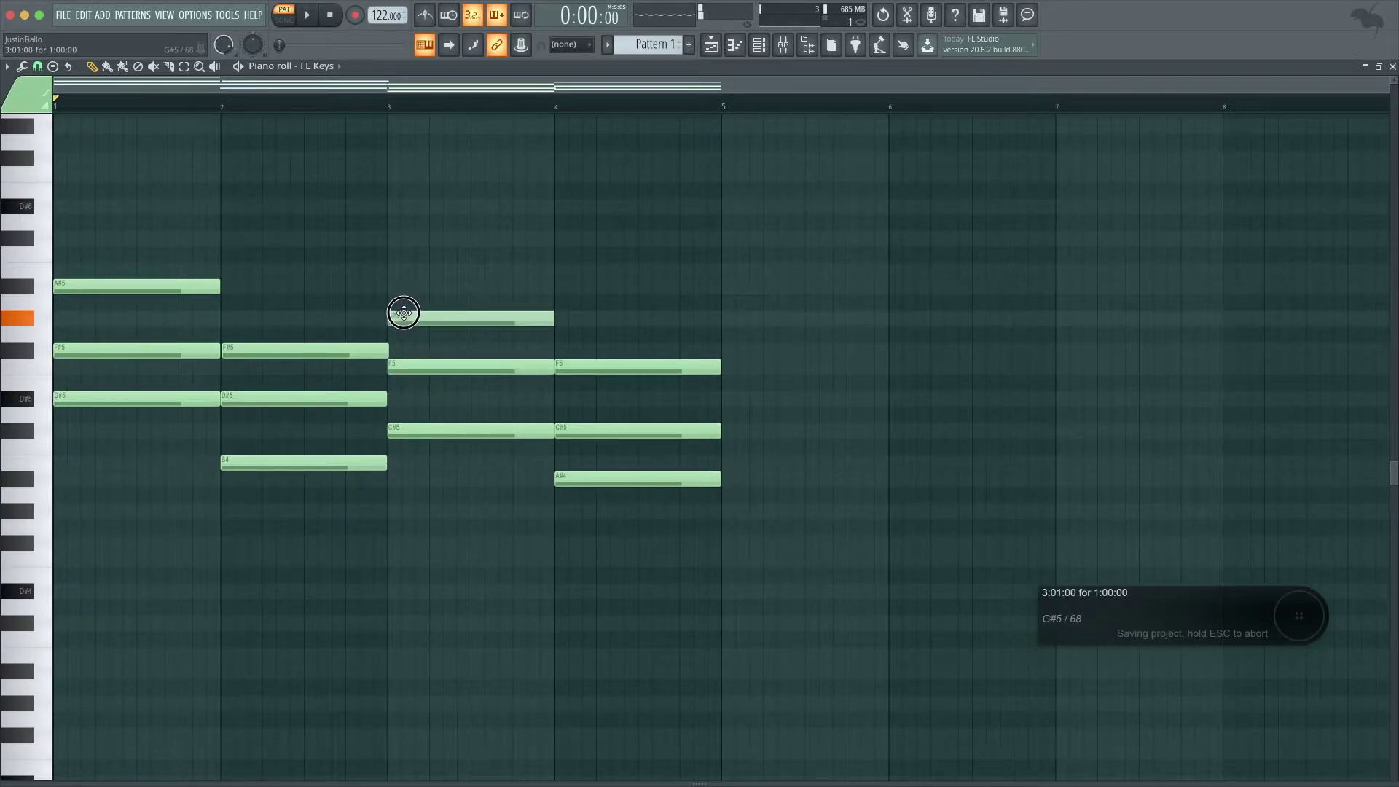
- Play back the four-bar progression to check the new chord in bar 3
key(space)
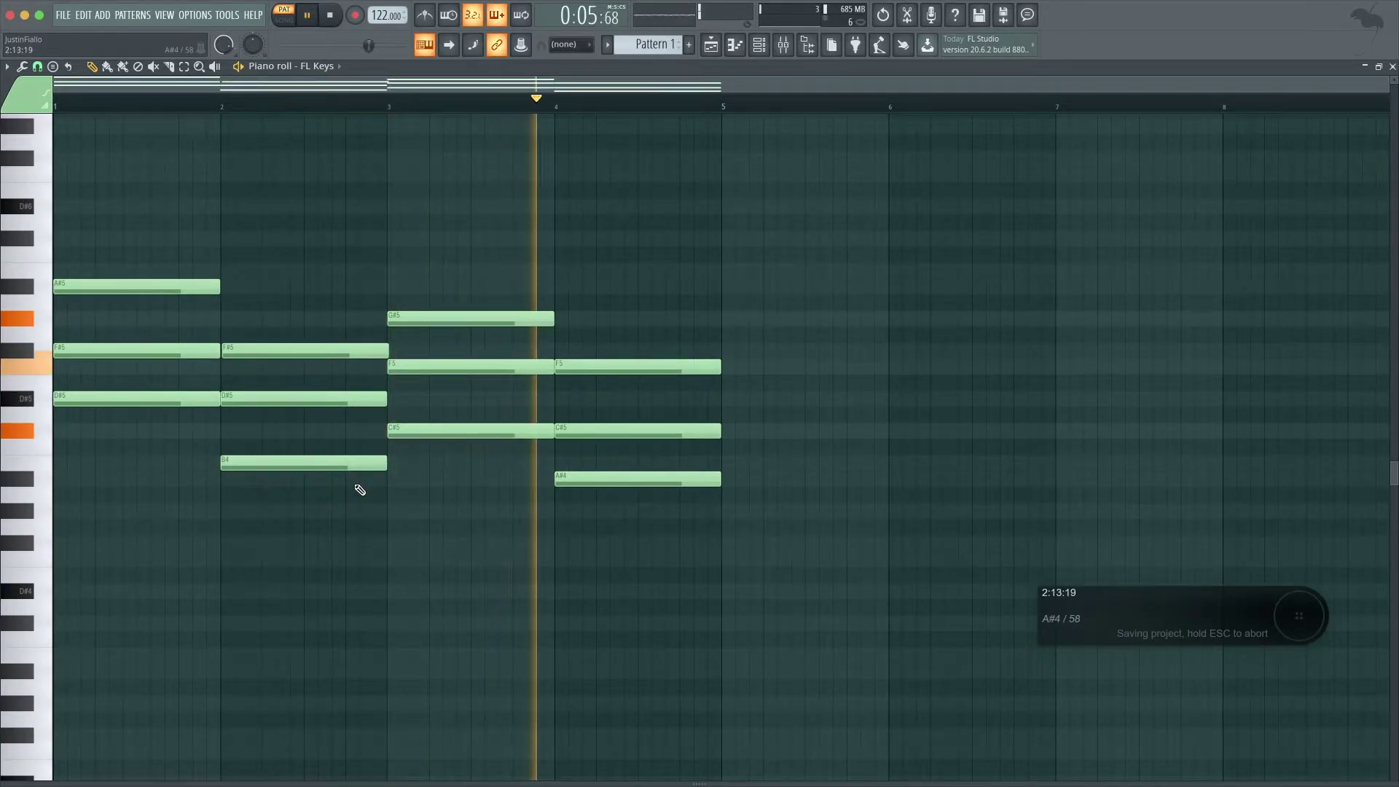
key(space)
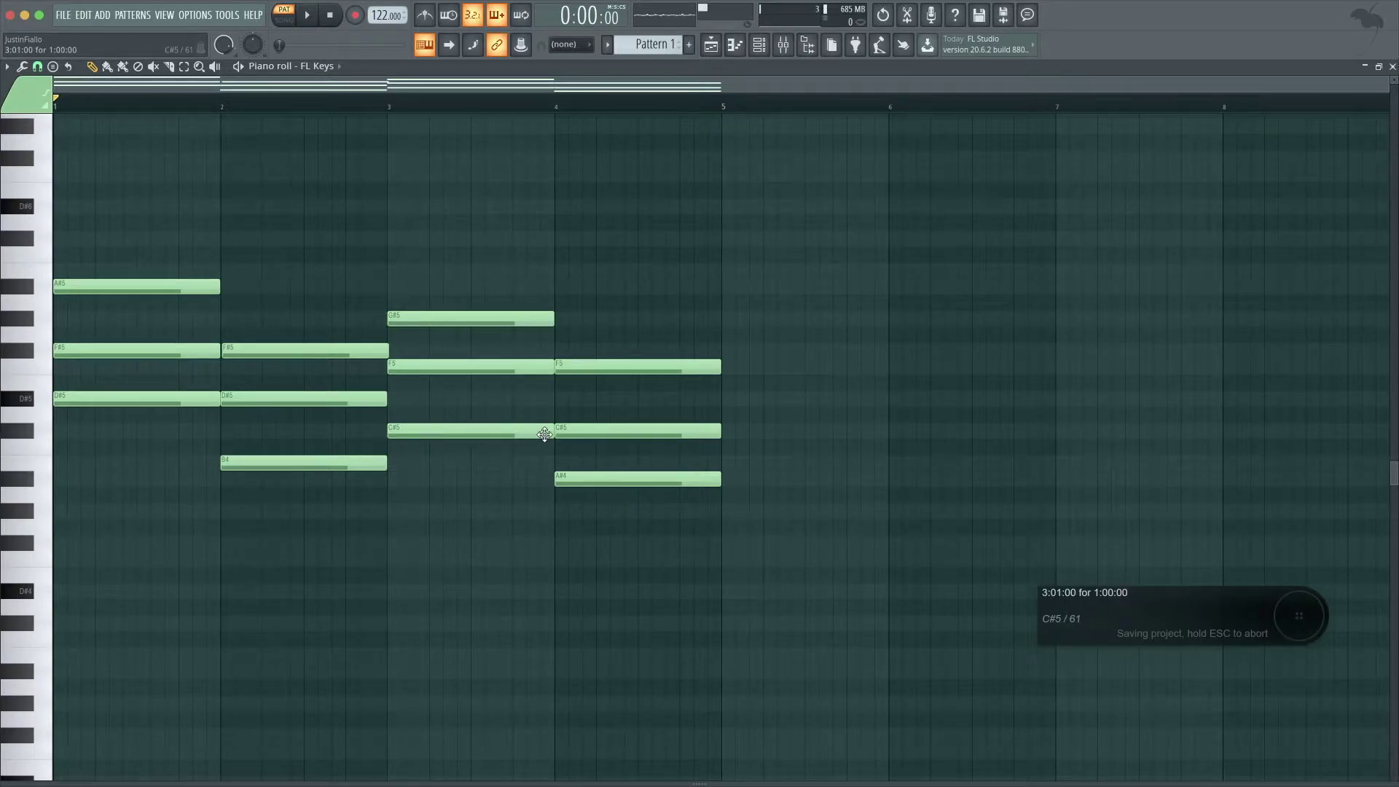
click(466, 432)
key(space)
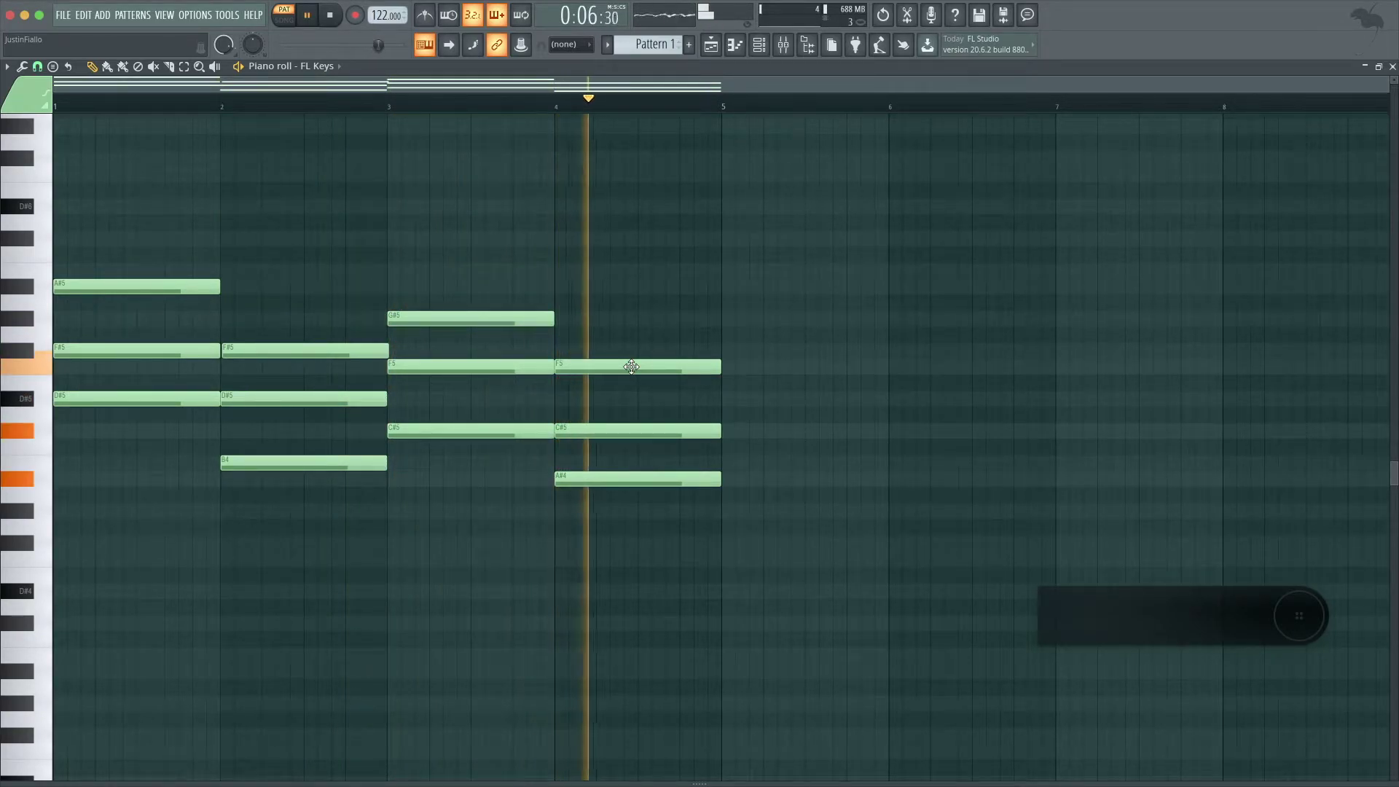
key(space)
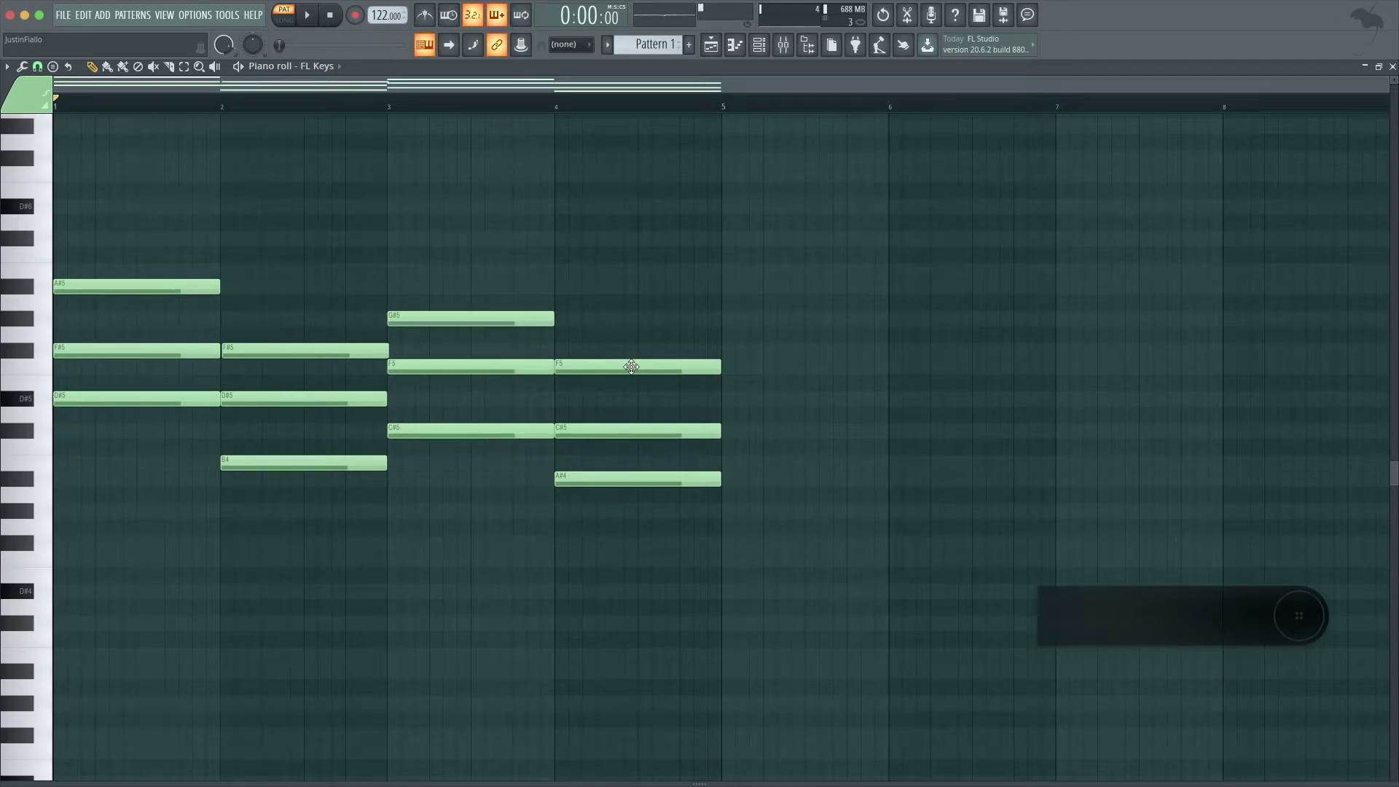
- Copy the lowest note of each chord one octave down, to D#4, B3, C#4 and A#3, aligned with the bar starts
drag(134, 431, 166, 400)
drag(247, 441, 335, 539)
drag(430, 408, 476, 470)
drag(628, 456, 676, 529)
drag(600, 460, 664, 505)
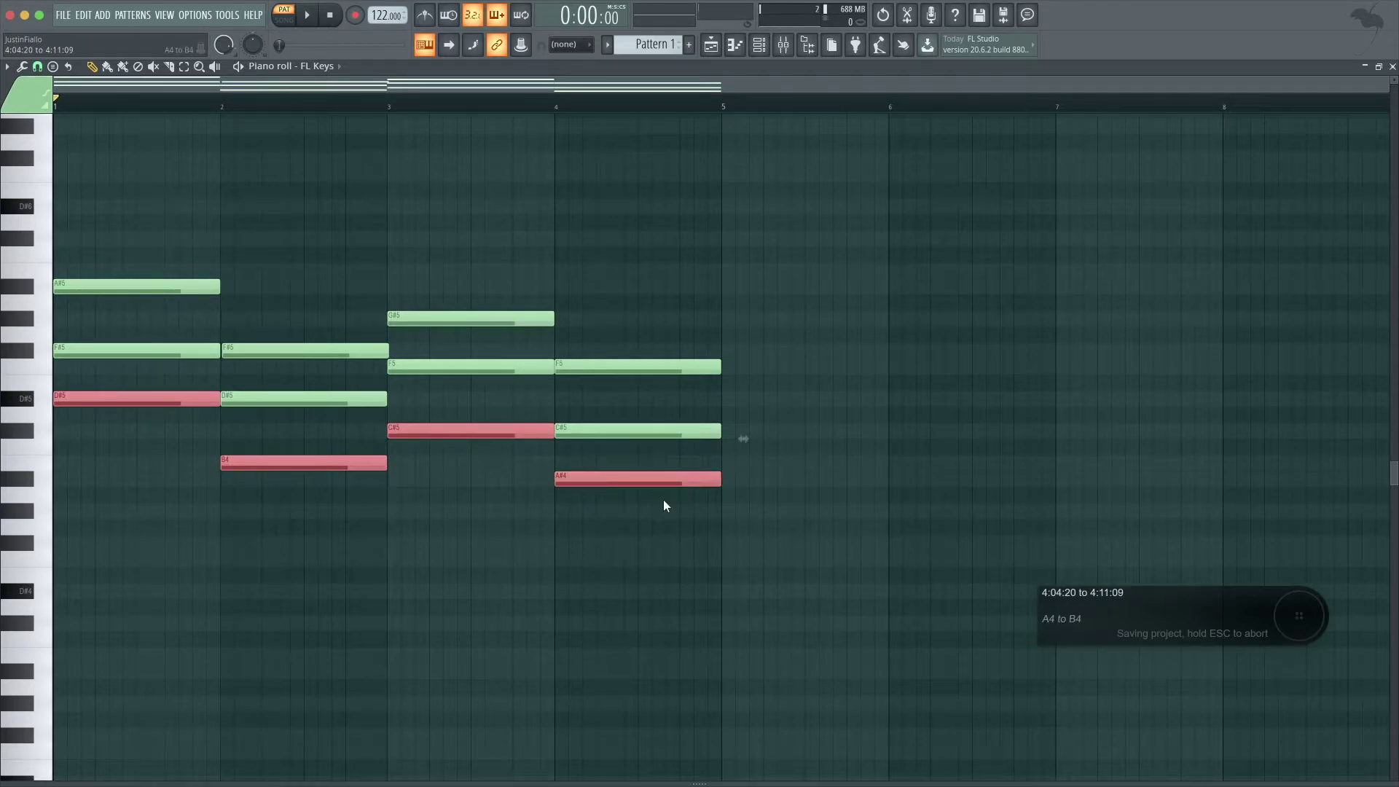
key(super+v)
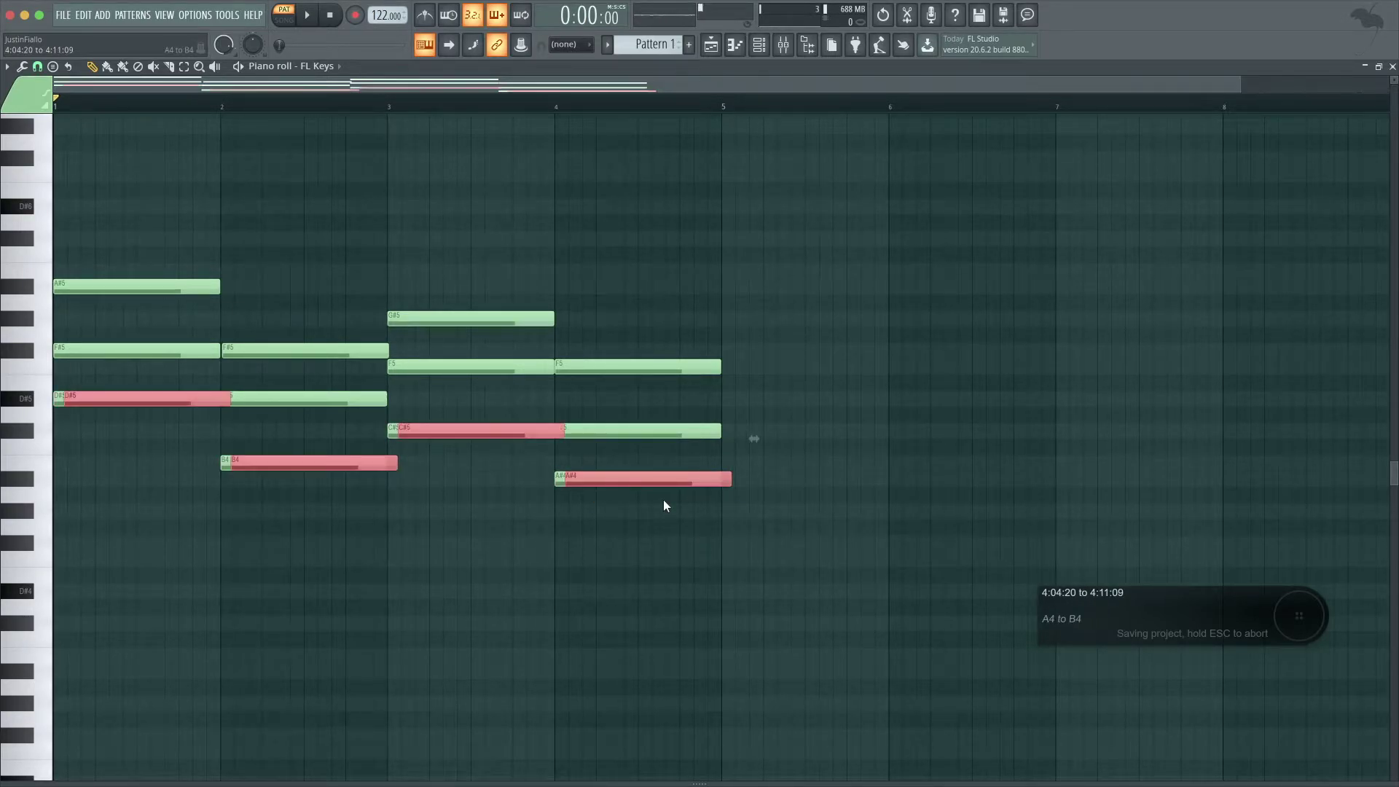
key(super+Down)
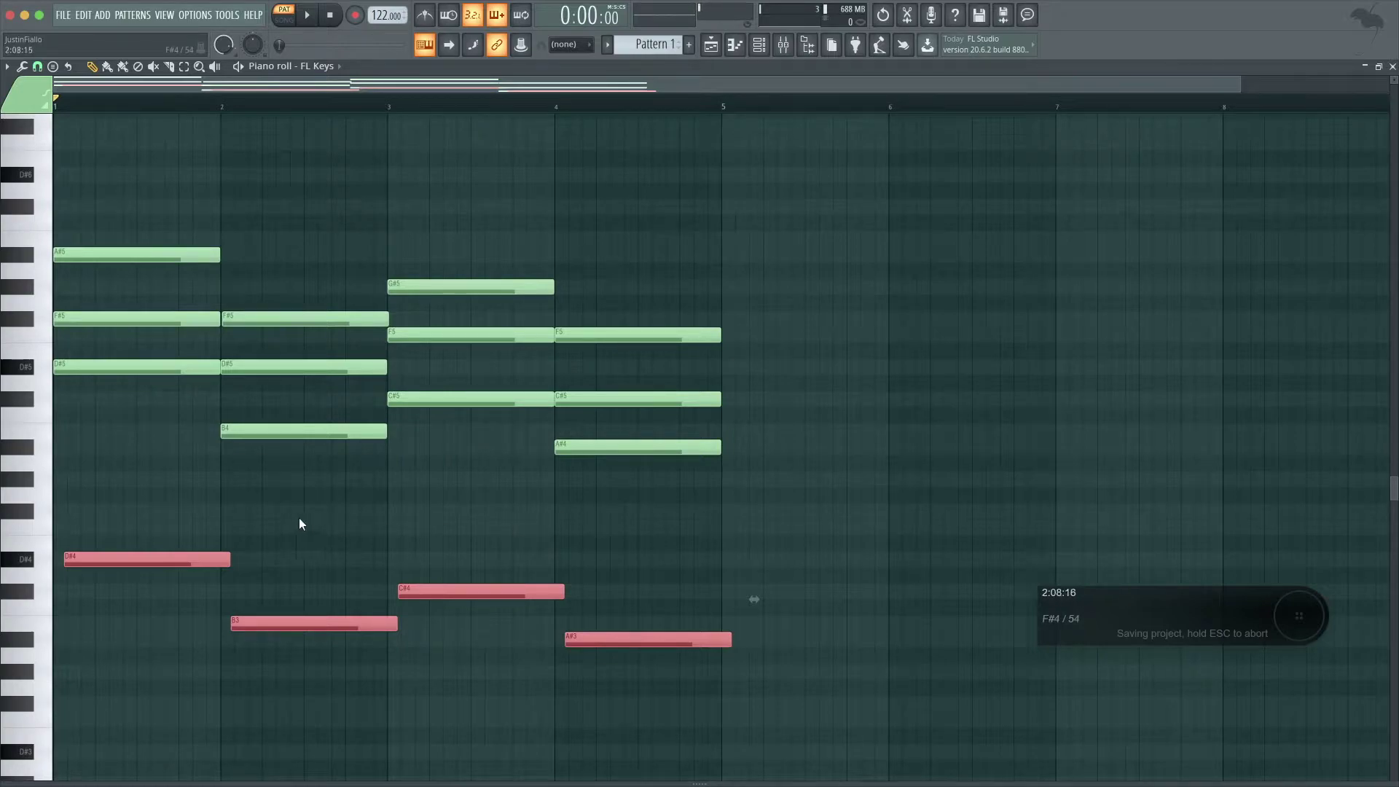
drag(206, 562, 153, 567)
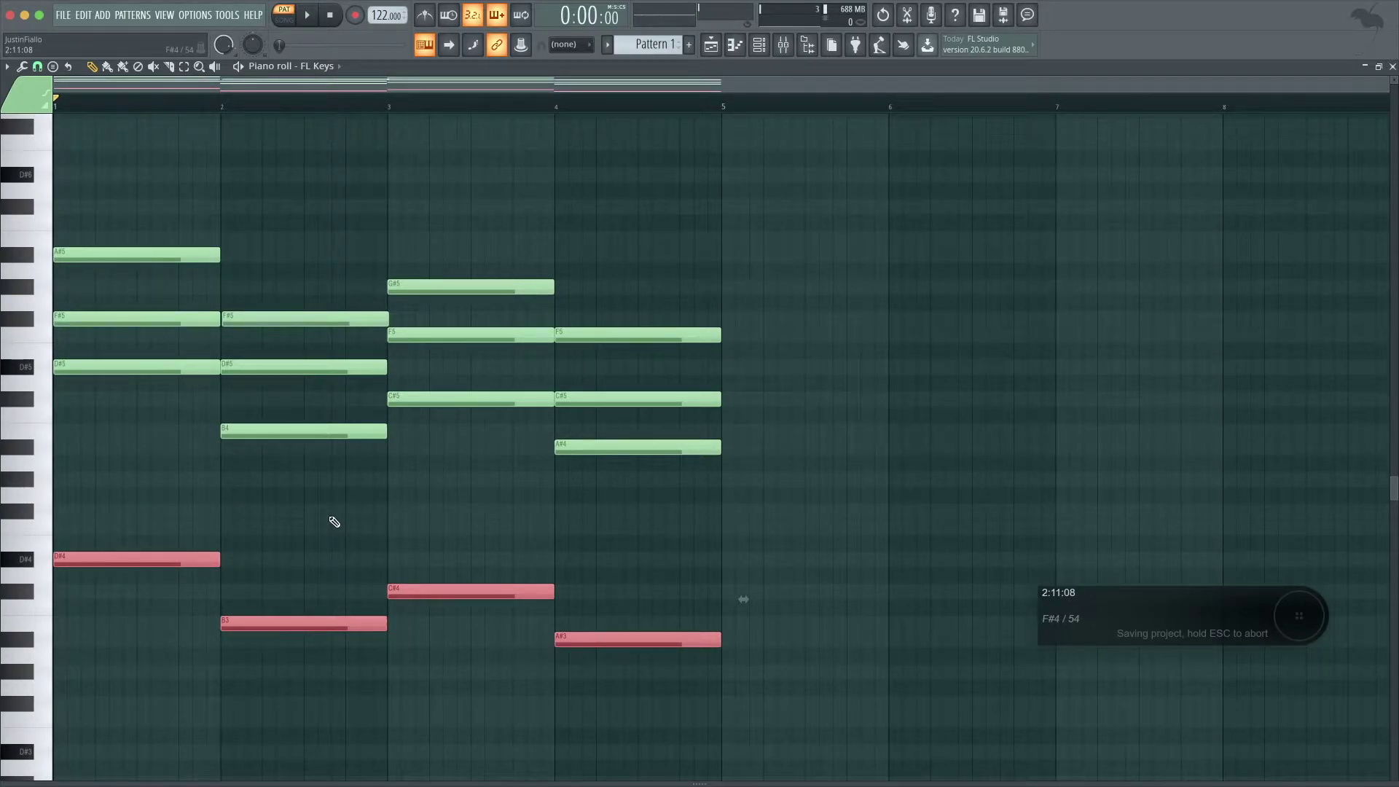
- Play back the progression with the added bass notes and clear the note selection
key(space)
click(381, 493)
right_click(391, 495)
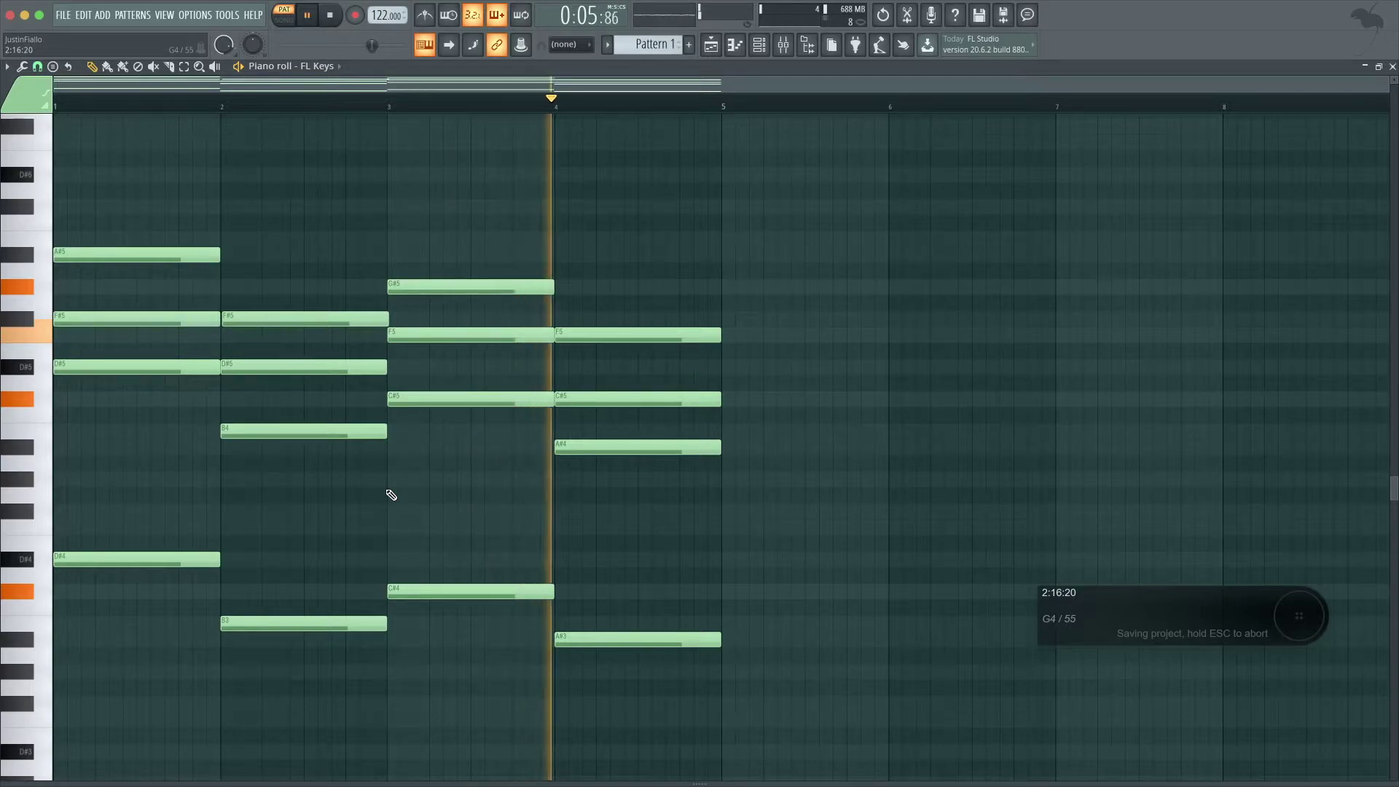
key(space)
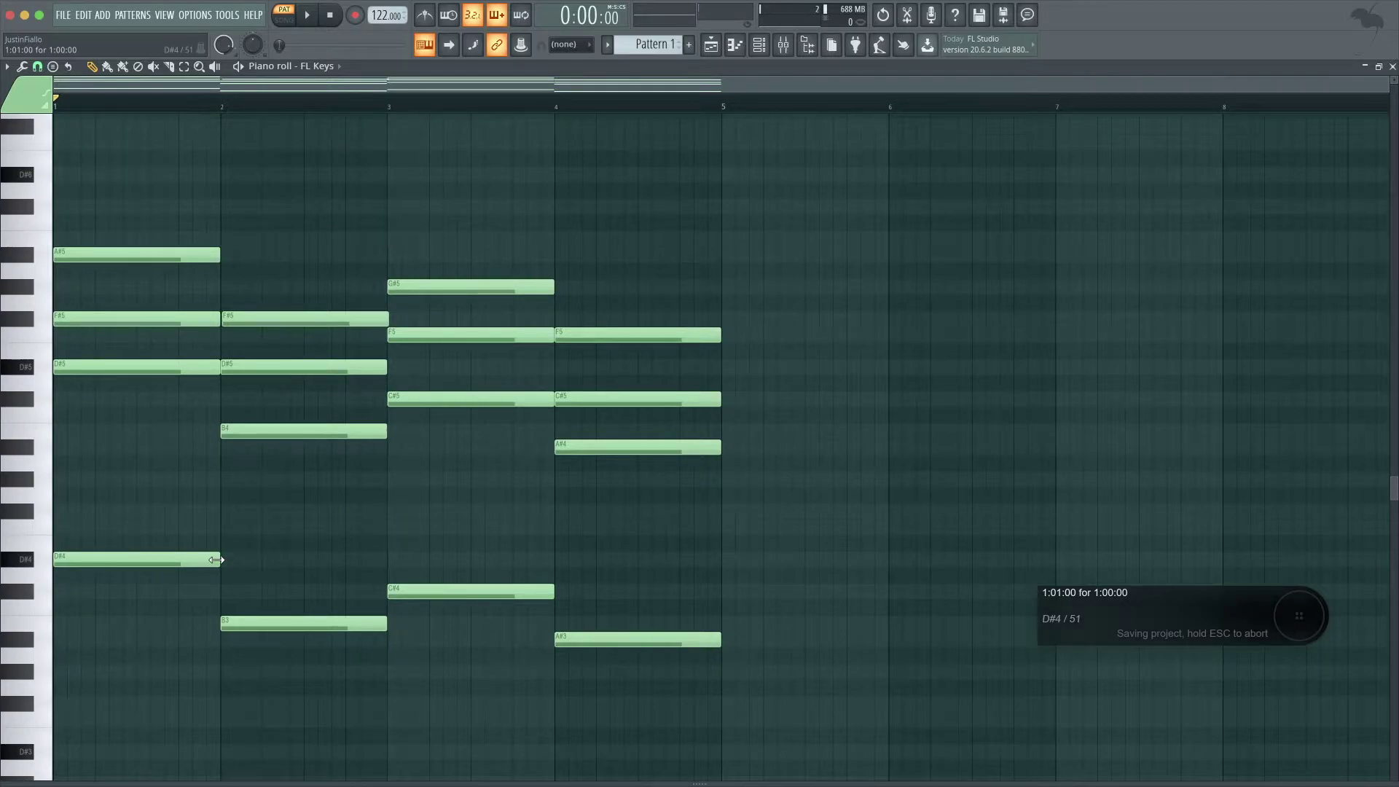
- Add short F#4, G4 and F4 notes in sequence in the second half of bar 1, and play them back
mouse_move(181, 509)
mouse_down()
mouse_move(193, 509)
mouse_move(156, 510)
mouse_up()
drag(302, 512, 163, 535)
click(166, 500)
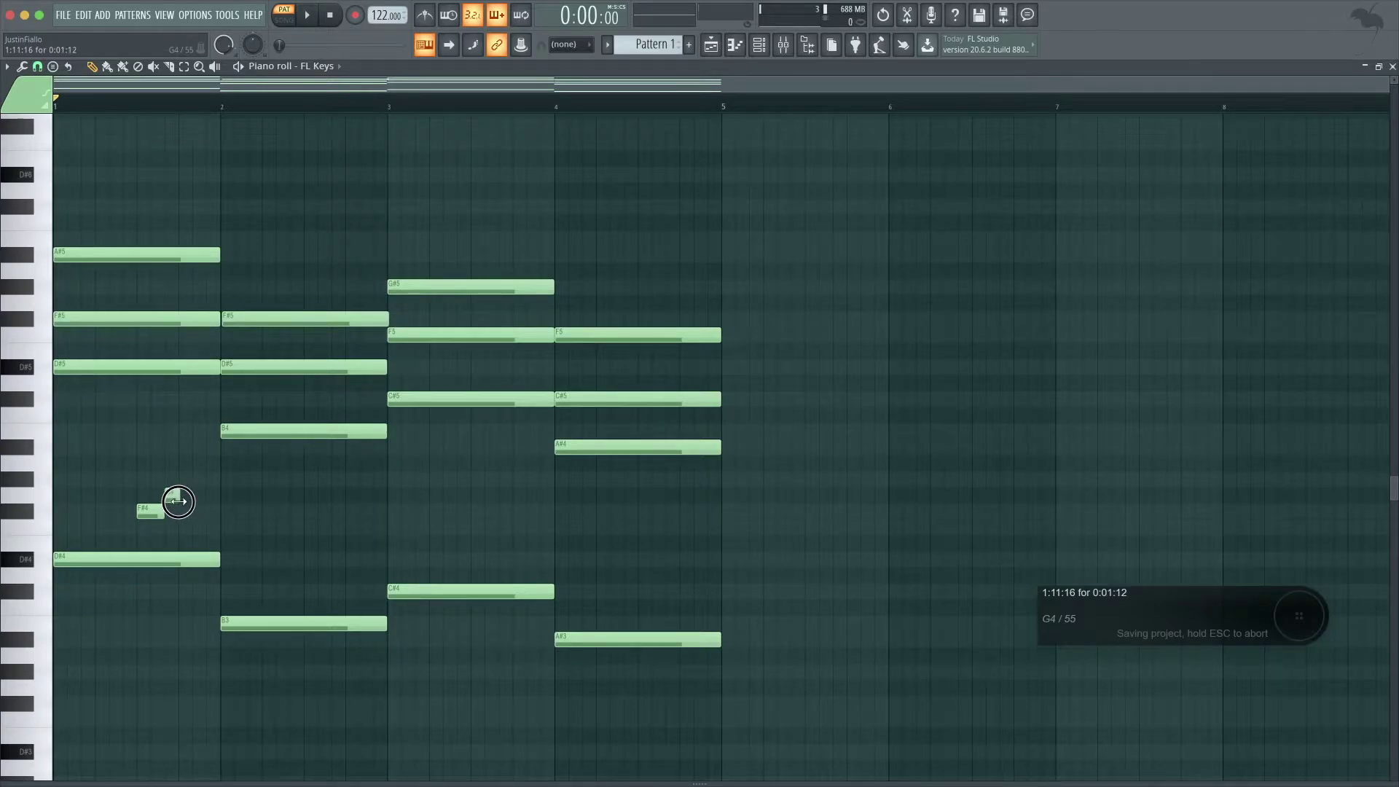
click(179, 522)
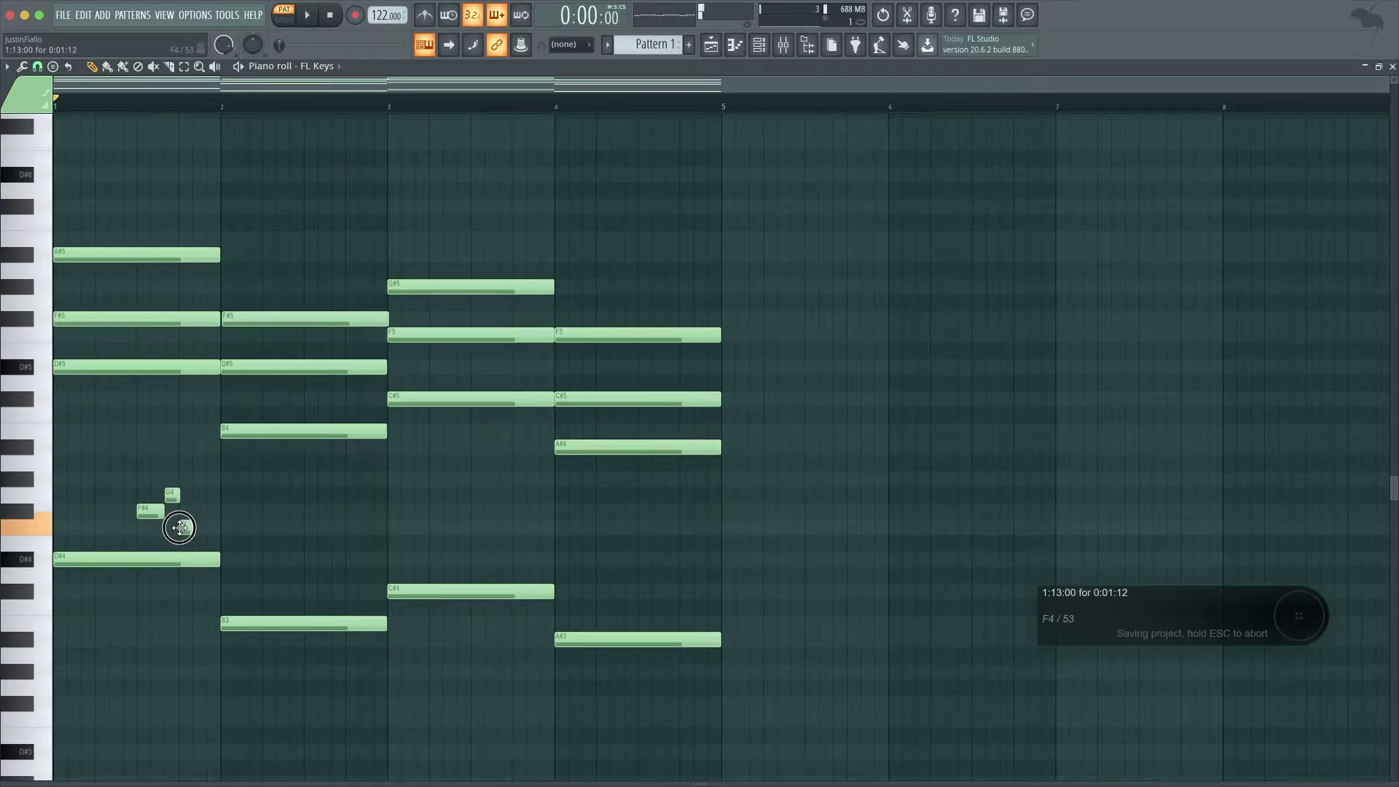
drag(202, 530, 218, 531)
key(space)
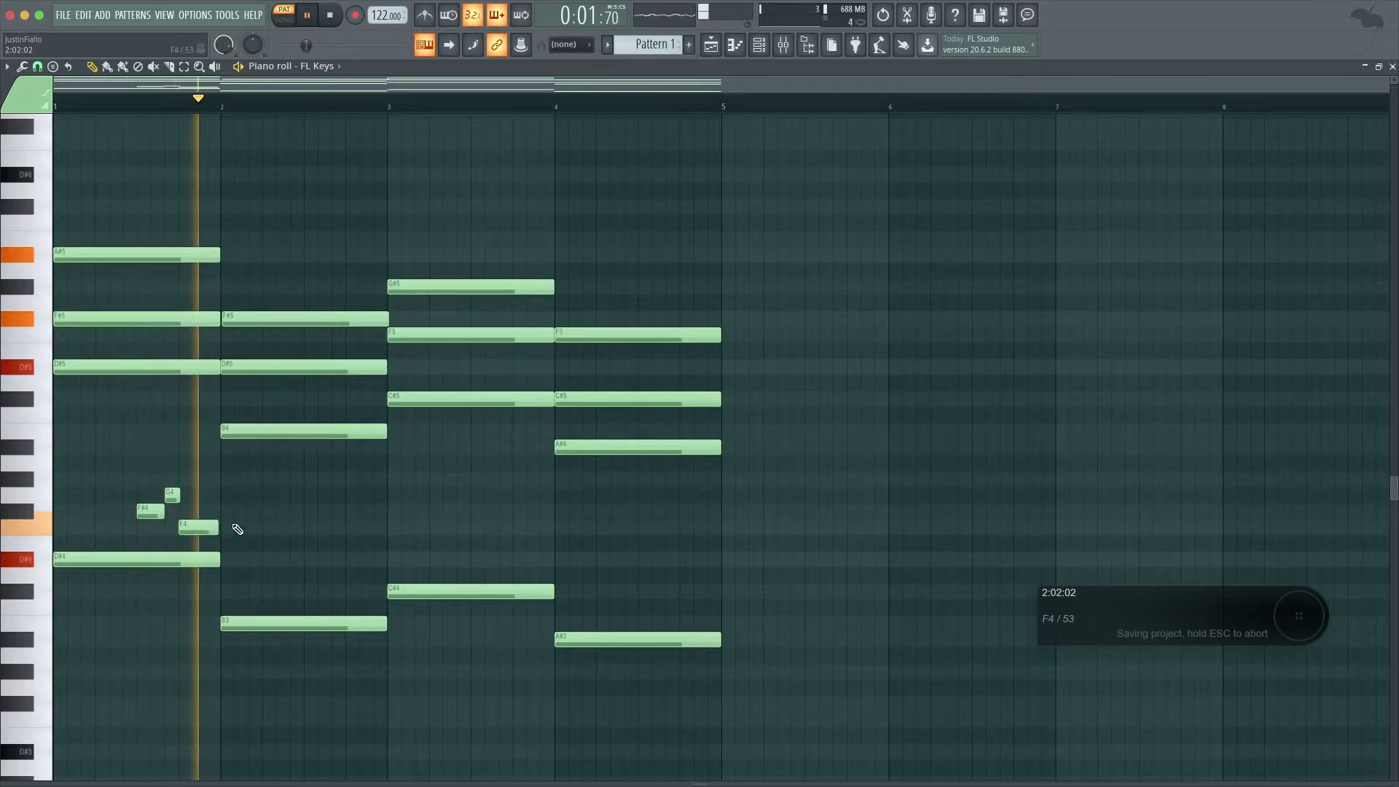
key(space)
- Raise the short G4 note in bar 1 to G#4 and audition the phrase
click(173, 488)
drag(174, 488, 173, 478)
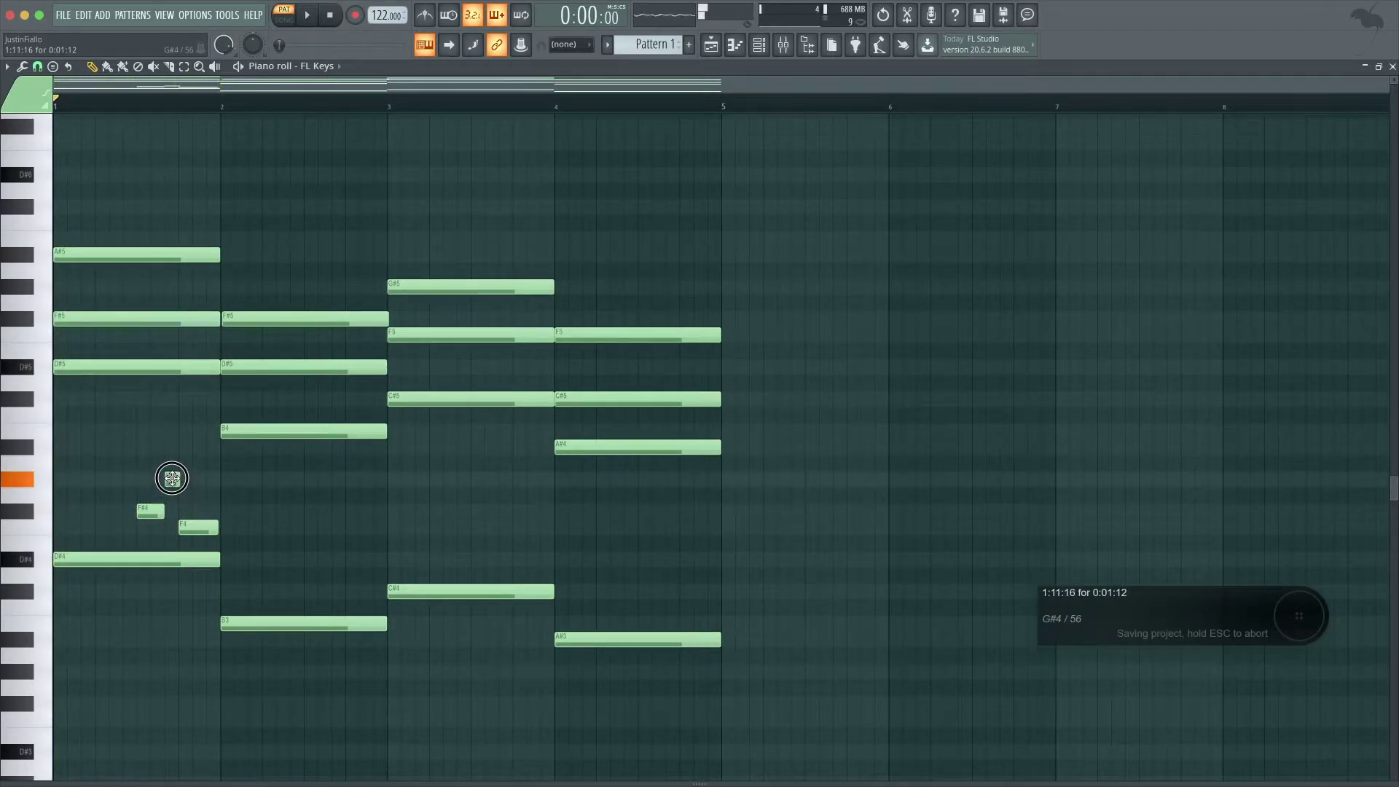
key(space)
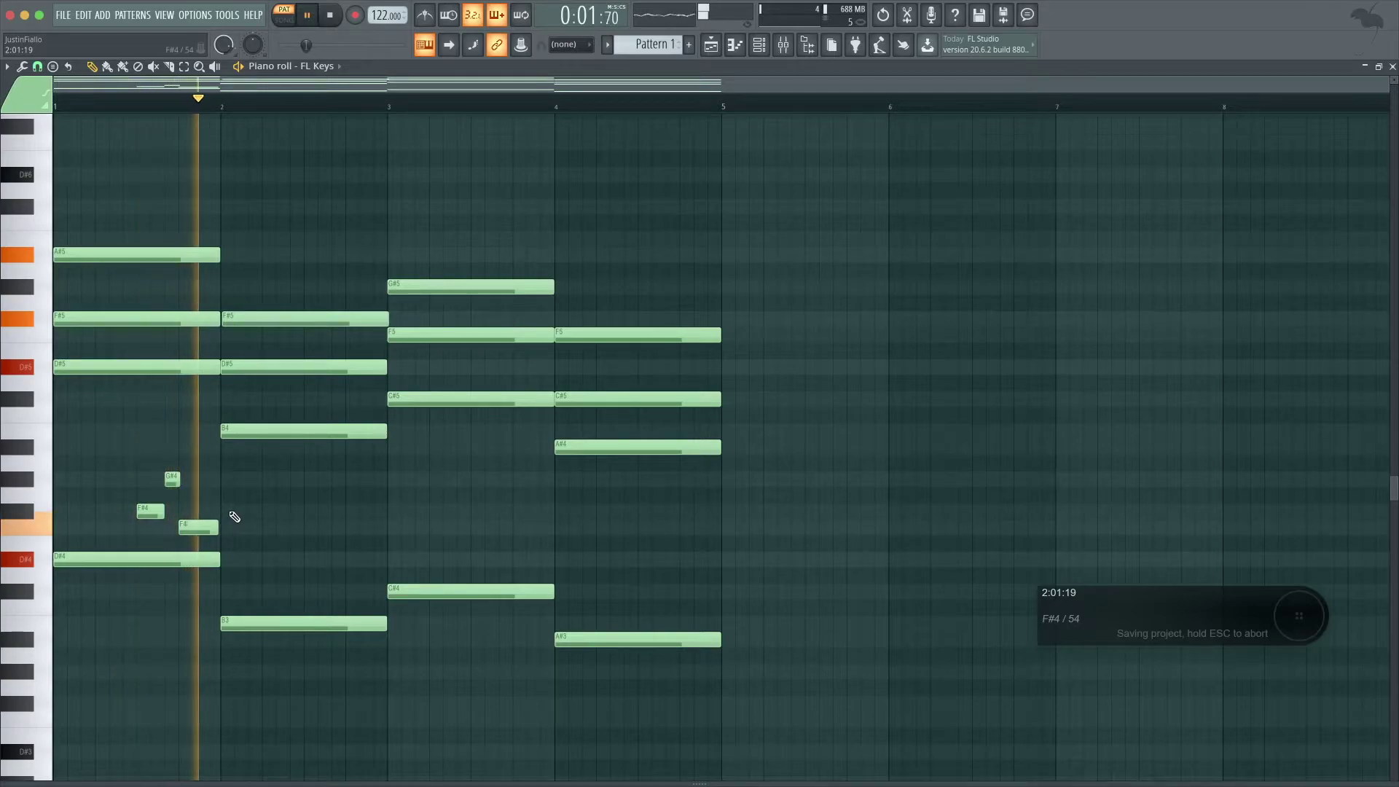
key(space)
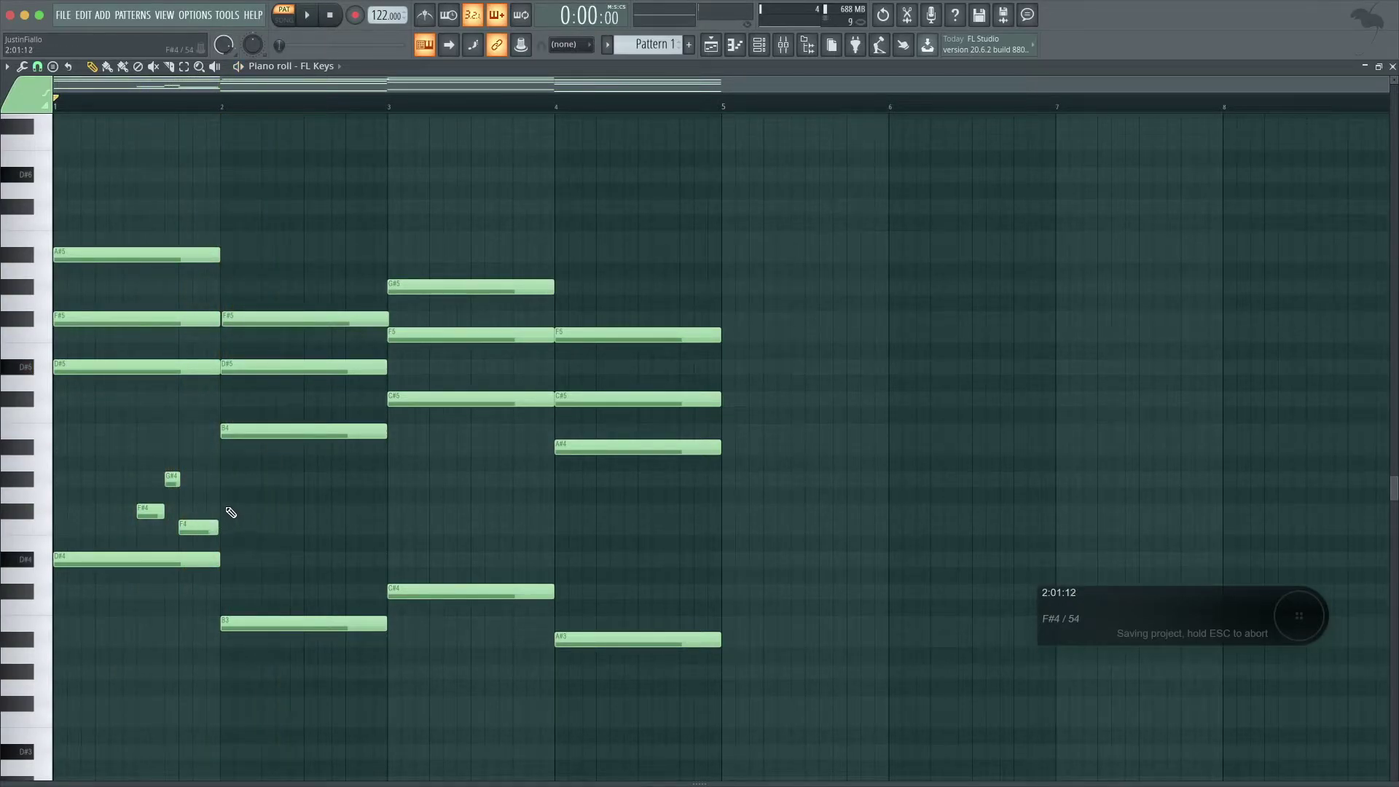
- Add a short G#4 note at the end of bar 2 and play back the pattern
drag(223, 494, 382, 479)
drag(368, 482, 372, 482)
key(space)
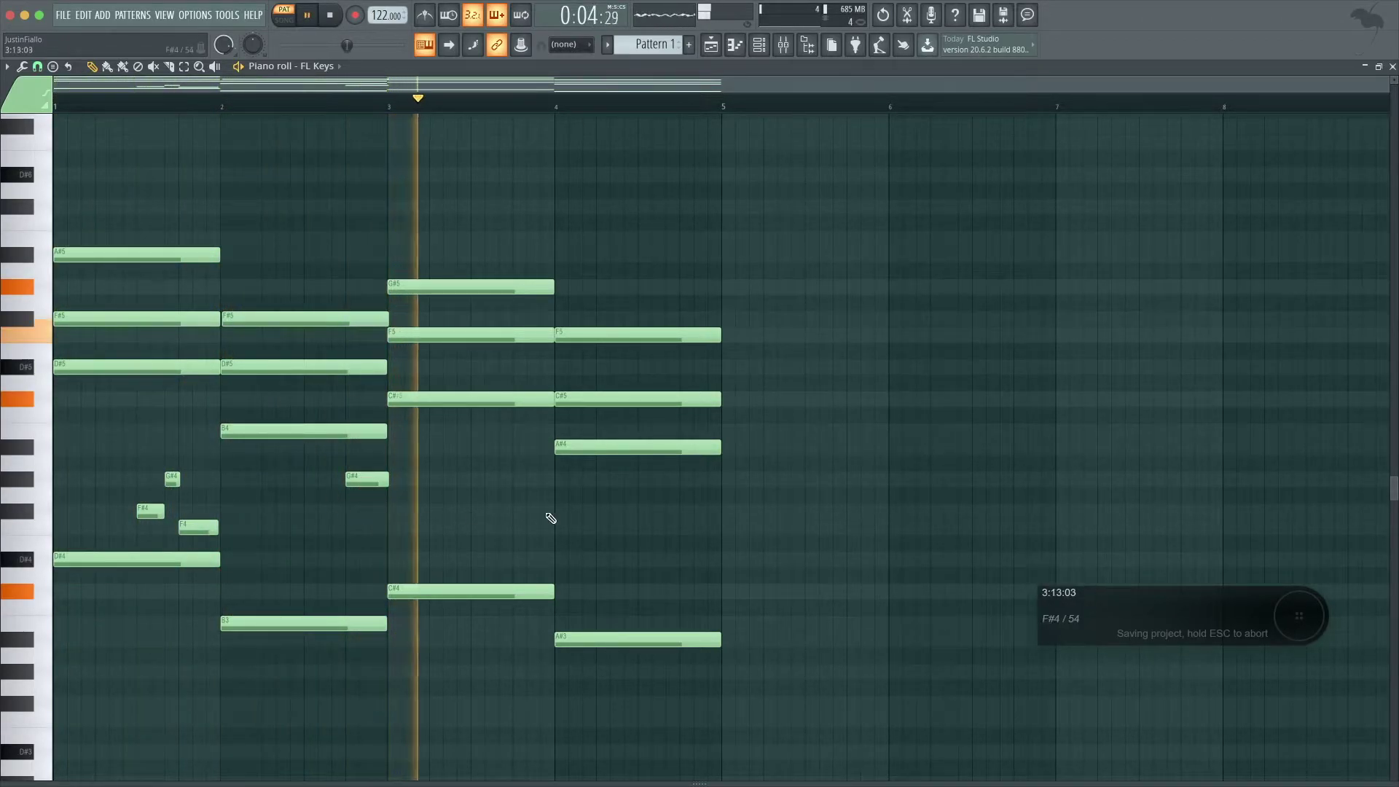
key(space)
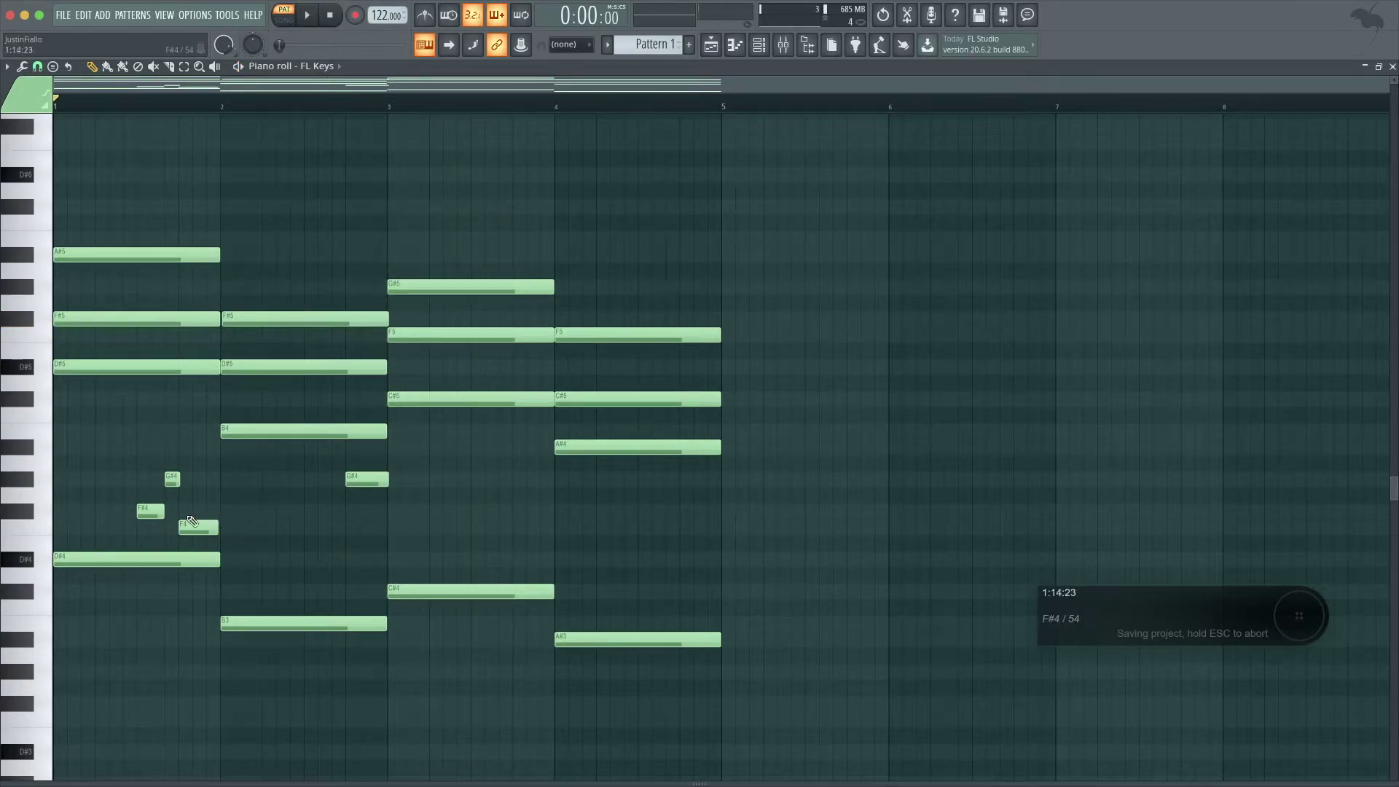
- Try the first short note in bar 1 on F4 and audition it
drag(149, 513, 148, 537)
key(space)
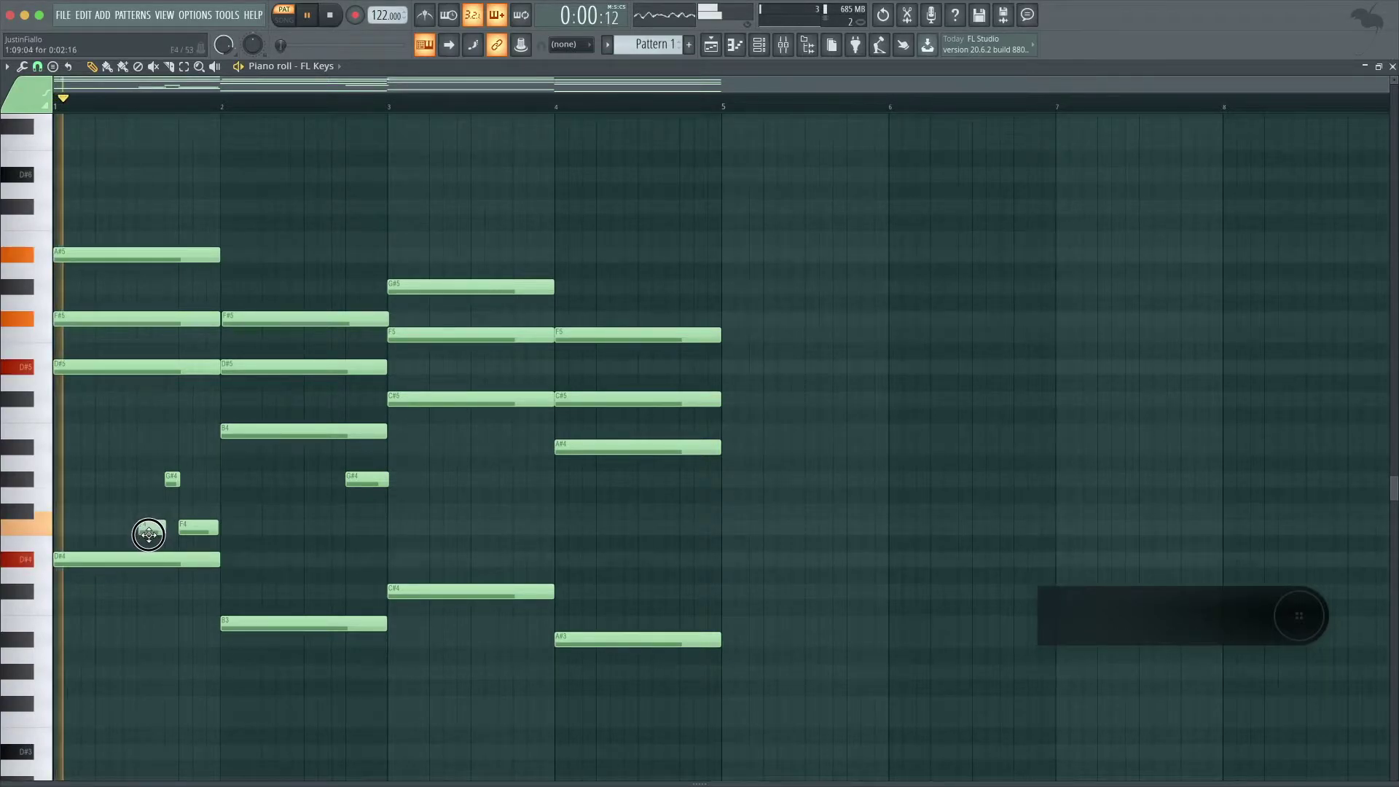
key(space)
- Move the first short note in bar 1 up to G#4, delete the short G#4 note after it, and audition the phrase
click(153, 526)
drag(153, 526, 167, 479)
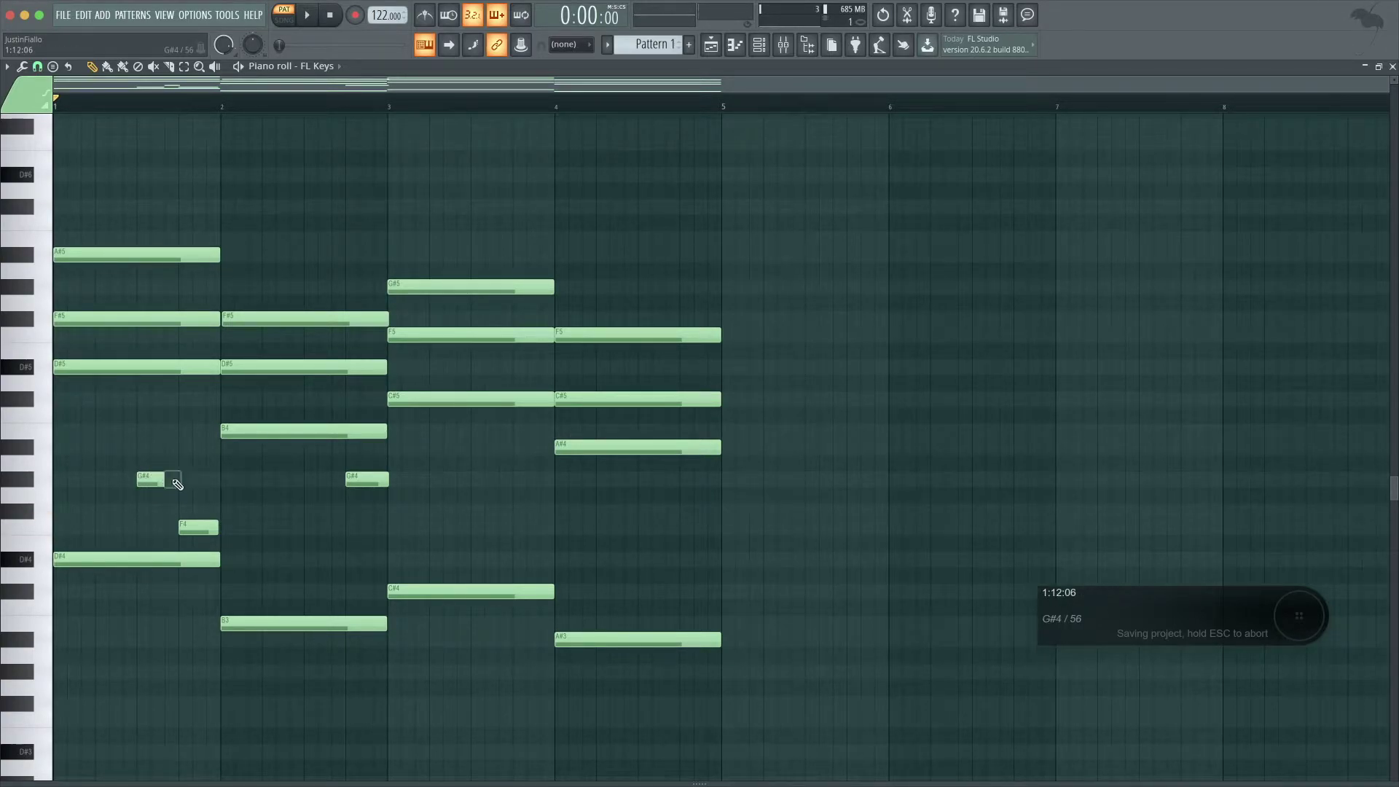
key(space)
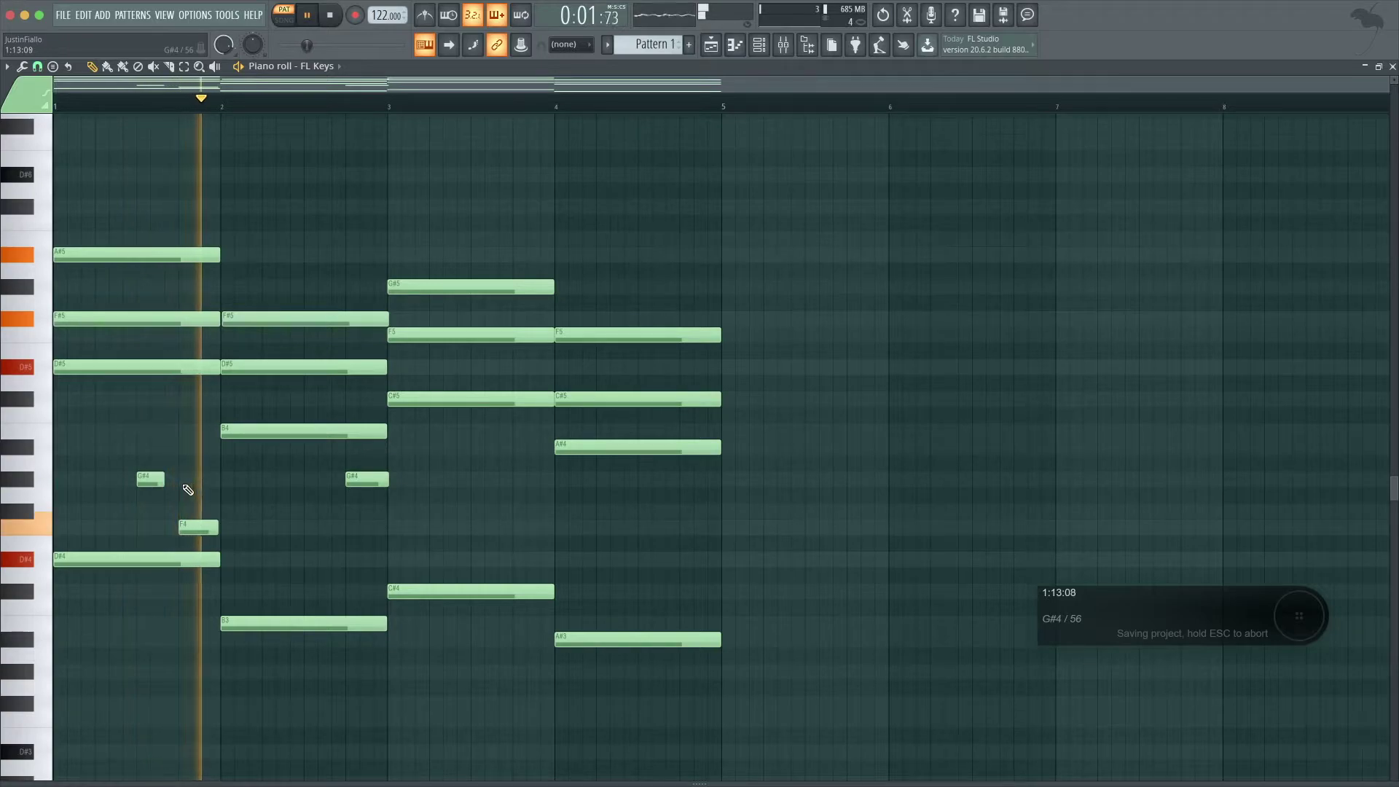
key(space)
- Add a short A#4 note after the short G#4 in bar 1, raise the following F4 to F#4, and play back the pattern
drag(170, 460, 180, 452)
key(space)
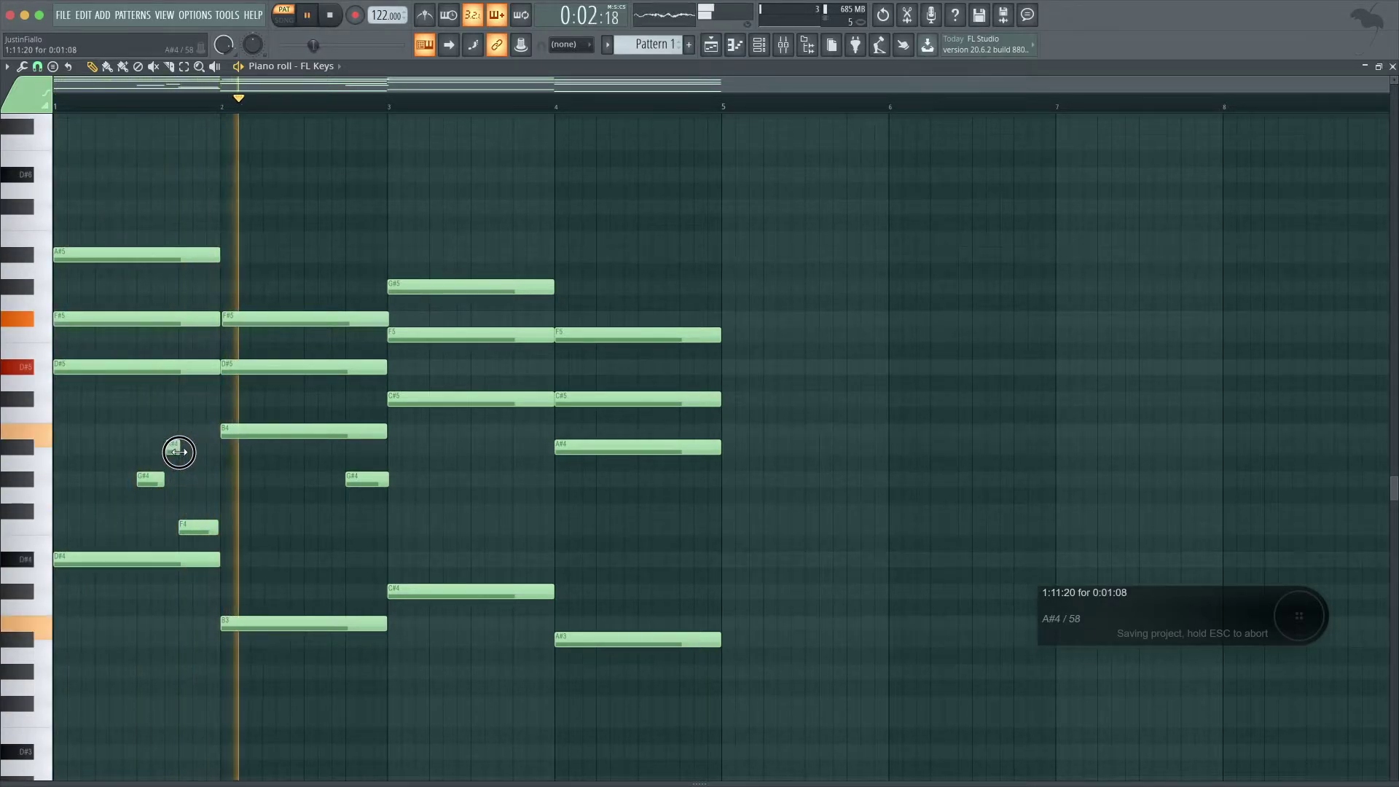
key(space)
mouse_move(196, 523)
mouse_down()
mouse_move(187, 500)
mouse_move(197, 515)
mouse_up()
key(space)
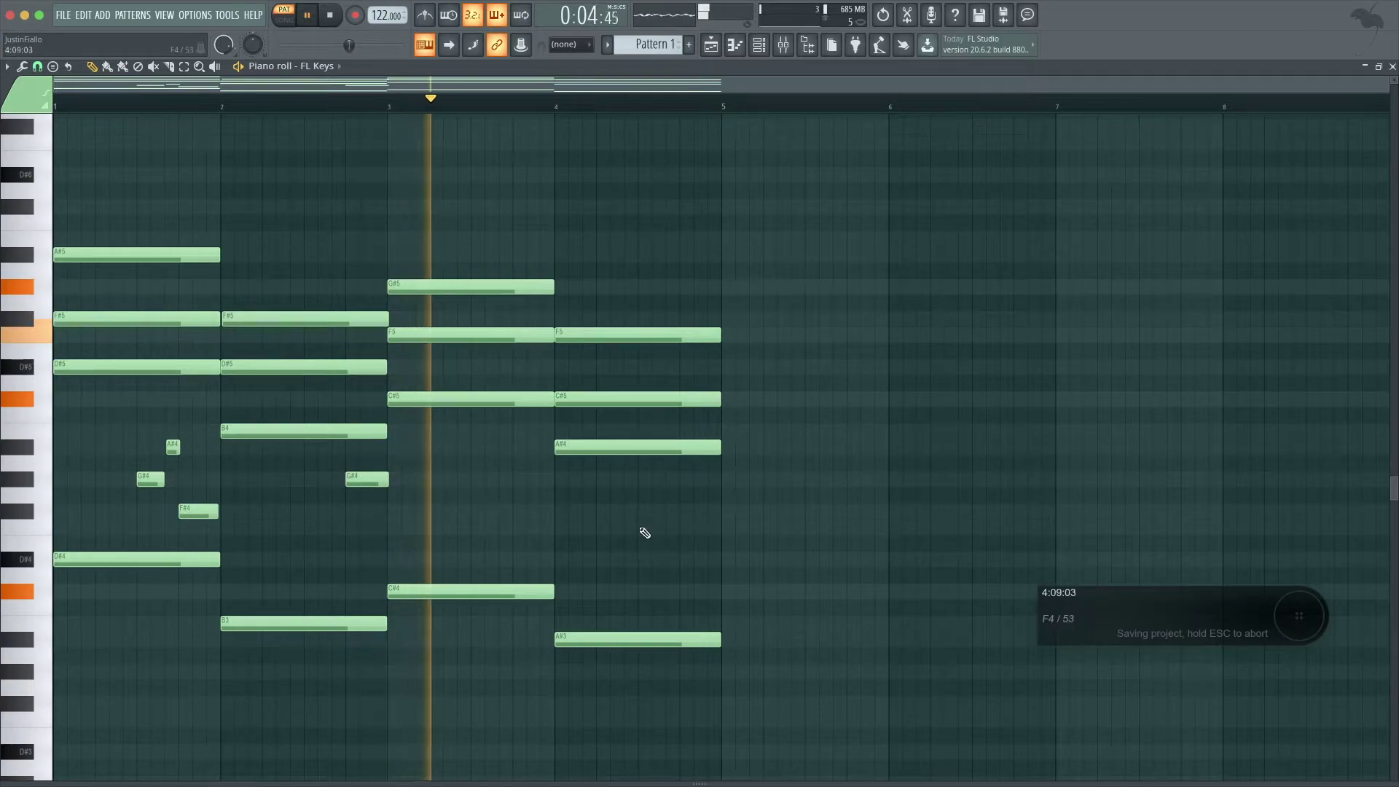
key(space)
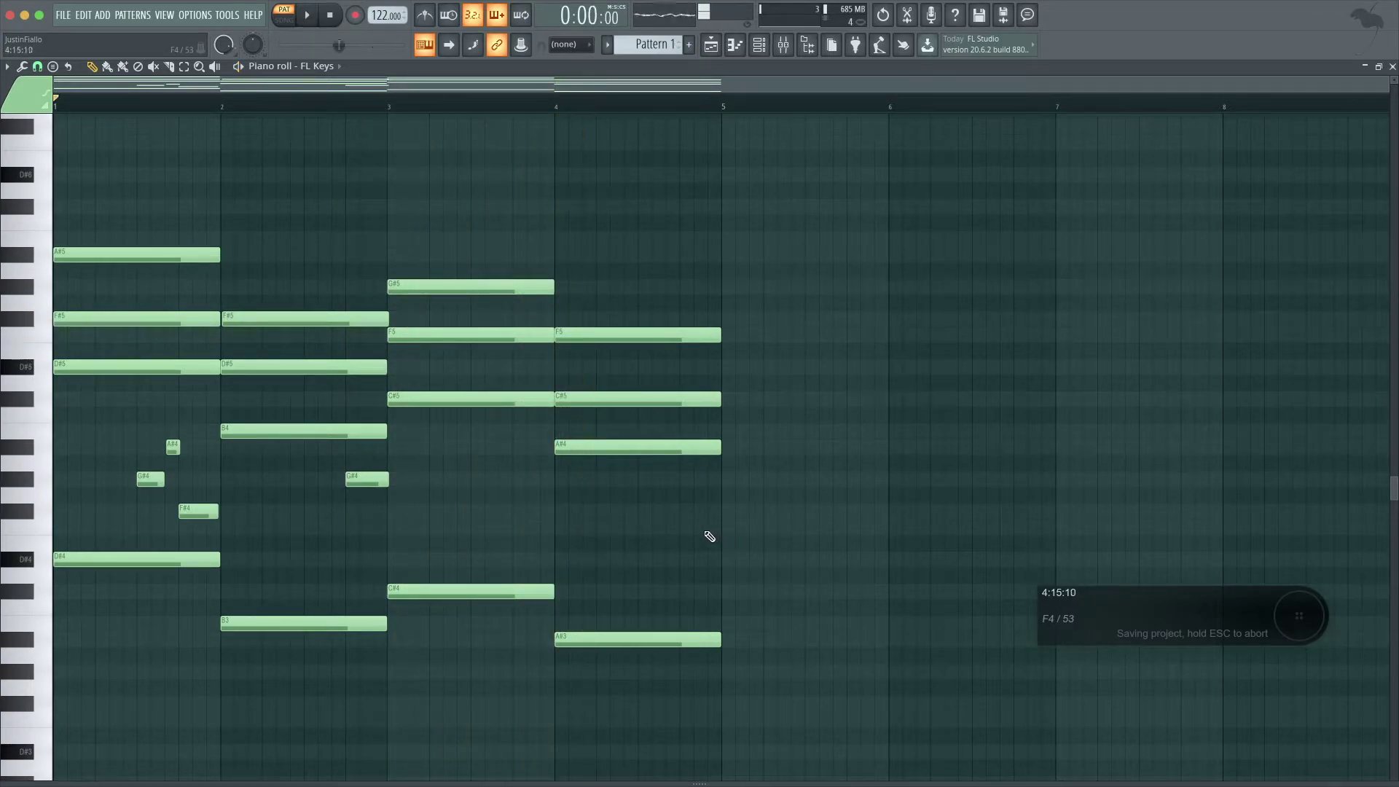
- Add a short F4 note followed by a short F#4 note at the end of bar 4 and play back the pattern
click(683, 533)
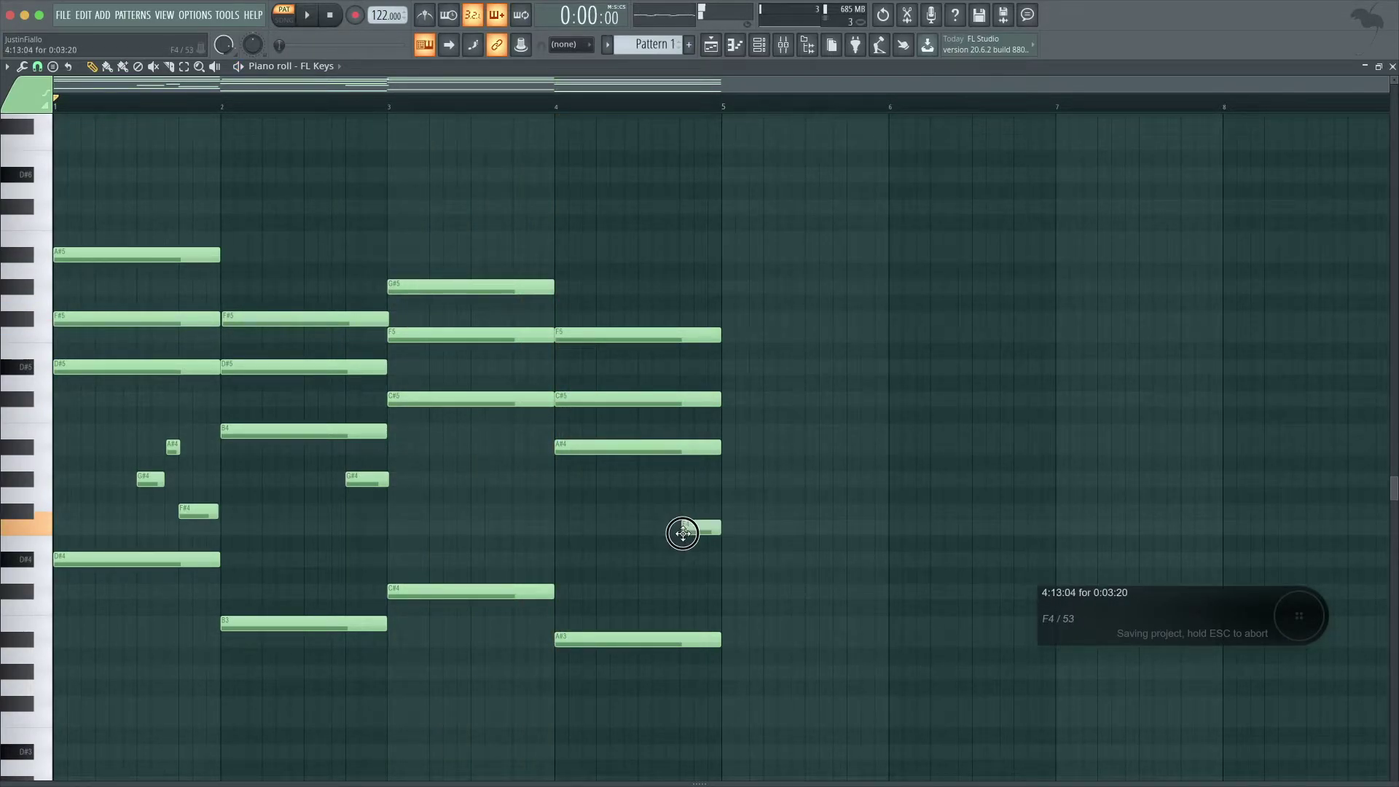
drag(679, 534, 640, 534)
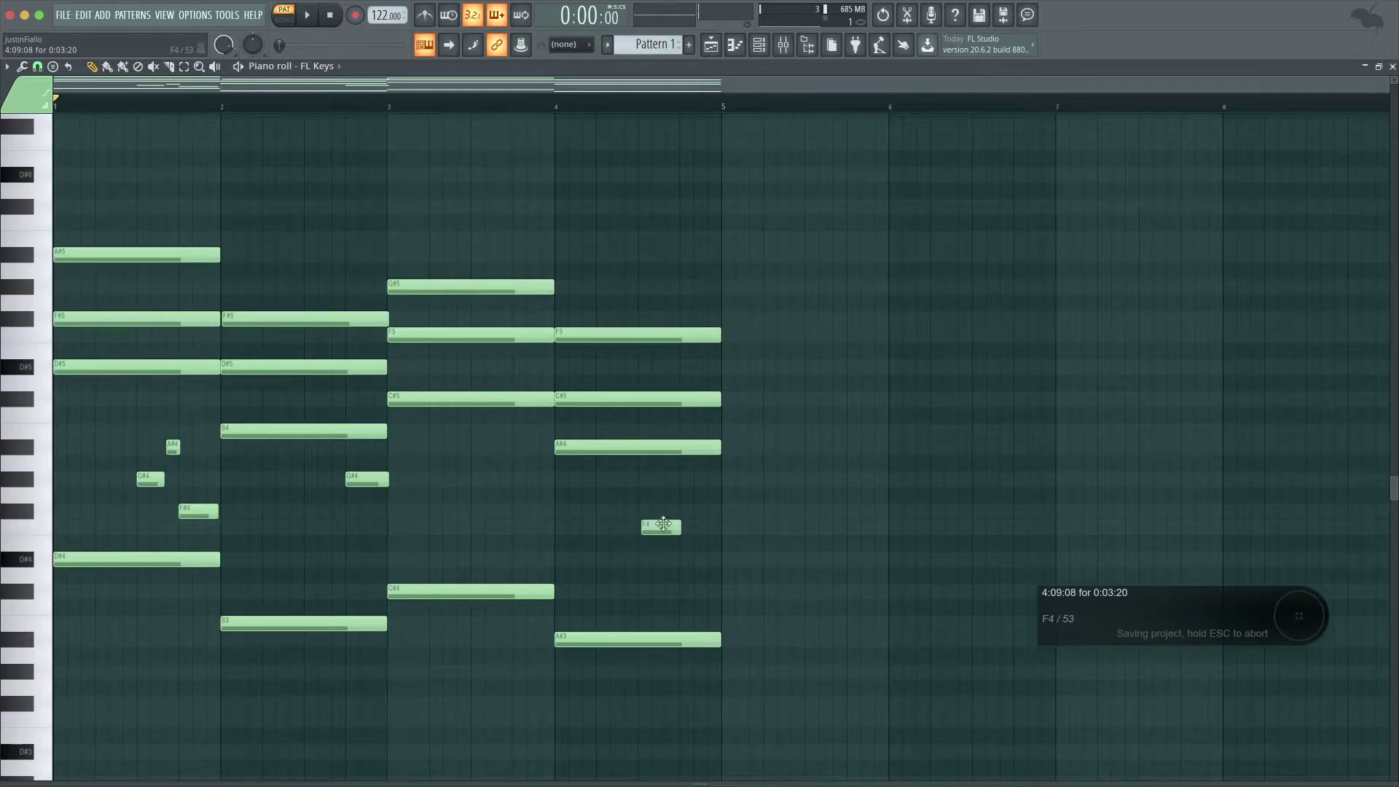
click(683, 510)
click(659, 526)
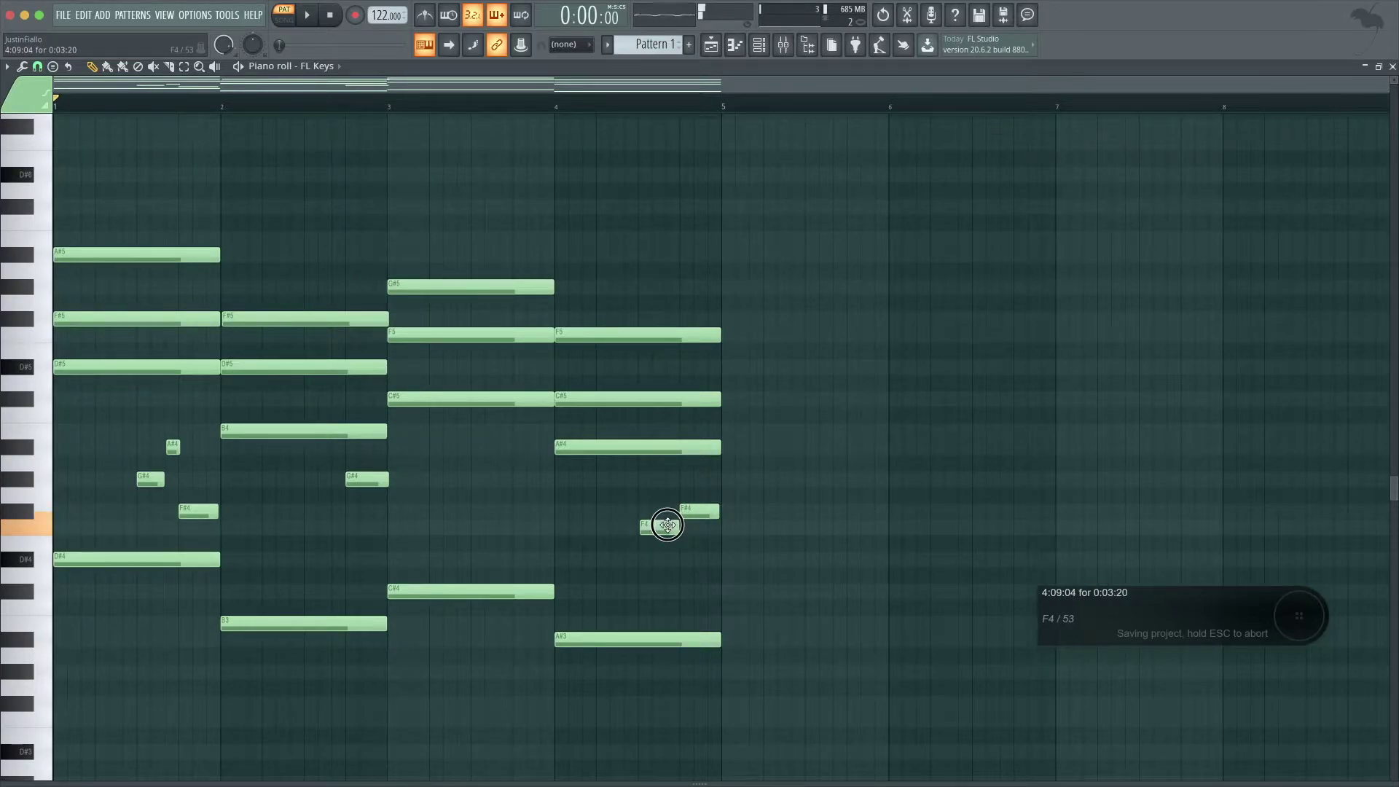
key(space)
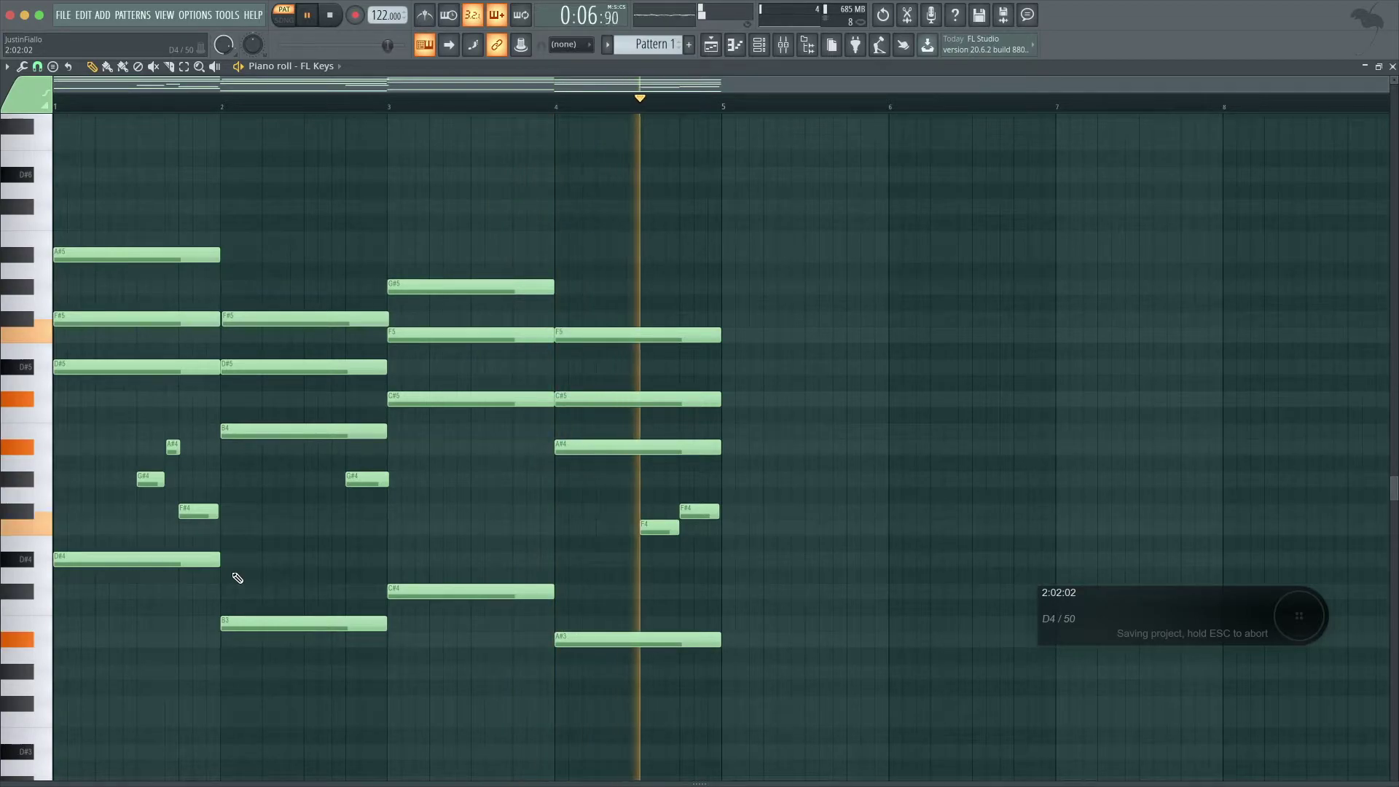
key(space)
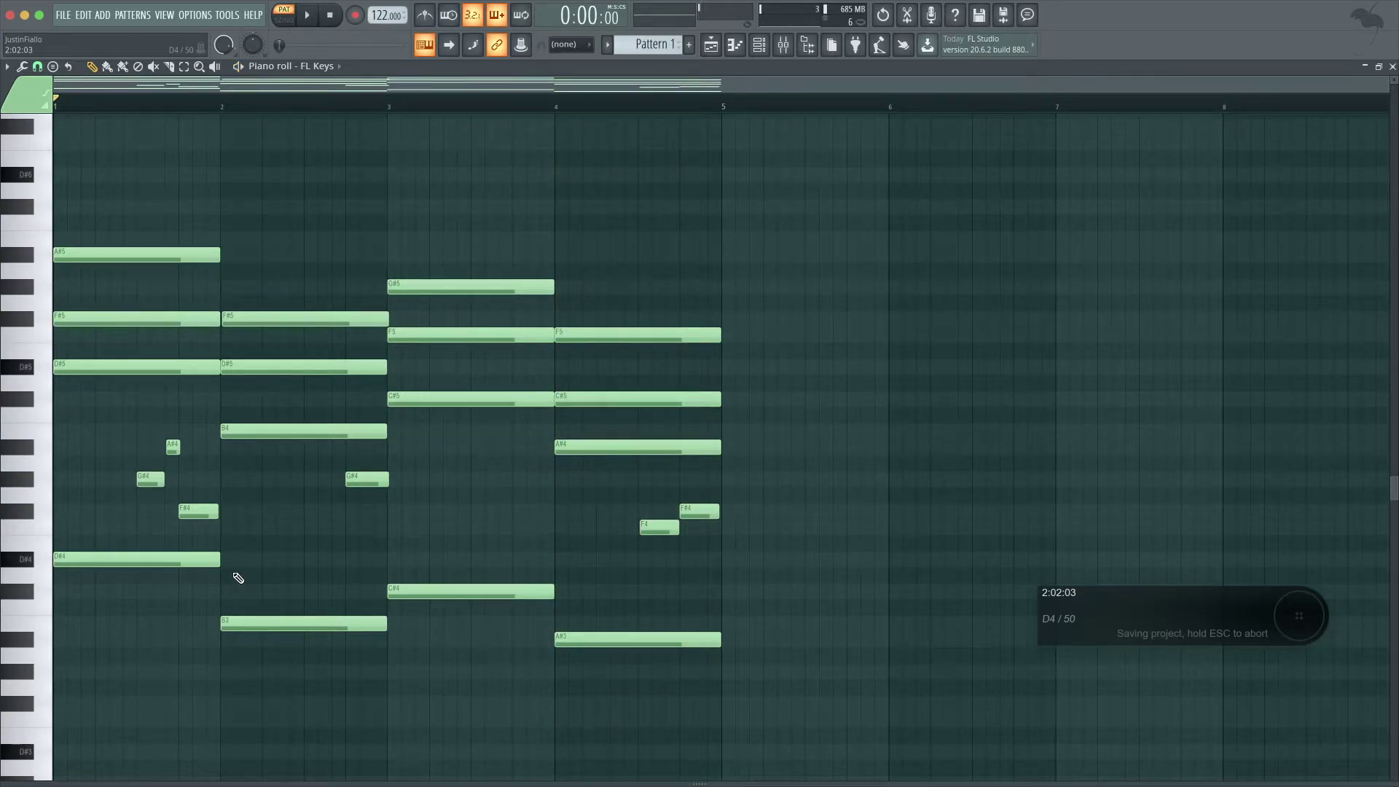
key(space)
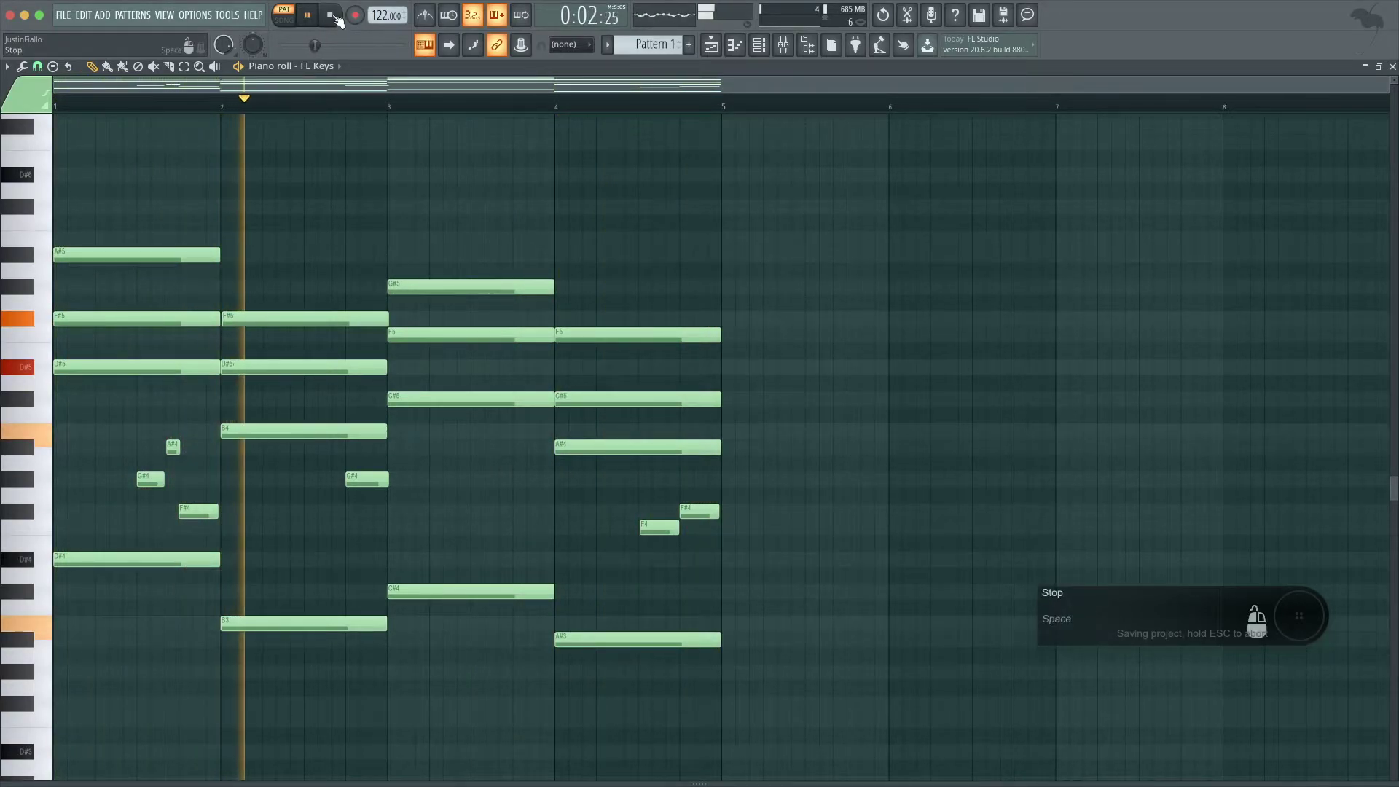
key(space)
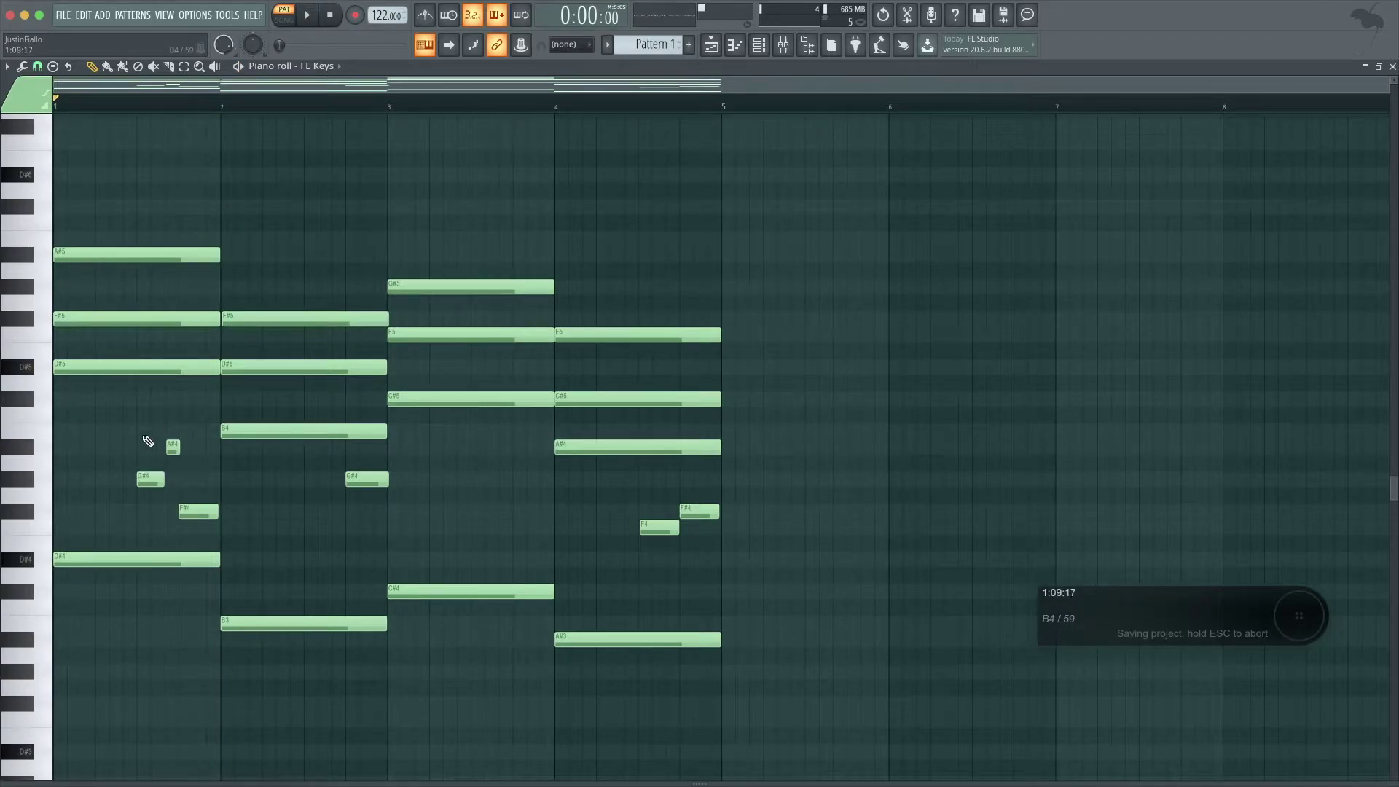
- Raise the first short note in bar 1 to B4, try the last one on F4, and audition the phrase
scroll(182, 477, up, 4)
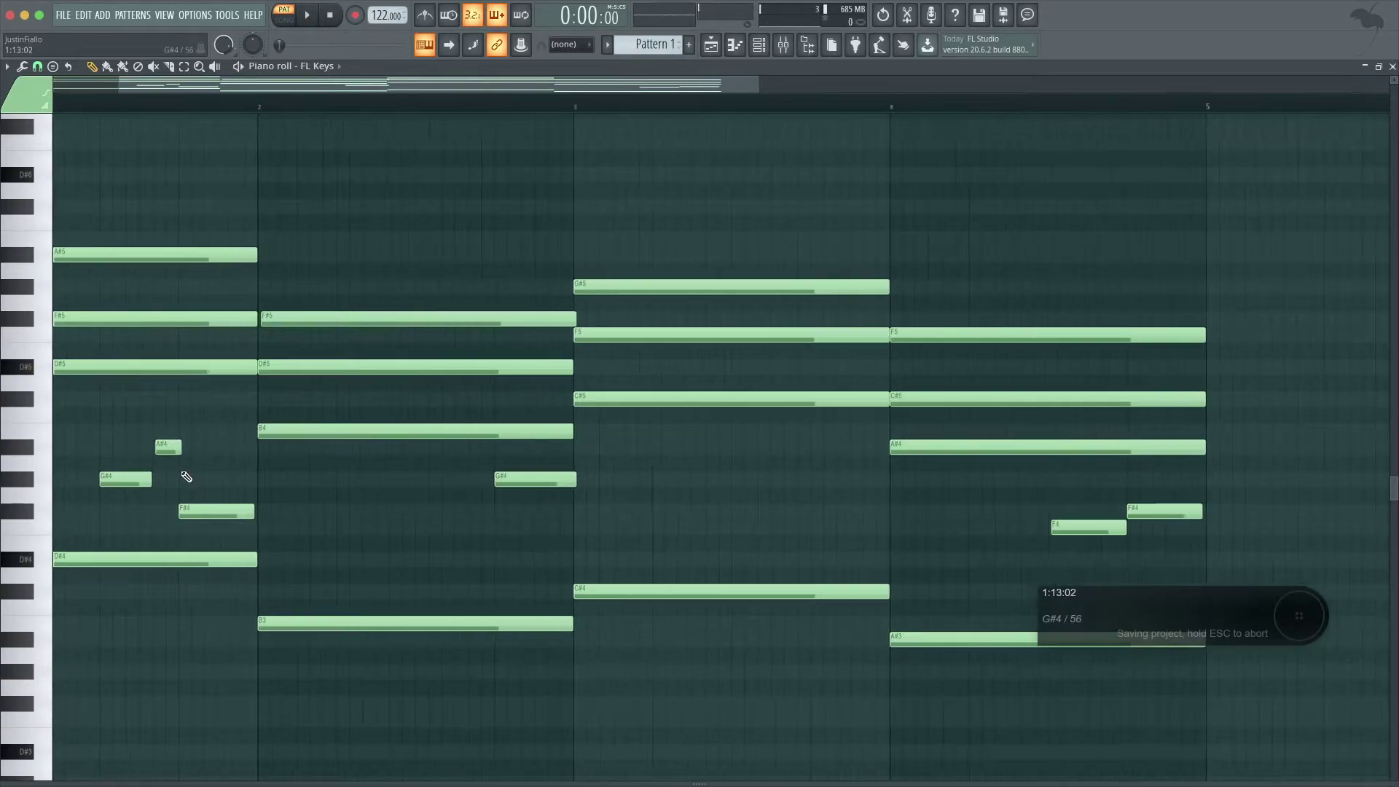
scroll(190, 475, down, 2)
drag(148, 377, 148, 351)
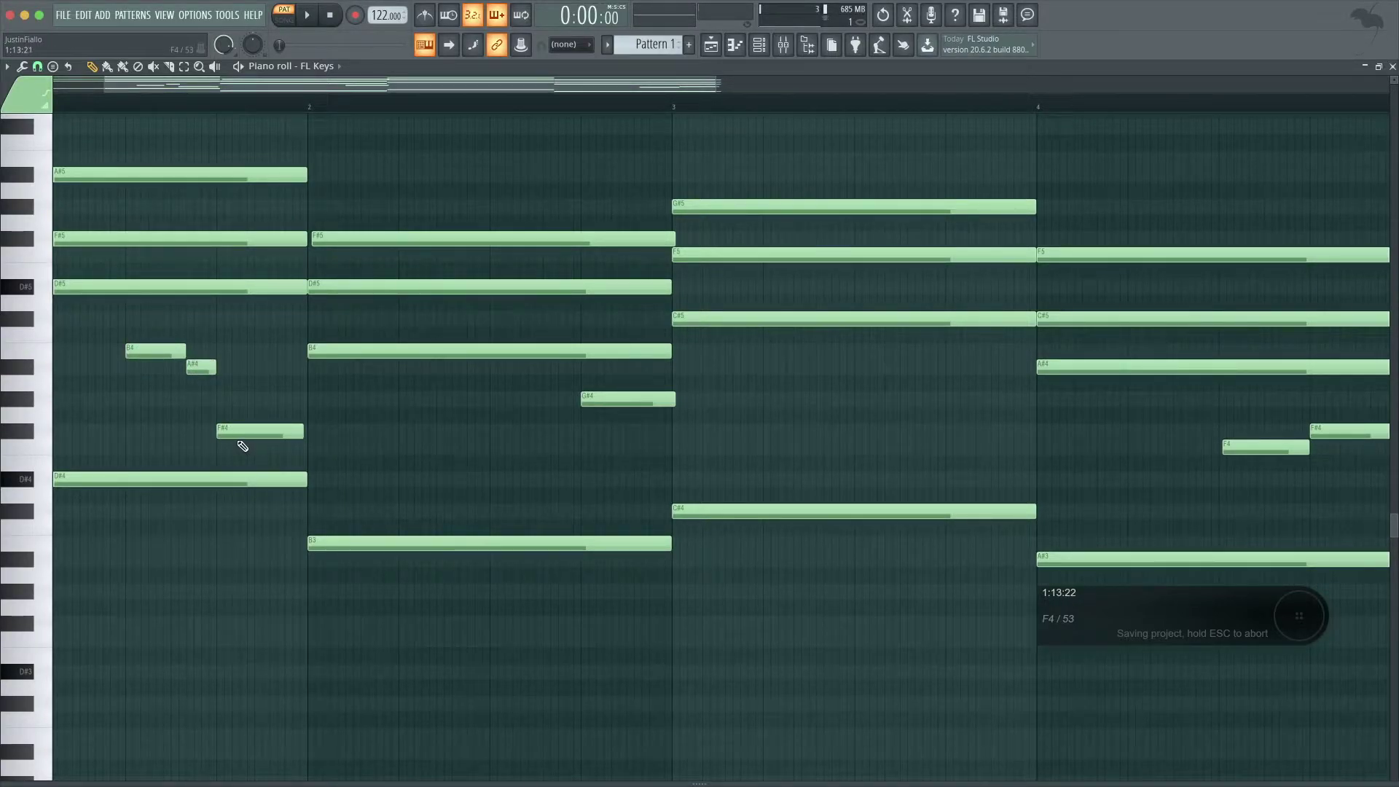
key(space)
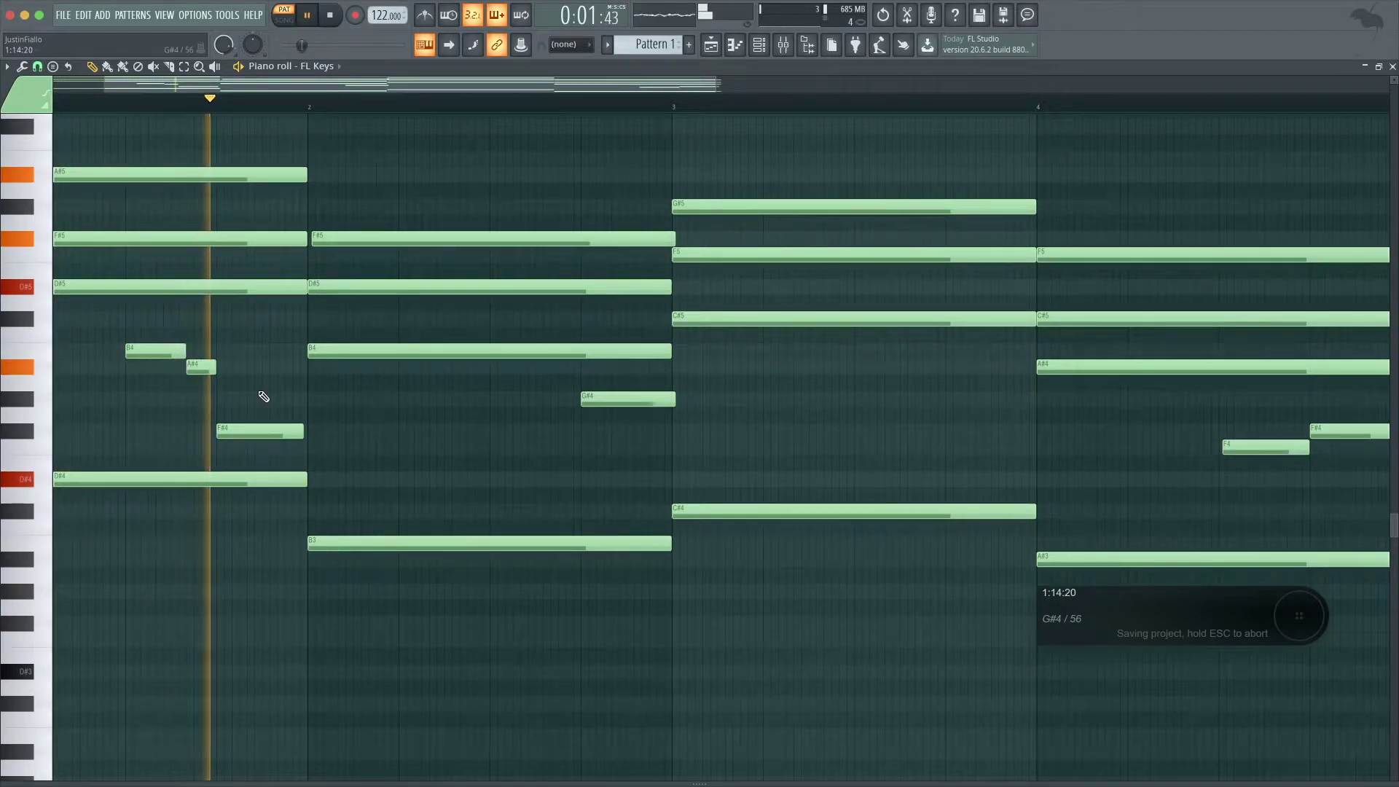
drag(247, 432, 247, 456)
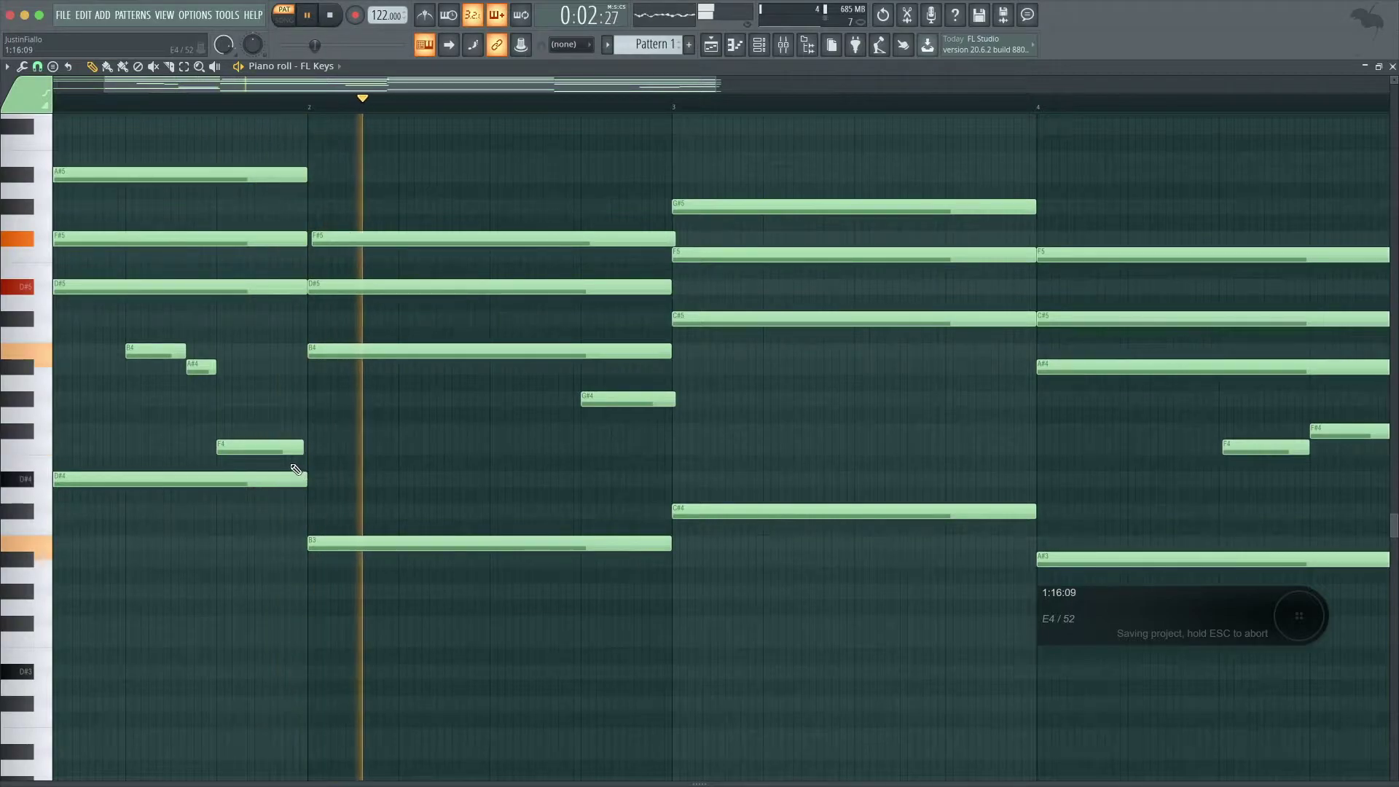
key(space)
- Delete the short F4 note in bar 1, shift the short B4 and A#4 notes to the bar's last beat, and audition them
right_click(262, 447)
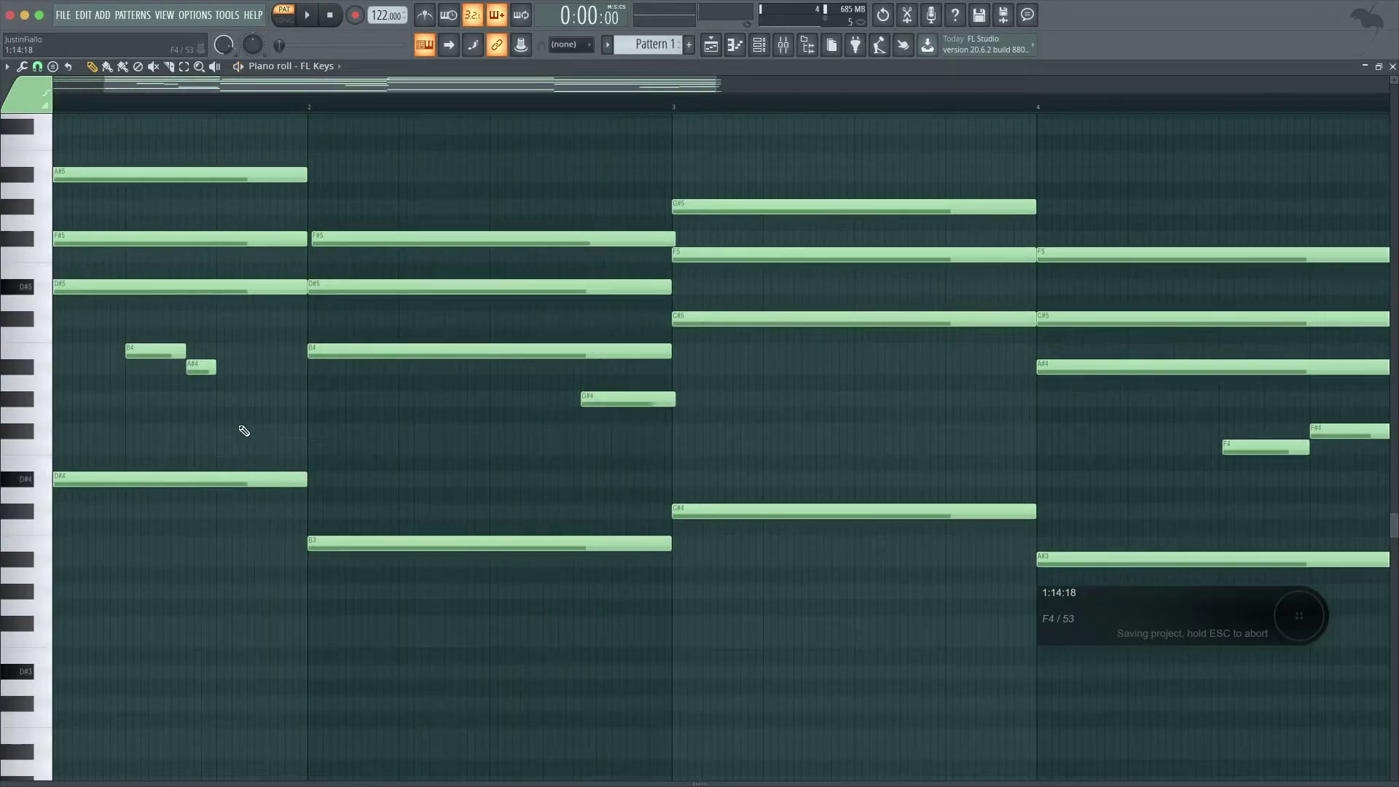
drag(150, 325, 291, 379)
key(space)
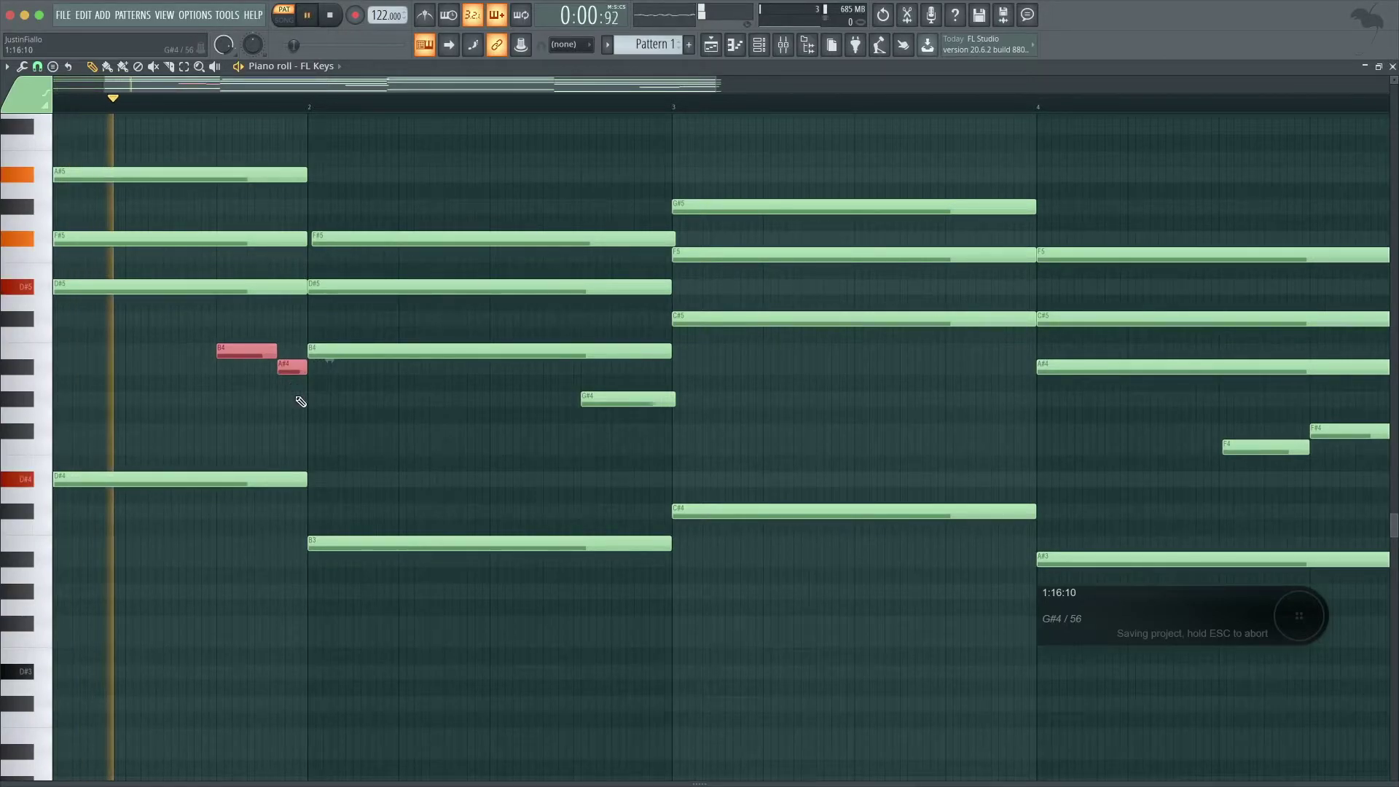
key(space)
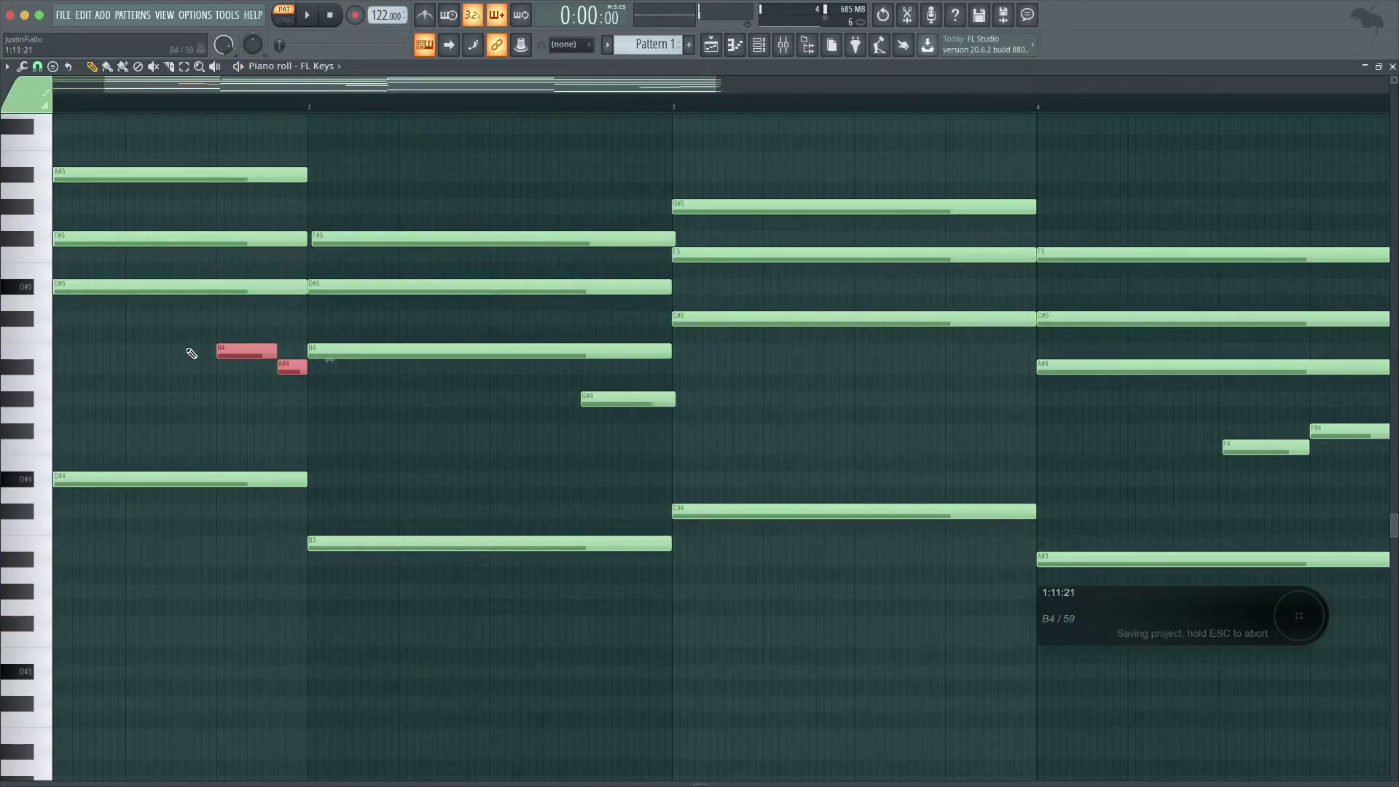
- Add a one-beat F#4 note on beat 3 of bar 1, ending where the short B4 starts, and play back the phrase
drag(142, 428, 122, 428)
key(space)
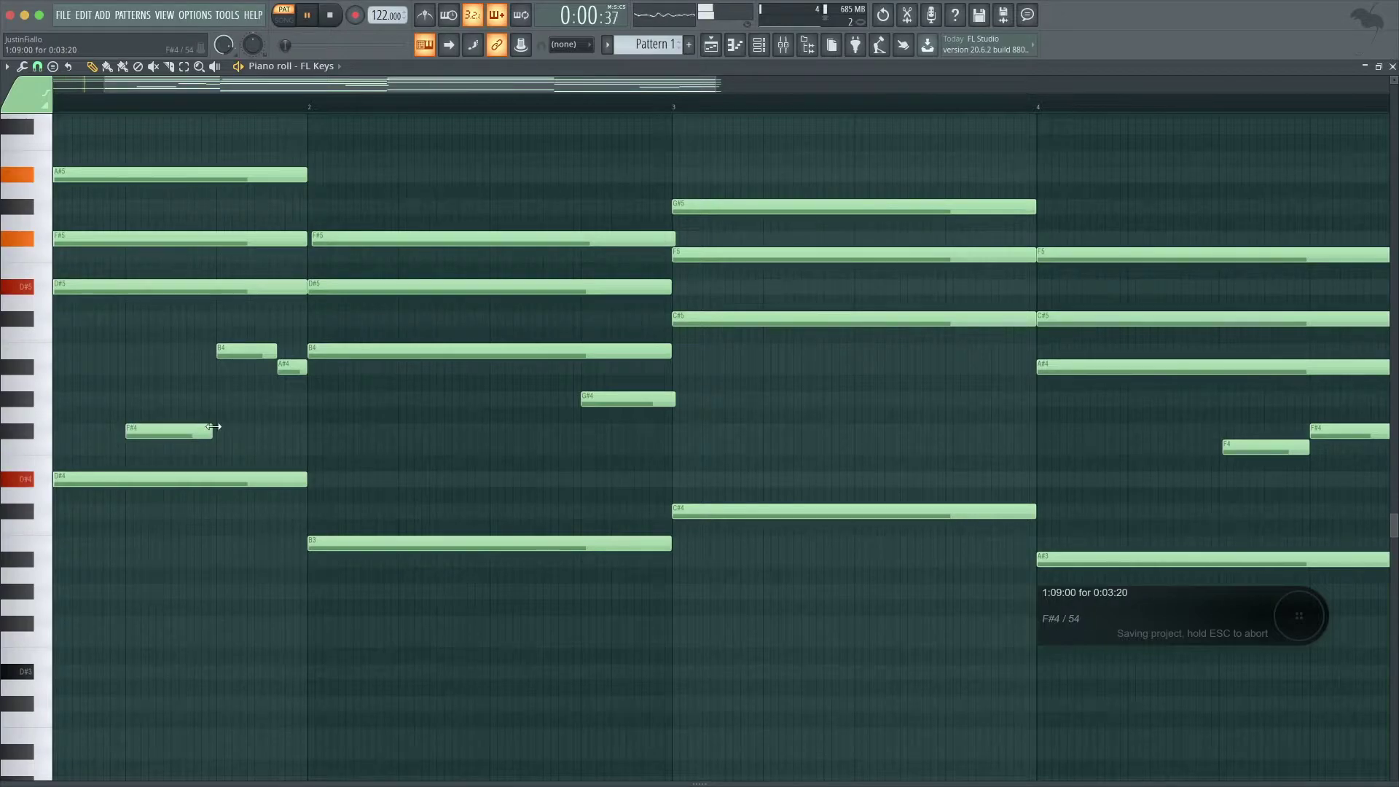
drag(211, 428, 217, 428)
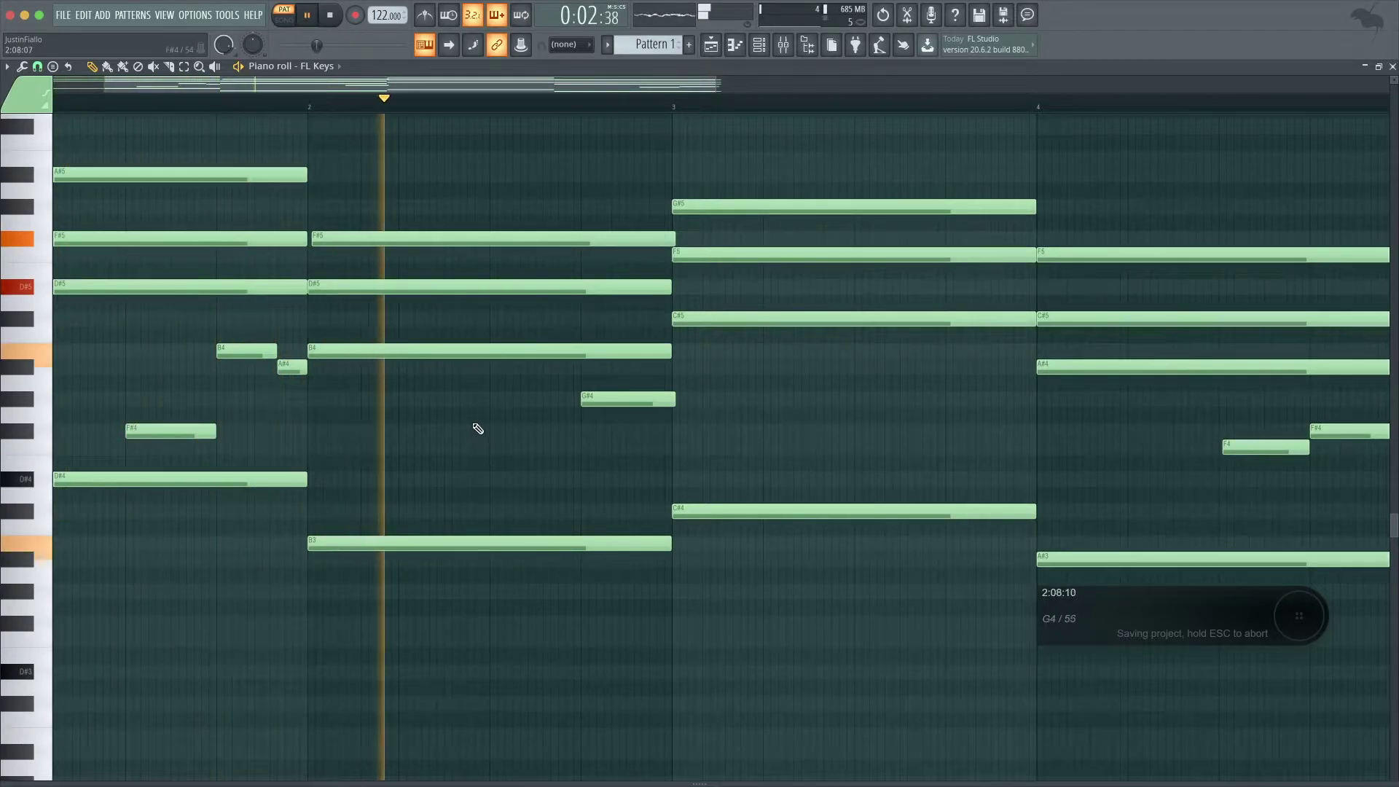
key(space)
- Add a two-beat F#4 note in bar 2, ending where the short G#4 note starts, and play back the pattern
mouse_move(408, 400)
mouse_down()
mouse_move(416, 444)
mouse_move(559, 442)
mouse_up()
key(space)
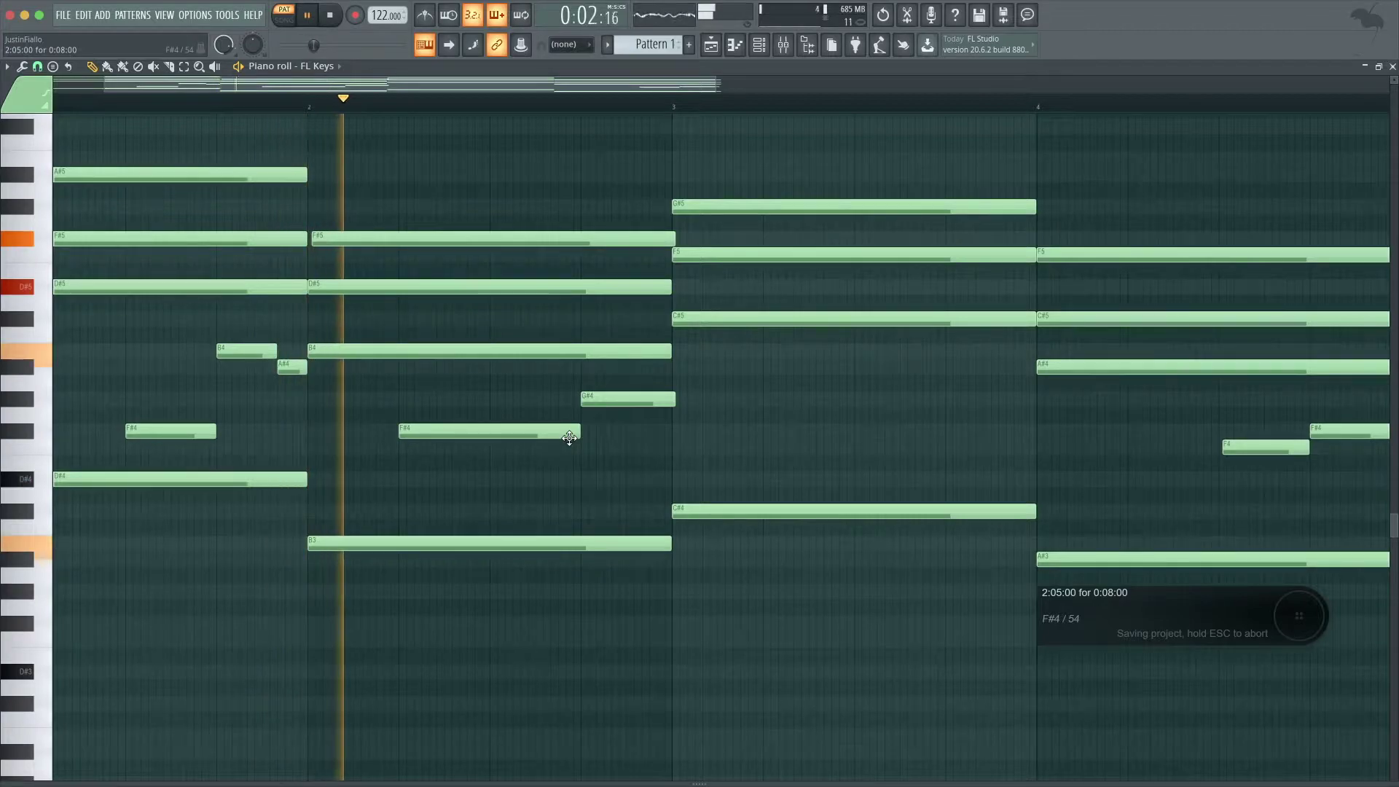
key(space)
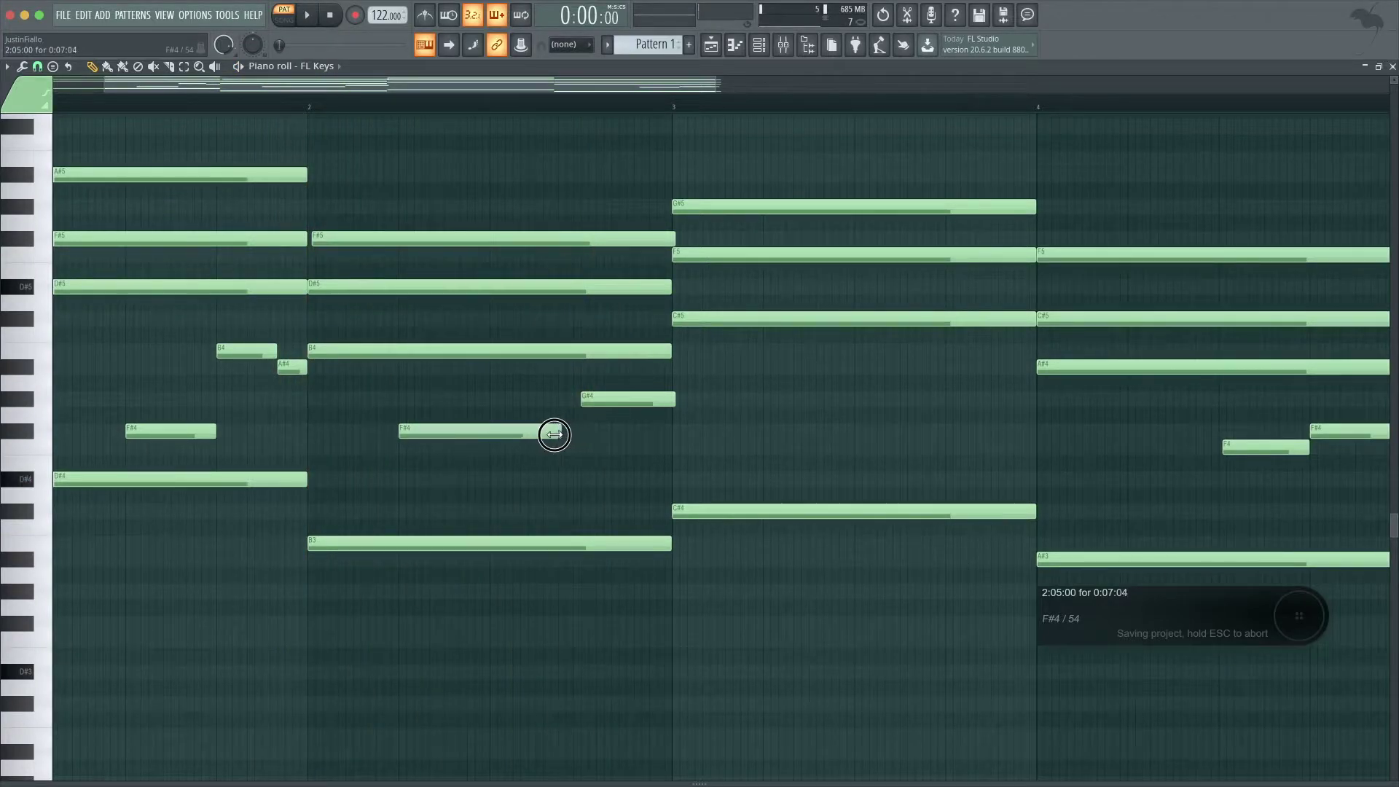
key(space)
scroll(753, 475, down, 2)
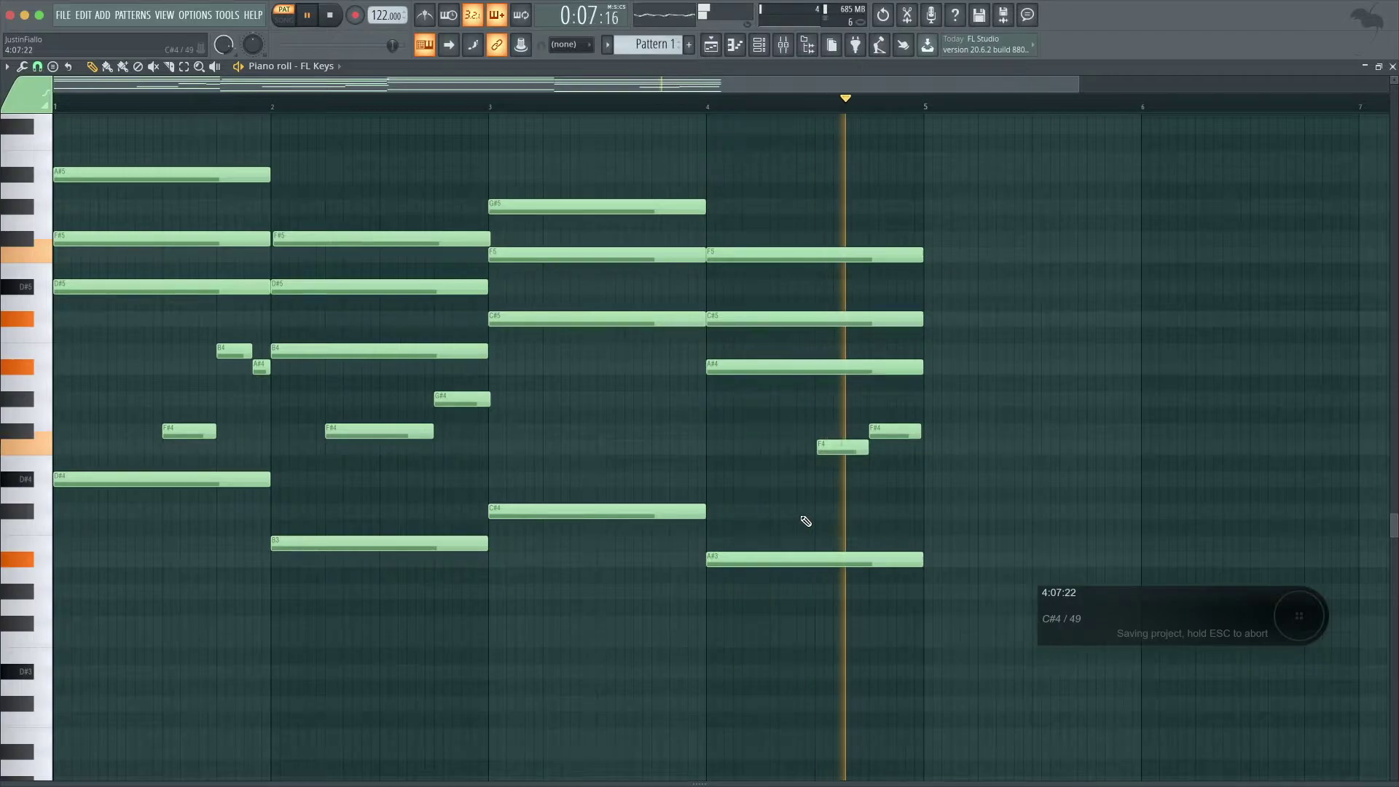
- Extend the short F4 note in bar 4 back to beat 3 and the following F#4 to the end of the bar
scroll(840, 451, up, 3)
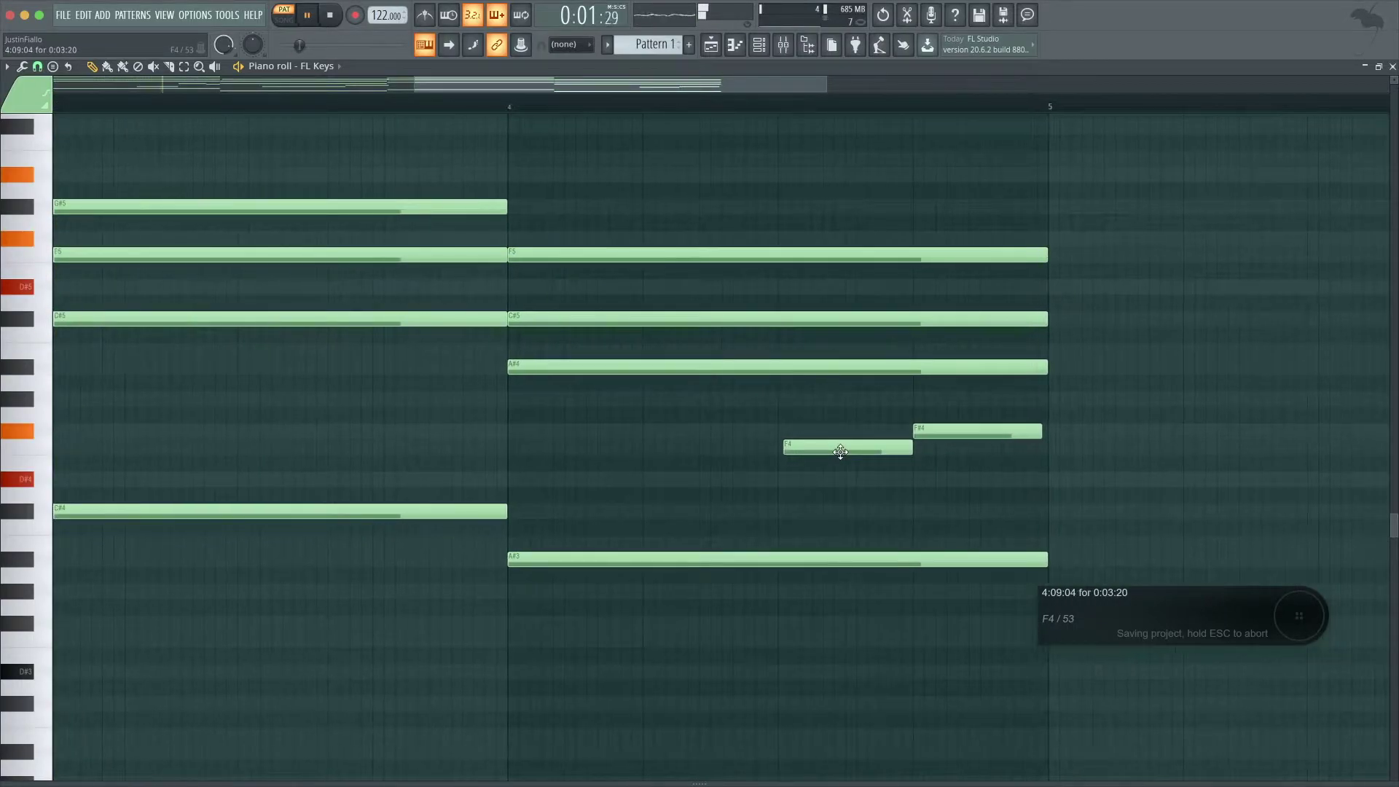
key(space)
click(840, 452)
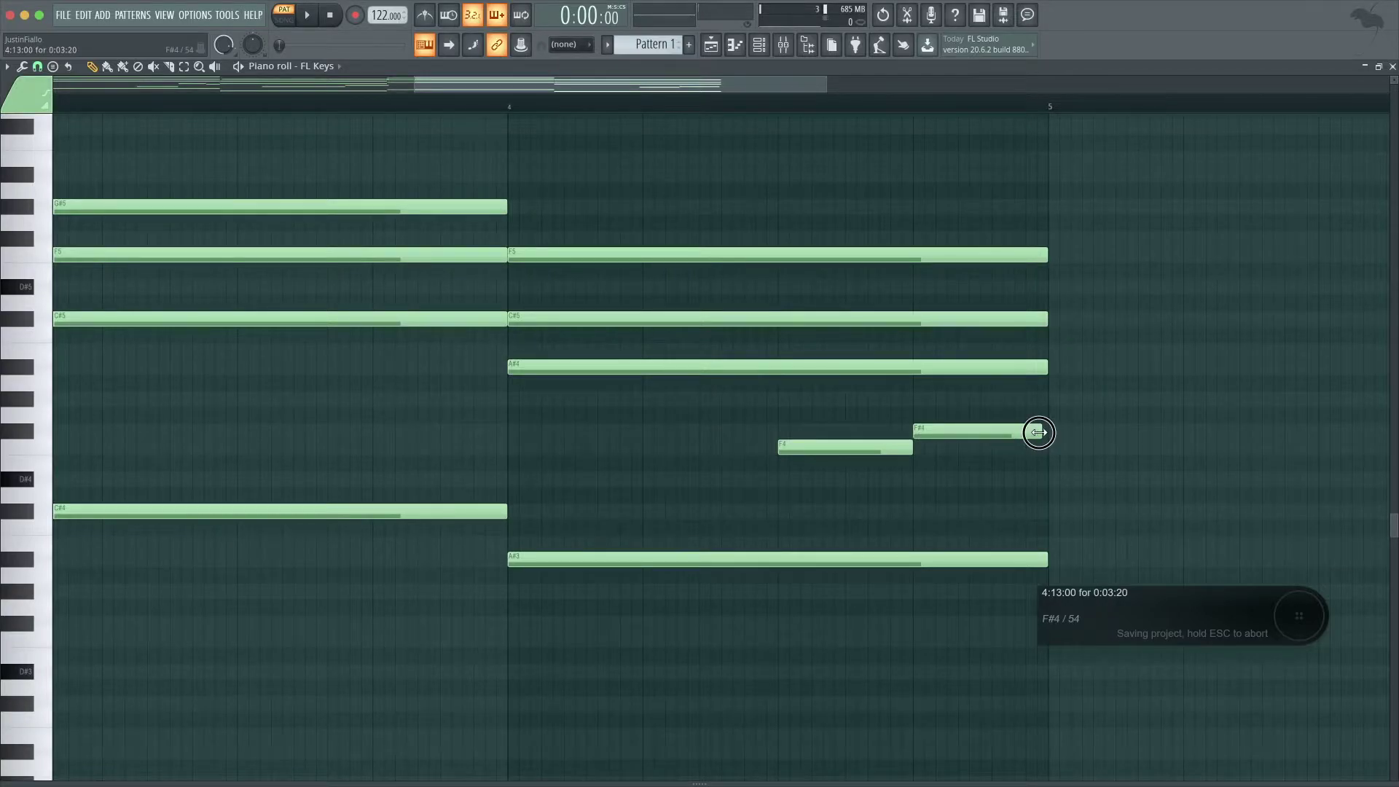
scroll(899, 459, down, 4)
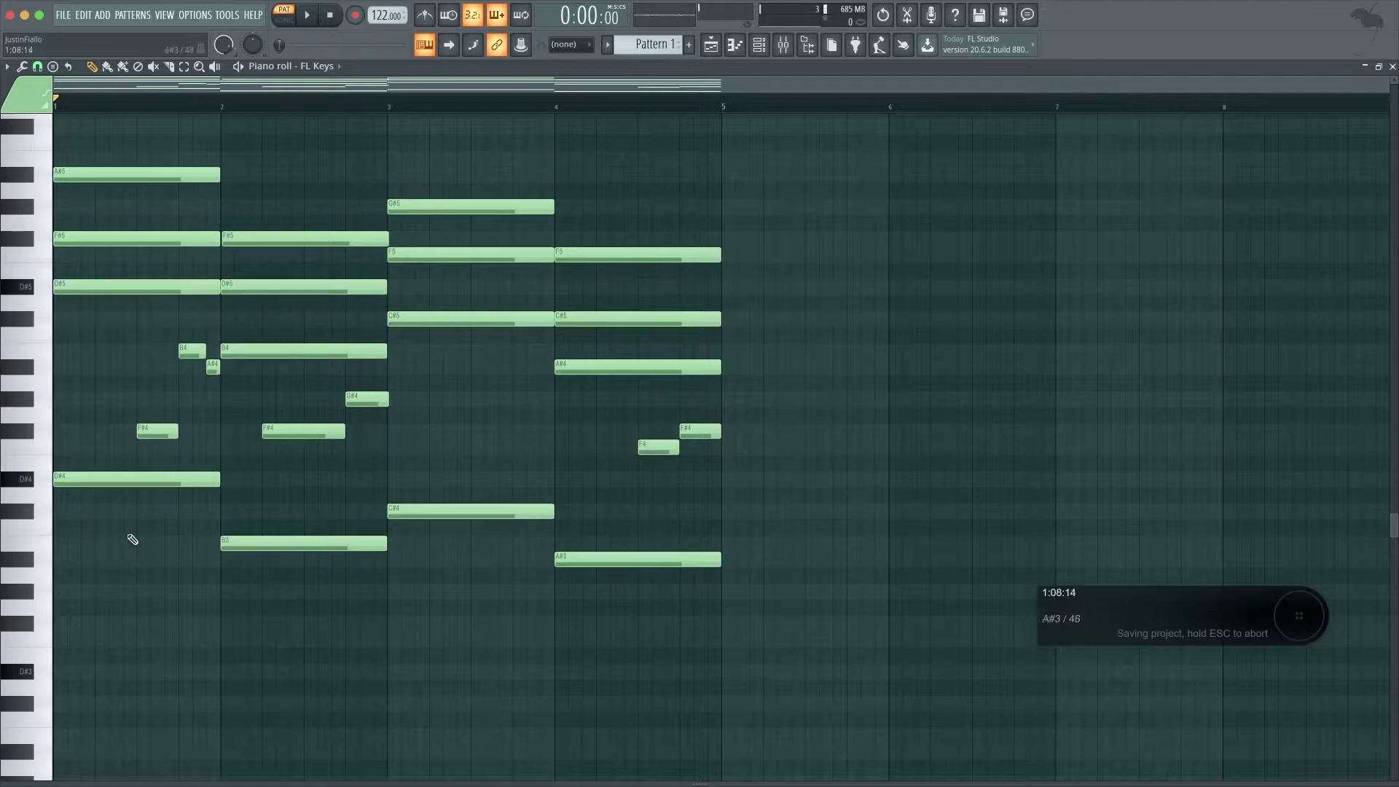
- Transpose the four bass notes down one octave and play back the pattern
ctrl+click(94, 479)
ctrl+click(310, 543)
ctrl+click(437, 511)
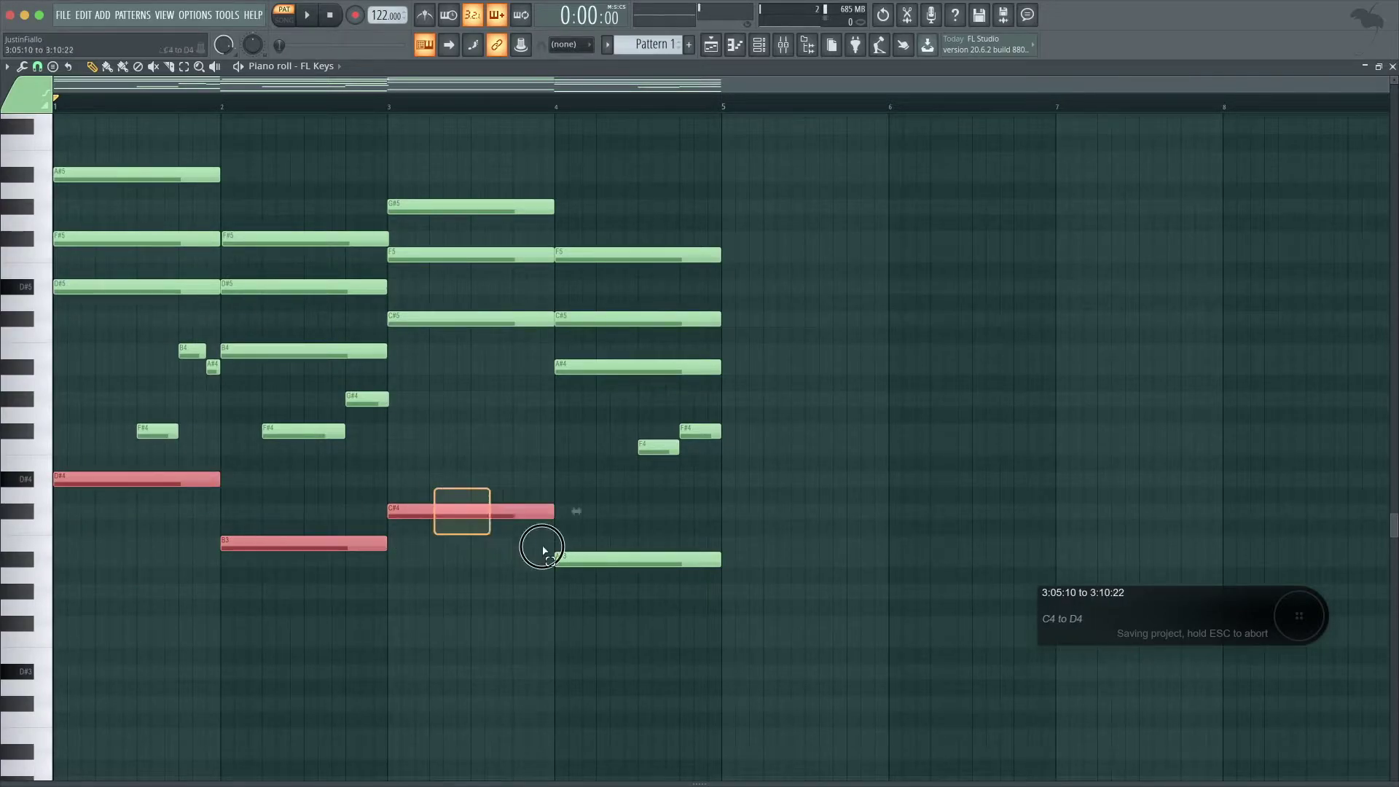
ctrl+click(604, 561)
key(ctrl+Down)
key(space)
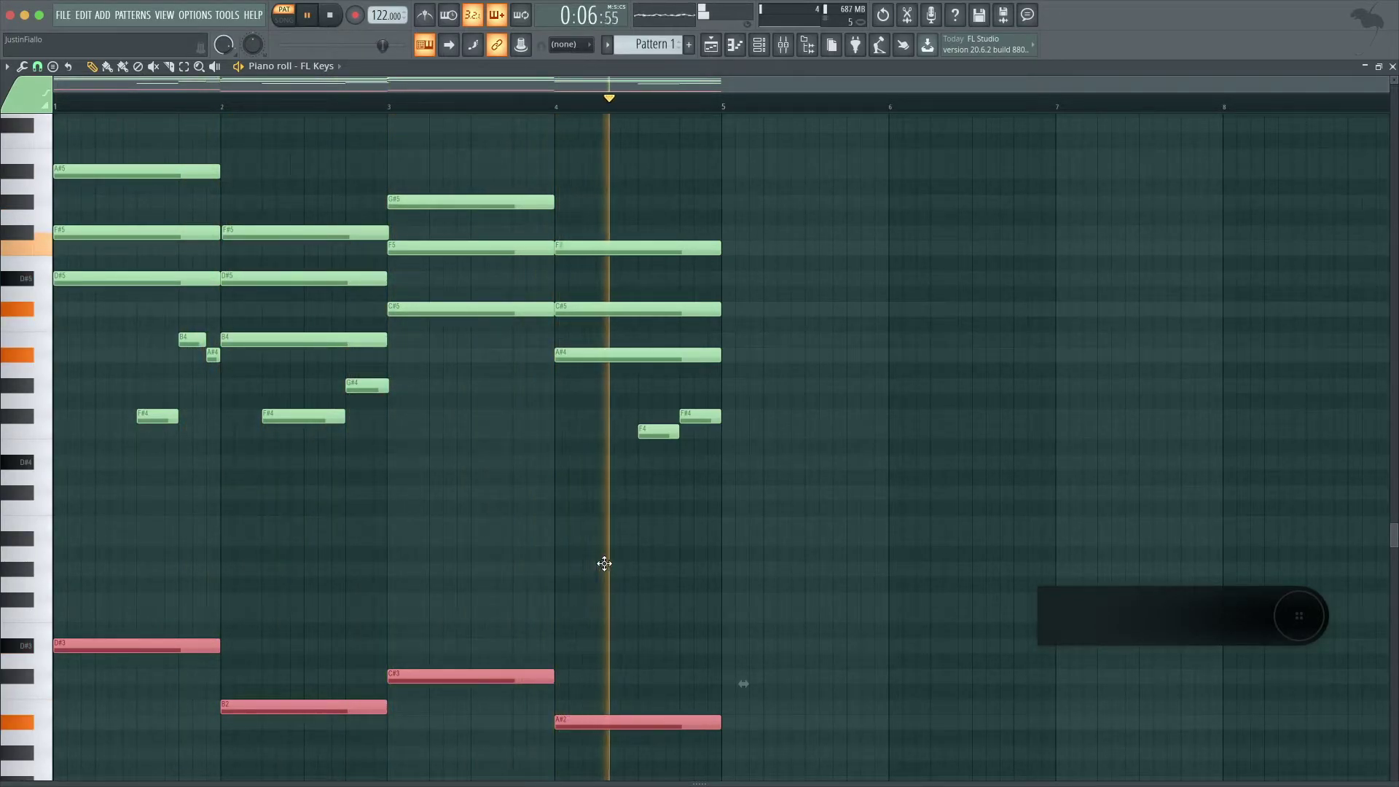
key(space)
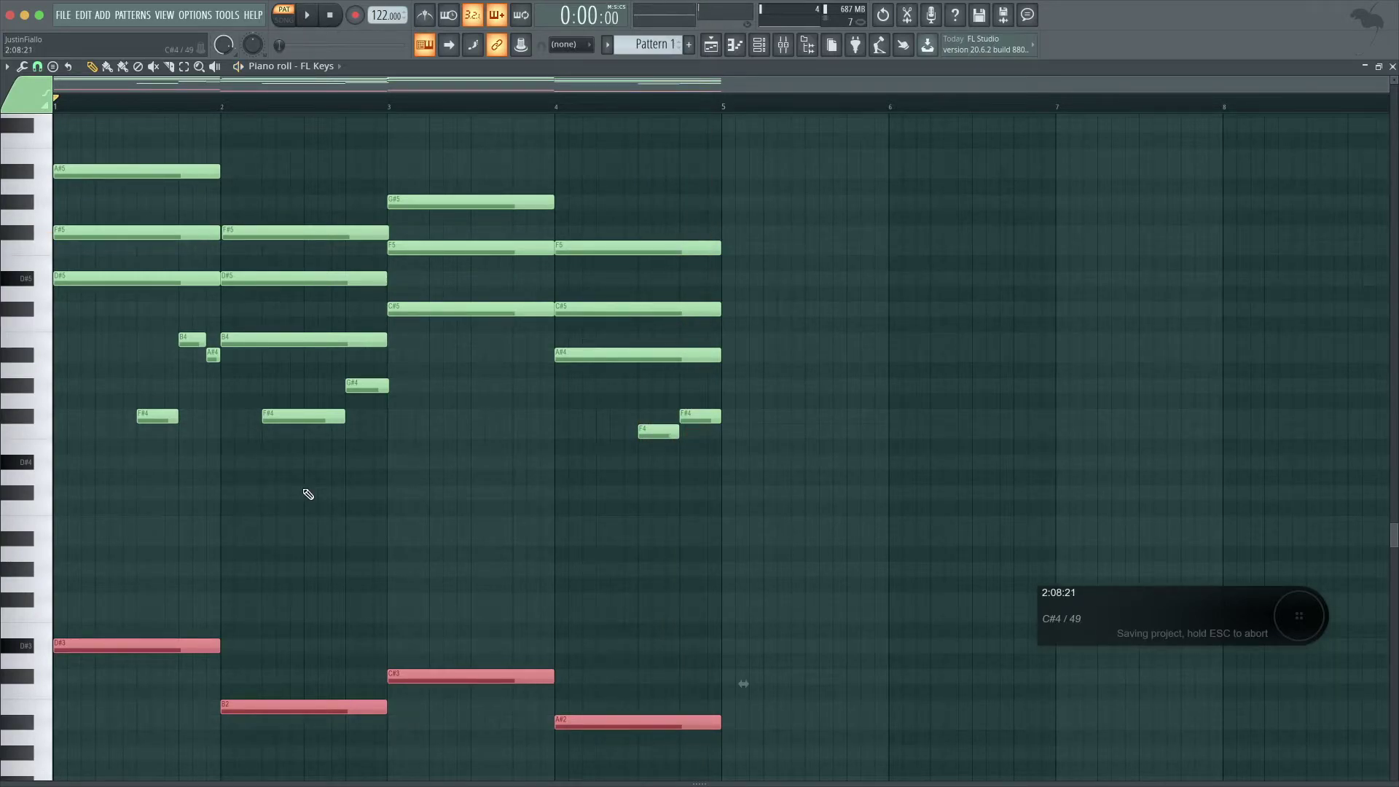
- Duplicate the four bass notes one octave higher, align the copies with the bar starts, and shorten them to one beat
key(super+v)
key(super+Up)
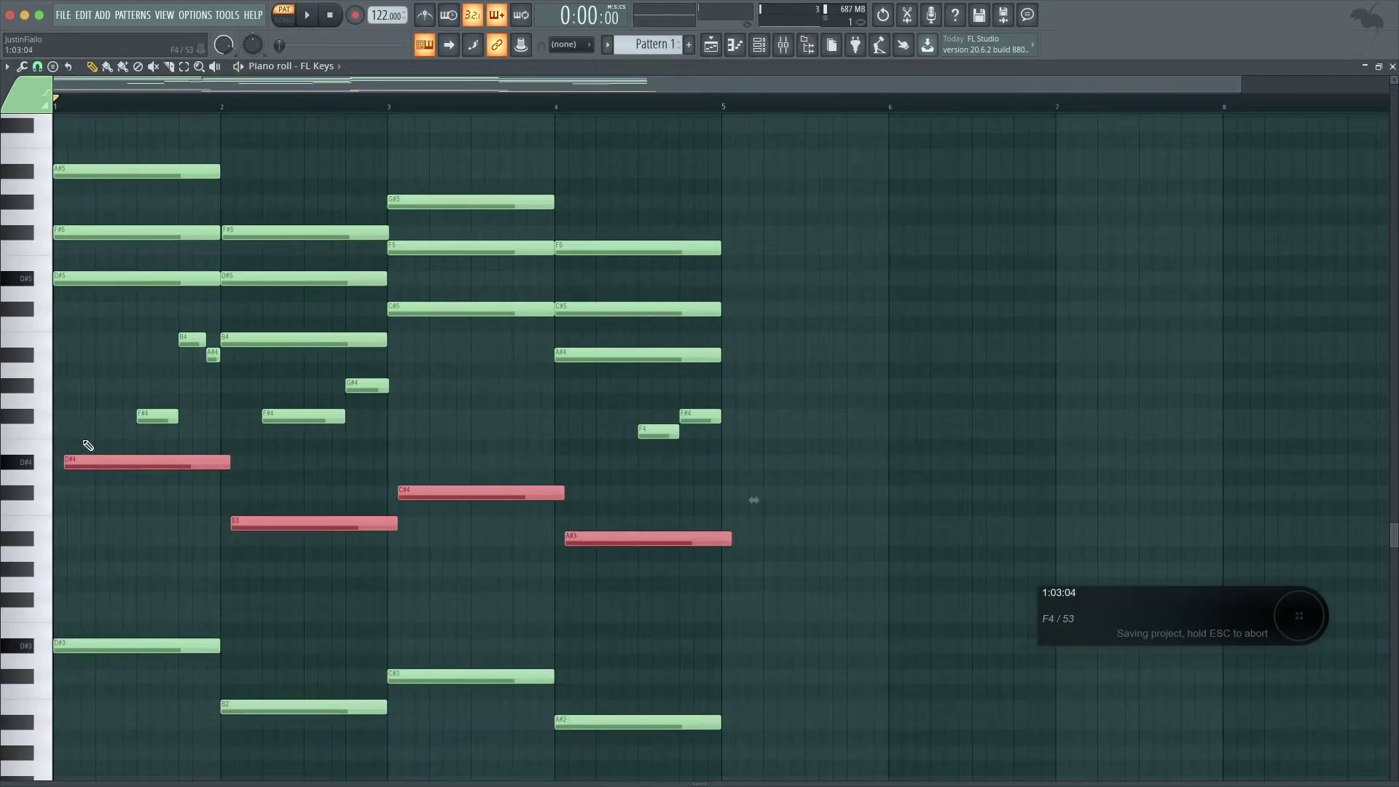
key(shift+Left)
drag(219, 461, 91, 516)
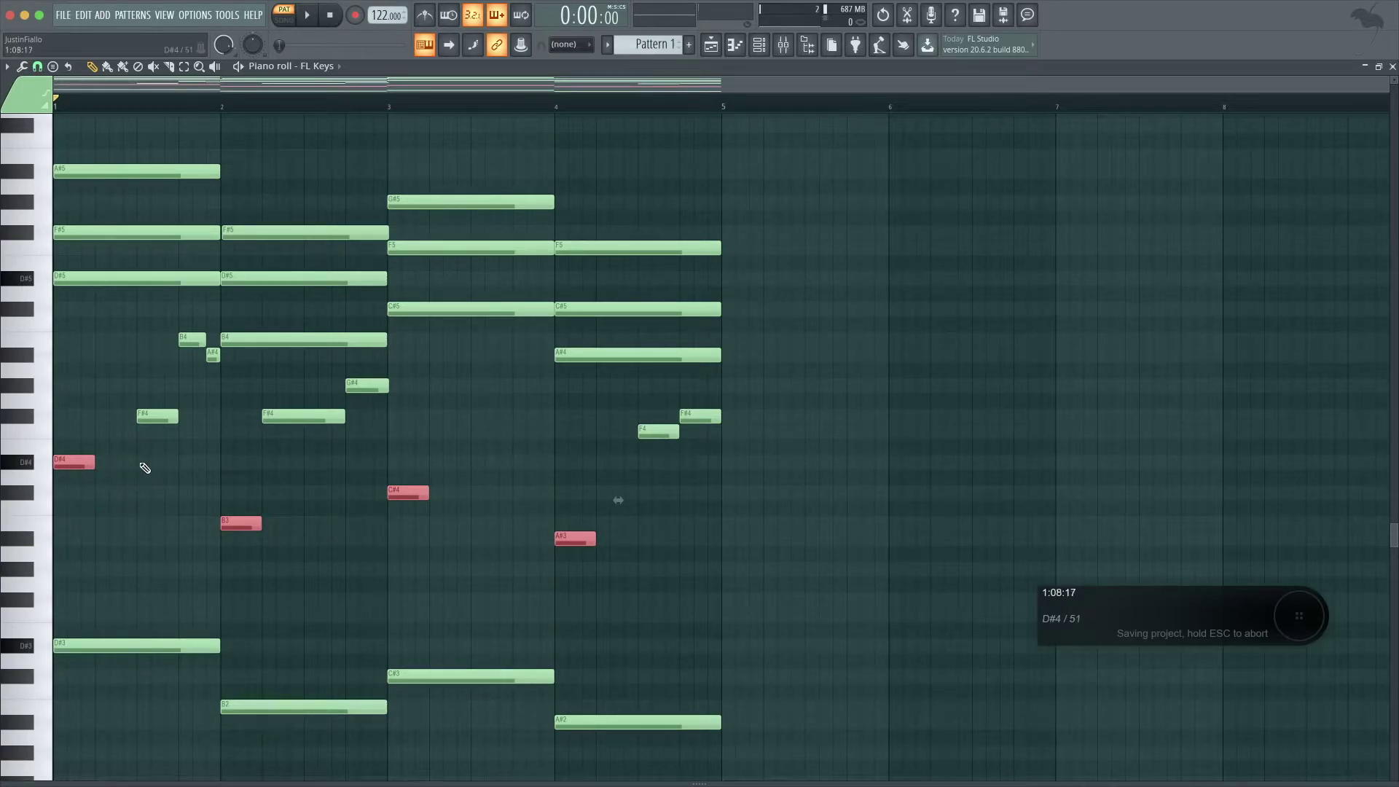
- Try an additional short D#4 note in bar 1 while auditioning the pattern
key(space)
click(163, 462)
right_click(175, 462)
key(space)
click(128, 462)
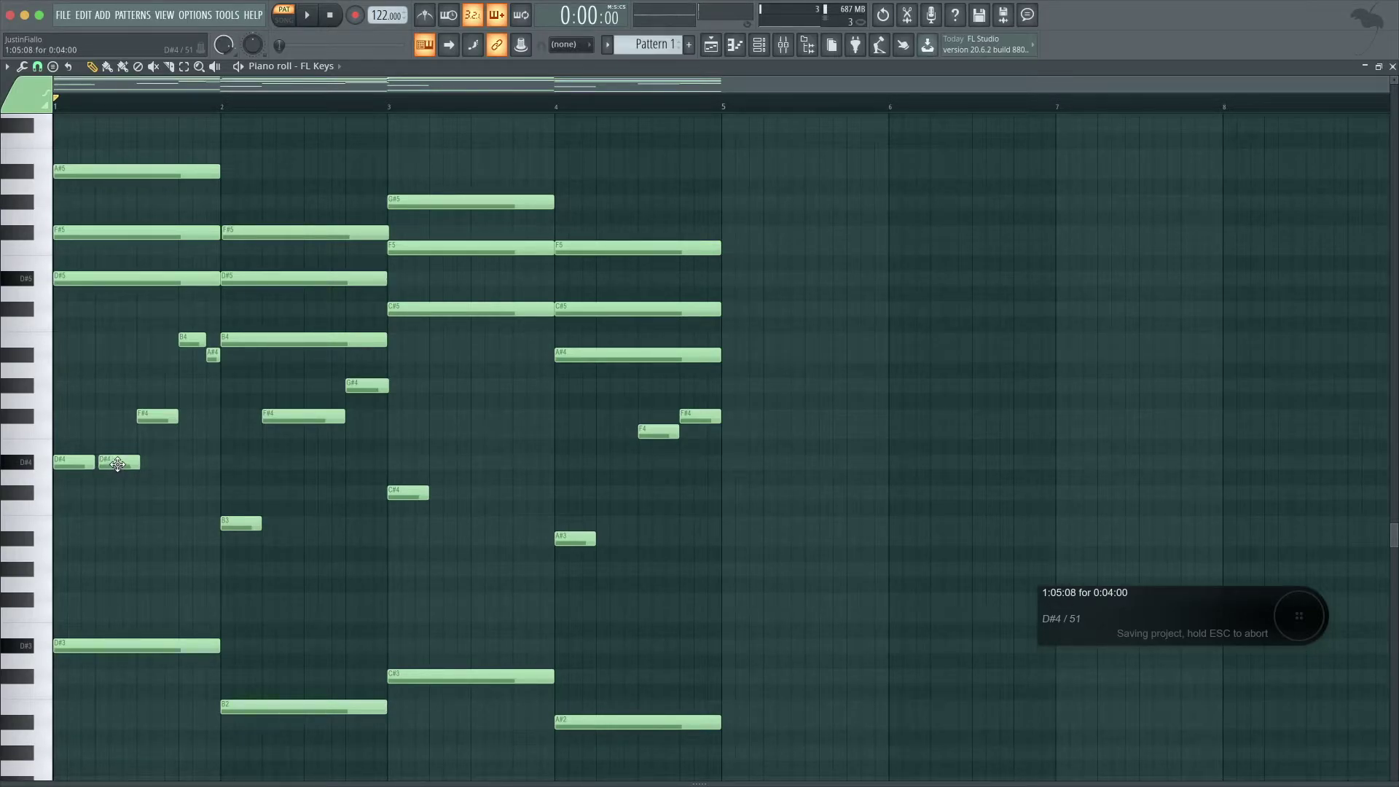
- Move the four shortened bass copies one beat later, to beat 2 of each bar, and play back the result
drag(75, 440, 614, 592)
drag(239, 522, 274, 519)
key(space)
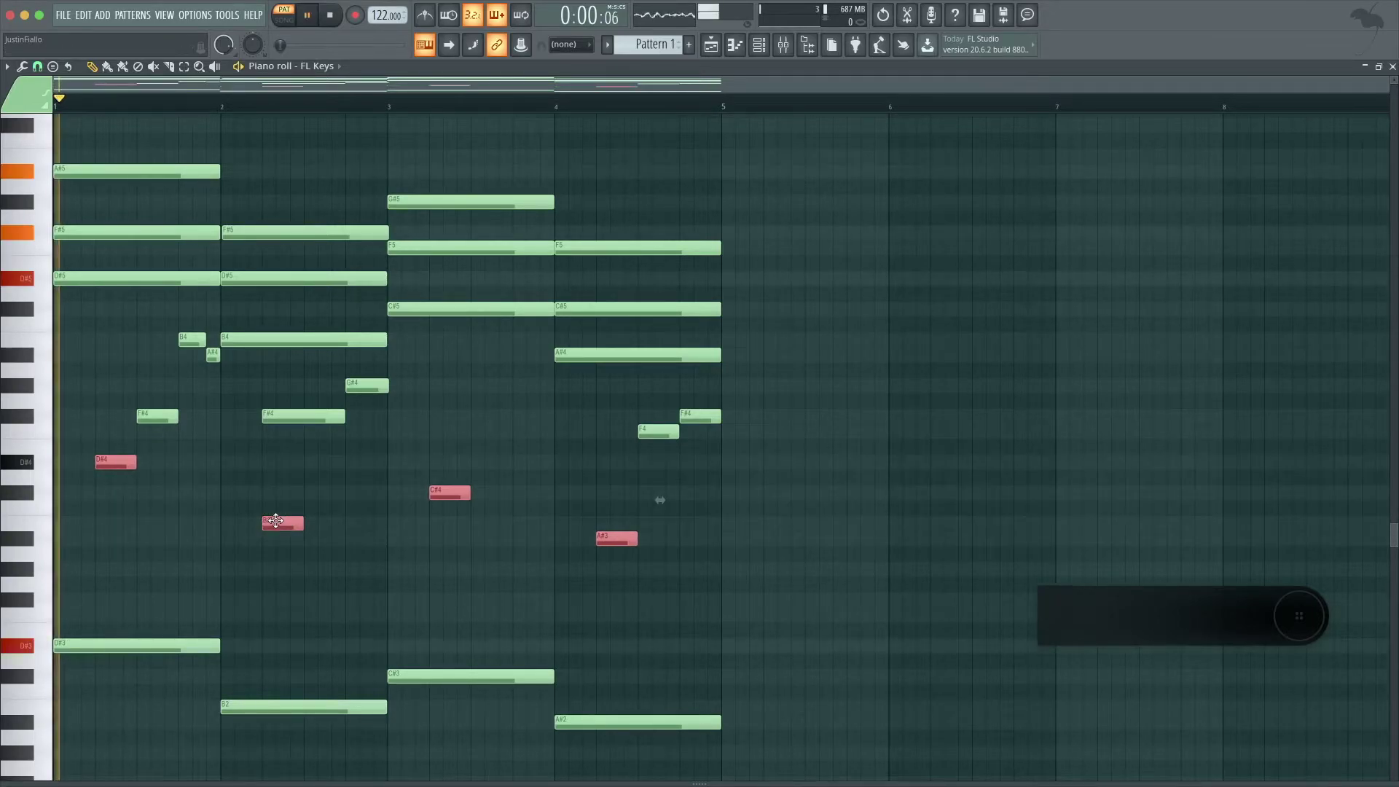
click(312, 569)
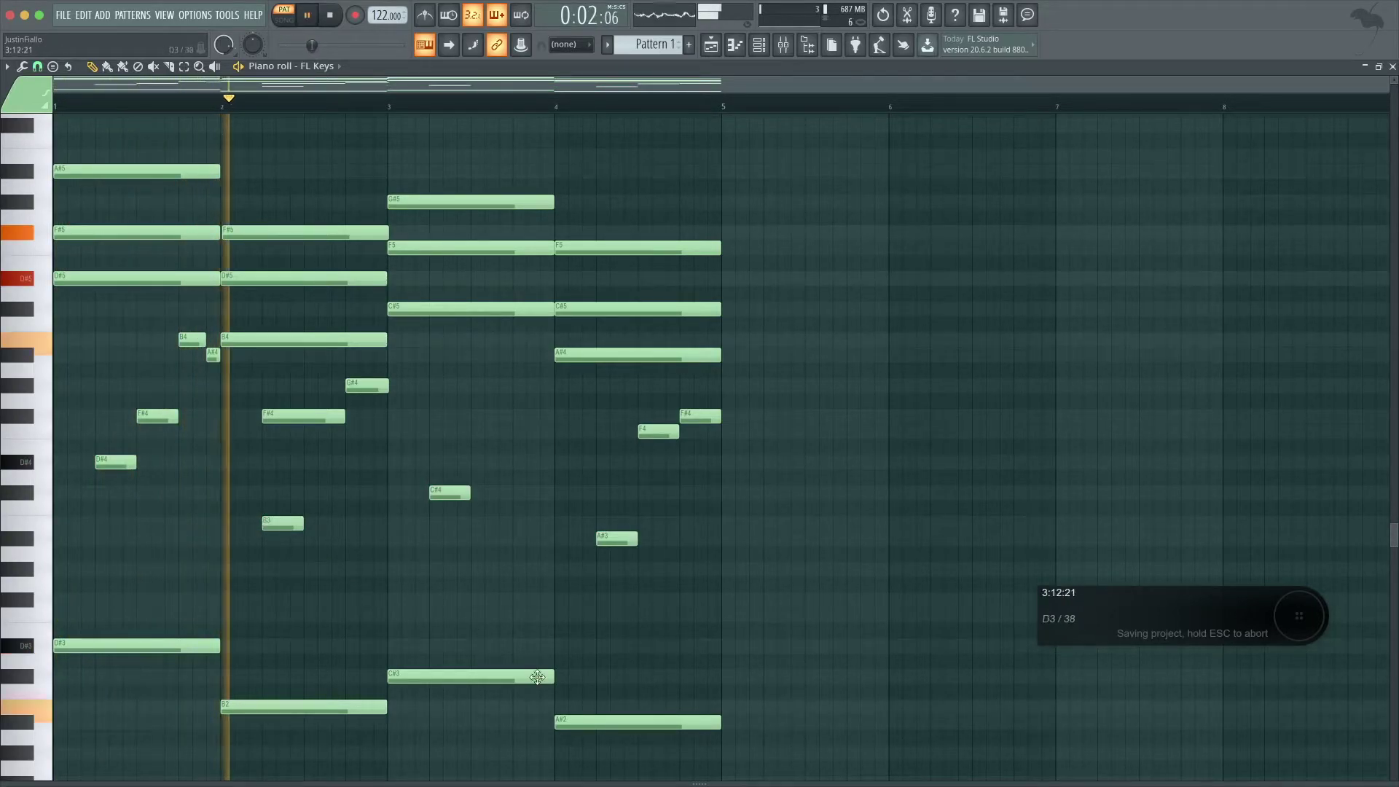
key(space)
- Move the short B3 note in bar 2 to beat 3, shorten the F#4 above to one beat, and audition the pattern
drag(285, 523, 328, 535)
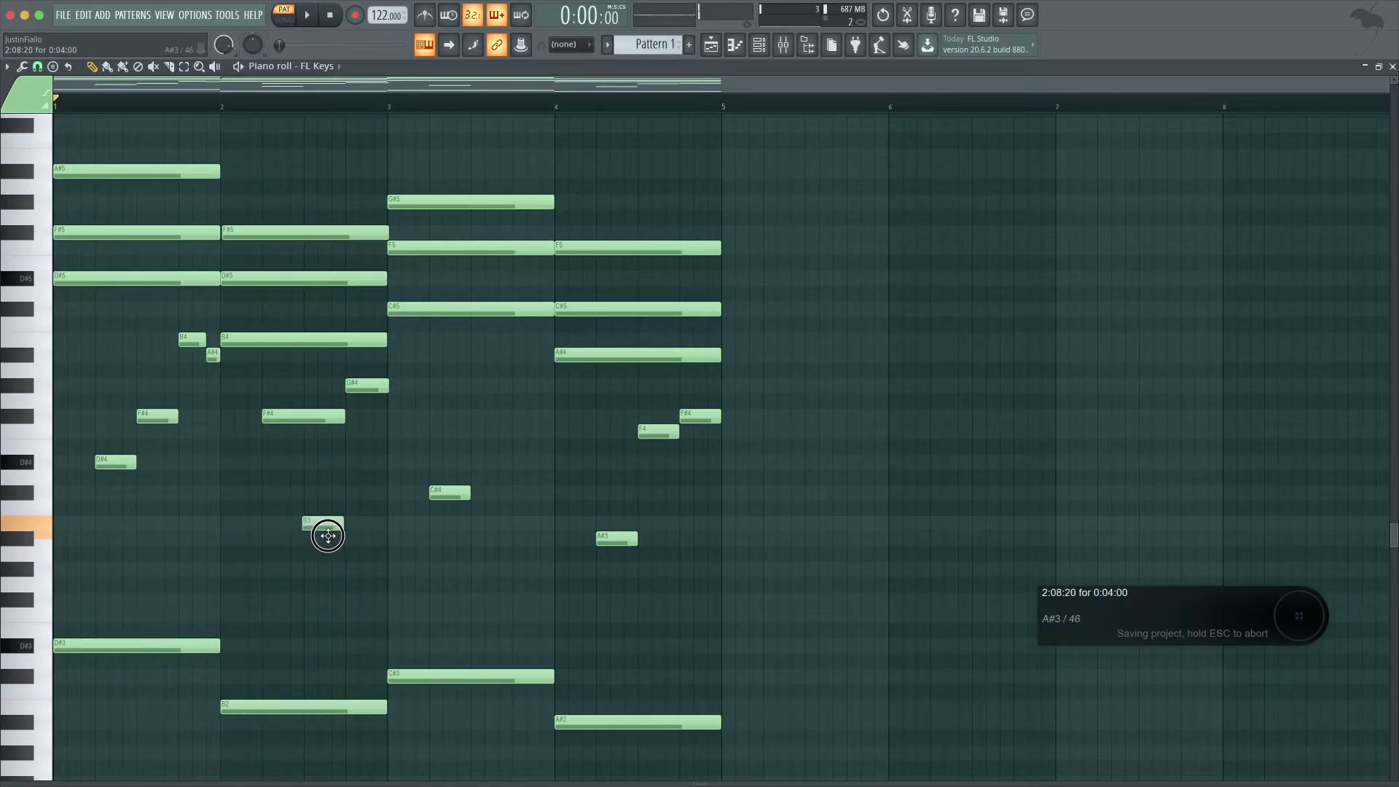
click(326, 536)
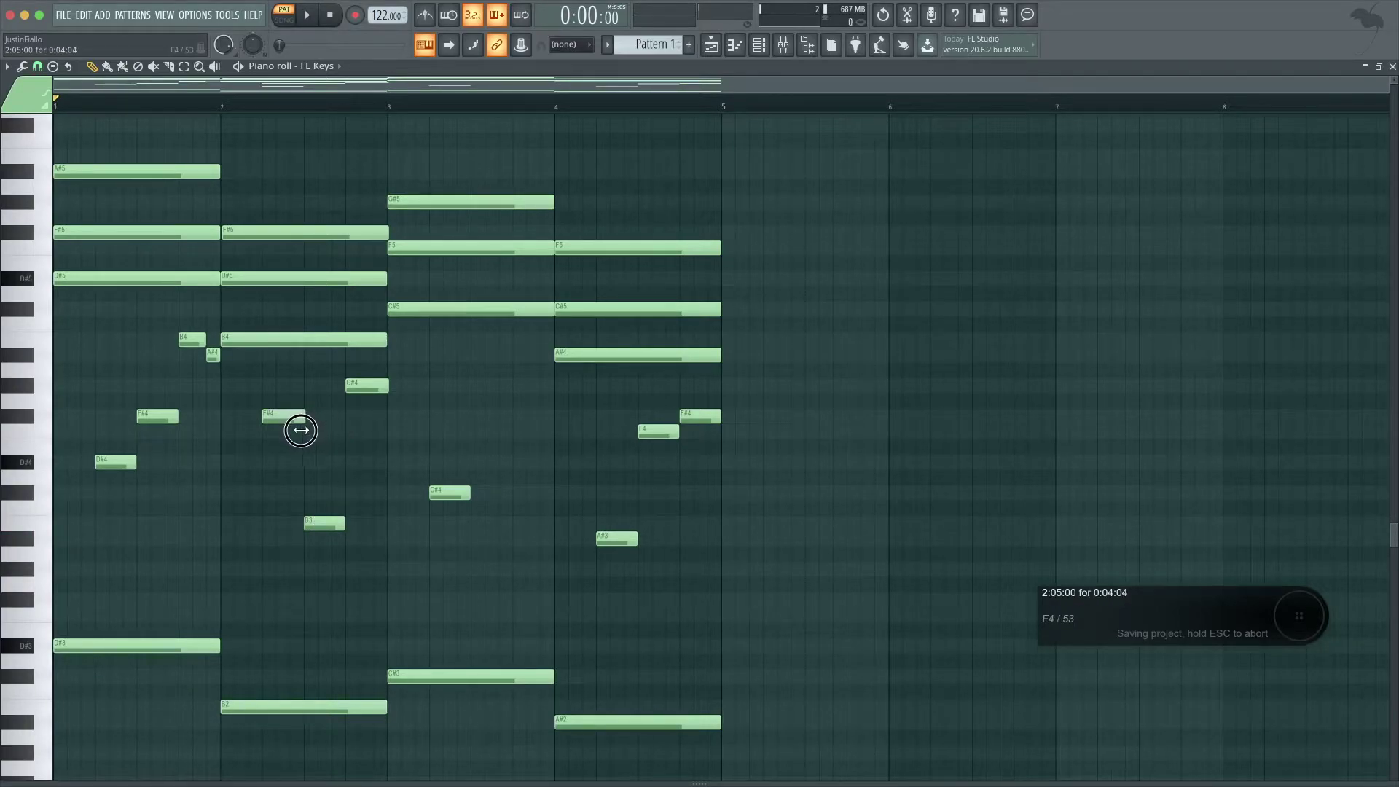
key(space)
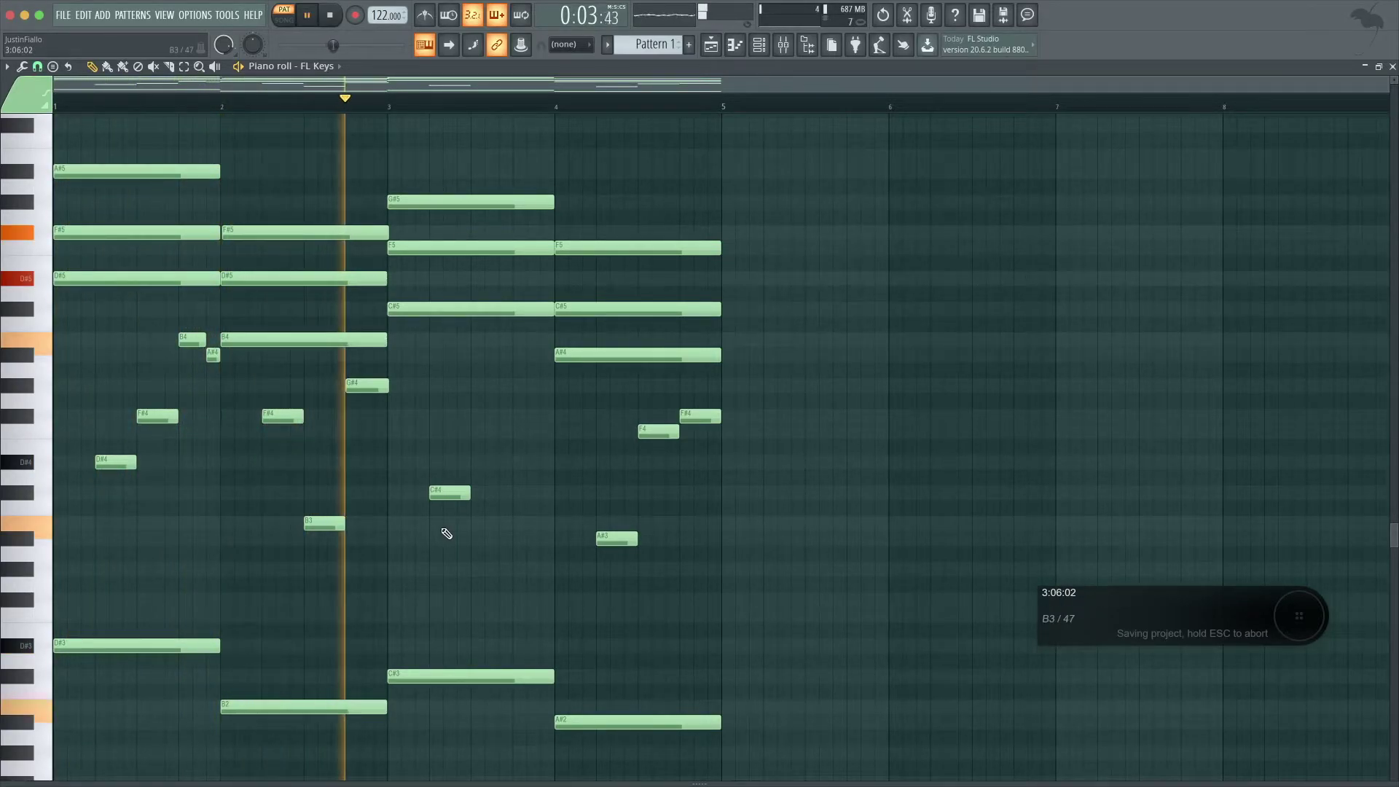
key(space)
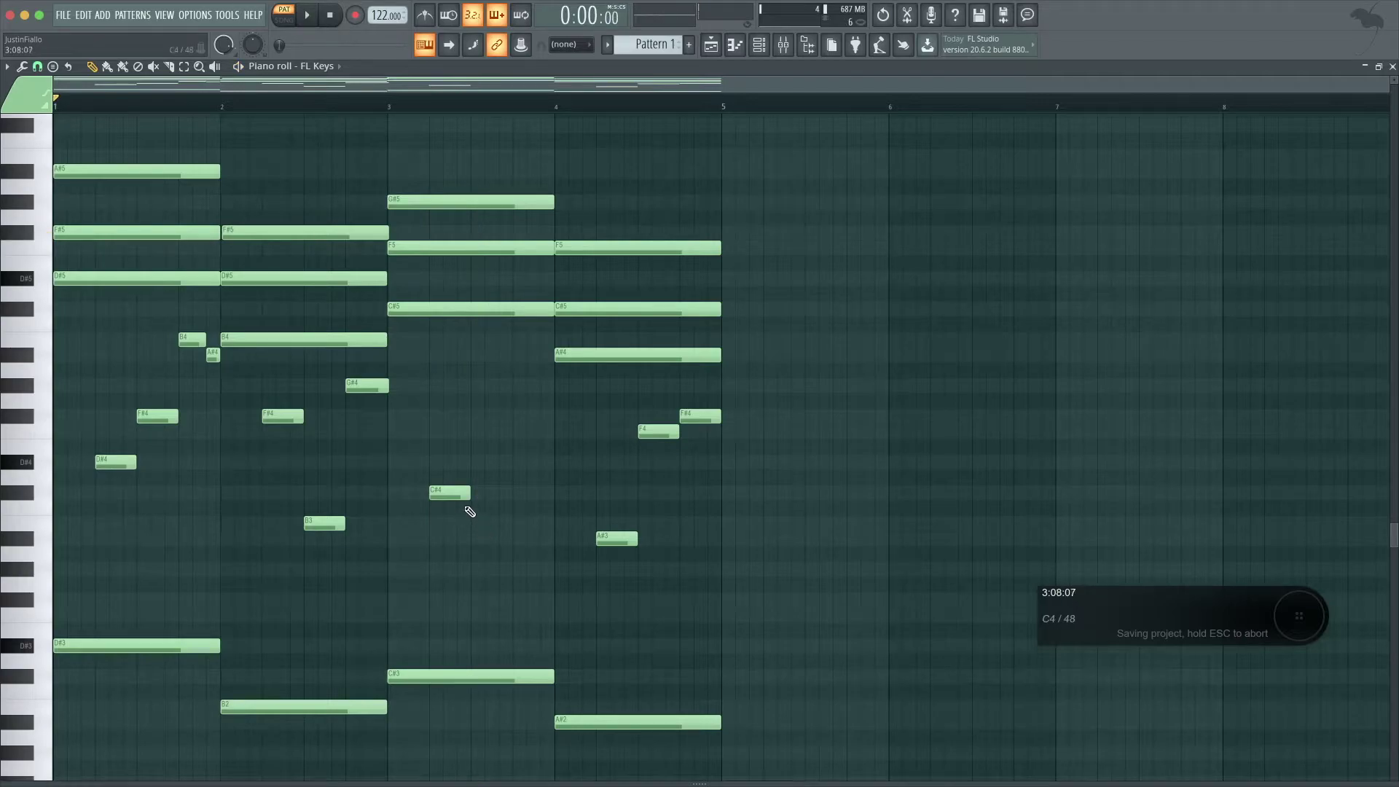
- Add a one-beat B3 note on the last beat of bar 3 and play back the pattern
click(519, 523)
mouse_move(513, 529)
mouse_down()
mouse_move(514, 542)
mouse_move(517, 482)
mouse_move(513, 526)
mouse_up()
key(space)
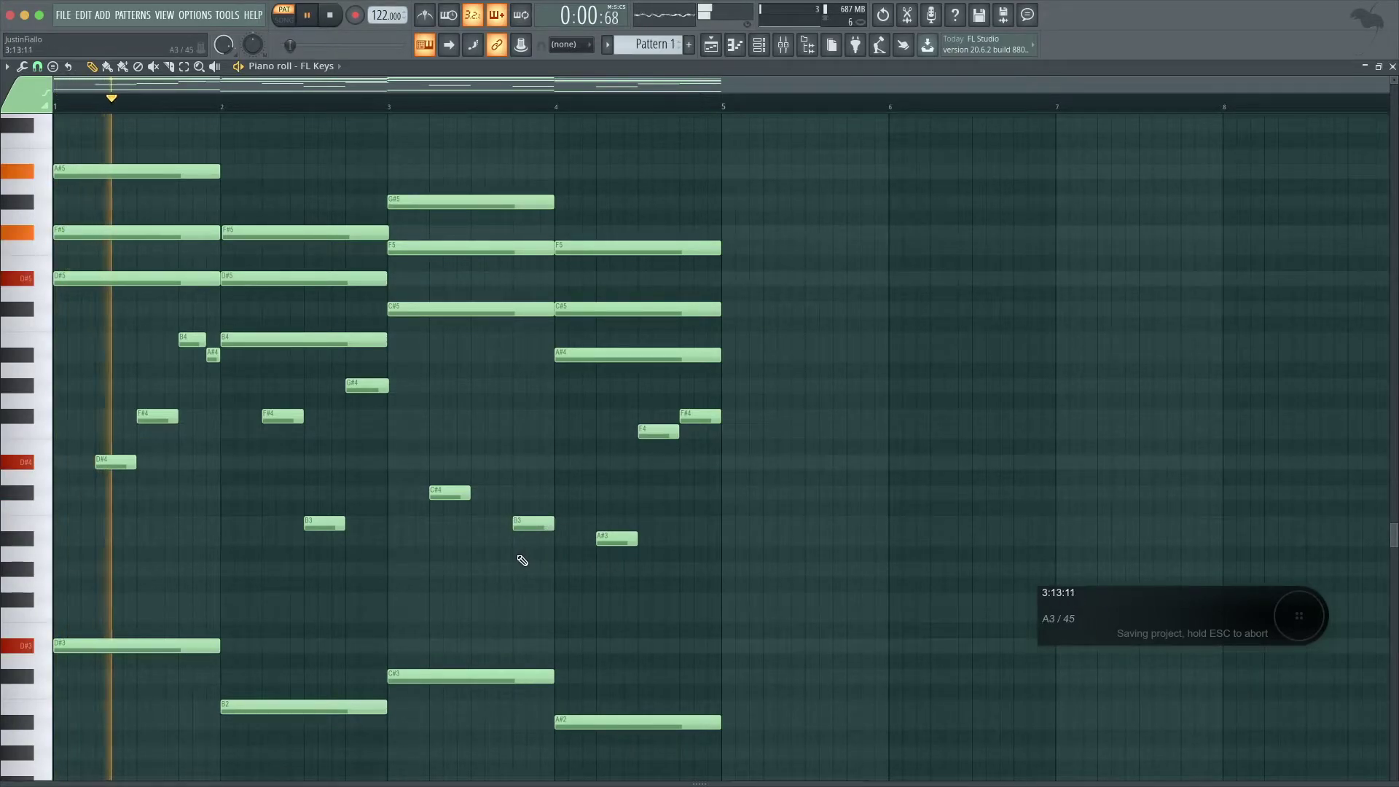
- Raise the last-beat note in bar 3 to D#4 and lengthen the bar's C#4 note to two beats
drag(535, 525, 532, 462)
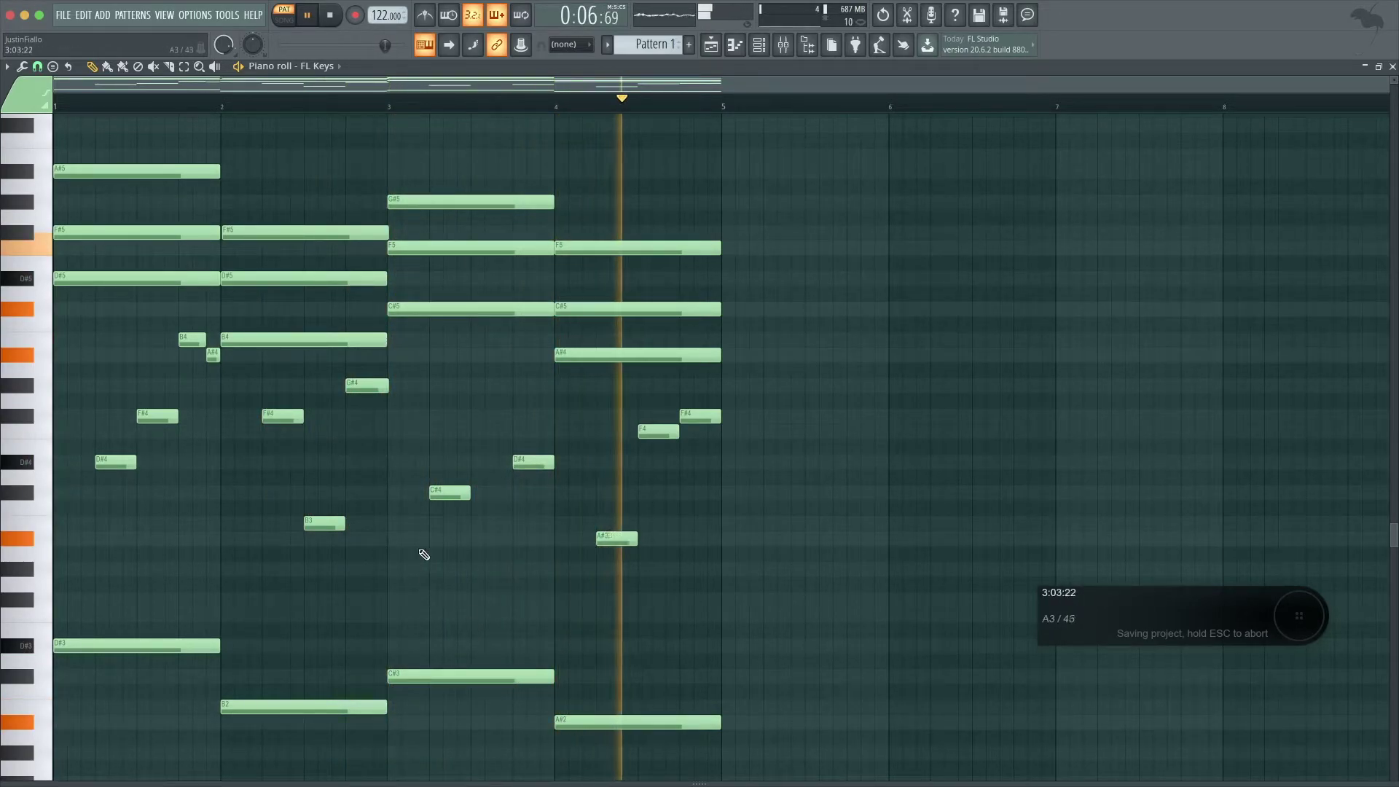
drag(469, 491, 511, 494)
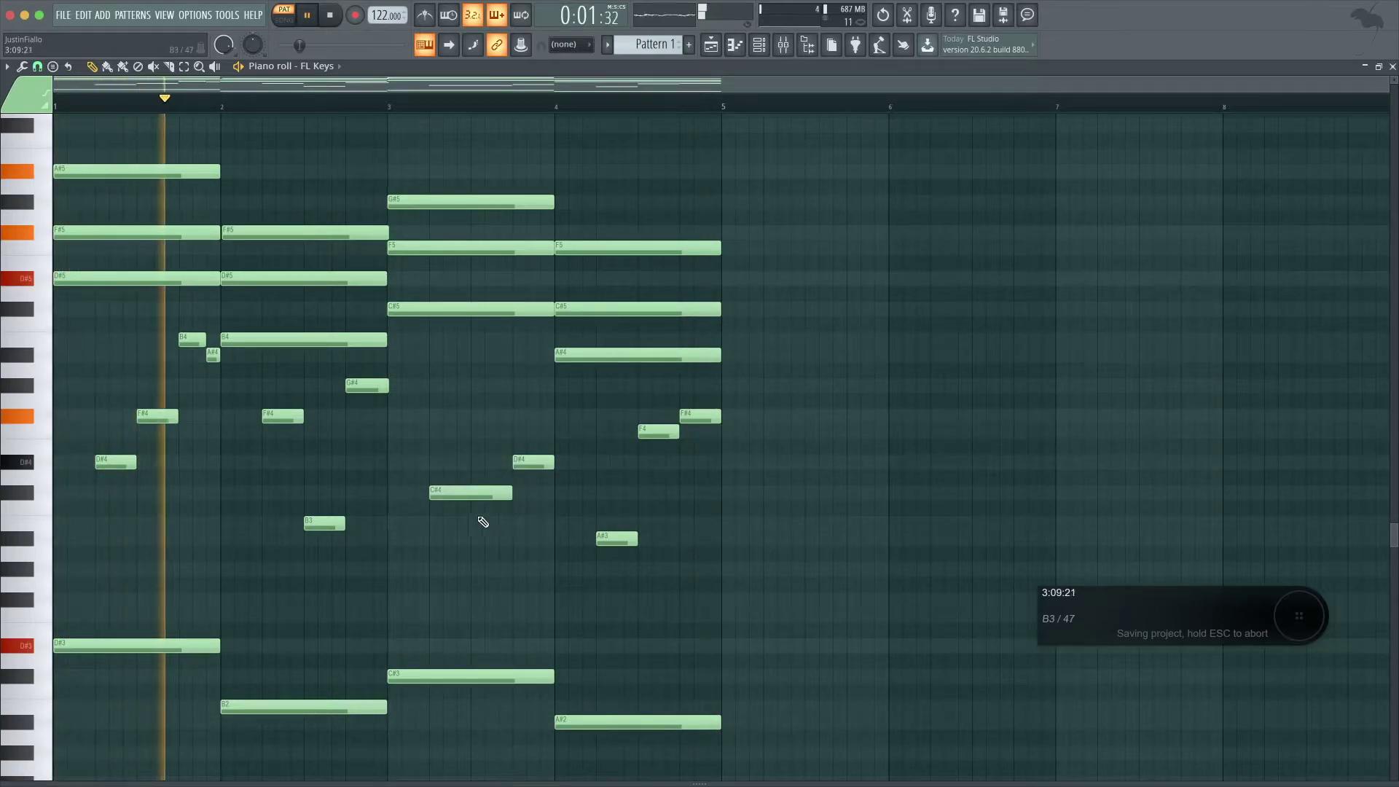
- Try shifting the short A#3 note in bar 4 earlier, return it to beat 2, and play back the pattern
click(616, 540)
drag(617, 541, 591, 544)
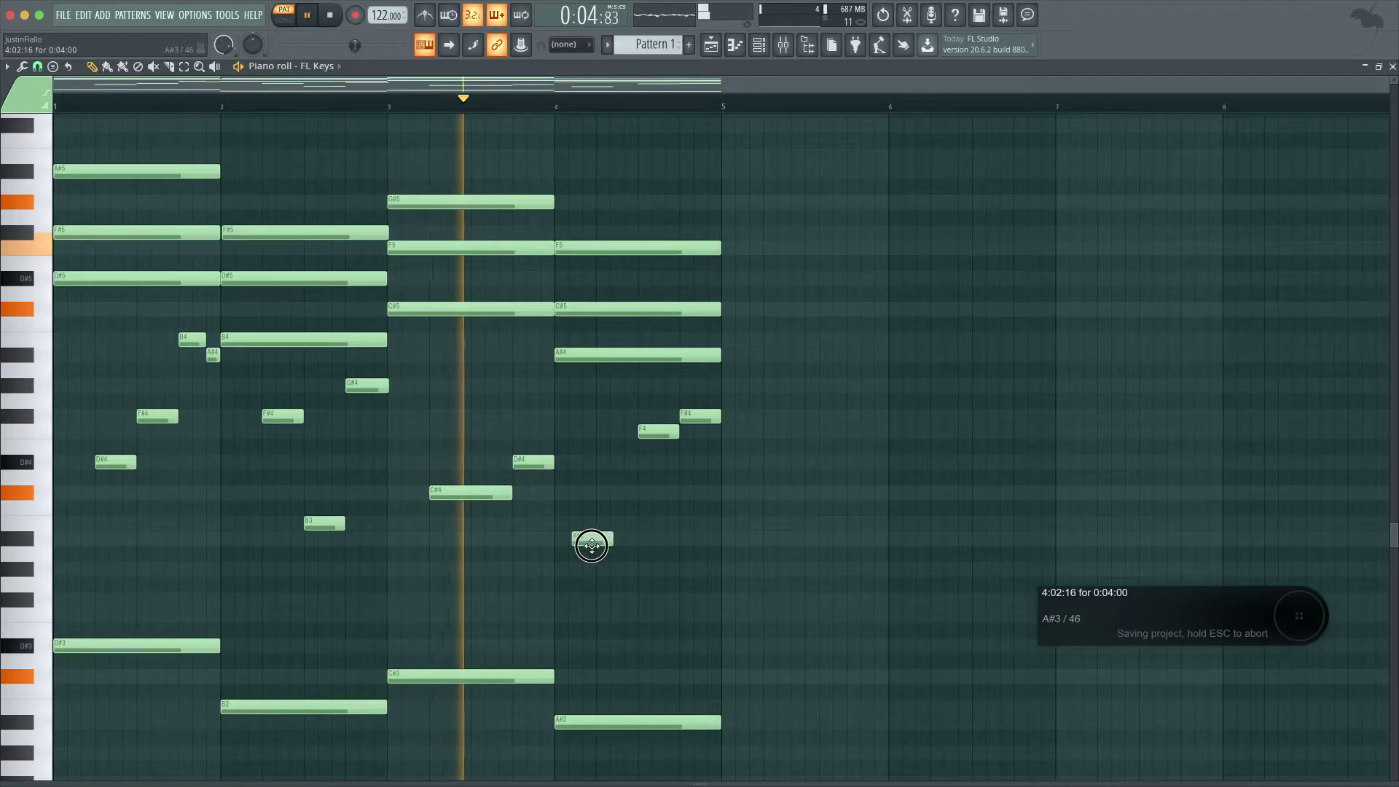
key(space)
drag(589, 540, 624, 537)
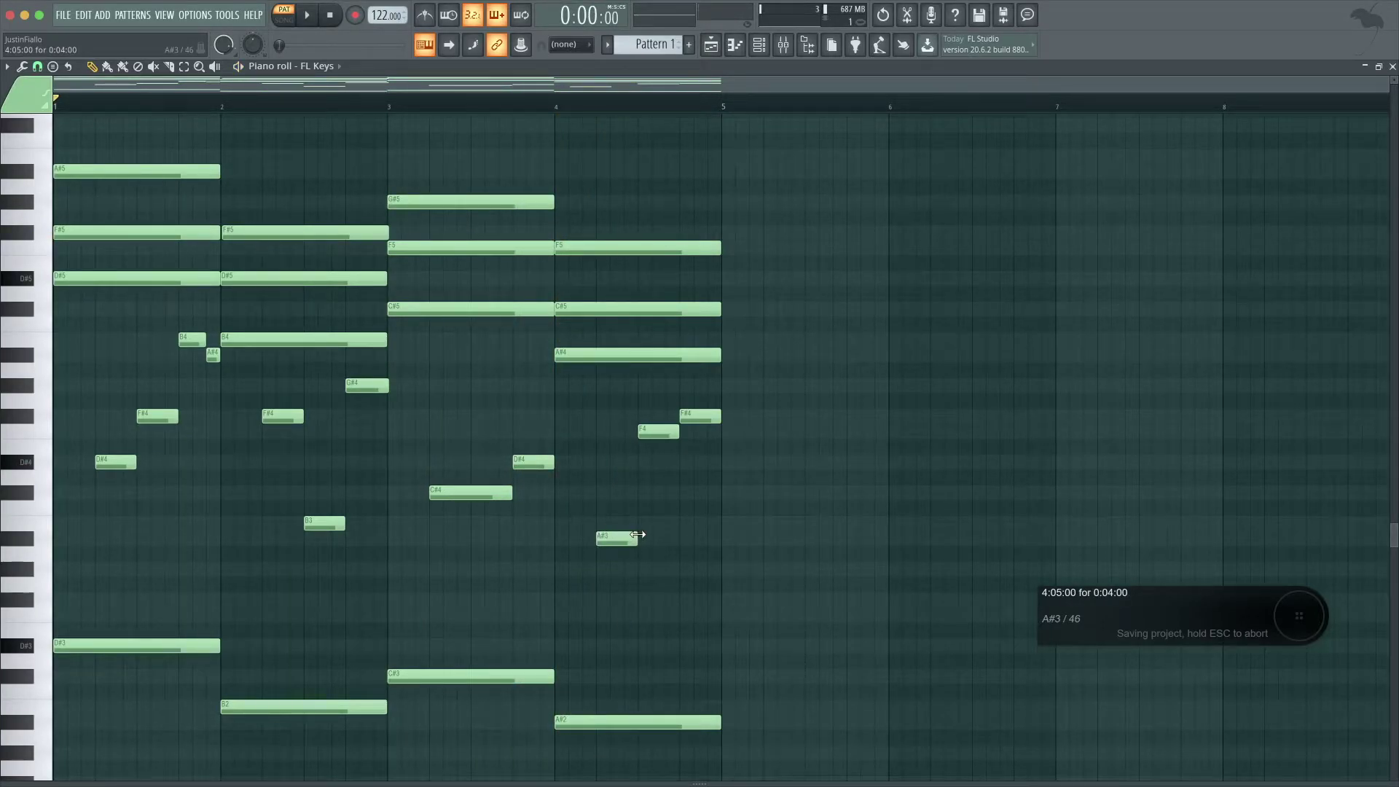
key(space)
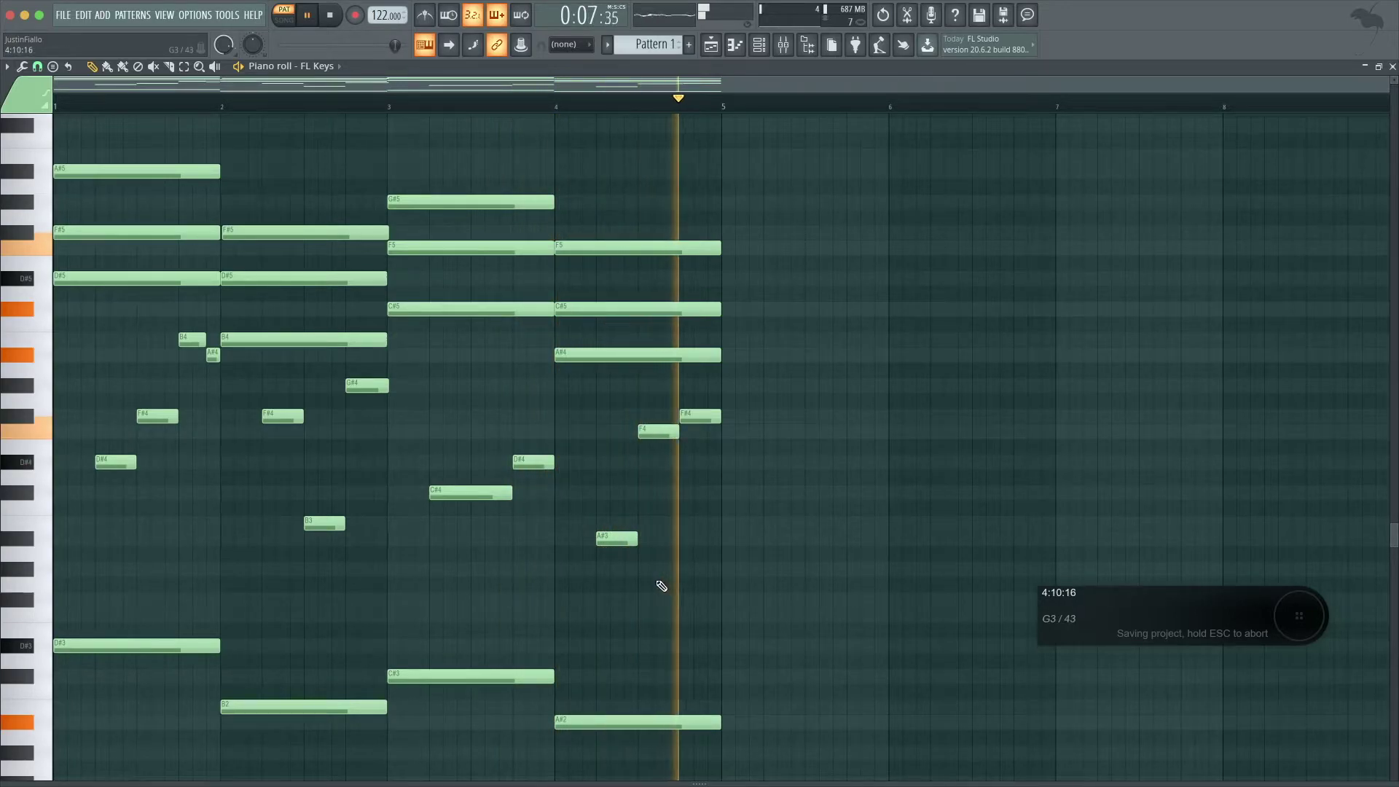
key(space)
- Add one-bar top notes to the first two chords: C#6 in bar 1 and A#5 in bar 2
scroll(625, 590, up, 3)
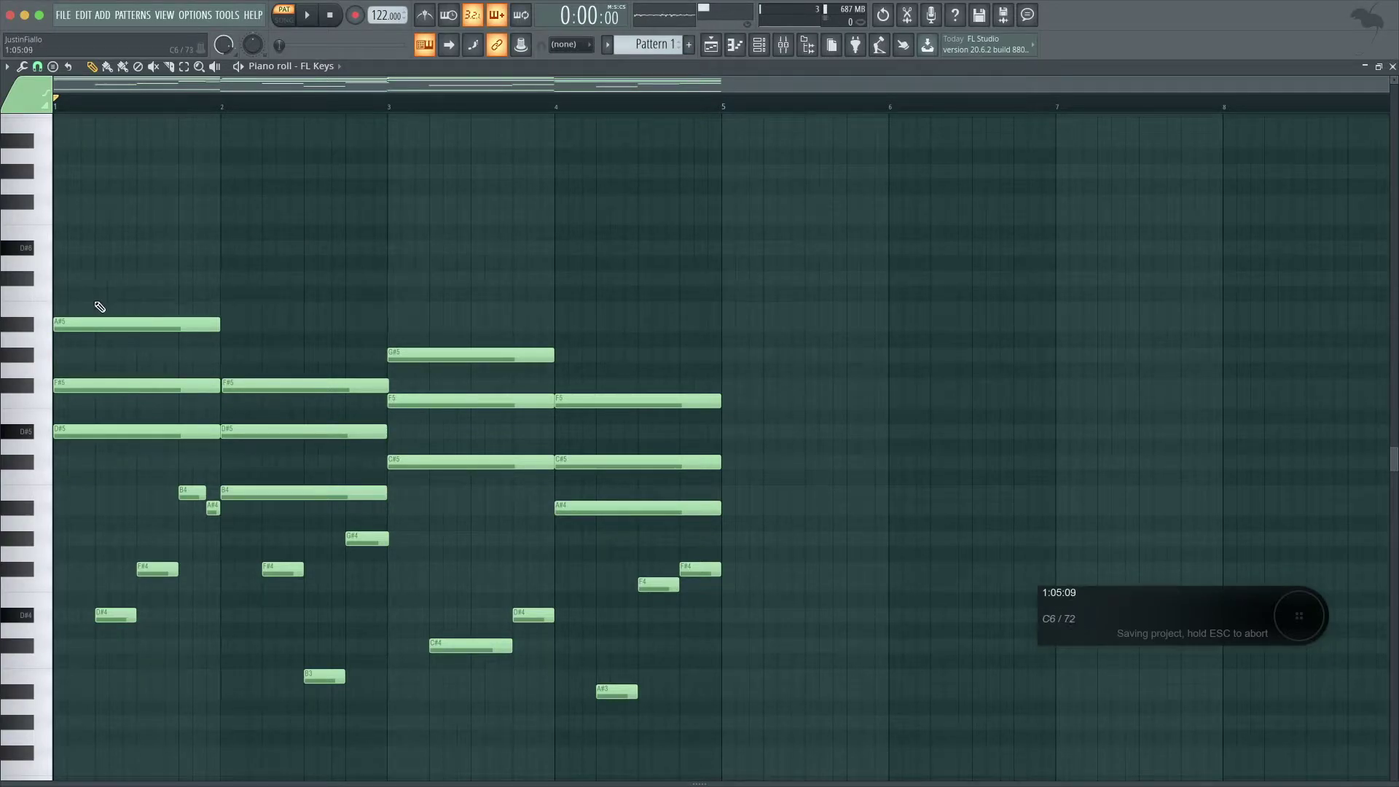
click(72, 279)
drag(71, 279, 213, 269)
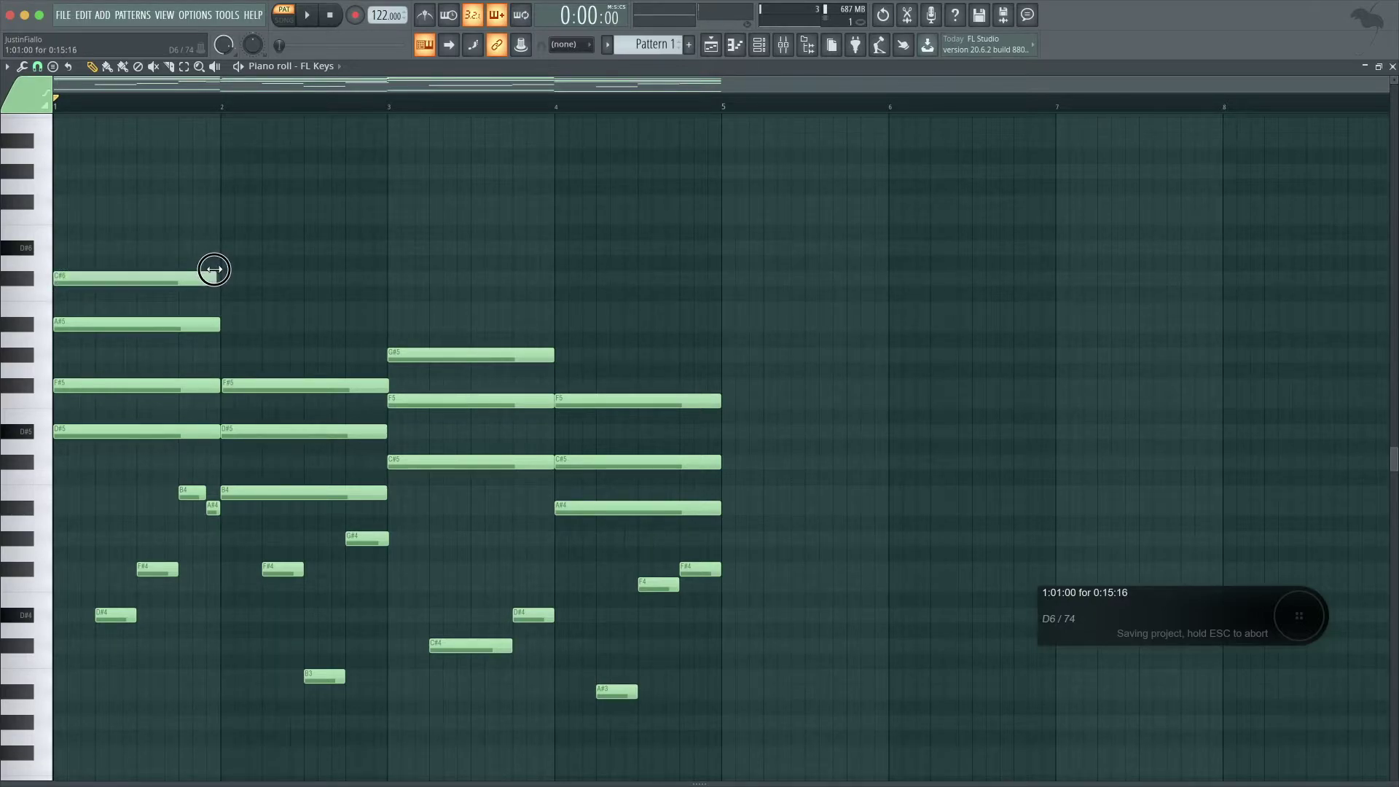
click(219, 249)
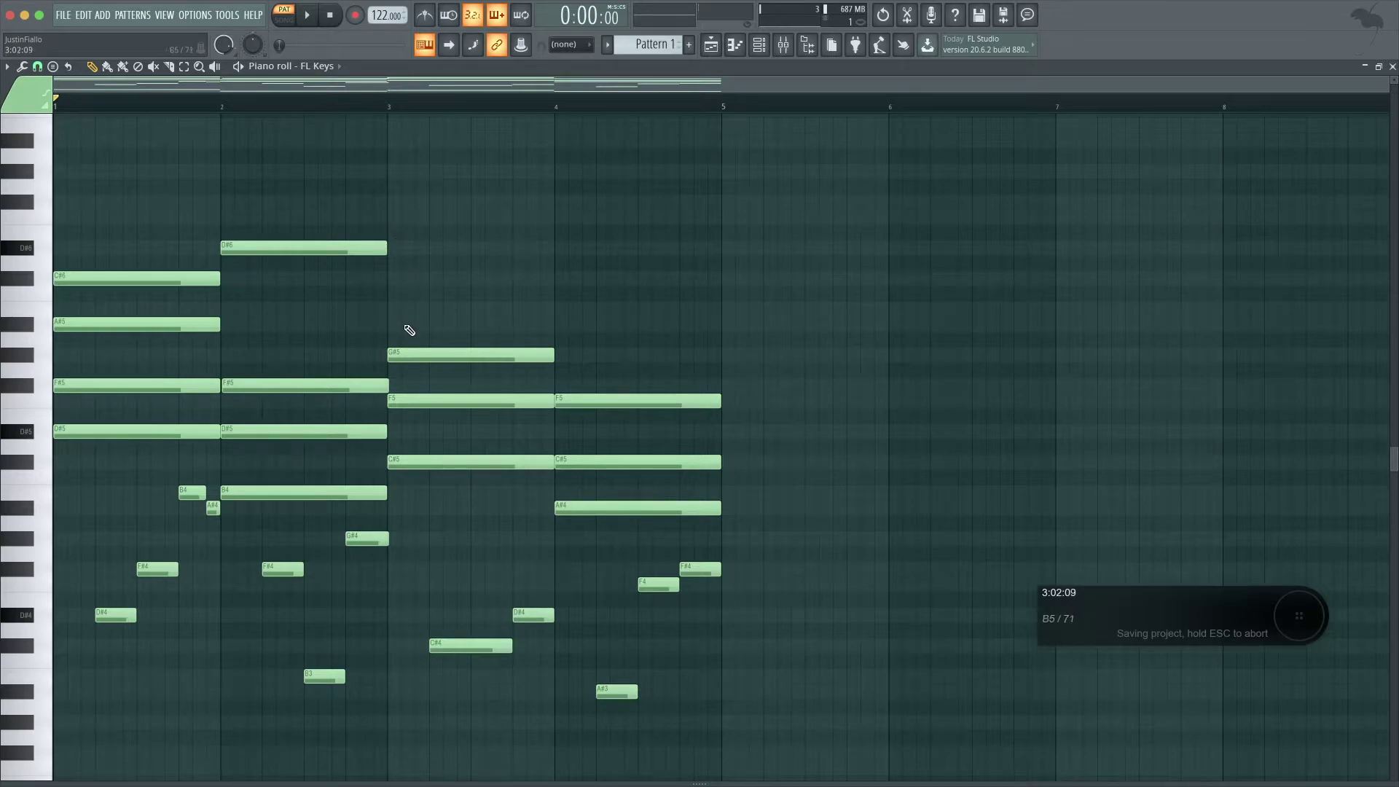
drag(288, 253, 282, 330)
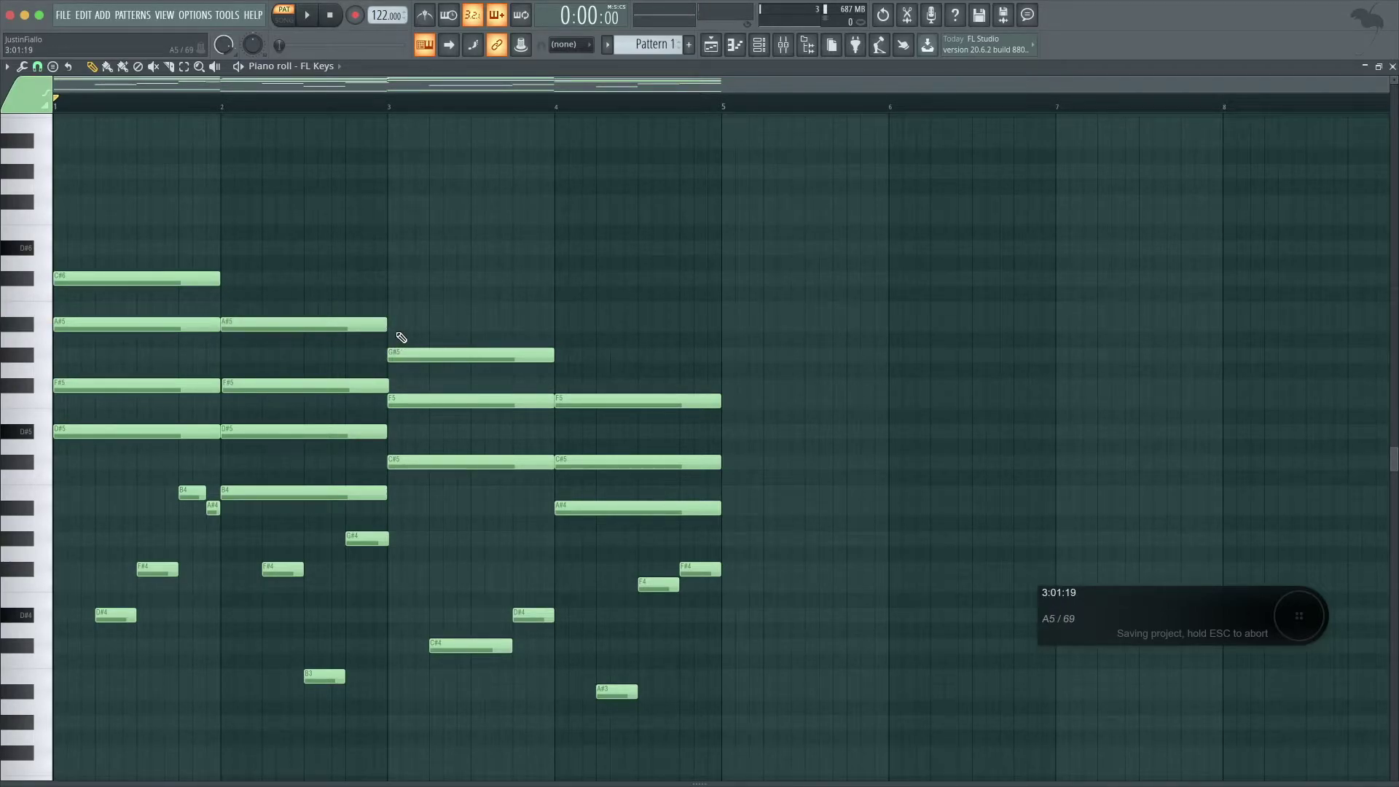
- Add one-bar top notes B5 in bar 3 and G#5 in bar 4, and audition the pattern
click(391, 311)
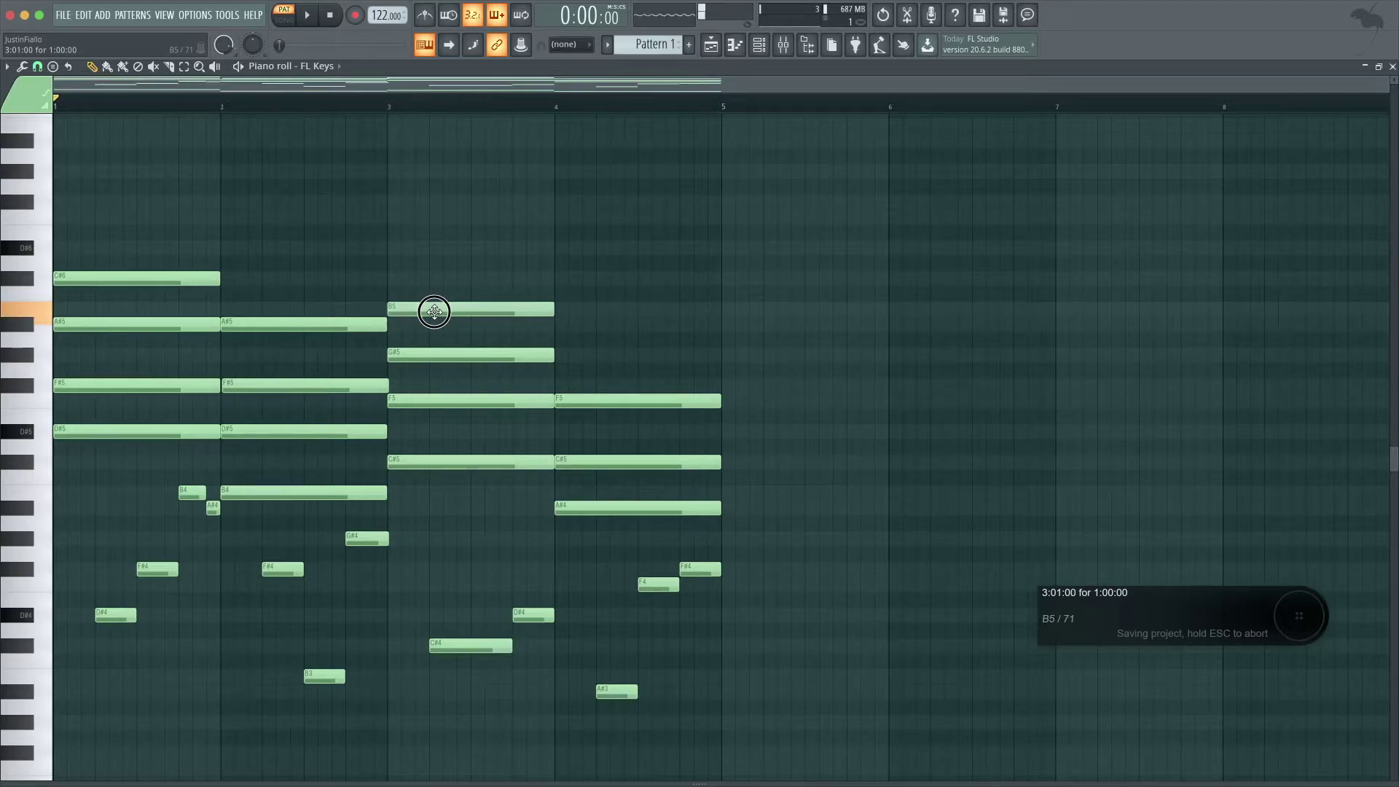
click(580, 353)
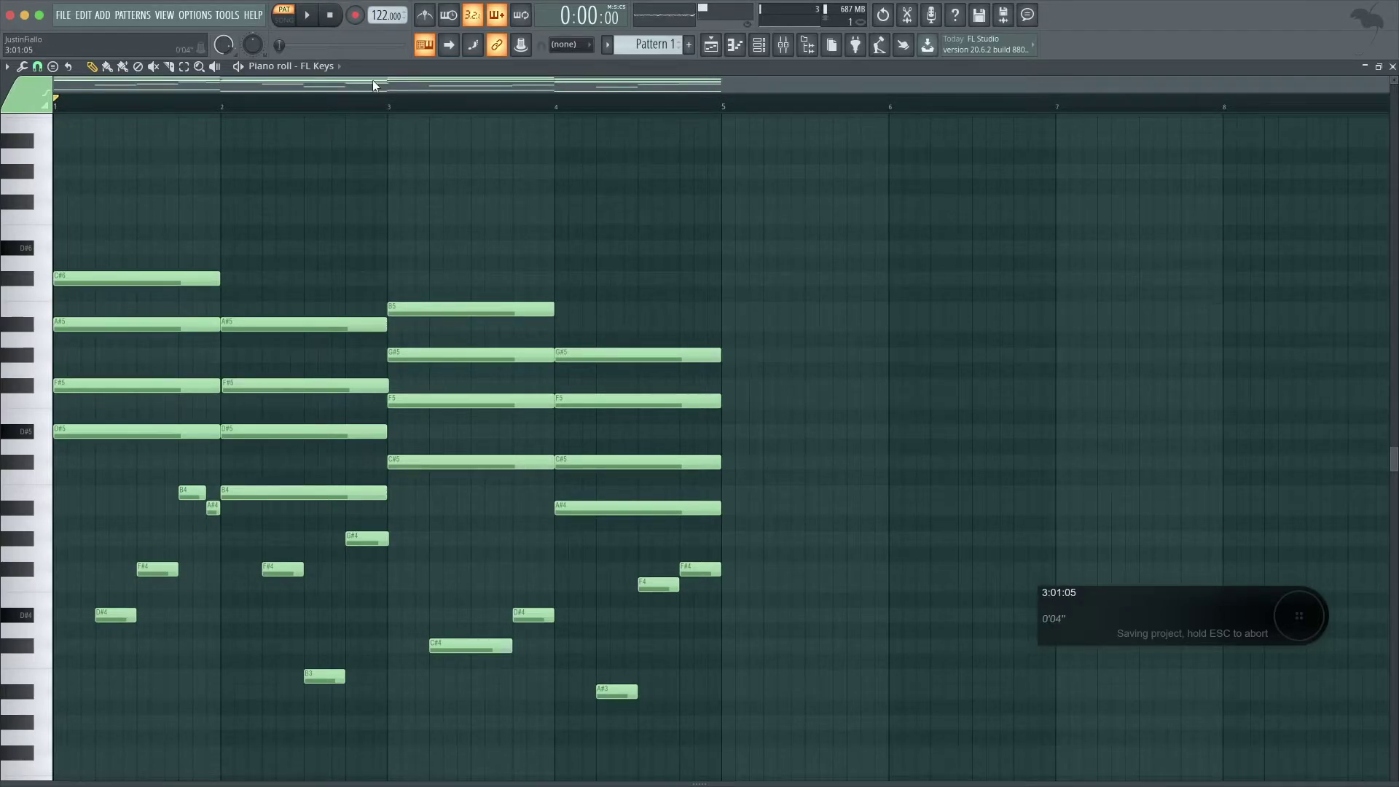
click(318, 21)
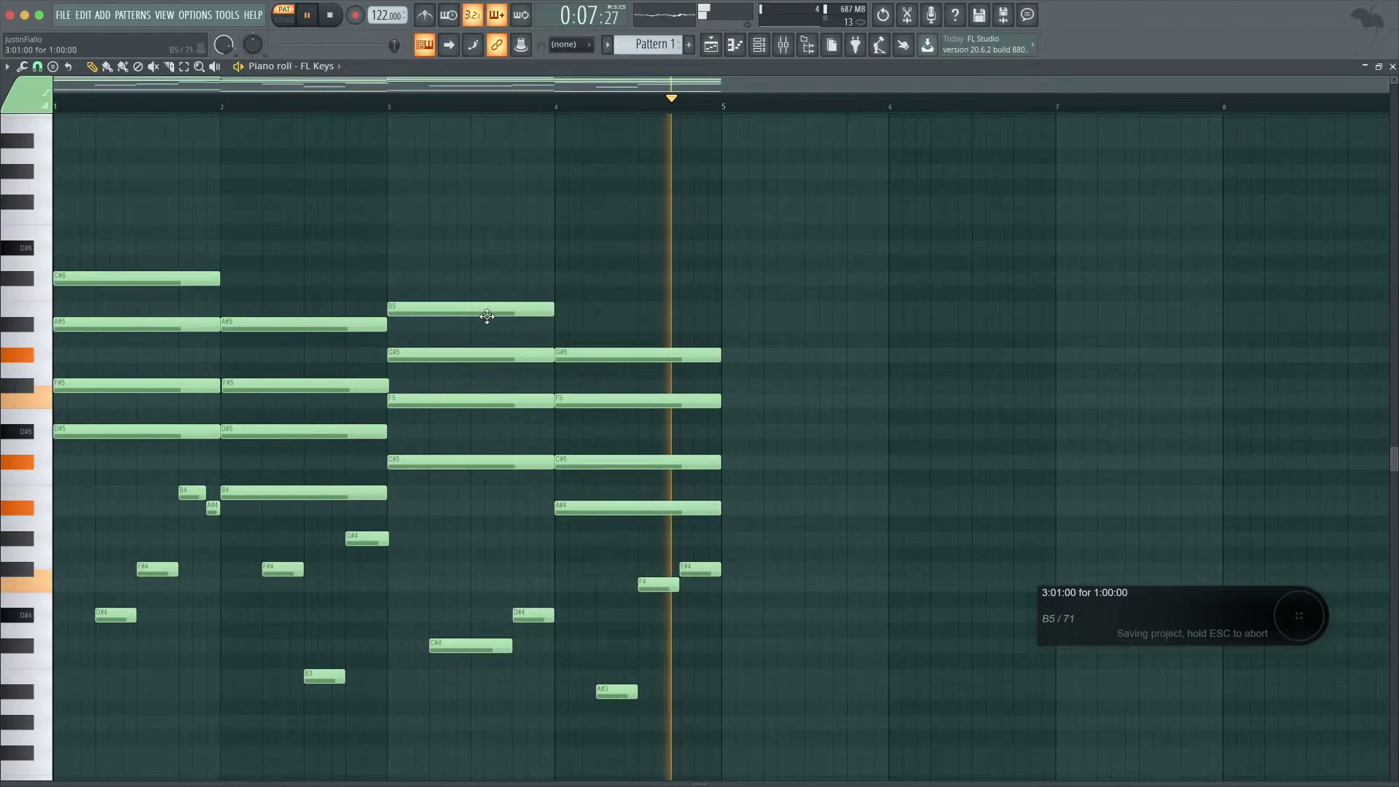
key(space)
- Raise the top note of the bar 3 chord to C#6 and play back the progression
scroll(487, 316, up, 3)
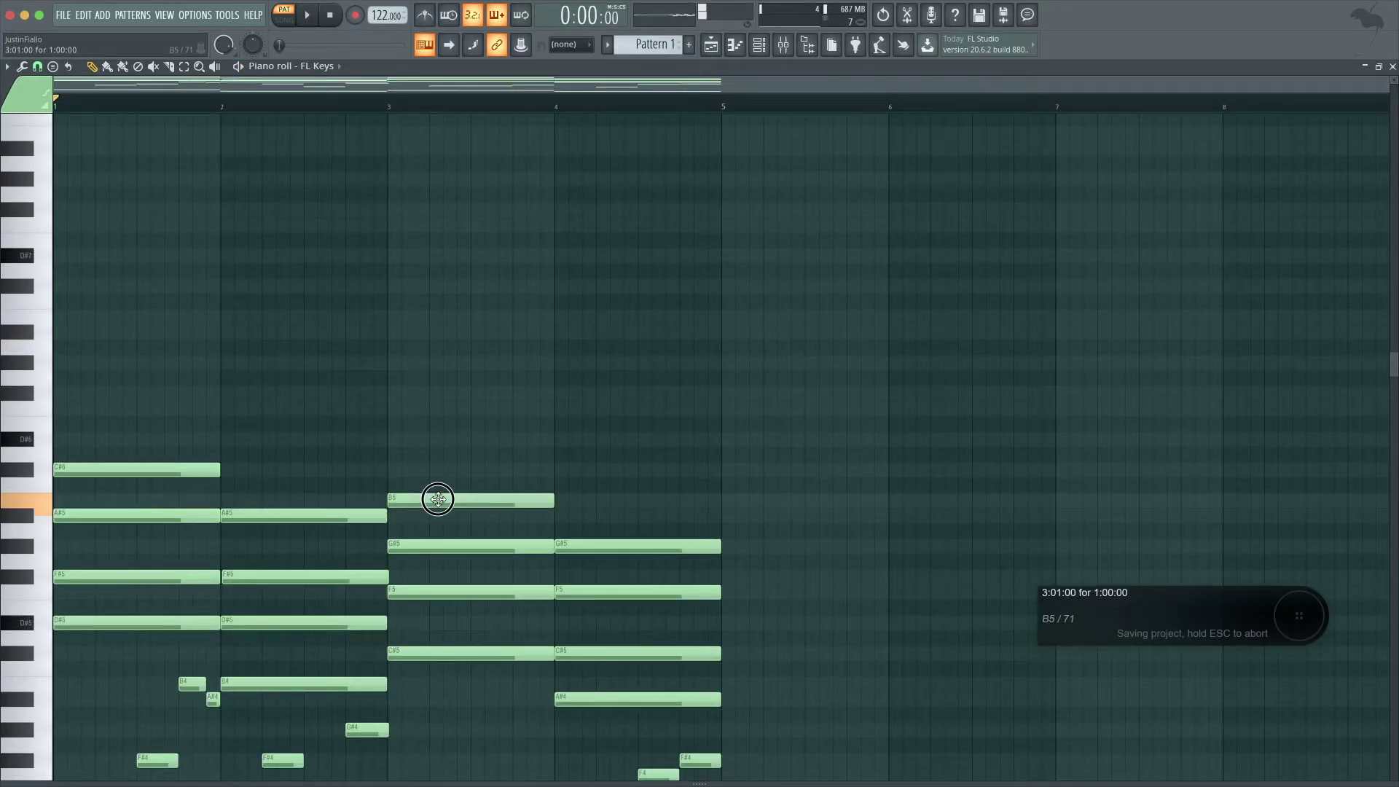
drag(437, 499, 437, 467)
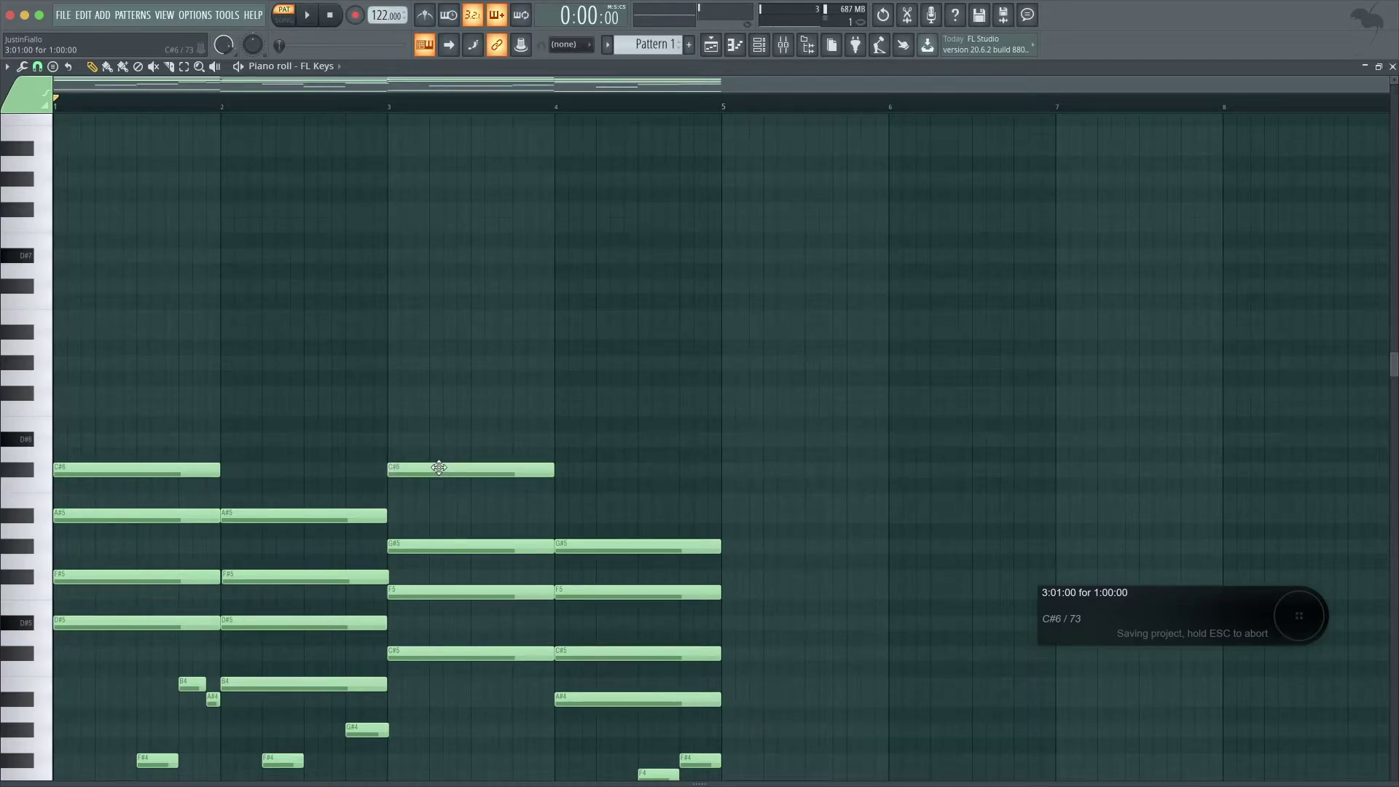
scroll(572, 244, down, 3)
key(space)
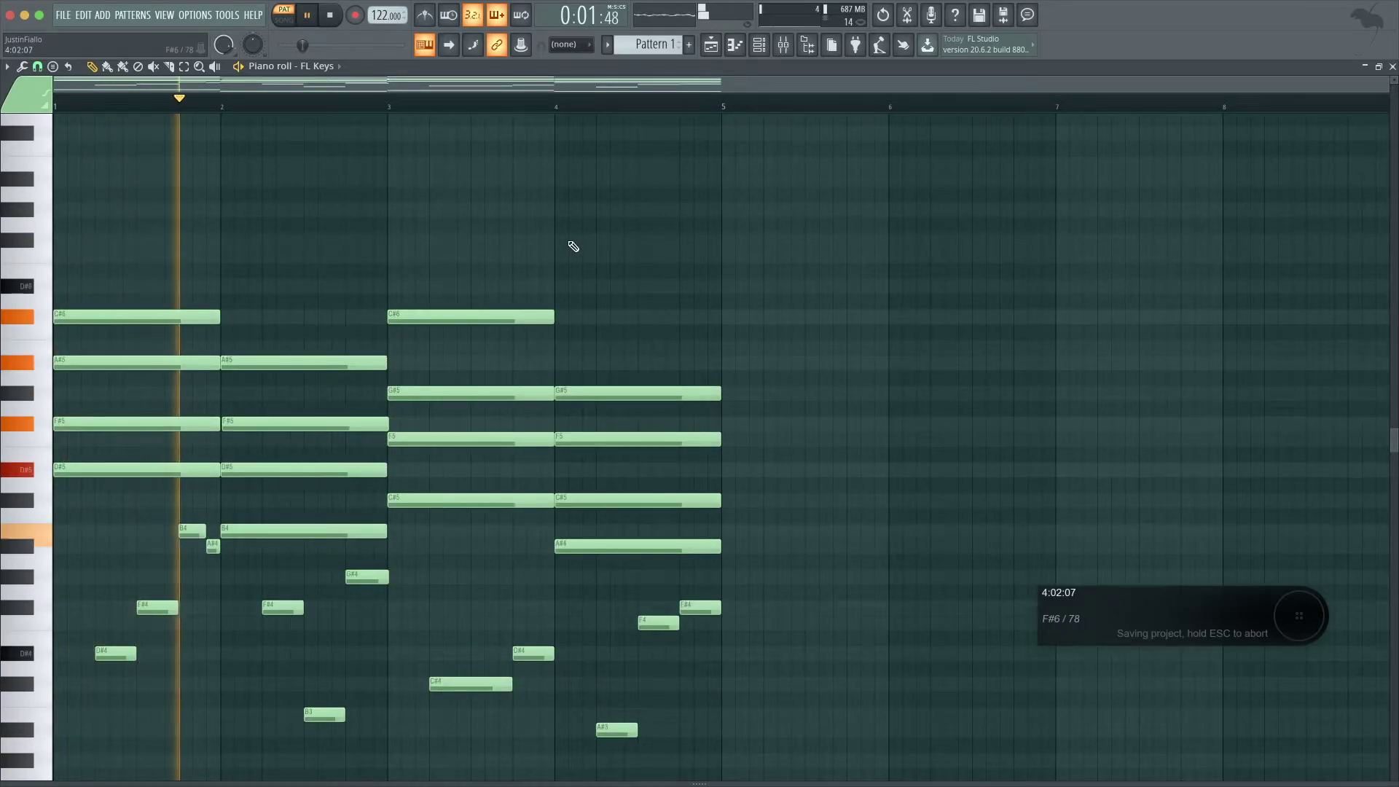
scroll(684, 448, down, 3)
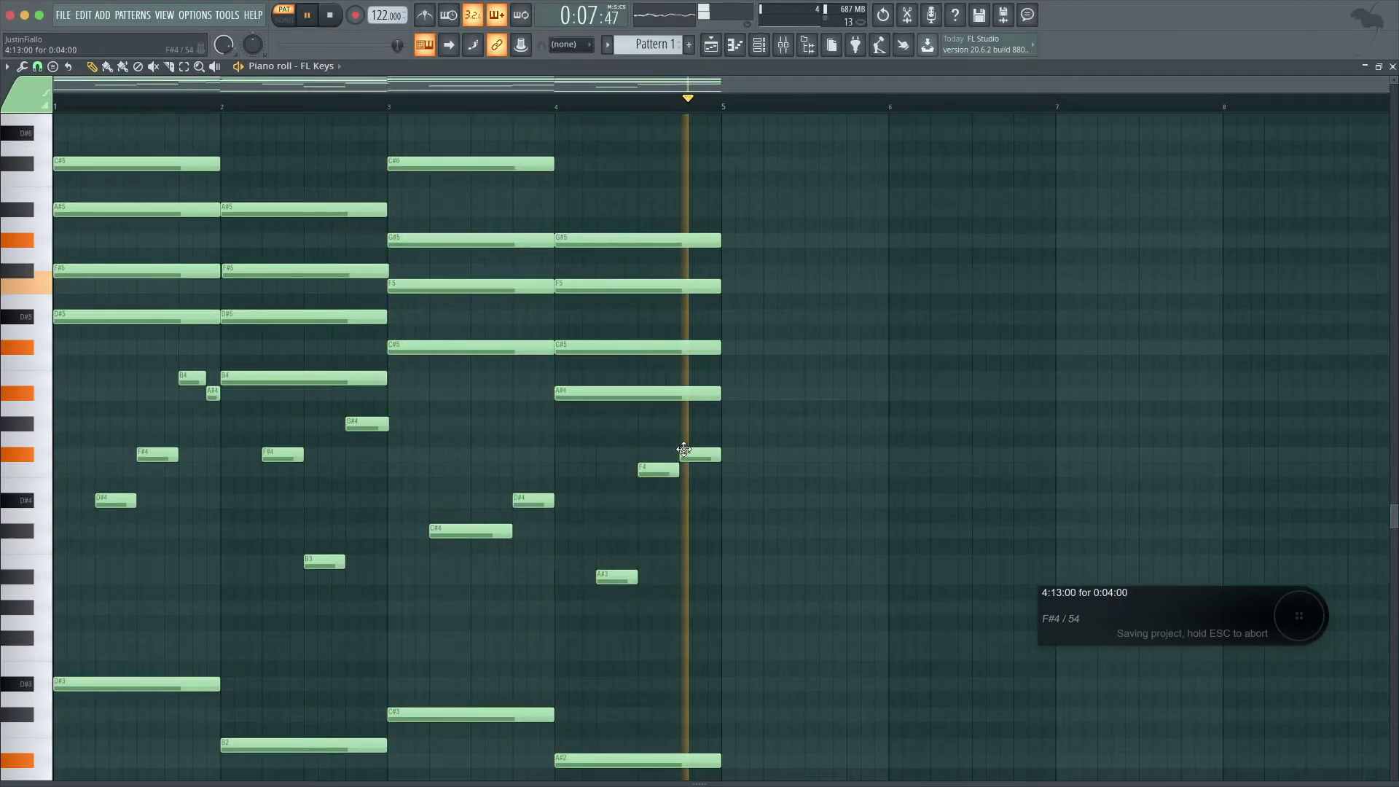
key(space)
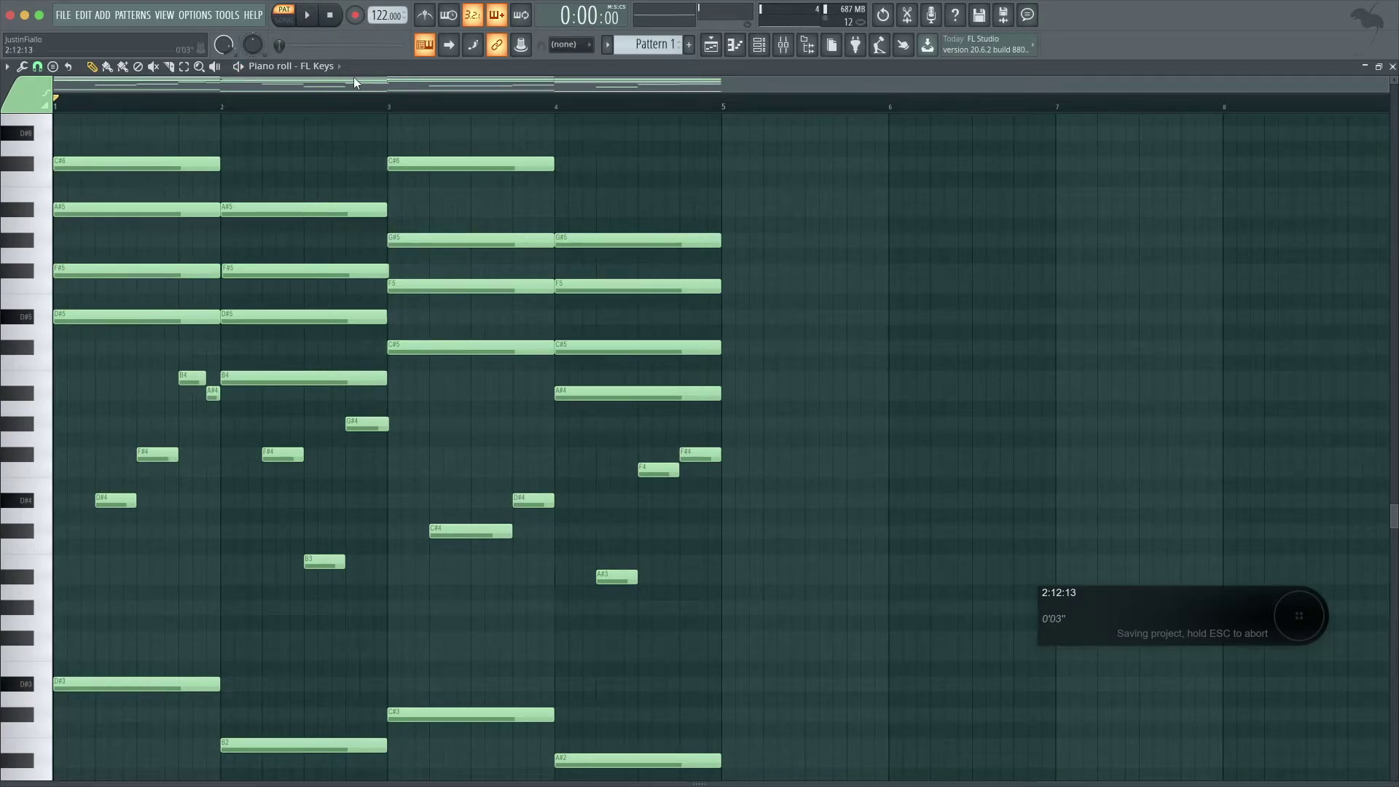
- Switch the piano roll to the FL Keys #2 channel and place a one-bar F#5 note in bar 1
click(321, 67)
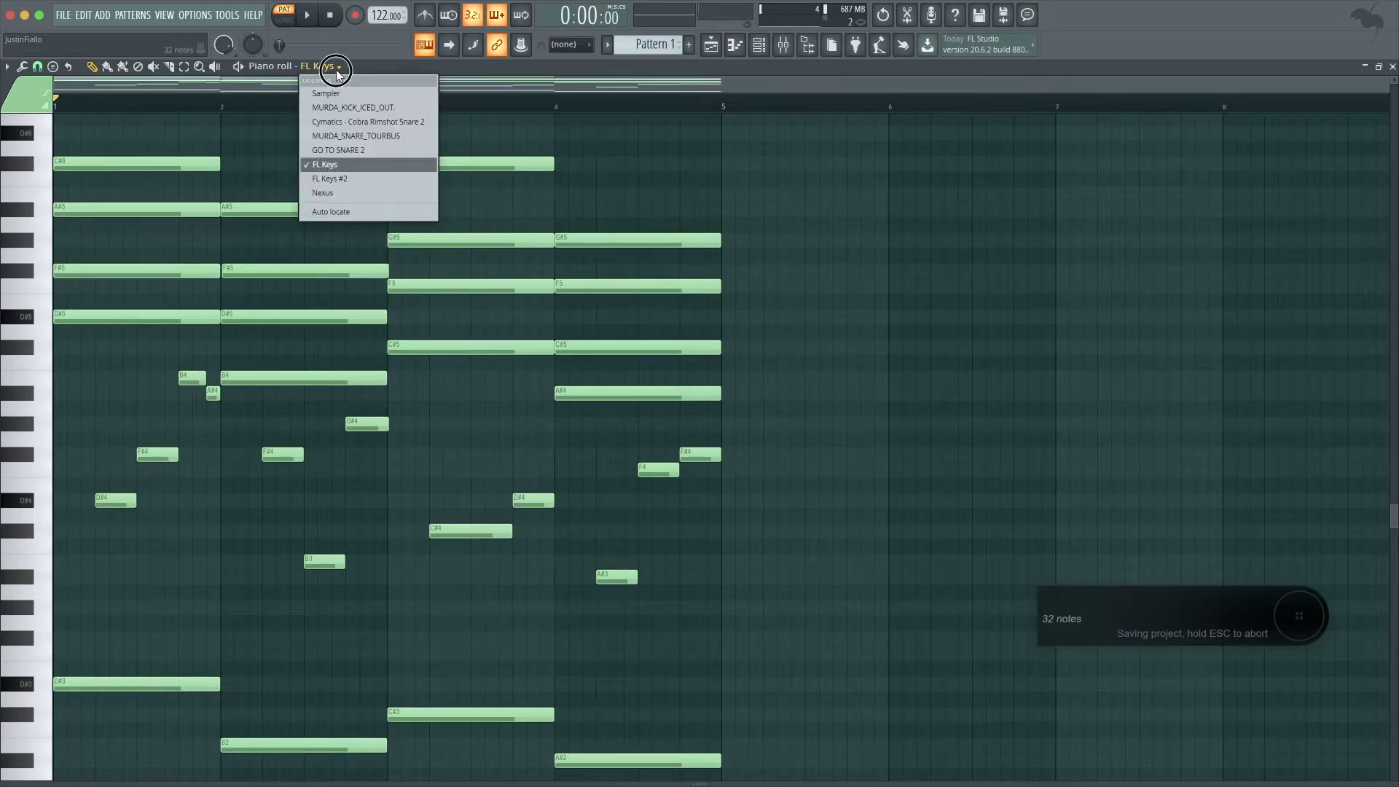
click(360, 179)
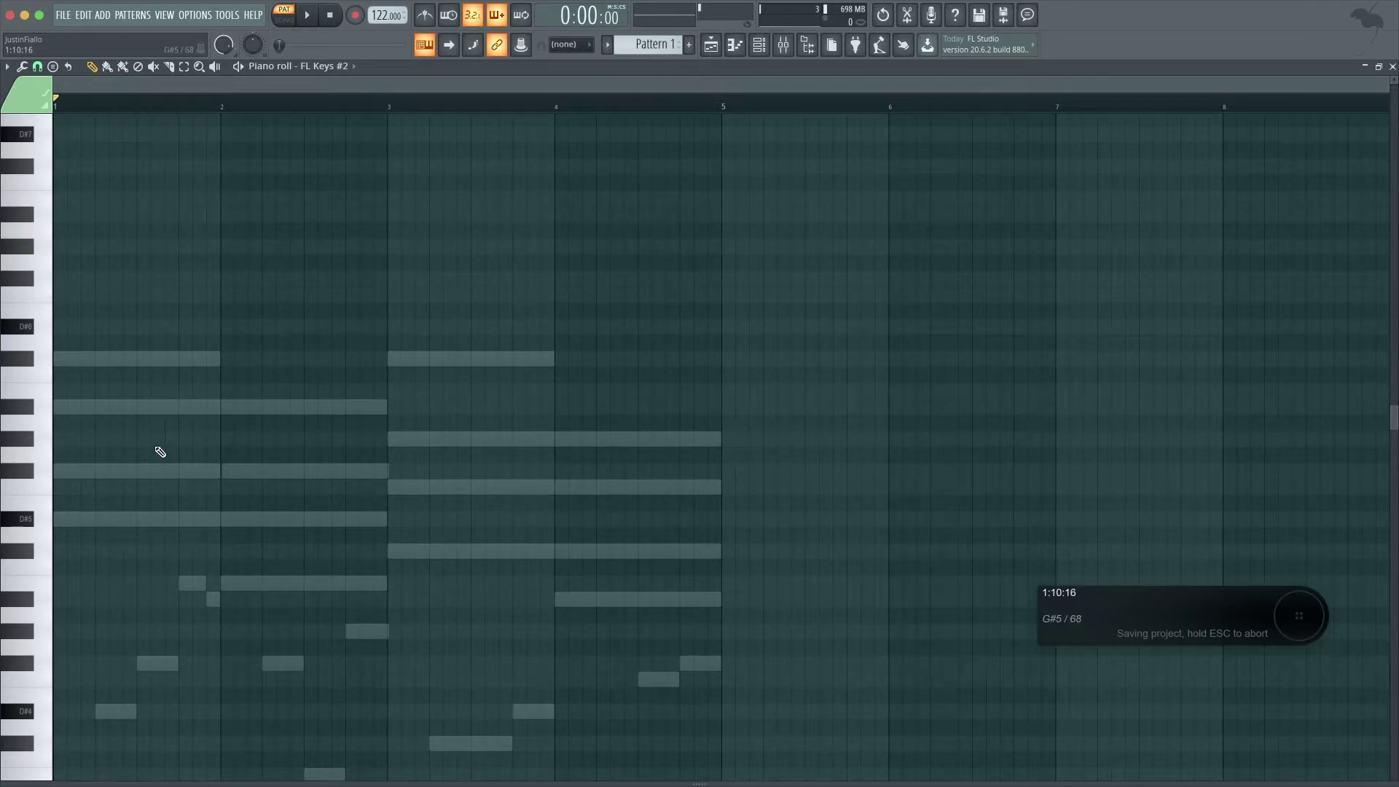
click(112, 472)
mouse_move(227, 472)
mouse_down()
mouse_move(97, 450)
mouse_move(142, 495)
mouse_move(133, 468)
mouse_up()
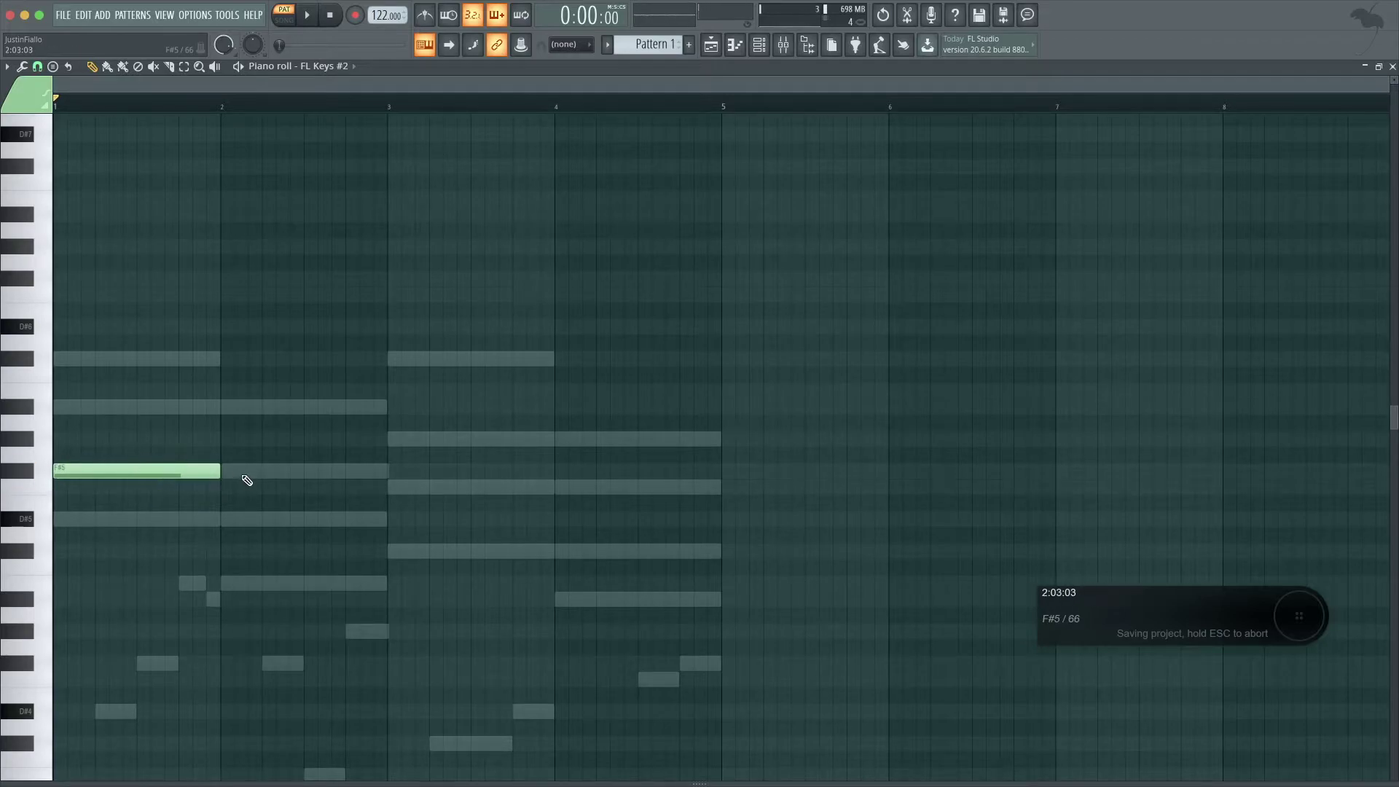
- Place one-bar notes D#5 in bar 2, F5 in bar 3 and C#5 in bar 4
click(257, 472)
drag(257, 472, 240, 528)
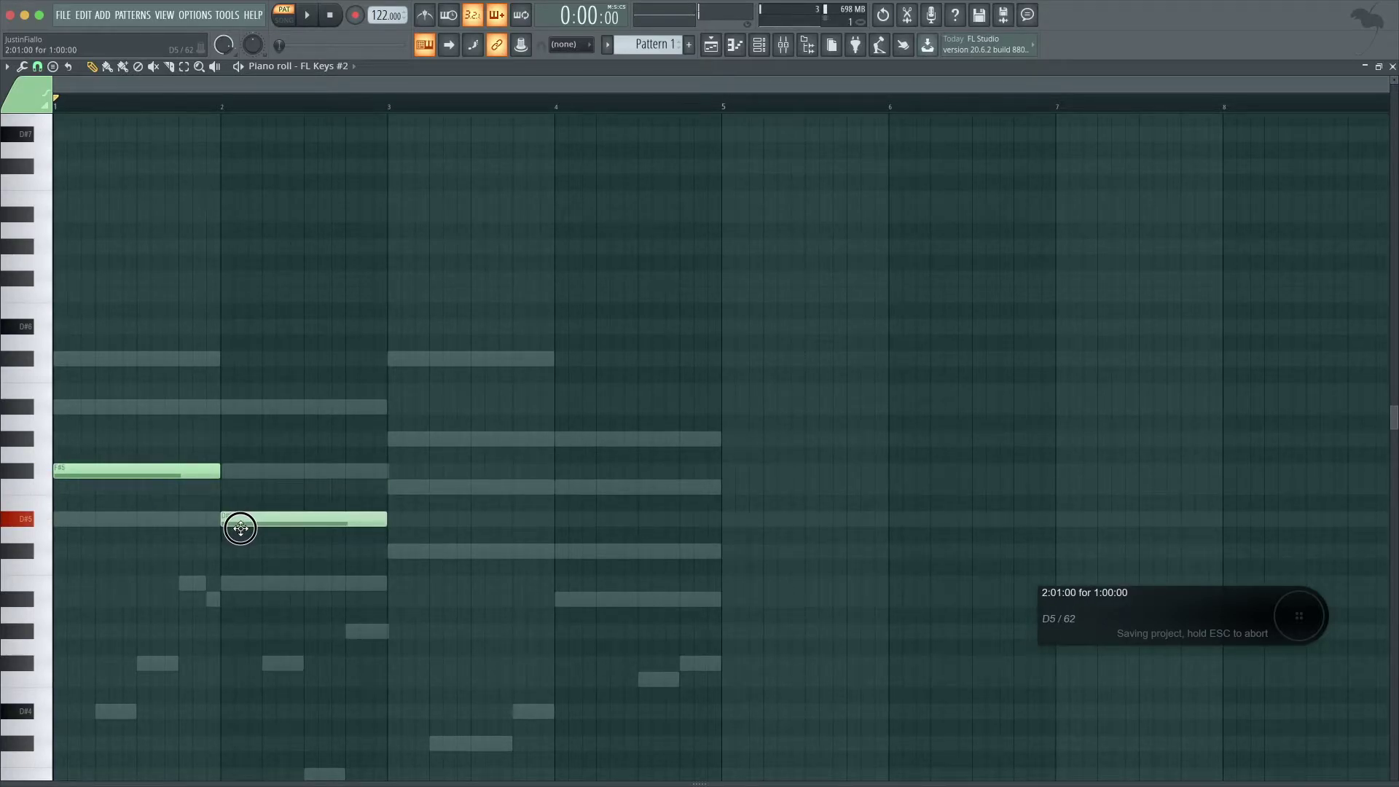
click(386, 487)
drag(471, 490, 469, 490)
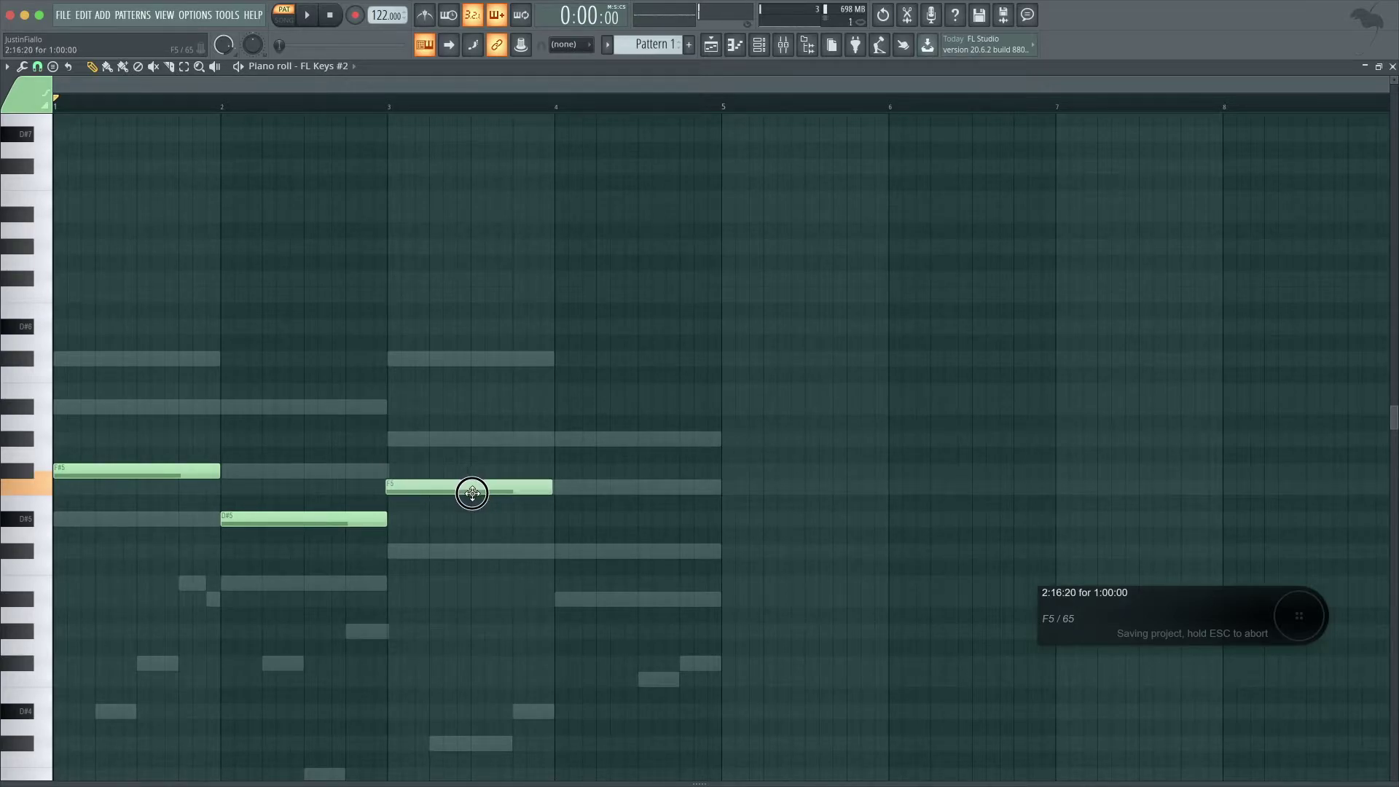
click(555, 552)
- Shorten all four FL Keys #2 notes to about half a bar and shift them to the ends of their bars
drag(156, 415, 469, 499)
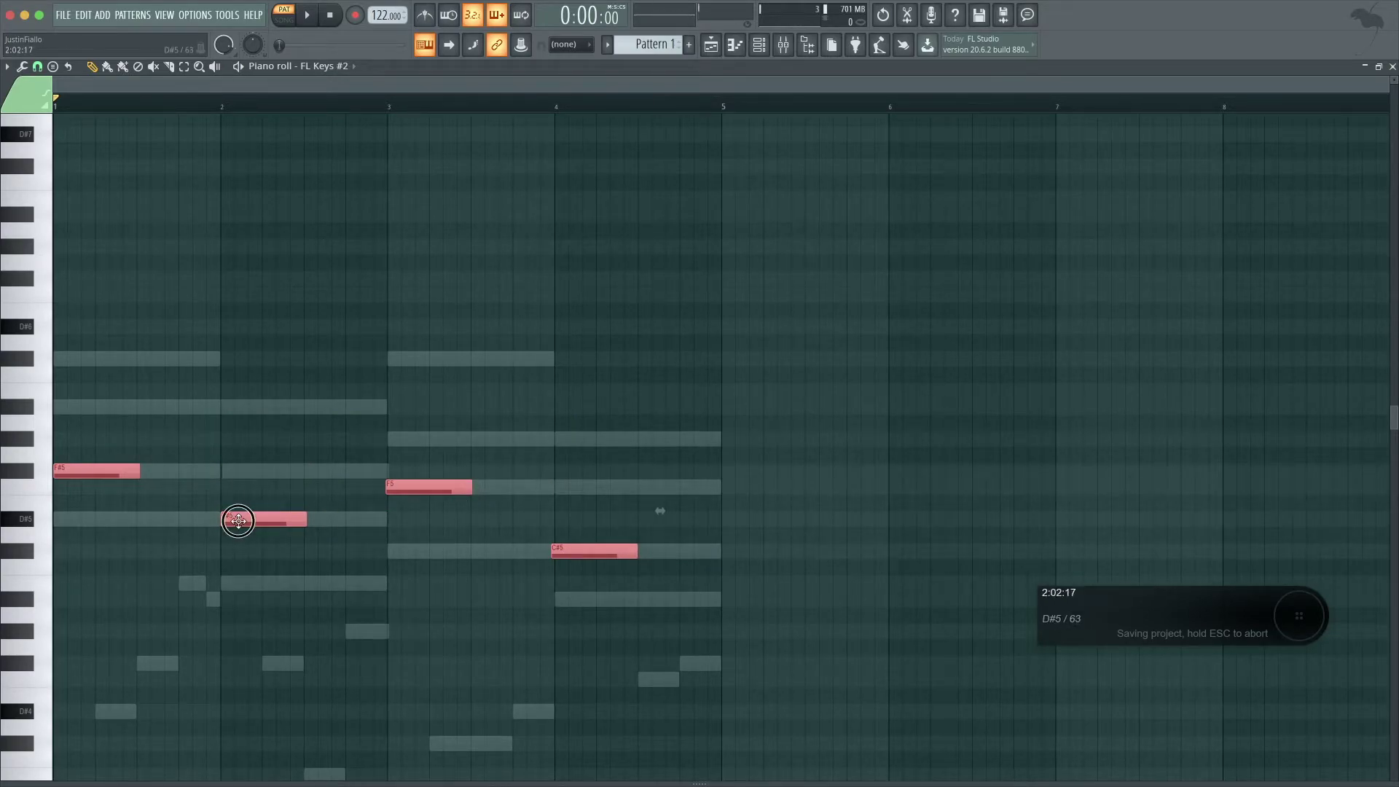
drag(99, 467, 178, 467)
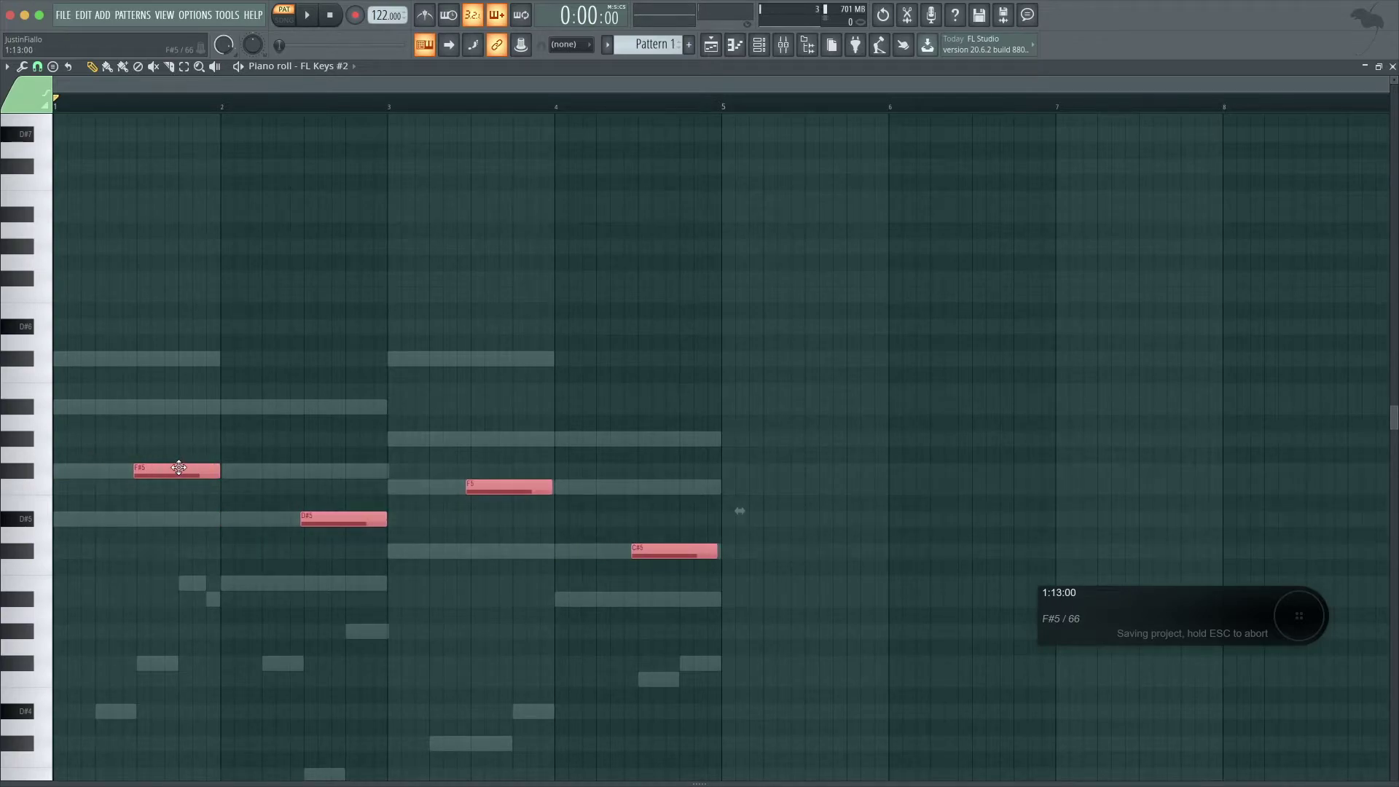
click(467, 483)
- Fit the C#5 note precisely to the second half of bar 4
click(673, 552)
drag(673, 552, 679, 552)
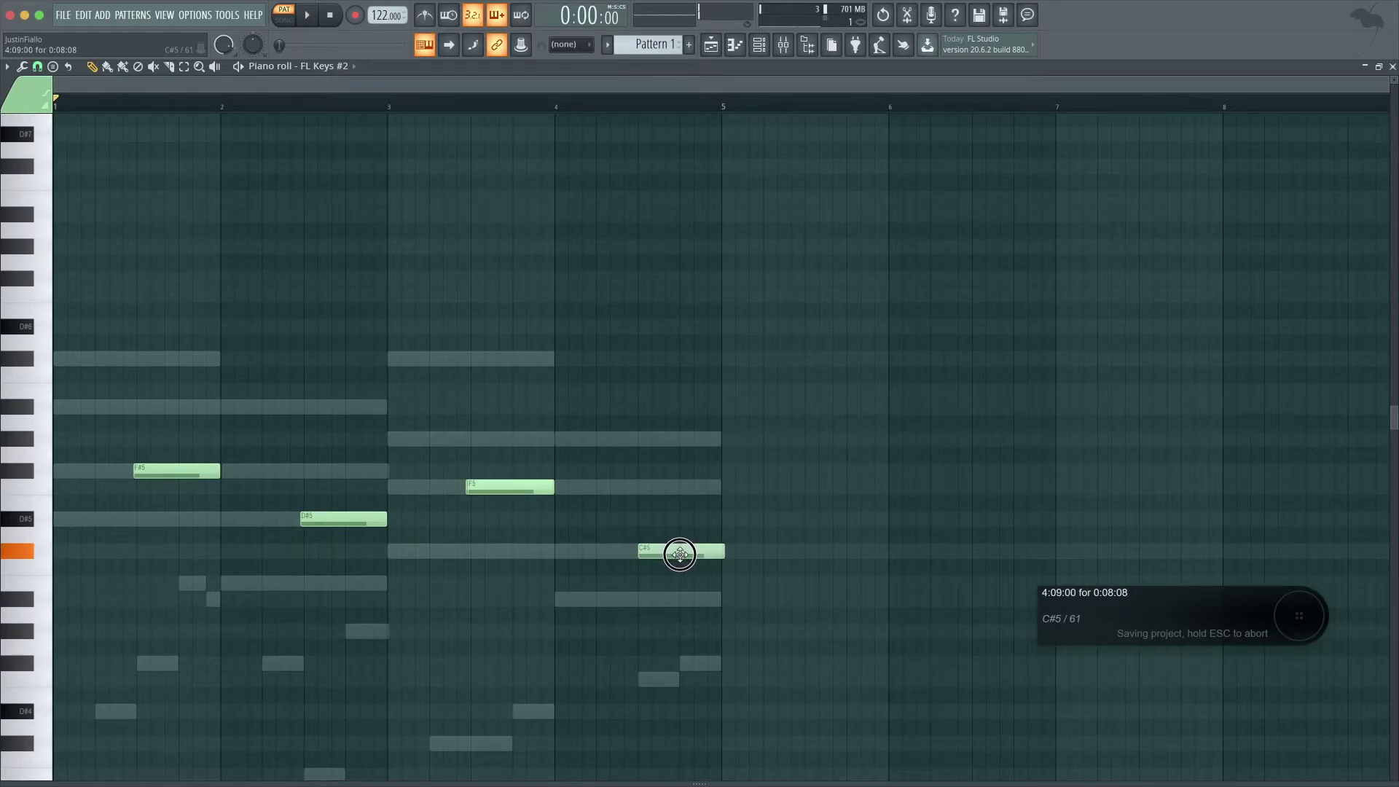
scroll(702, 550, up, 2)
scroll(702, 550, up, 2)
click(704, 550)
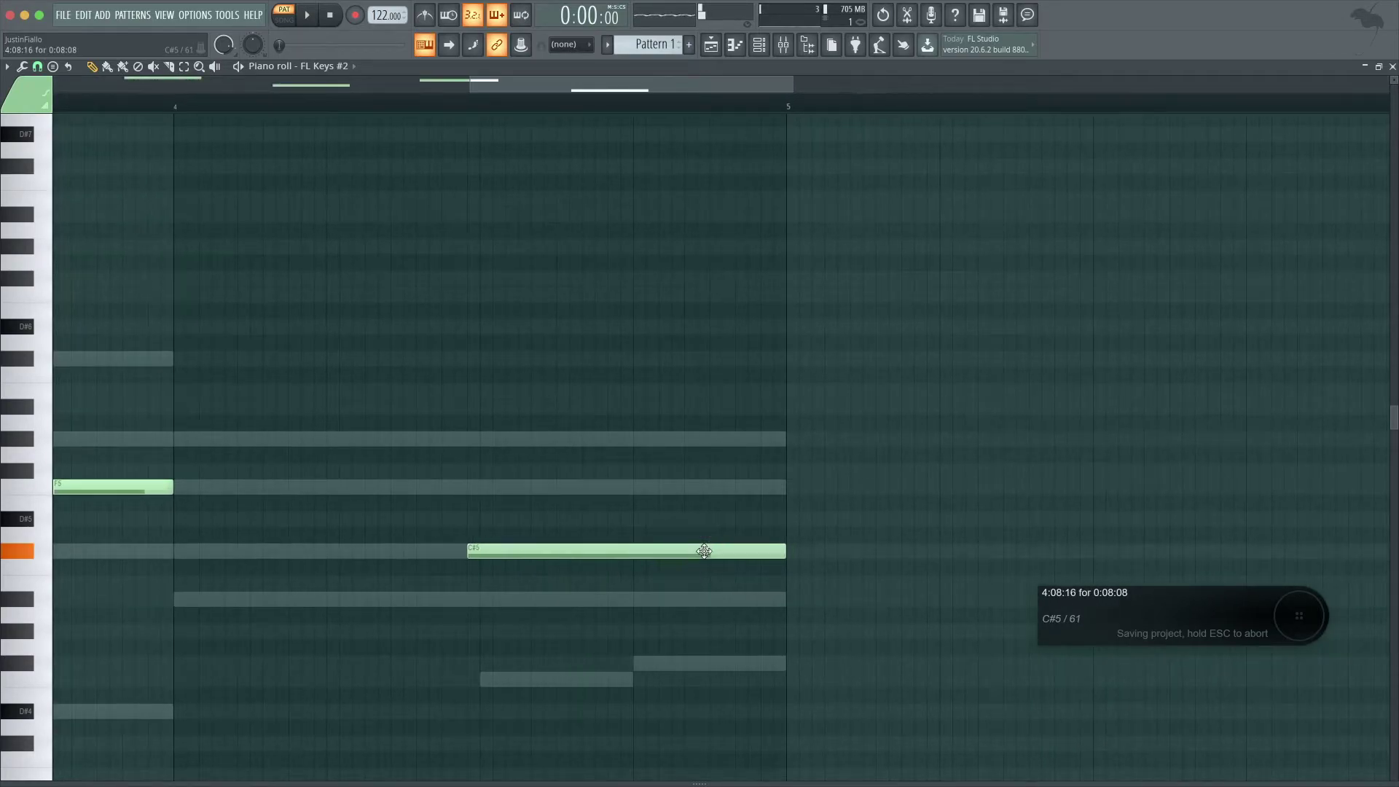
click(671, 503)
right_click(733, 509)
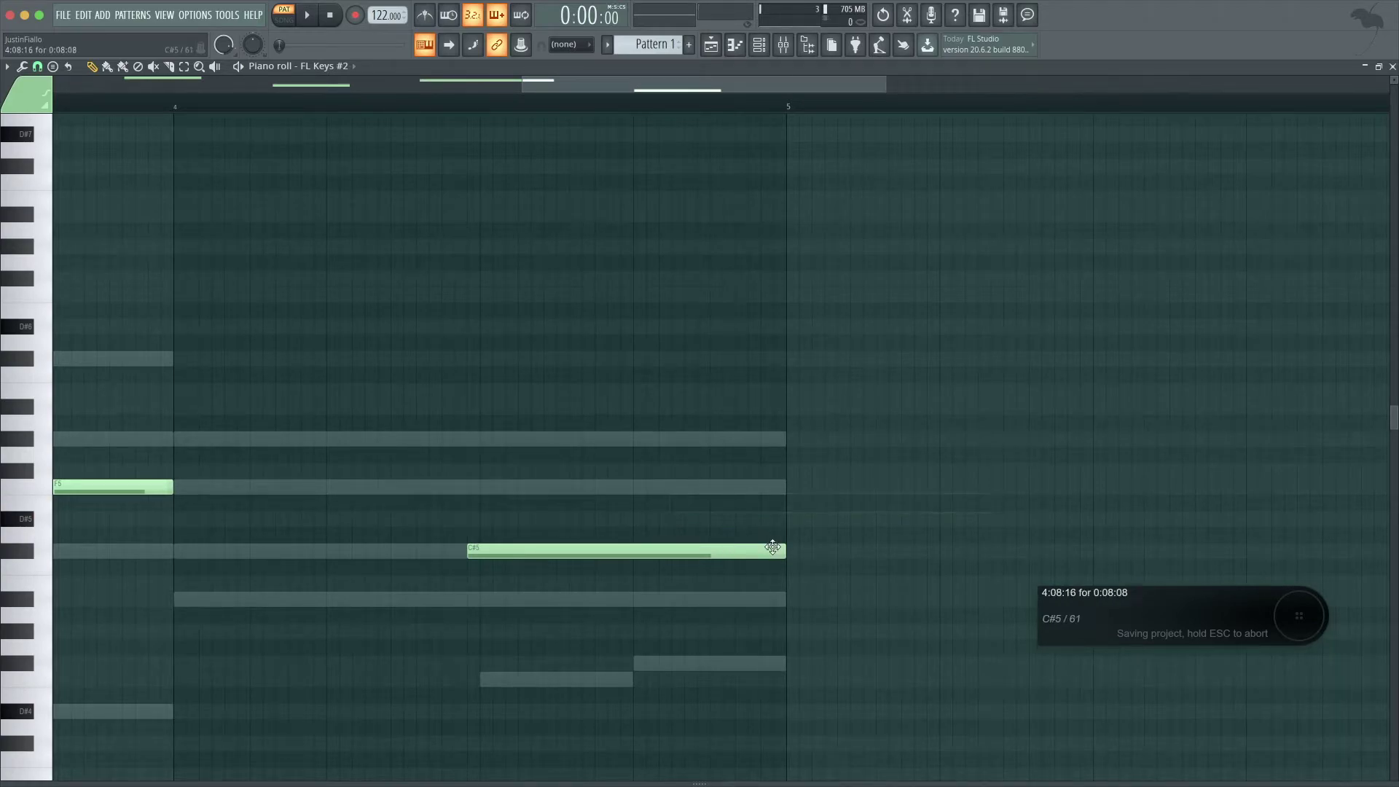
mouse_move(783, 551)
mouse_down()
mouse_move(757, 553)
mouse_move(786, 550)
mouse_up()
scroll(291, 454, down, 2)
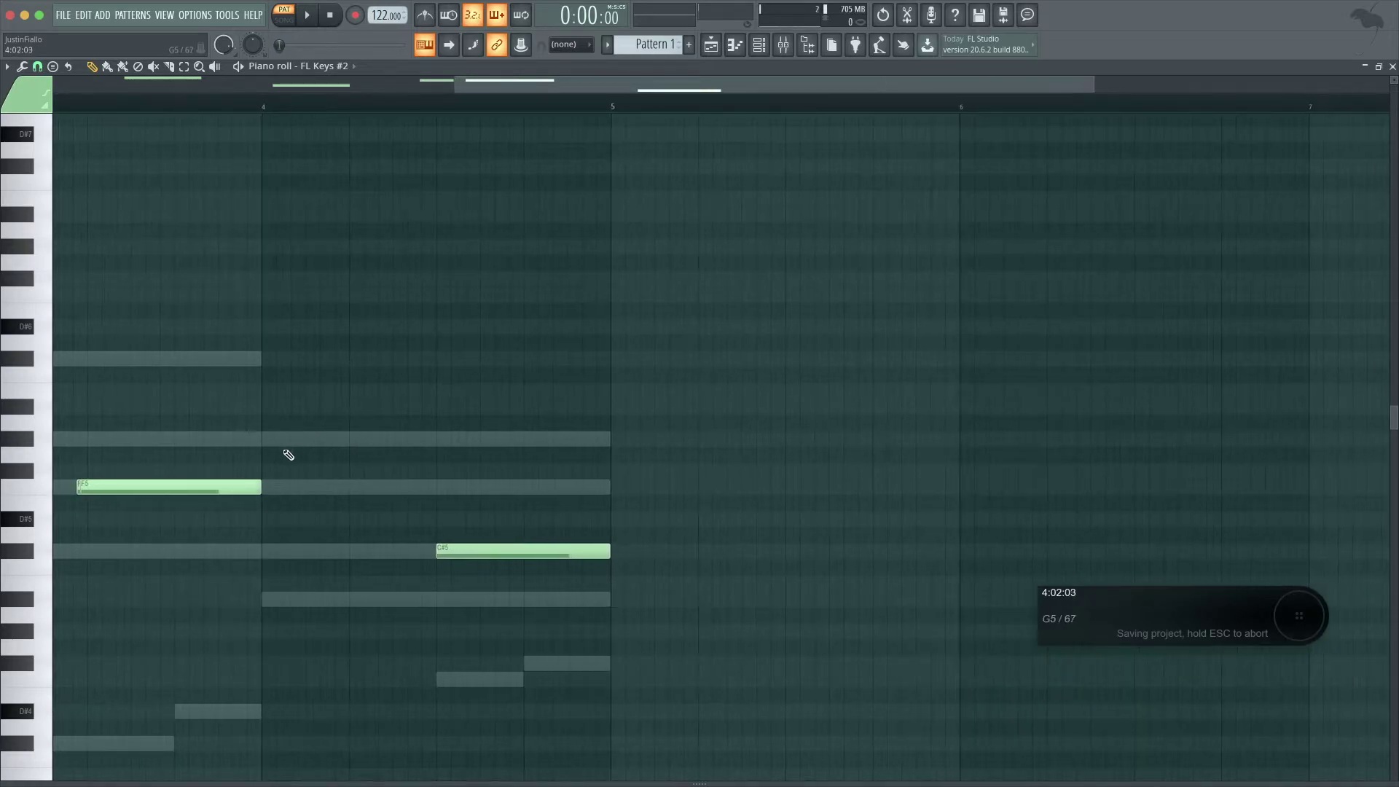
- Trim the F5 note to half a bar and align it with the second half of bar 3
drag(258, 486, 246, 487)
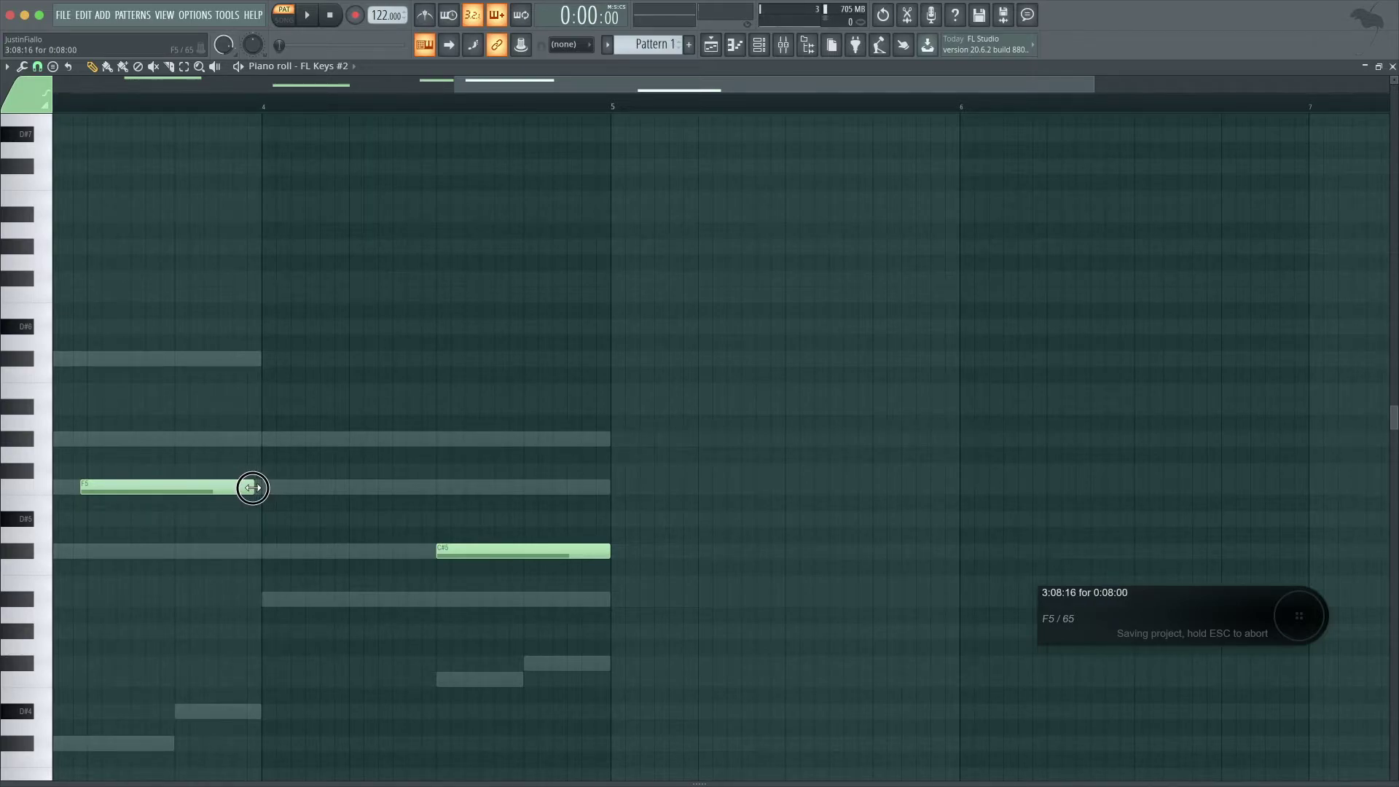
drag(249, 488, 249, 487)
scroll(255, 485, down, 3)
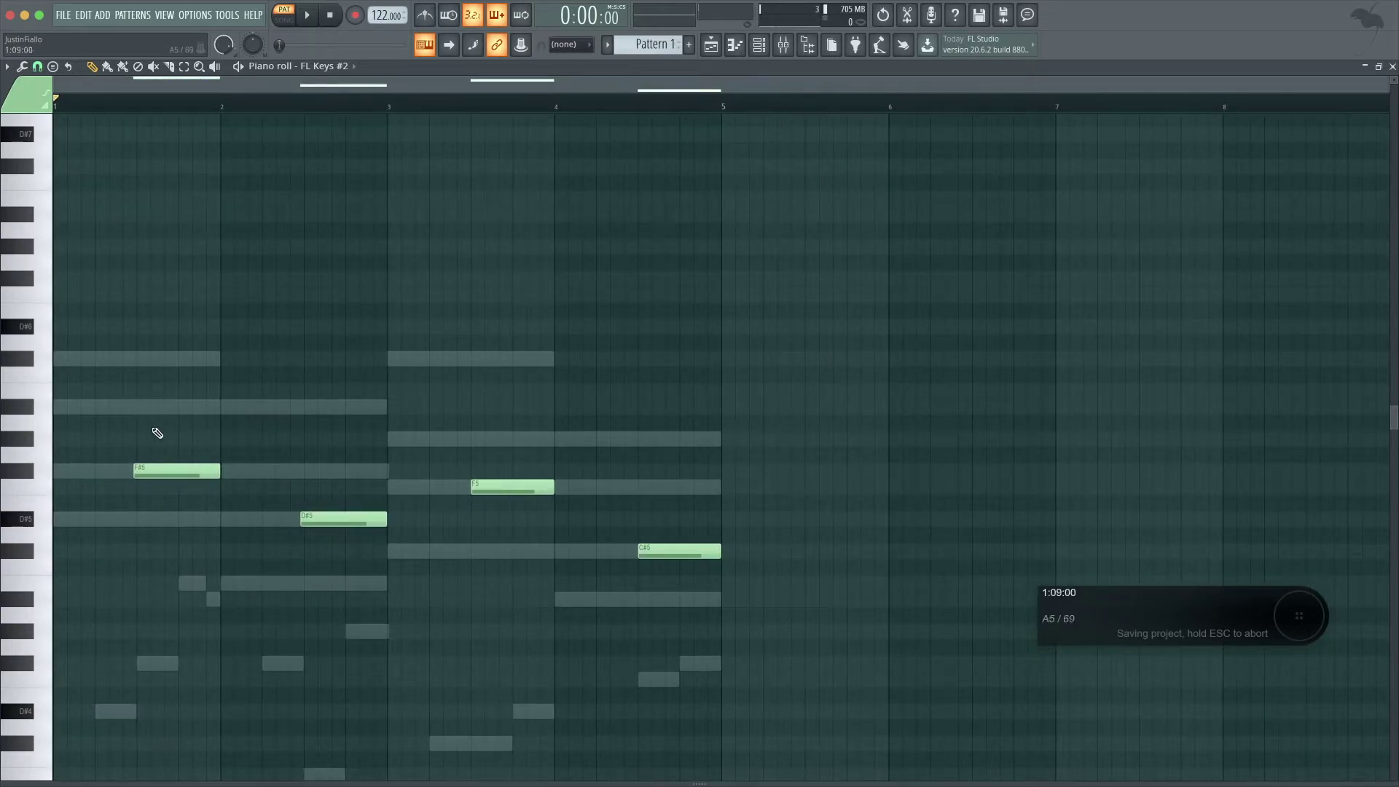
- Transpose all four FL Keys #2 notes up one octave and play back the pattern
drag(169, 425, 716, 575)
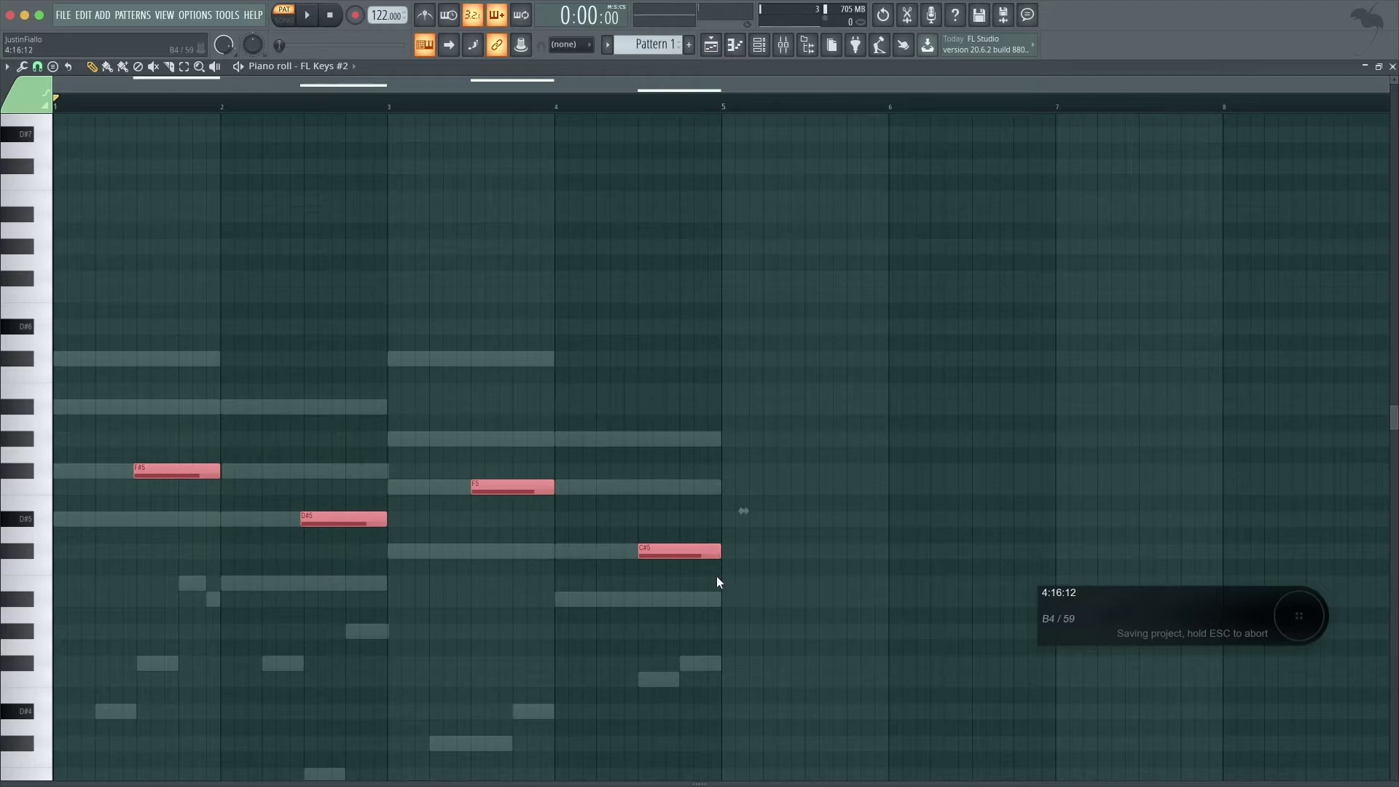
key(ctrl+Up)
key(space)
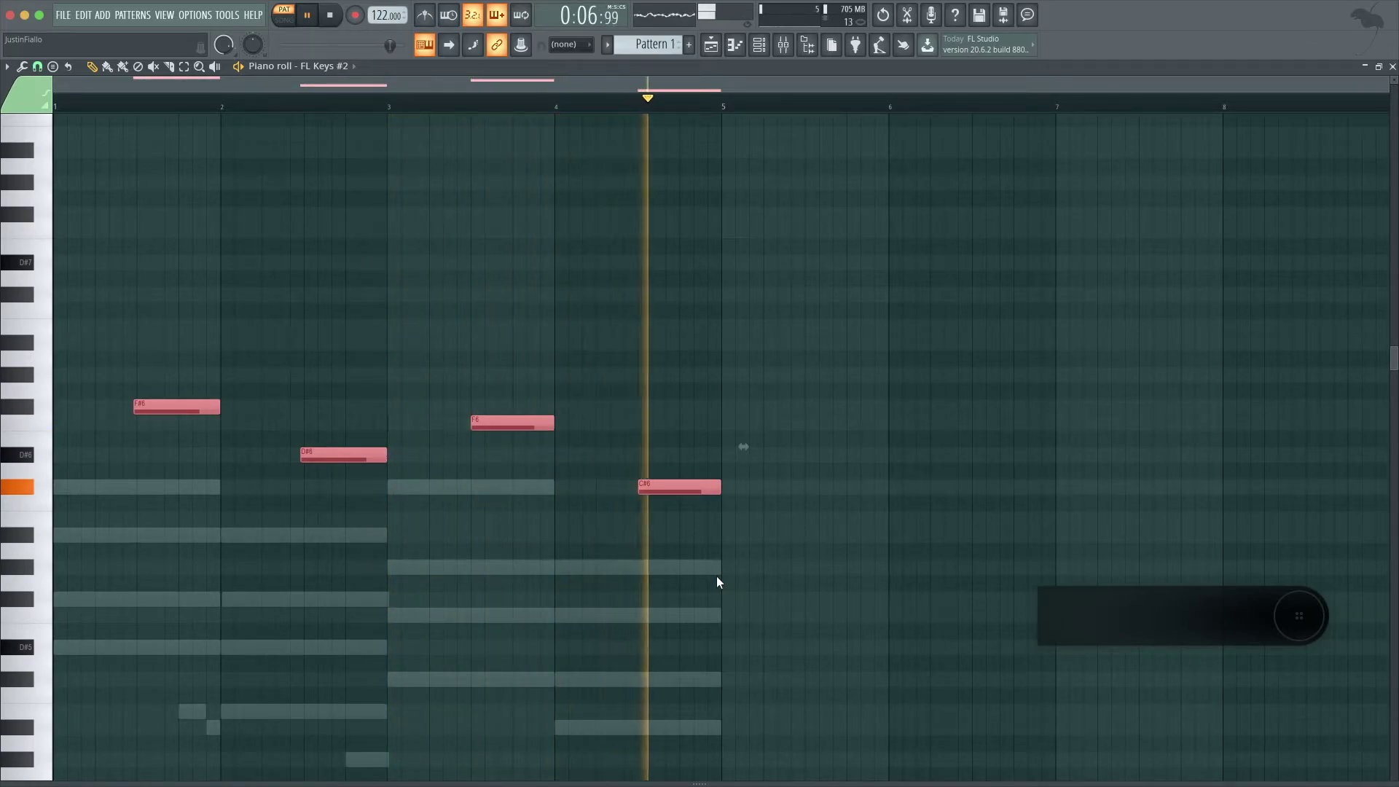
- Compare the four notes one octave lower, raise them back up an octave, save the project and clear the note selection
key(ctrl+Down)
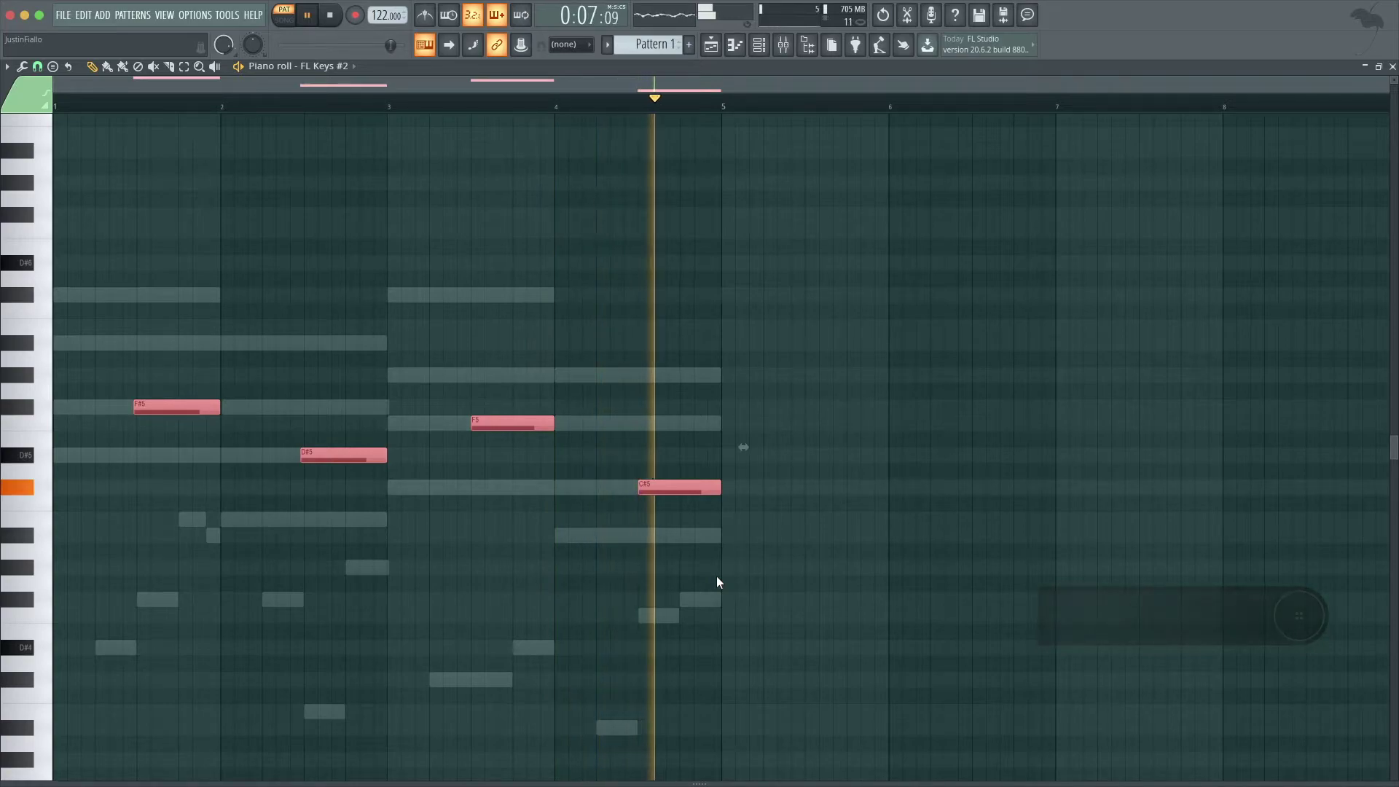
key(space)
key(ctrl+Up)
key(ctrl+s)
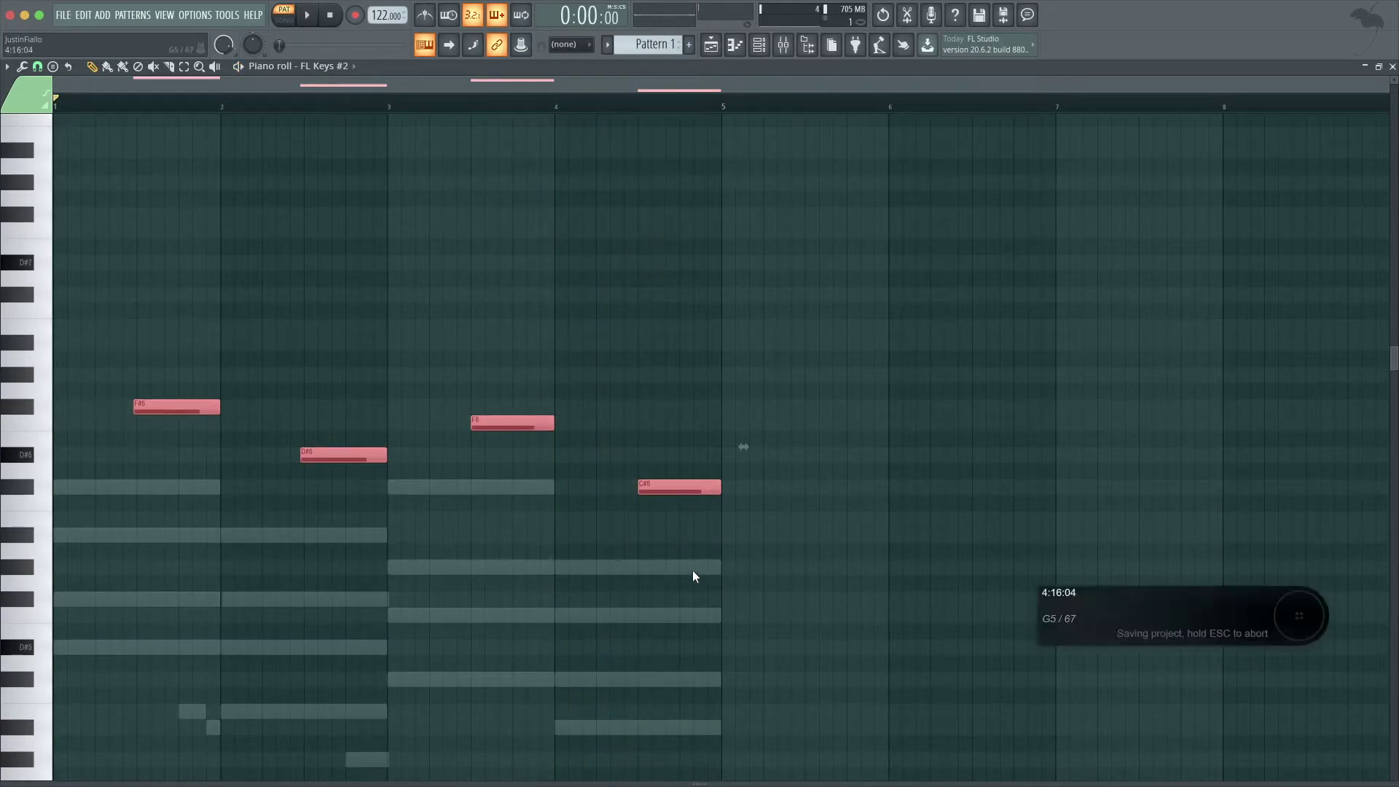
click(428, 356)
right_click(431, 357)
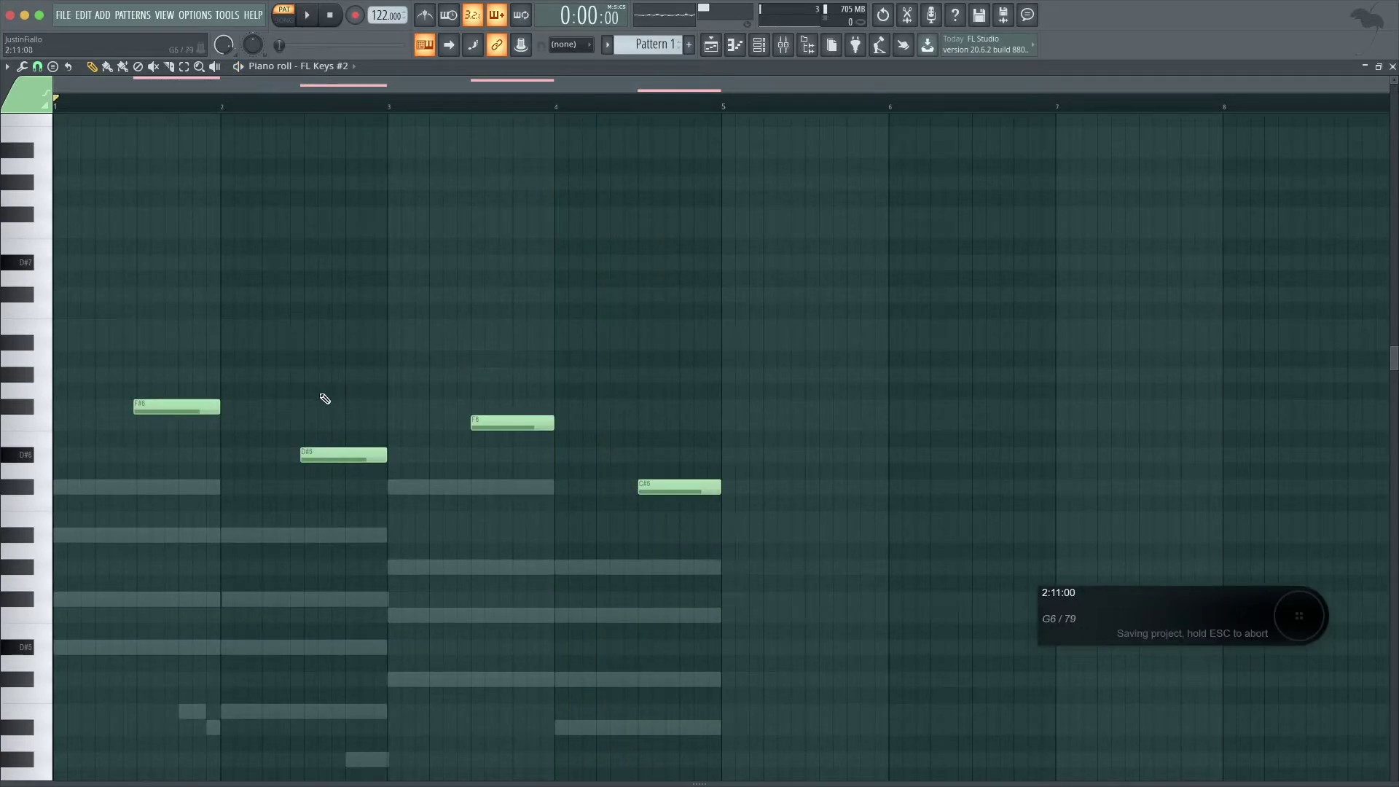
- Delete all four FL Keys #2 notes from bars 1 to 4
right_click(182, 403)
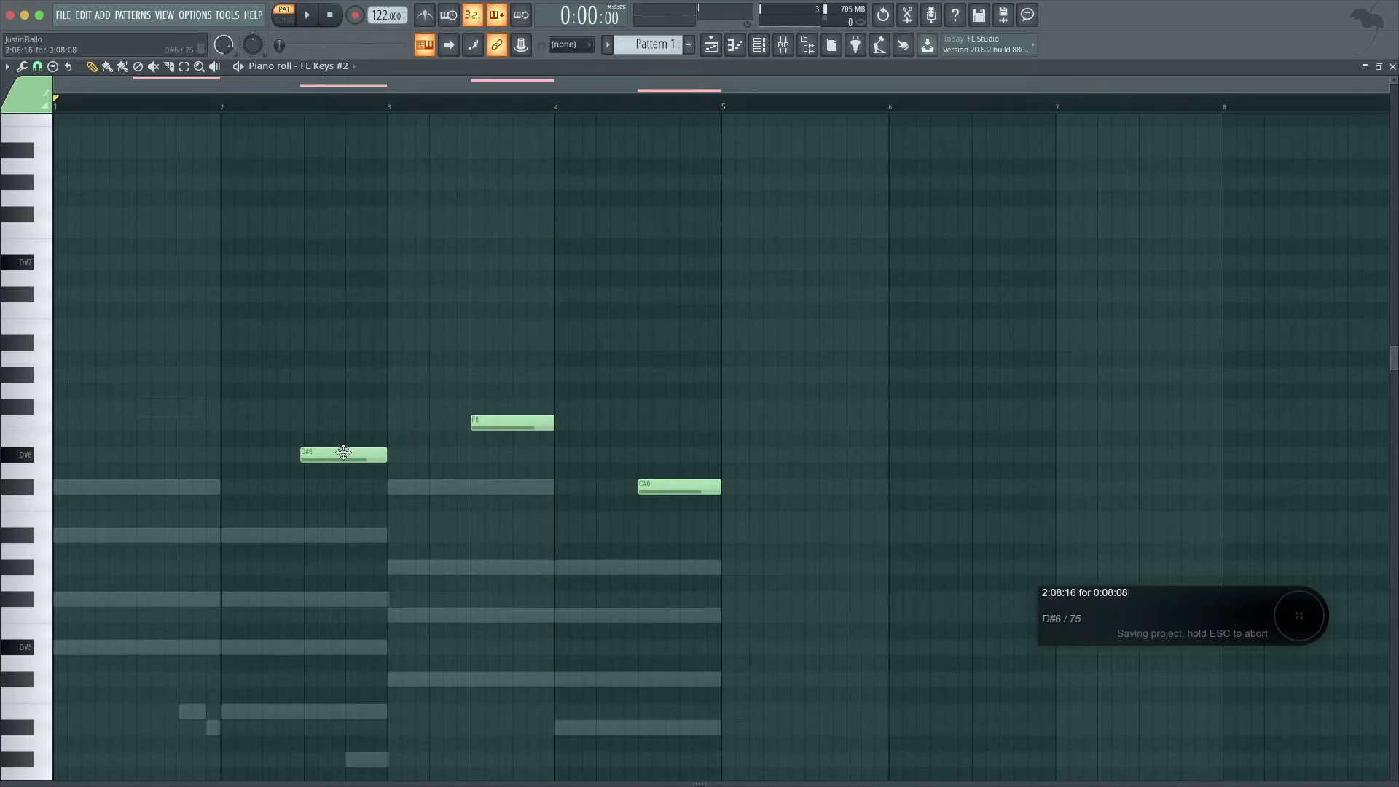
right_click(343, 453)
right_click(514, 430)
right_click(700, 487)
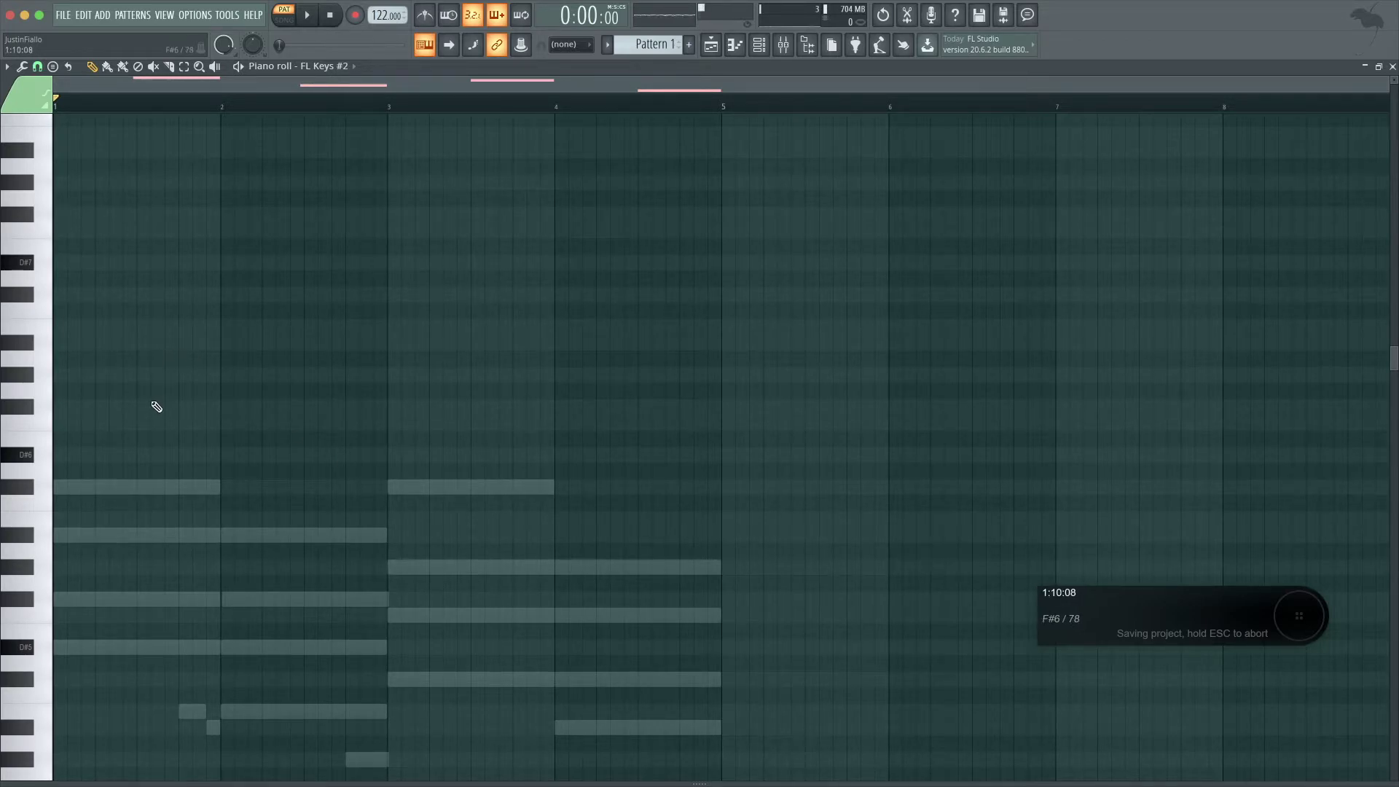
- Add quarter-bar notes G#6, B6 and F#6 on beats 2, 3 and 4 of bar 1, and play them back
click(104, 381)
click(138, 376)
mouse_move(138, 376)
mouse_down()
mouse_move(125, 376)
mouse_move(145, 377)
mouse_up()
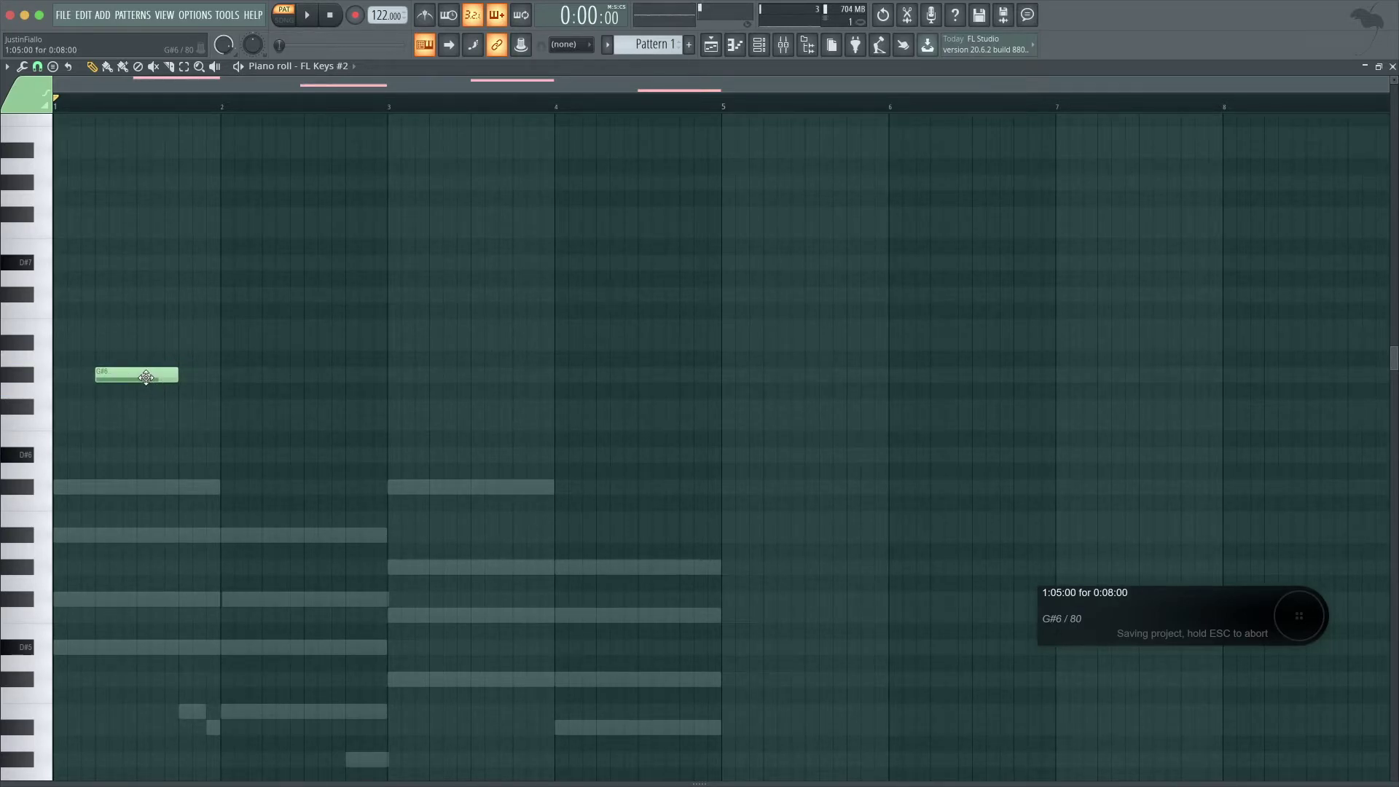
drag(176, 373, 135, 383)
click(144, 327)
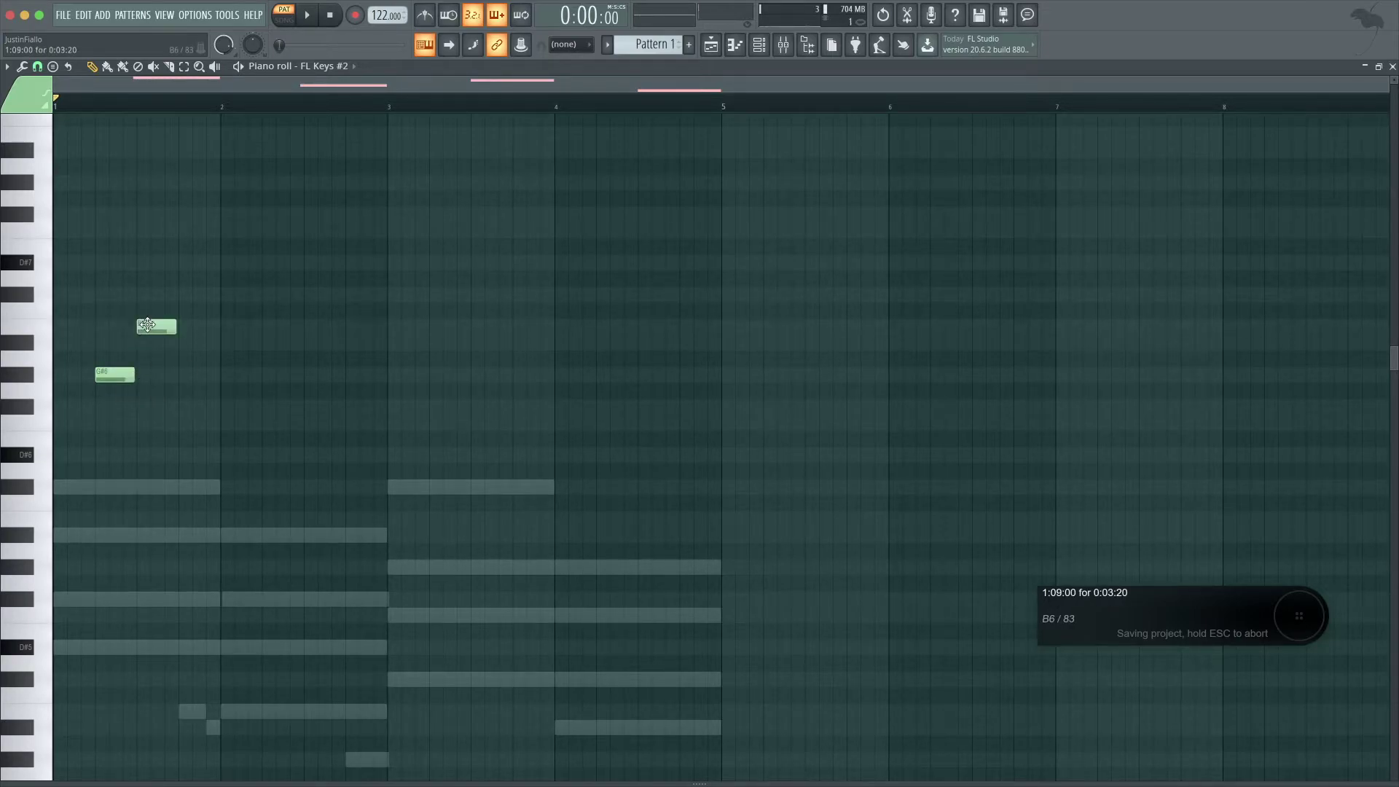
drag(150, 325, 176, 330)
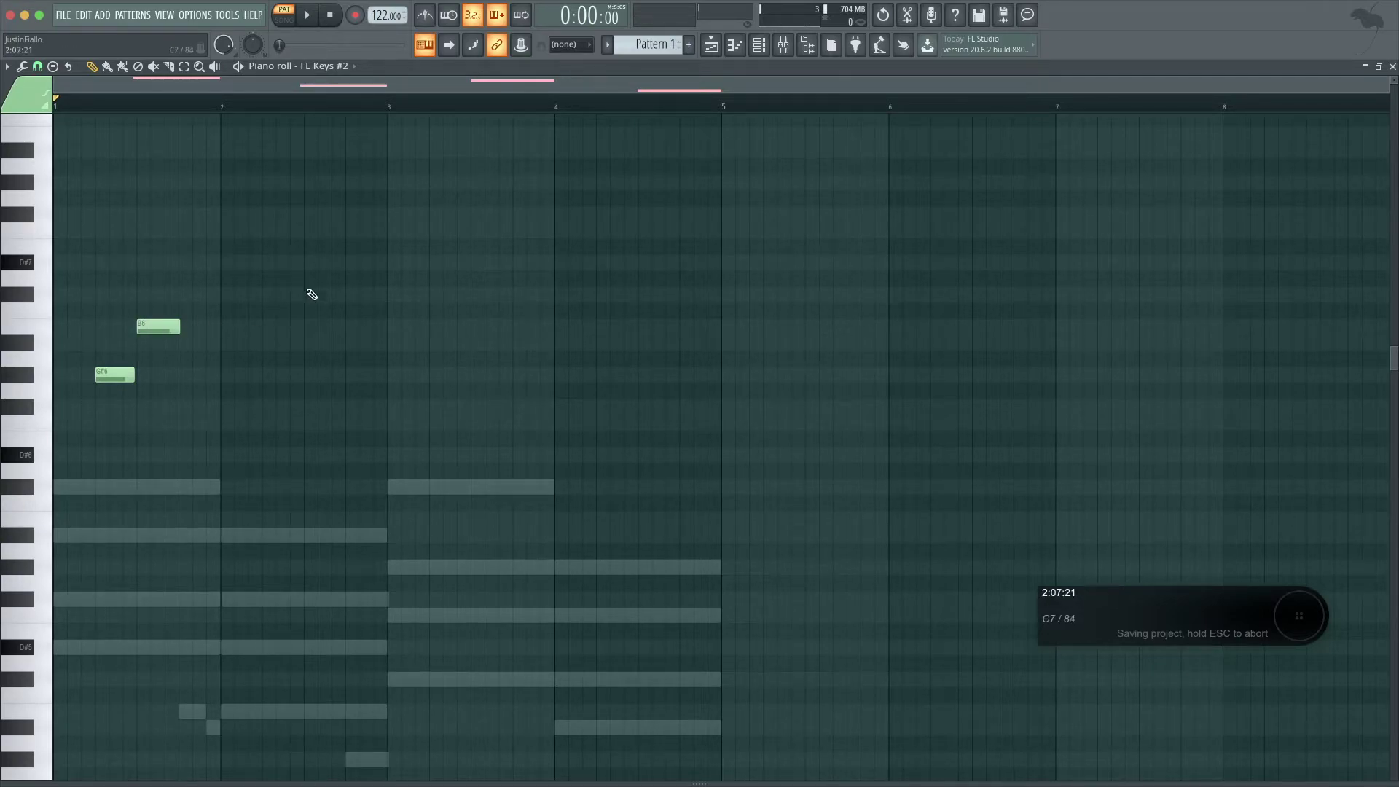
click(180, 405)
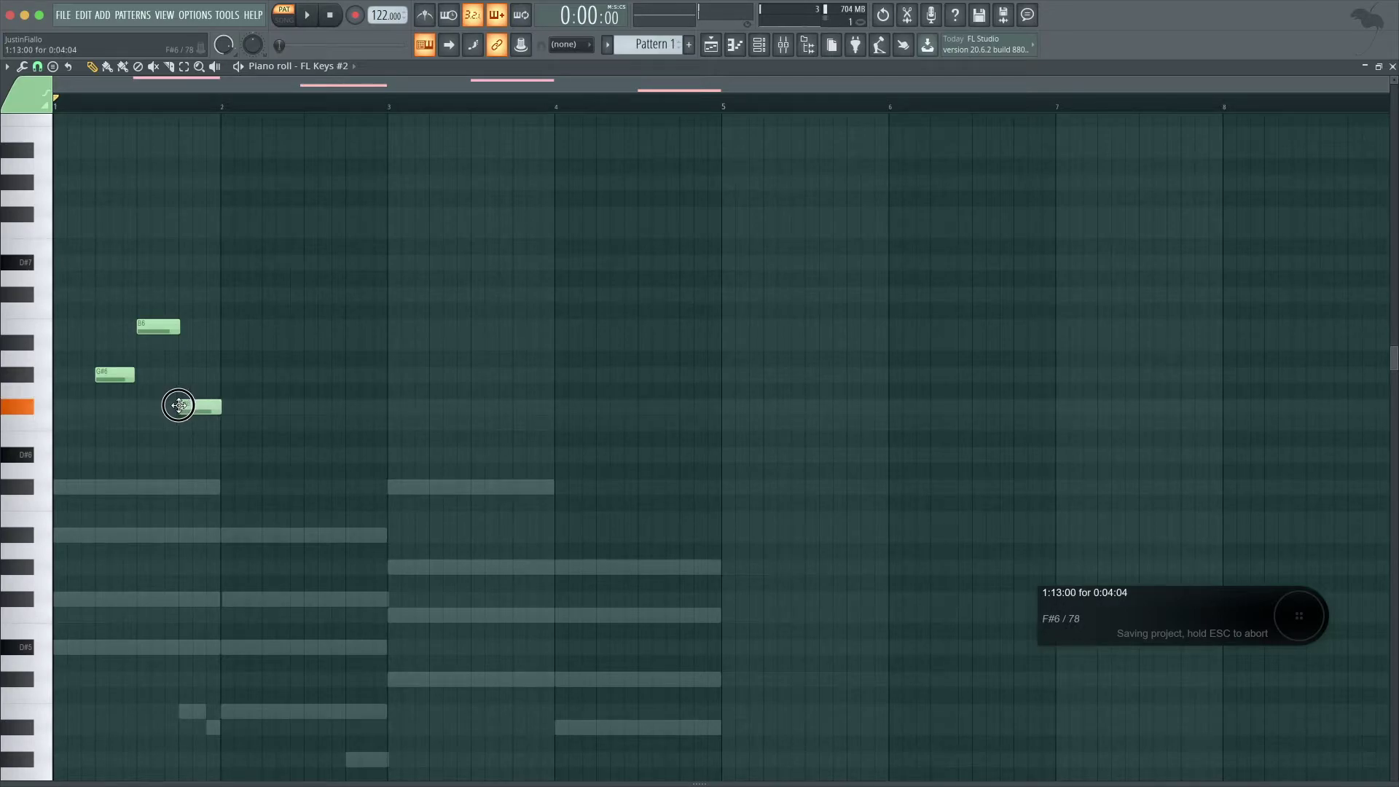
key(space)
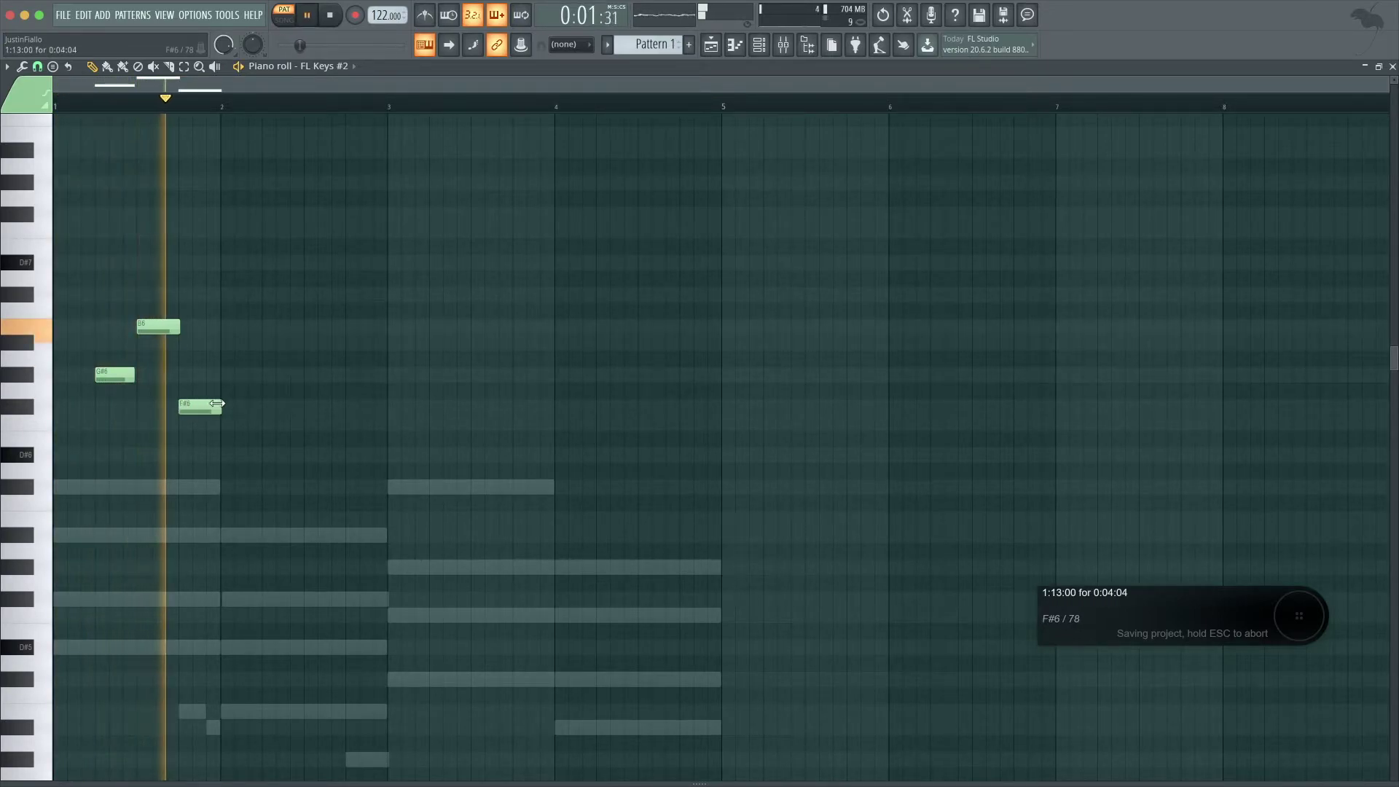
key(space)
- Add quarter-bar notes G#6, B6 and A#6 on beats 2, 3 and 4 of bar 2, and play them back
click(269, 374)
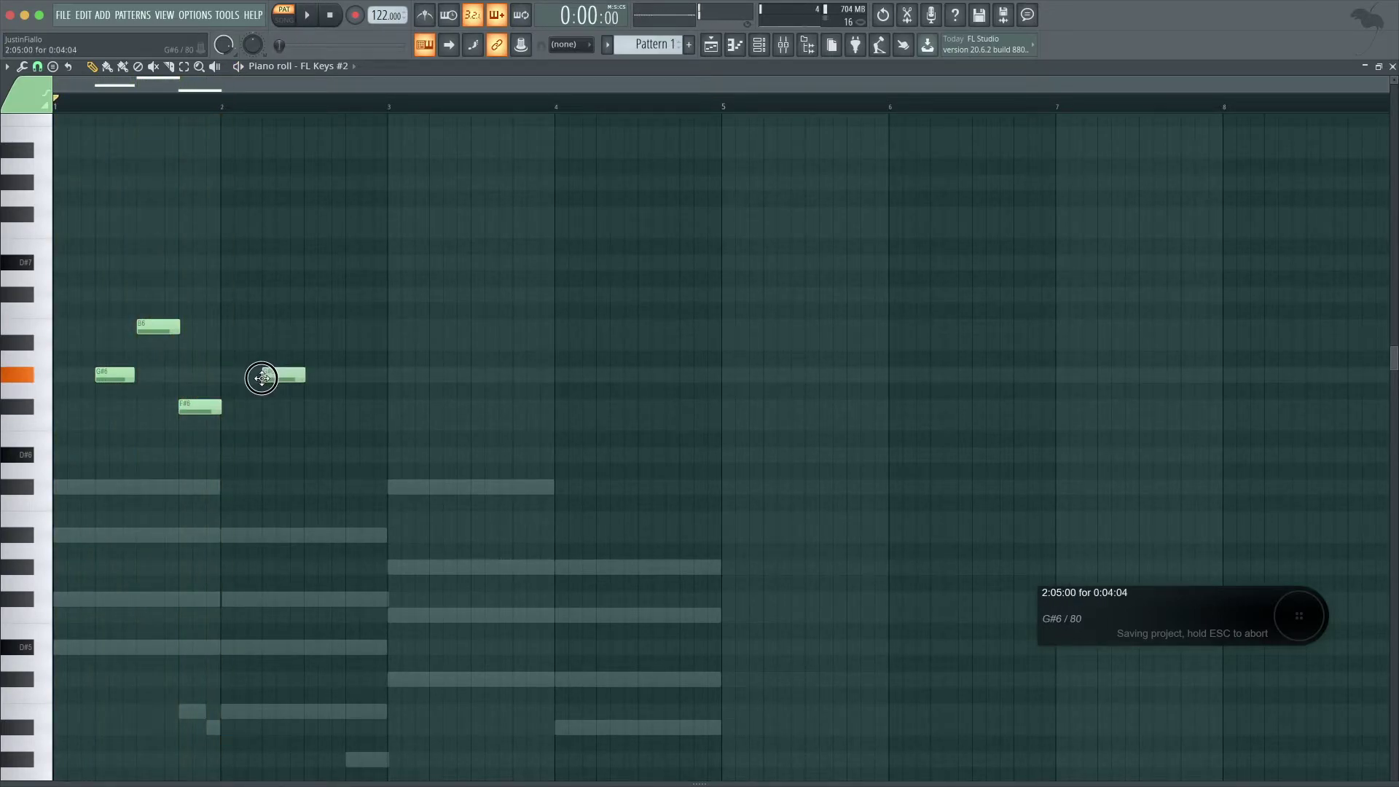
click(309, 327)
click(351, 343)
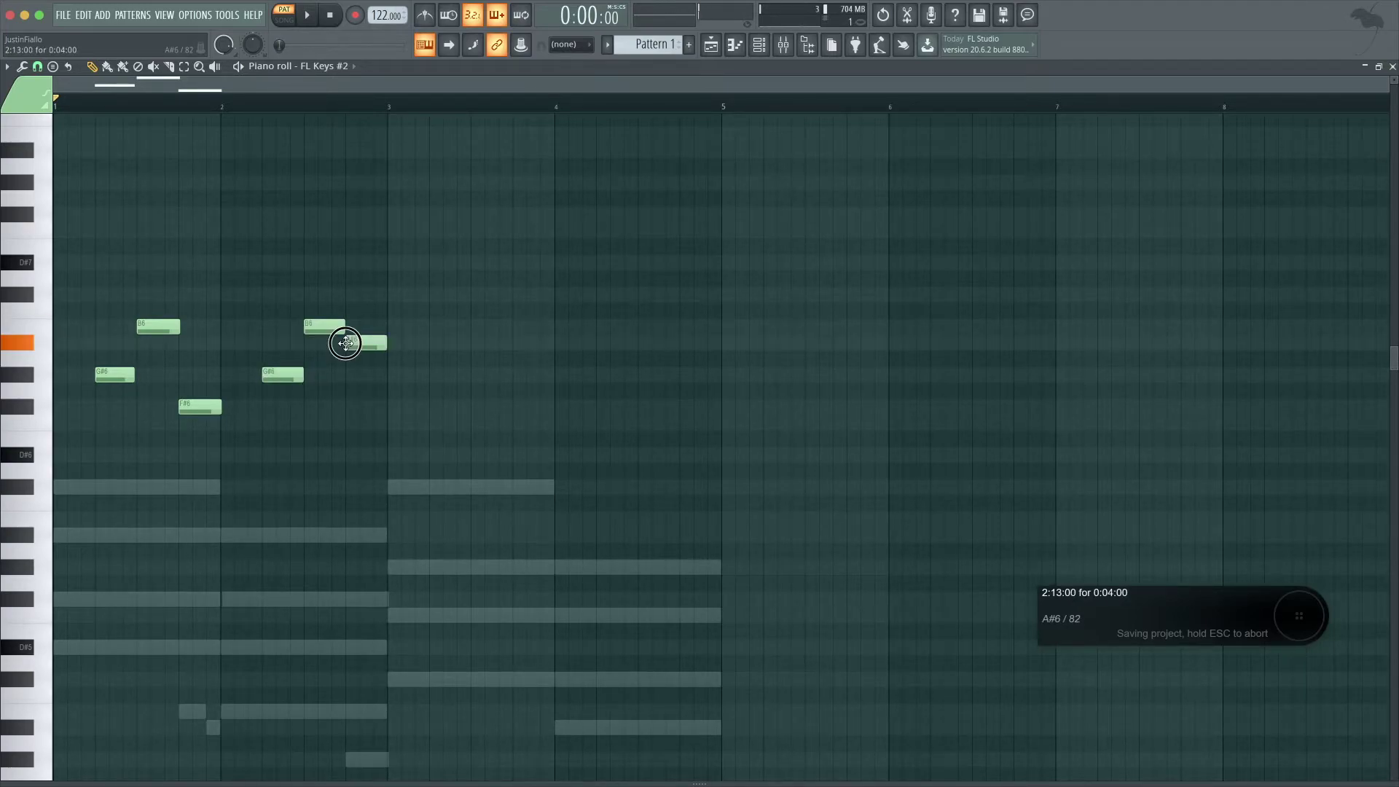
key(space)
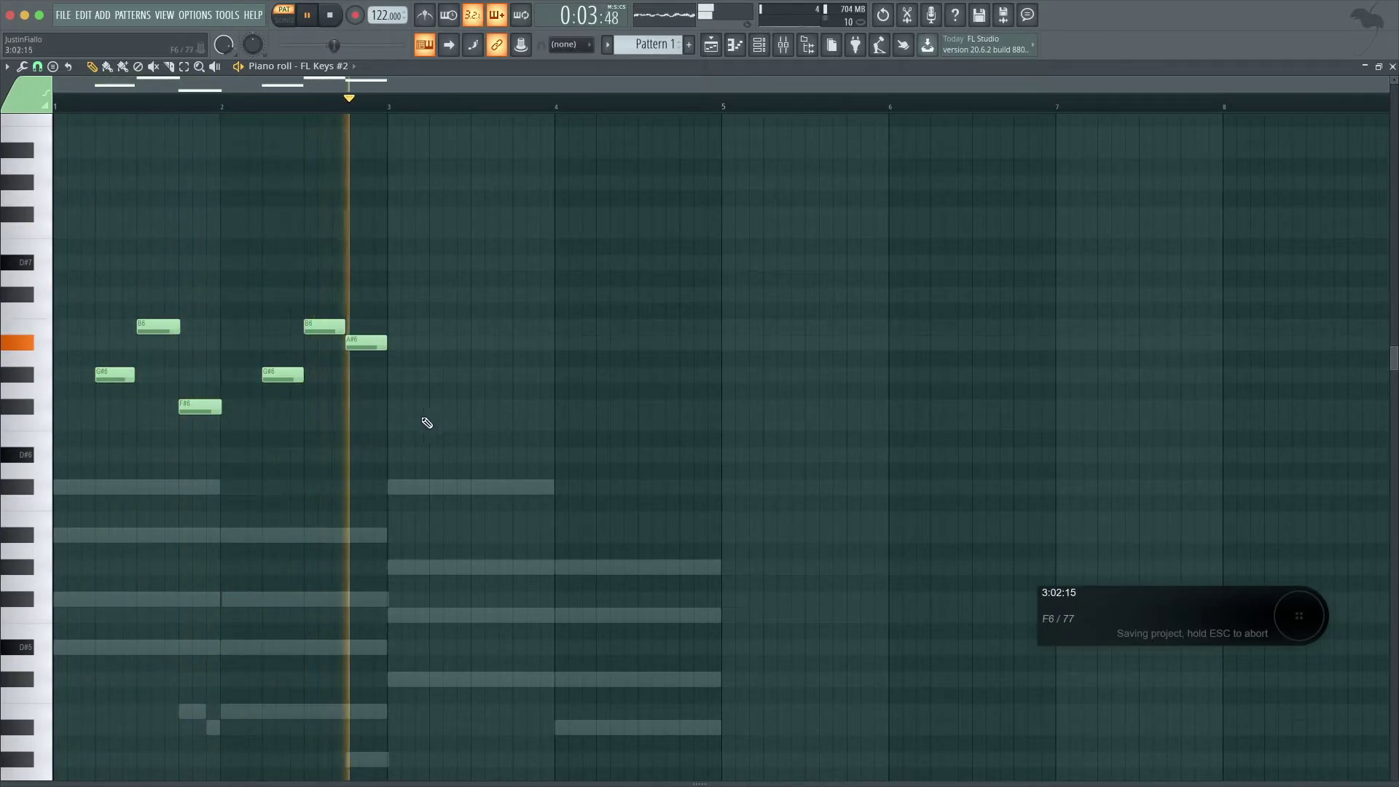
key(space)
- Add G#6 and A#6 on beats 2 and 3 of bar 3, plus G#6 and F#6 on beats 1 and 2 of bar 4, and play back
click(433, 374)
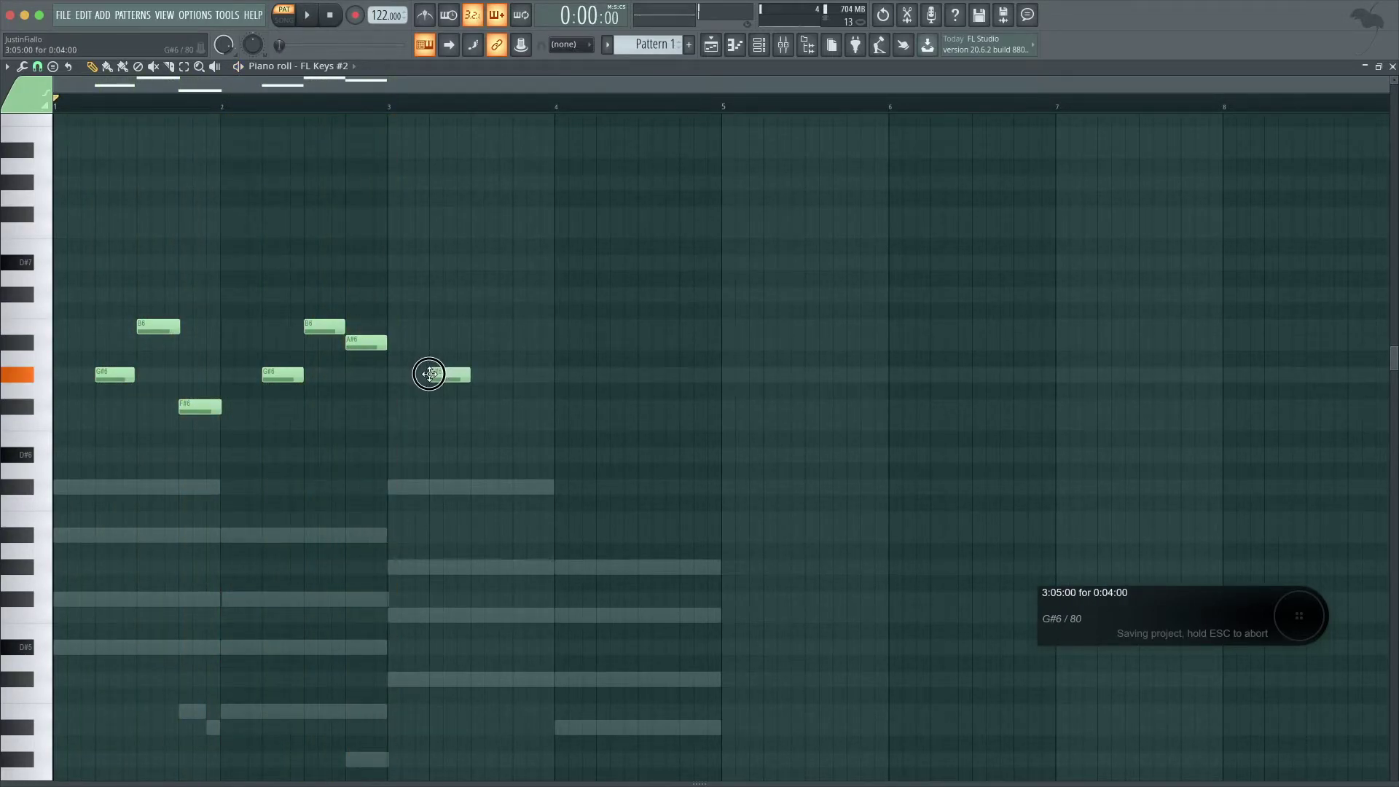
click(481, 342)
click(558, 374)
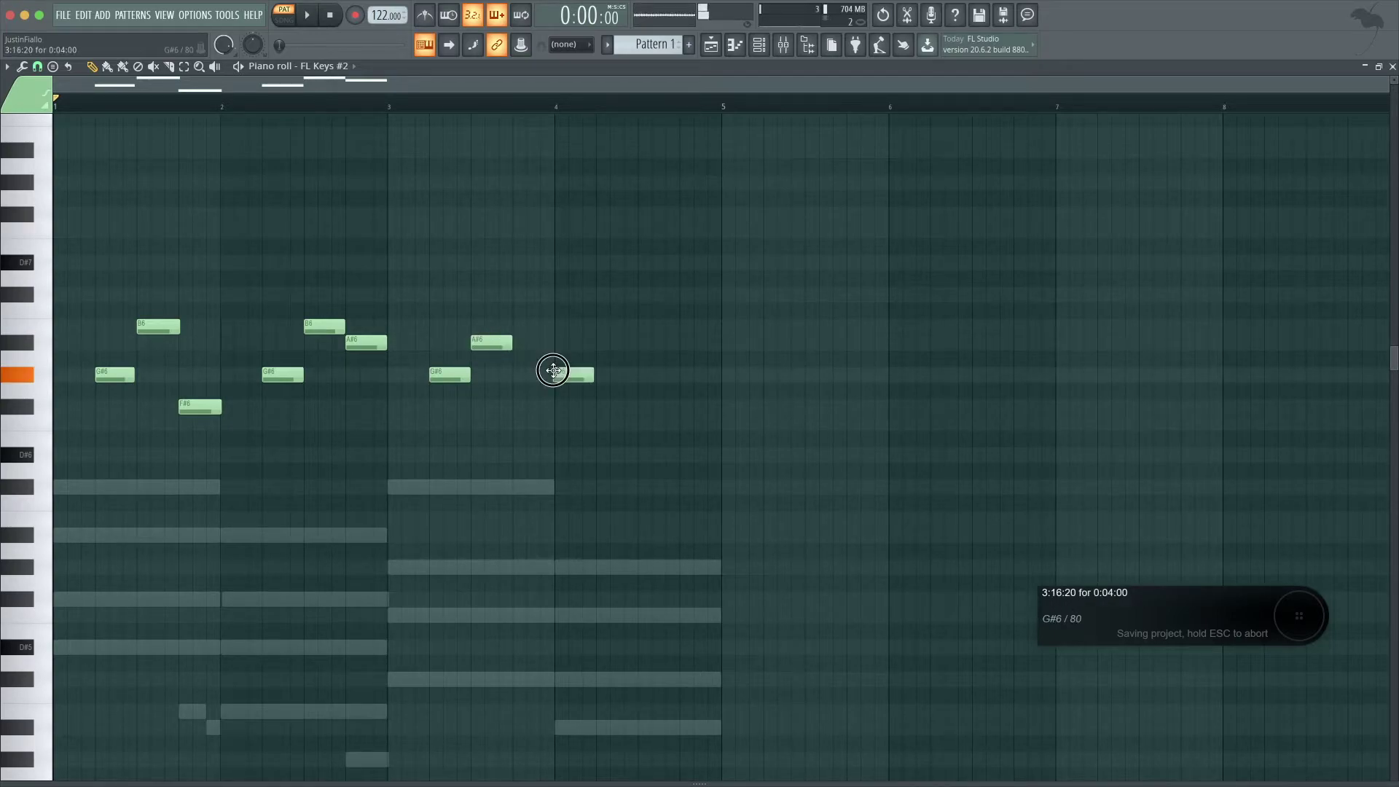
click(601, 405)
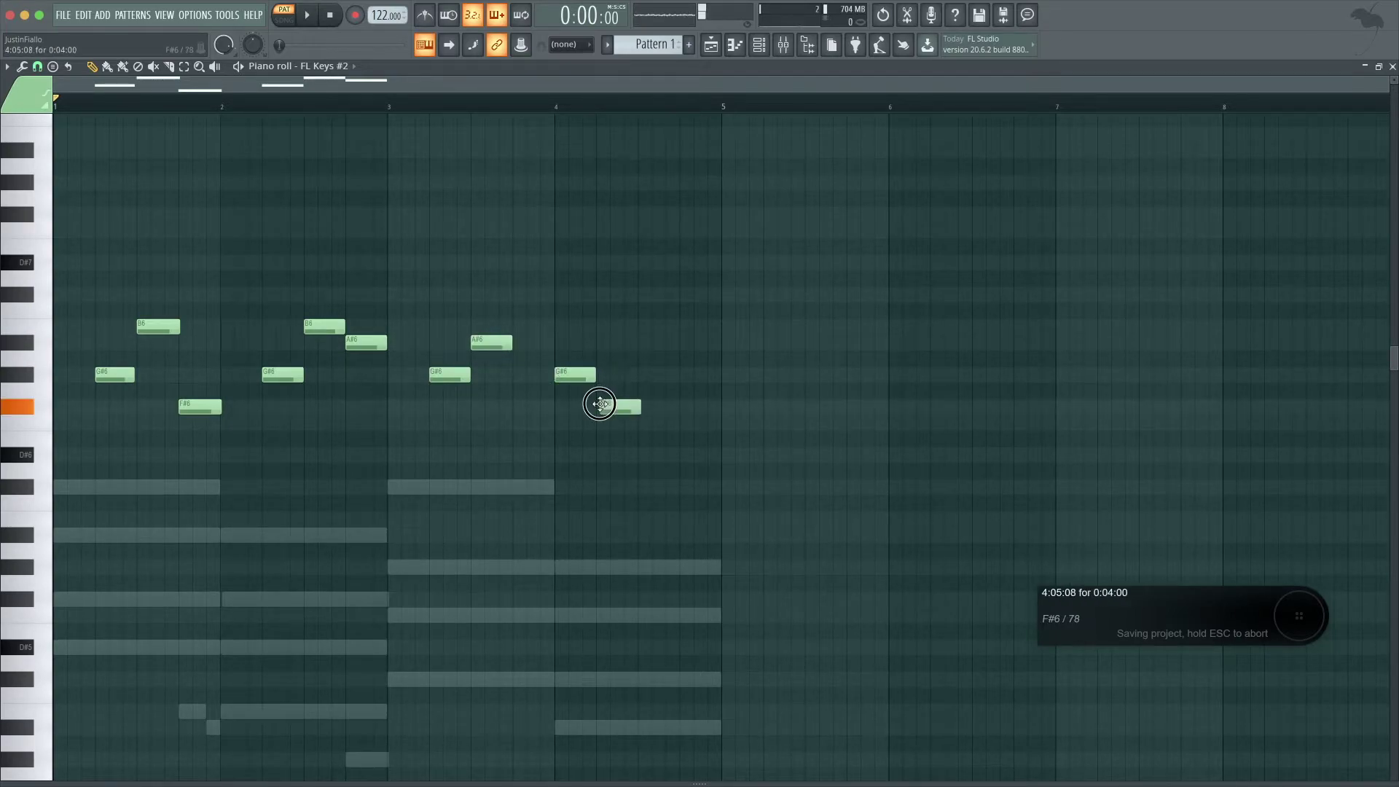
key(space)
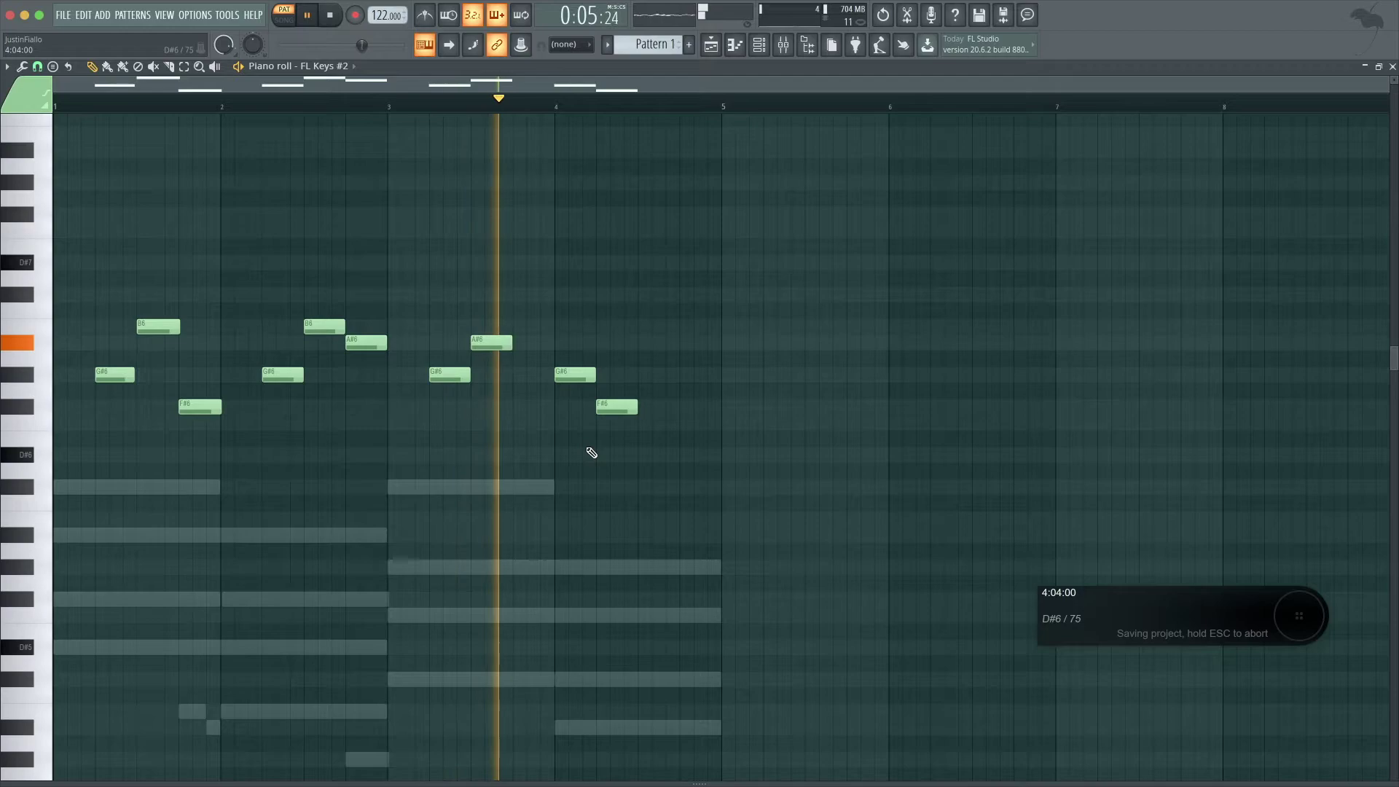
key(space)
drag(518, 327, 518, 359)
click(516, 341)
right_click(516, 341)
right_click(521, 358)
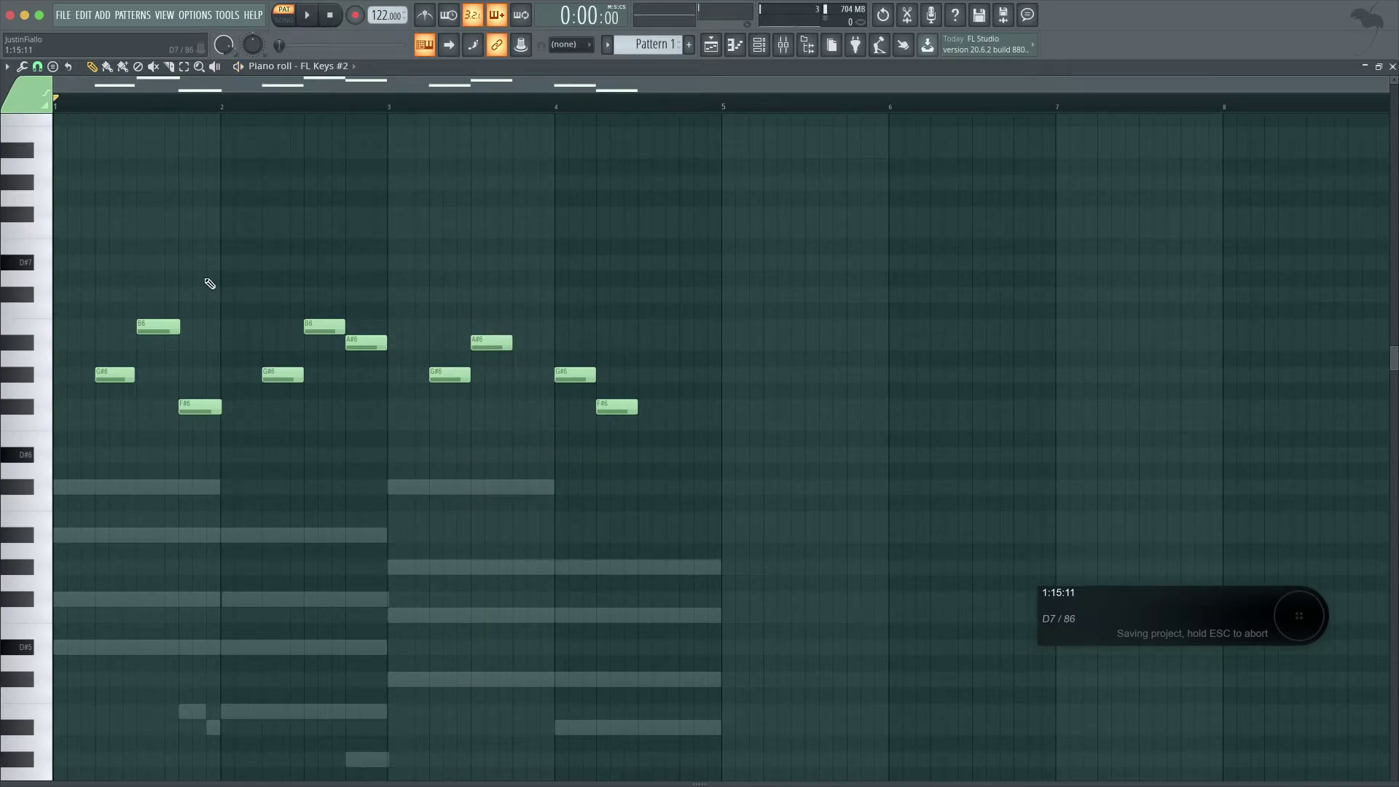
- Finish bar 3 with B6 on beat 3 and A#6 on beat 4, and play back the pattern
key(space)
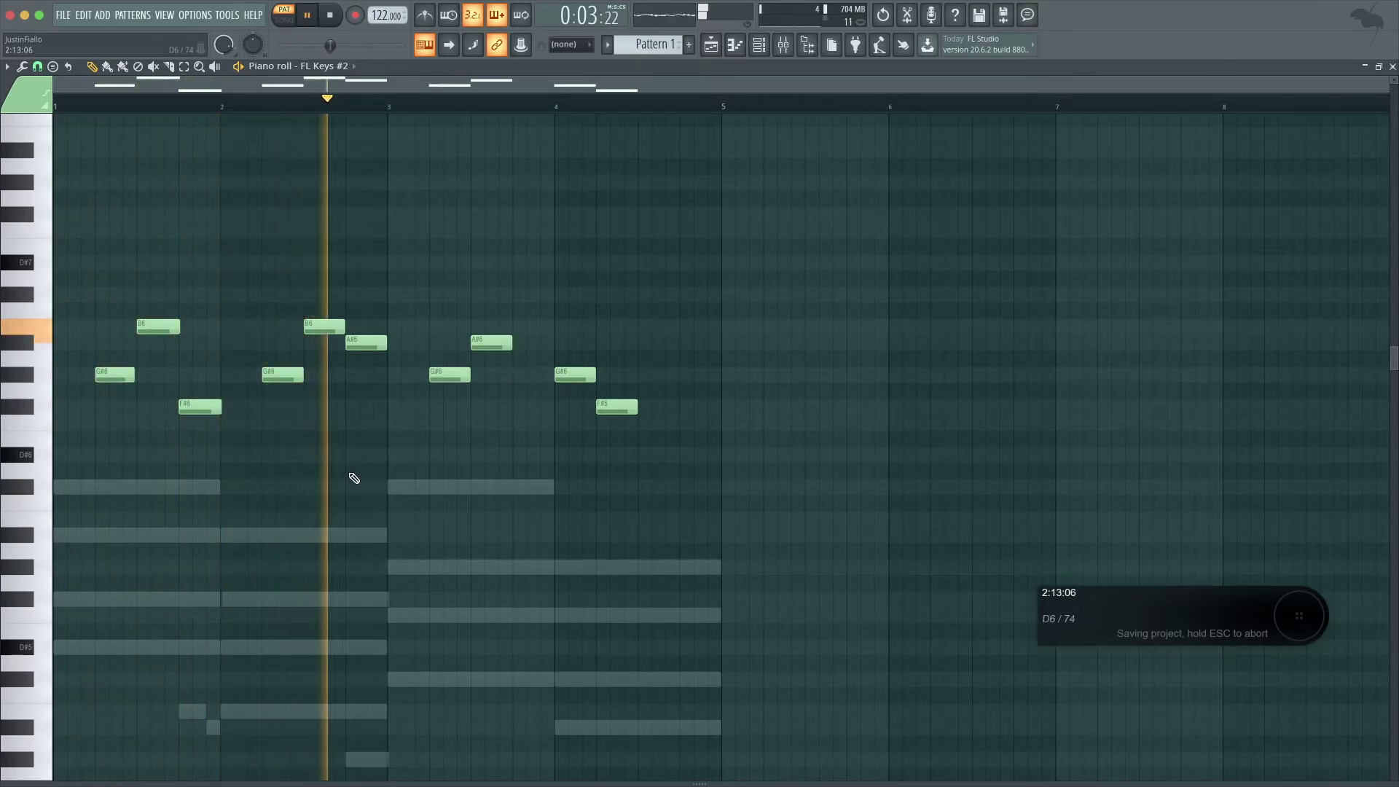
key(space)
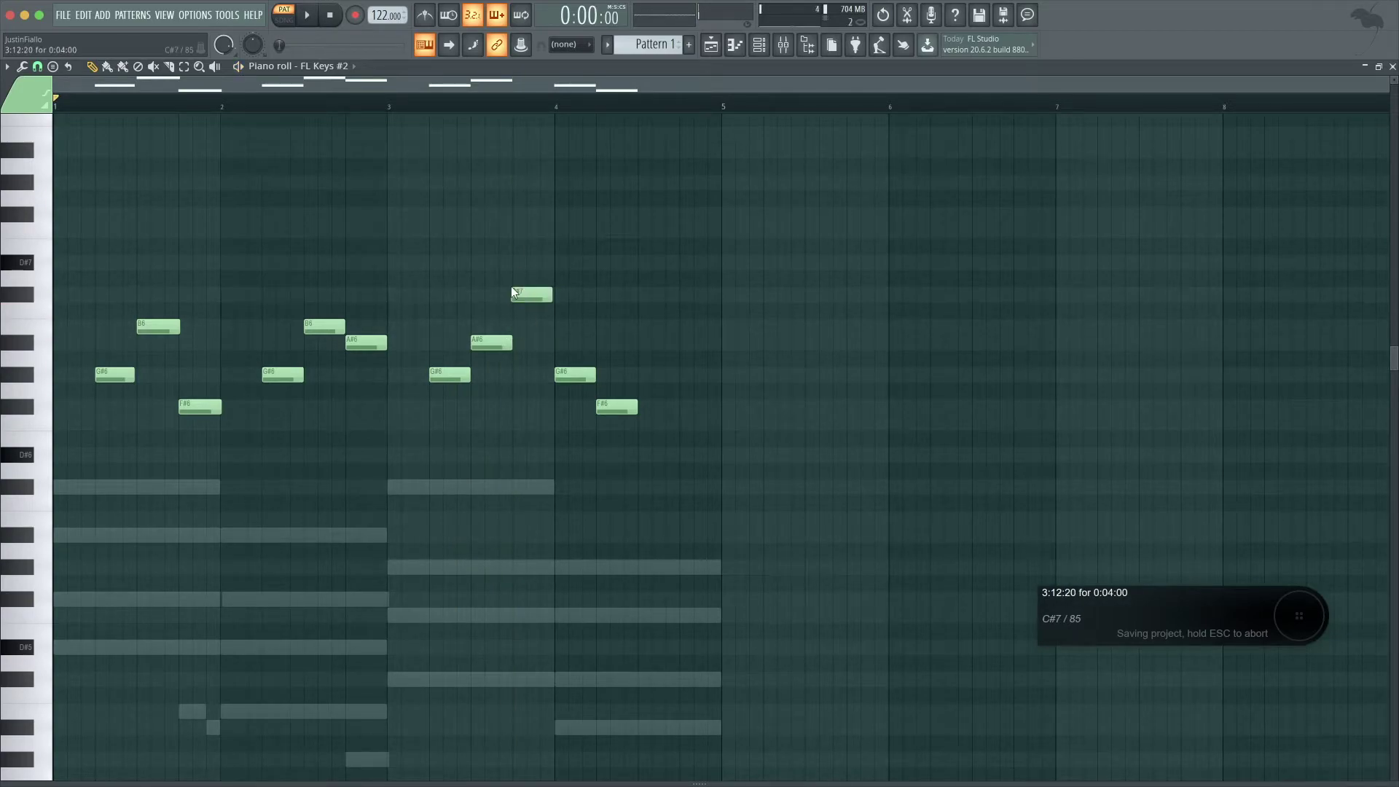
click(515, 326)
drag(530, 328, 532, 328)
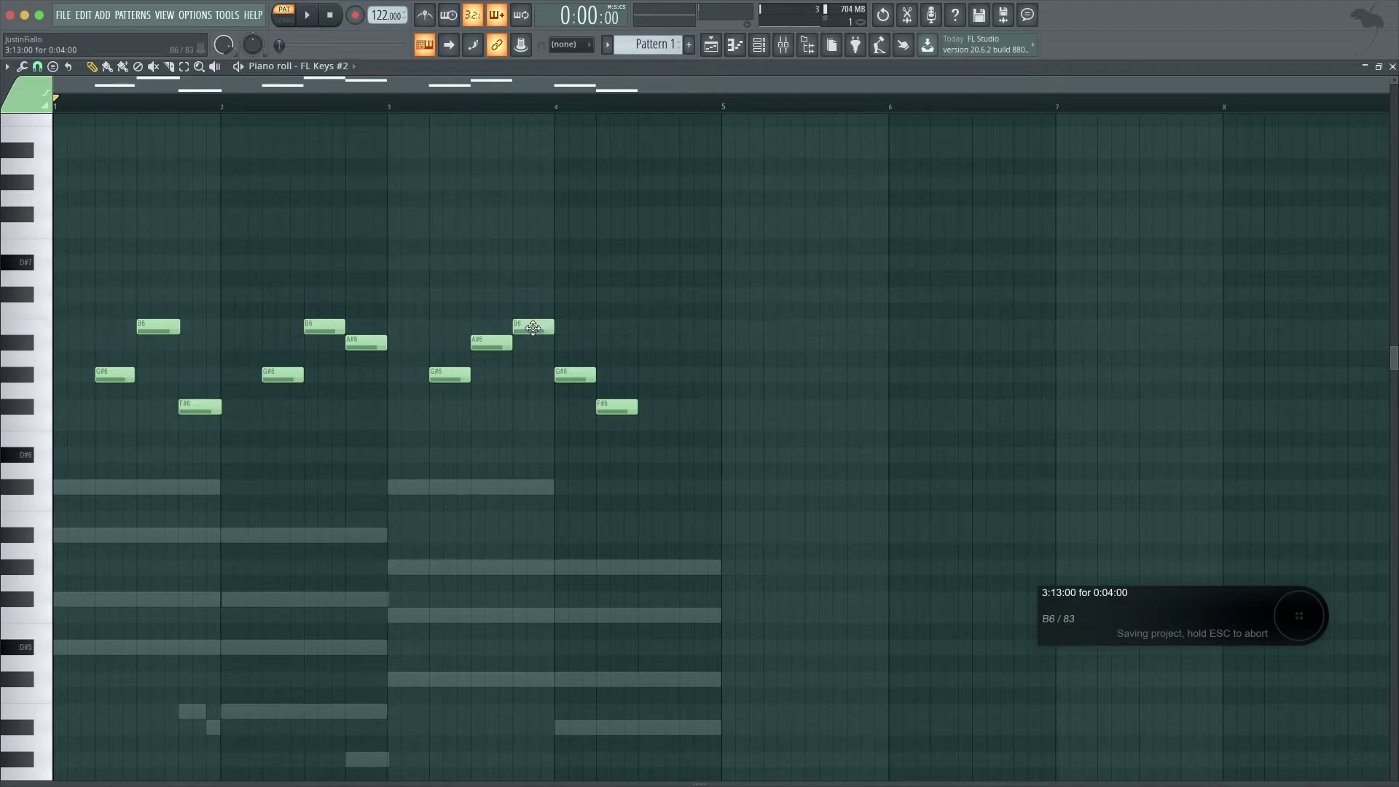
mouse_move(488, 349)
mouse_down()
mouse_move(528, 328)
mouse_move(488, 336)
mouse_up()
click(522, 343)
key(space)
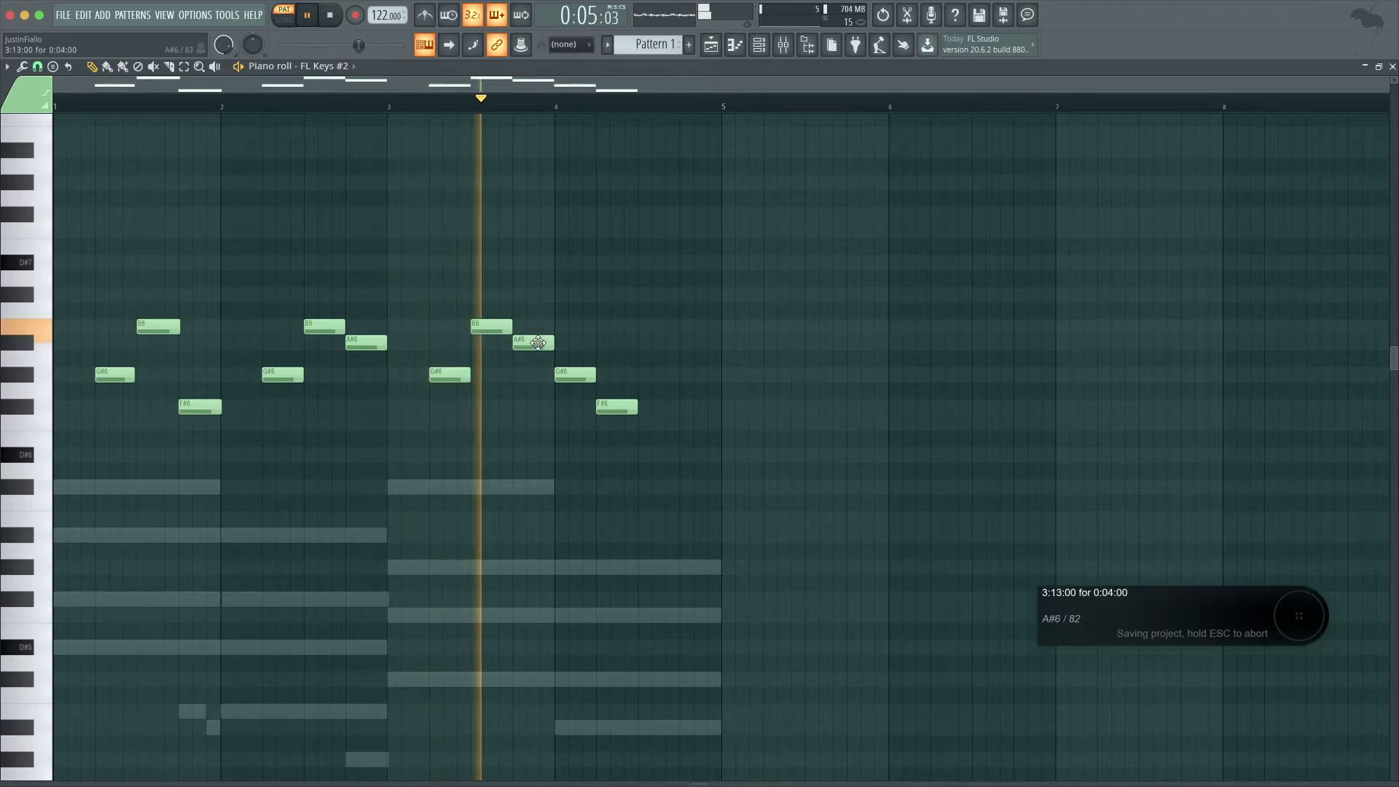
key(space)
- Complete bar 4 with G#6 on beat 3 and A#6 on beat 4, and play back the melody
click(641, 375)
click(685, 328)
drag(685, 329, 679, 345)
key(space)
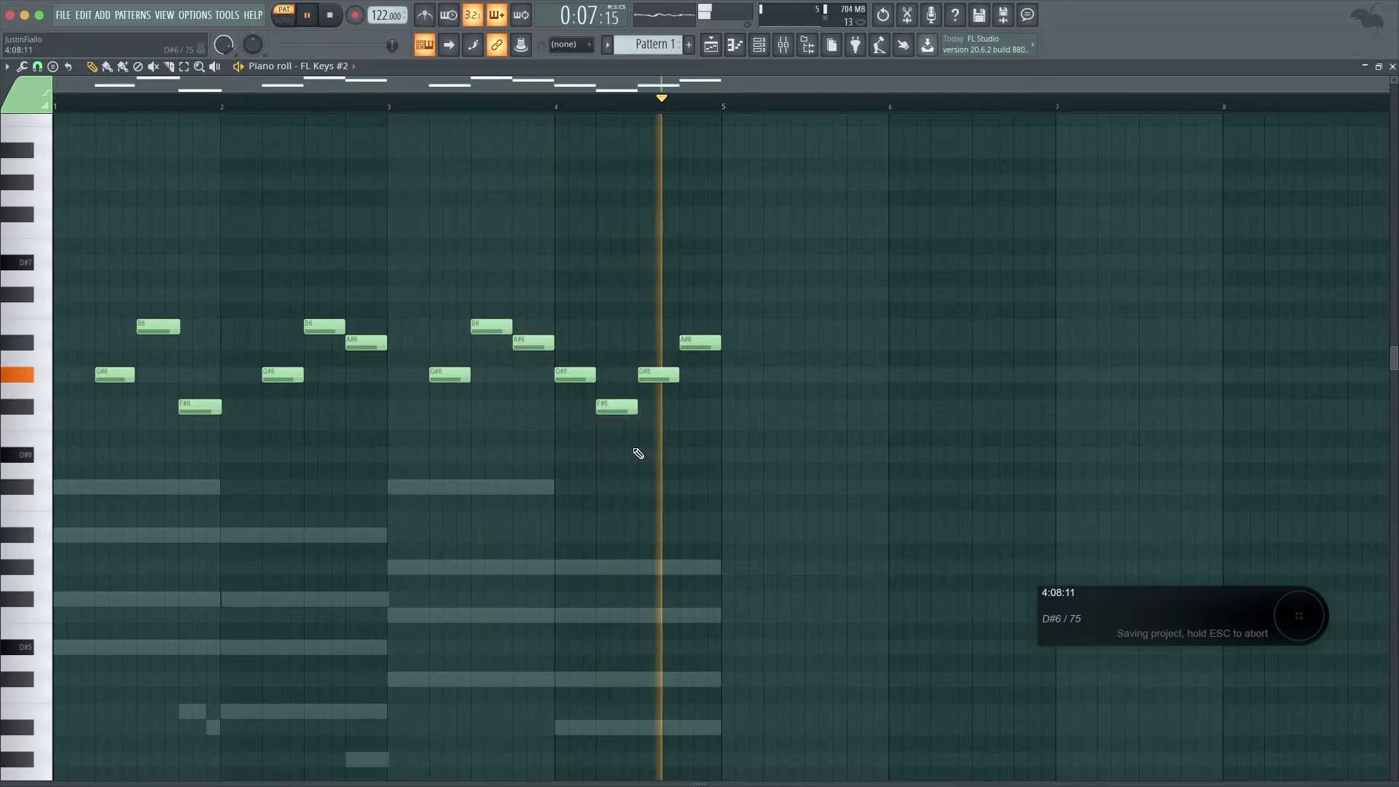
key(space)
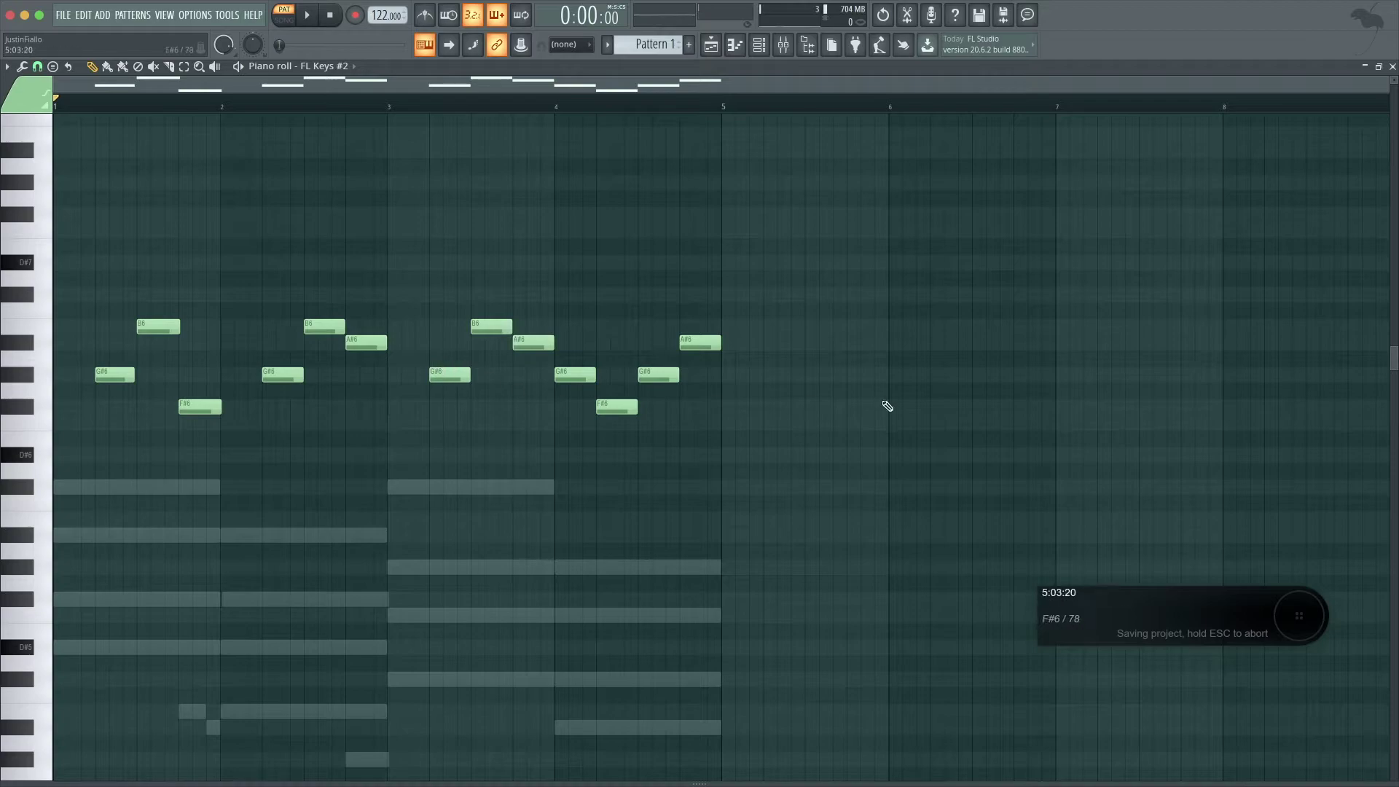
- Duplicate all FL Keys #2 melody notes and all FL Keys notes after their four-bar originals
drag(108, 305, 743, 547)
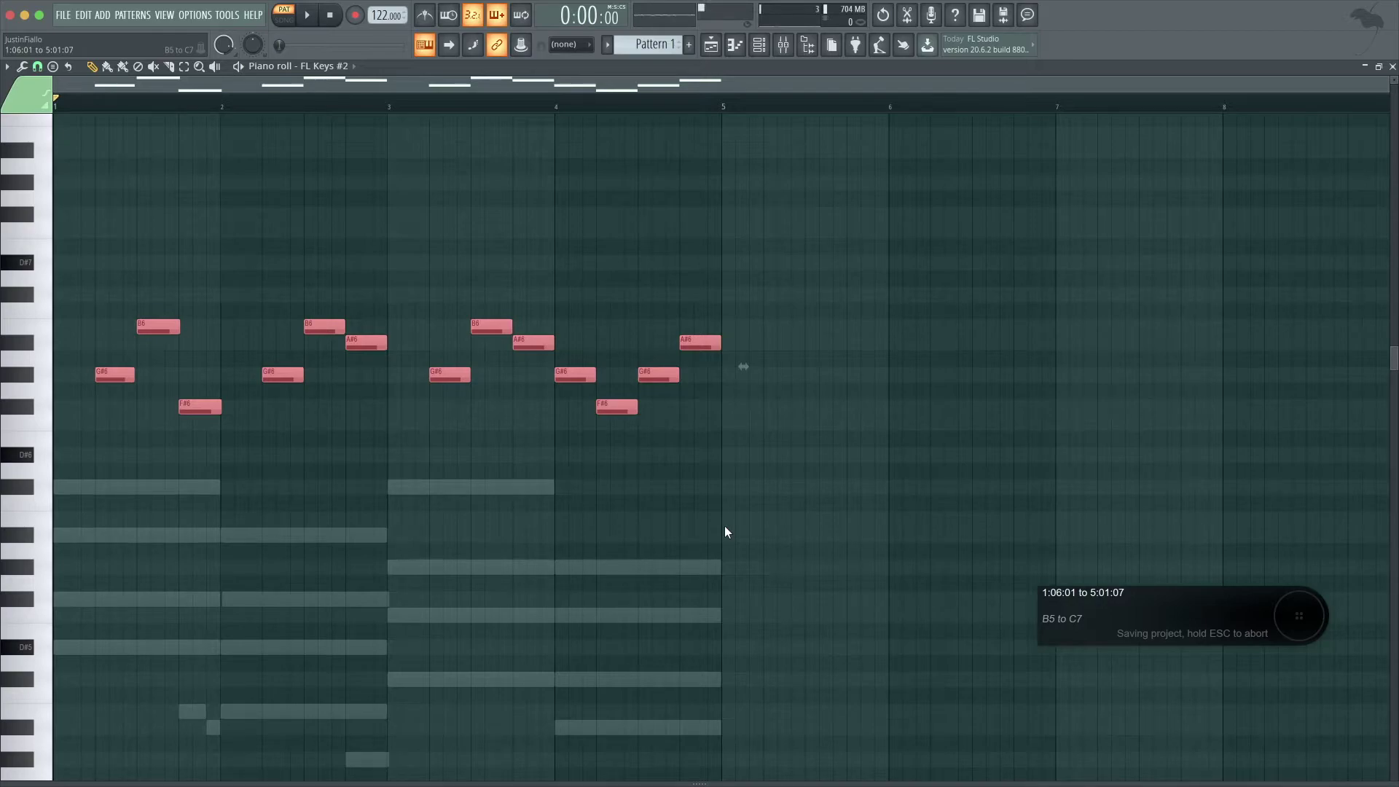
key(ctrl+b)
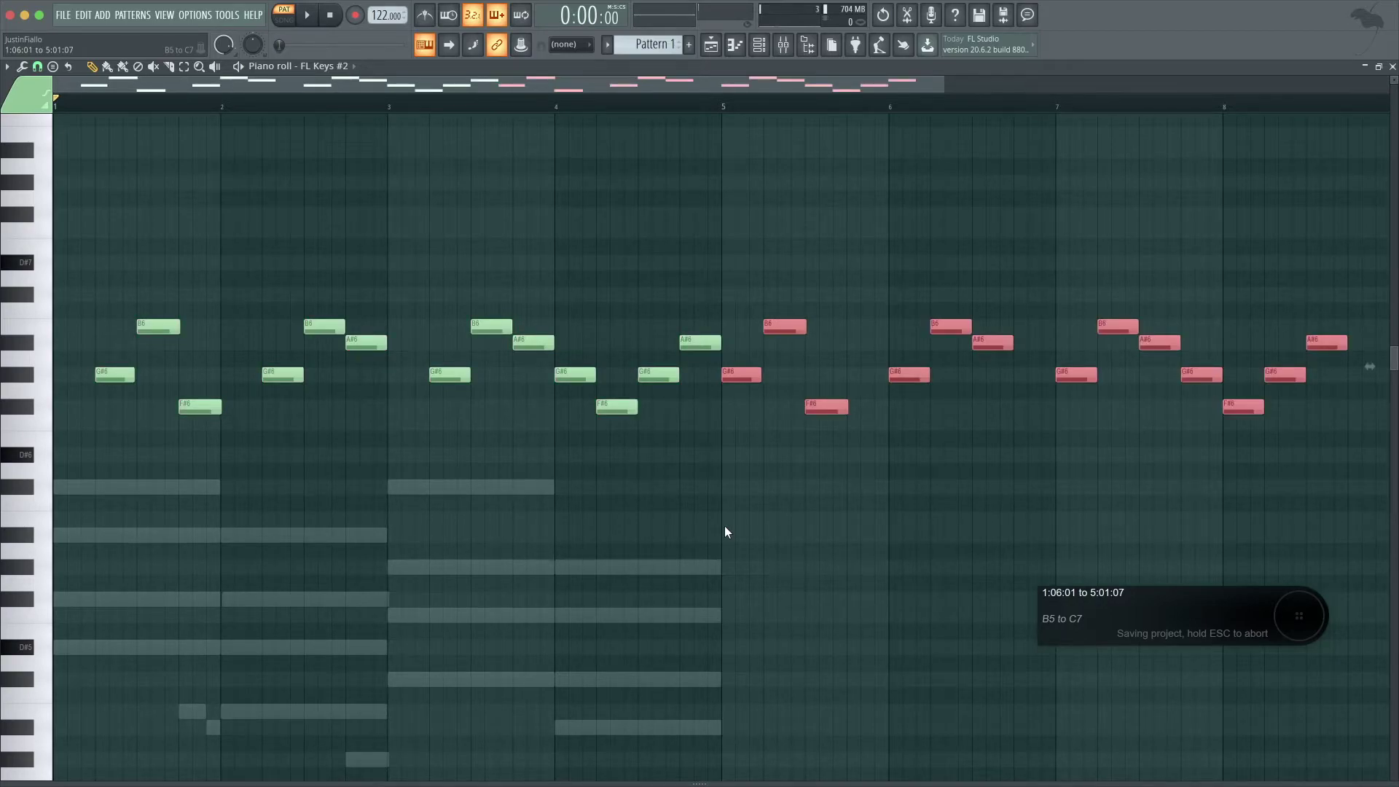
double_click(433, 488)
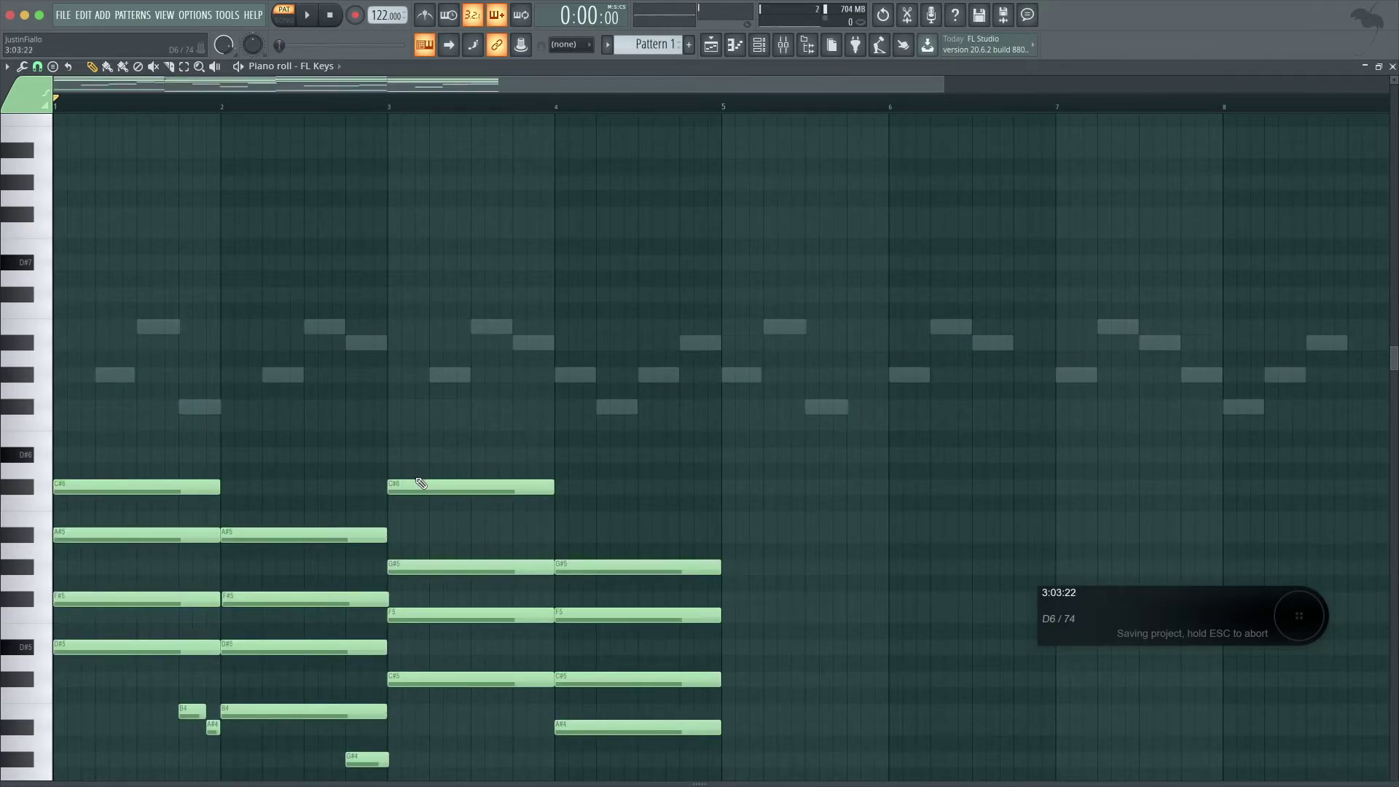
drag(101, 433, 827, 780)
drag(741, 779, 731, 779)
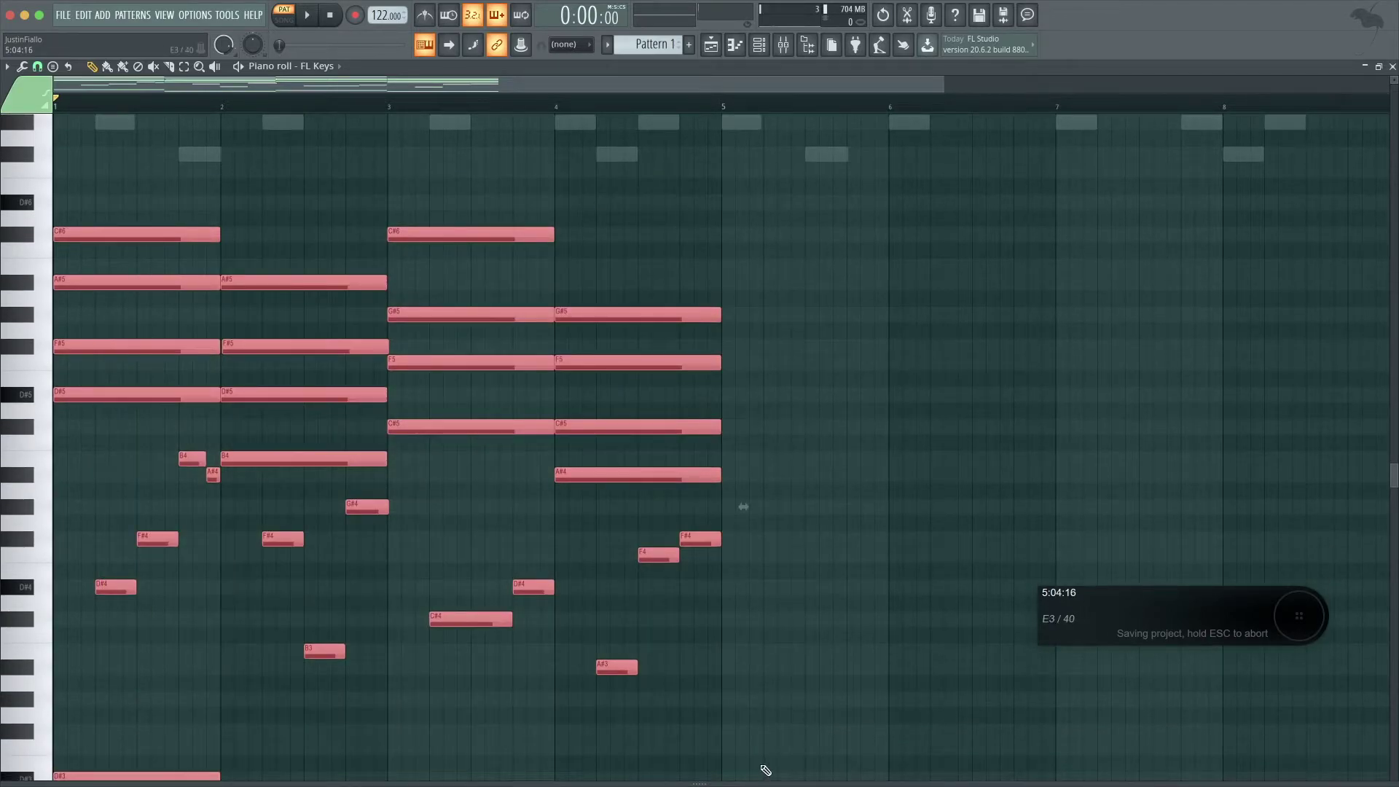
key(ctrl+b)
- Return to the FL Keys #2 notes, set a time selection over bars 5 to 8, play it back and save the project
double_click(842, 152)
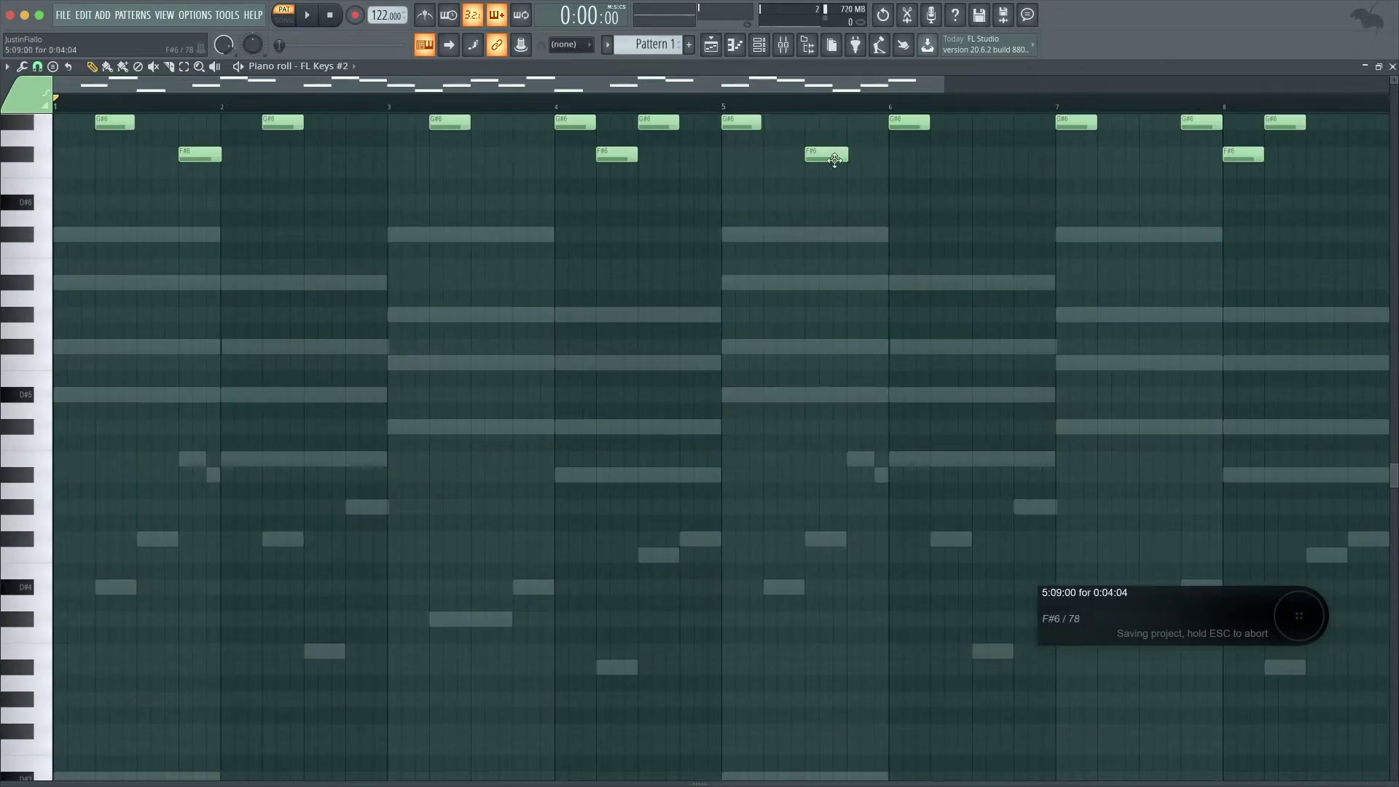
scroll(781, 262, up, 10)
drag(759, 79, 1071, 162)
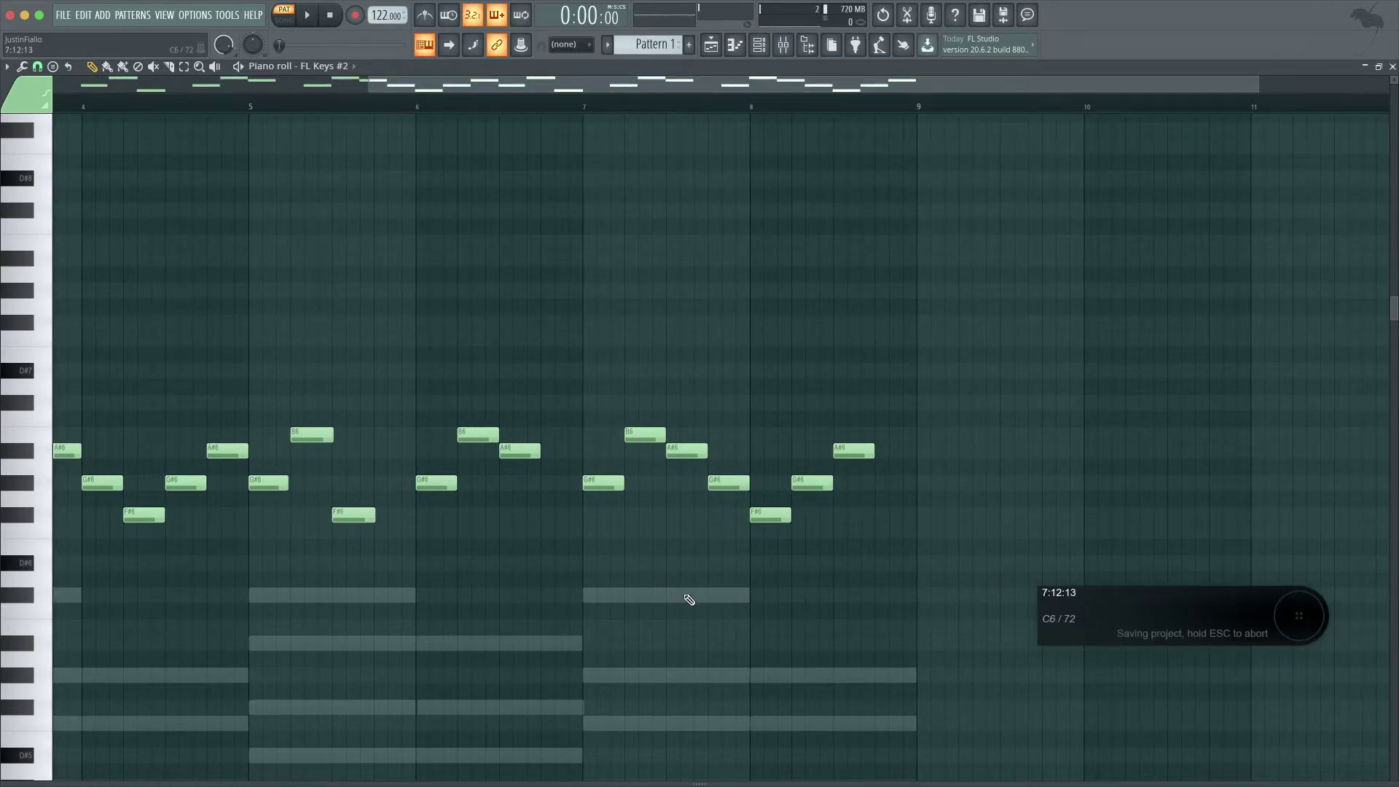
drag(255, 110, 919, 218)
click(570, 270)
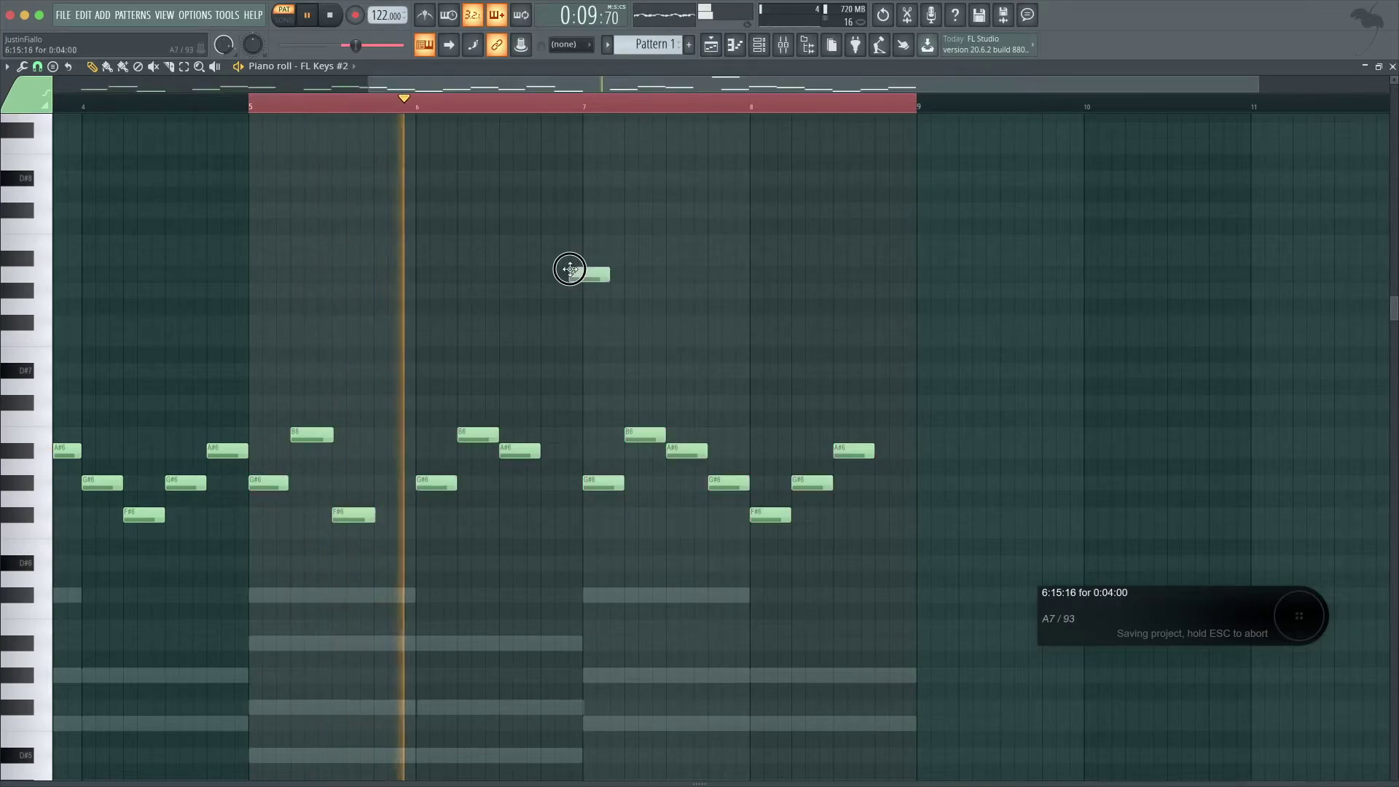
right_click(571, 271)
key(space)
key(space)
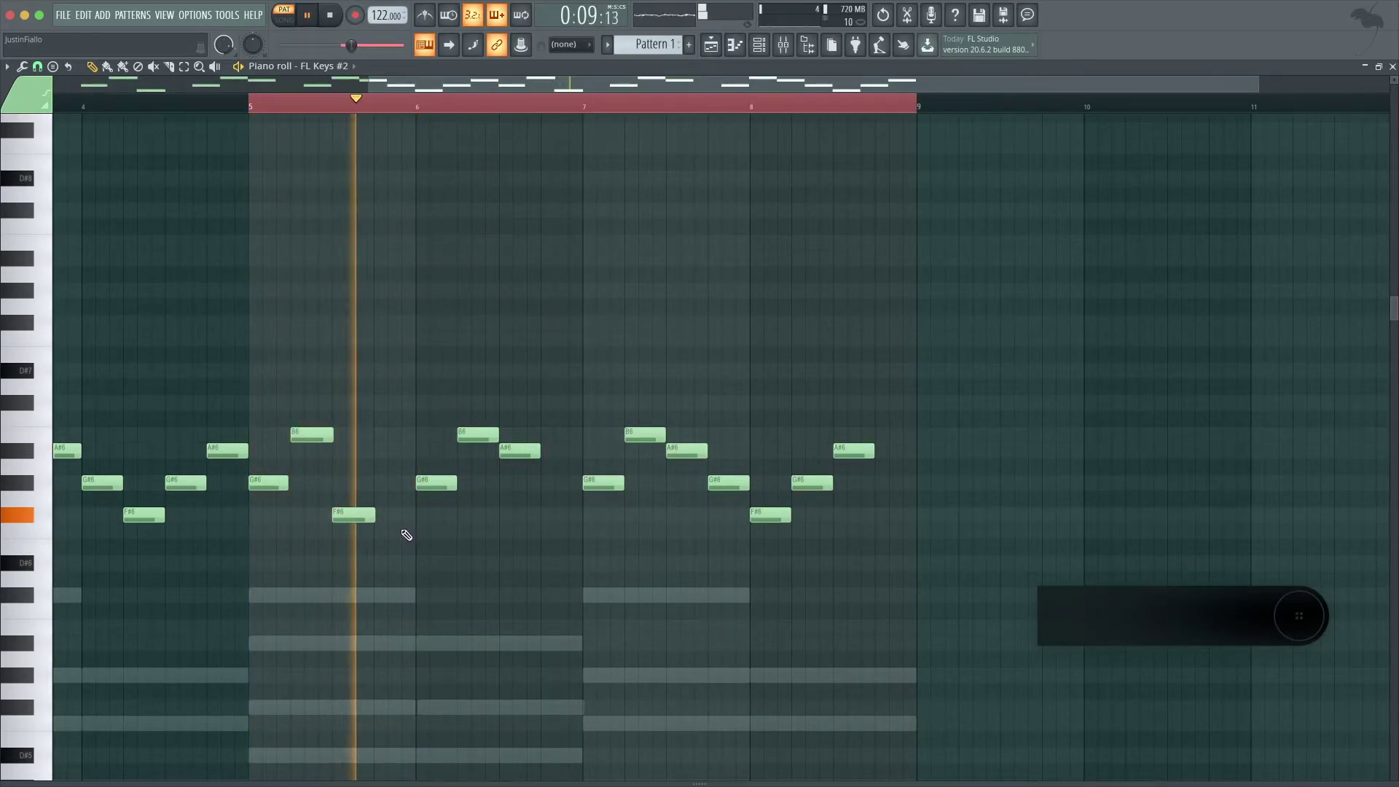
key(space)
key(ctrl+s)
- Shift the duplicated FL Keys #2 notes a quarter bar later to align with bars 5 to 8, and play them back
drag(281, 397, 880, 614)
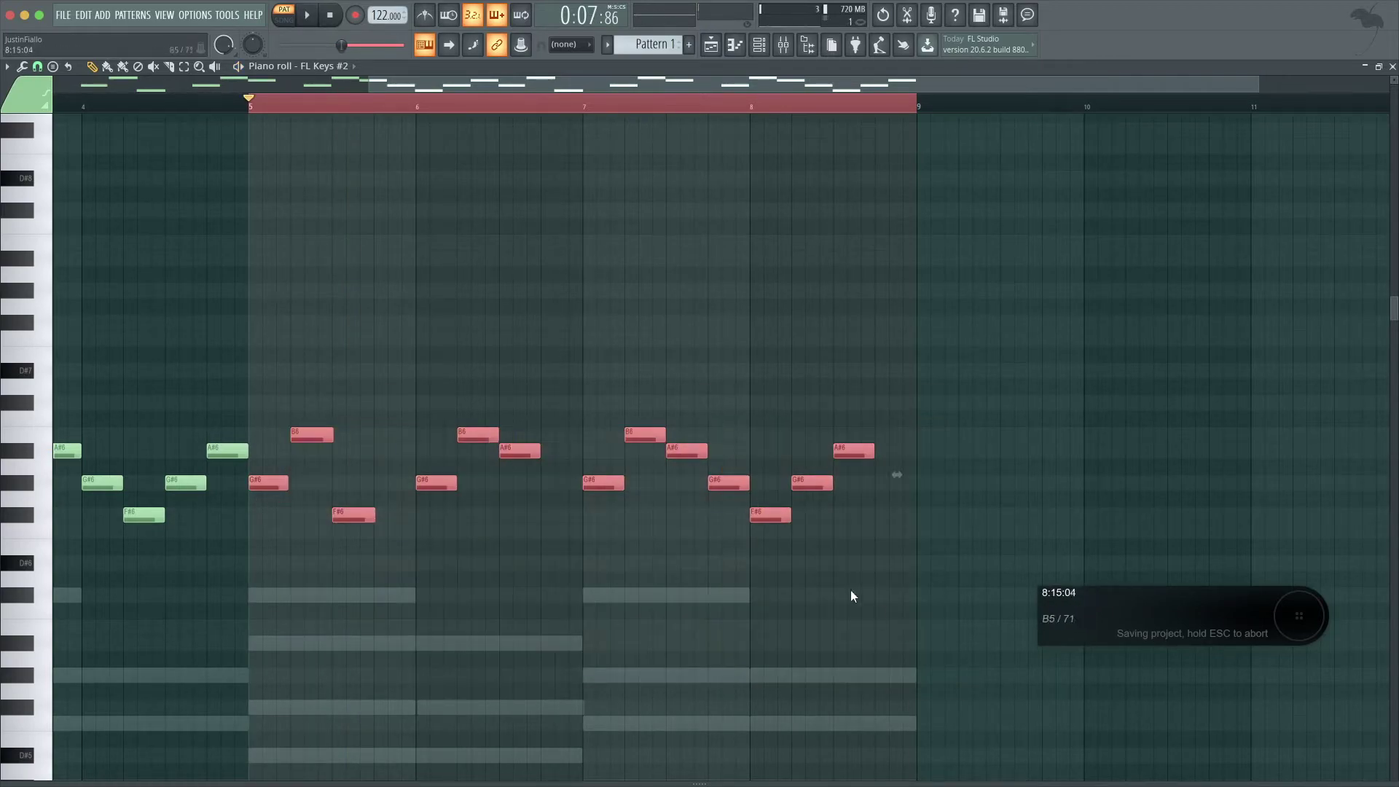
drag(593, 481, 636, 479)
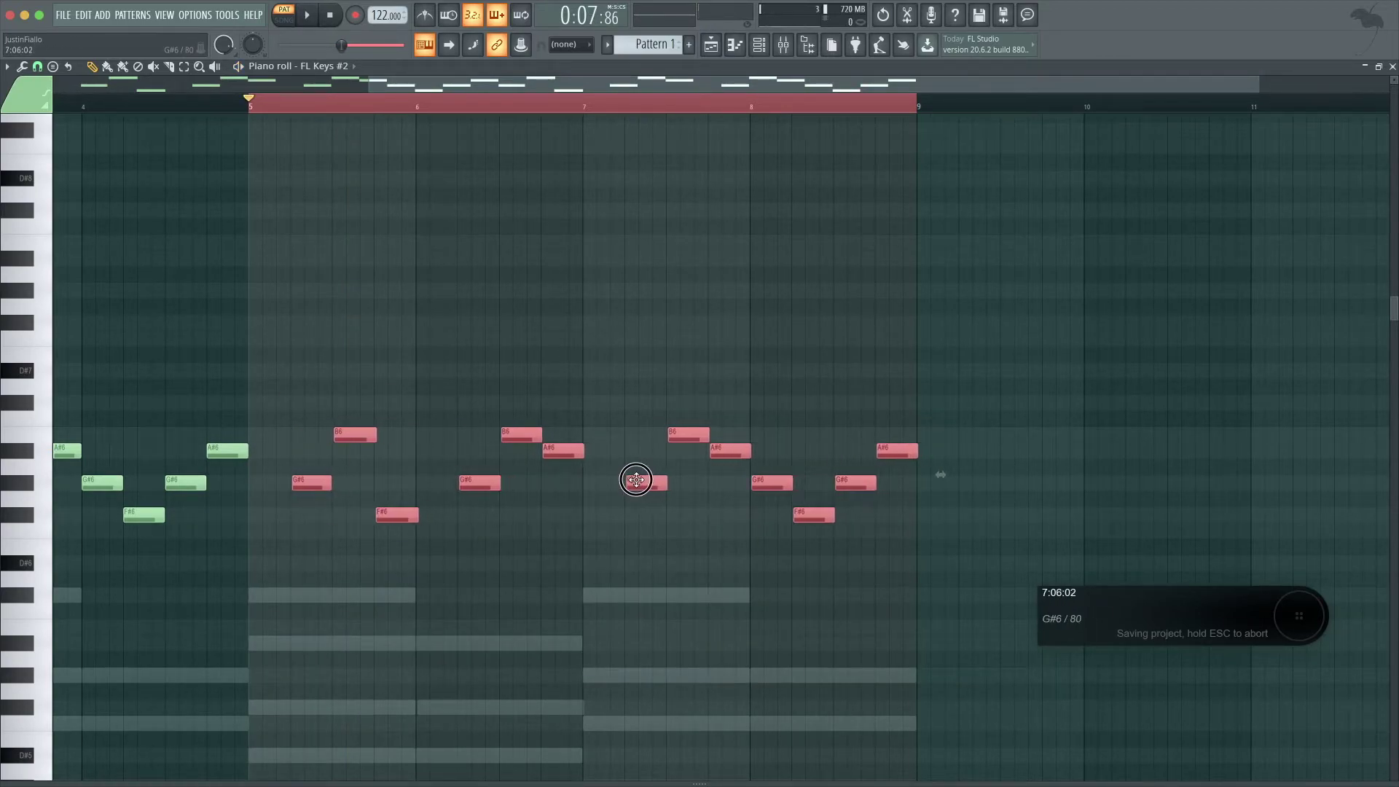
click(614, 329)
key(space)
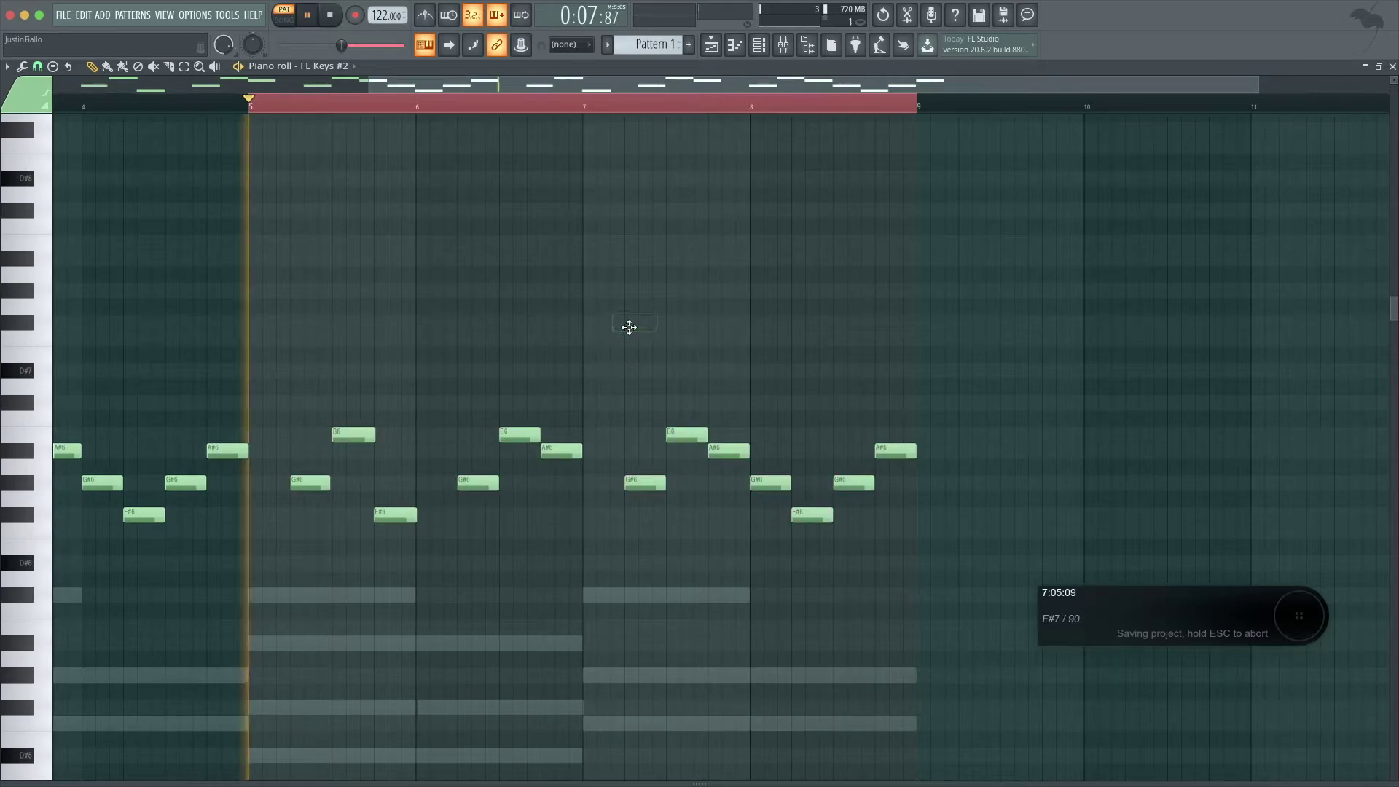
- Rework bar 7 of the melody to B6, A#6 and F#6 on beats 2, 3 and 4, and play back bars 5 to 8
key(space)
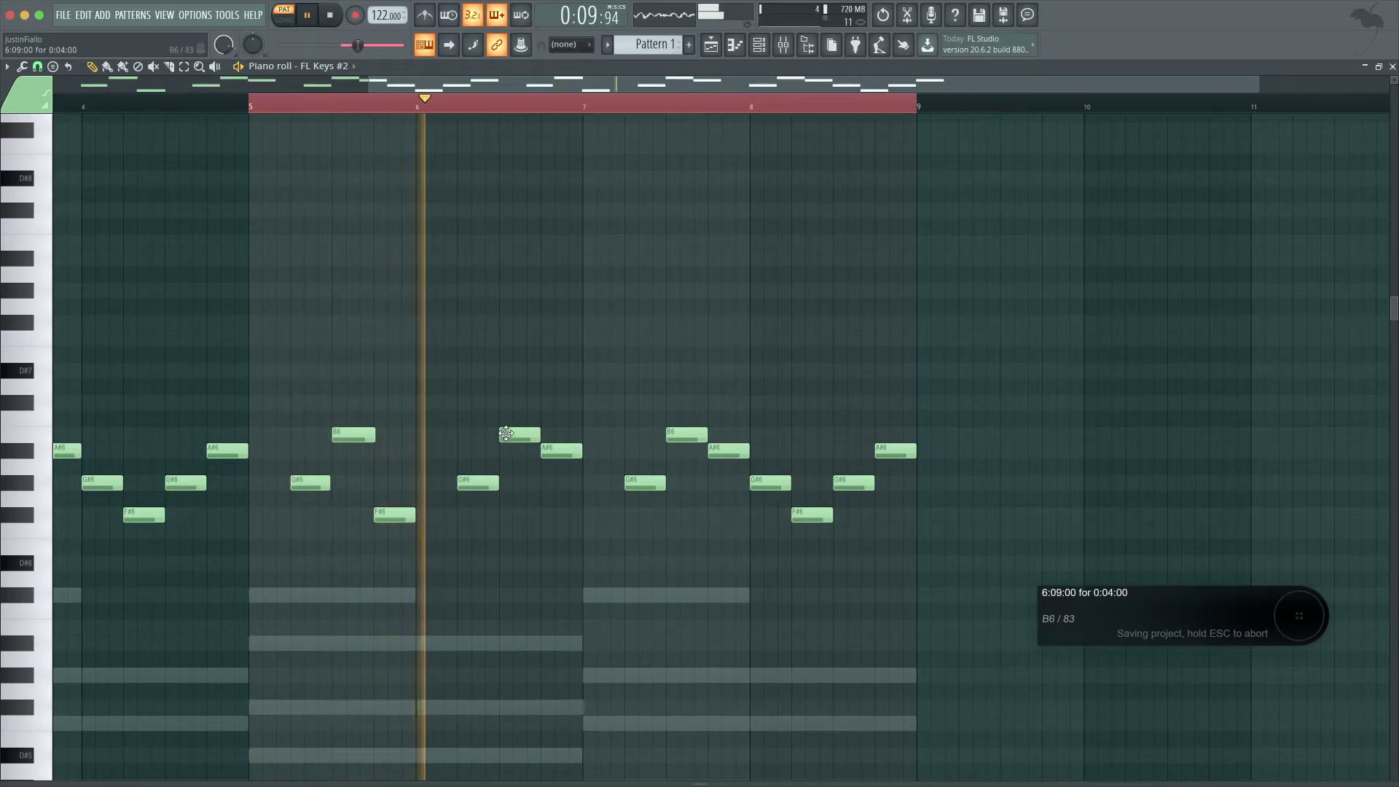
key(space)
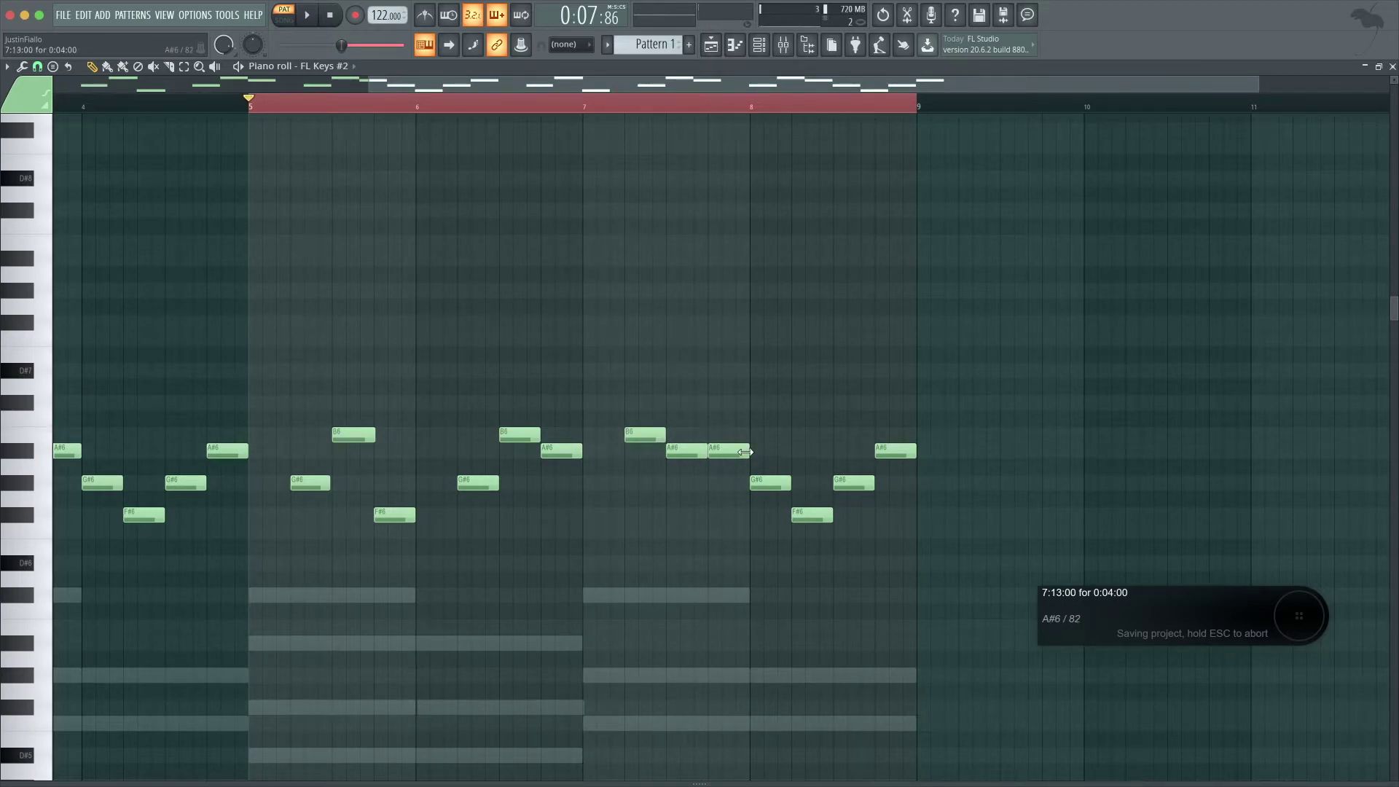
key(space)
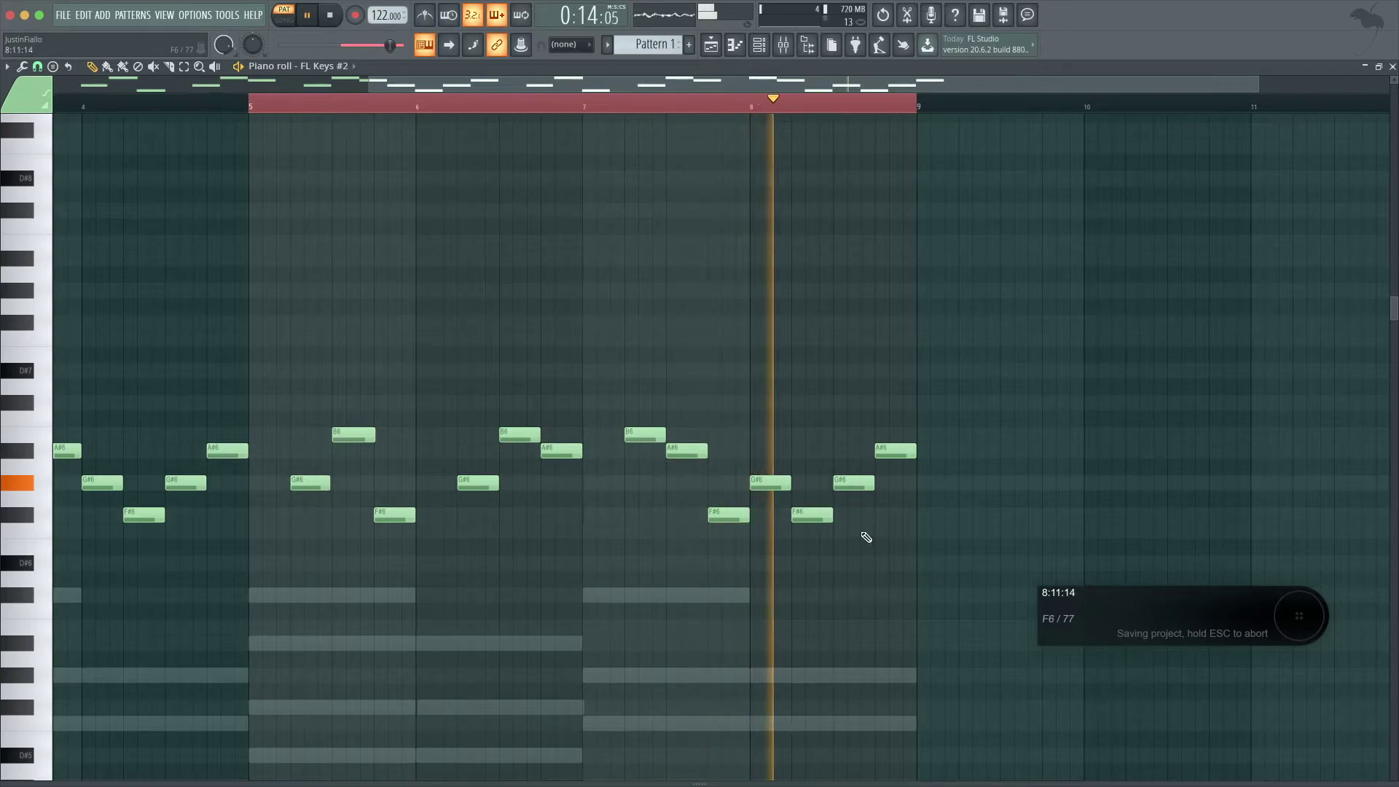
- Raise the last note of bar 8 in the FL Keys #2 melody to B6 and play back bars 5 to 8
drag(894, 451, 890, 434)
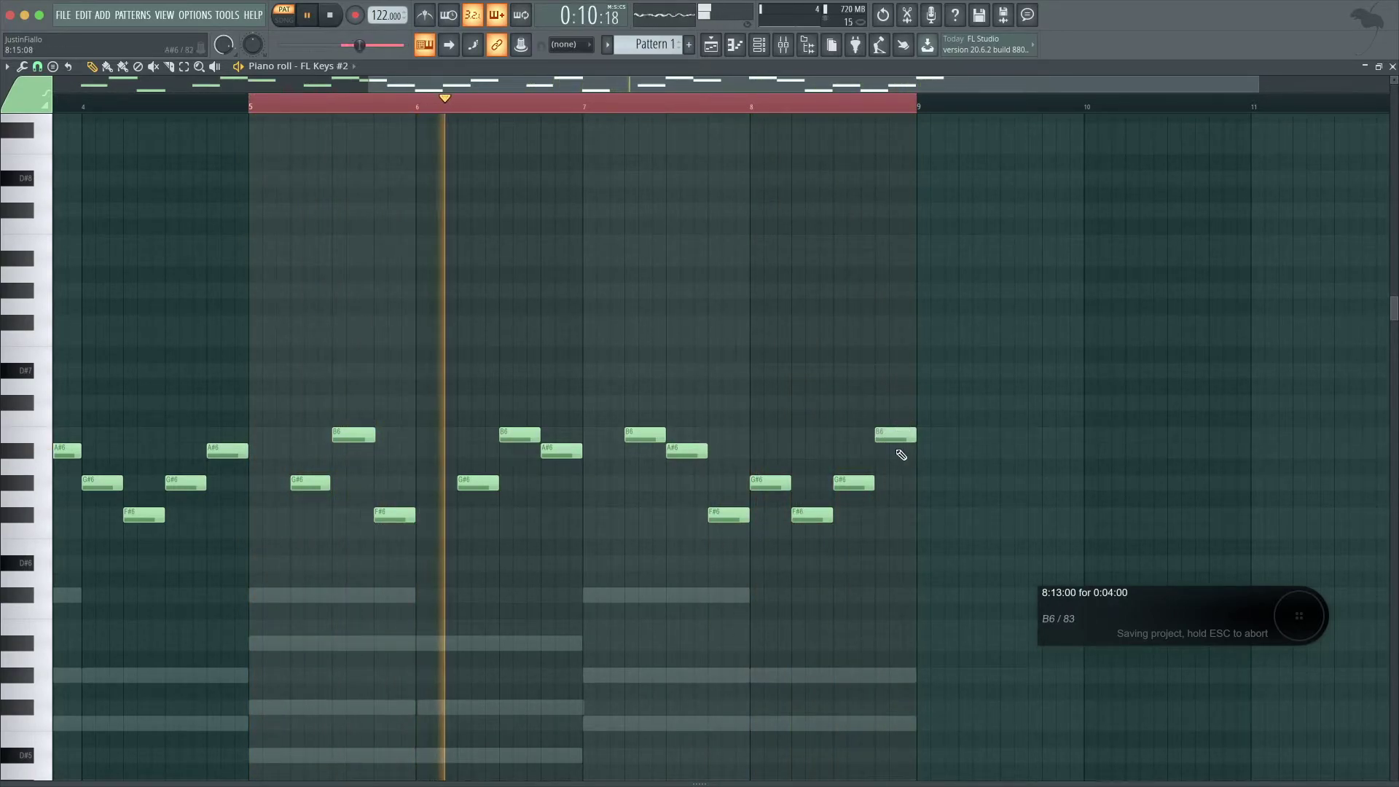
scroll(647, 585, down, 5)
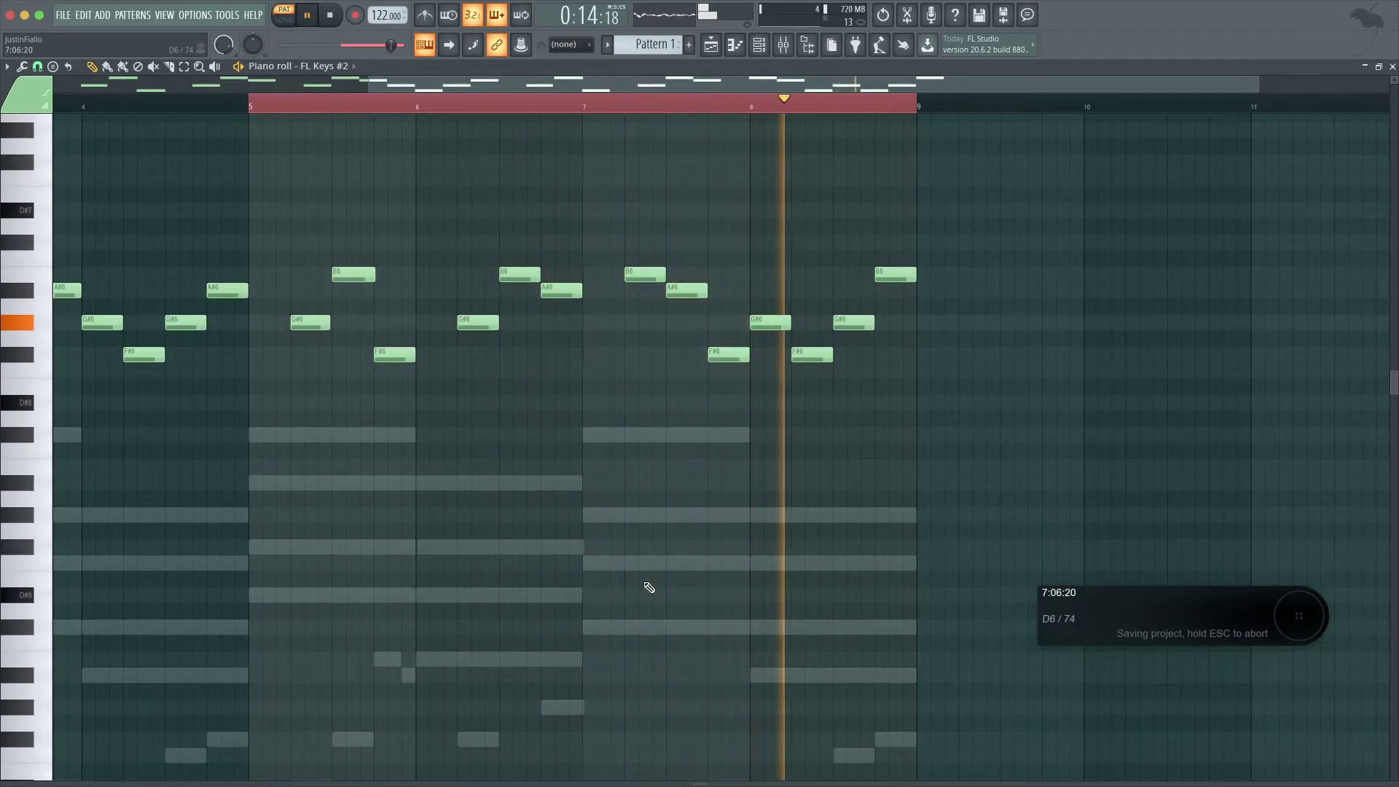
key(space)
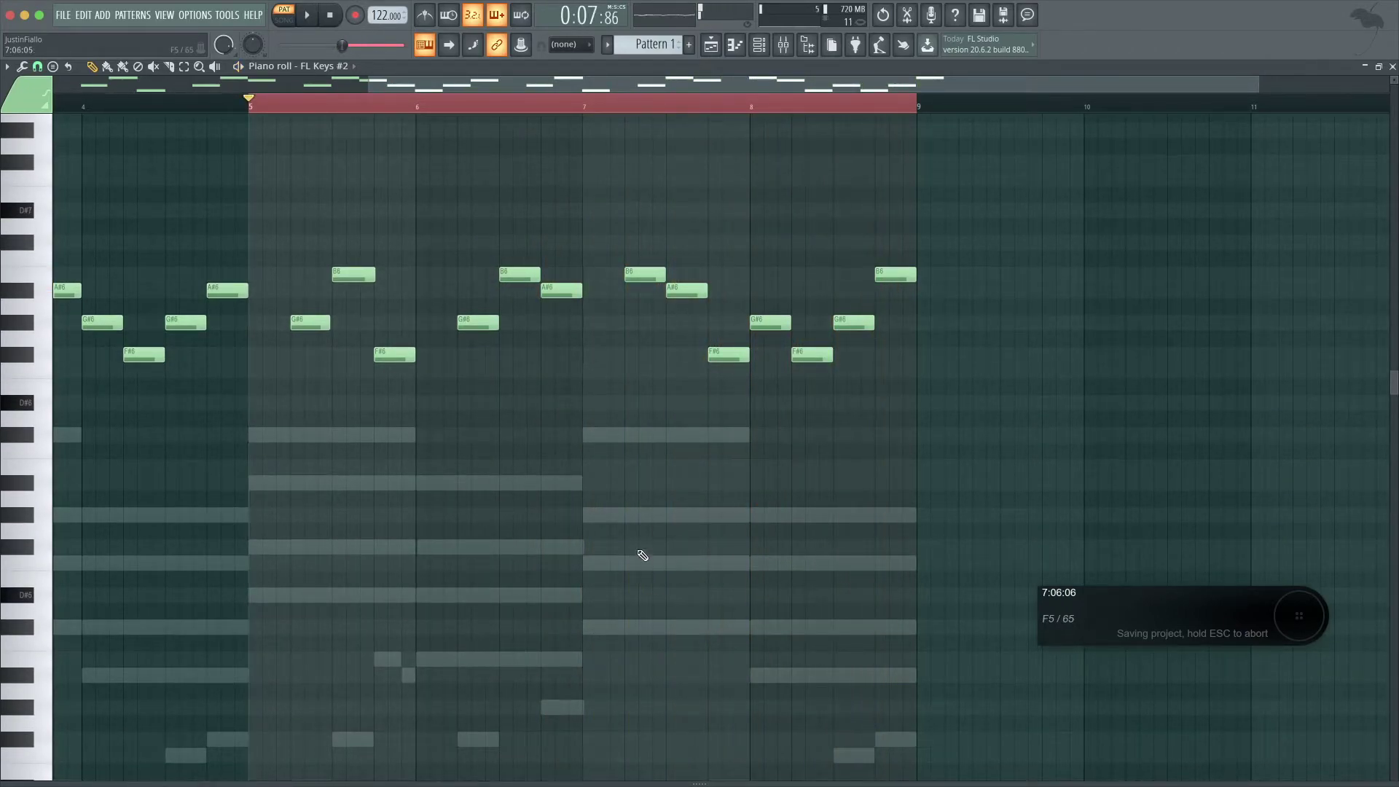
- In the FL Keys notes, move bar 6's long B4 up an octave to B5, remove the A#5 below it, and play back the change
double_click(637, 437)
scroll(665, 556, down, 6)
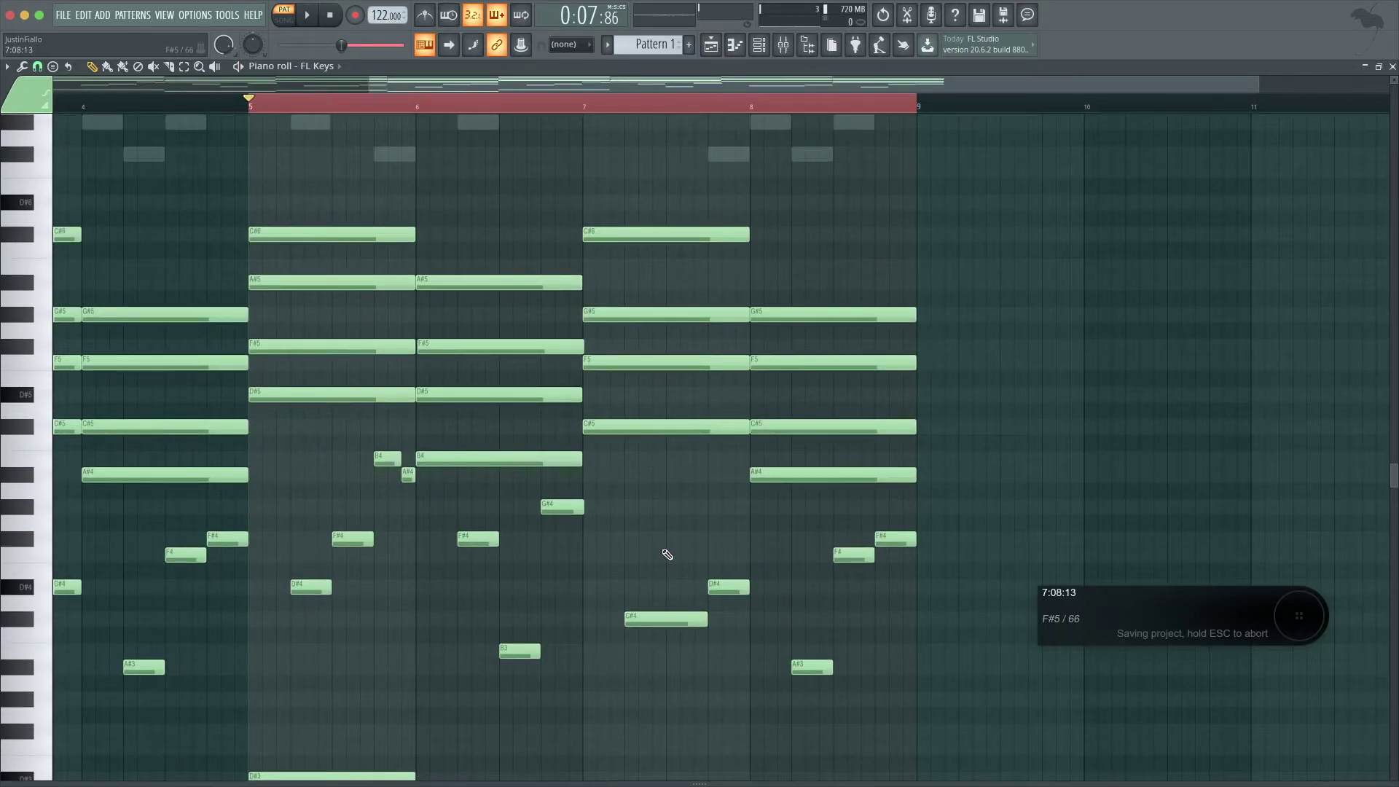
scroll(610, 480, down, 2)
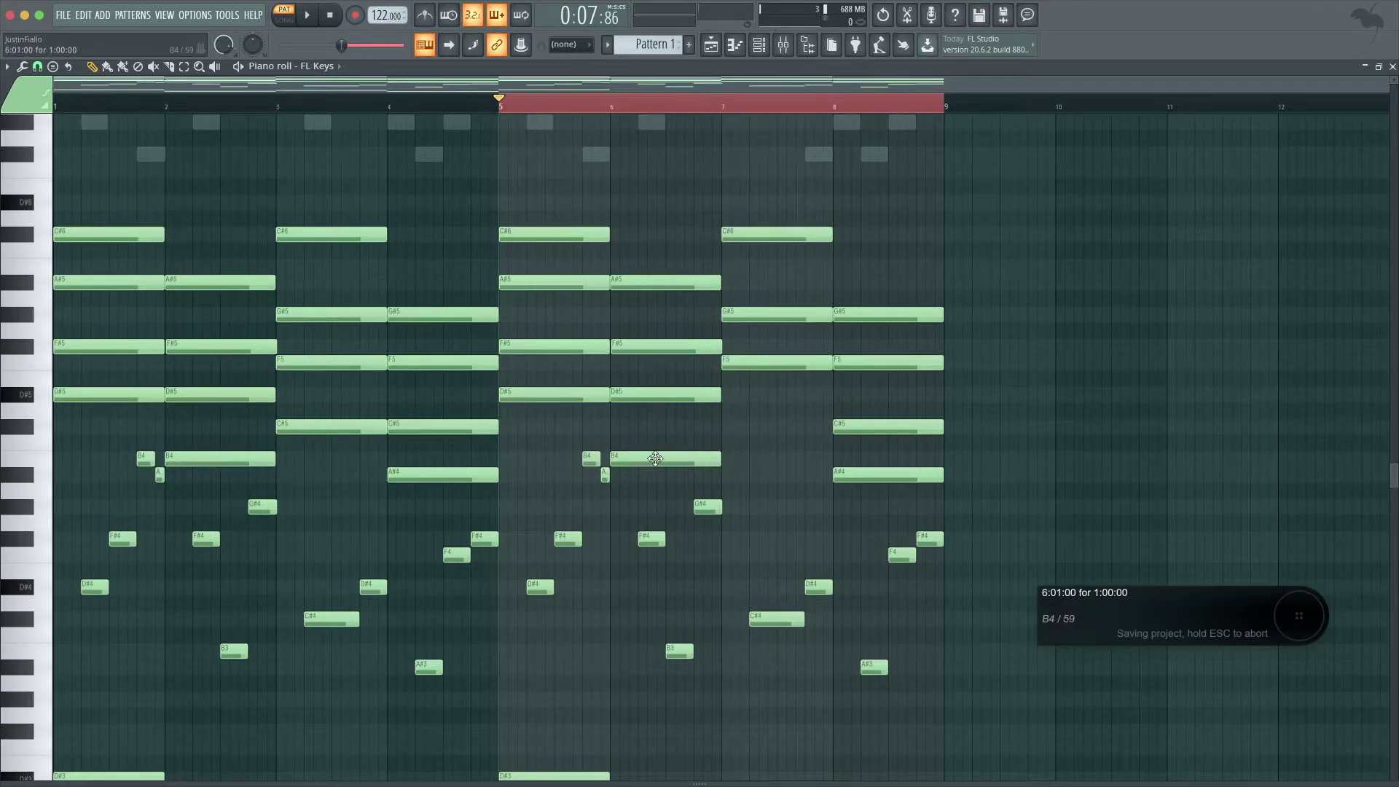
drag(652, 436, 697, 518)
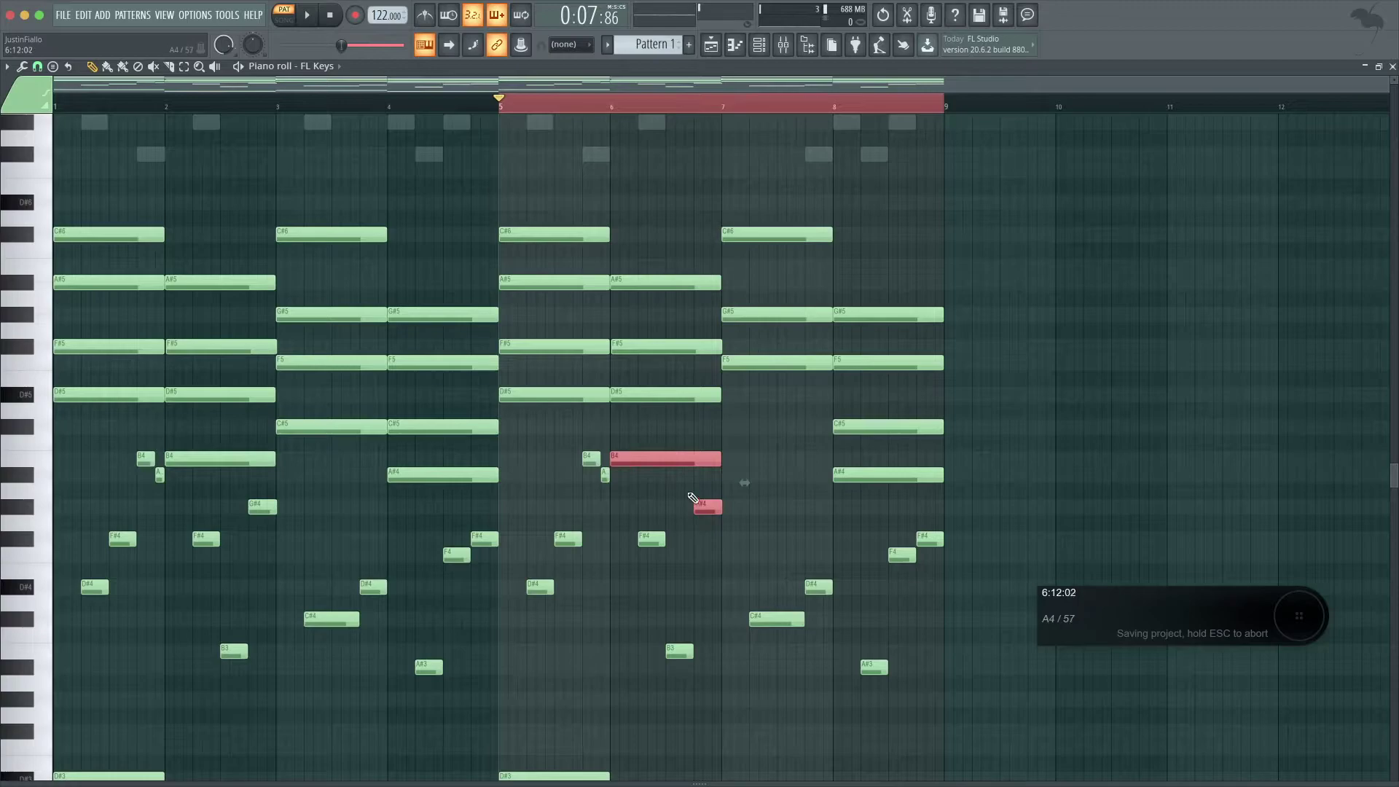
drag(663, 420, 696, 481)
key(ctrl+Up)
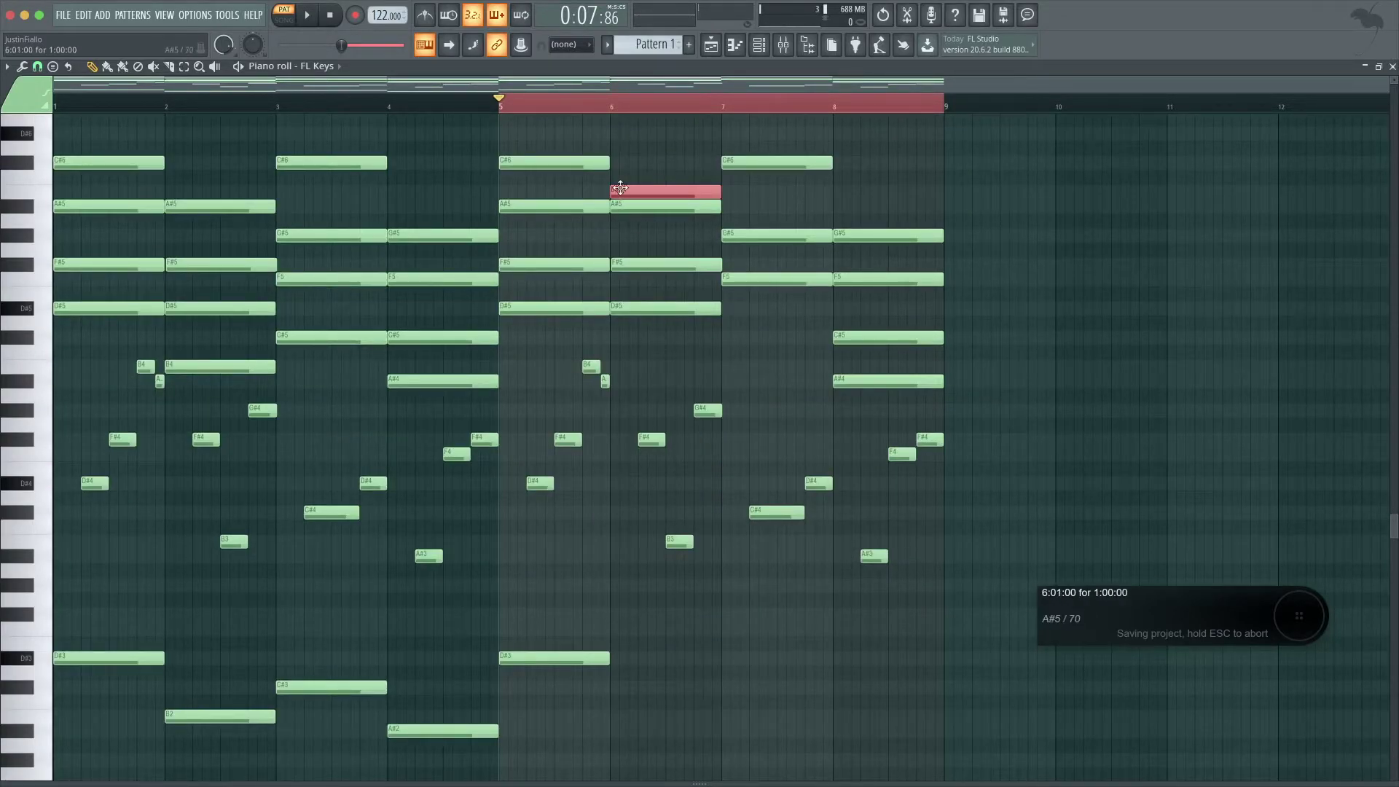
key(space)
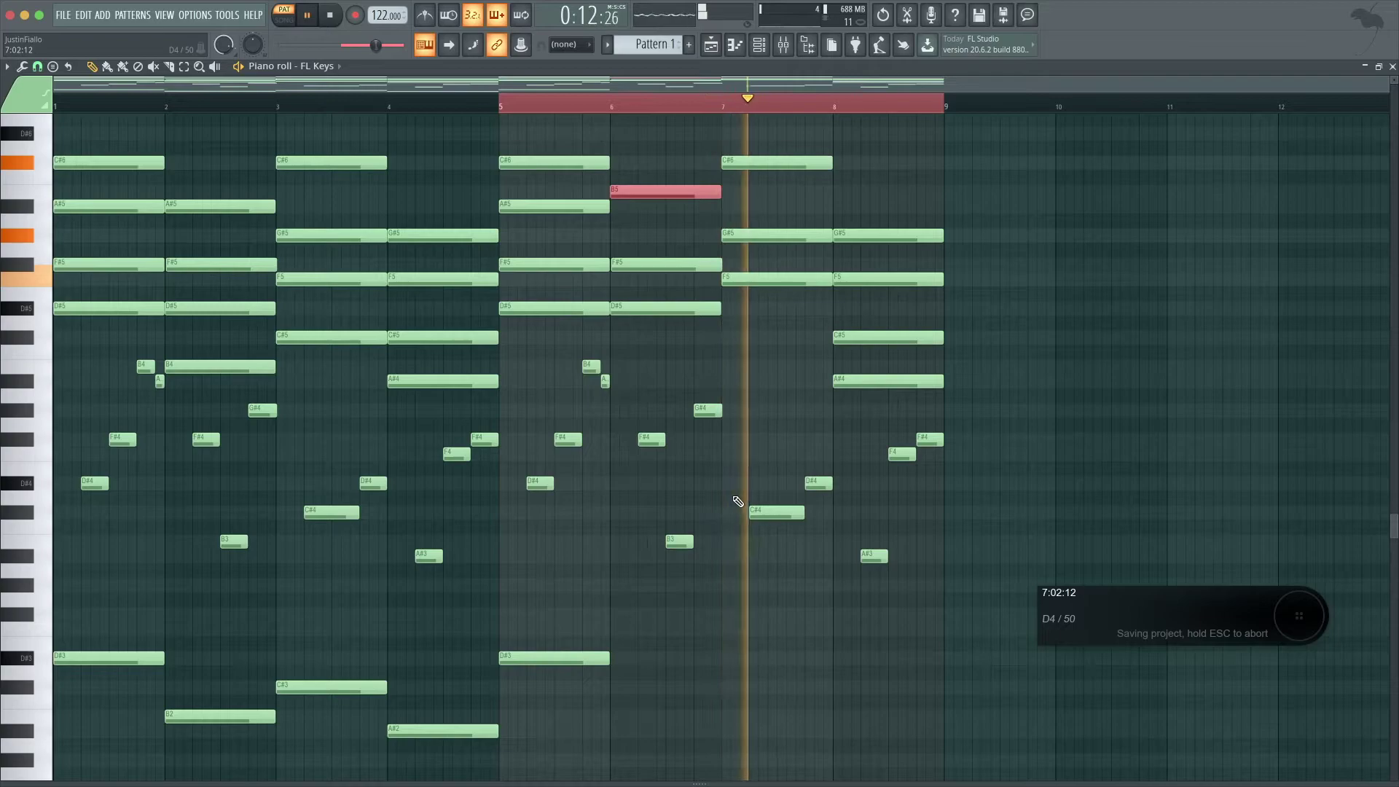
scroll(737, 502, up, 4)
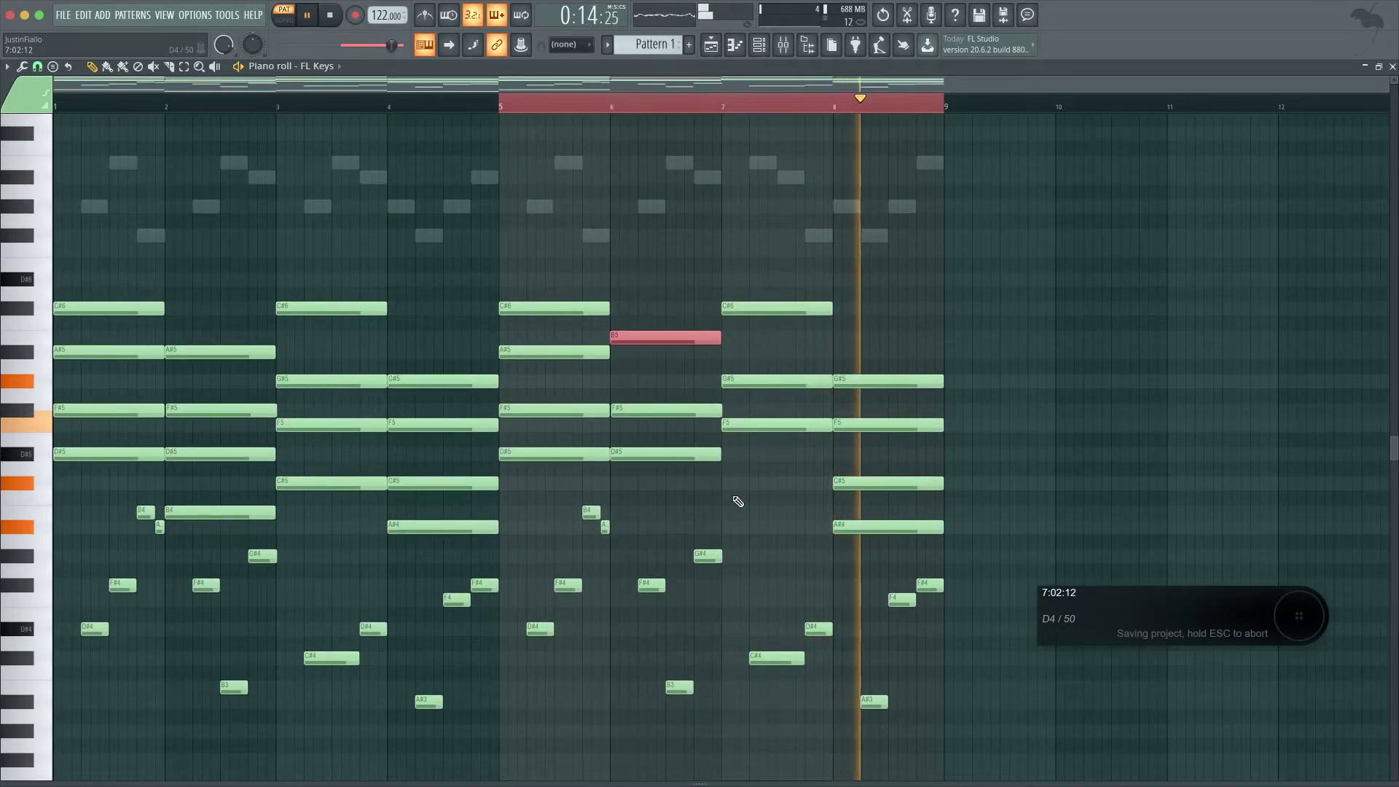
key(space)
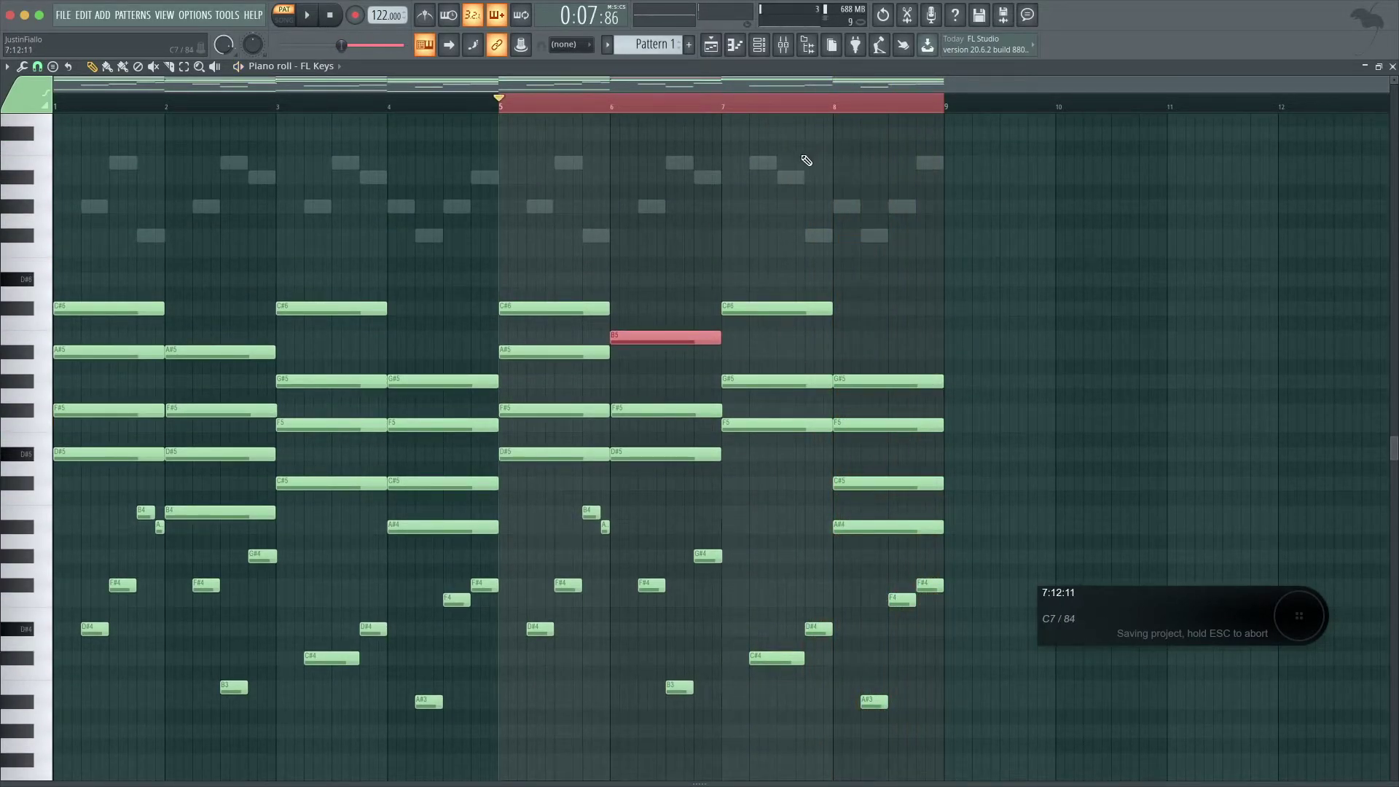
- Lower all FL Keys #2 melody notes by one octave and play them back with the time selection extended over bars 1 to 8
double_click(652, 209)
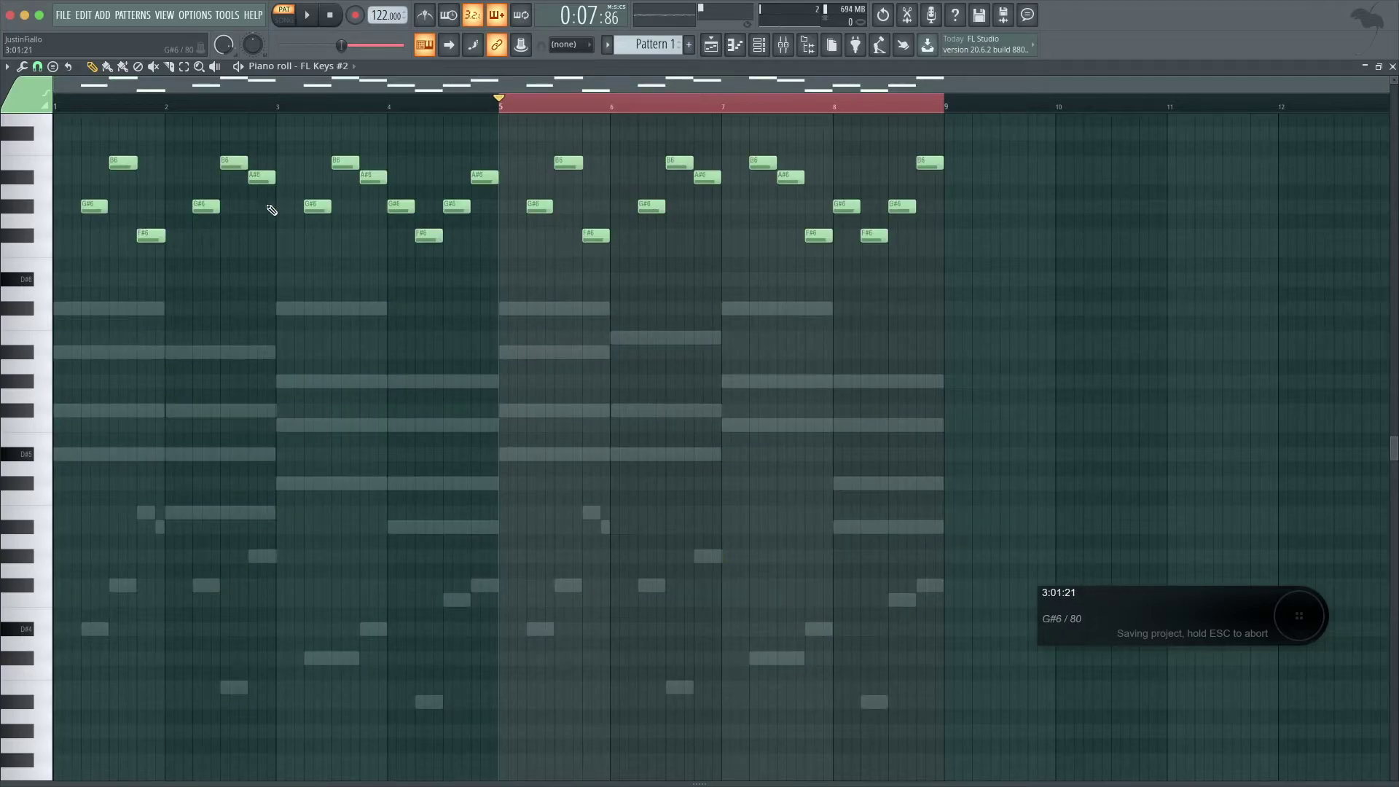
drag(107, 150, 997, 309)
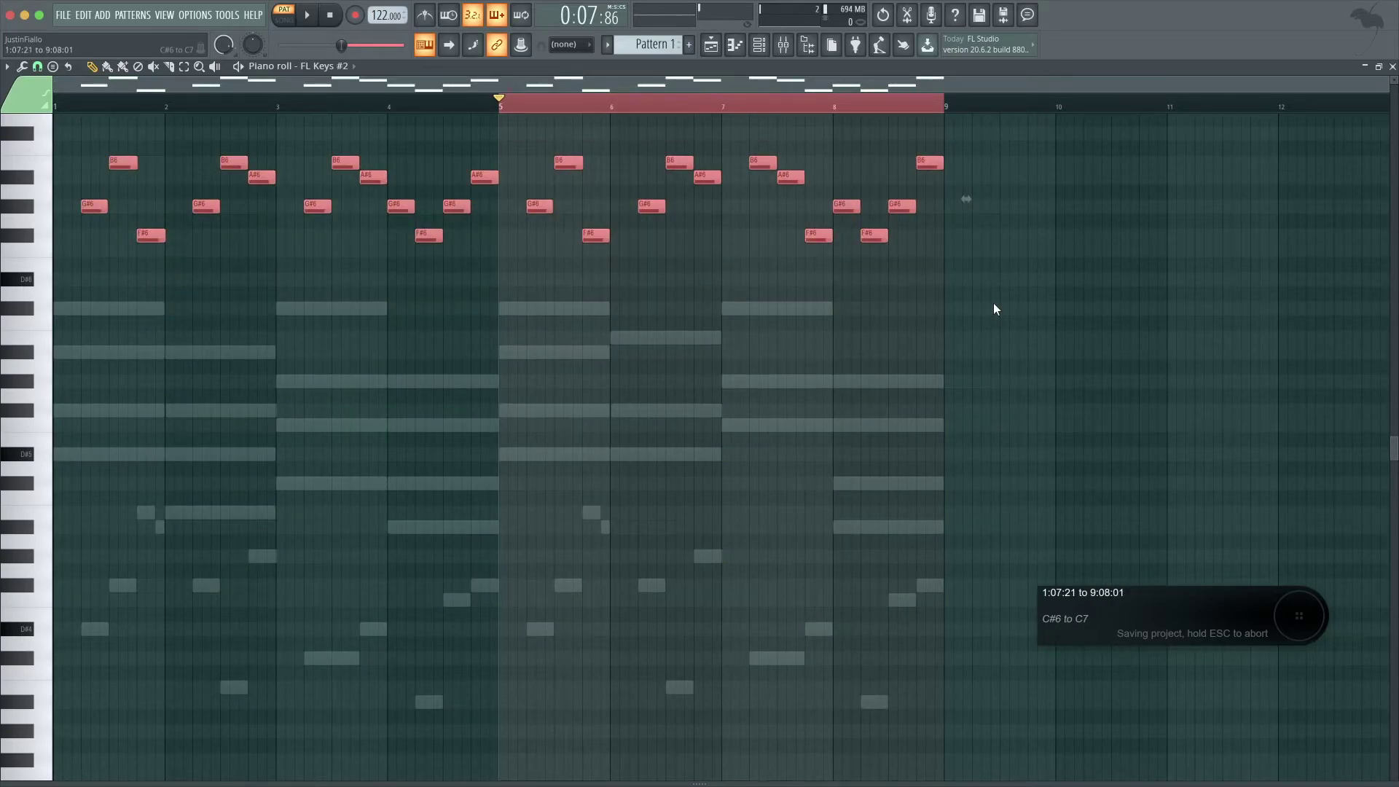
key(ctrl+Down)
key(space)
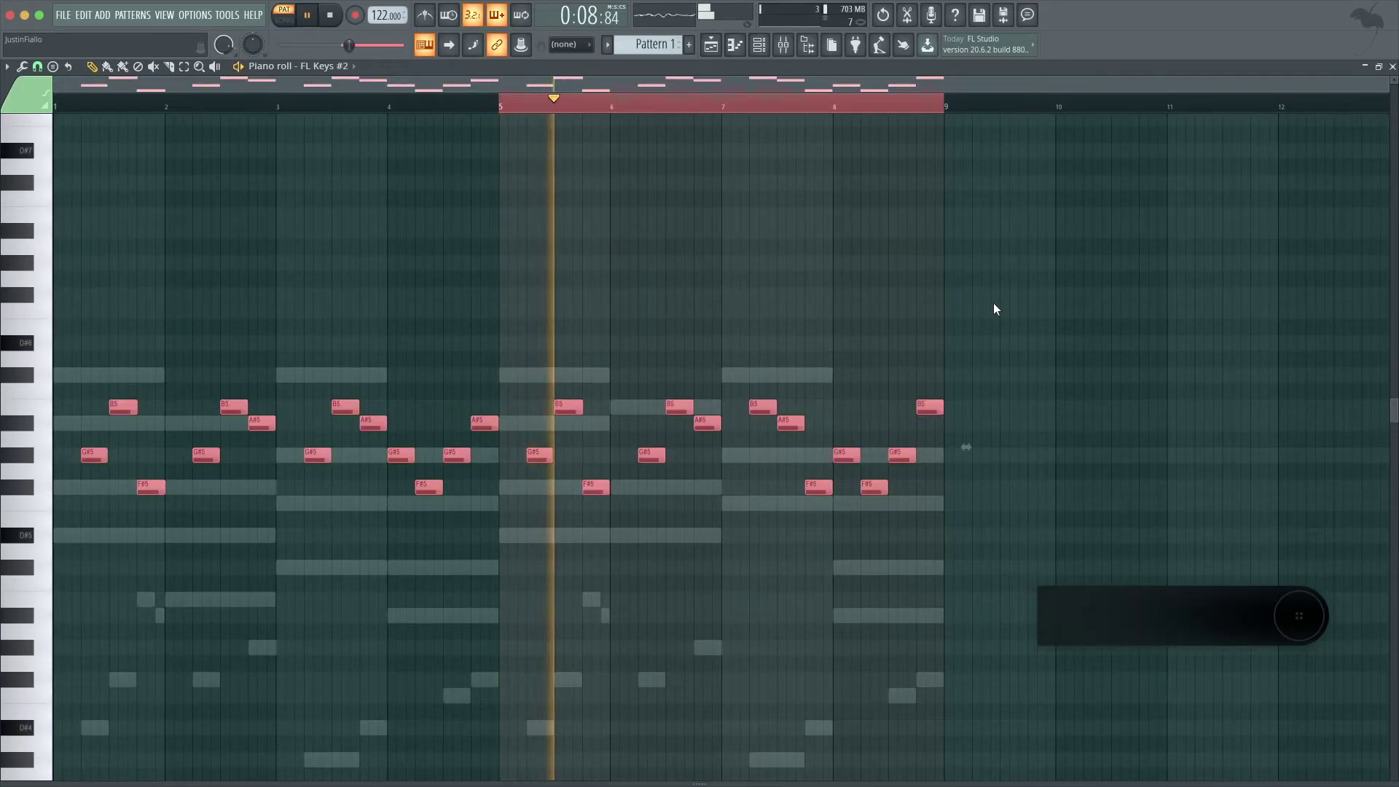
drag(510, 107, 56, 107)
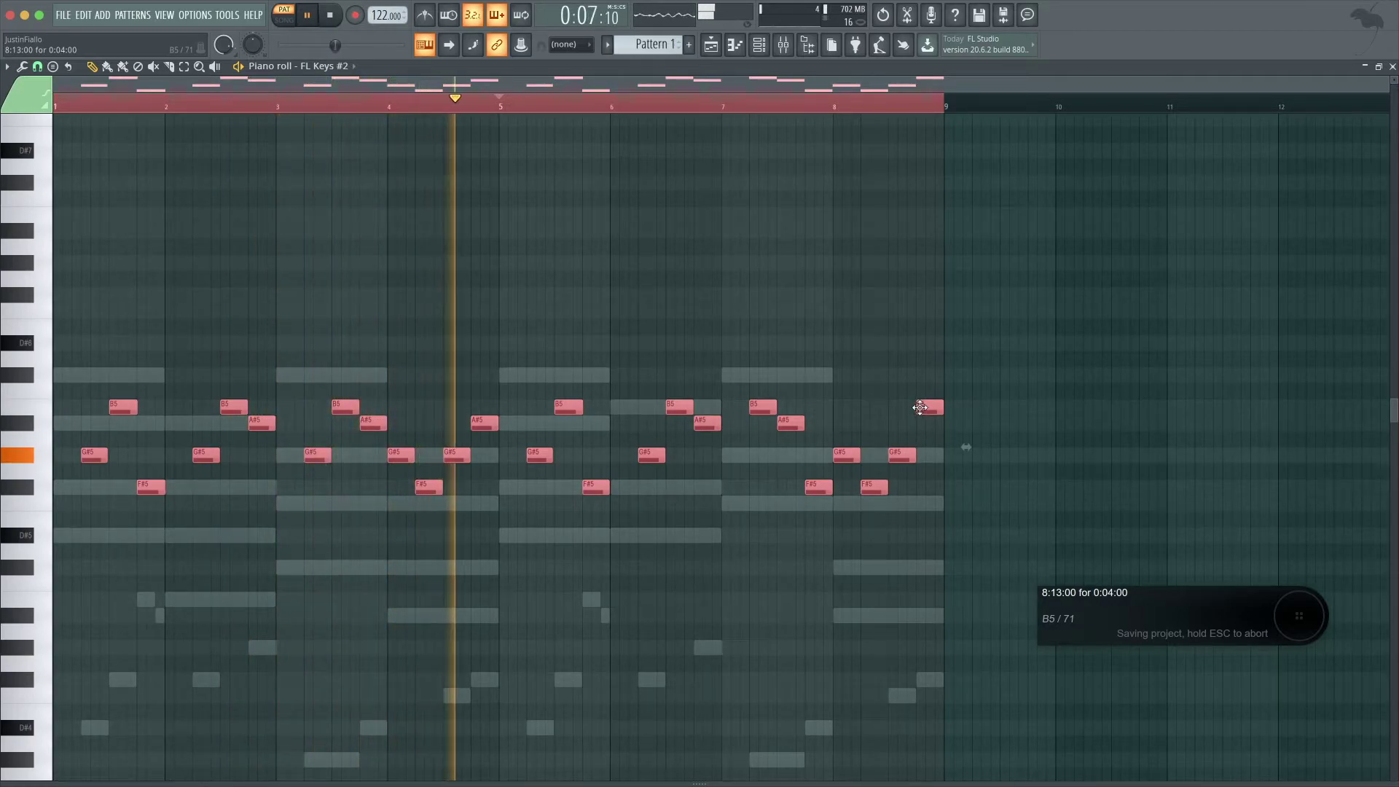
- Paste a copy of the whole FL Keys #2 melody one octave higher, aligned with the original notes, and play back both layers
key(super+v)
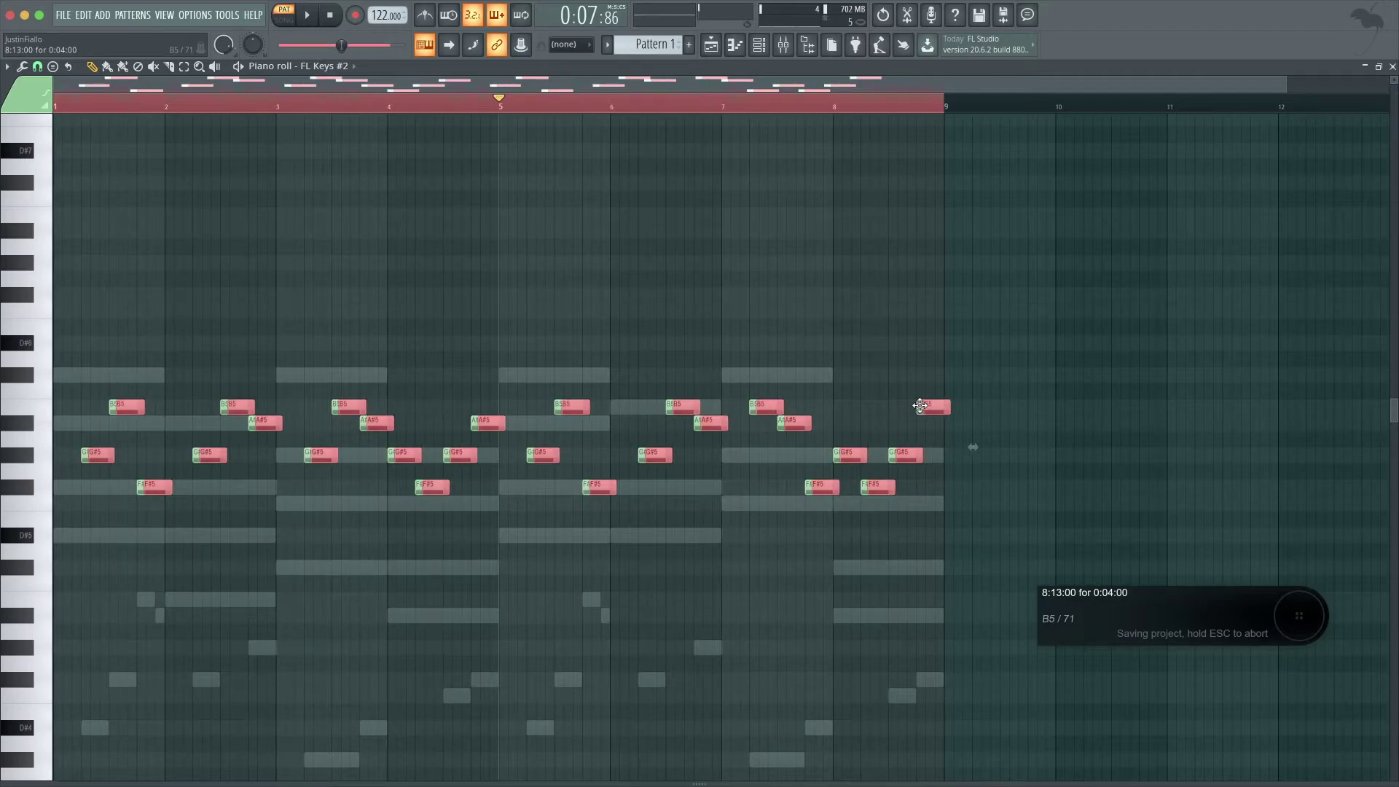
key(super+Up)
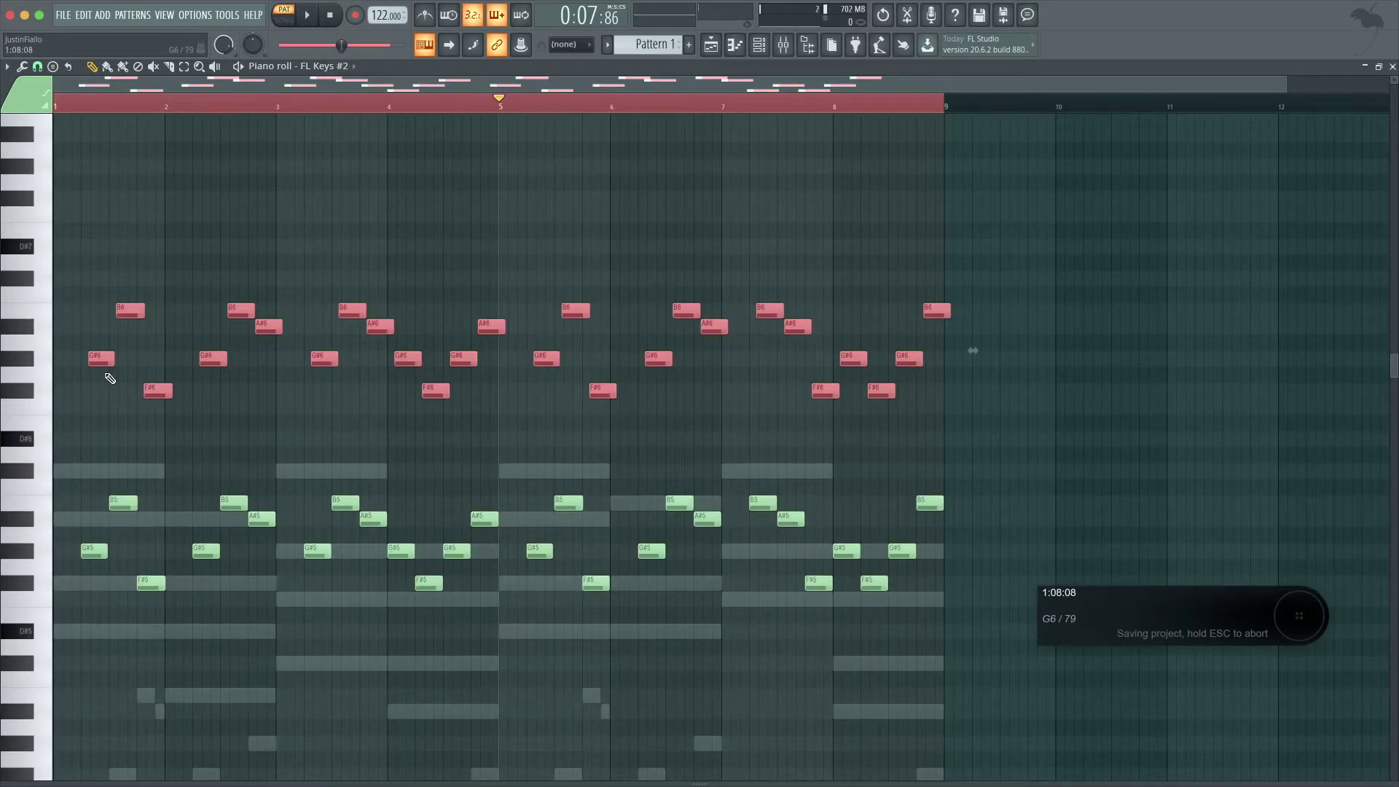
drag(98, 360, 93, 359)
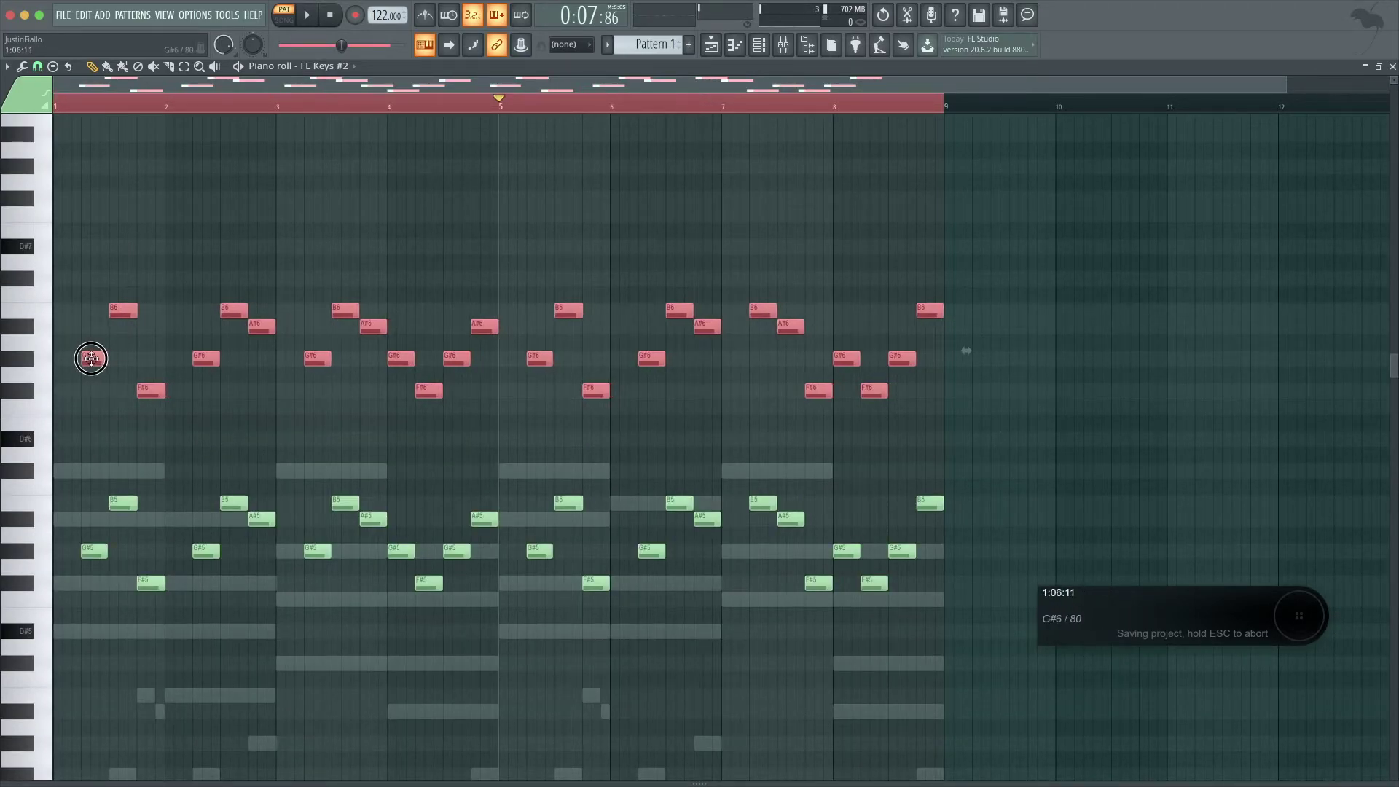
drag(138, 255, 164, 250)
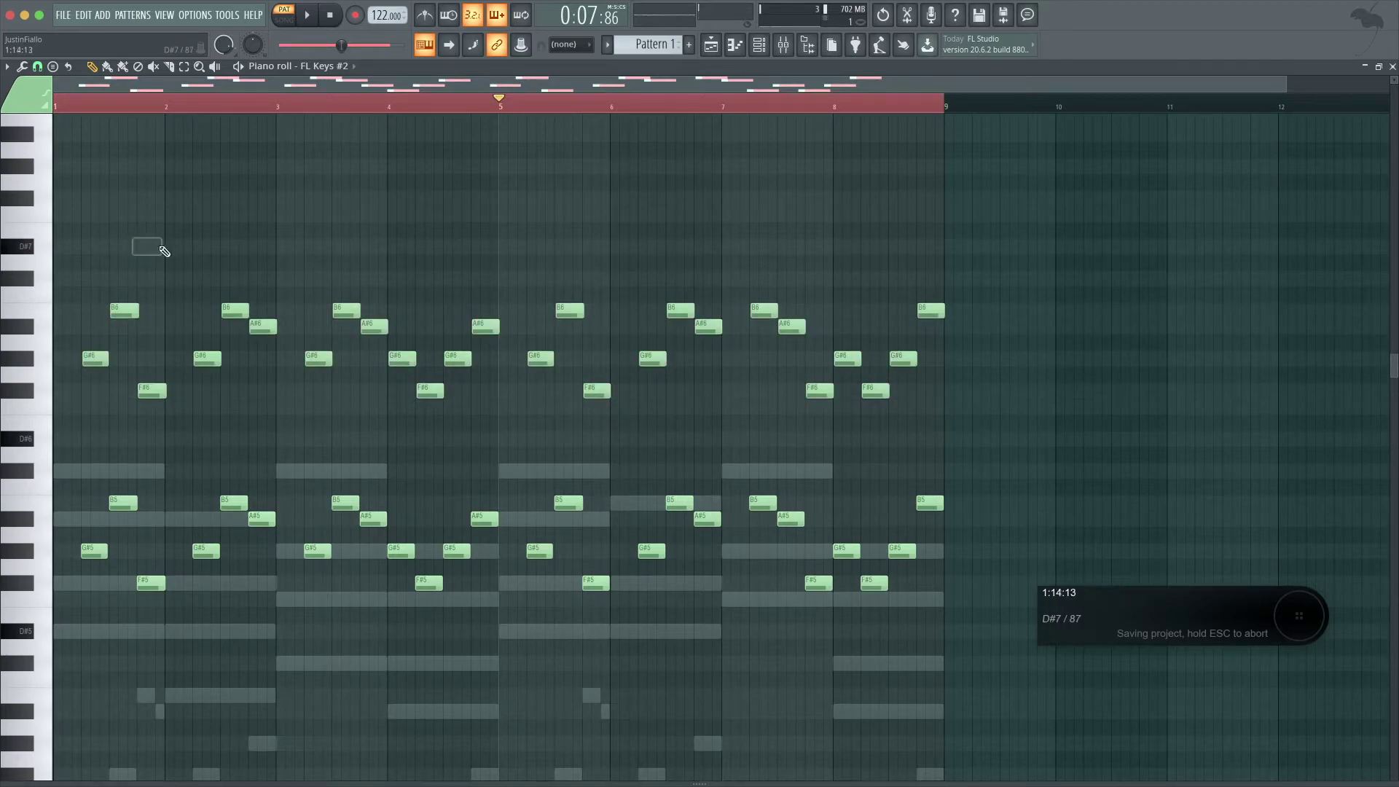
key(space)
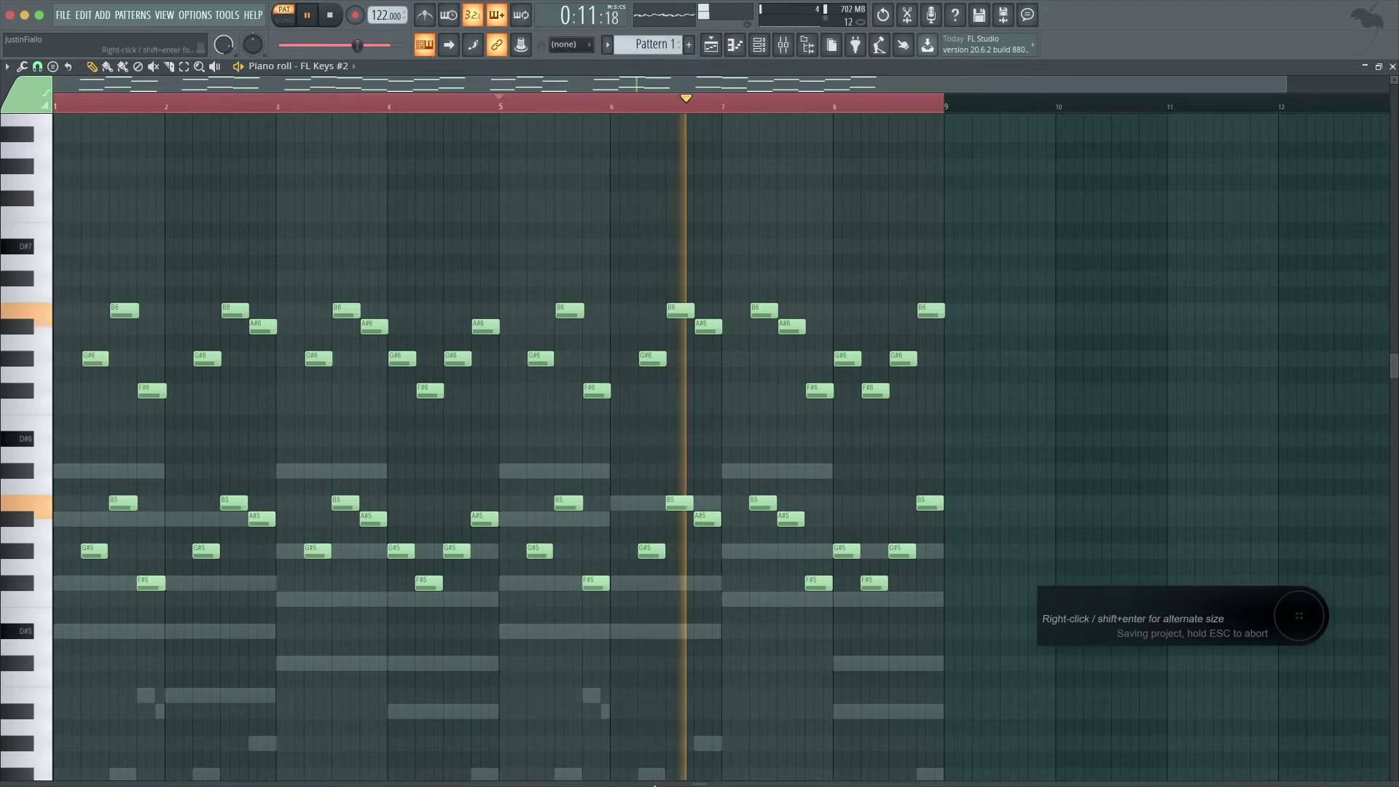
- Reveal the velocity lane and set the B note velocity on beat 3 of bar 6 slightly above the other notes
drag(659, 784, 685, 491)
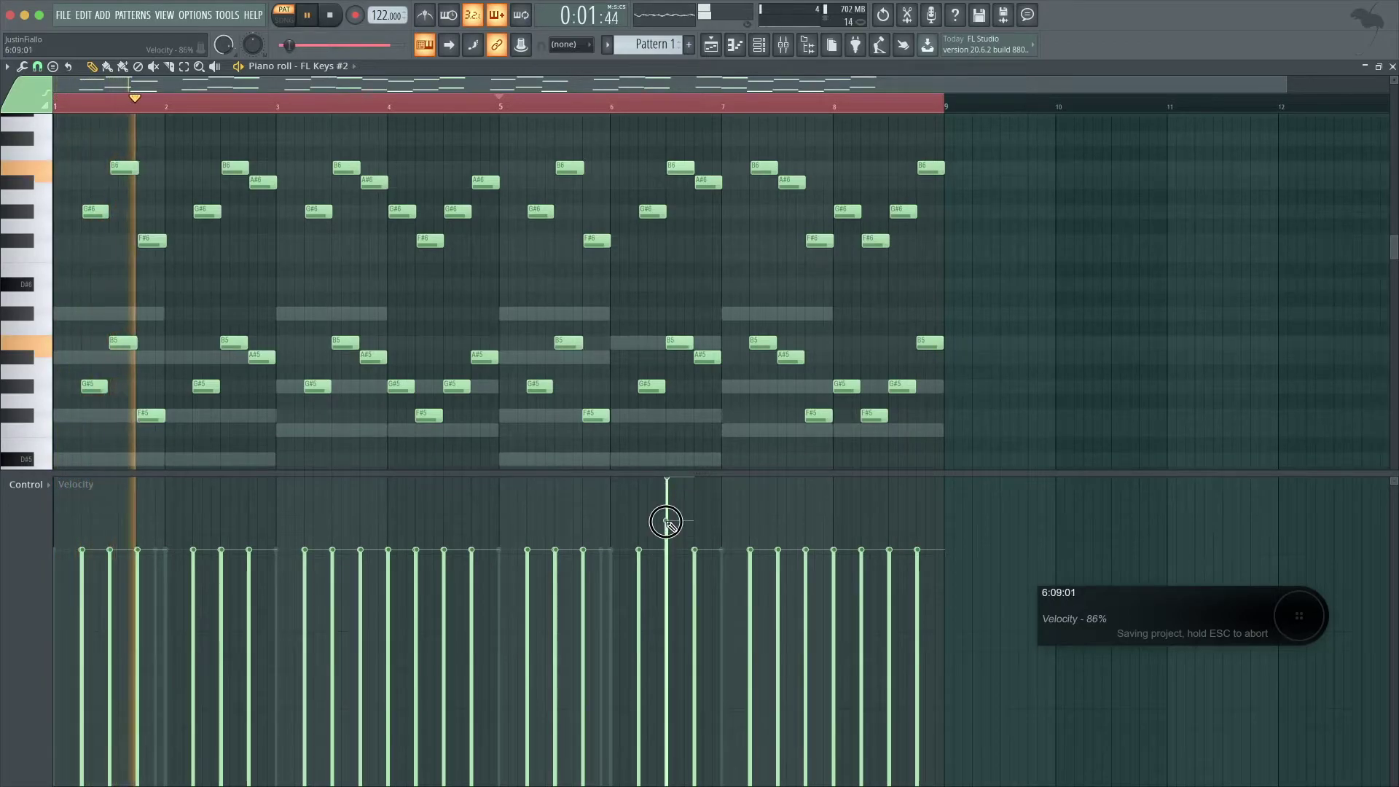
drag(666, 474, 667, 552)
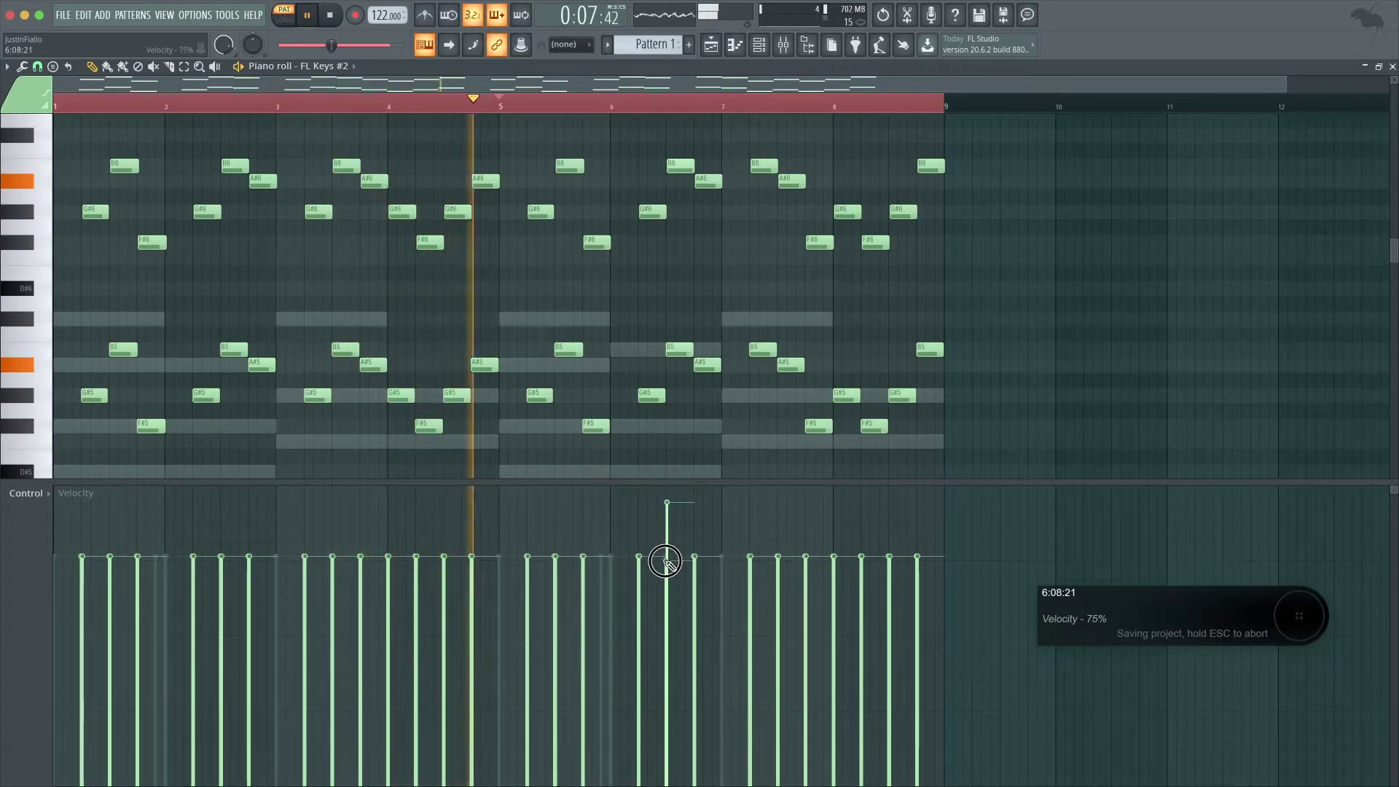
drag(666, 501, 665, 538)
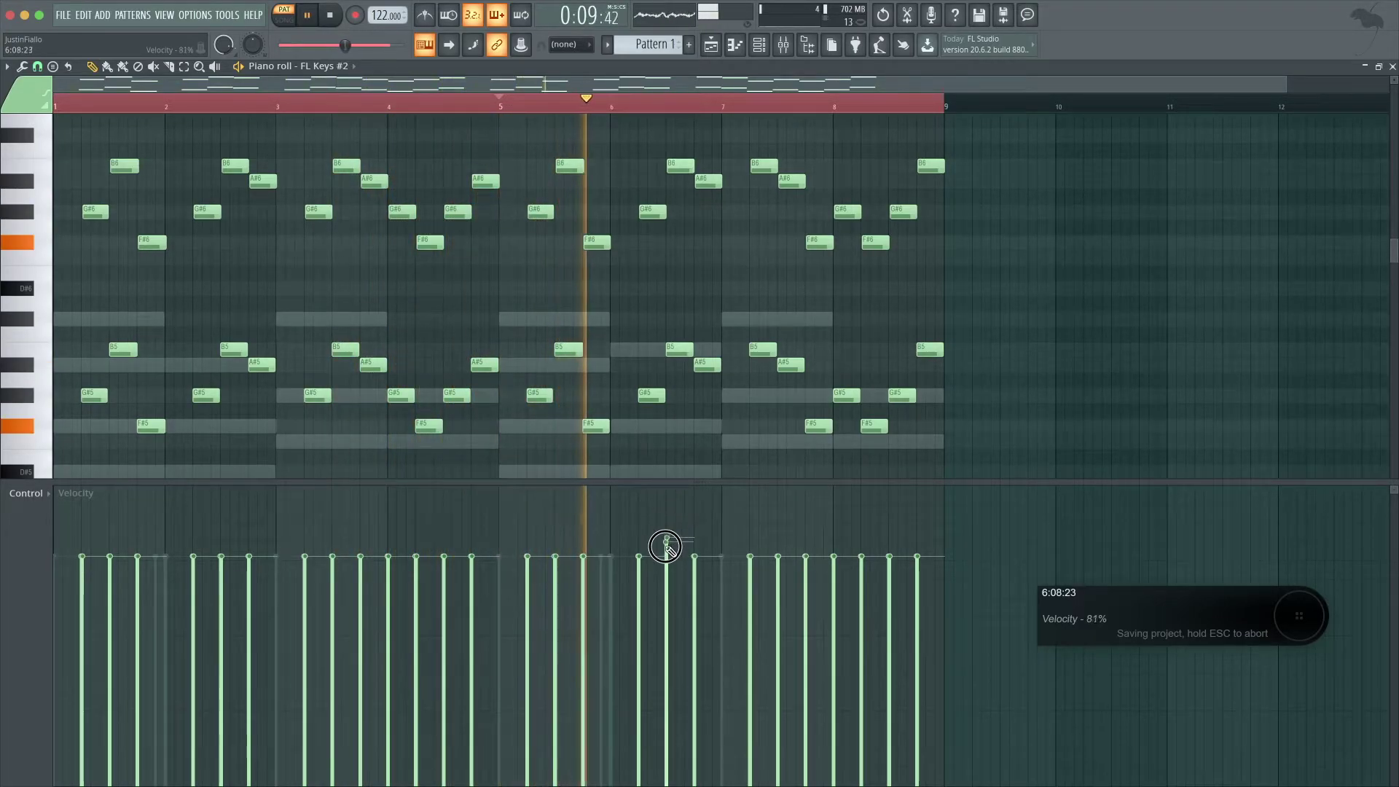
key(space)
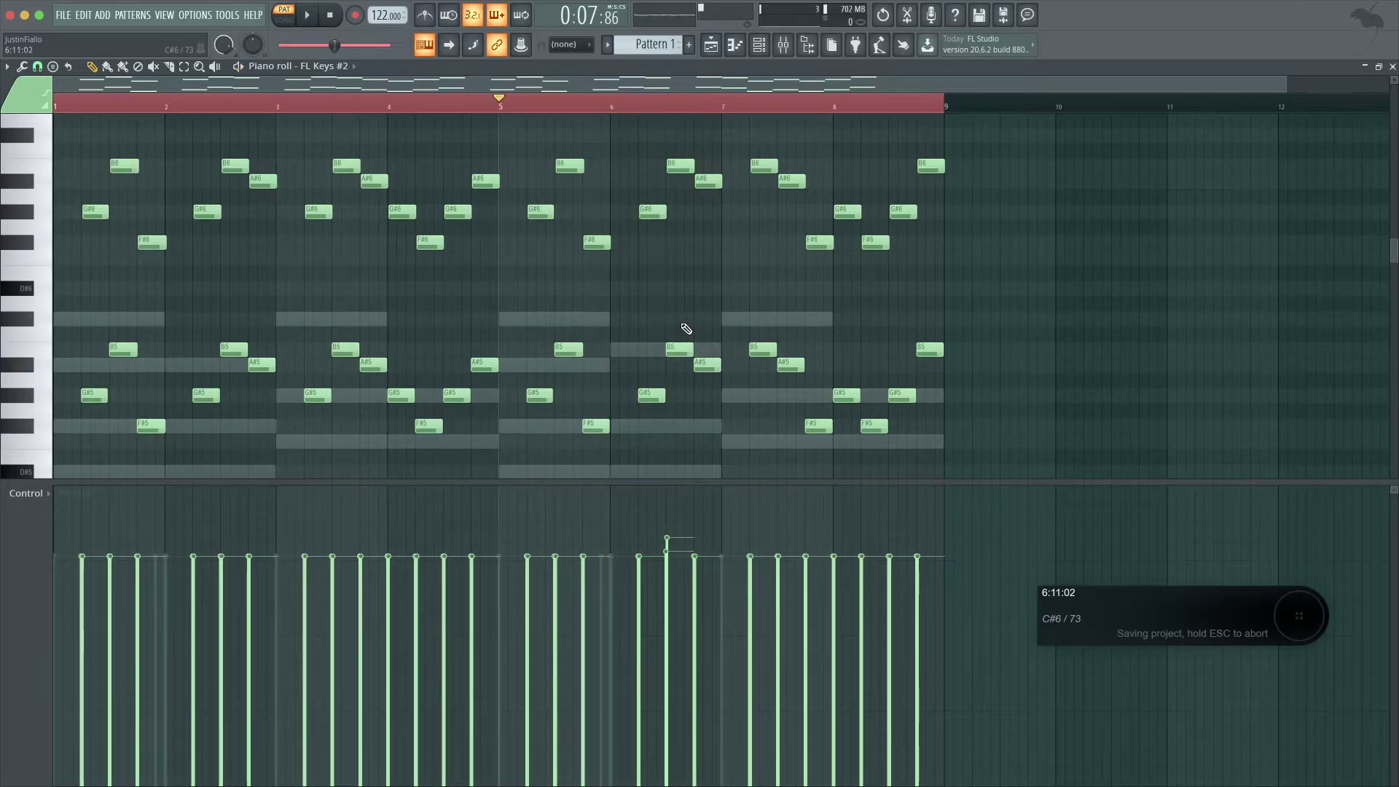
- Randomize the FL Keys #2 velocities with only the bipolar levels section enabled, previewing a strong amount before applying a moderate one
key(alt+r)
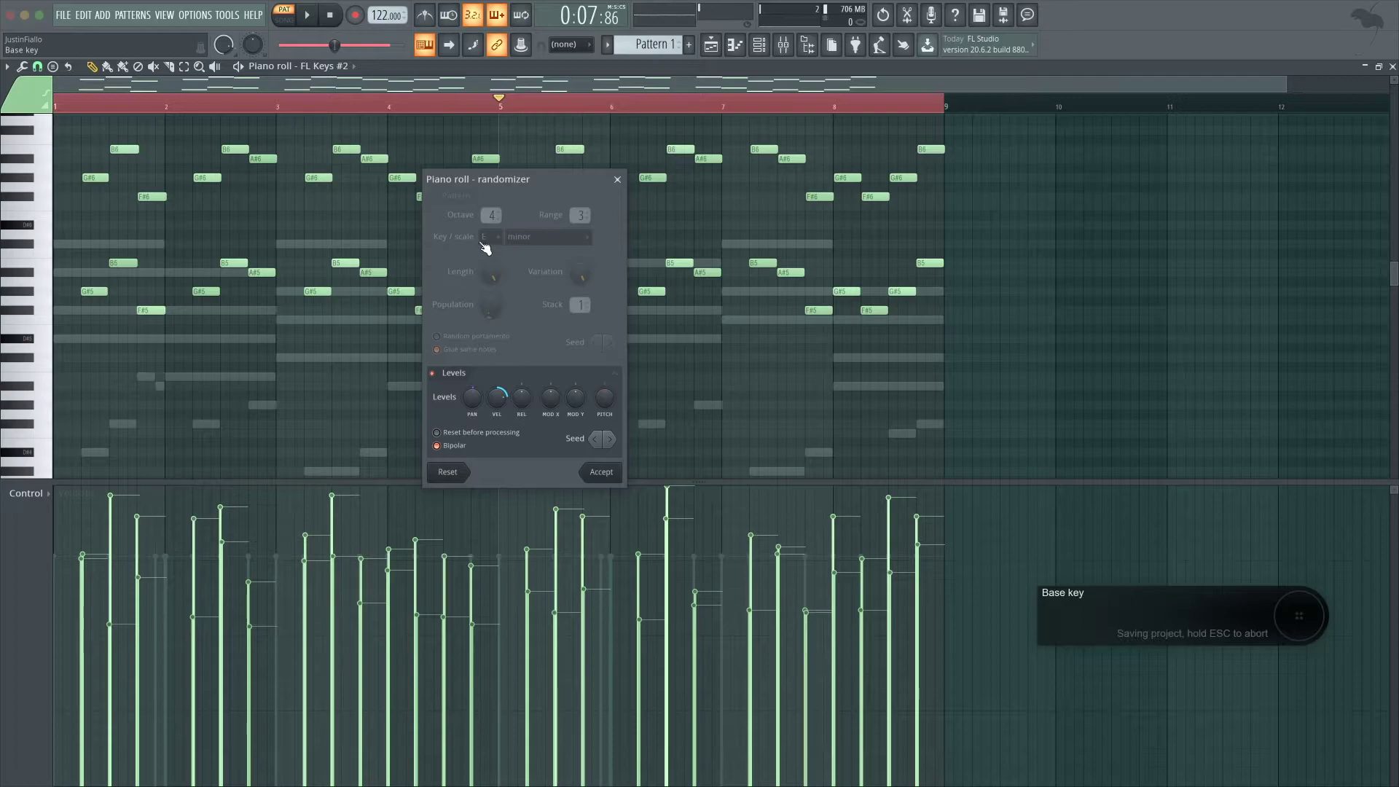
click(433, 197)
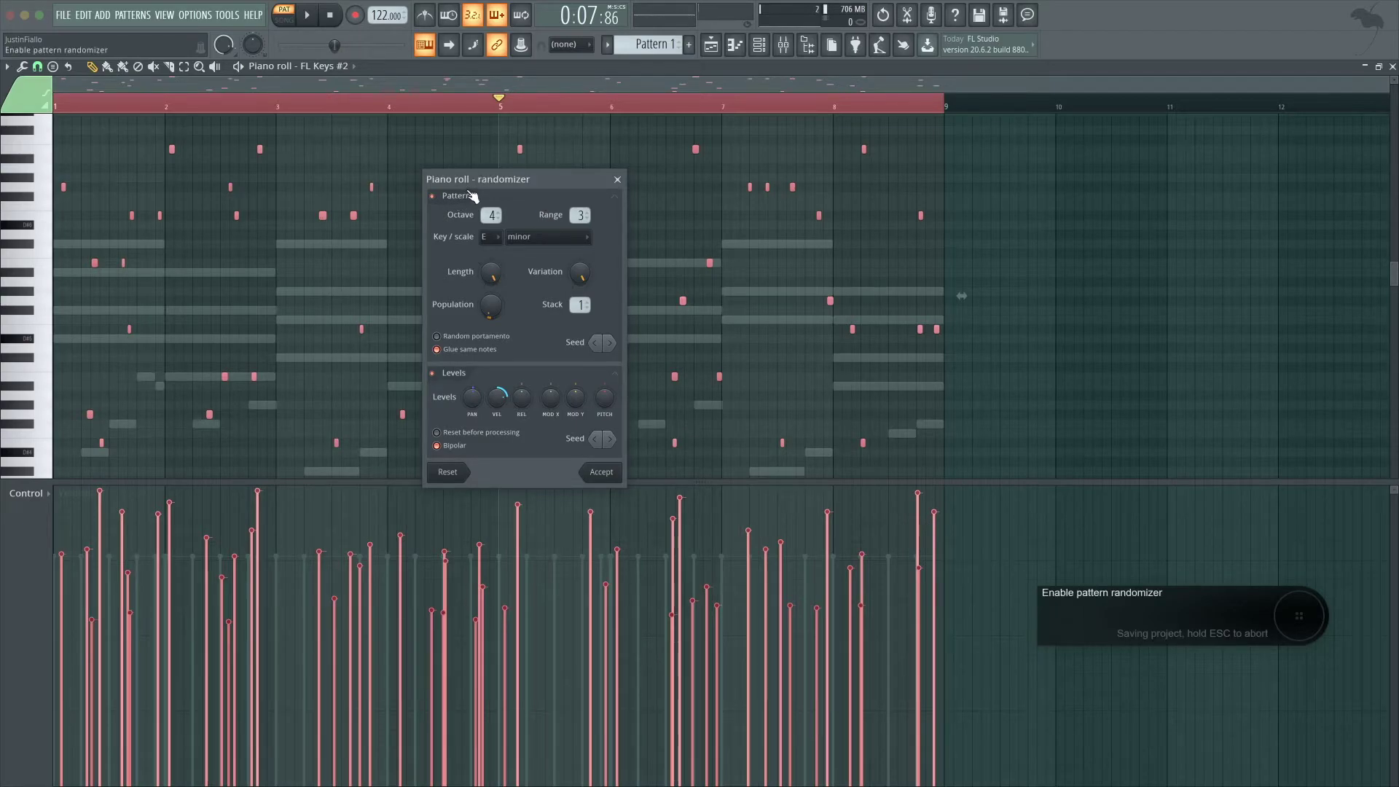
click(433, 196)
drag(496, 398, 497, 439)
key(space)
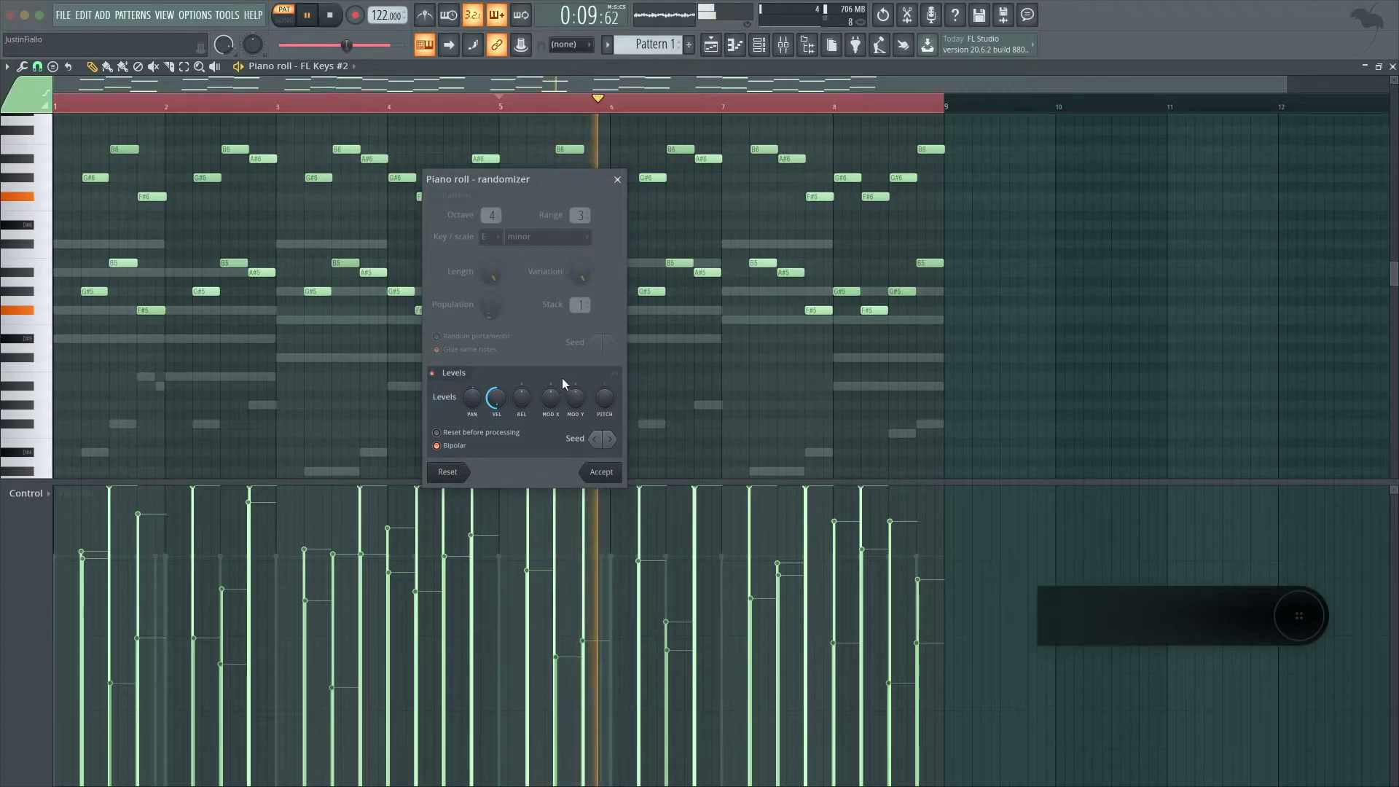
drag(497, 404, 497, 377)
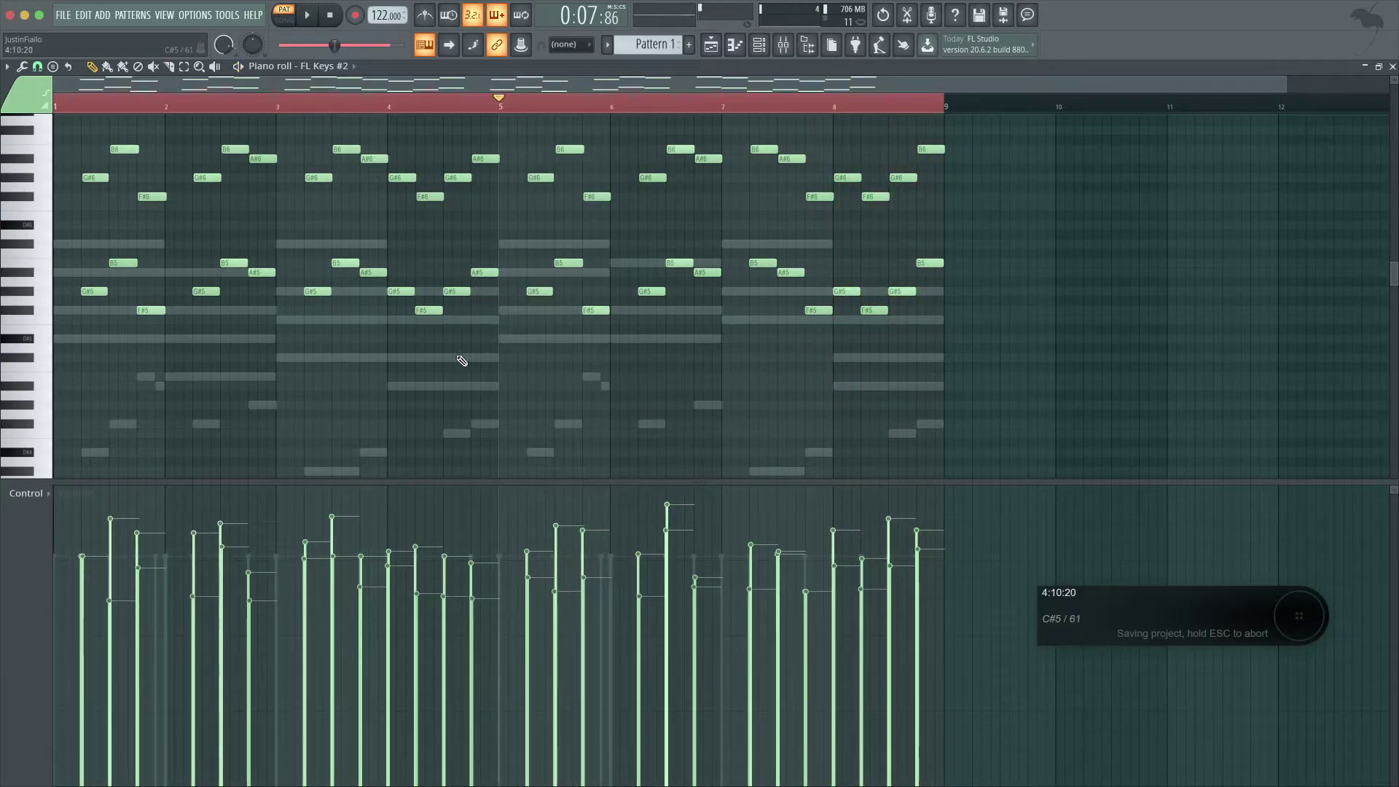
- Switch to the FL Keys notes and randomize all their velocities by a moderate bipolar amount while playing them back
double_click(463, 358)
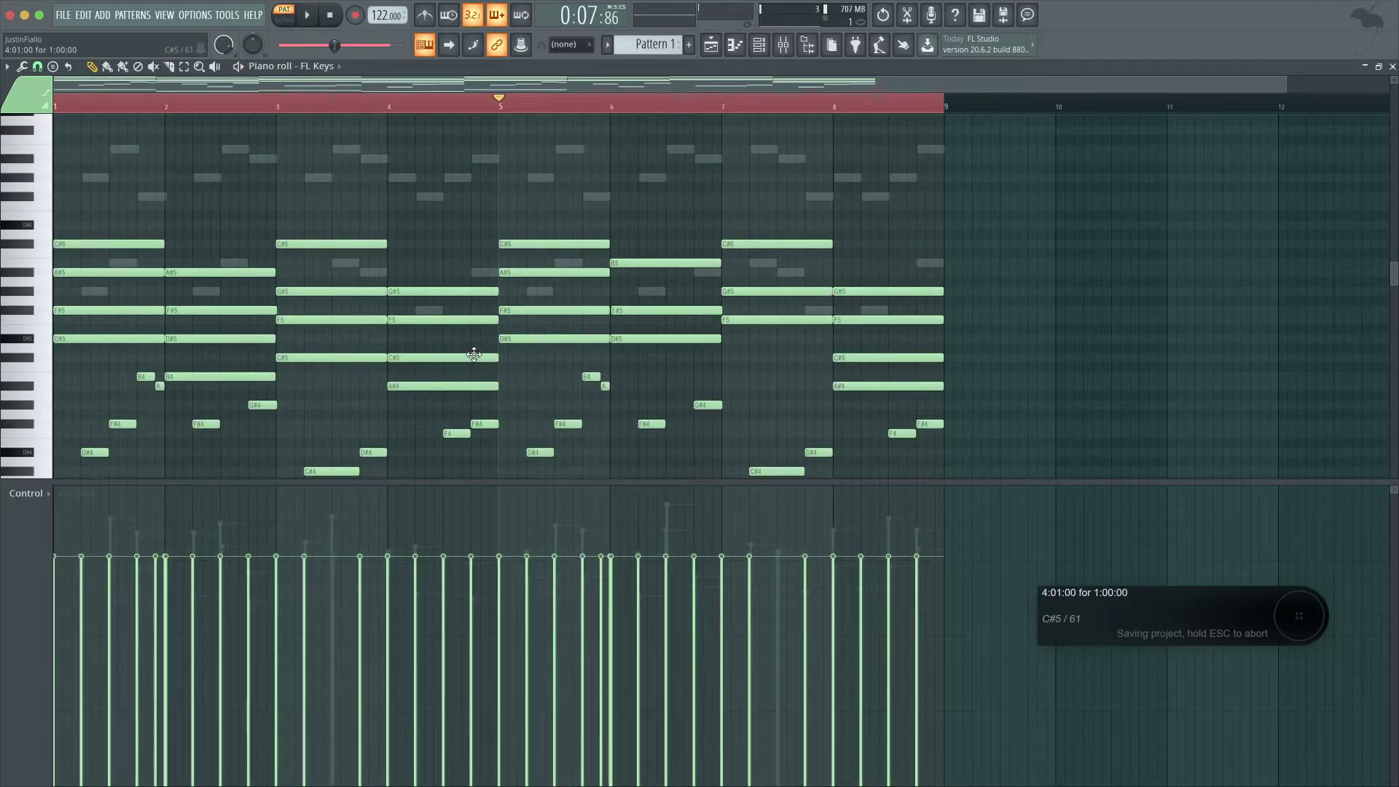
key(alt+r)
mouse_move(508, 405)
mouse_down()
mouse_move(508, 437)
mouse_move(508, 425)
mouse_up()
key(space)
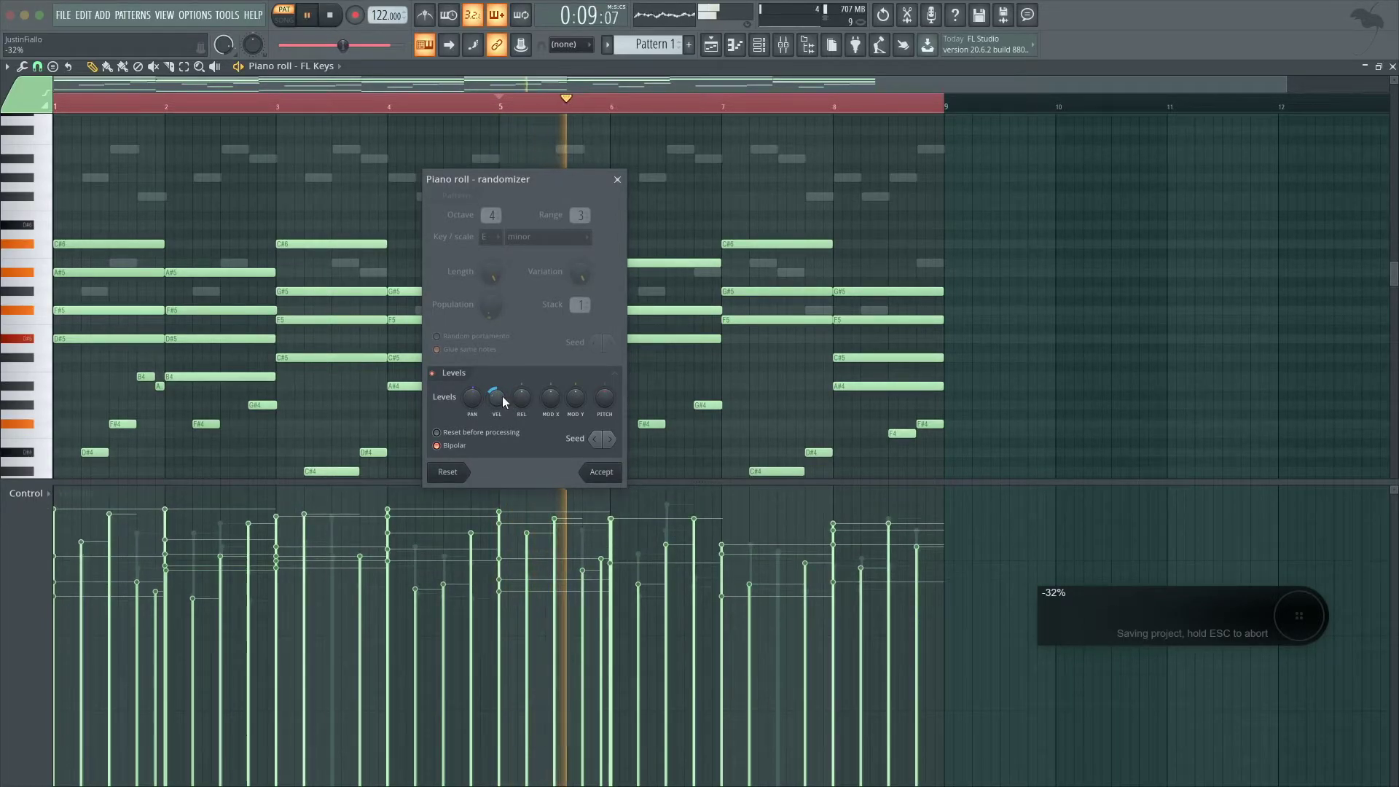
drag(502, 400, 502, 410)
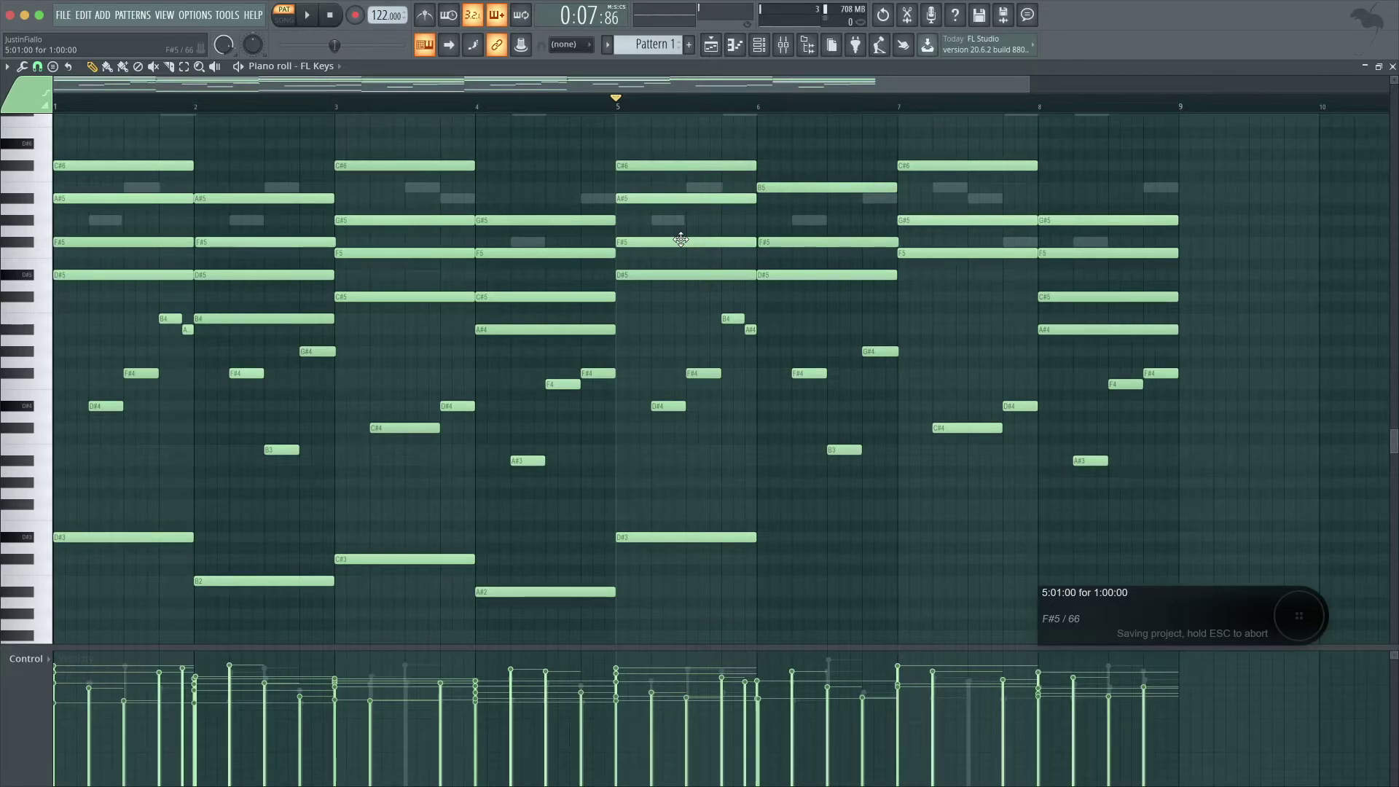
- Select the FL Keys notes in bars 5 to 8 and randomize their velocities again
drag(685, 153, 1181, 649)
scroll(1114, 576, up, 3)
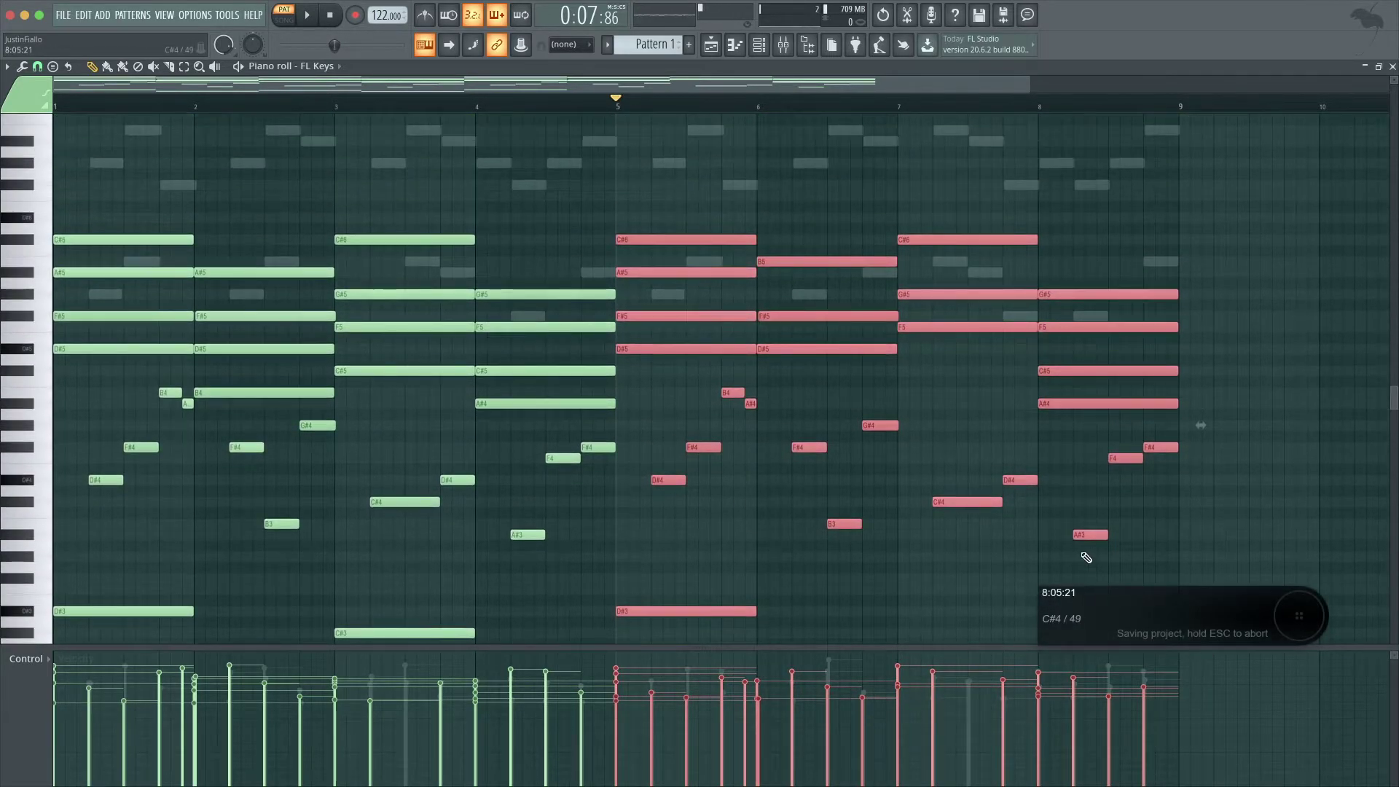
key(alt+r)
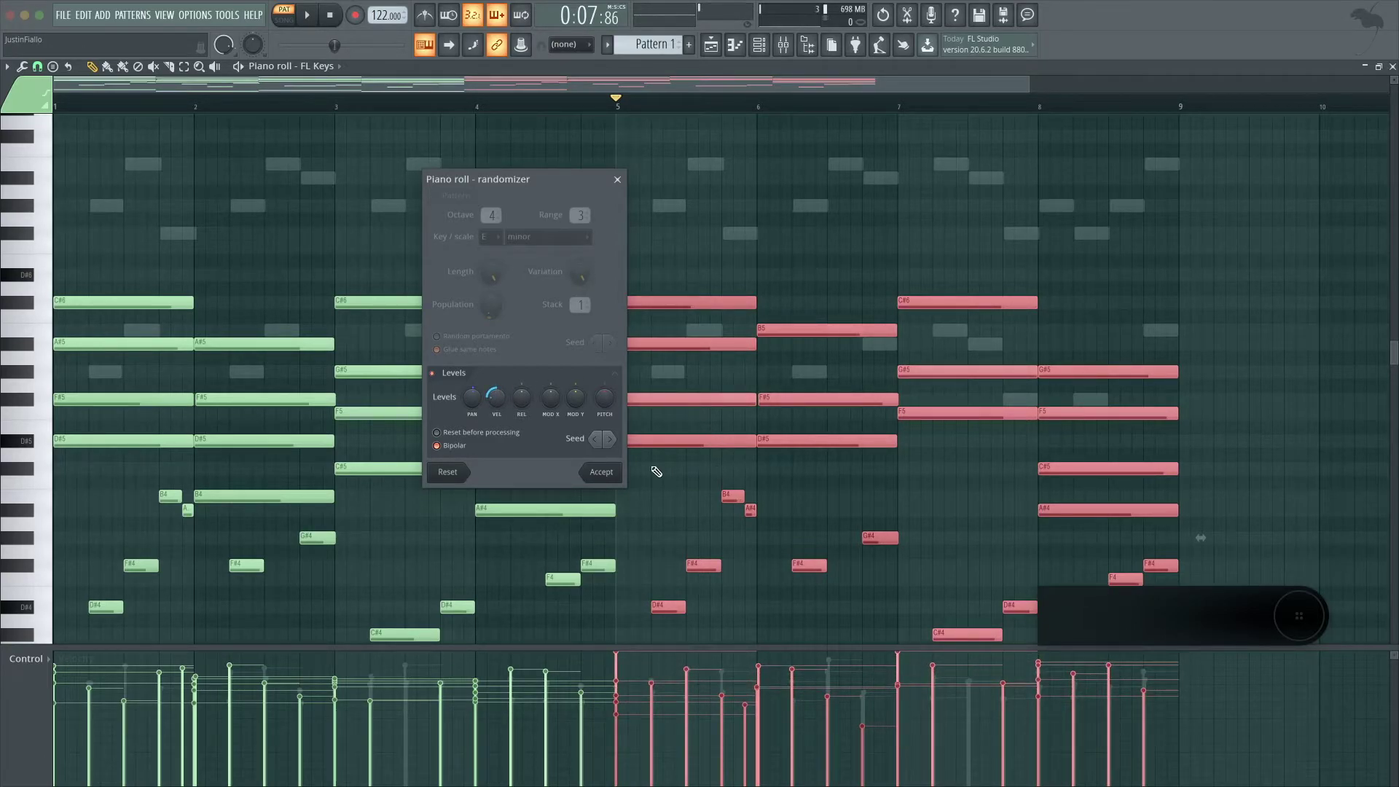
click(599, 471)
- Randomize the velocities of the FL Keys #2 notes in bars 1 to 4 by about 60% and play back the pattern
right_click(661, 210)
right_click(661, 210)
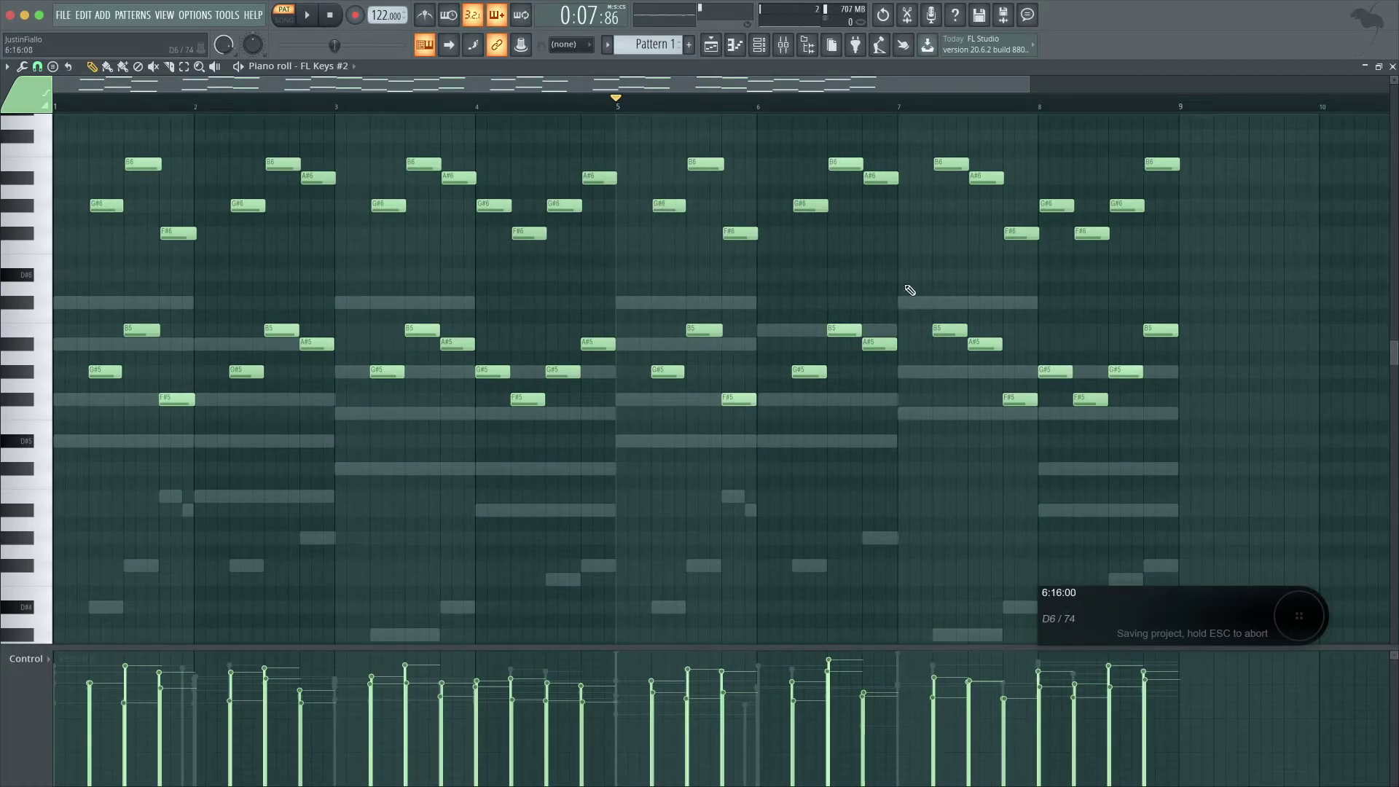
drag(103, 145, 602, 470)
key(alt+r)
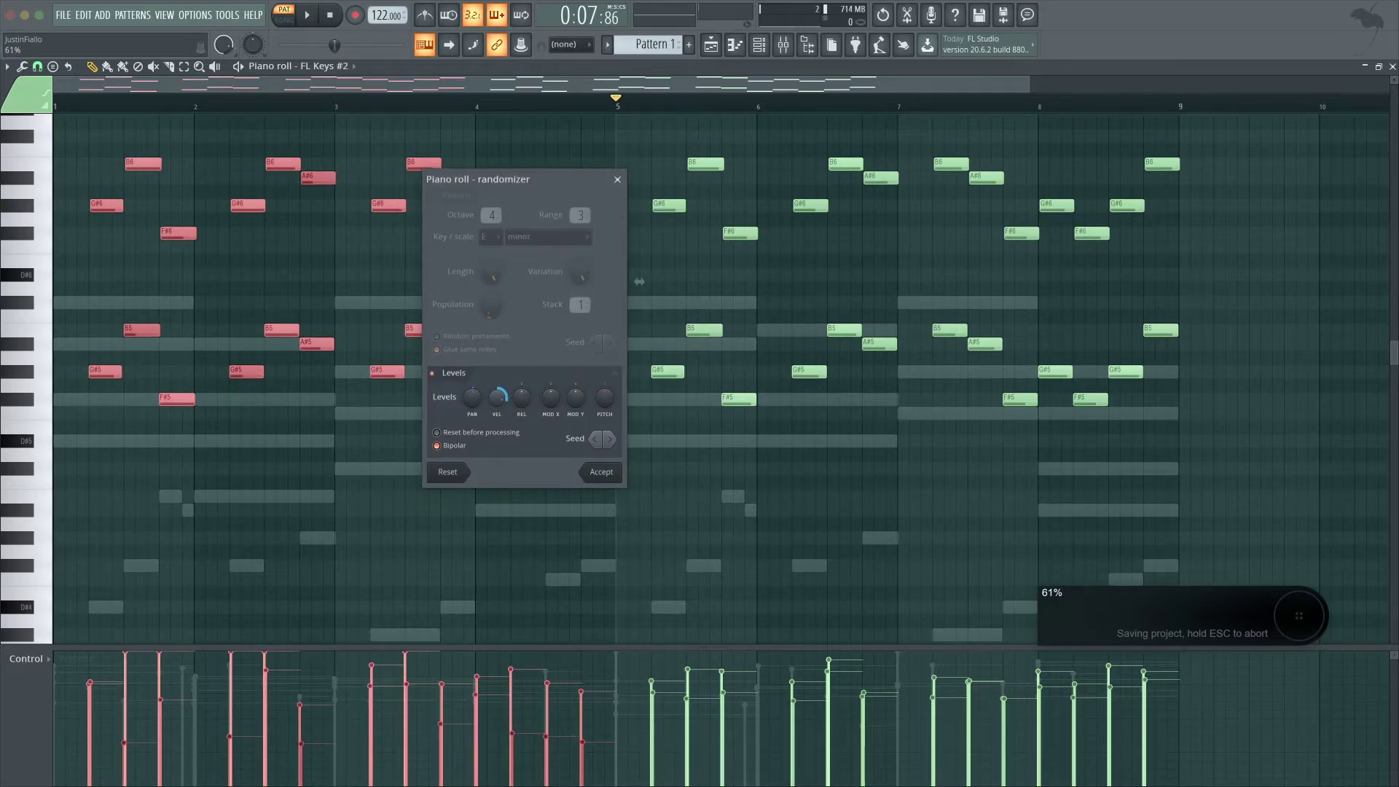
click(597, 472)
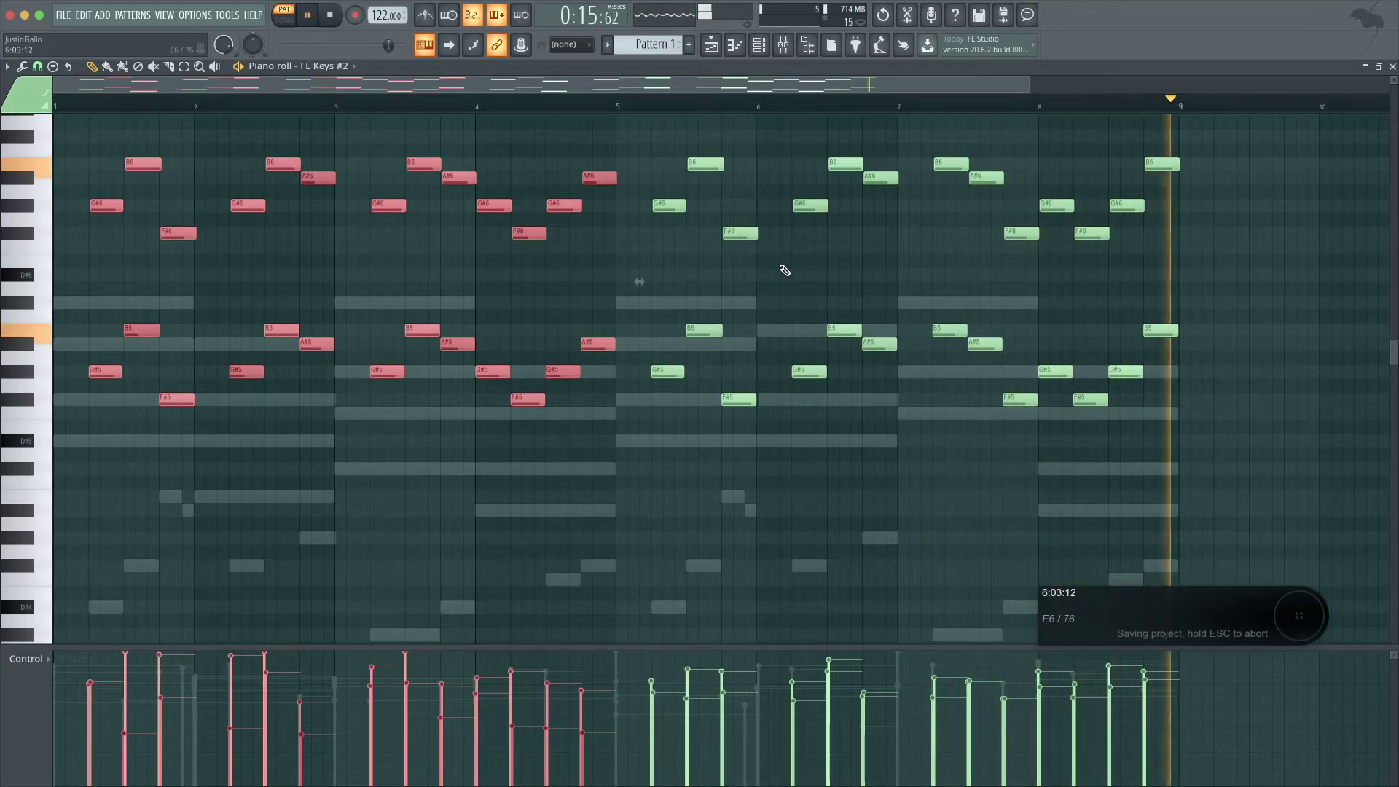
- Stop playback, switch the piano roll from FL Keys #2 to the FL Keys notes, and save the project
key(space)
scroll(1212, 322, up, 5)
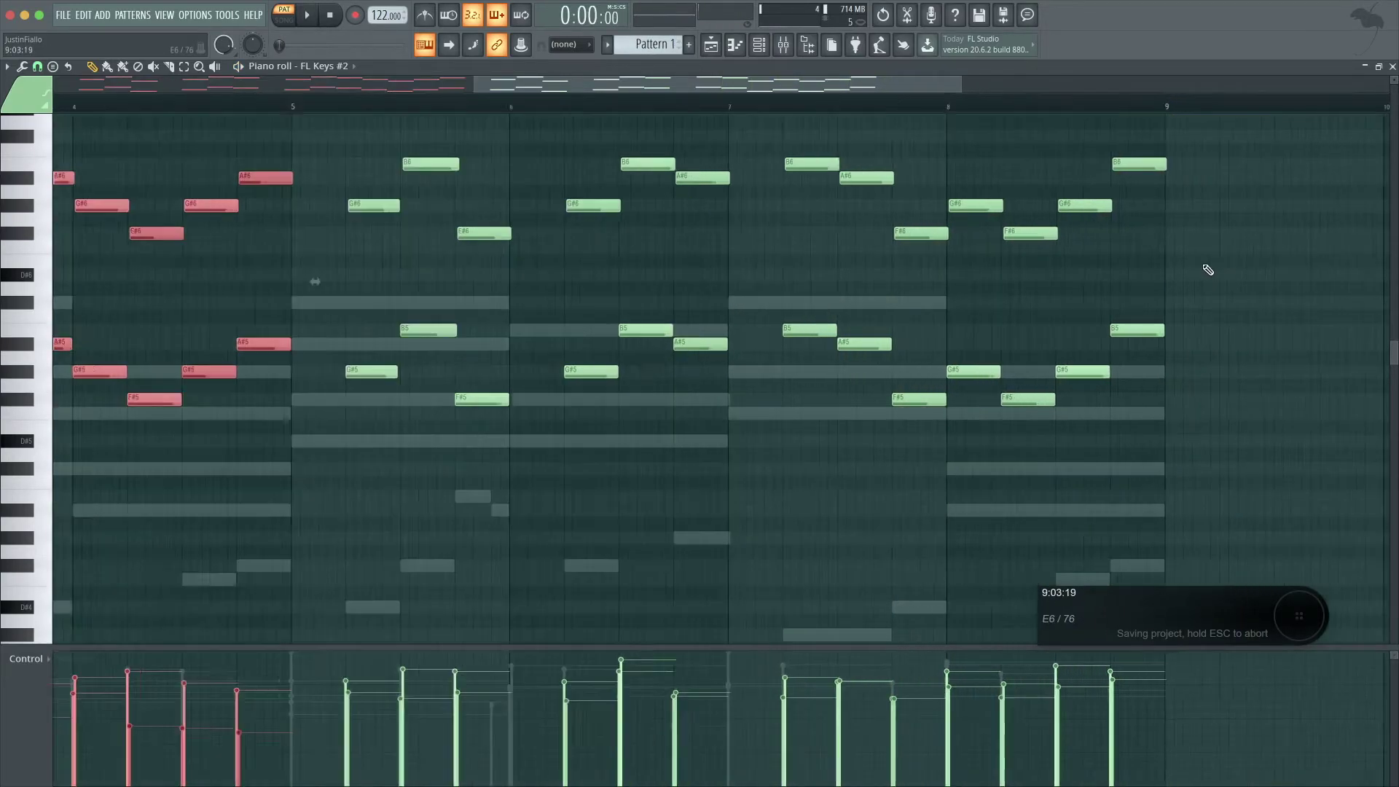
scroll(1146, 240, up, 3)
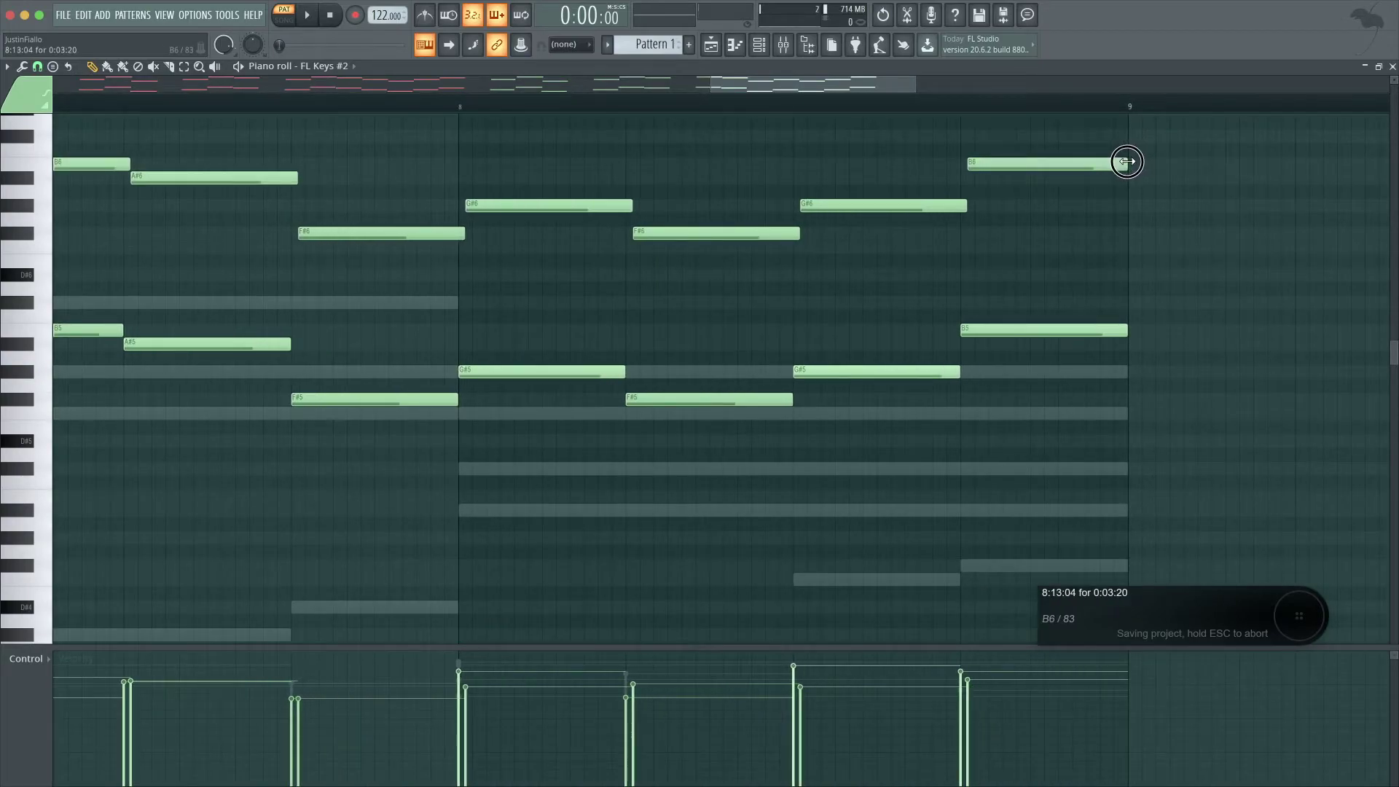
scroll(1066, 341, down, 5)
right_click(1024, 413)
scroll(1050, 455, down, 1)
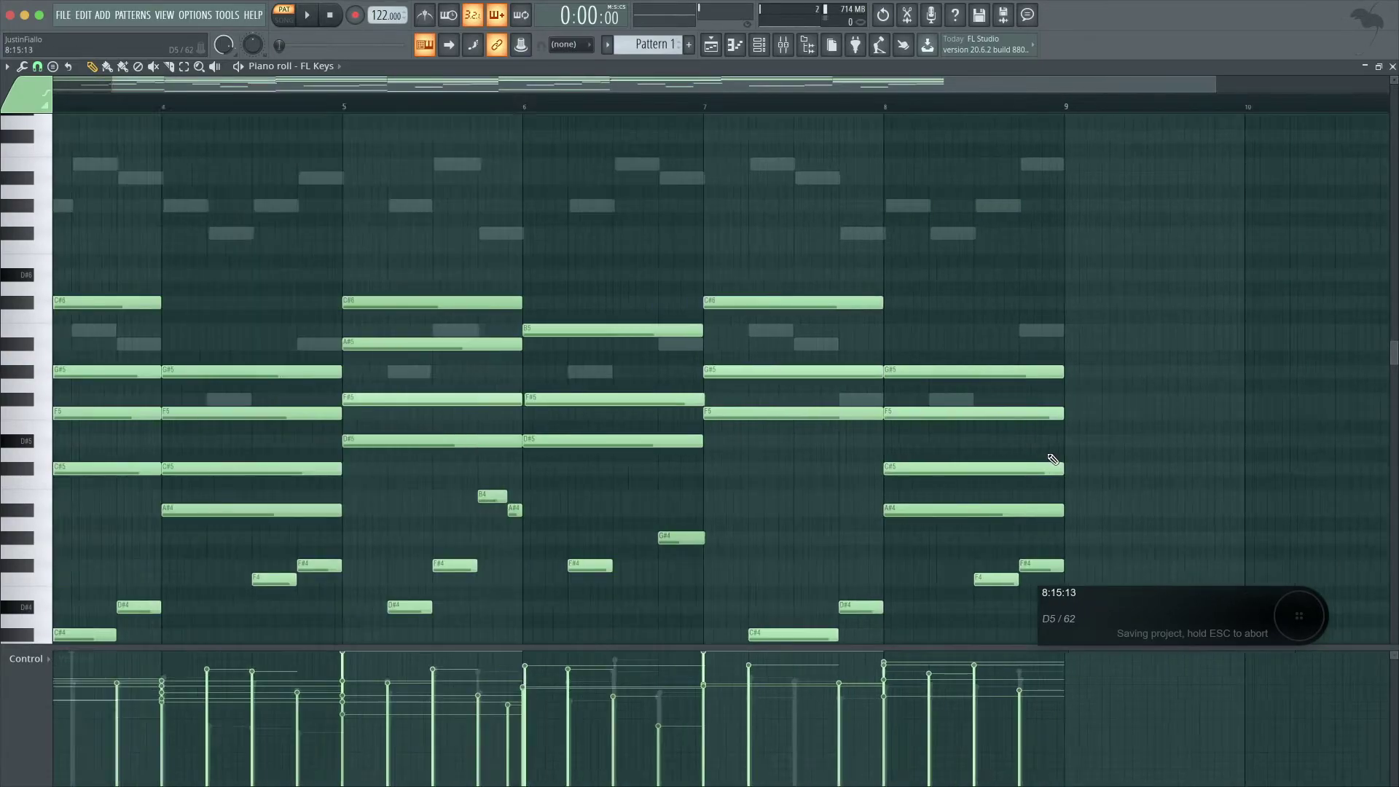
scroll(934, 566, down, 2)
scroll(928, 565, down, 5)
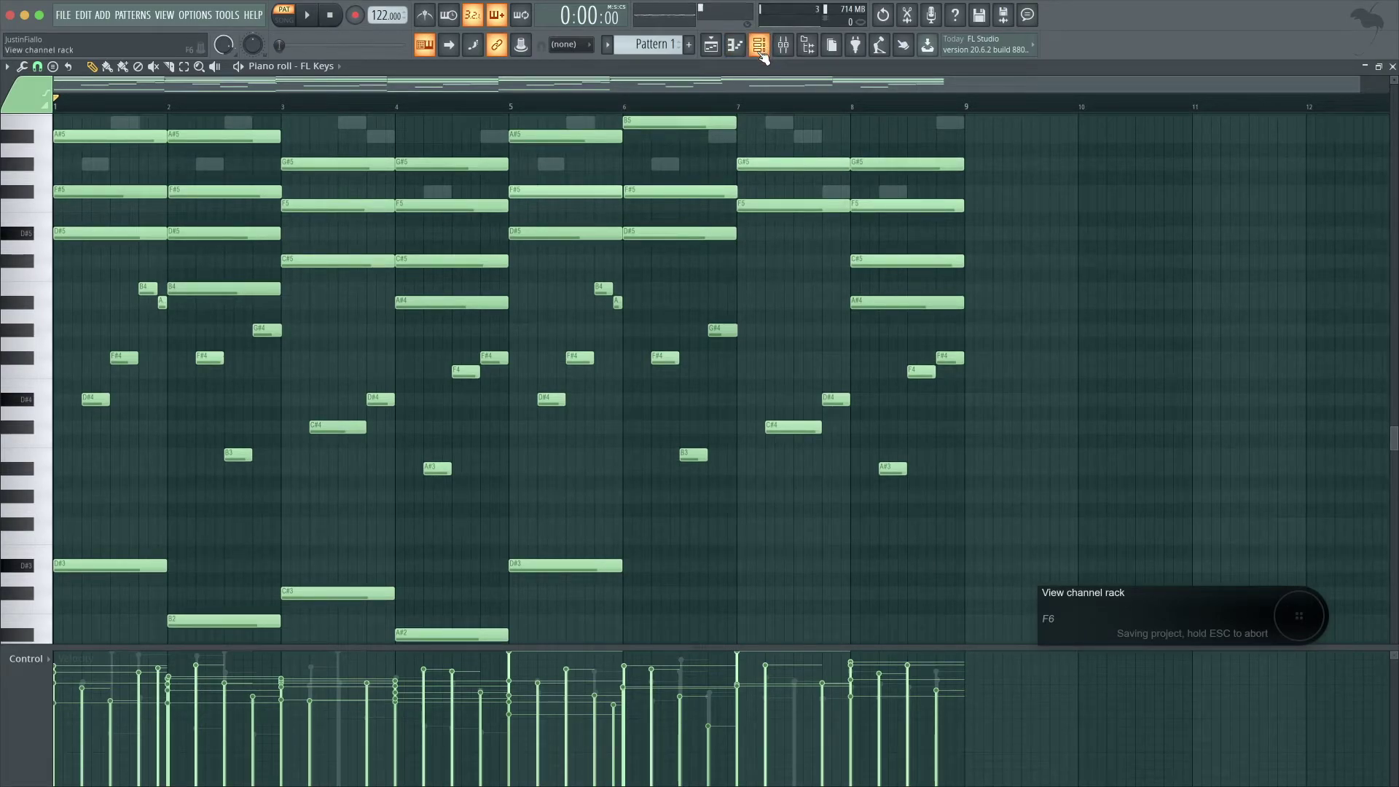
key(ctrl+s)
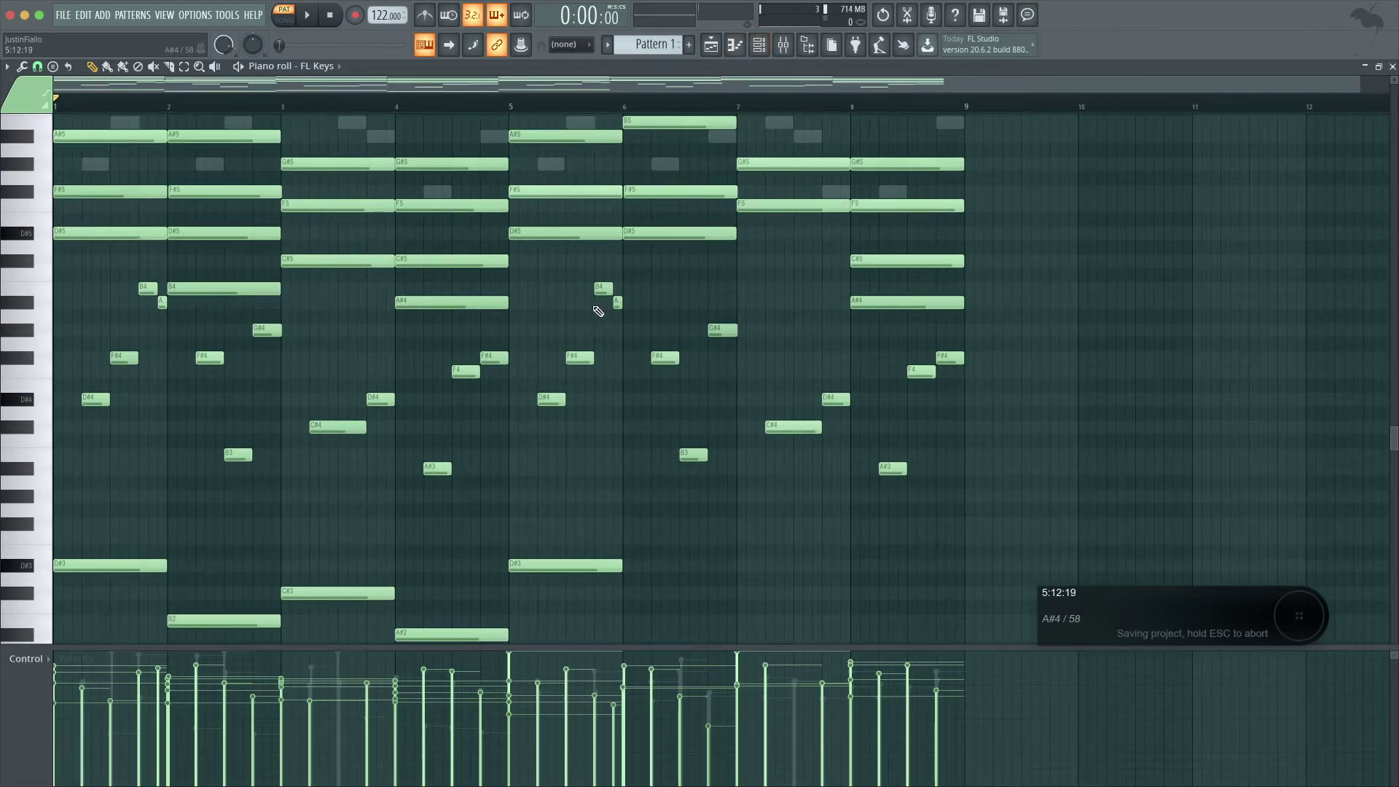
- Select and copy all FL Keys notes across the eight bars, and switch the piano roll to the Nexus channel
scroll(585, 316, up, 4)
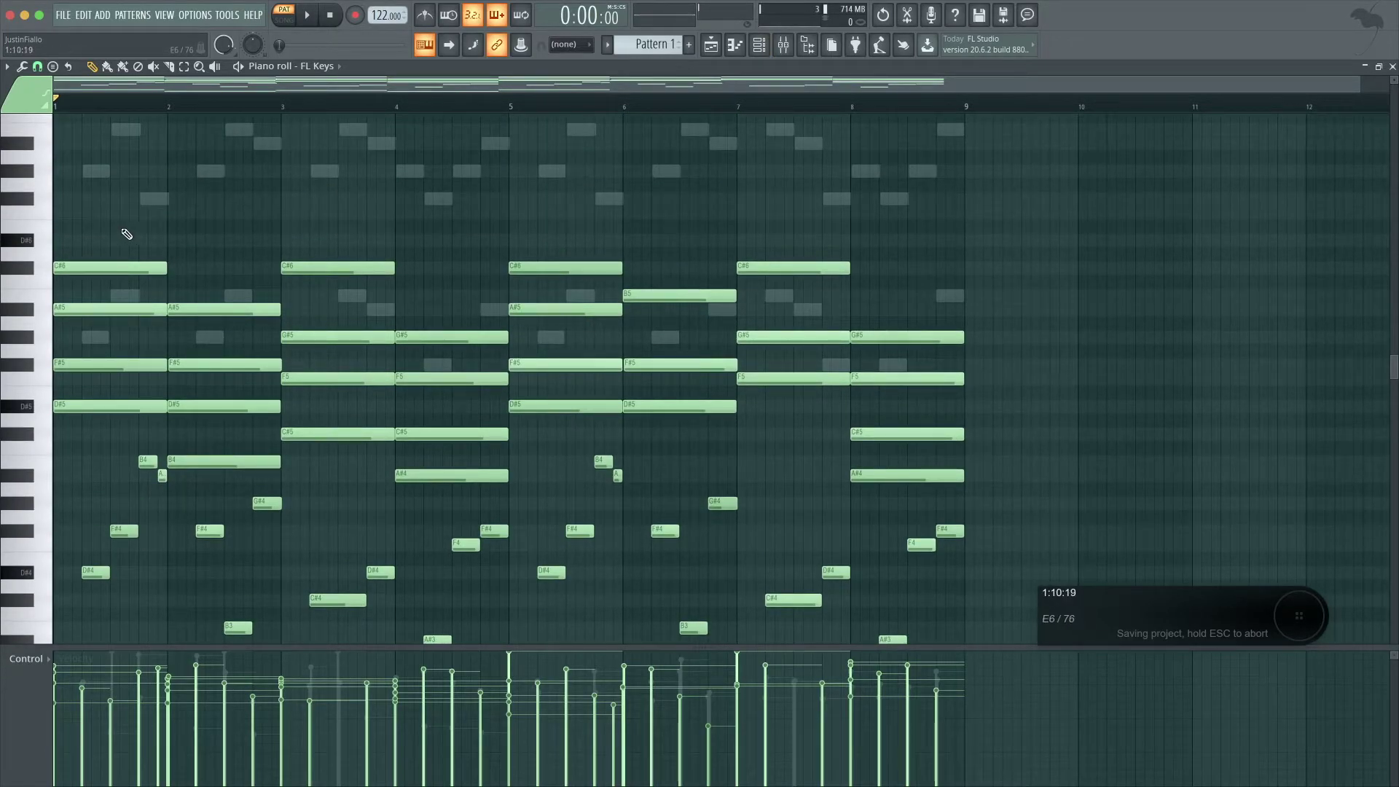
drag(109, 220, 898, 671)
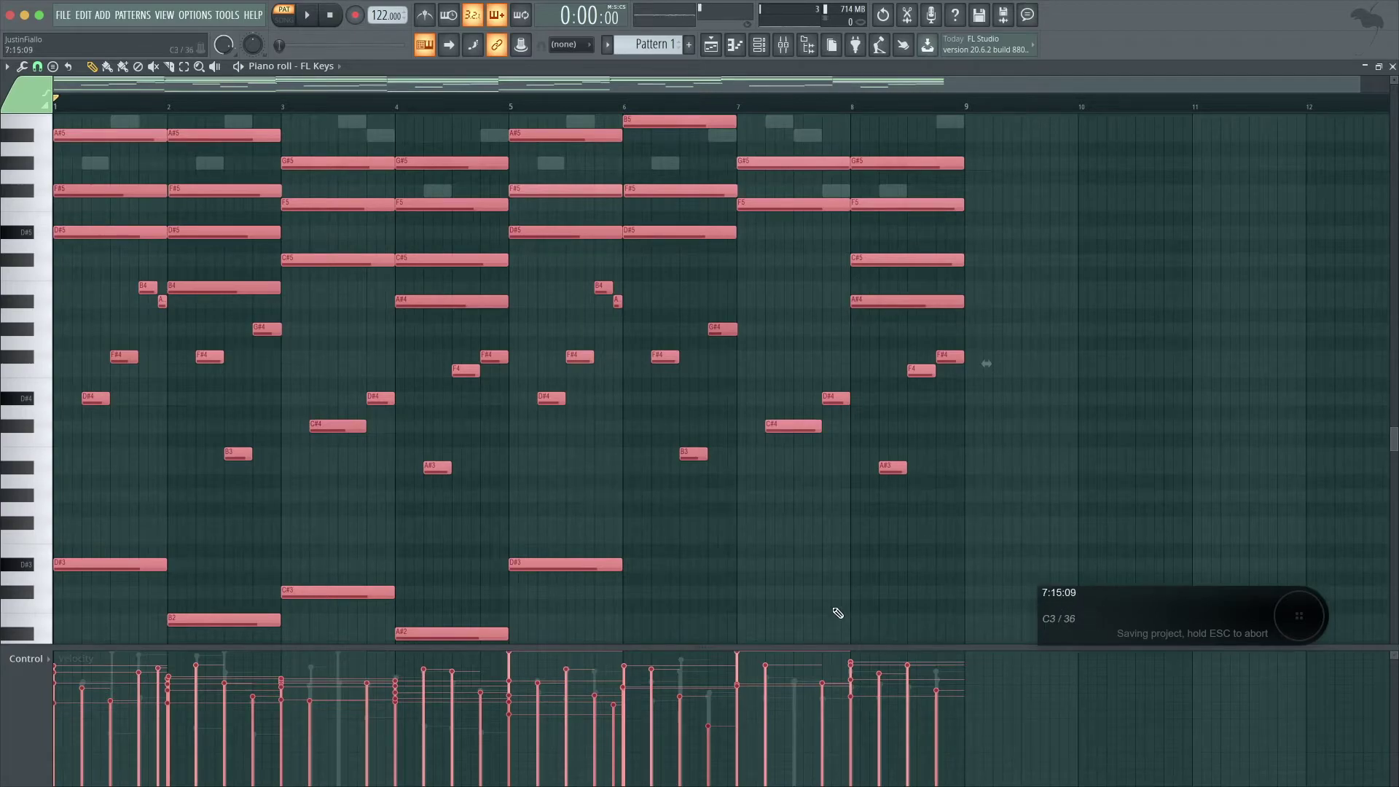
scroll(838, 613, up, 4)
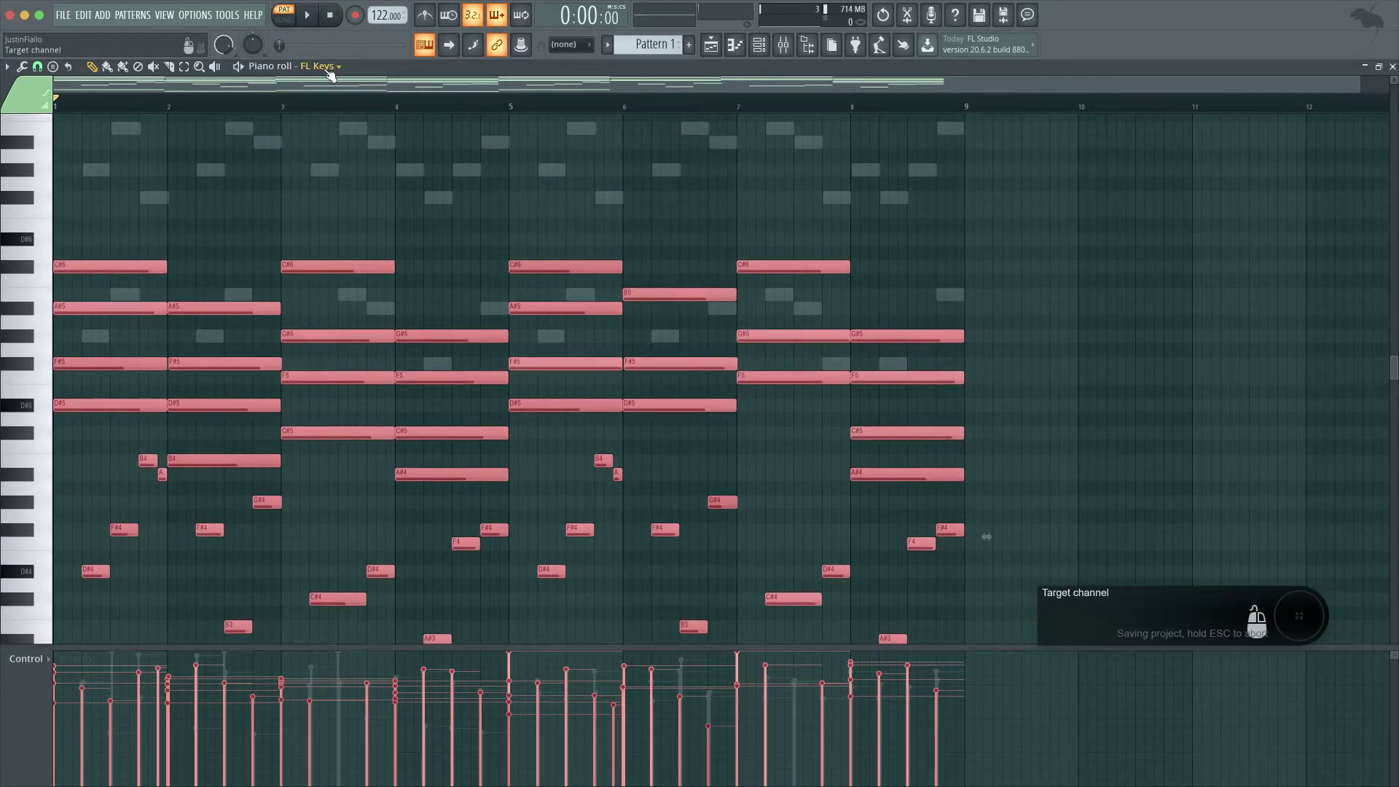
click(328, 68)
click(356, 193)
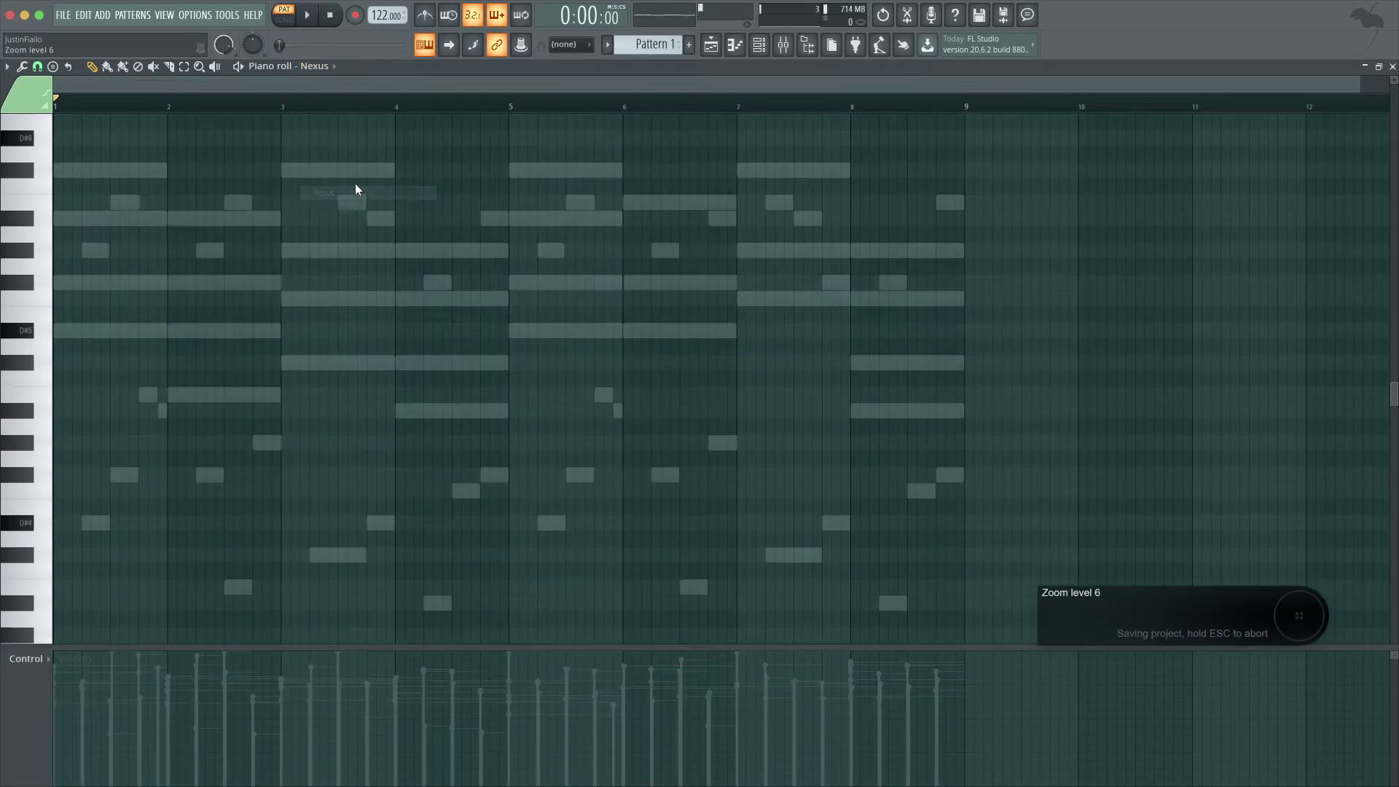
- Open the Nexus instrument from the channel rack and show its preset librarian
click(759, 45)
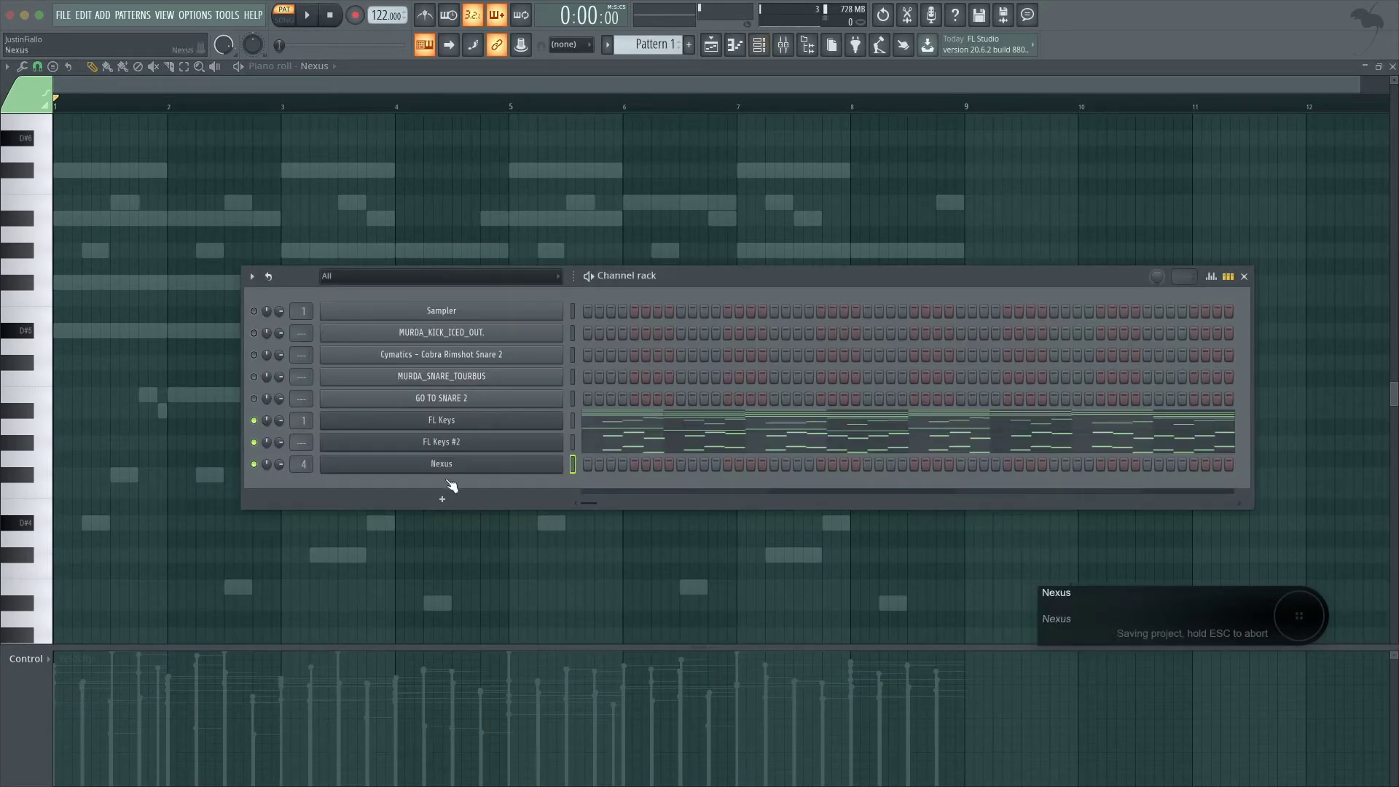
click(451, 467)
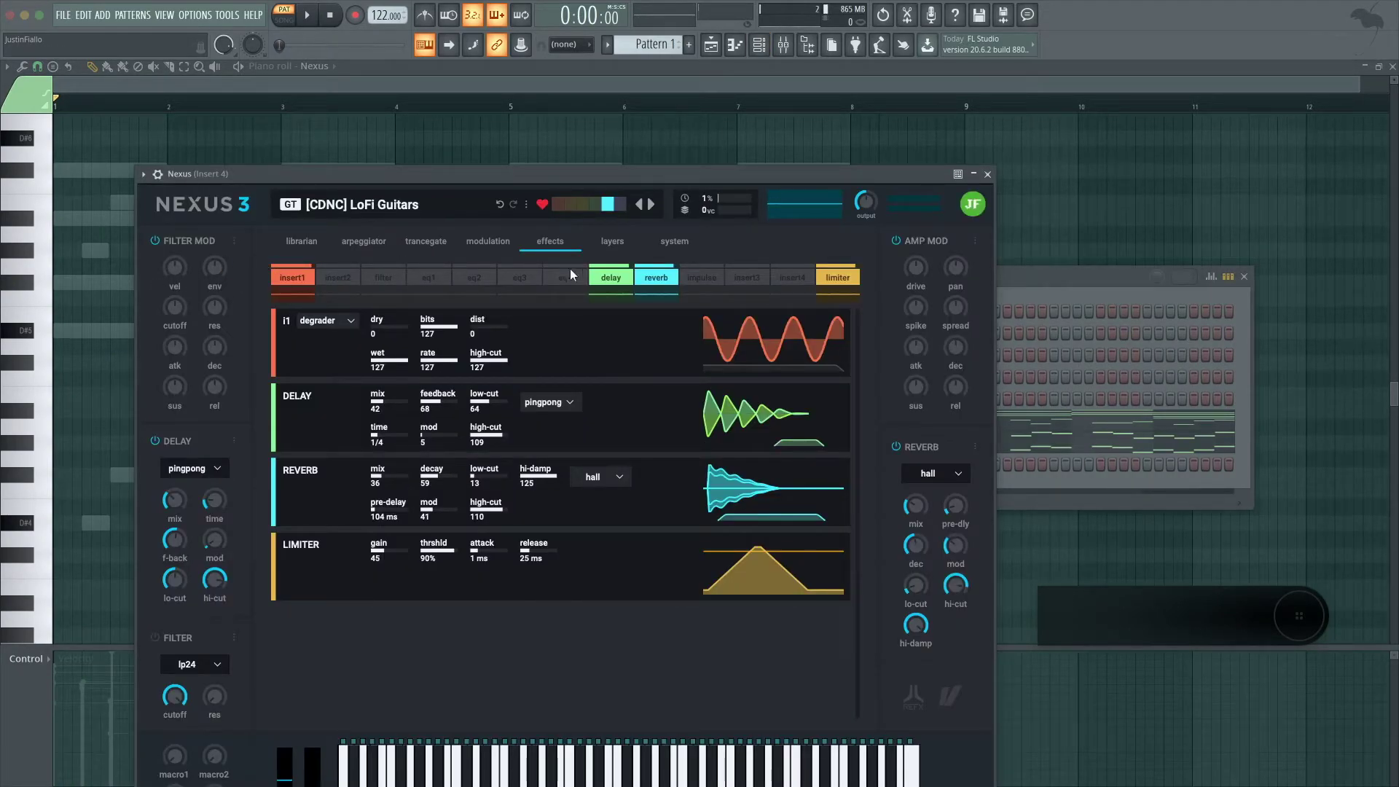
click(301, 241)
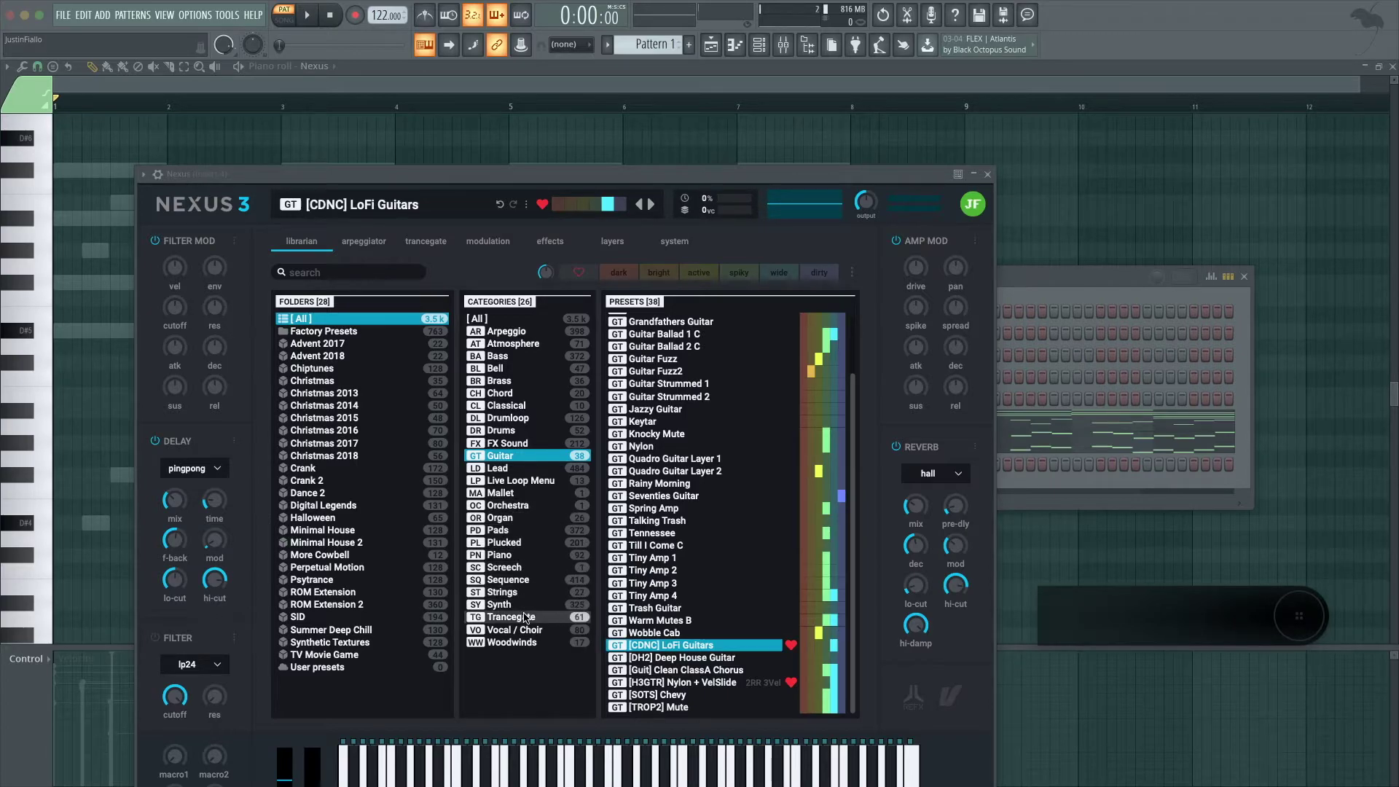
- Browse the Woodwinds presets, including High Mountain Split and Simple Flute, while playing the pattern
click(527, 642)
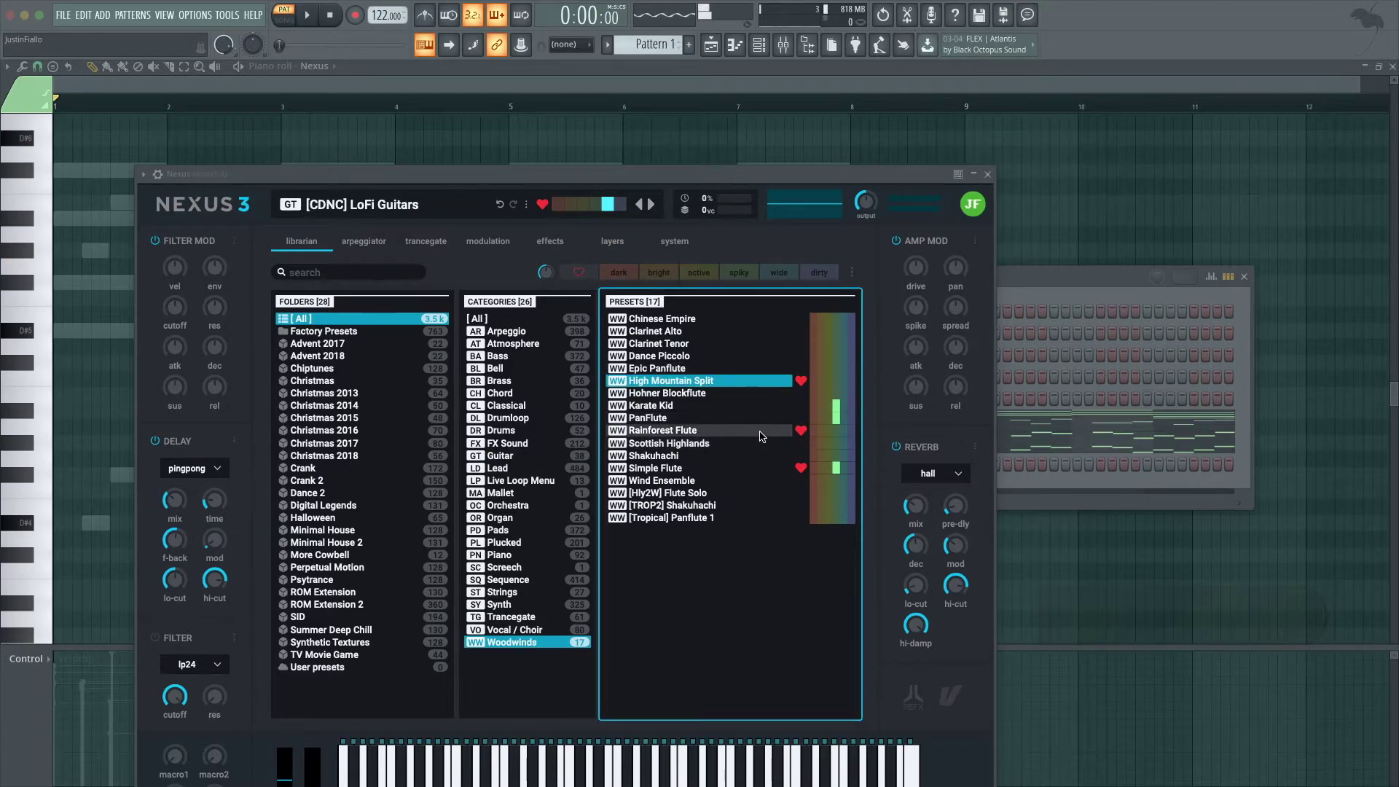
key(space)
click(743, 382)
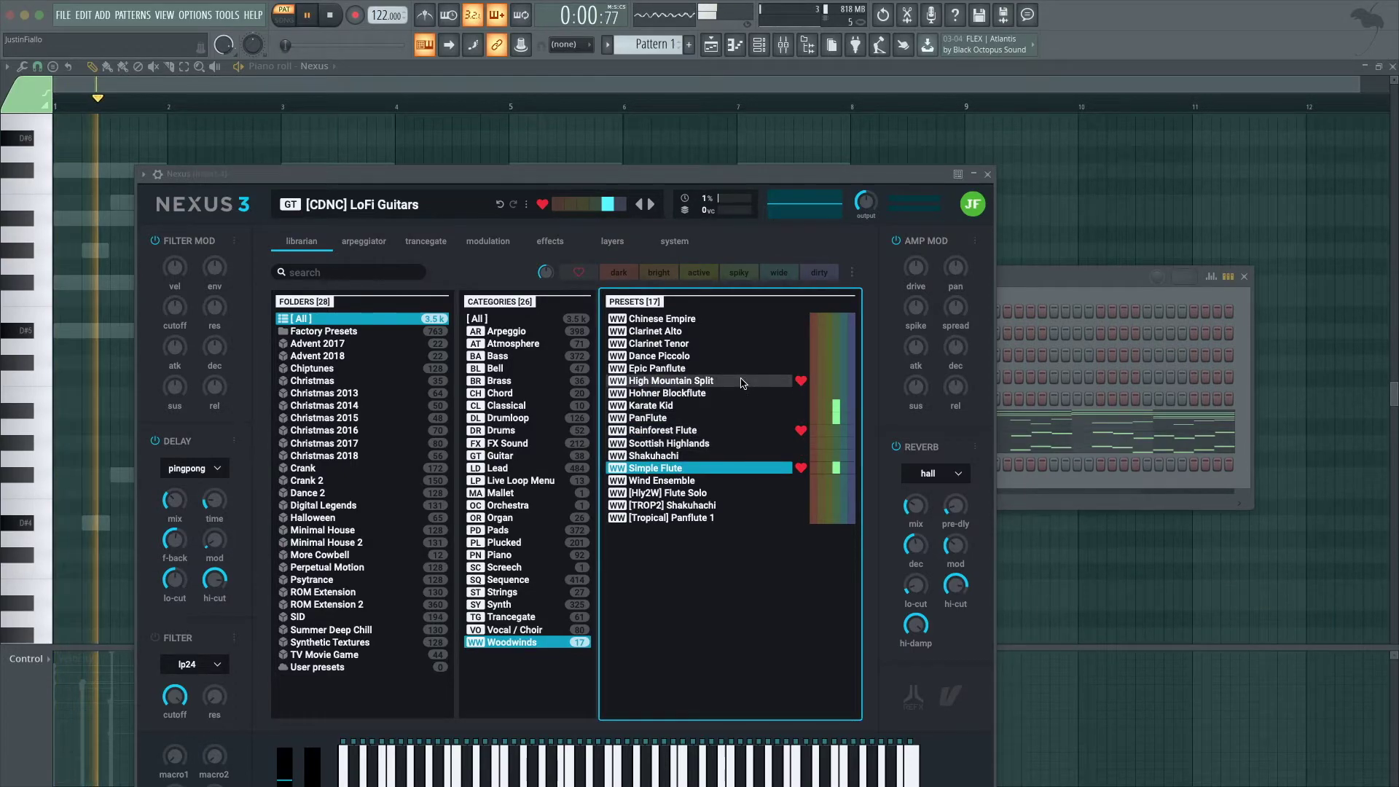
- Browse the Guitar presets during playback and load [DH2] Deep House Guitar
click(530, 456)
key(space)
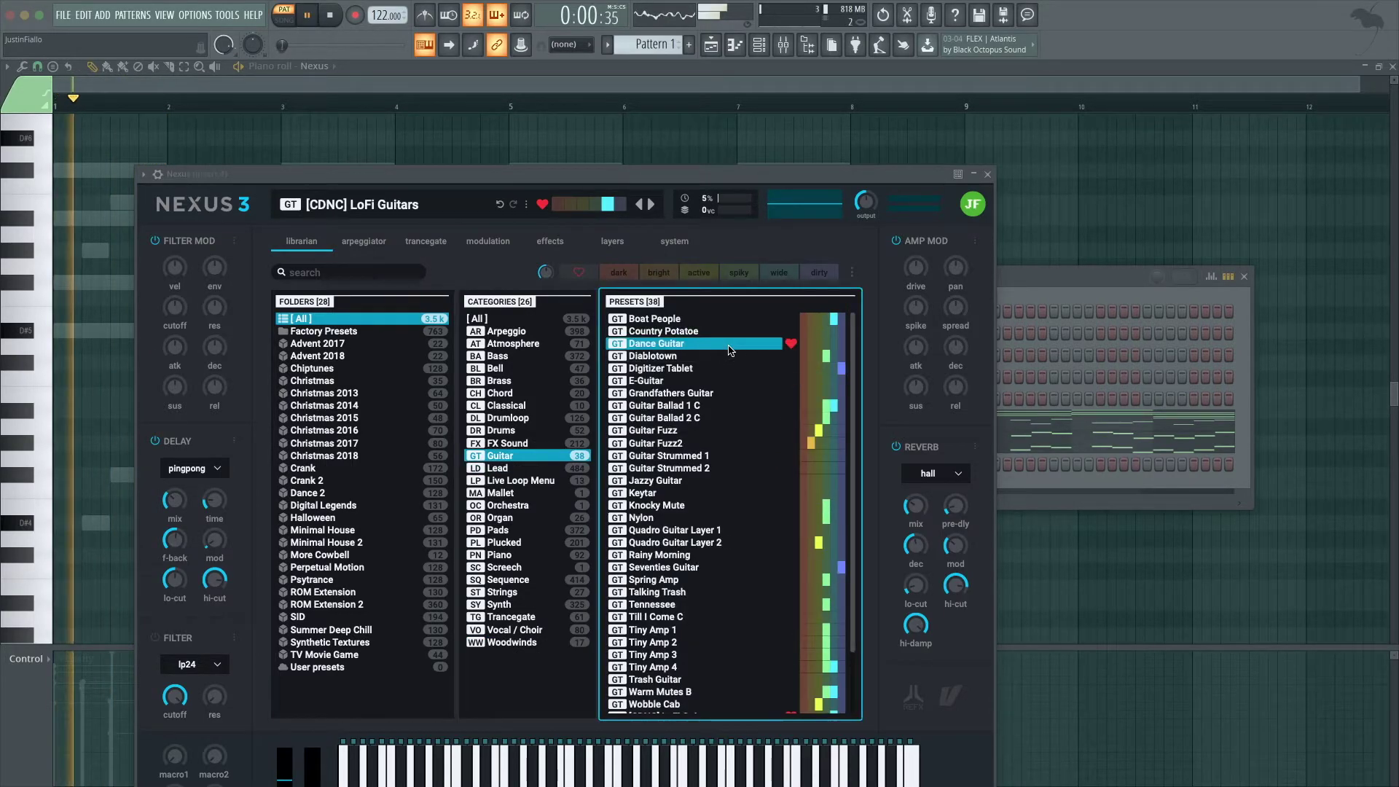
scroll(717, 547, down, 3)
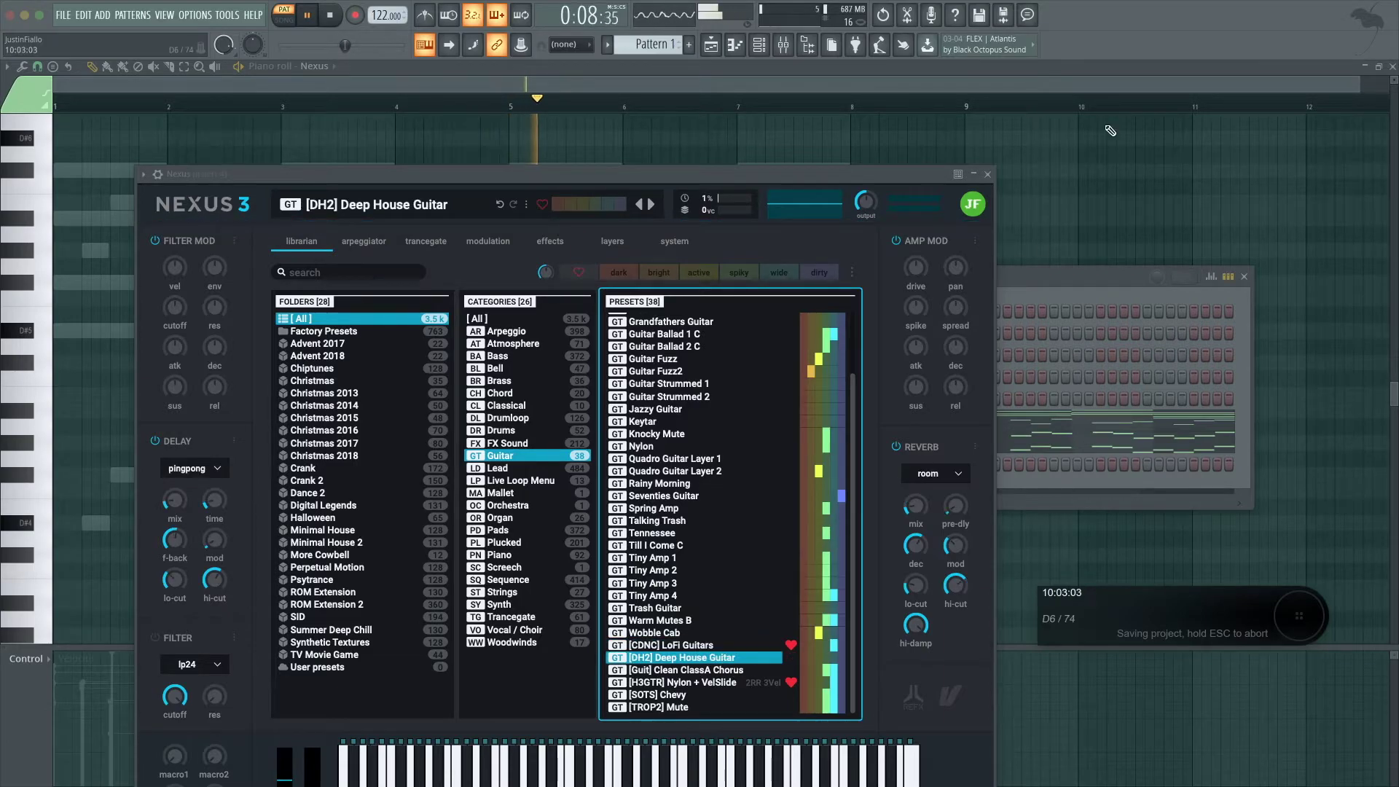
- Close the Nexus instrument, paste the copied FL Keys notes into its piano roll and play the pattern
click(987, 174)
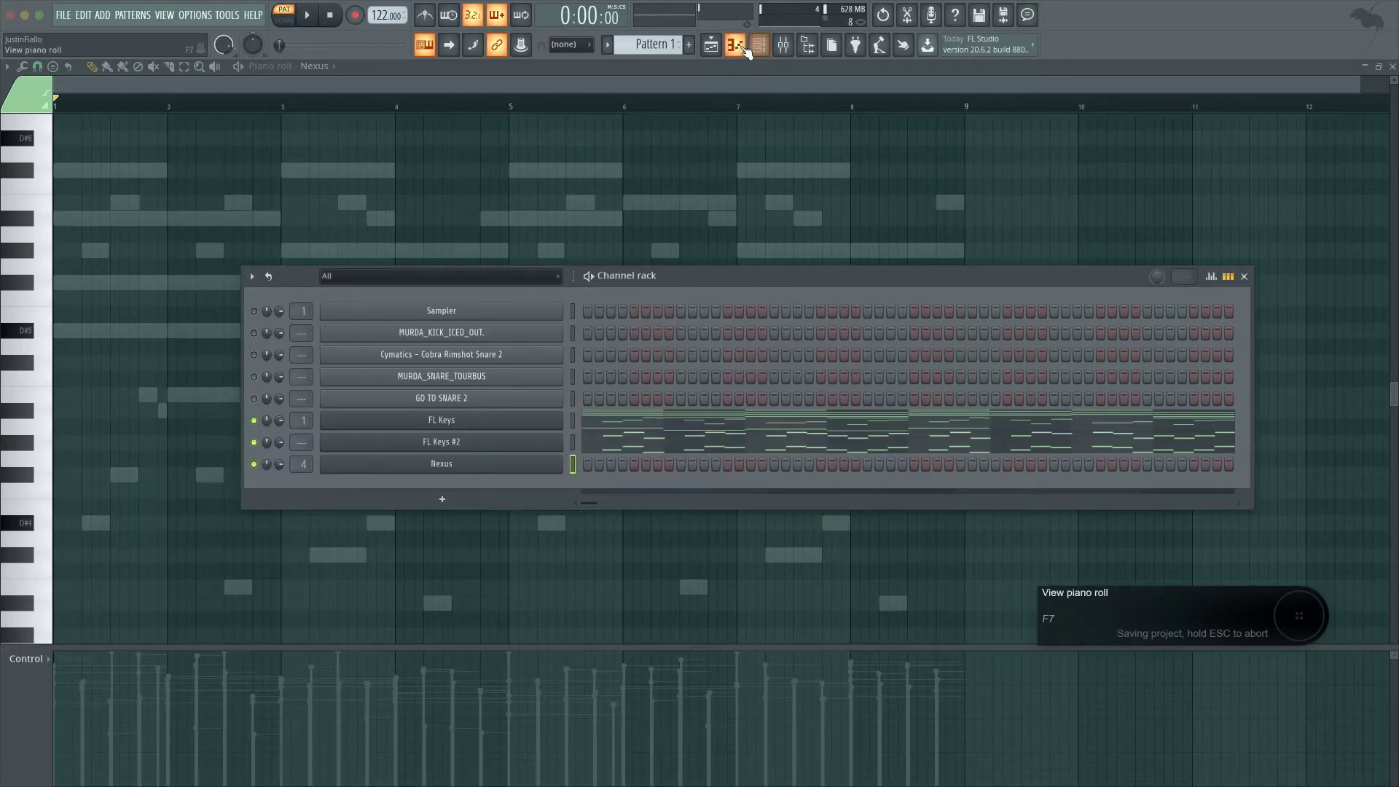
click(771, 46)
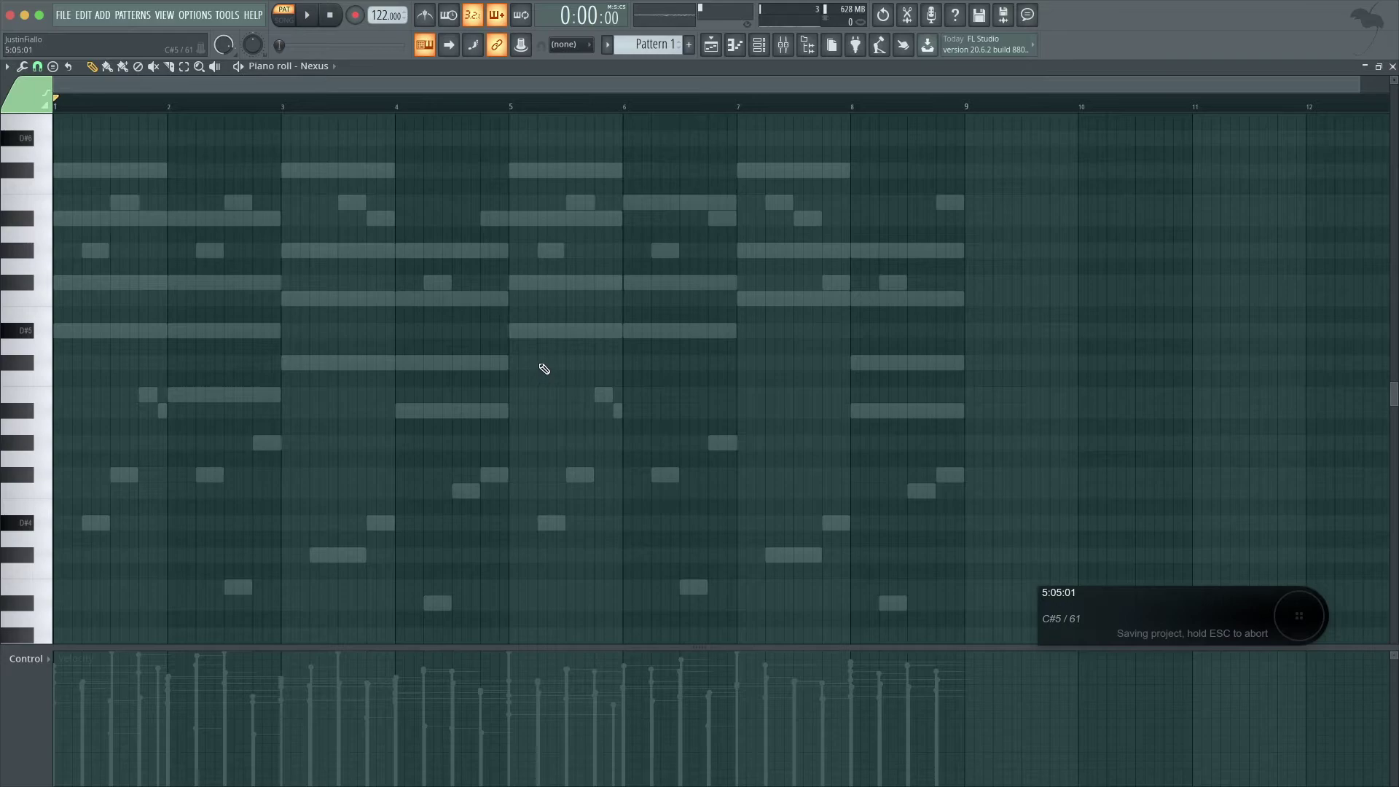
key(space)
- Solo the Nexus channel, listen to the pattern in its piano roll and stop playback
key(F6)
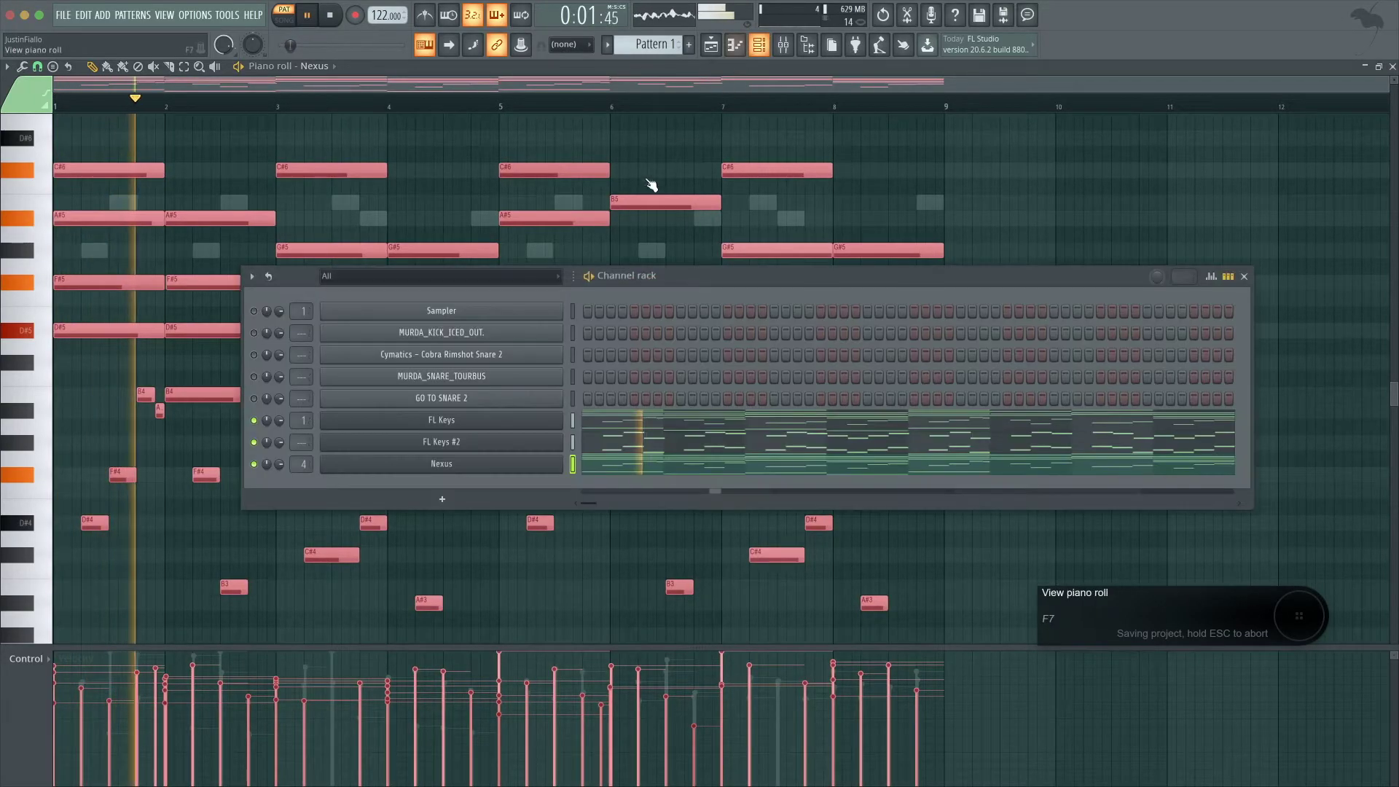
right_click(253, 464)
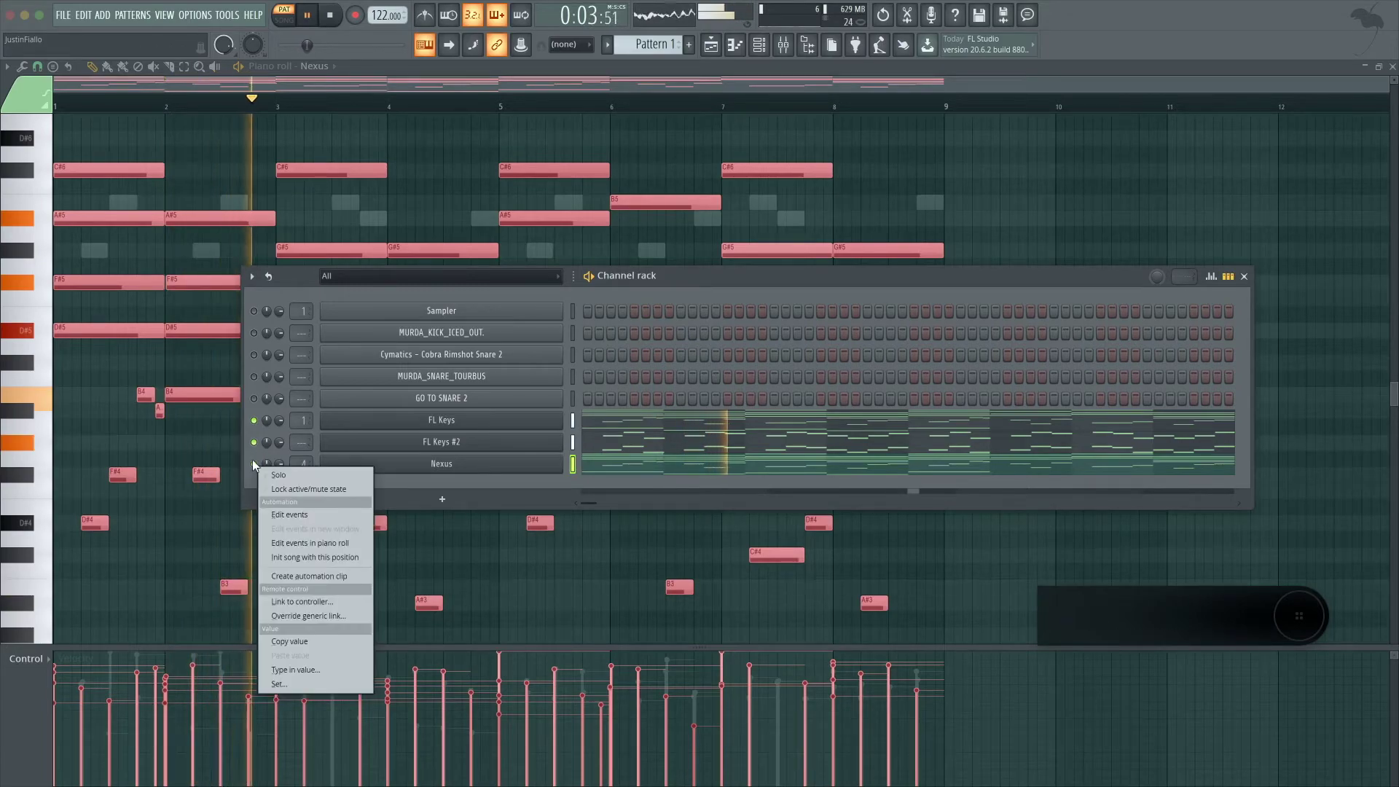
click(309, 478)
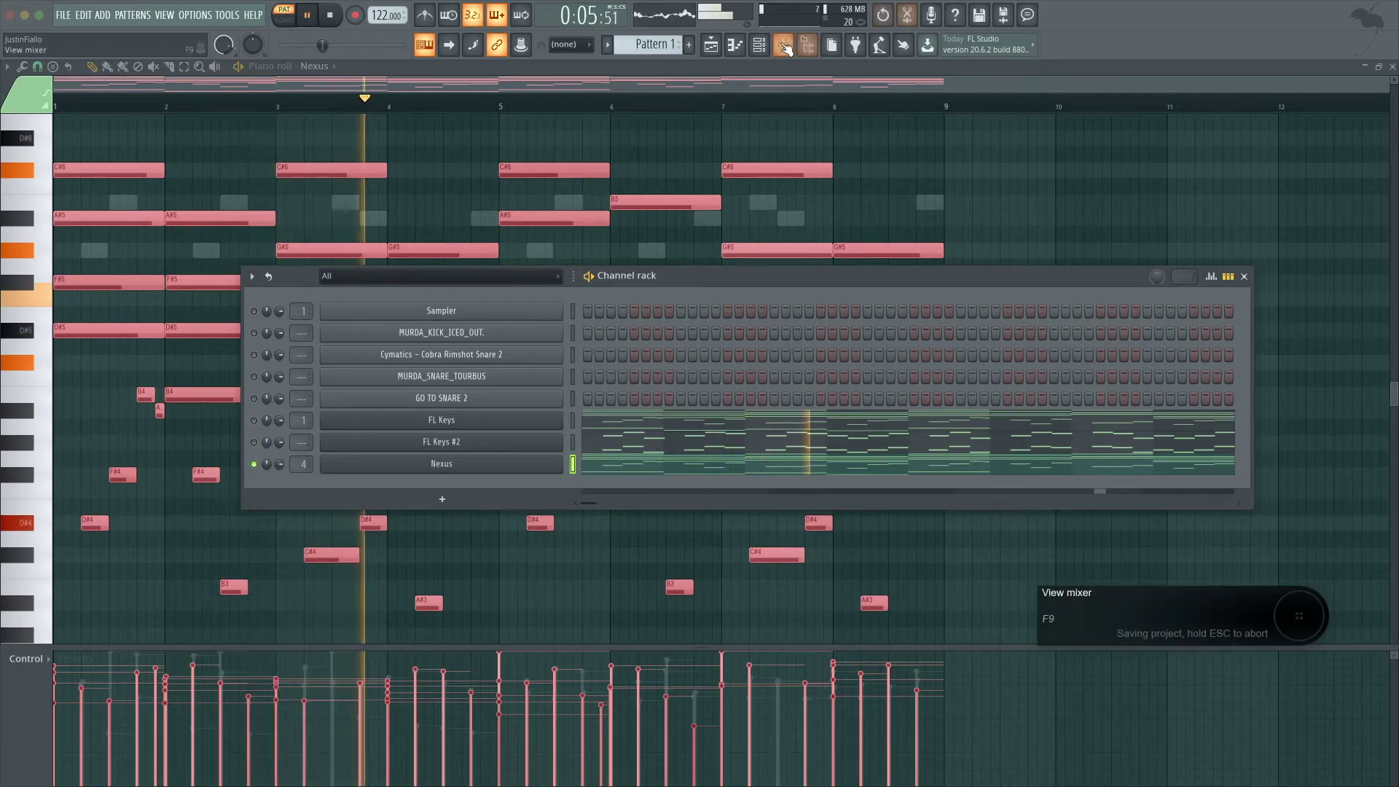
click(761, 48)
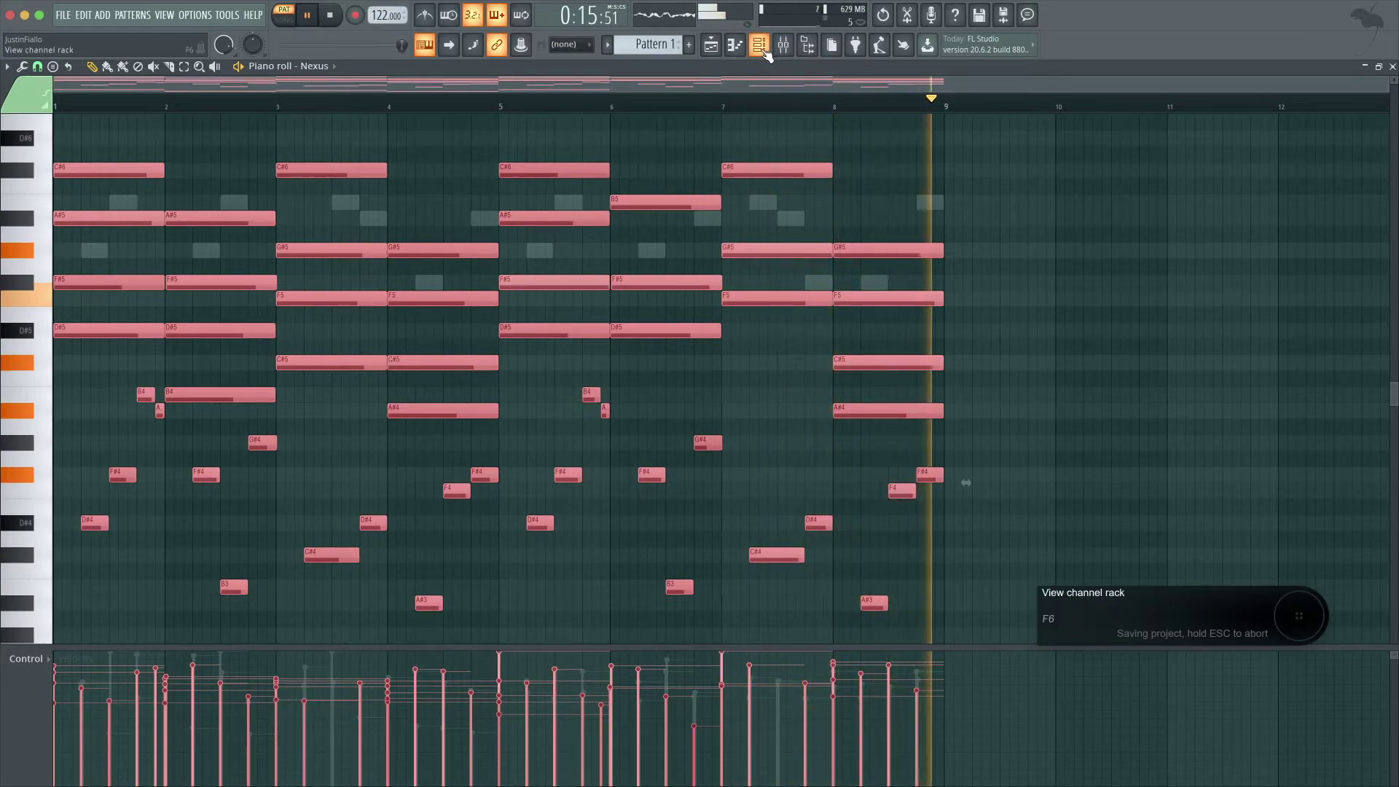
key(space)
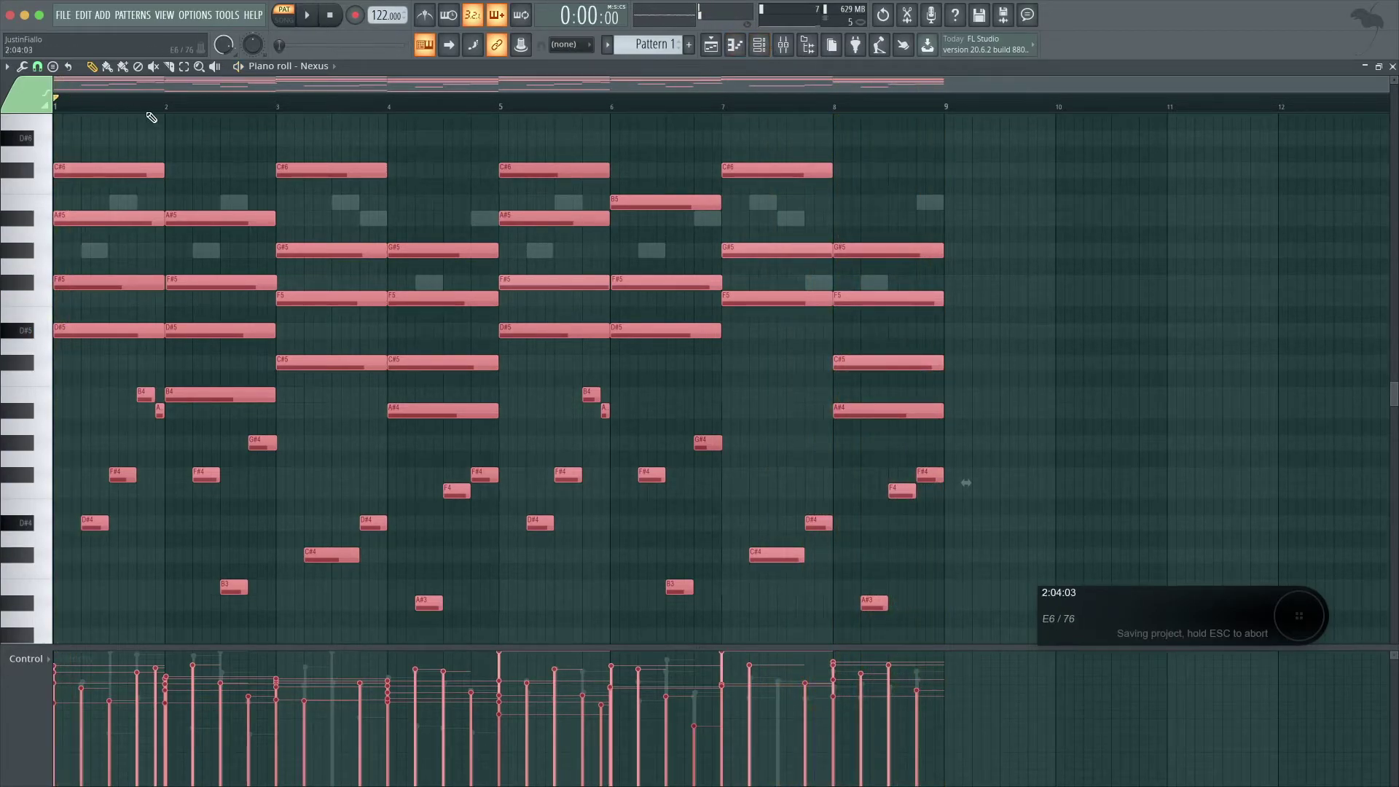
- Open the Strum tool for the Nexus notes, enable Trigger ahead and preview a strong negative start time strength
click(25, 67)
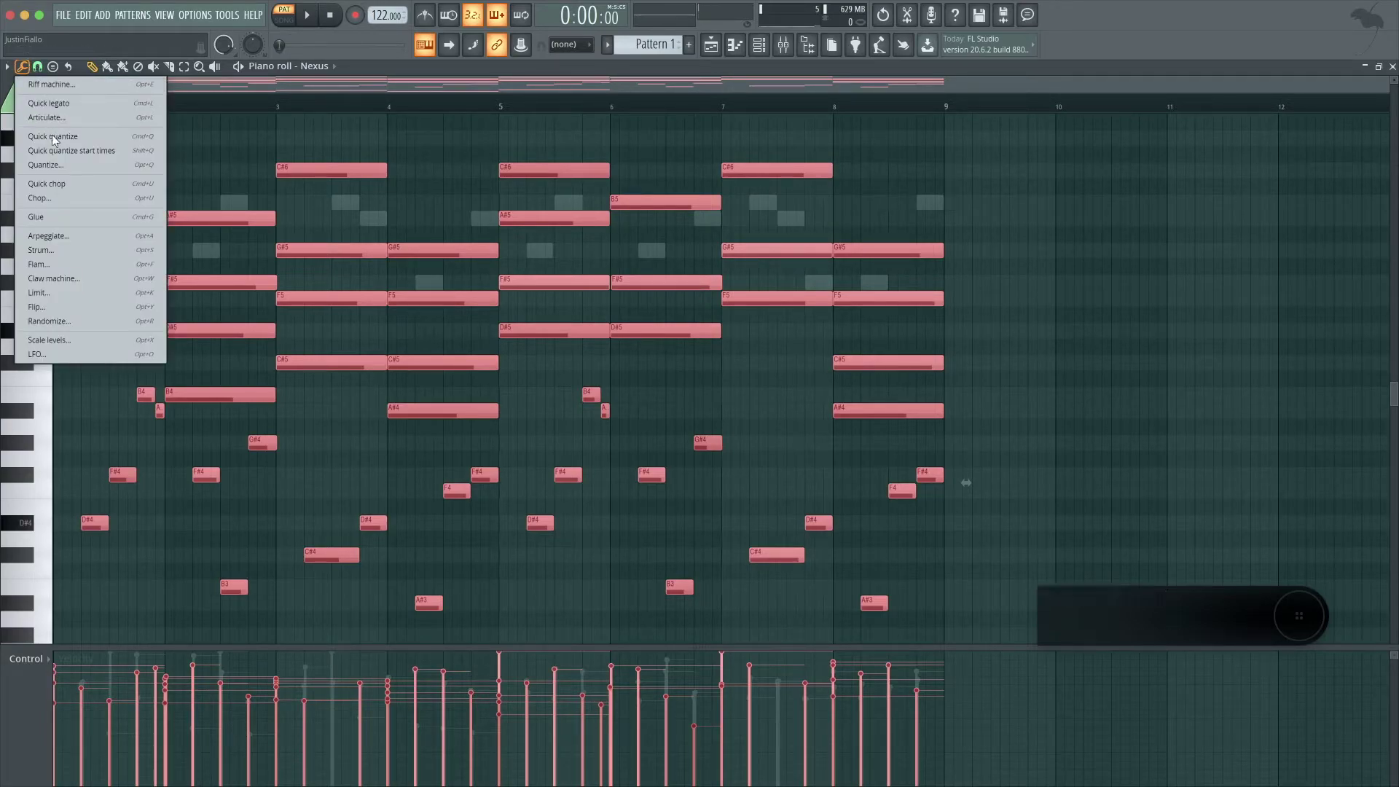
click(53, 256)
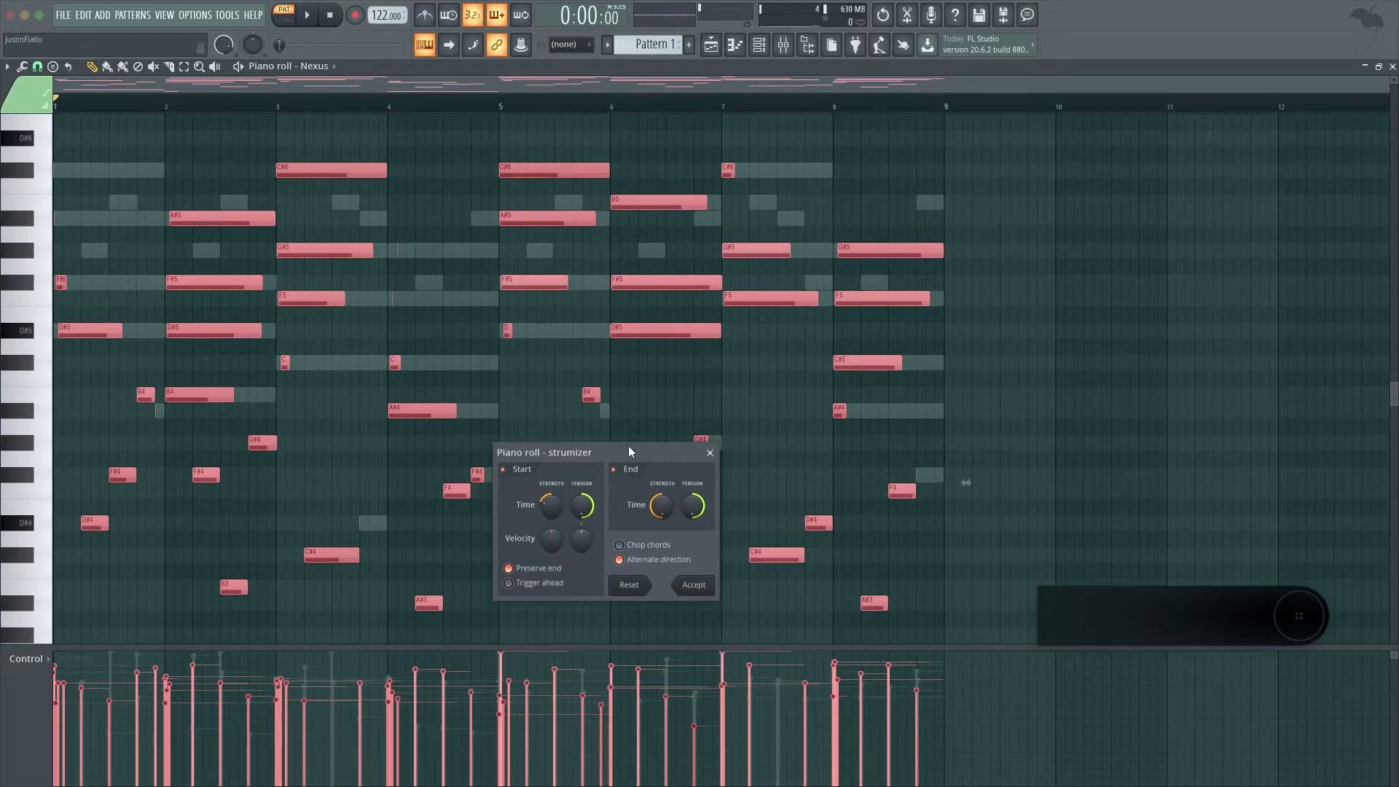
click(508, 583)
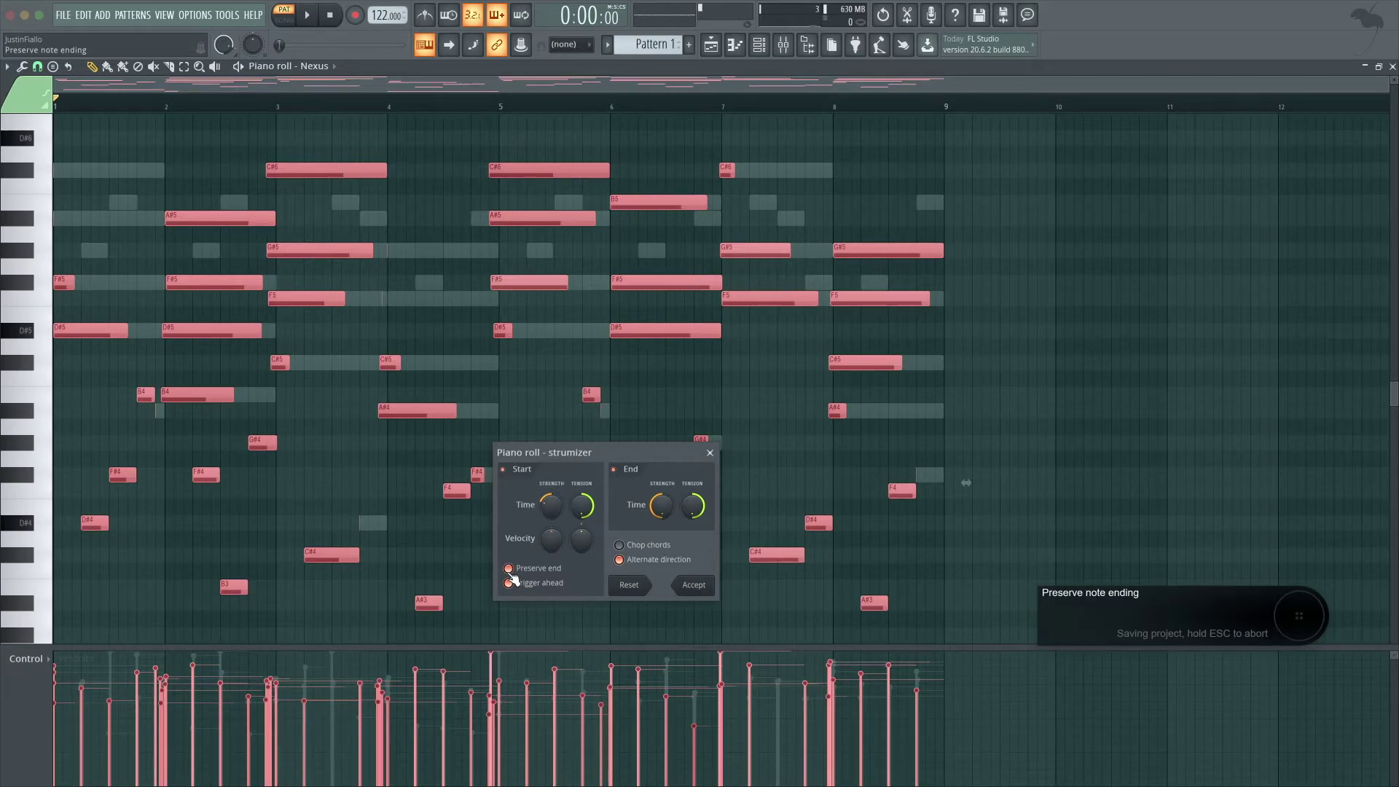
drag(565, 519, 565, 499)
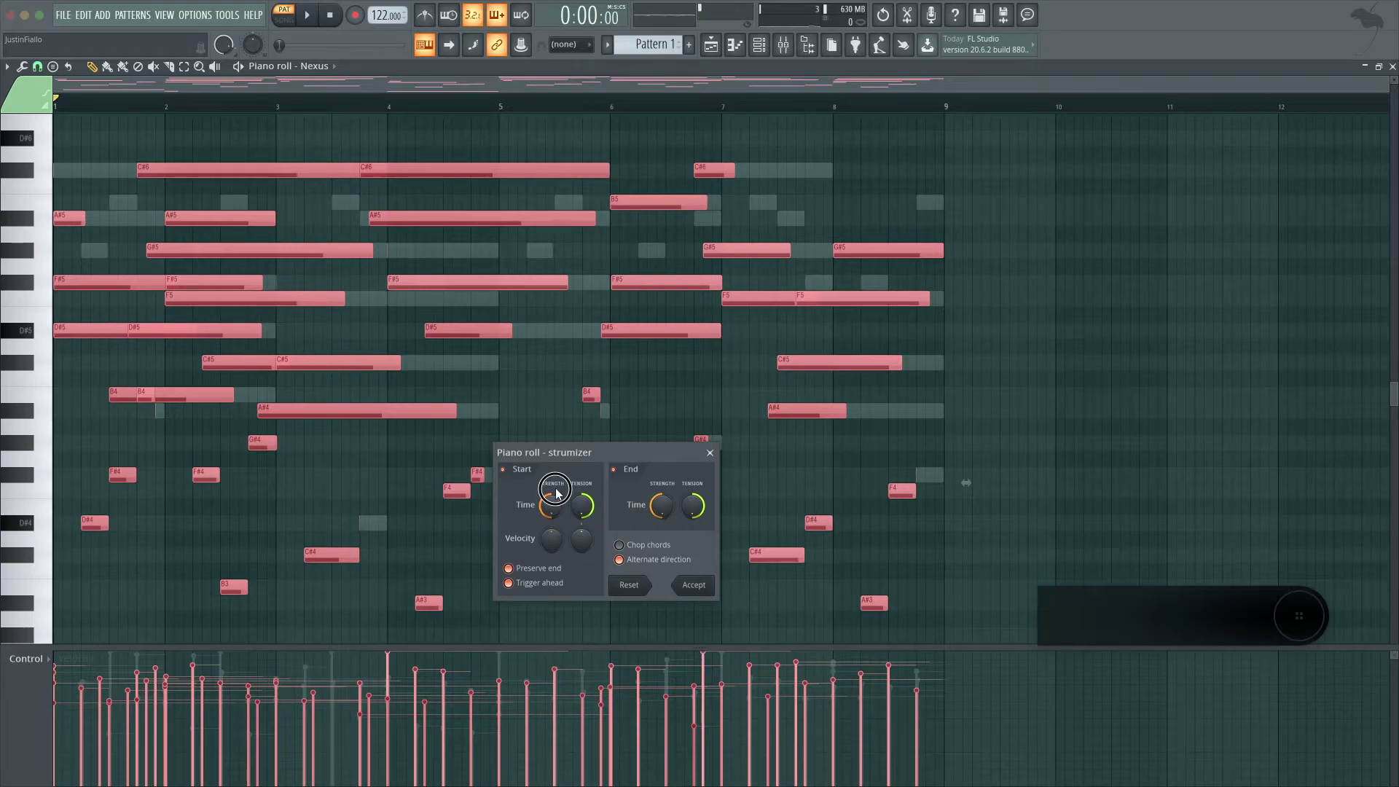
key(space)
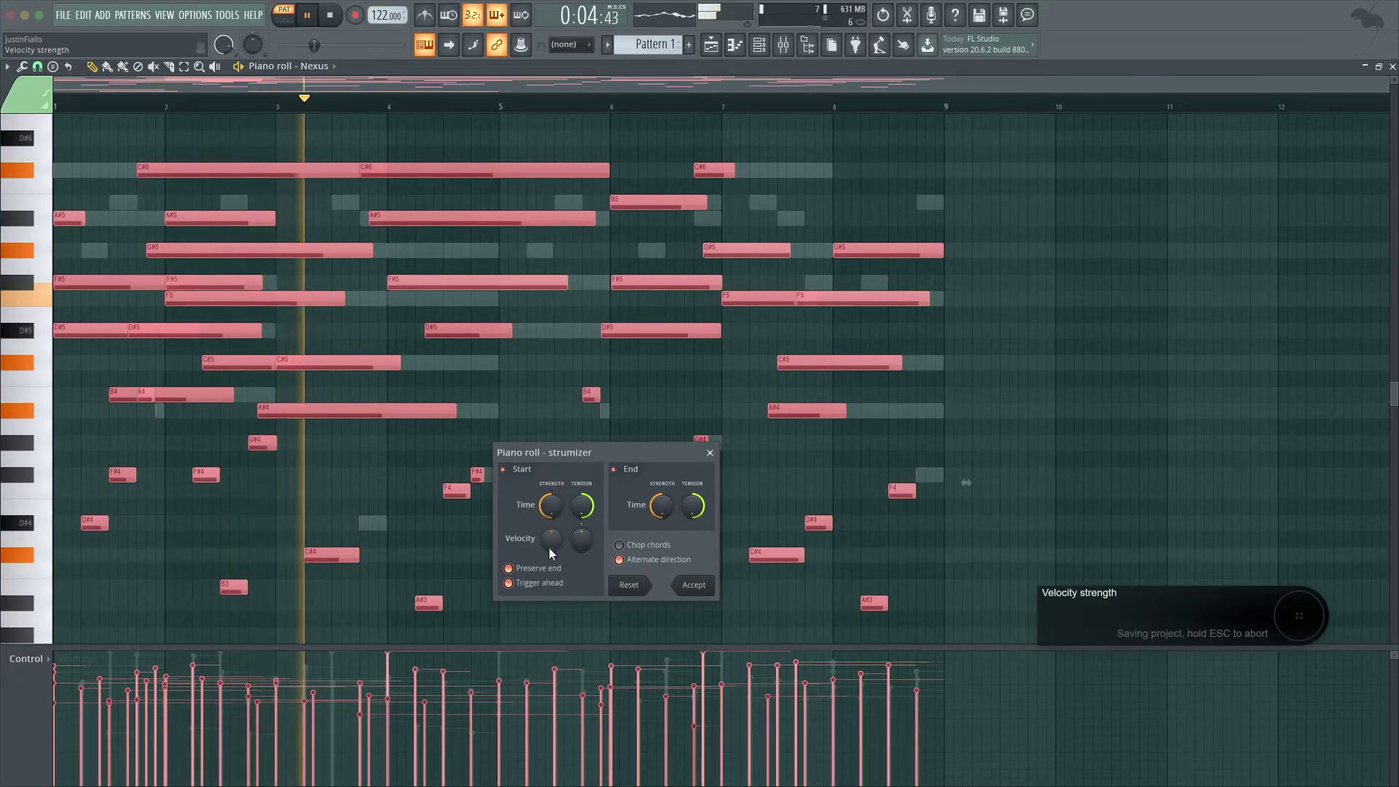
- With Trigger ahead off, try different start and end time strengths for the strum while the pattern plays
click(509, 583)
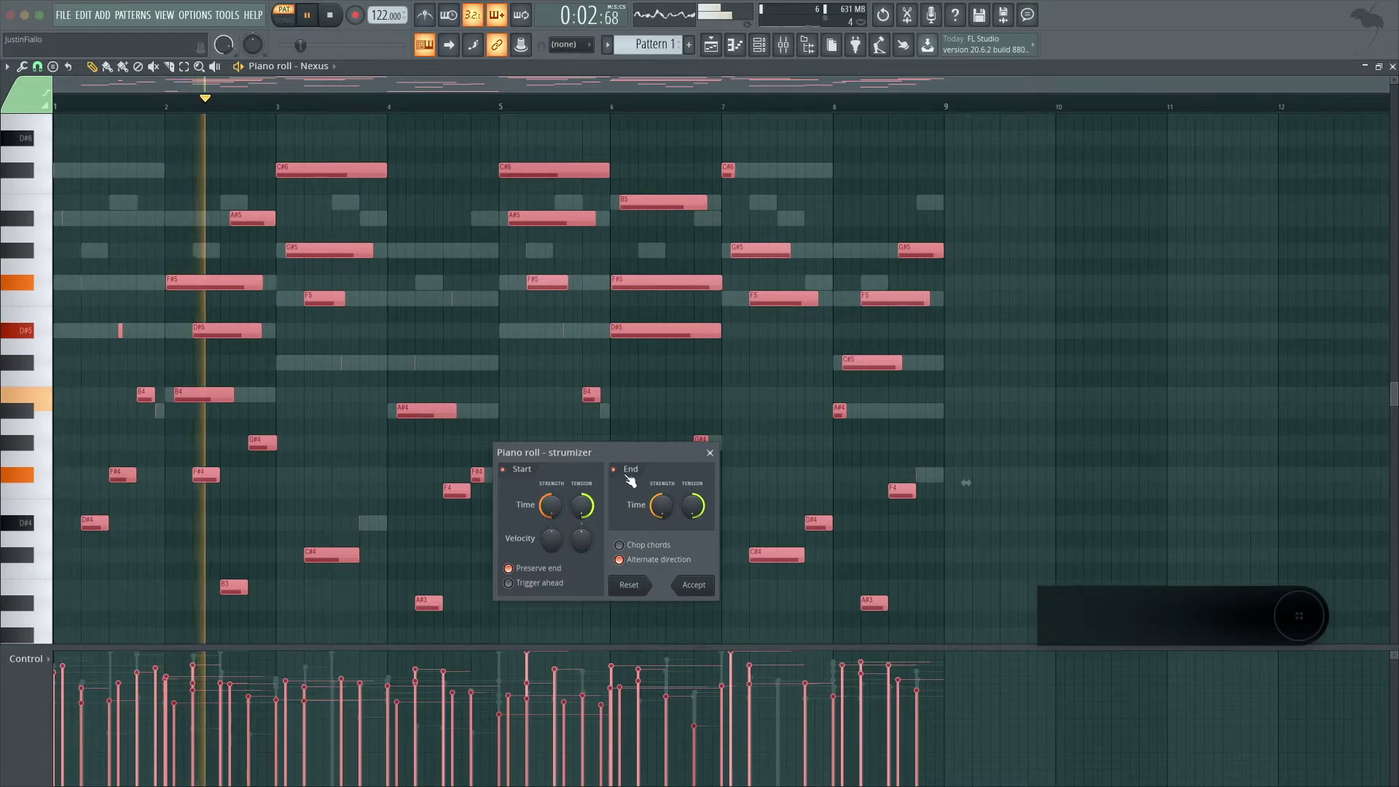
drag(551, 505, 552, 462)
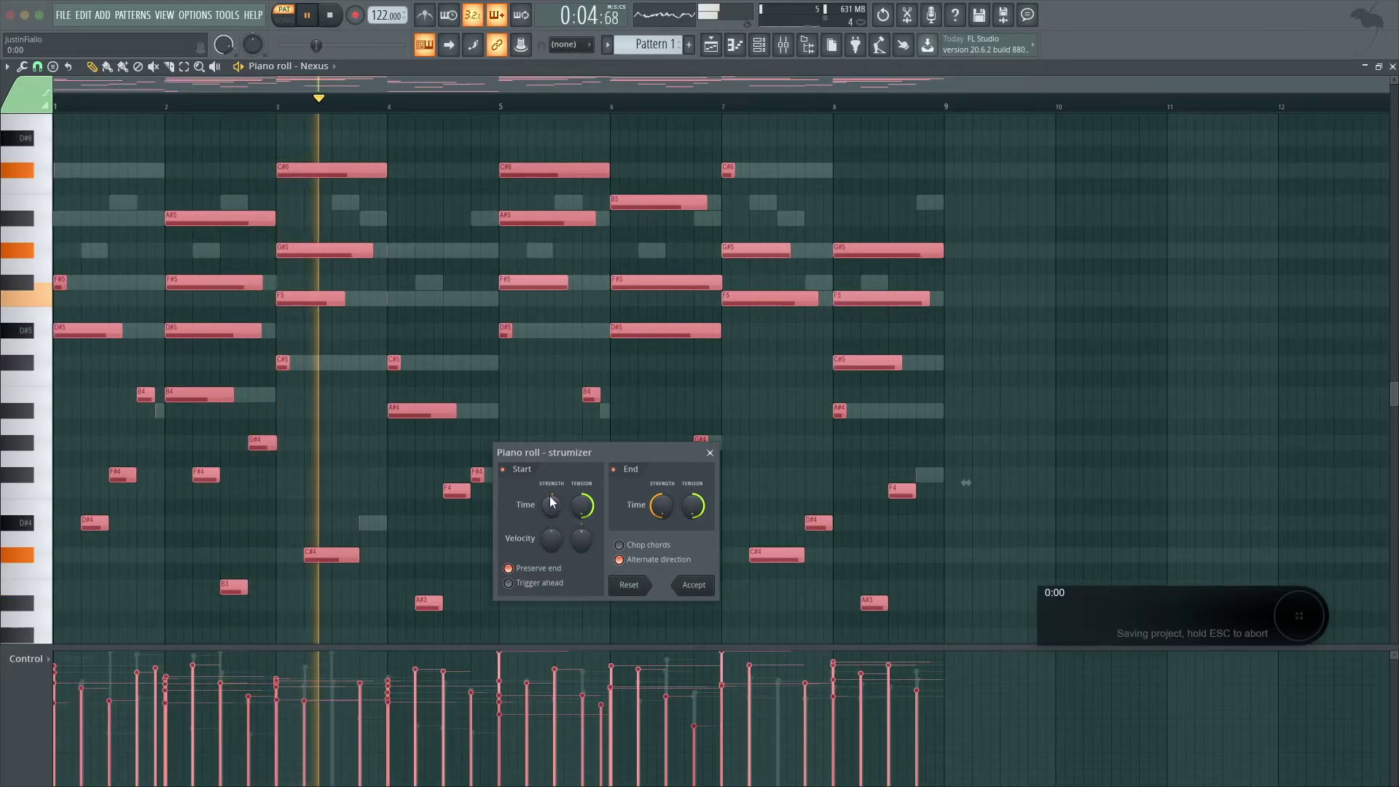
drag(662, 505, 662, 433)
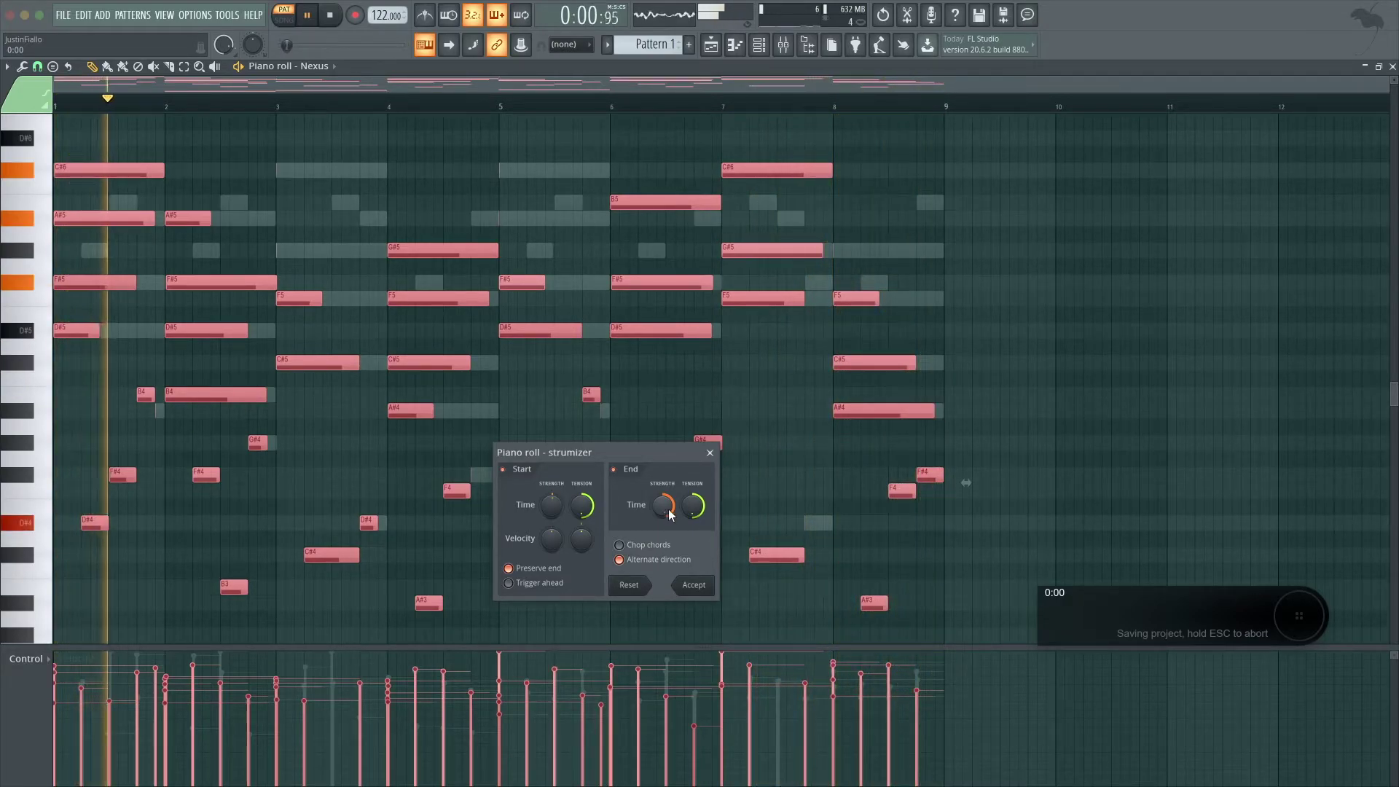
mouse_move(663, 515)
mouse_down()
mouse_move(663, 538)
mouse_move(663, 526)
mouse_up()
drag(552, 508, 551, 489)
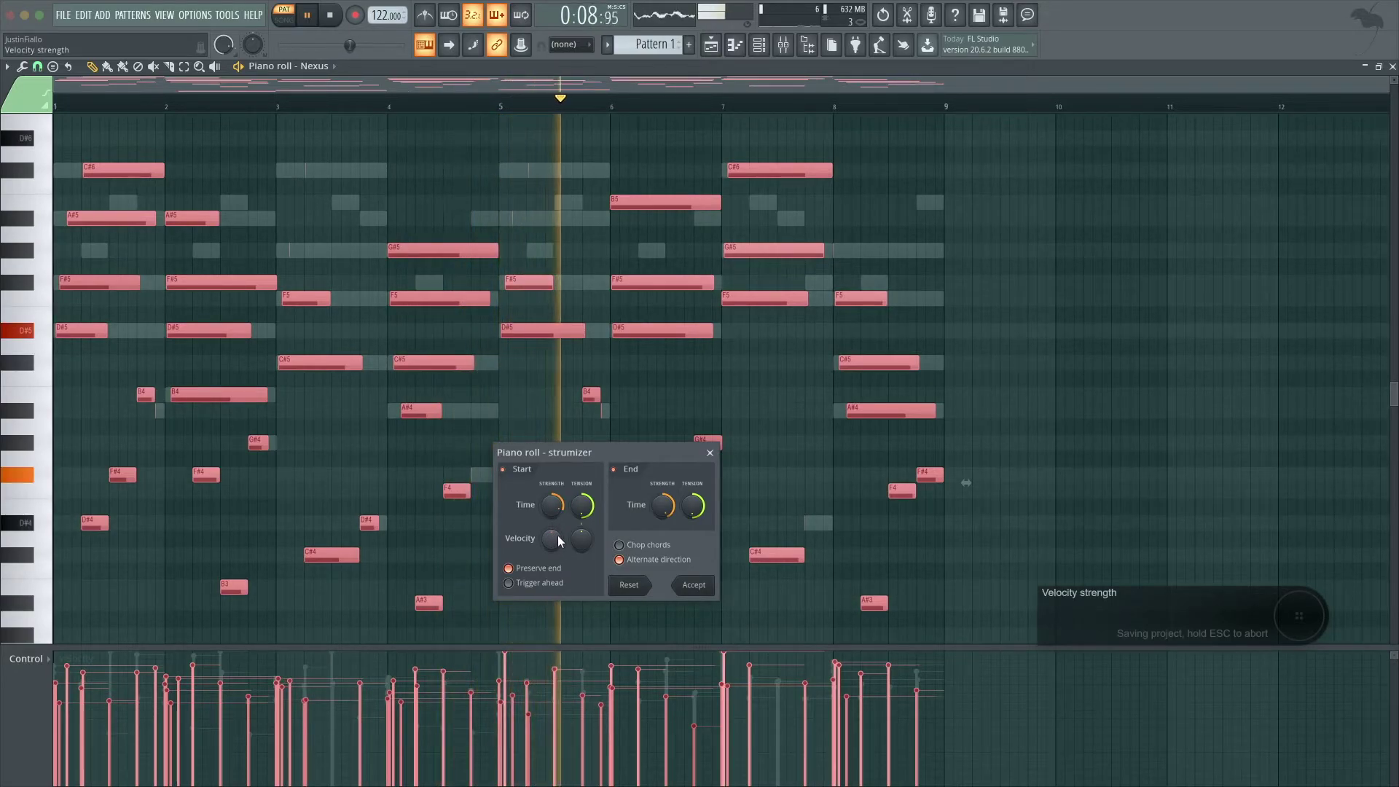
drag(550, 507, 550, 491)
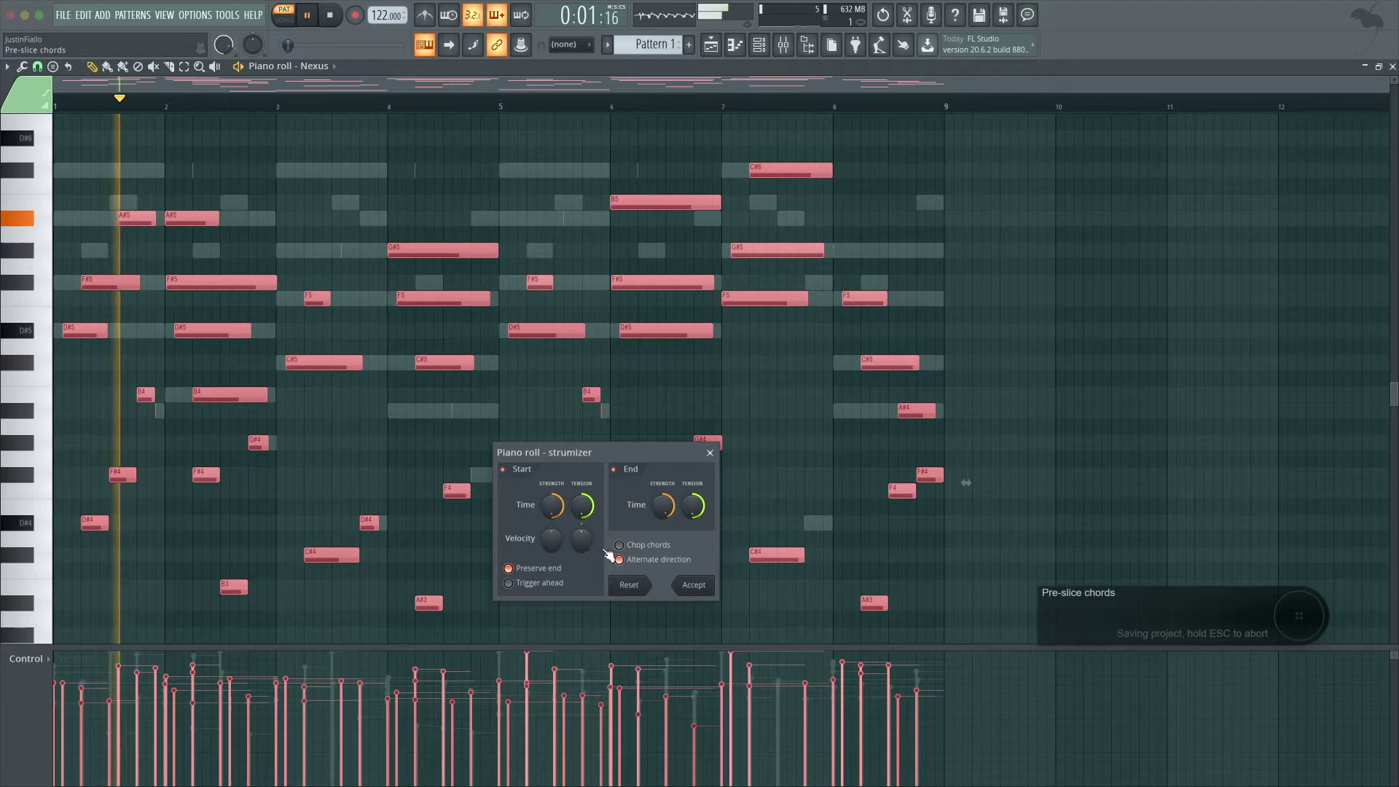
- Enable Trigger ahead, lower the strum's start time strength and set a negative end time strength while the pattern plays
click(517, 583)
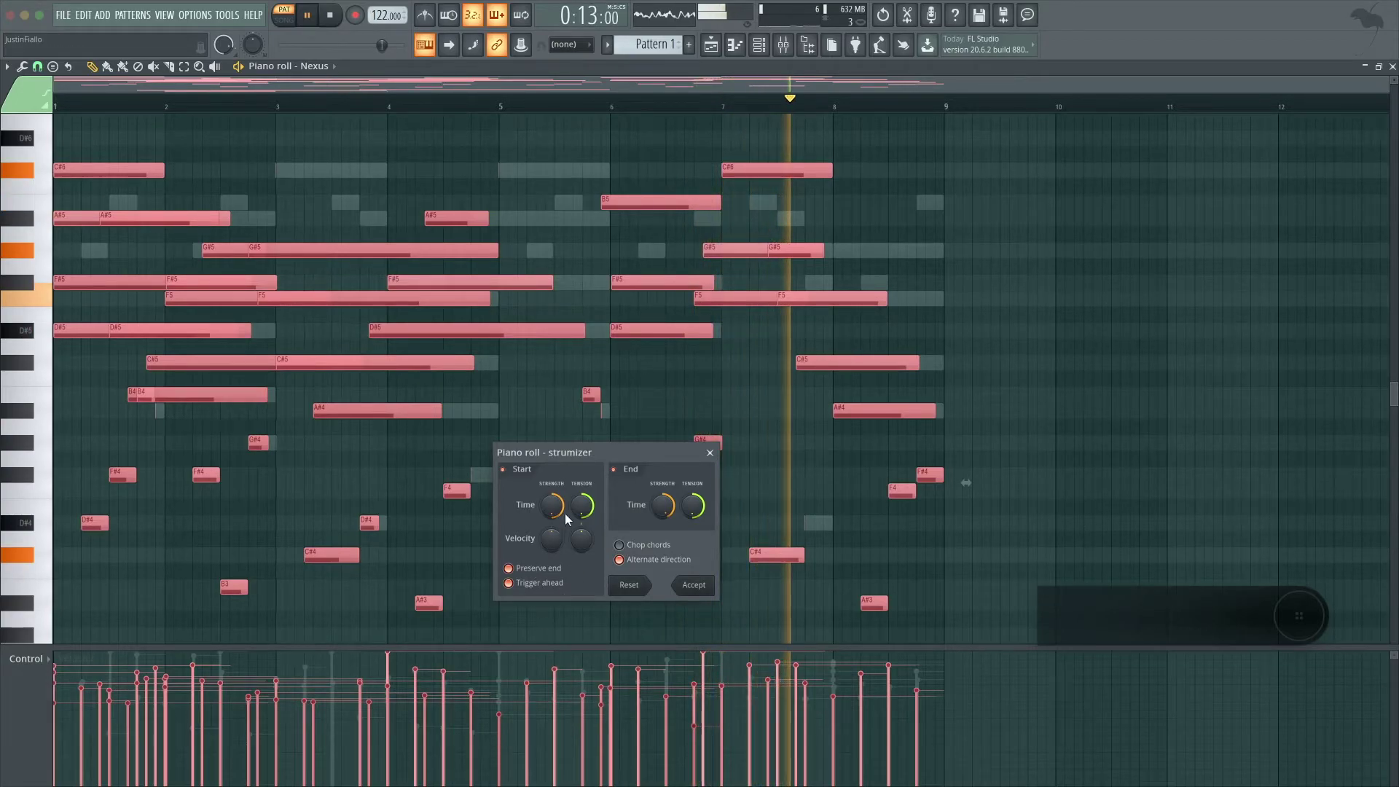
drag(553, 507, 554, 545)
drag(662, 504, 663, 606)
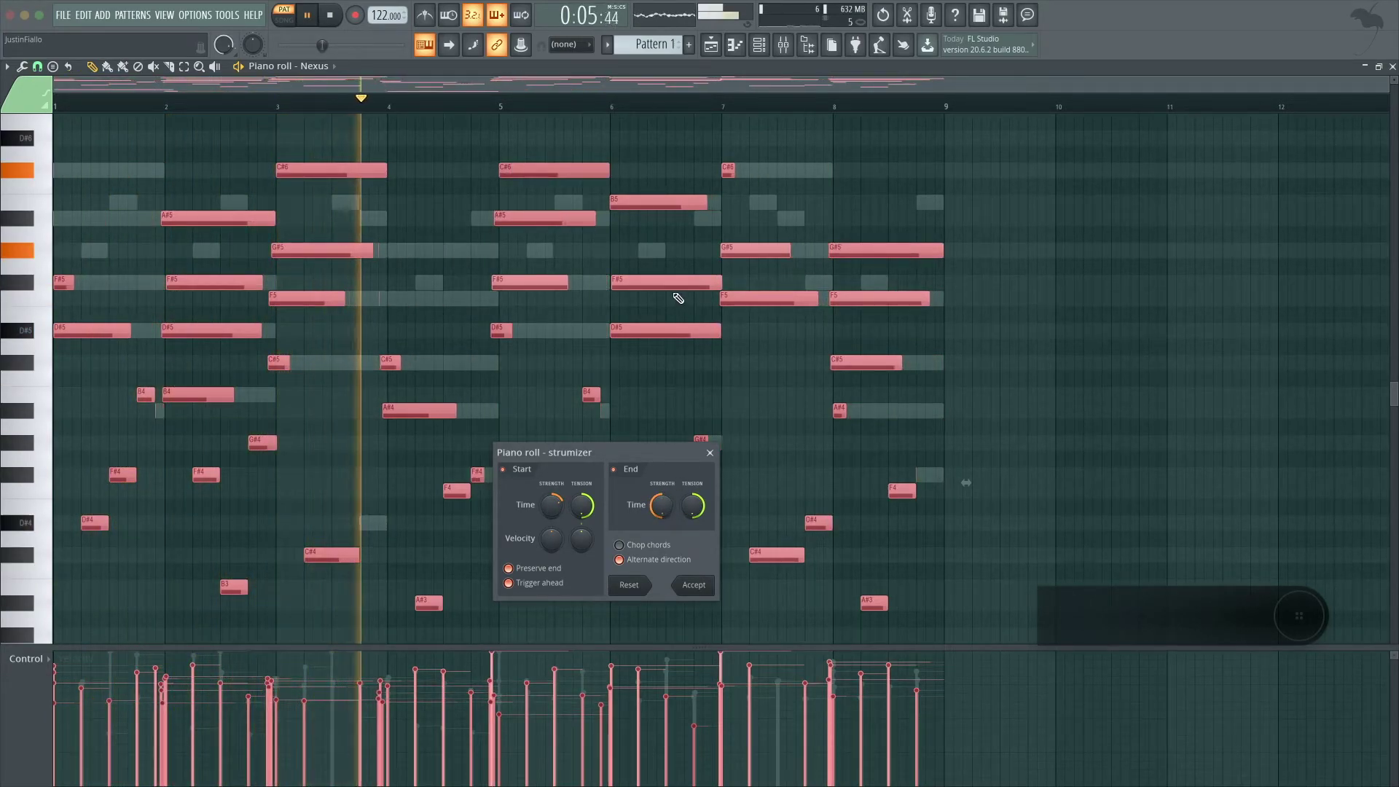
drag(552, 505, 552, 503)
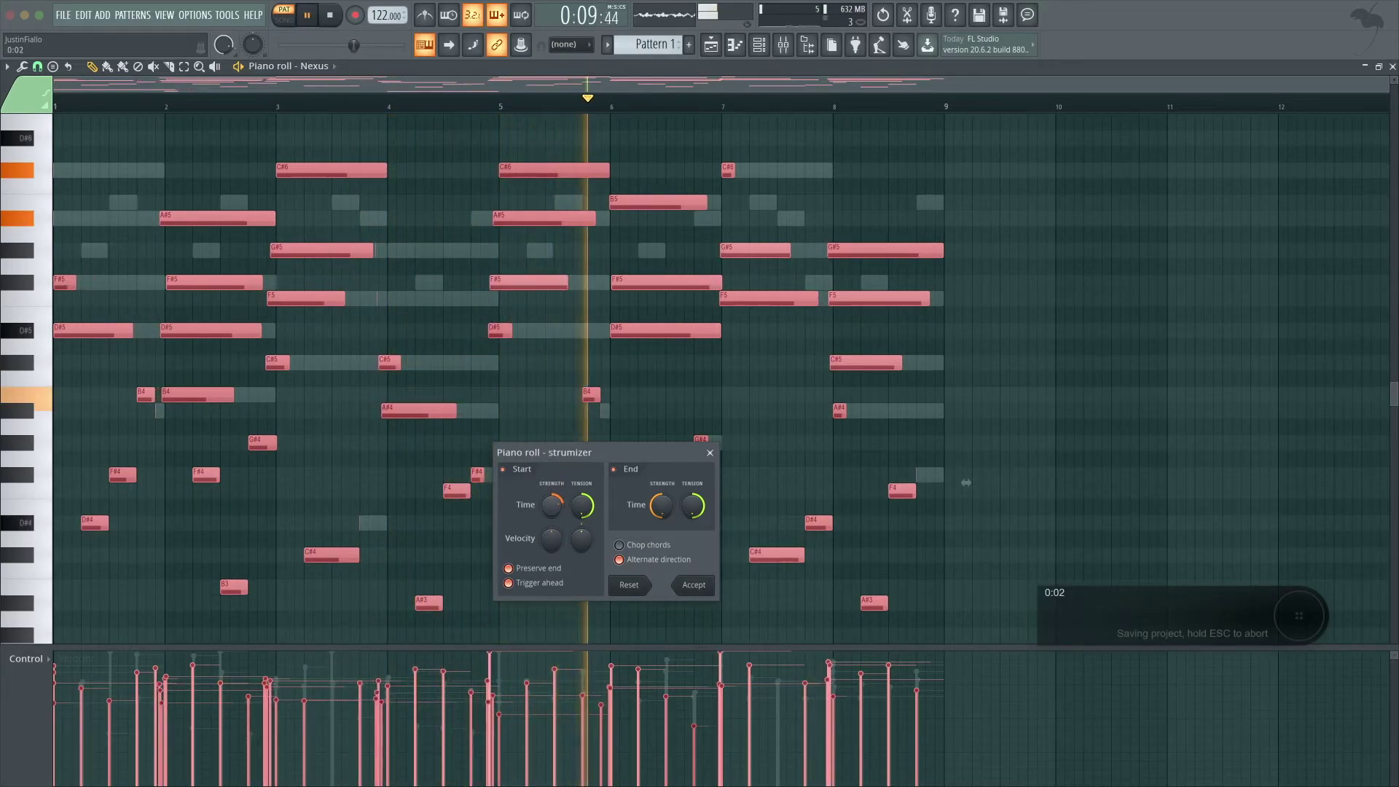
- Disable Trigger ahead, raise the start time strength, stop playback and apply the strum to the Nexus notes
click(509, 583)
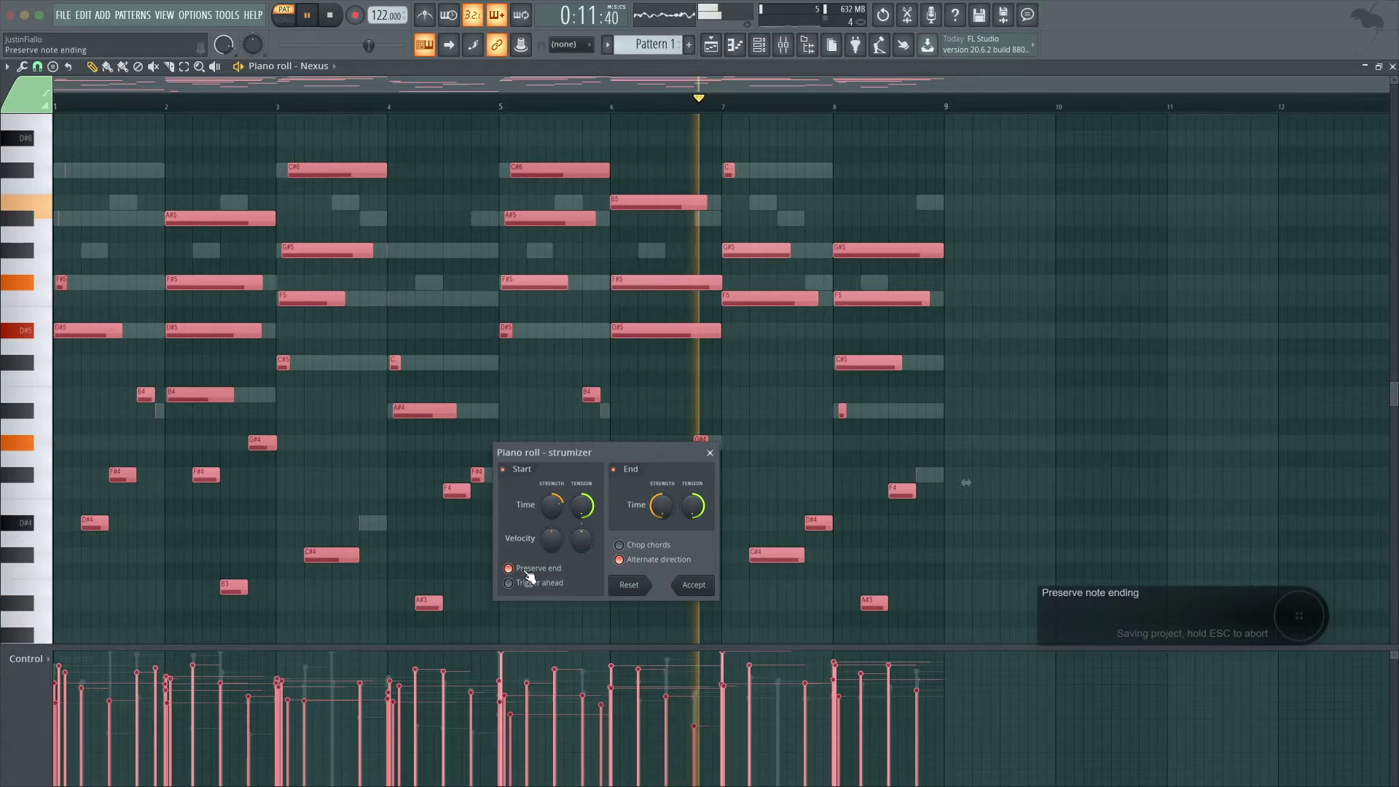
drag(552, 505, 551, 489)
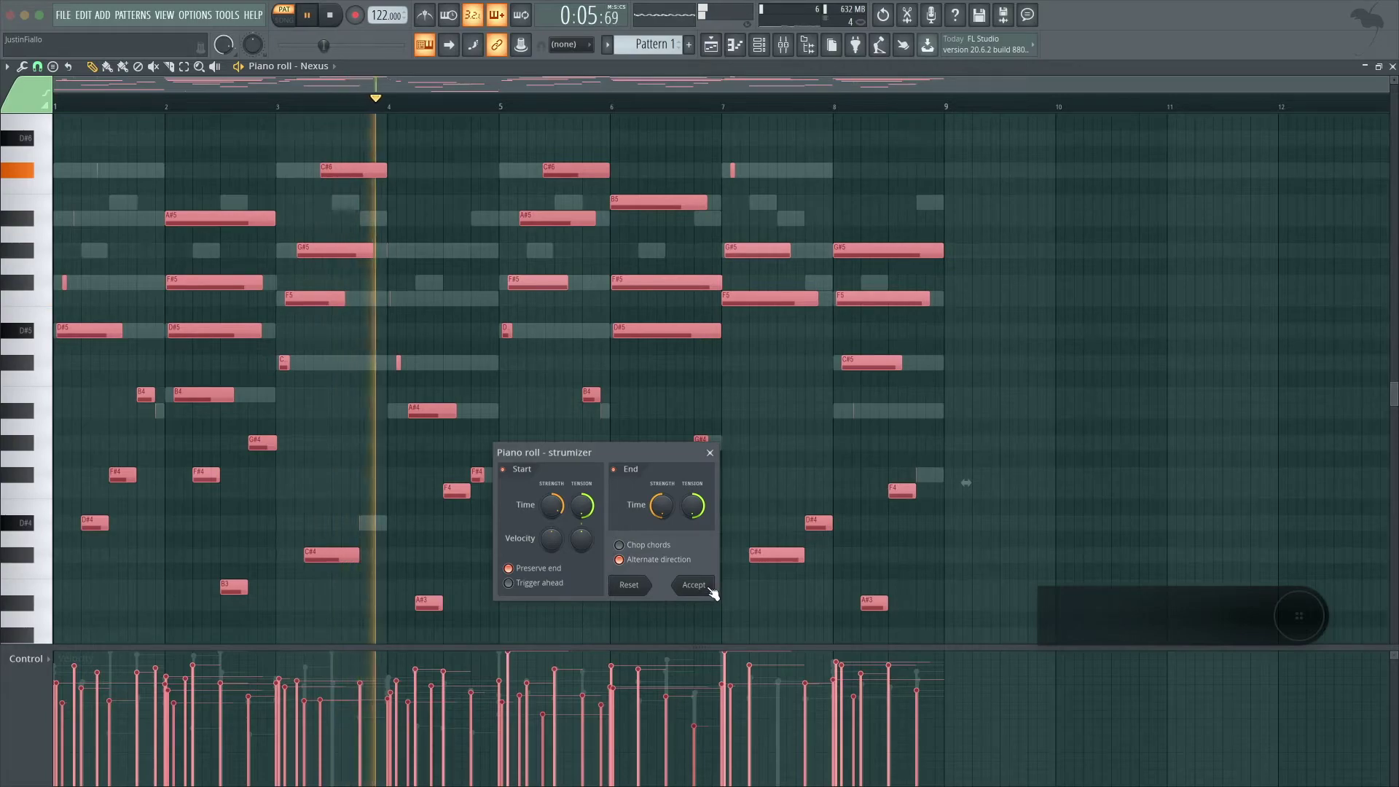
key(space)
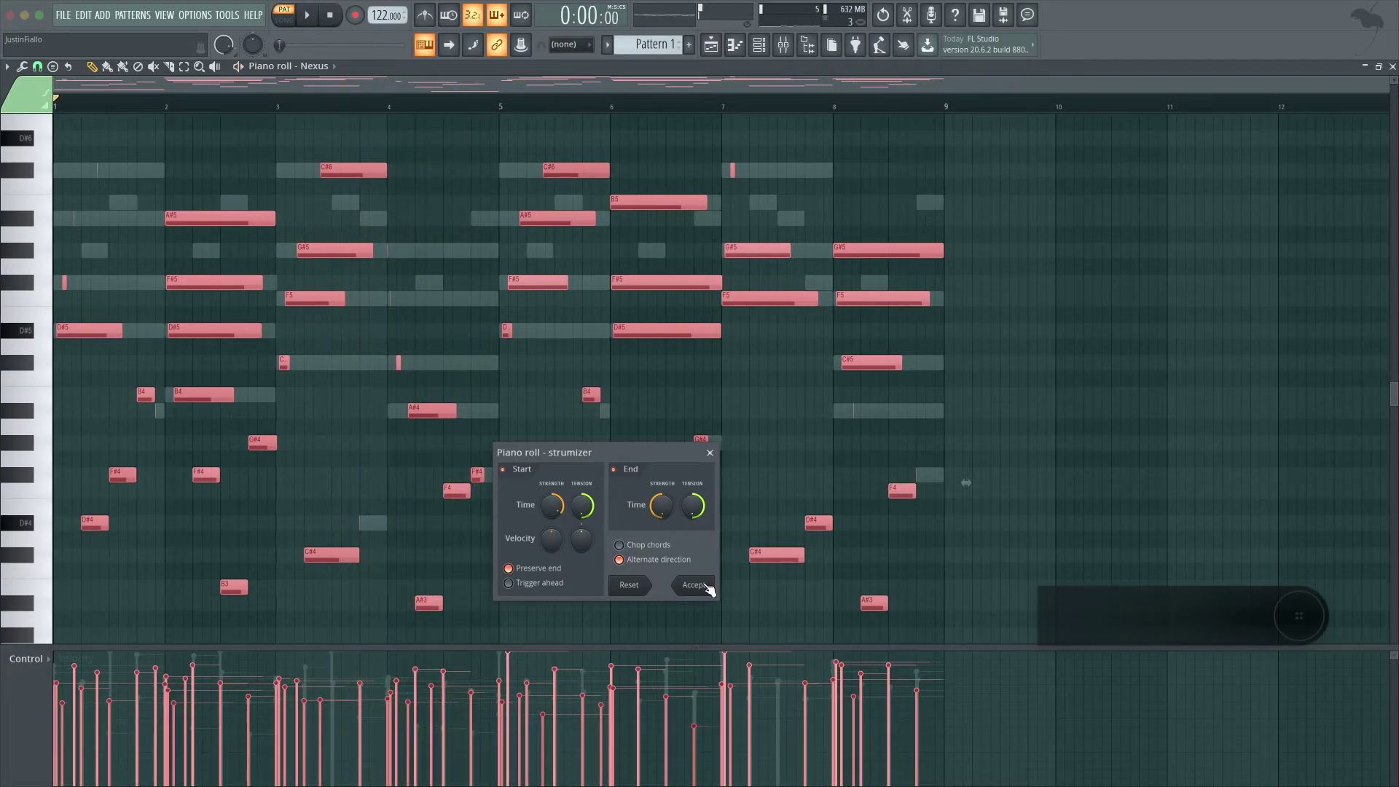
click(704, 582)
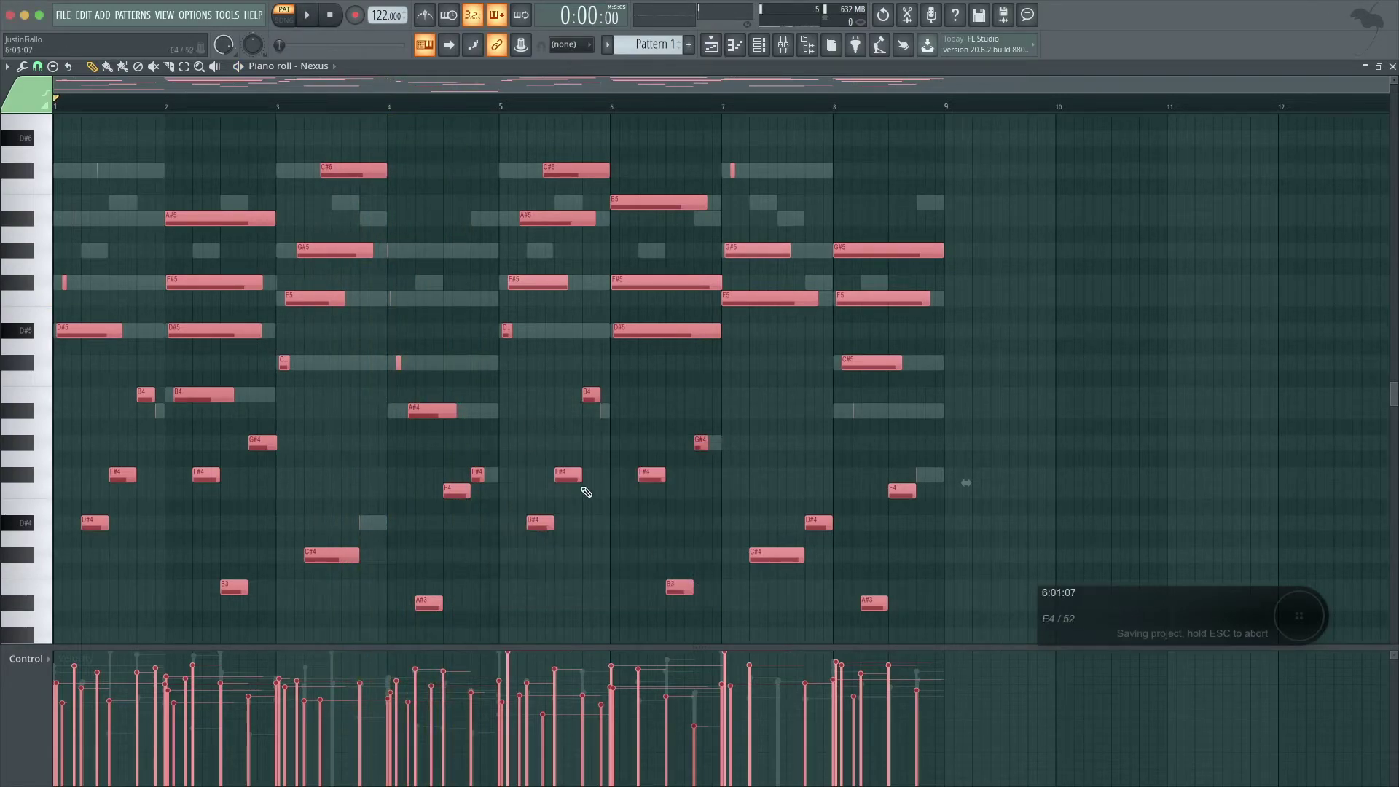
- Lengthen the clipped C#6 and A#5 notes in bar 1 and the clipped G#5 and F5 notes in bar 4 together
click(429, 250)
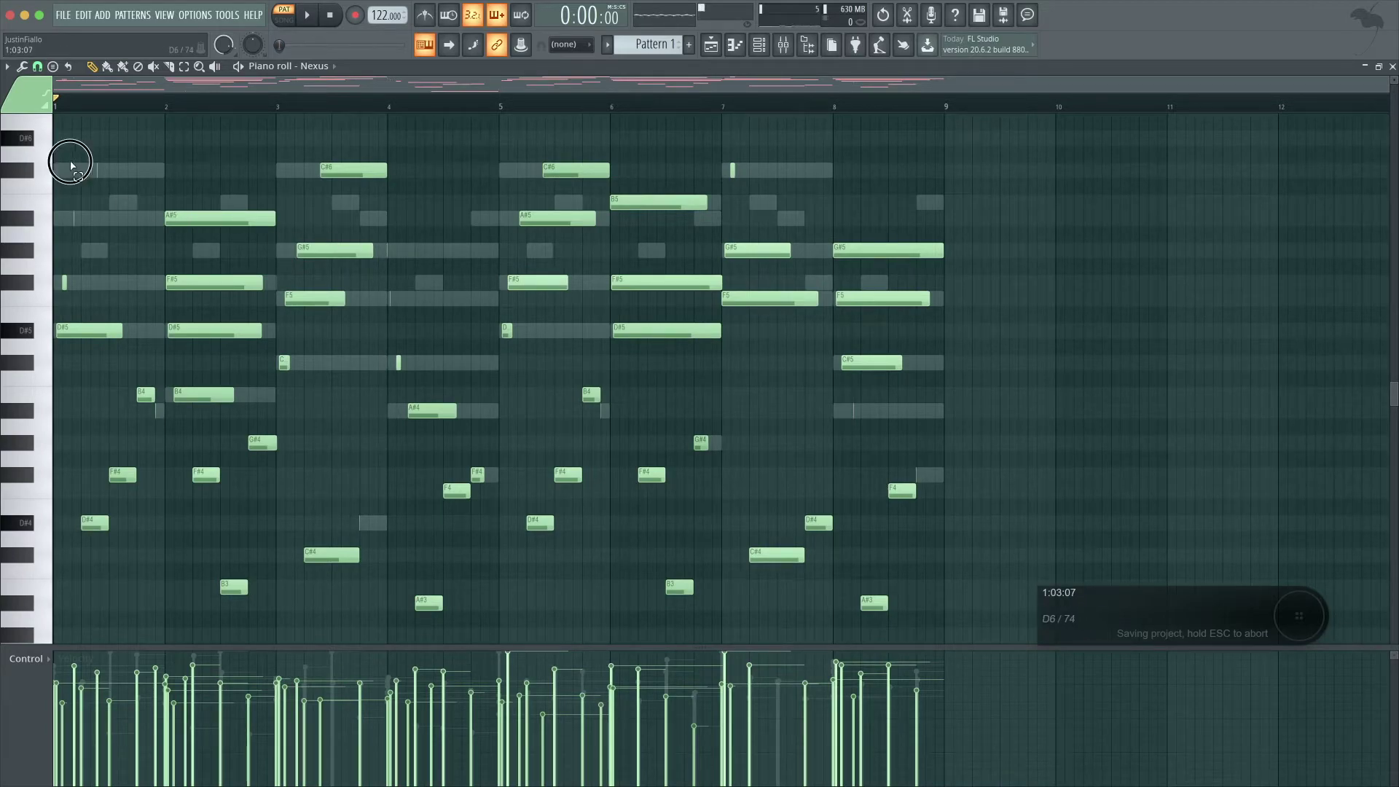
drag(121, 195, 135, 226)
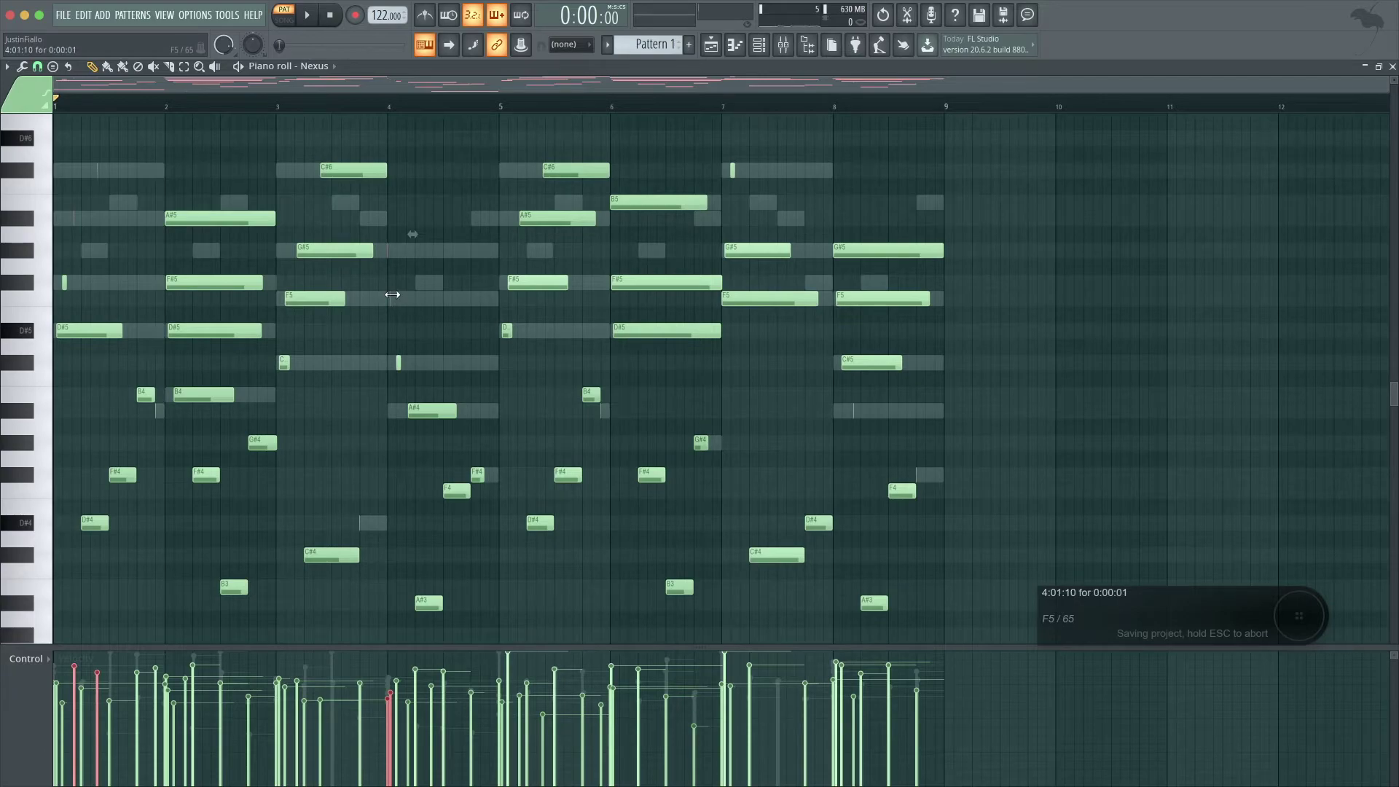
drag(418, 295, 481, 299)
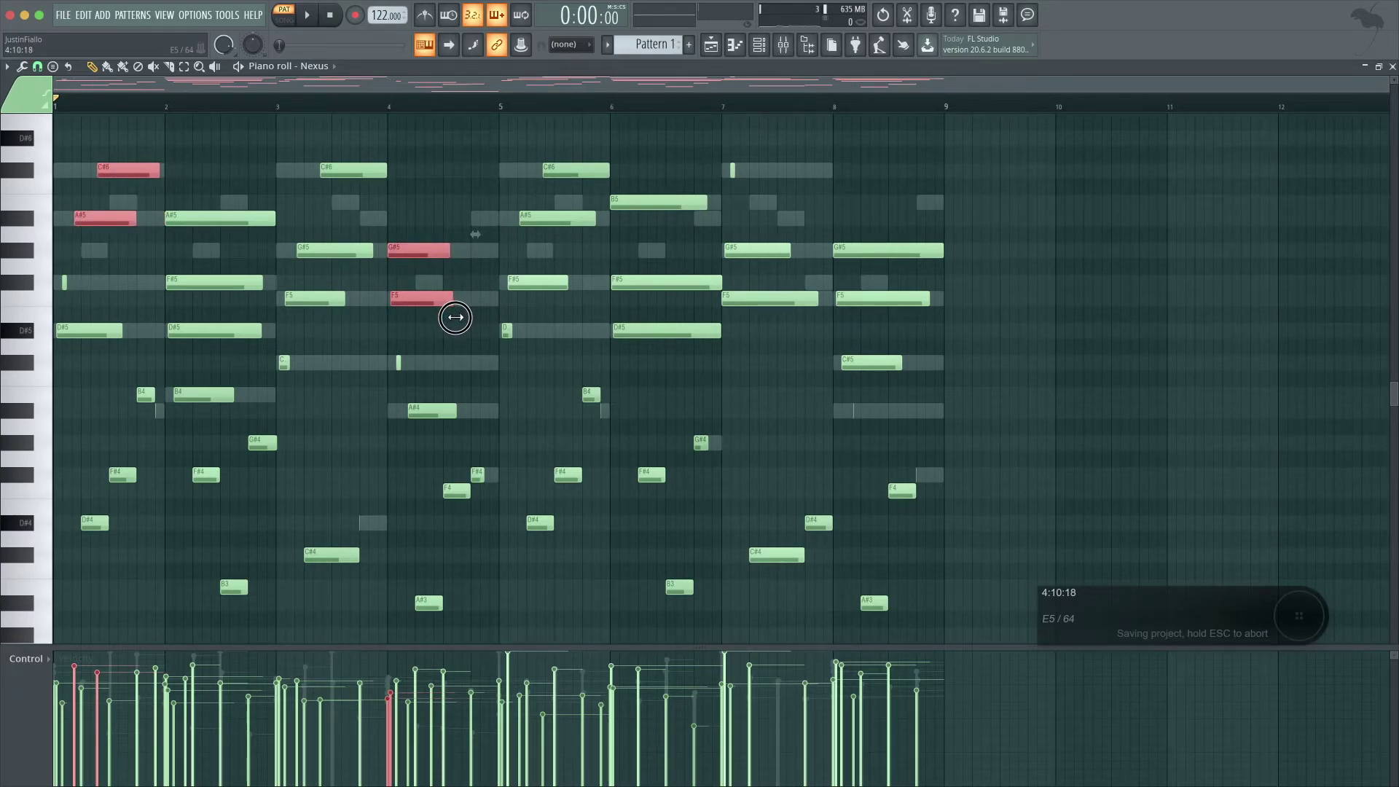
- Lengthen the clipped A#4 notes in bars 1, 5 and 8 and the clipped D#4 note in bar 3
click(190, 428)
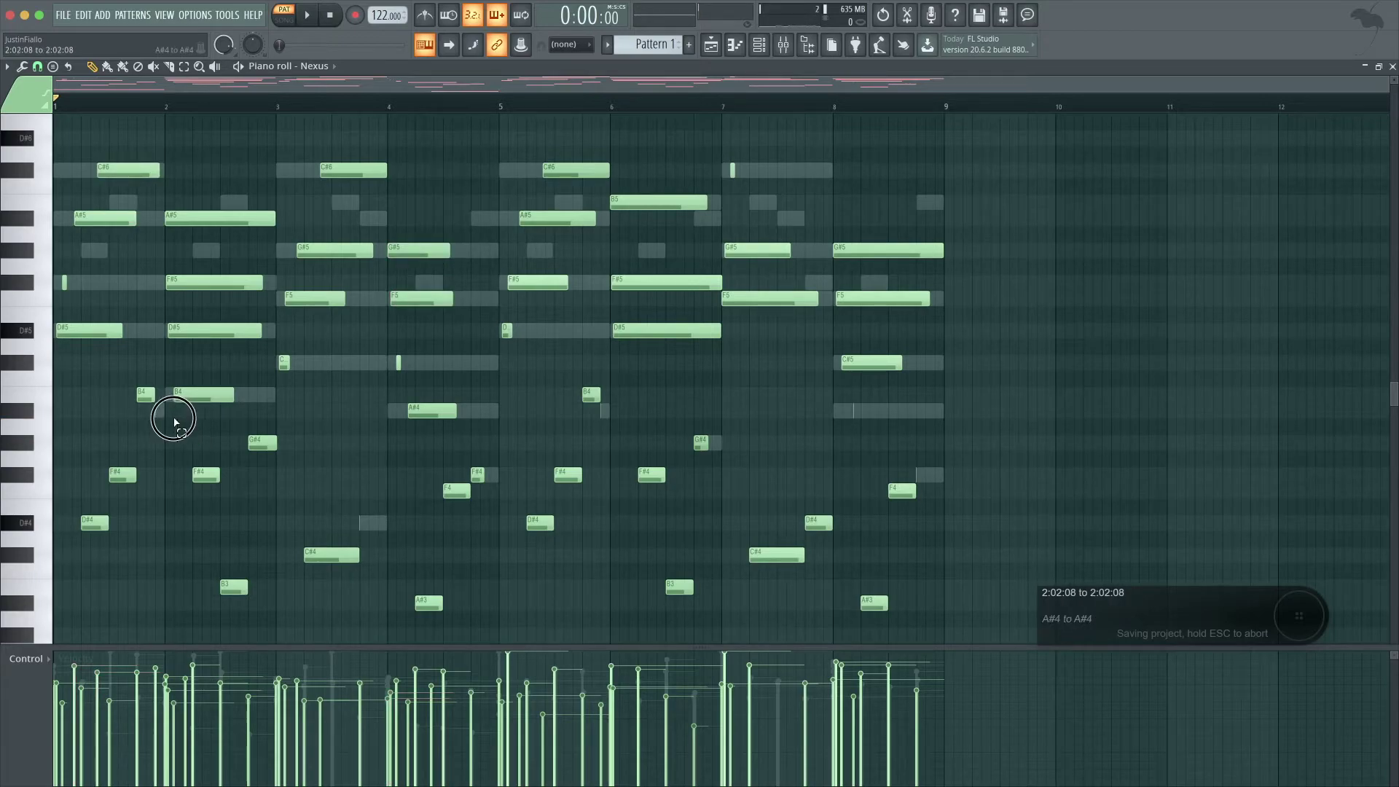
drag(157, 407, 158, 408)
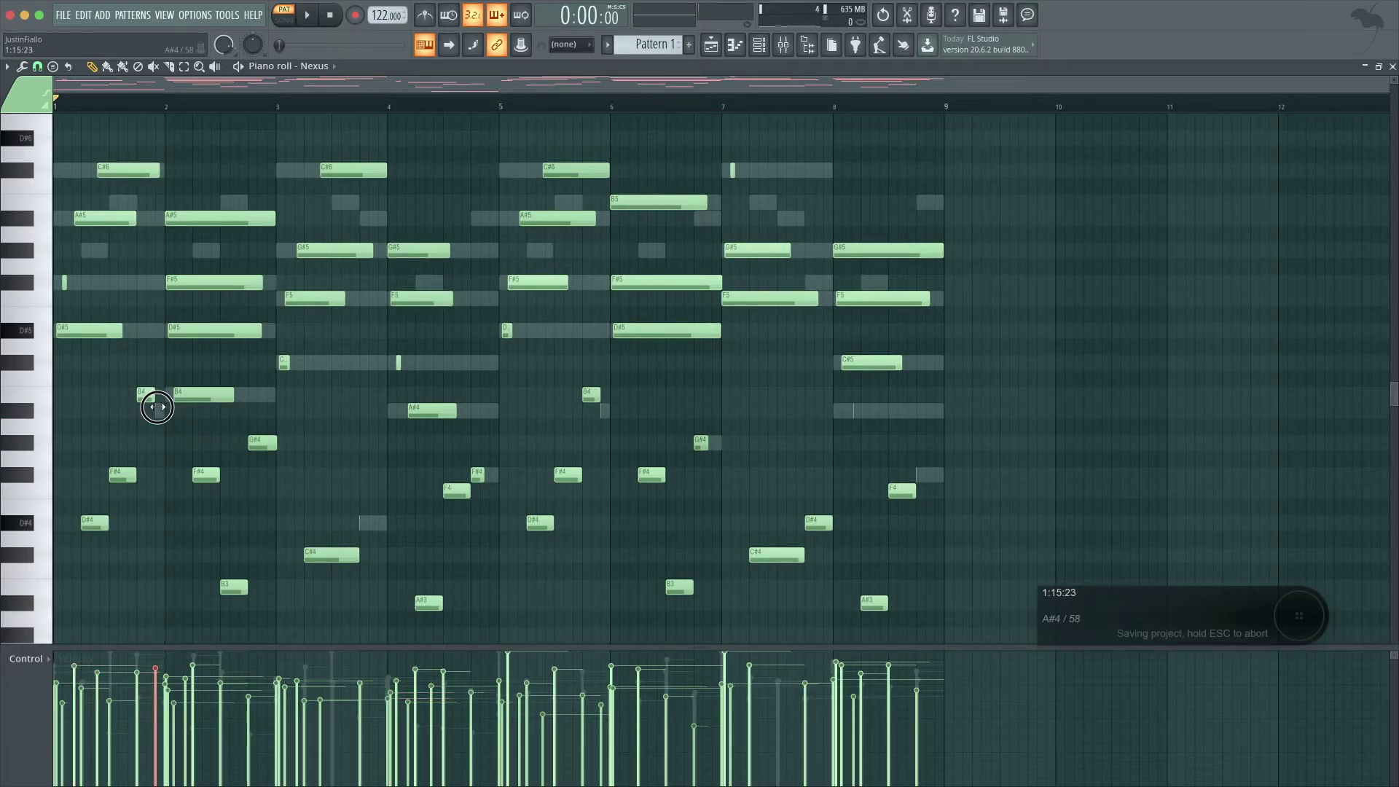
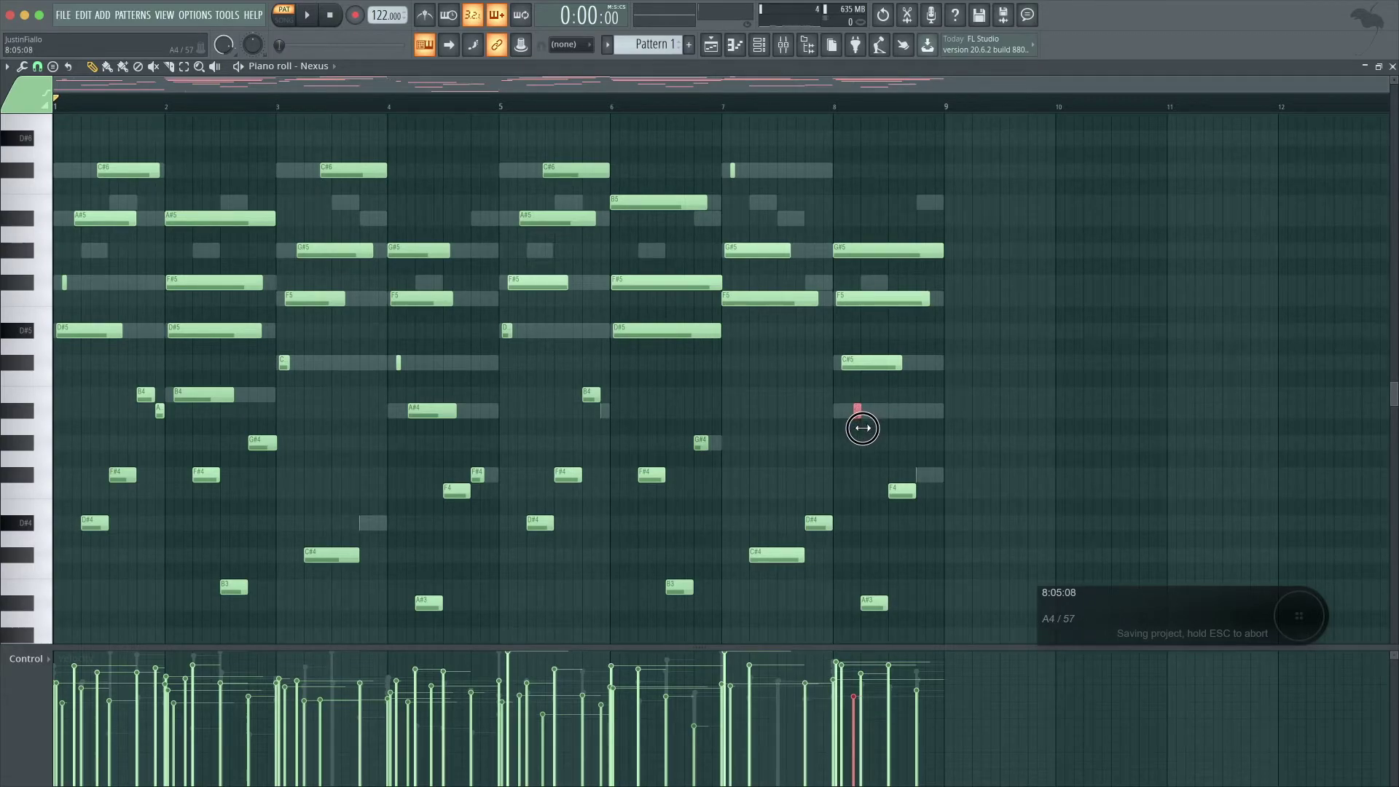
scroll(678, 469, up, 5)
scroll(678, 469, down, 5)
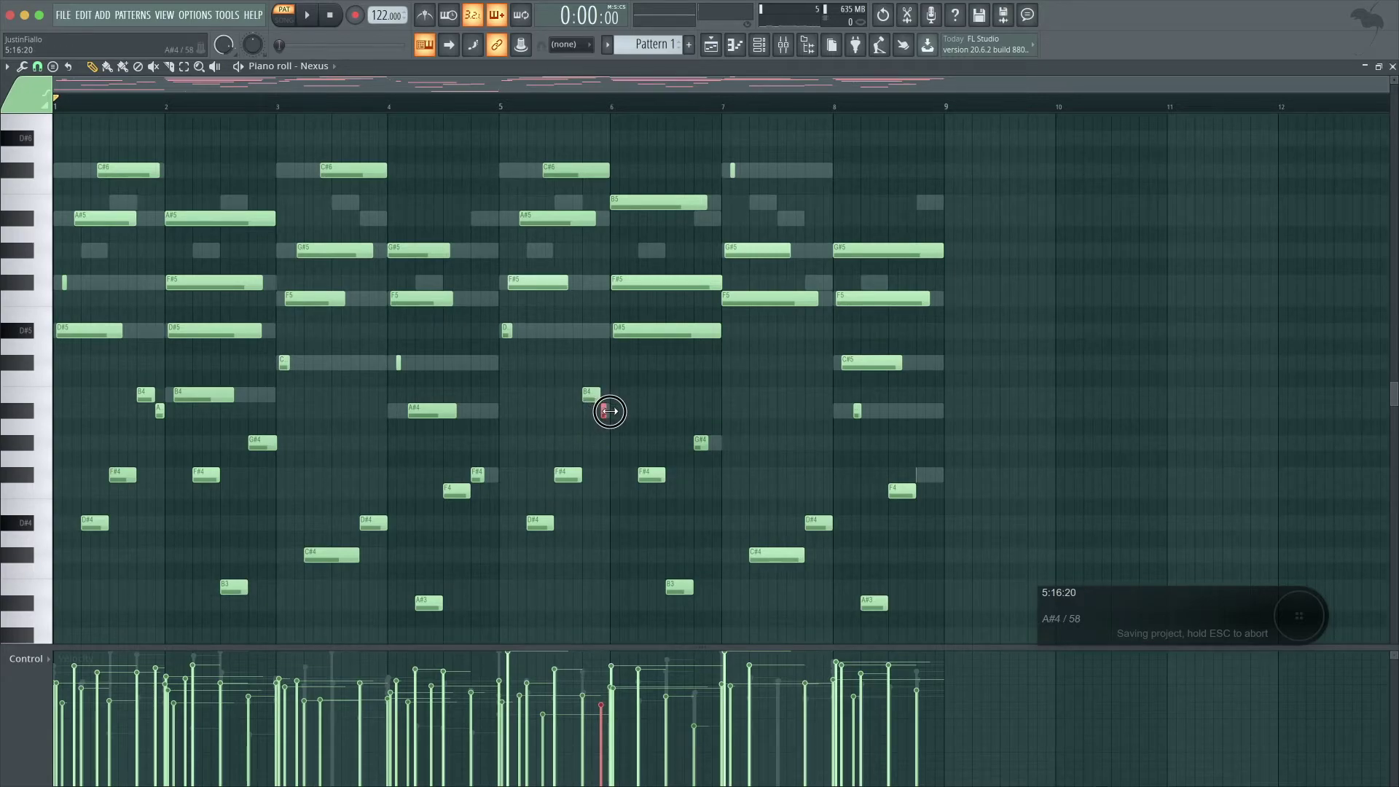
- Play the pattern, lengthen the G#4 note in bar 6 and the F#4 note in bar 8, and stop playback
key(space)
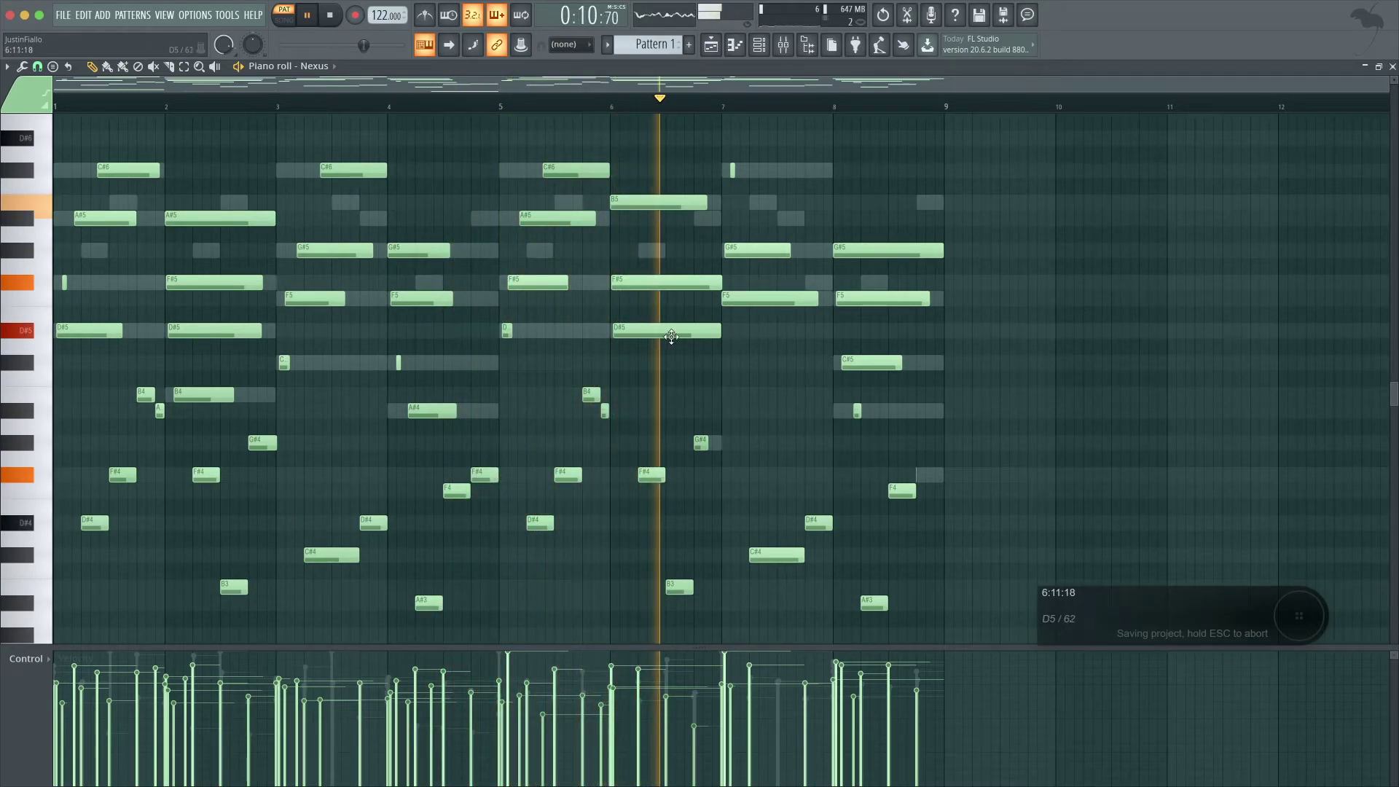
drag(706, 444, 707, 448)
drag(925, 474, 936, 479)
click(844, 446)
right_click(844, 446)
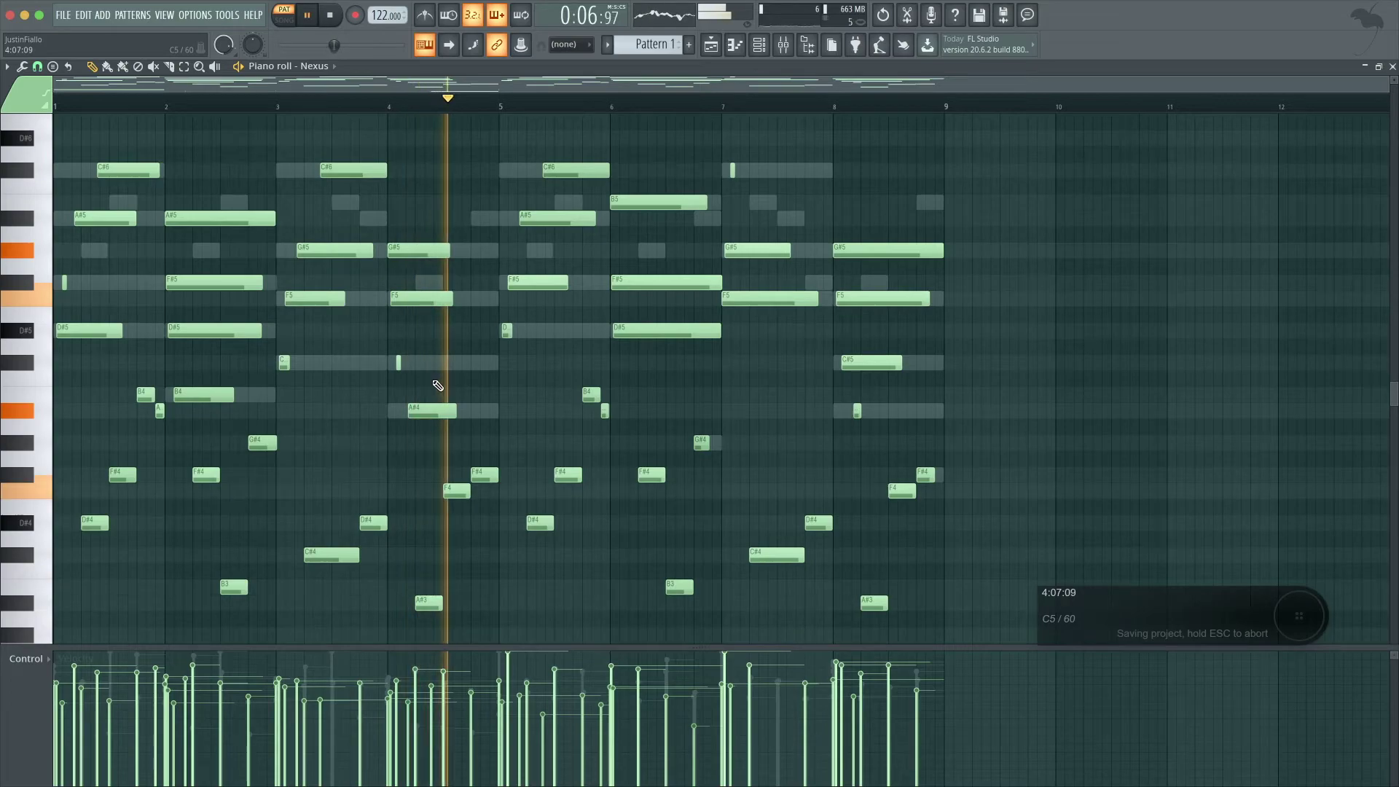
key(space)
- Transpose all Nexus notes up one octave, play the result briefly and deselect the notes
key(ctrl+a)
scroll(437, 384, down, 1)
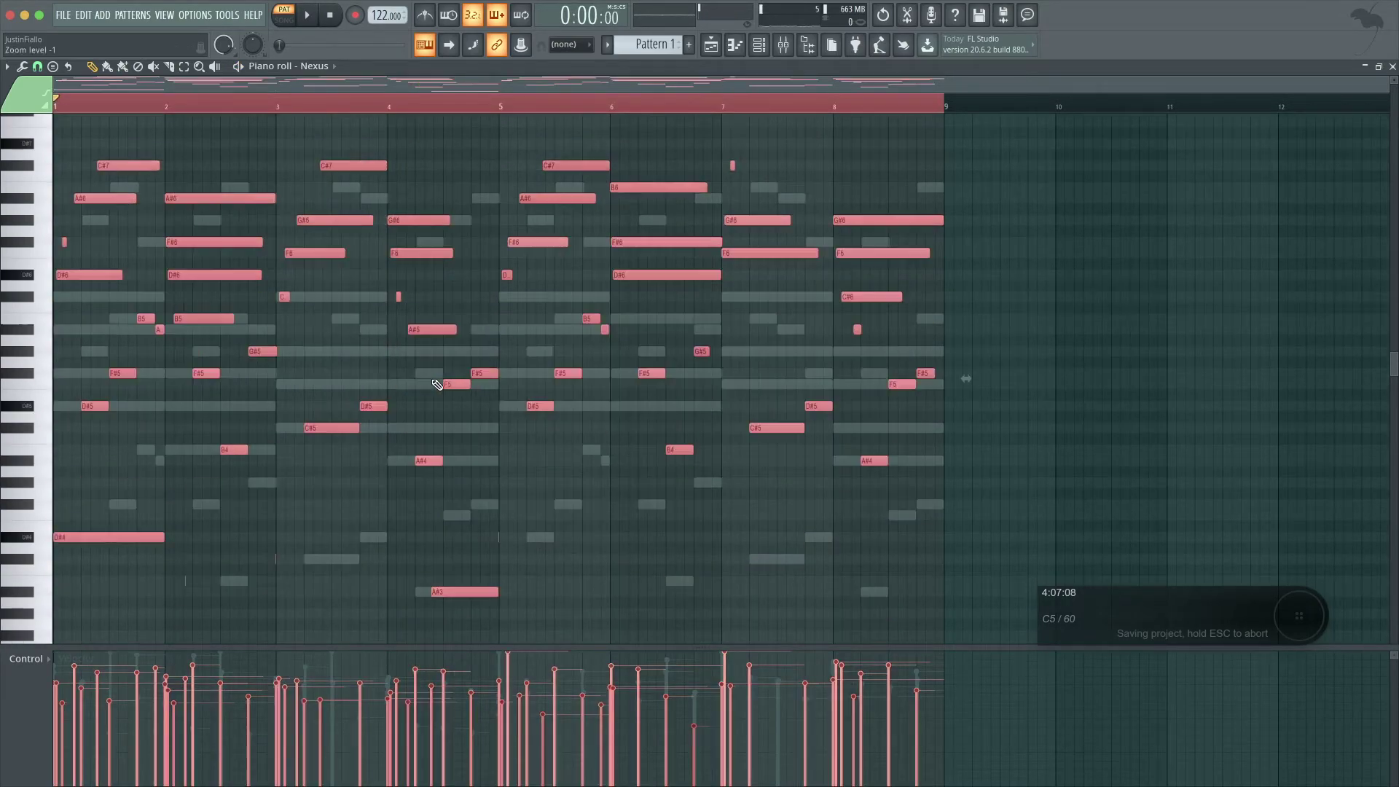
key(space)
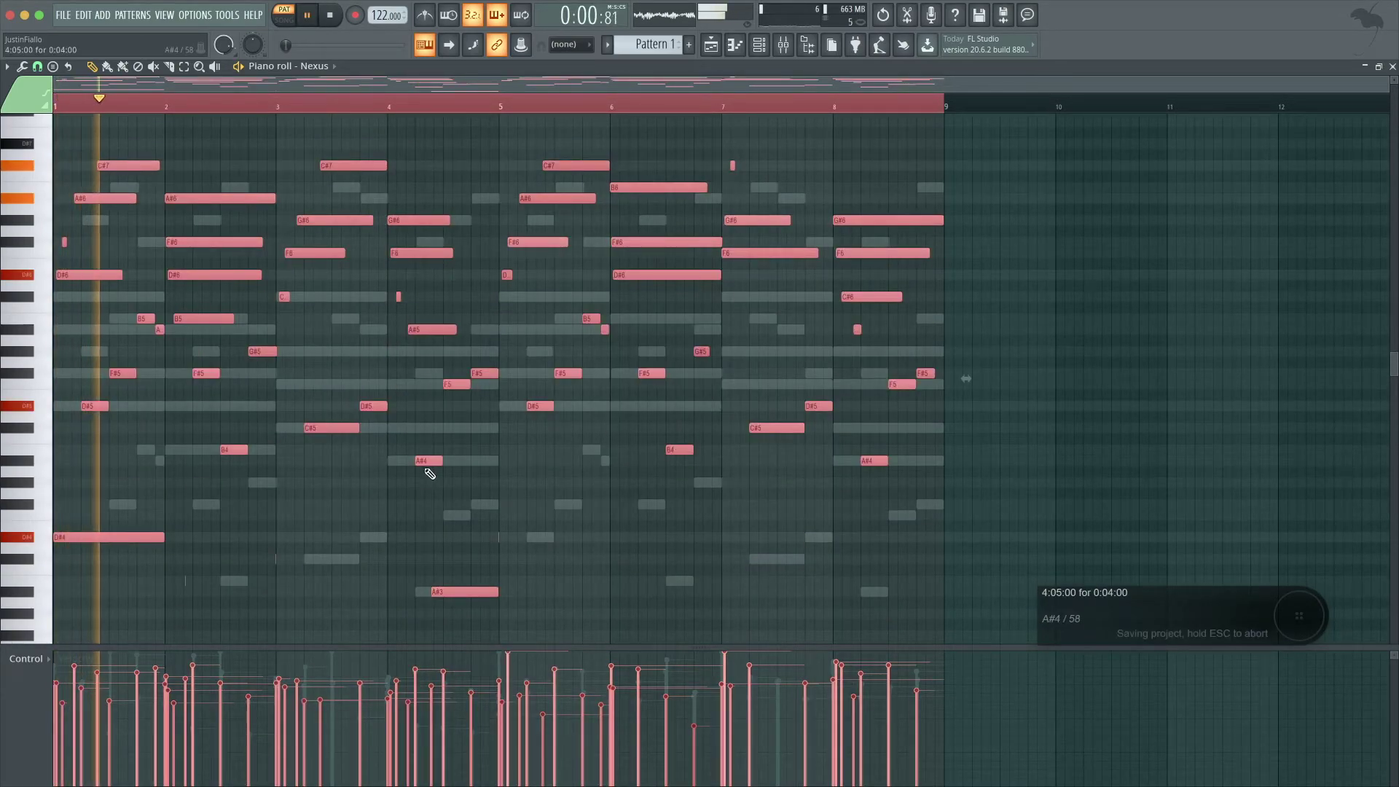
click(432, 515)
right_click(432, 515)
key(space)
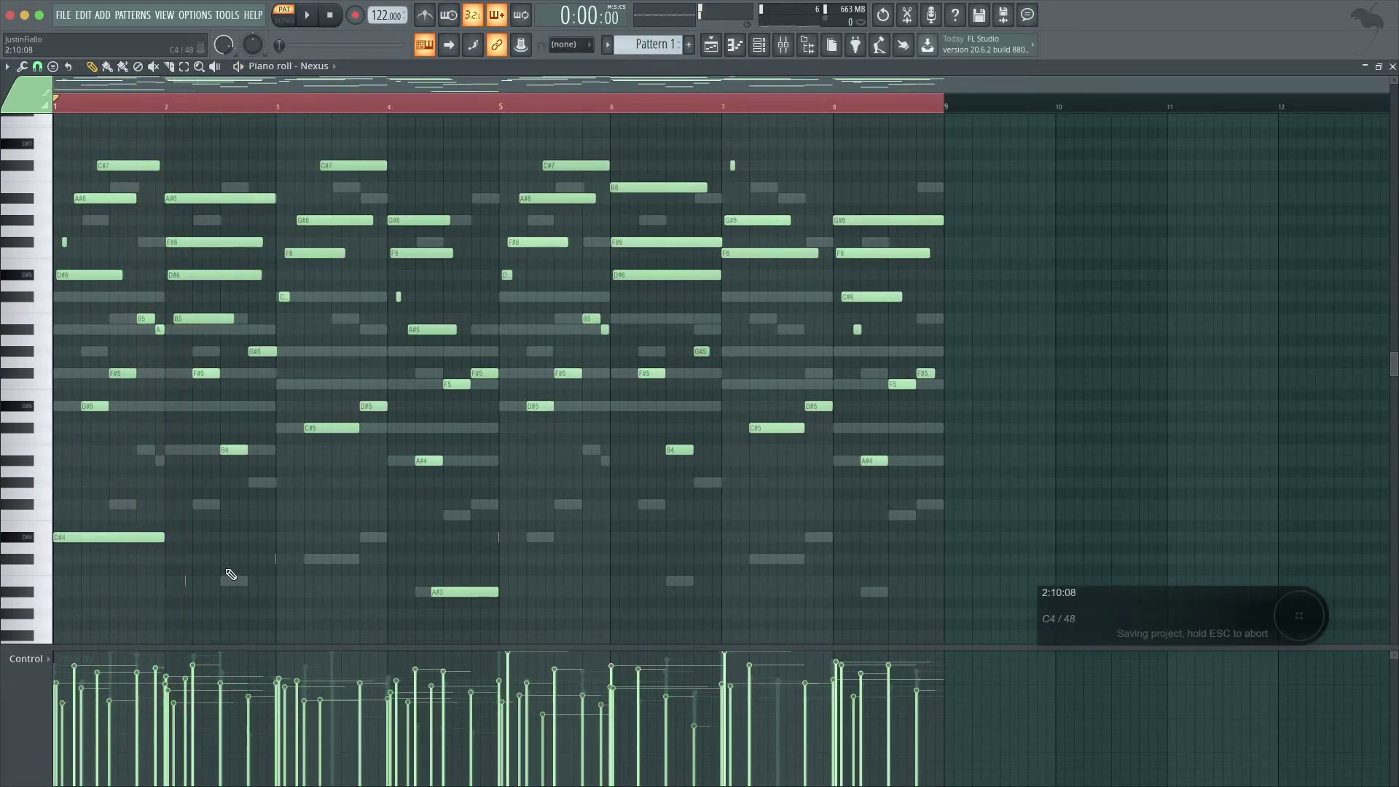
- Lengthen the clipped low B3, C#4 and D#4 notes in bars 2, 3 and 5 together and start playback
drag(181, 572, 319, 593)
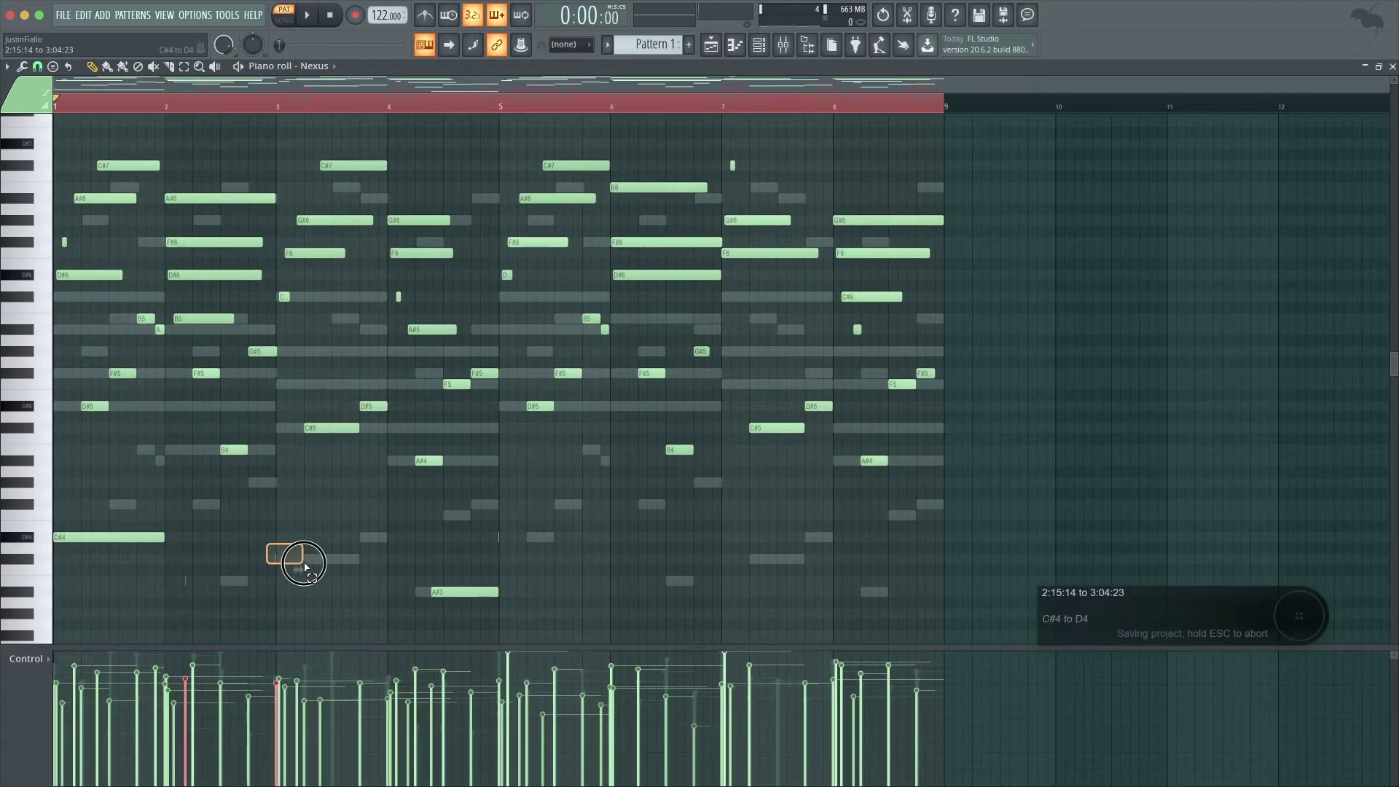
drag(500, 541, 571, 556)
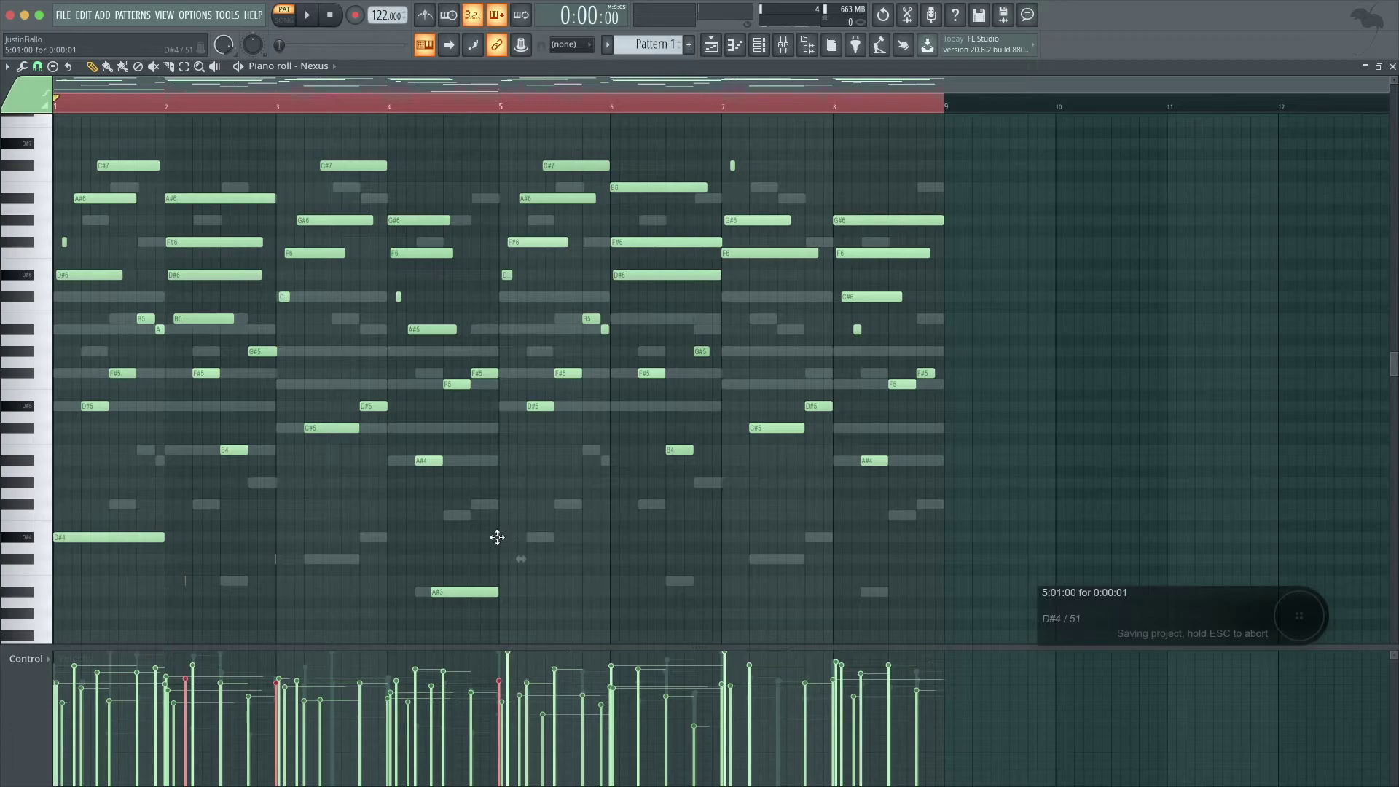
key(space)
drag(597, 557, 589, 561)
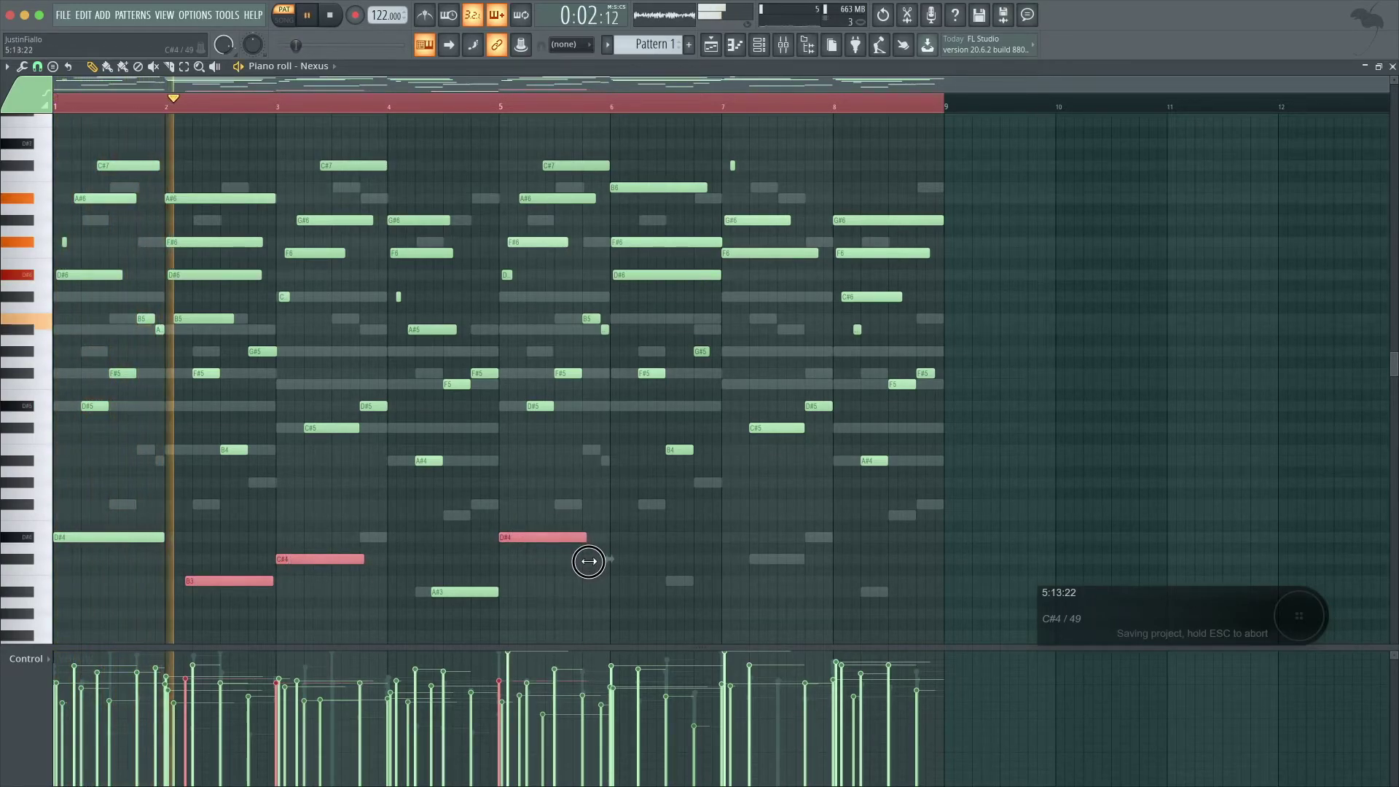
- Move the low B3 note to the start of bar 2 and the low A#3 note to the start of bar 4
click(435, 547)
right_click(443, 548)
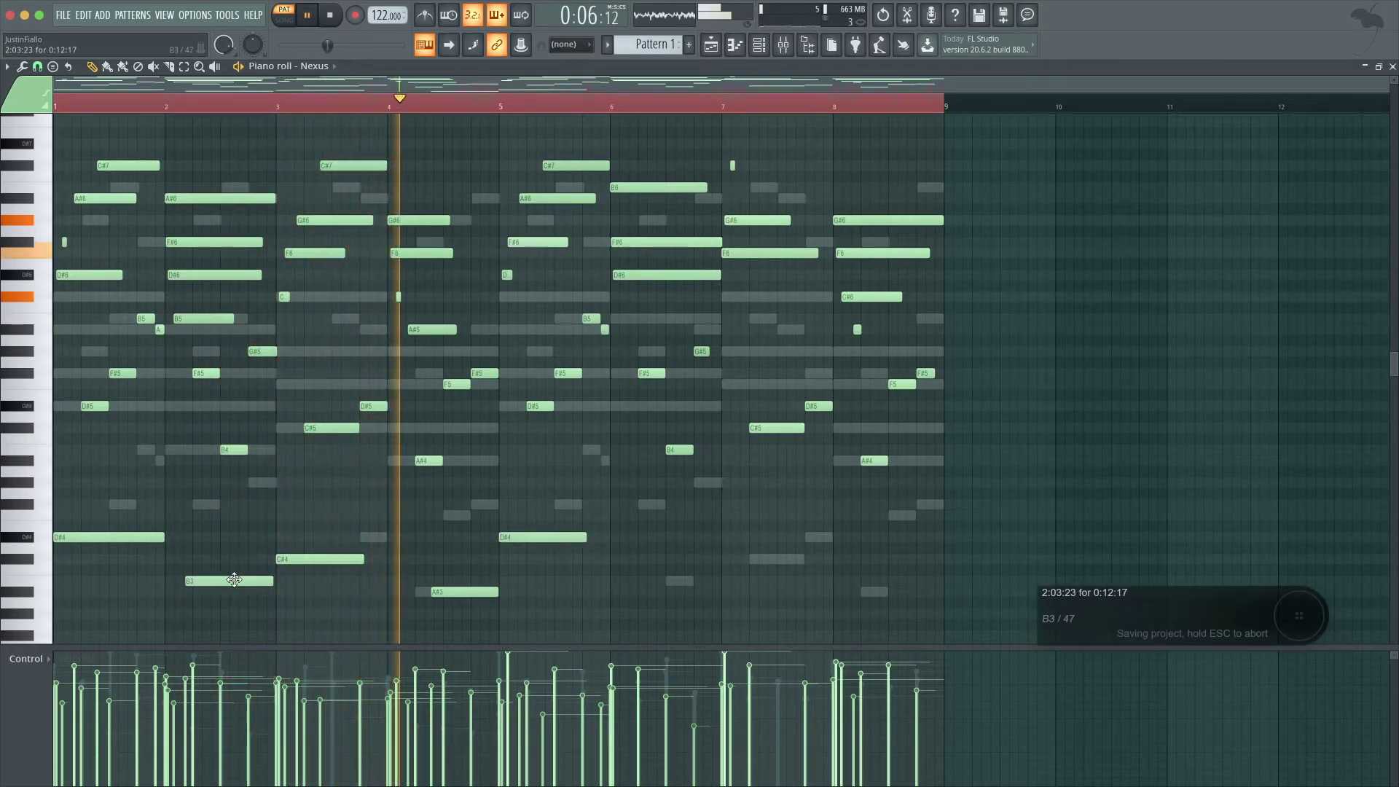
drag(232, 581, 209, 585)
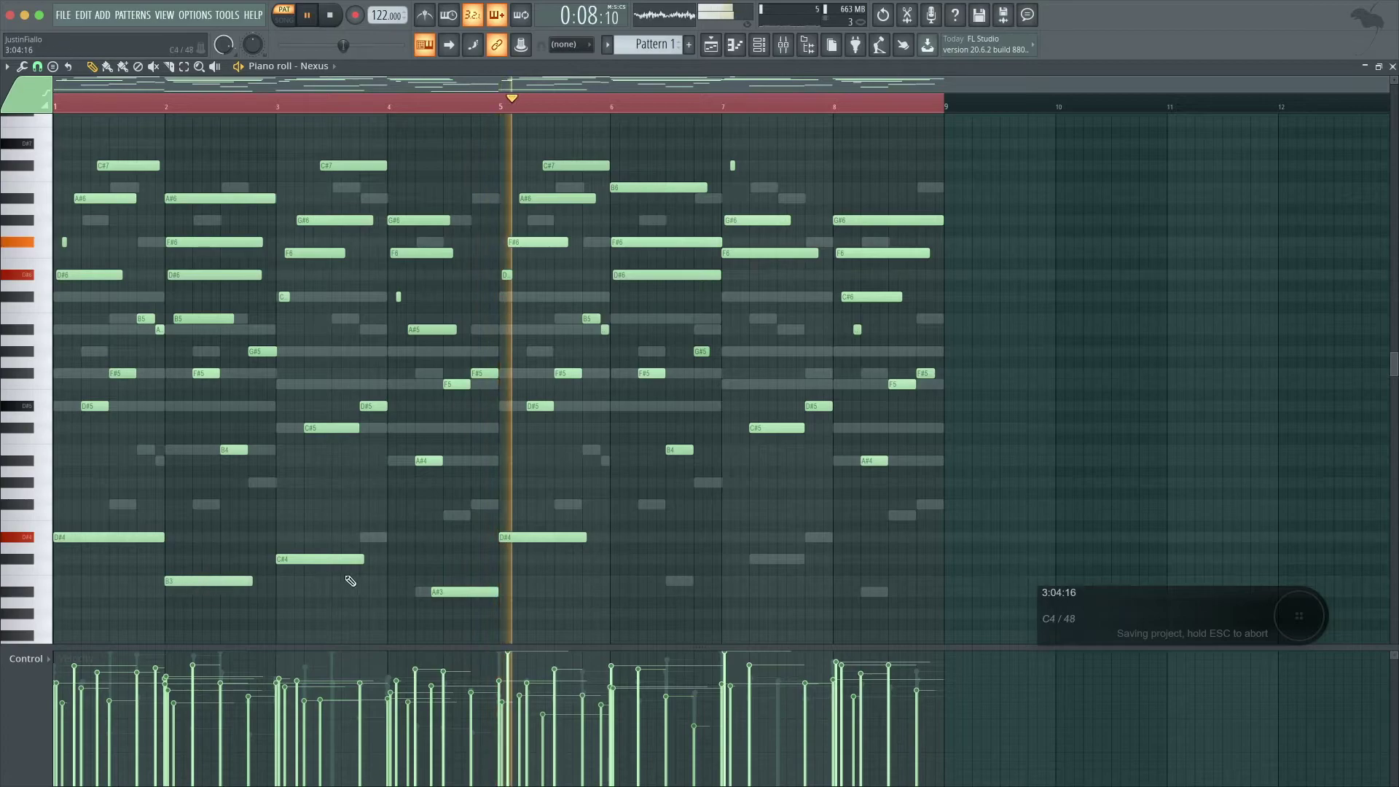
drag(442, 594, 398, 603)
- Duplicate the five low notes so they continue from bar 6, and delete the copies beyond bar 8
scroll(652, 558, down, 3)
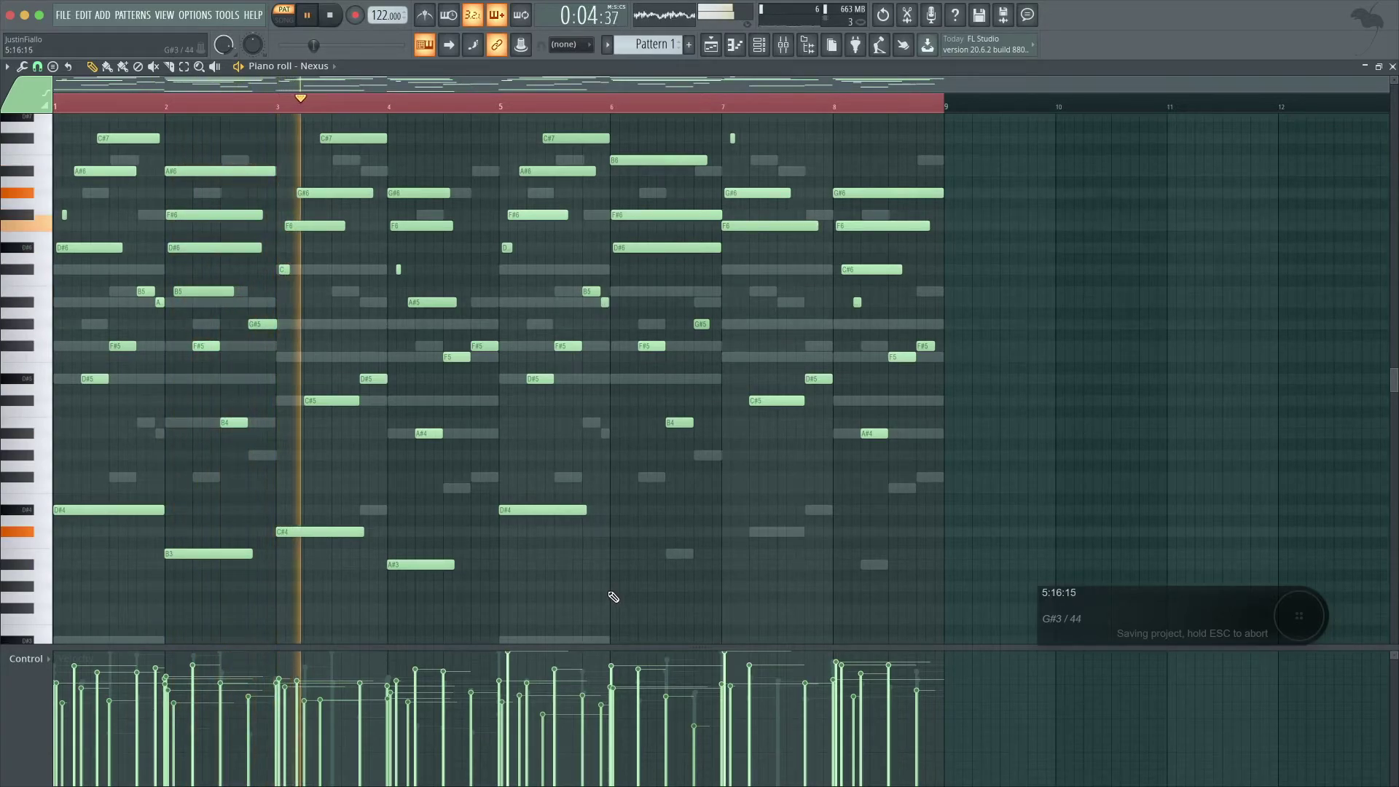
drag(93, 496, 558, 588)
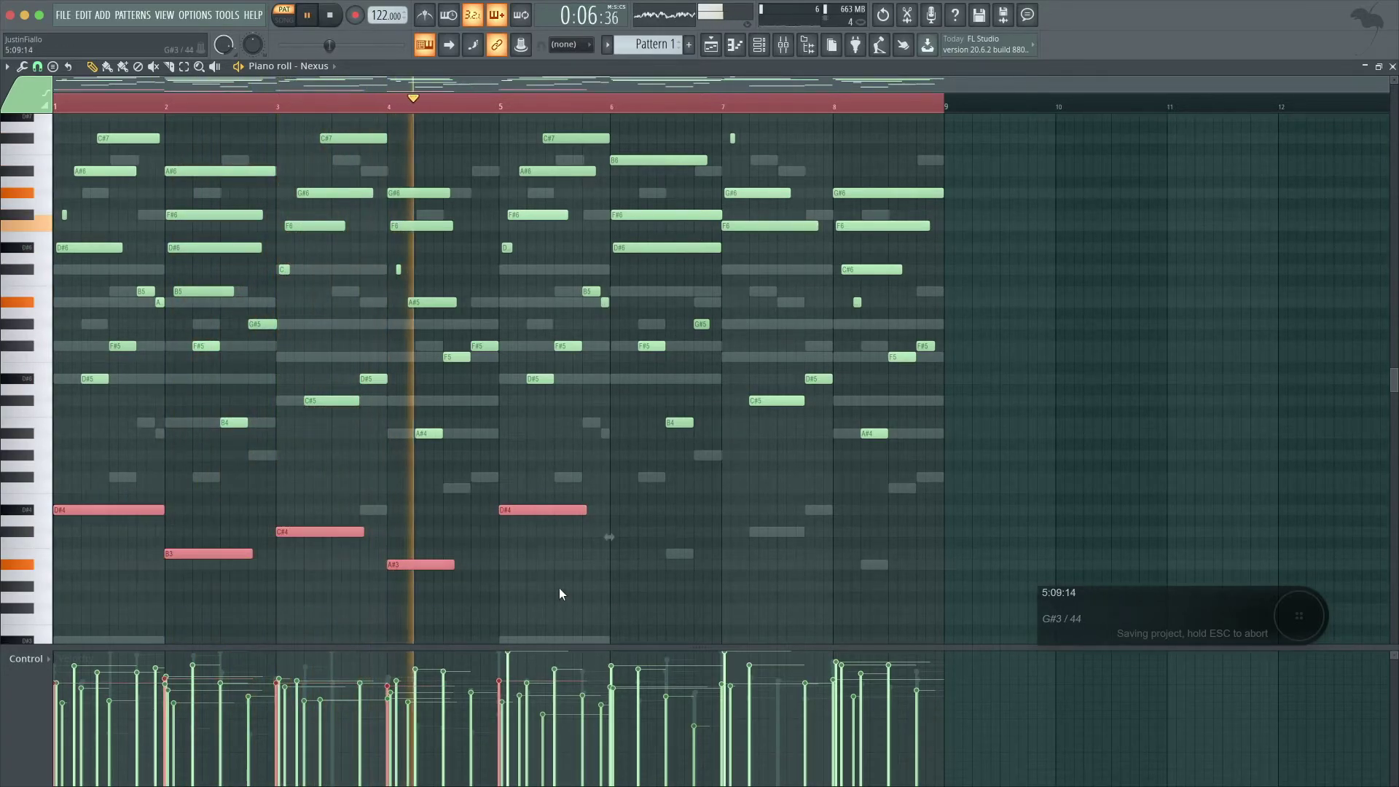
key(ctrl+b)
key(space)
drag(772, 515, 436, 506)
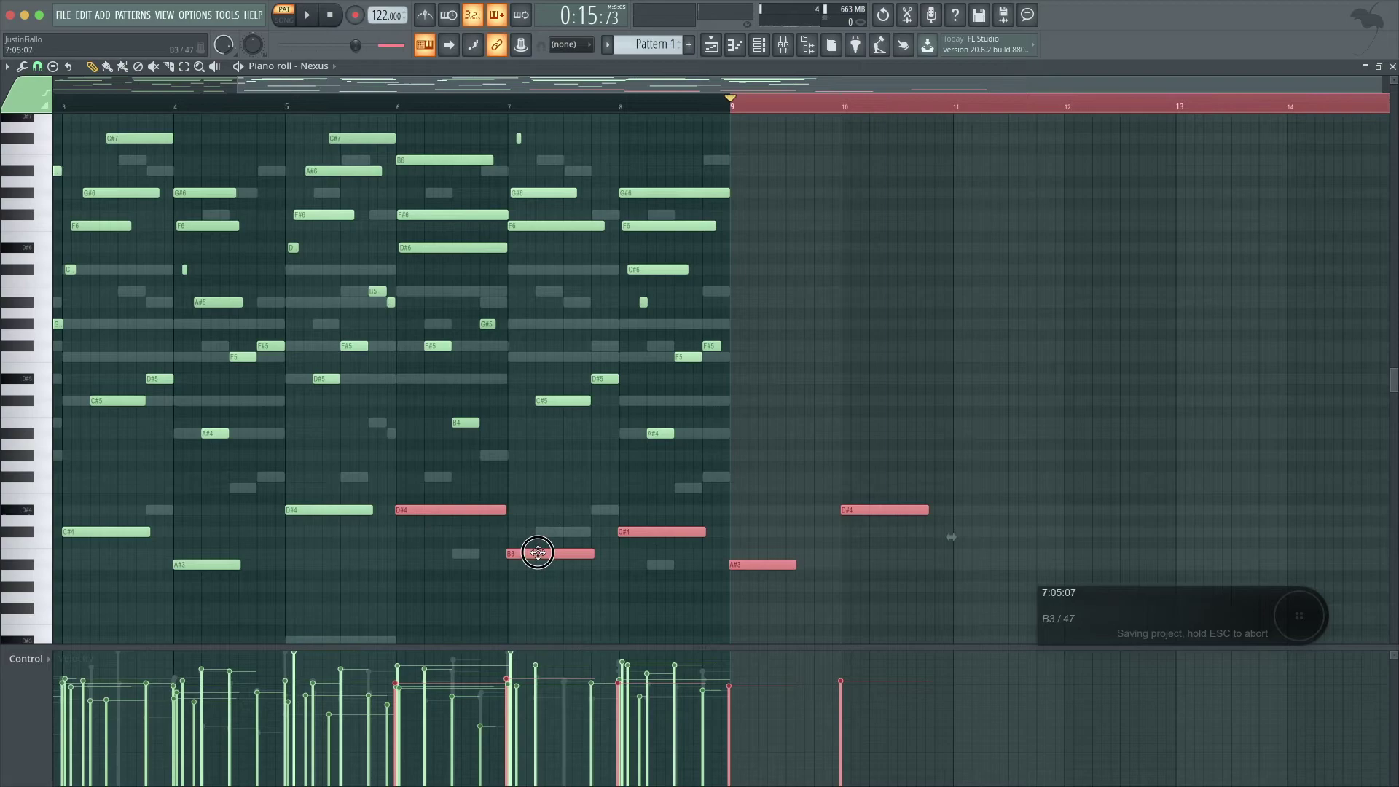
click(555, 509)
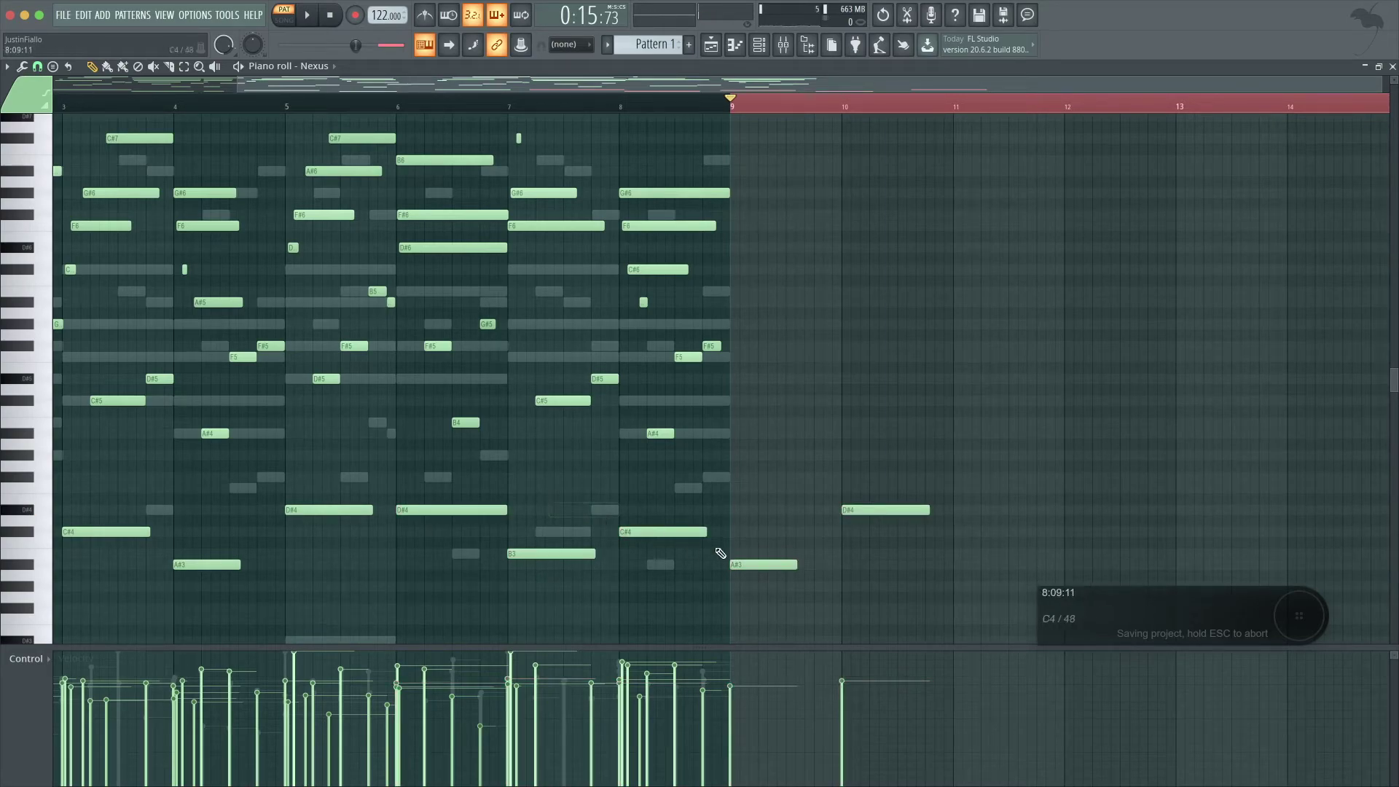
right_click(866, 508)
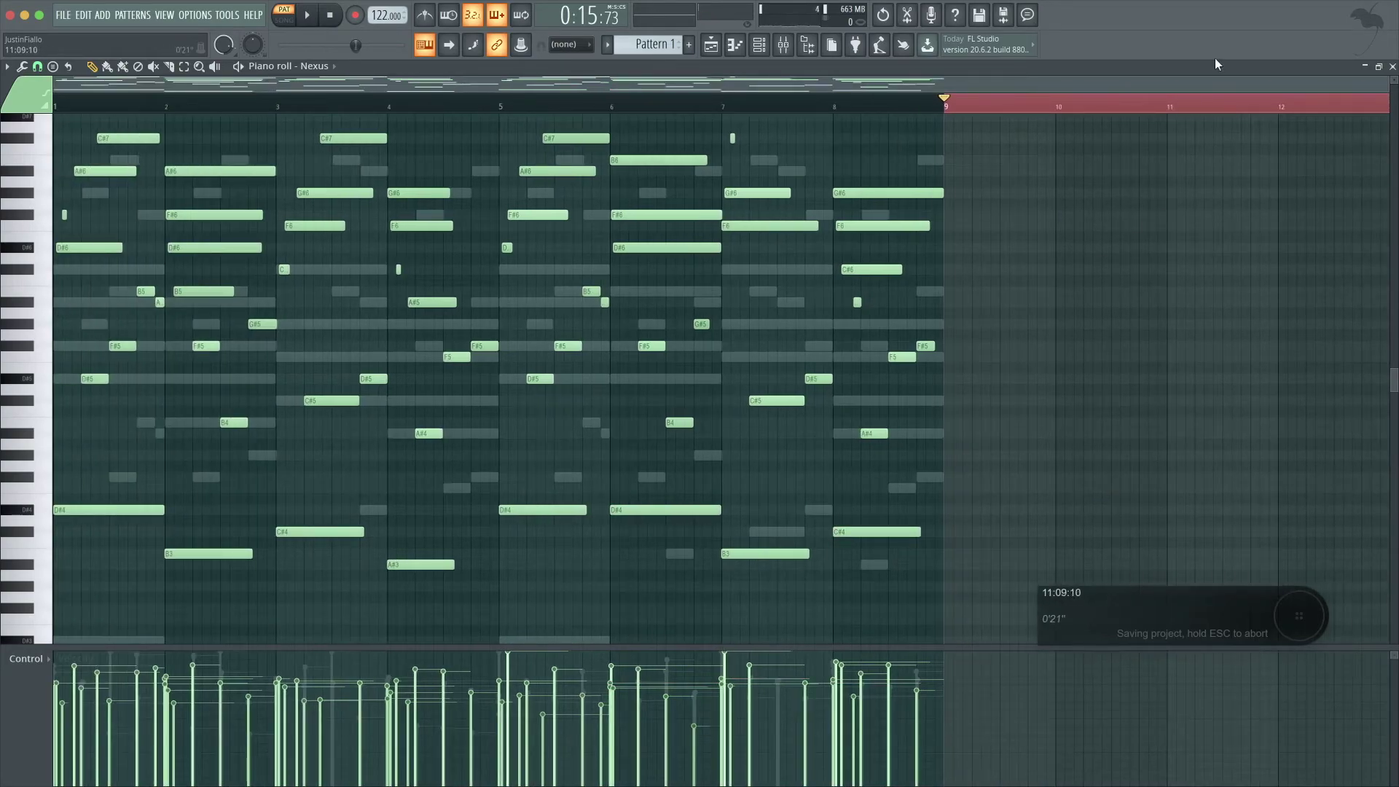
drag(1217, 104, 6, 102)
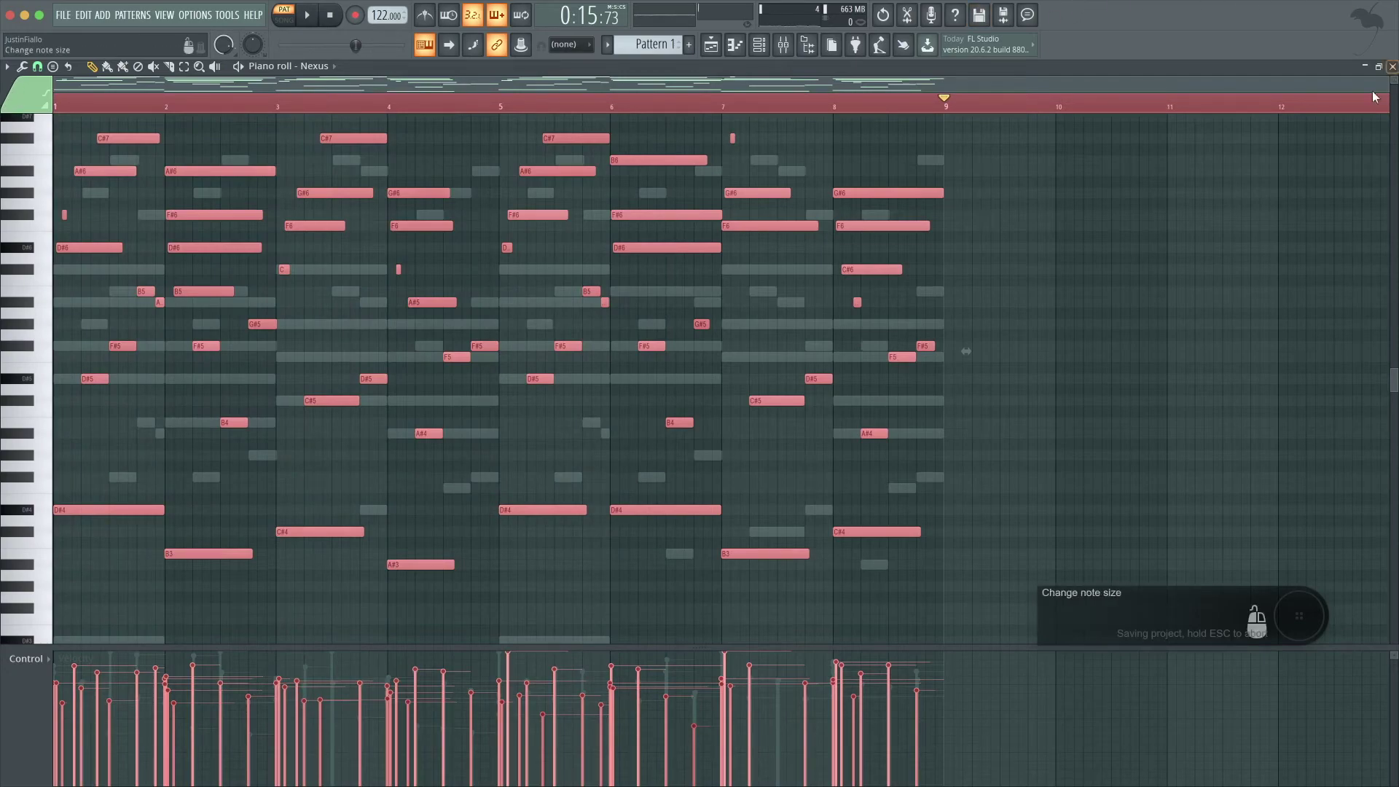
scroll(1155, 107, up, 4)
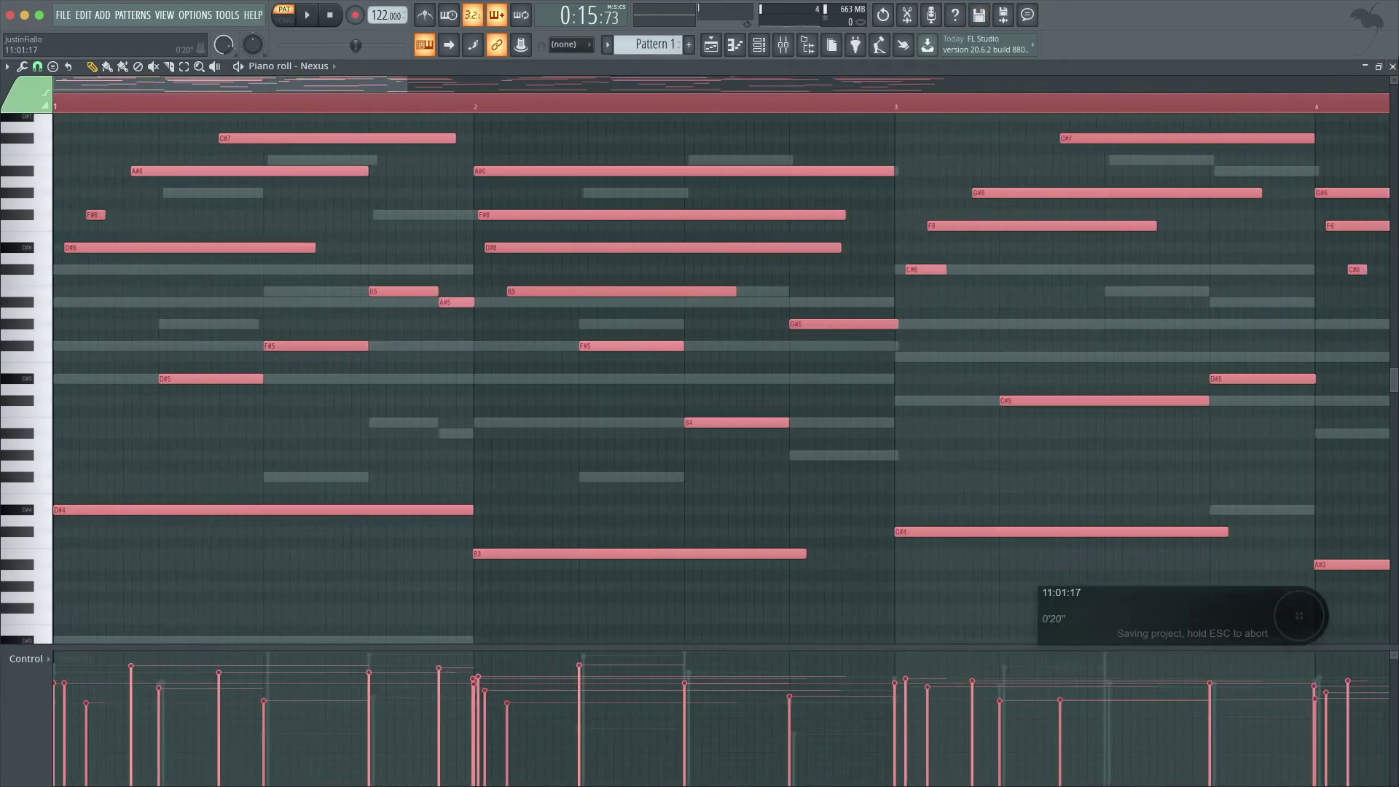
scroll(1145, 263, down, 6)
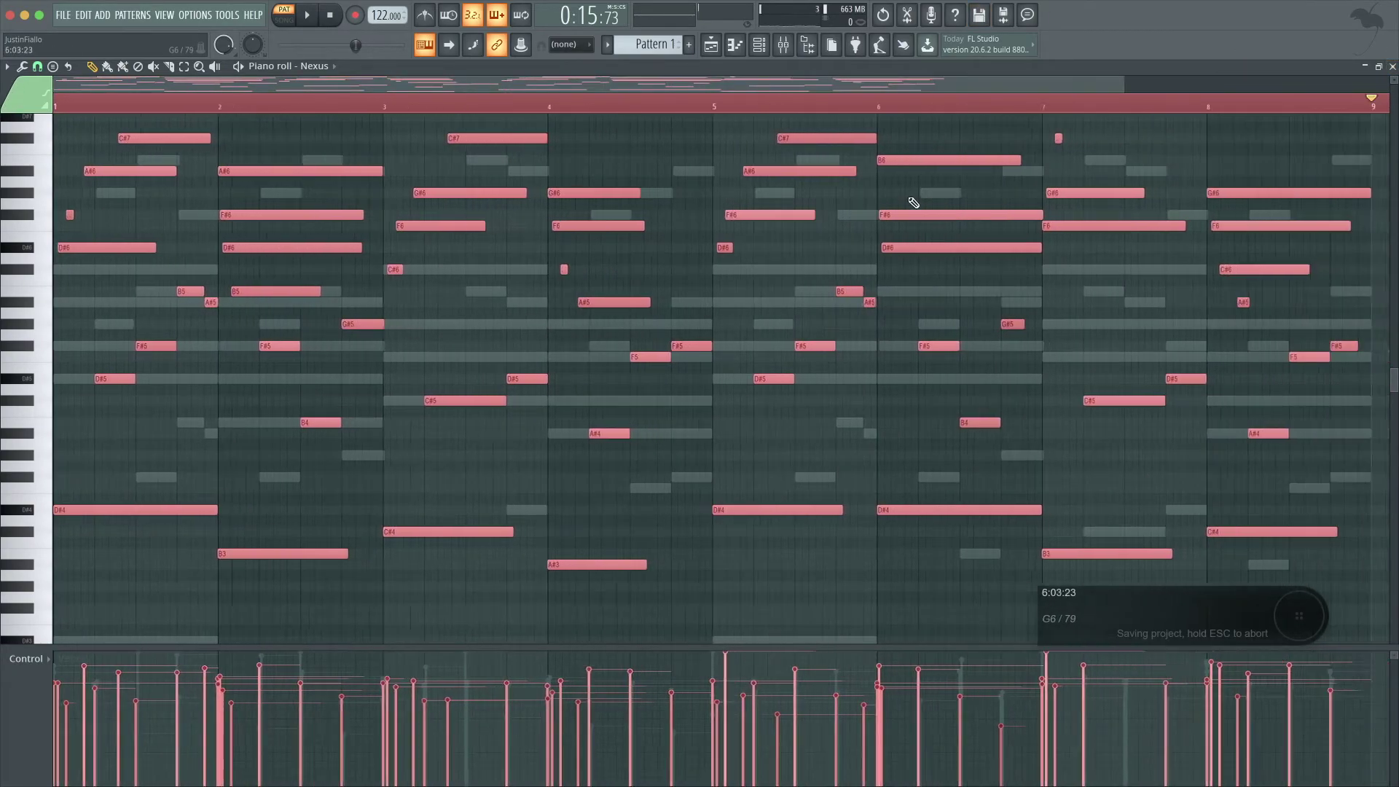
drag(1171, 102, 6, 131)
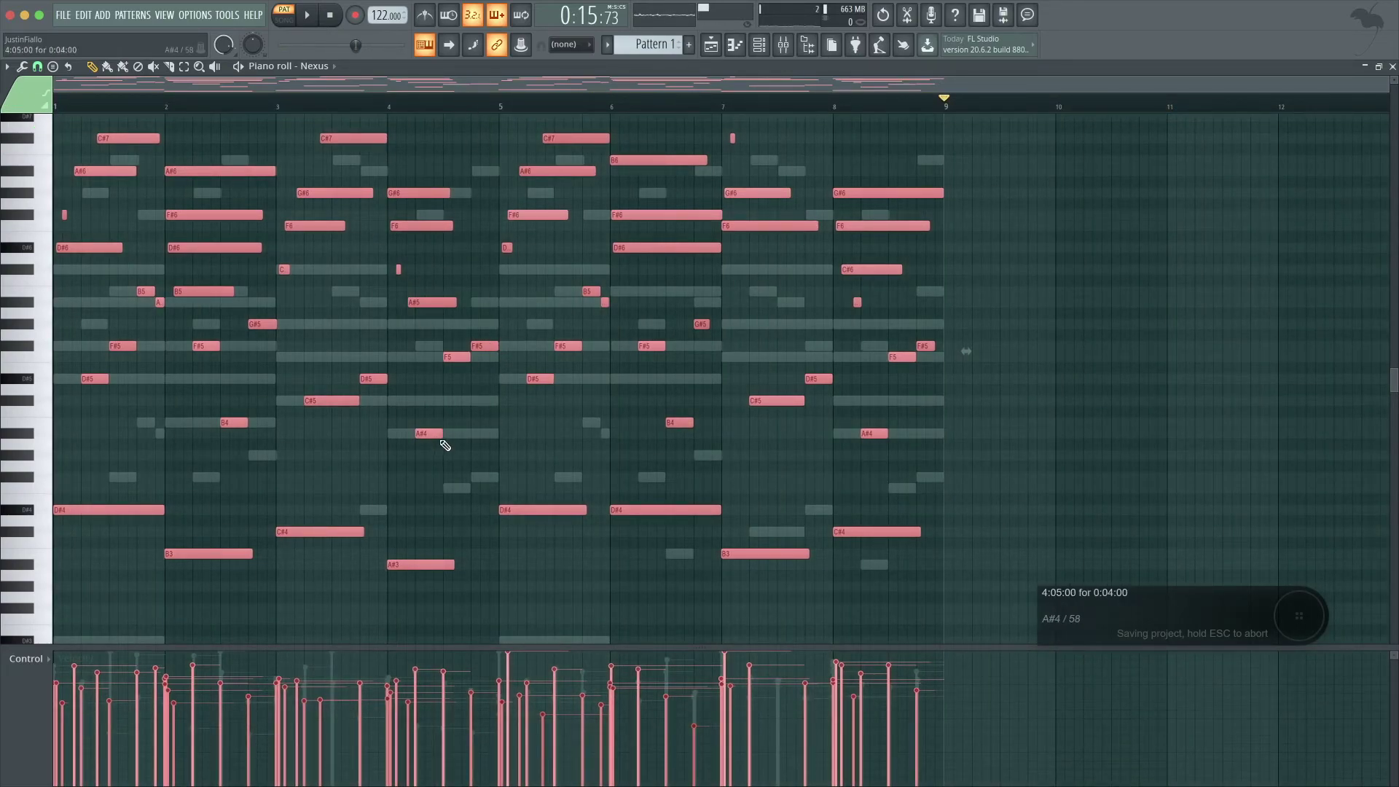
- Copy all the FL Keys chord and melody notes and paste them into the Nexus piano roll
click(465, 457)
double_click(468, 401)
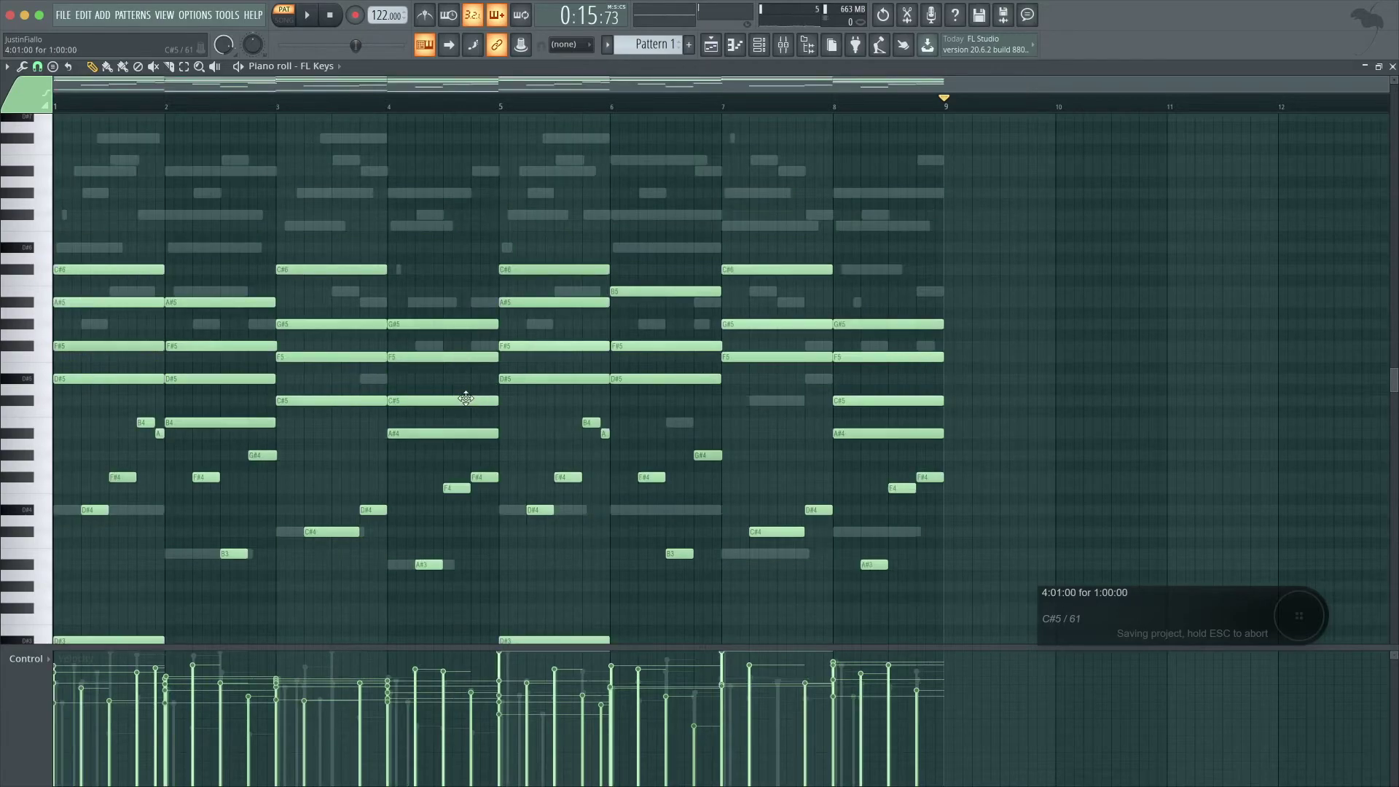
key(ctrl+a)
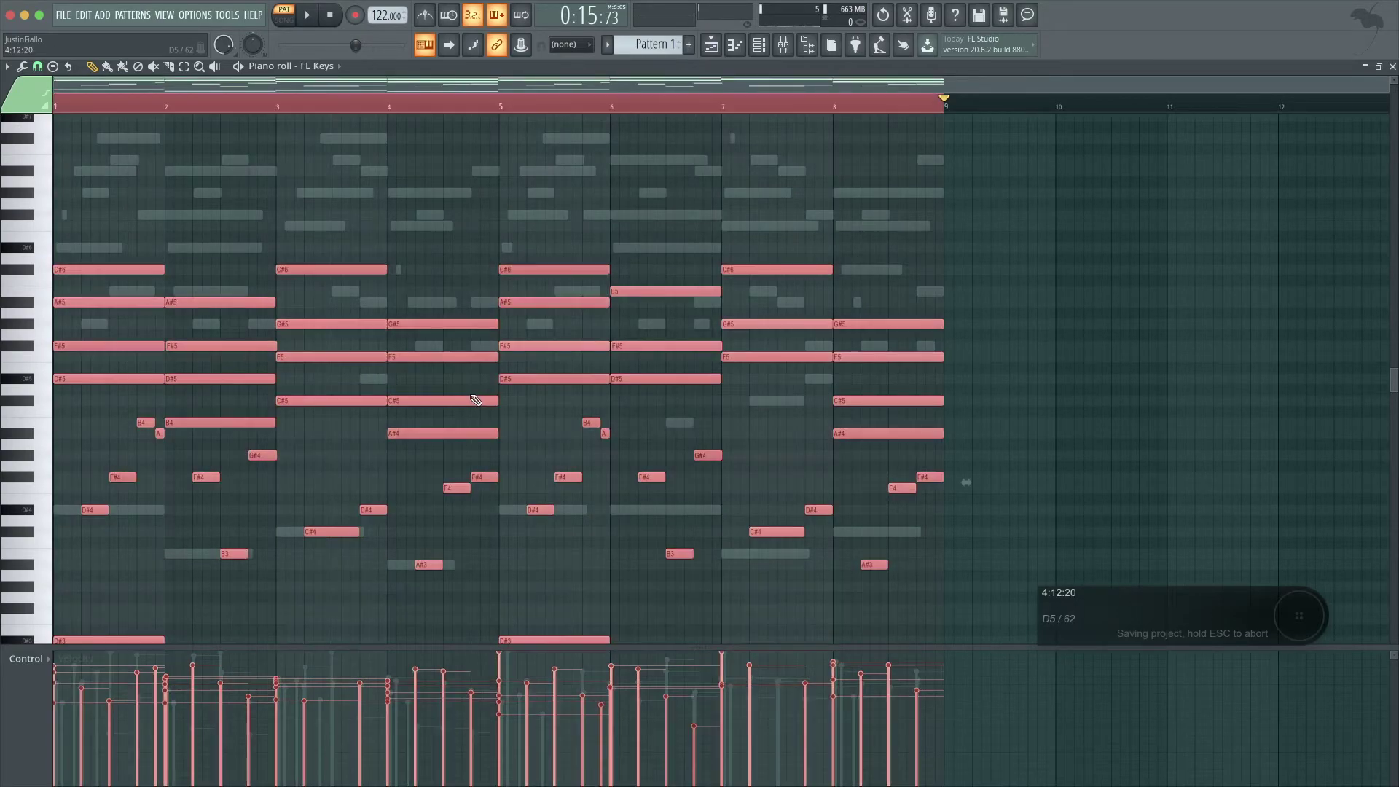
click(339, 66)
click(334, 181)
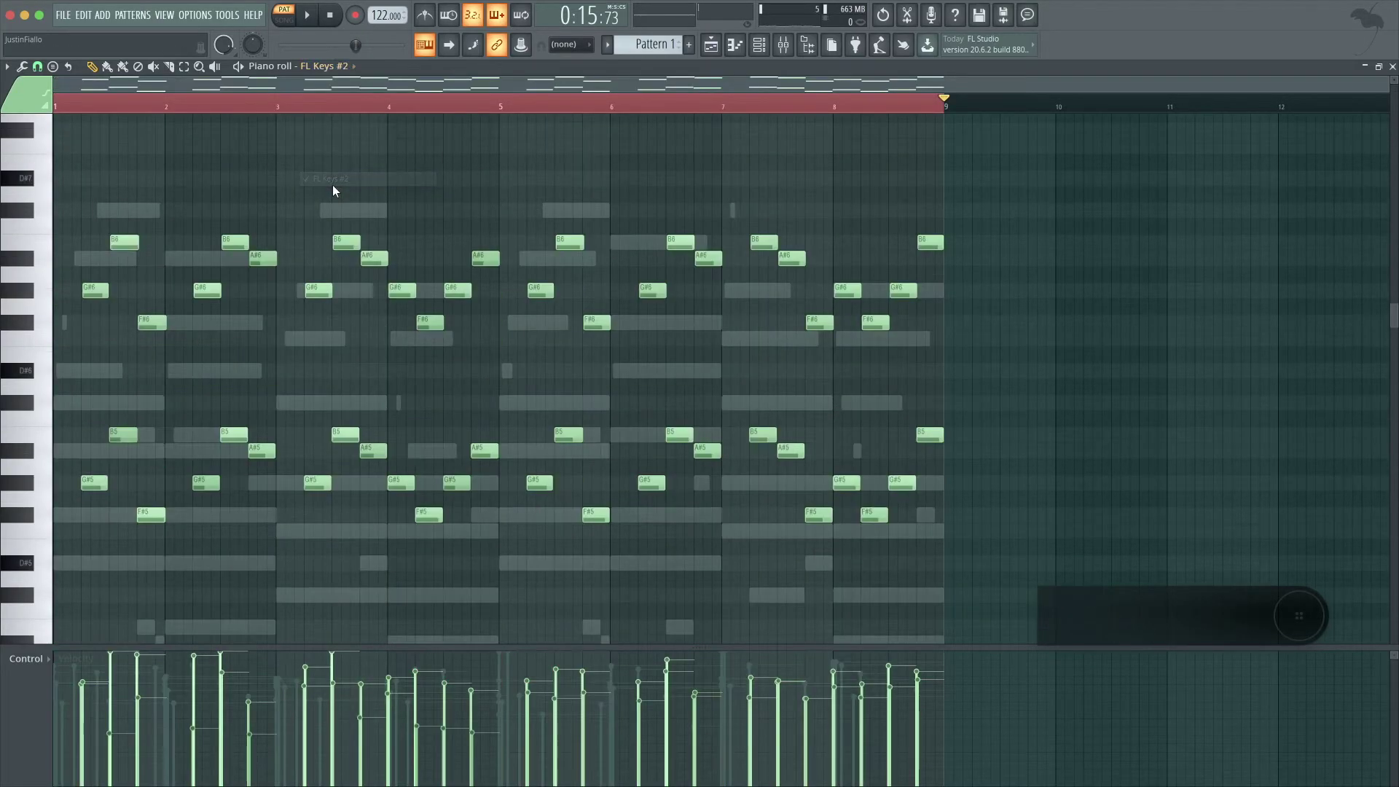
click(344, 69)
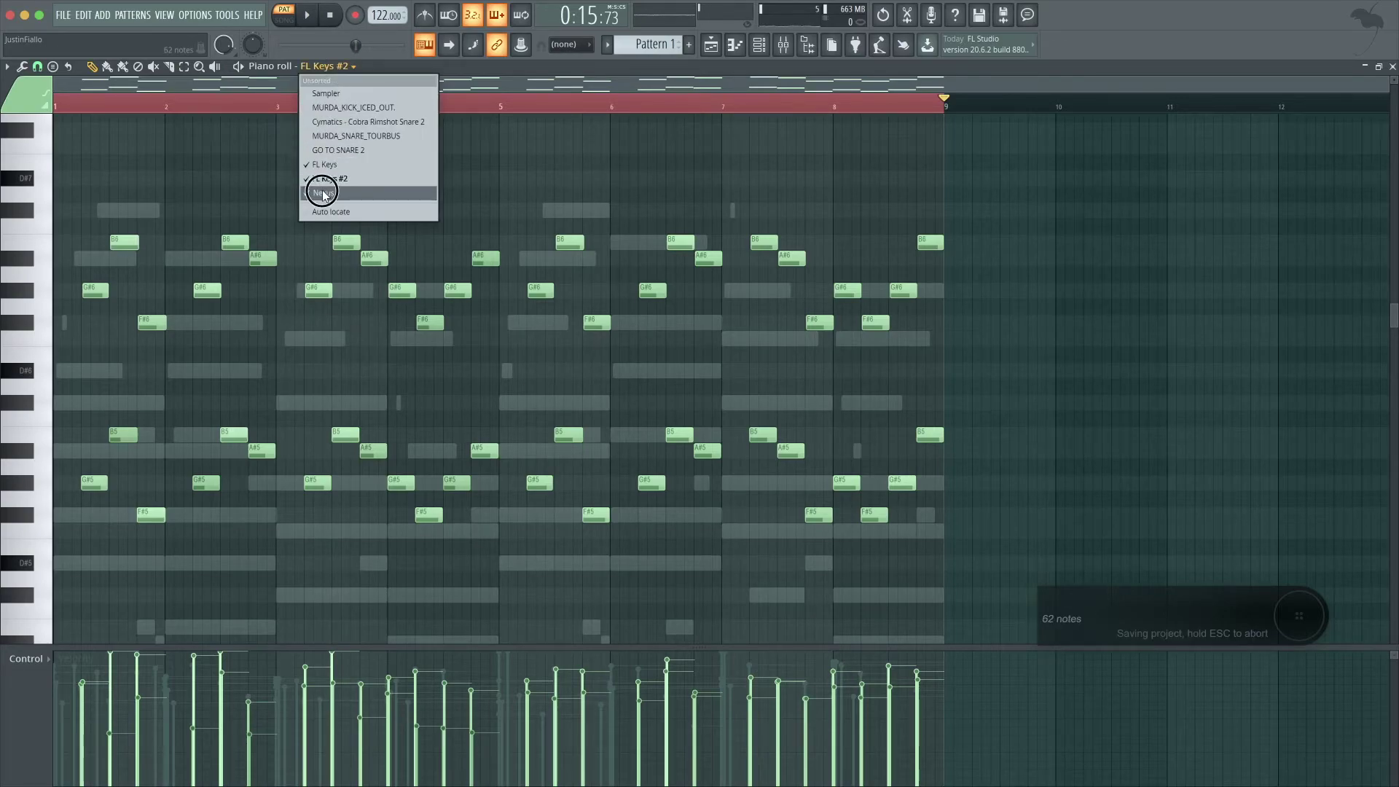
click(324, 194)
key(ctrl+v)
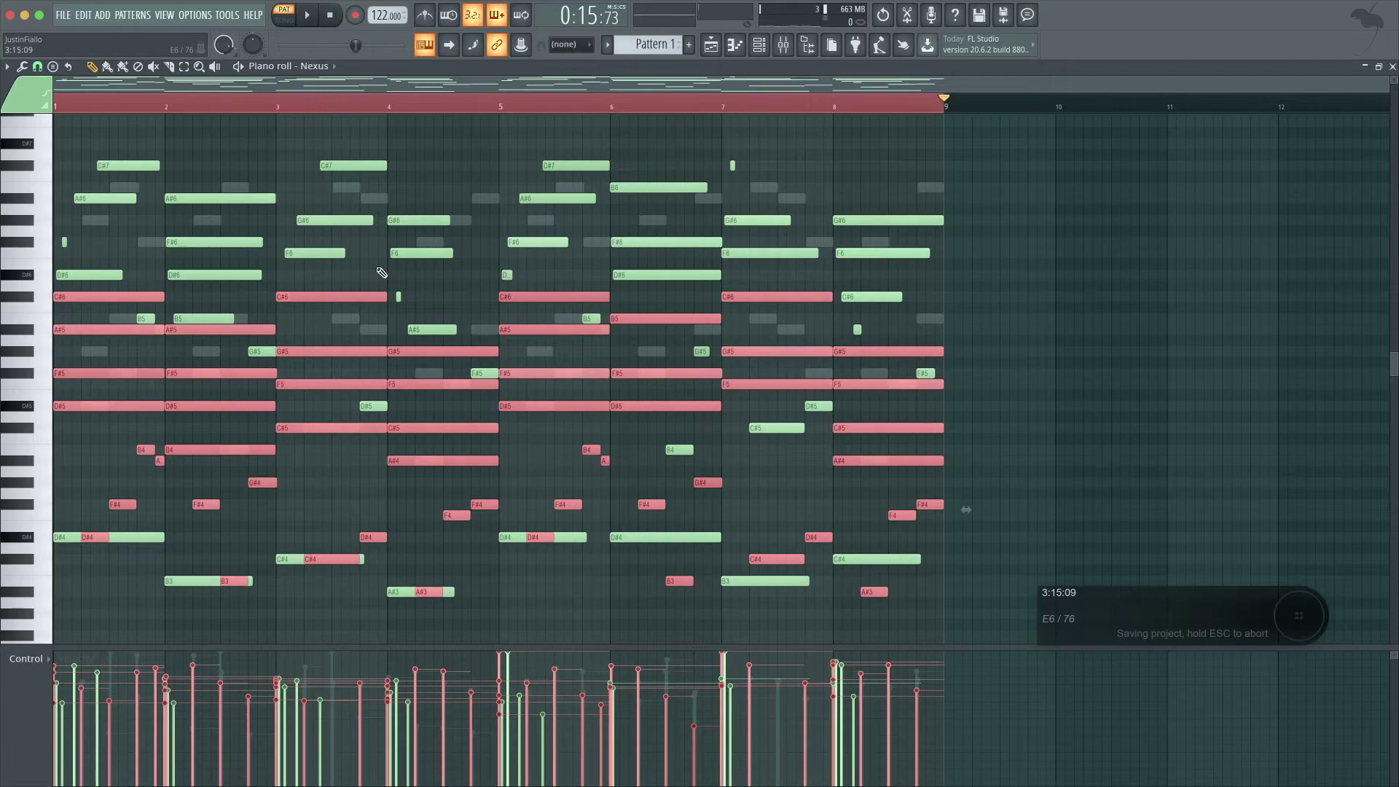
- Try the pasted Nexus notes one octave lower during playback, return them to their original pitch and deselect them
key(ctrl+Down)
key(space)
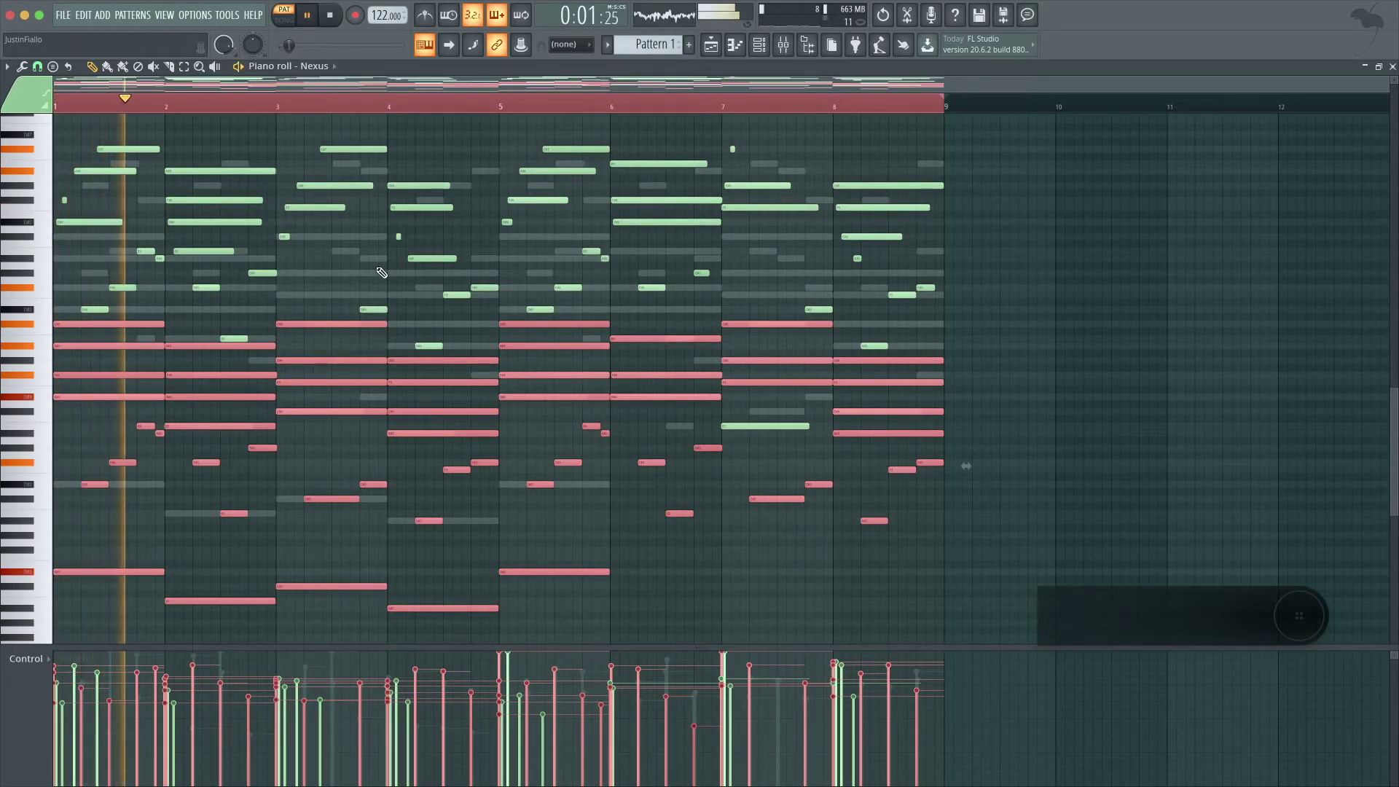
scroll(381, 272, up, 1)
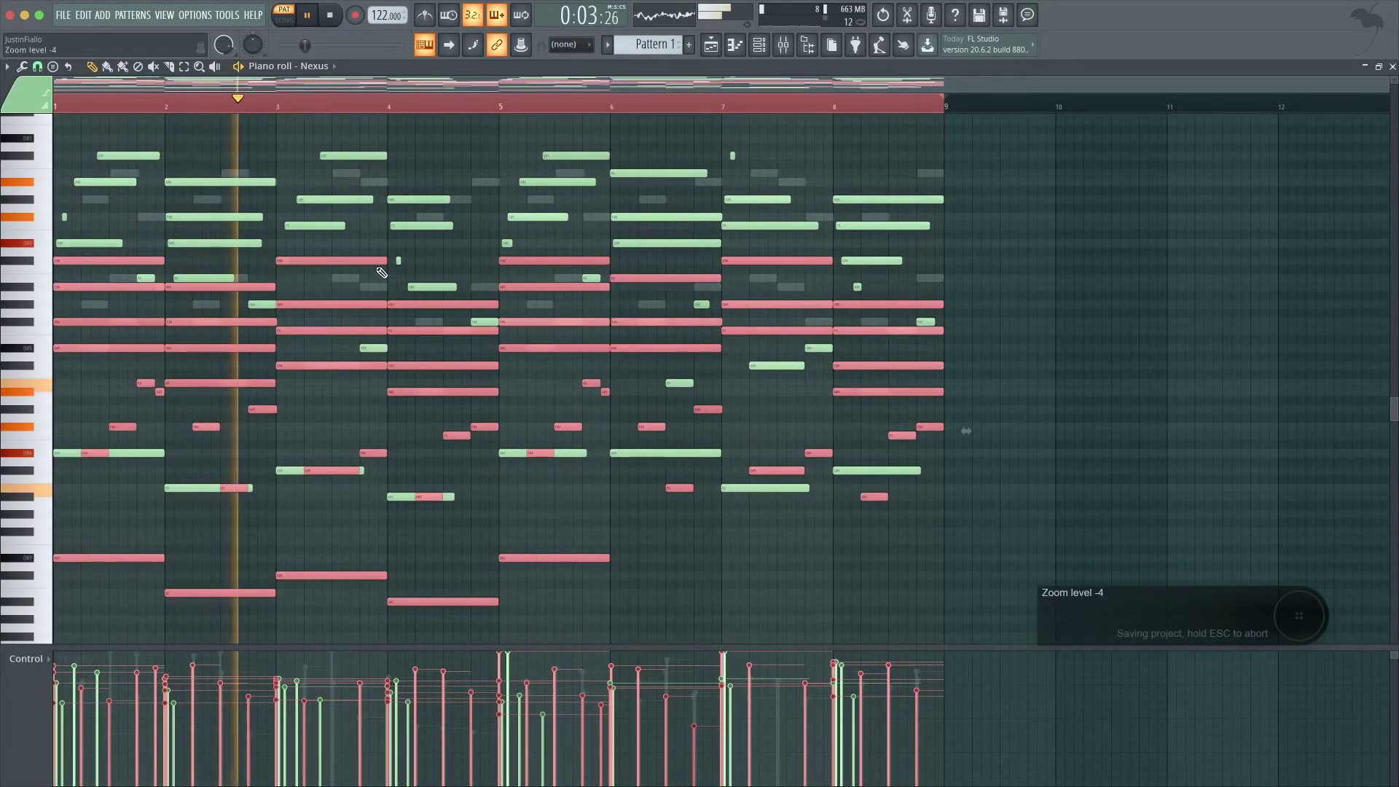
key(ctrl+d)
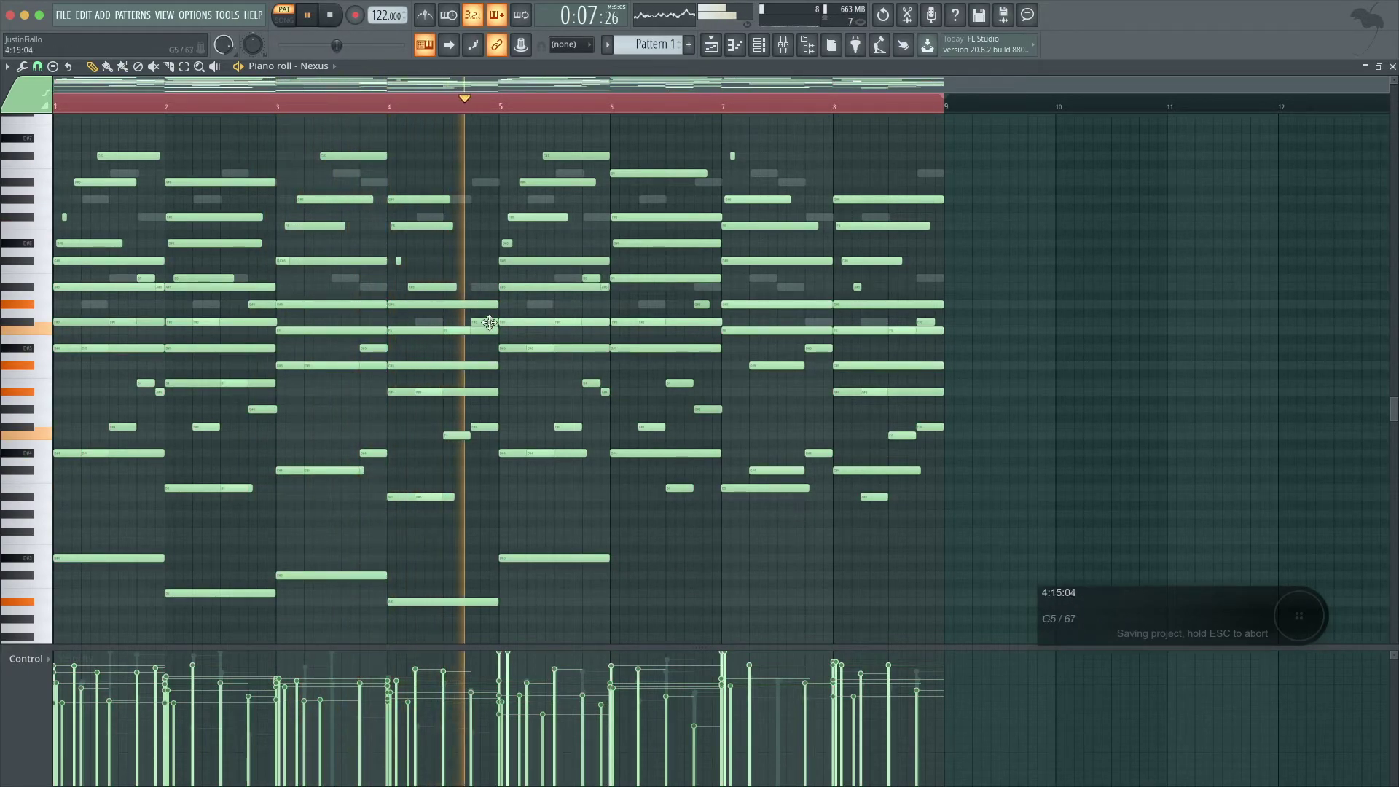
- Unmute FL Keys in the channel rack and play the pattern with both FL Keys channels and Nexus together
click(760, 47)
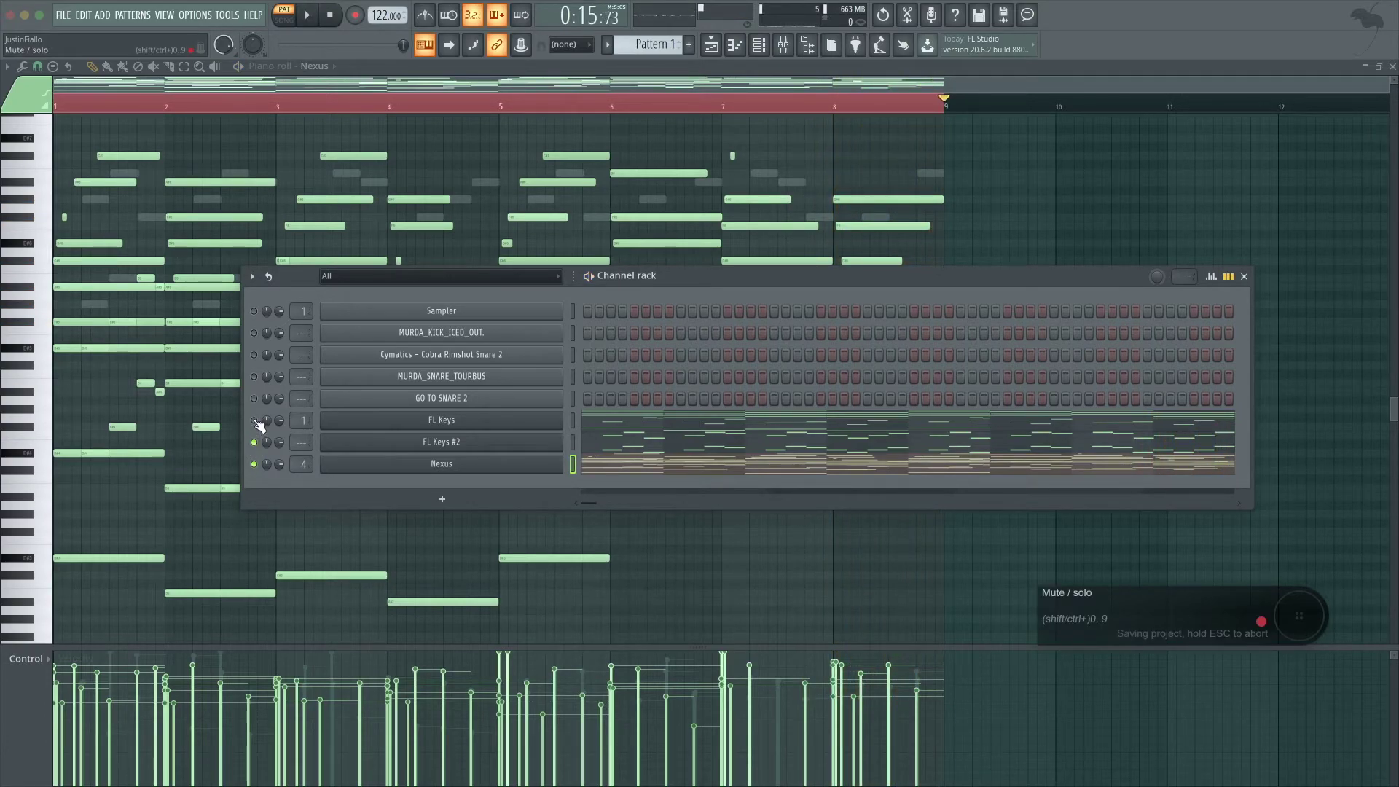
click(256, 421)
key(space)
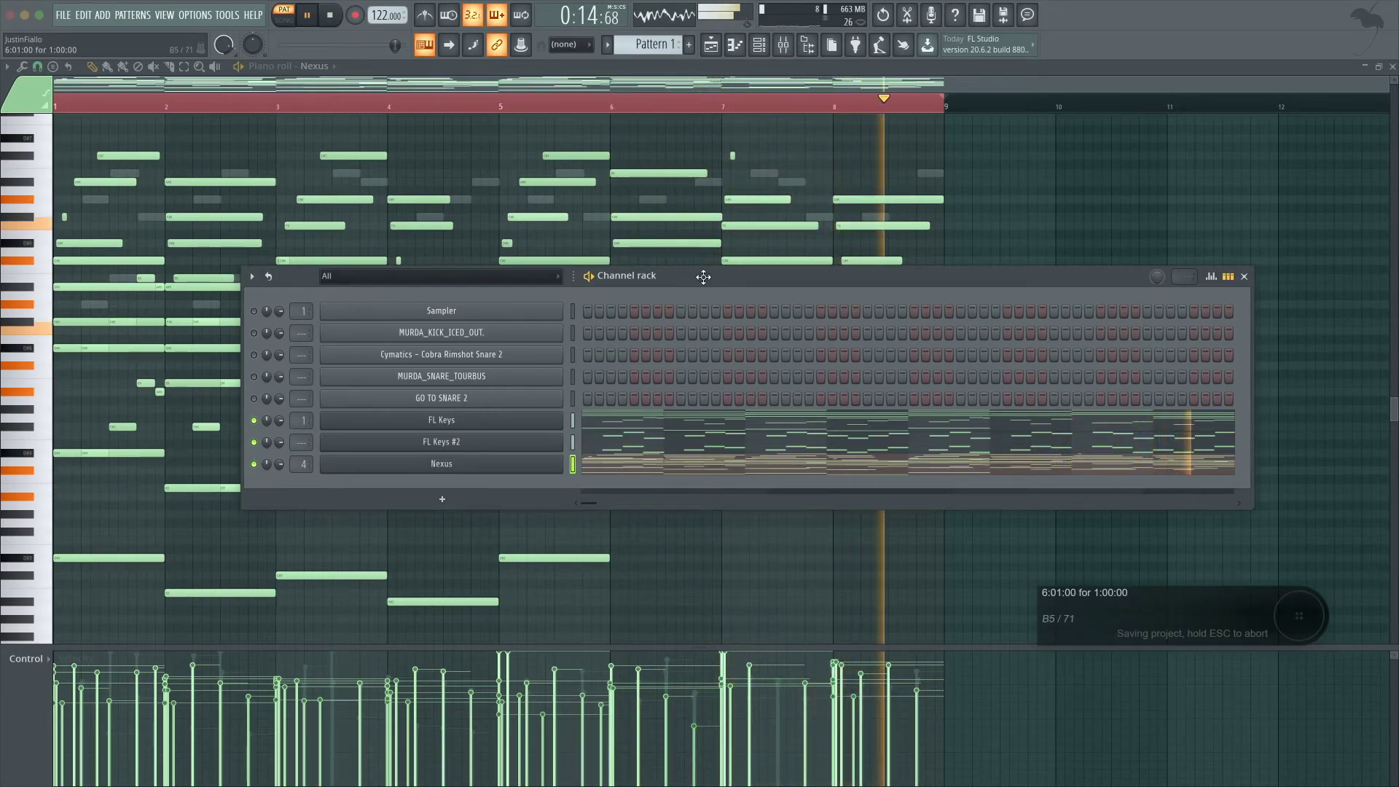
key(space)
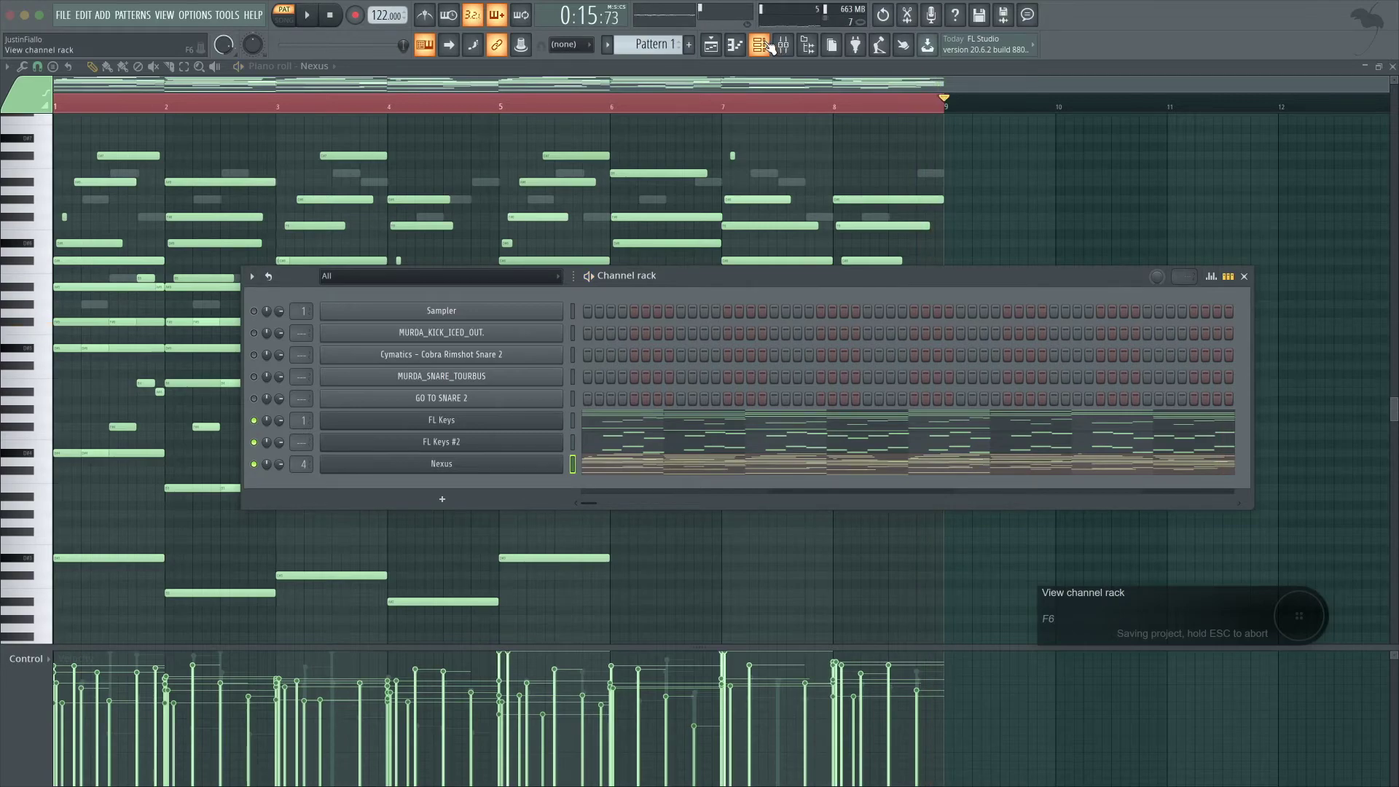
- Open the mixer, solo the FL Keys channel and select its mixer track, Insert 1
click(783, 44)
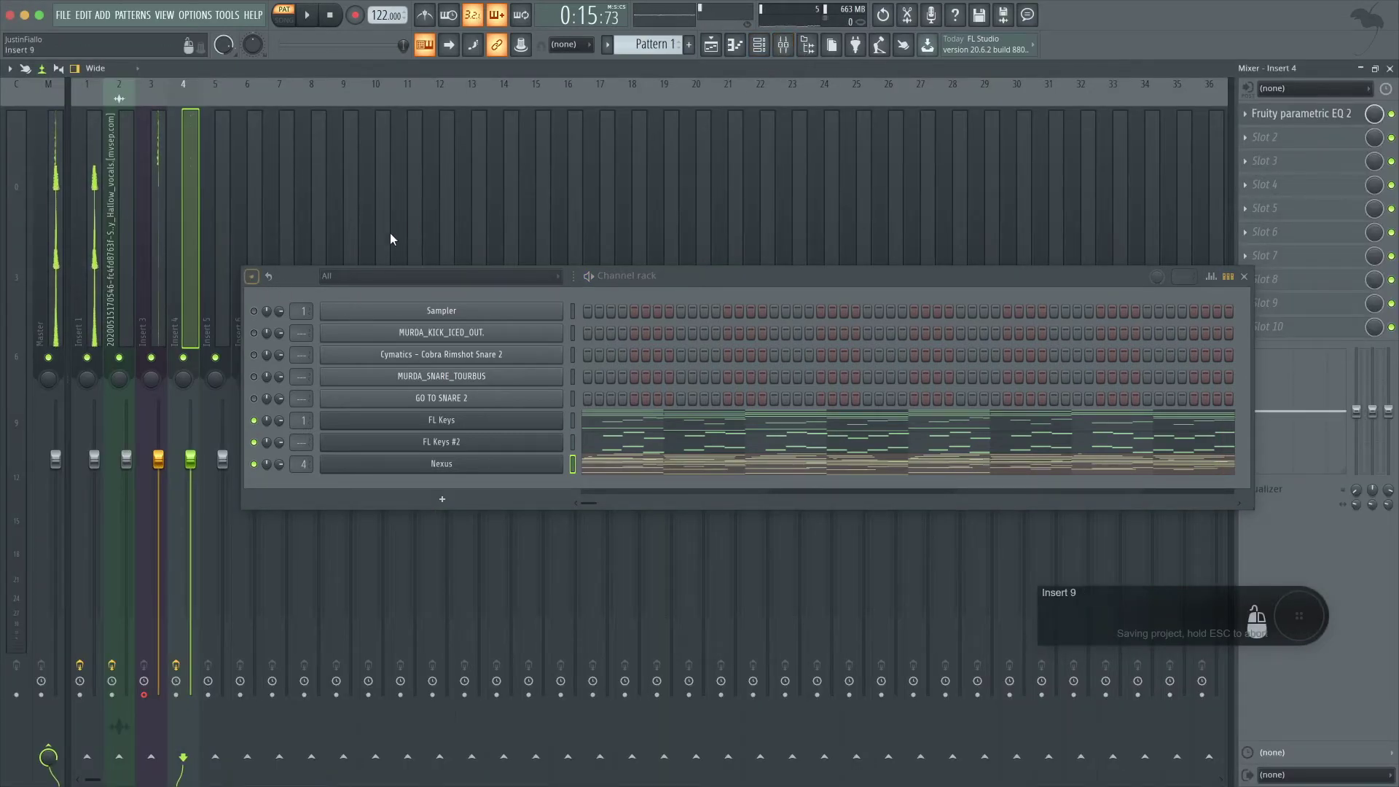
click(762, 46)
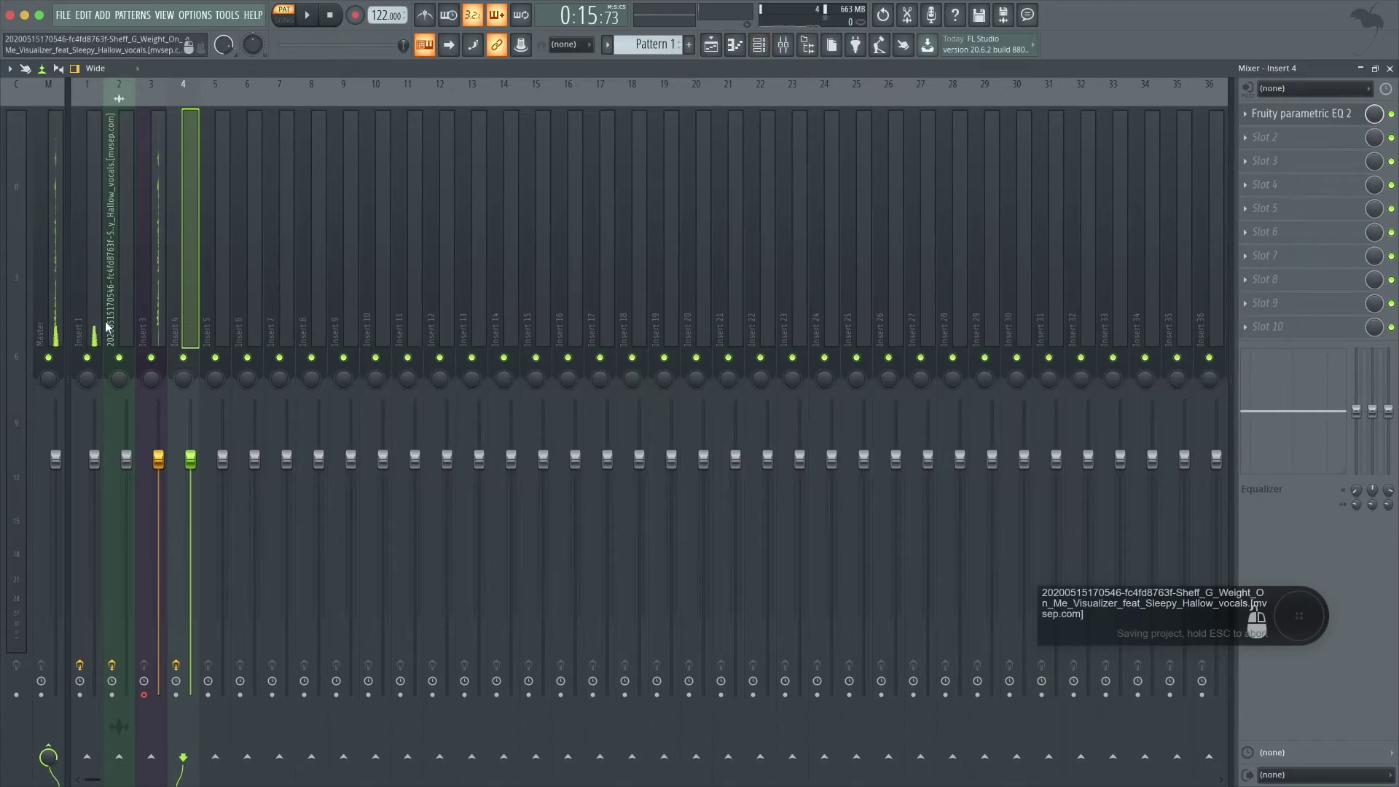
click(761, 46)
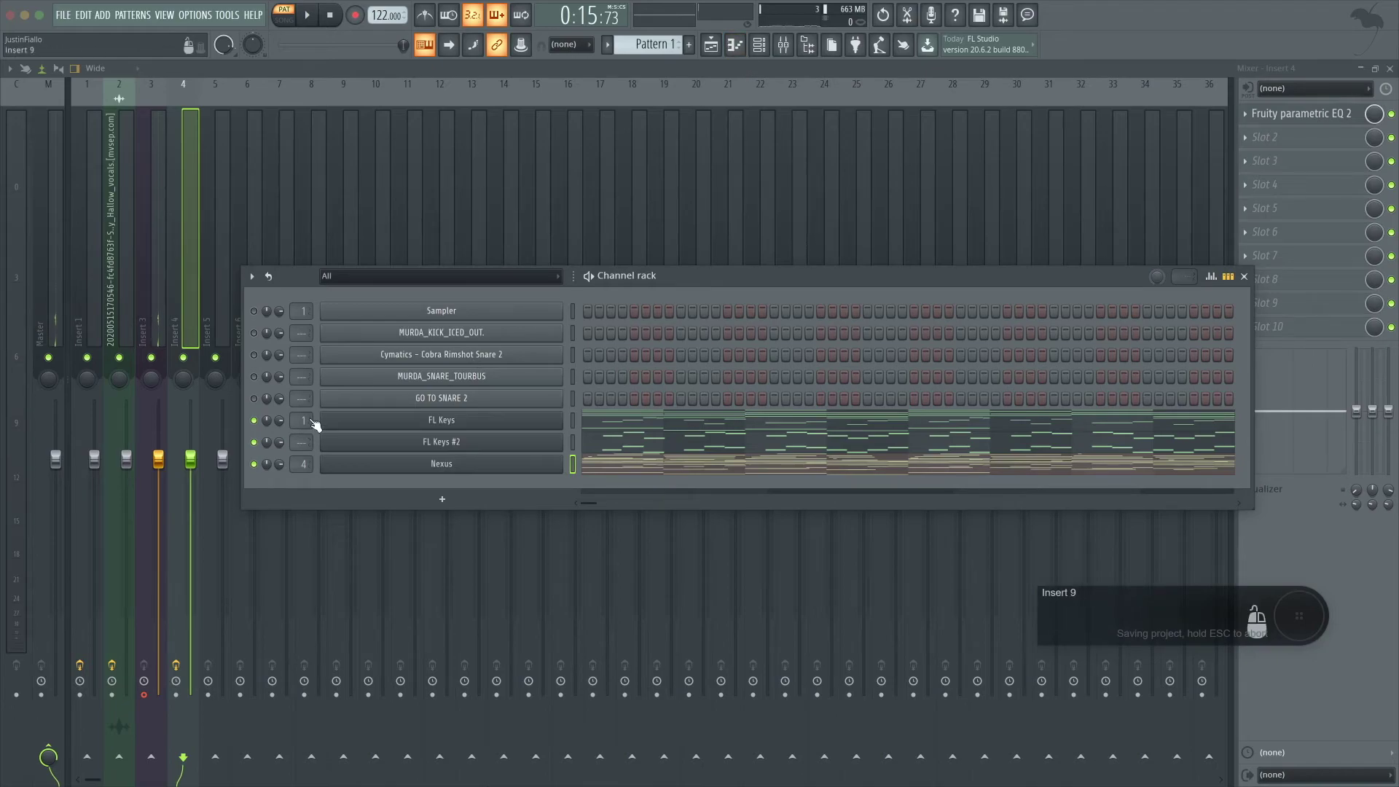
right_click(256, 422)
click(282, 433)
click(86, 284)
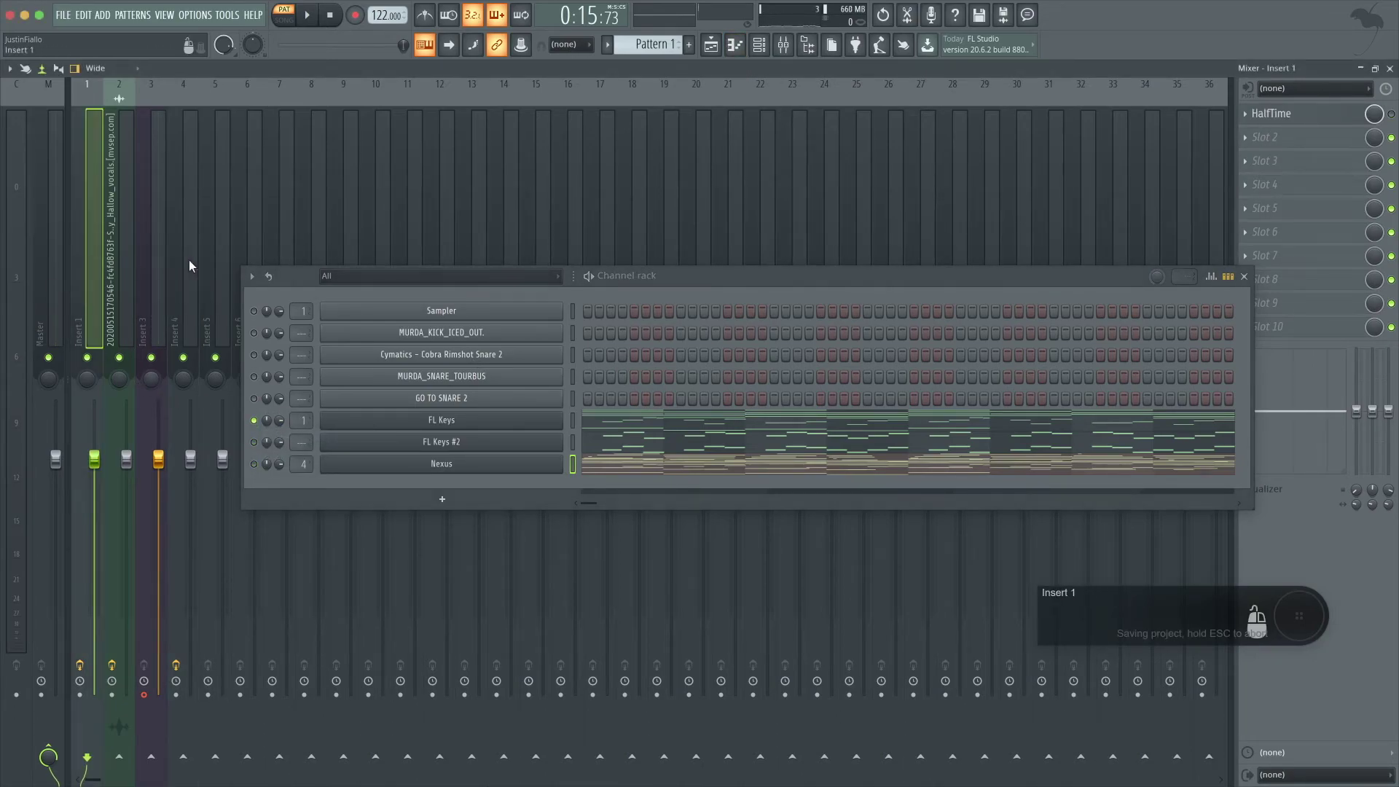
- Move HalfTime down to slot 2 on Insert 1 and load Fruity parametric EQ 2 into slot 1
click(1245, 115)
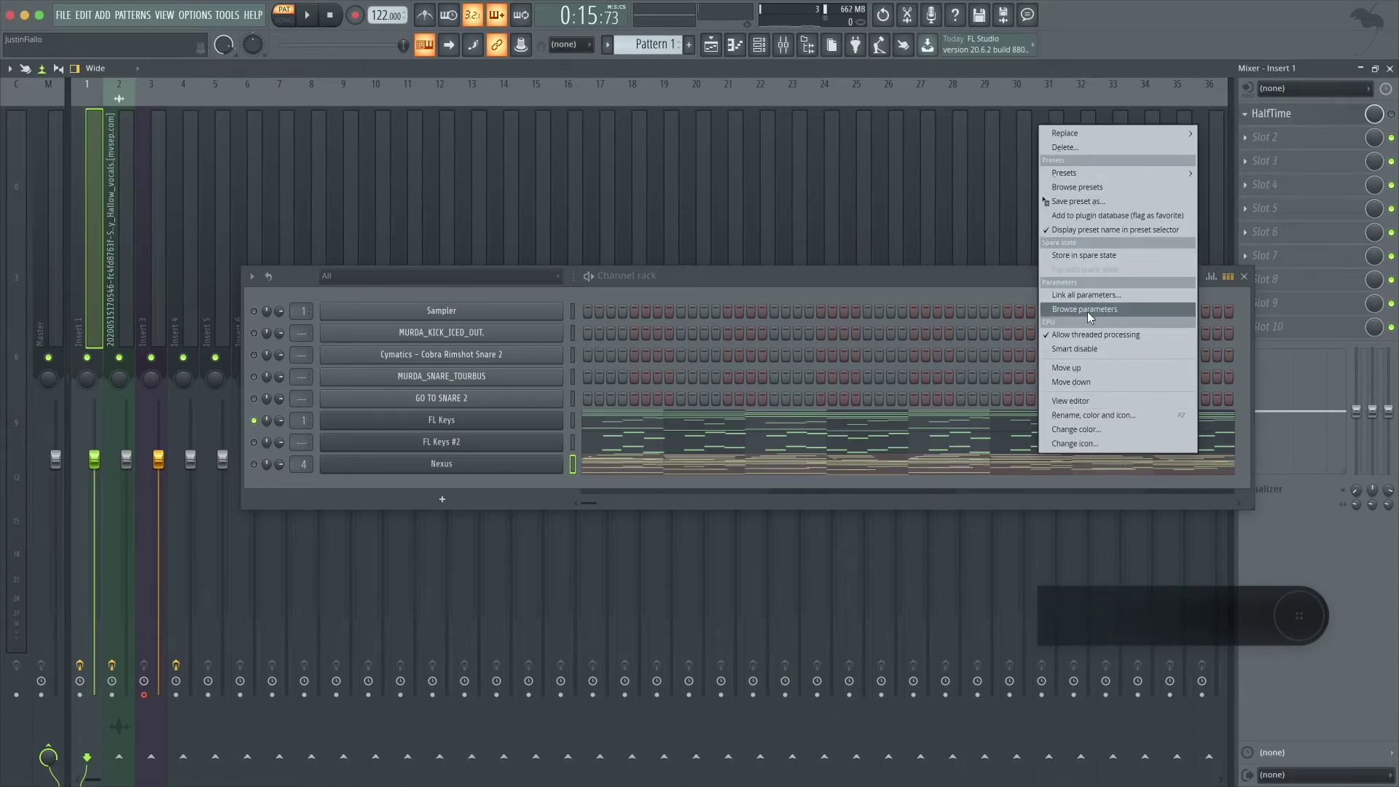
click(1071, 382)
click(1243, 116)
click(922, 161)
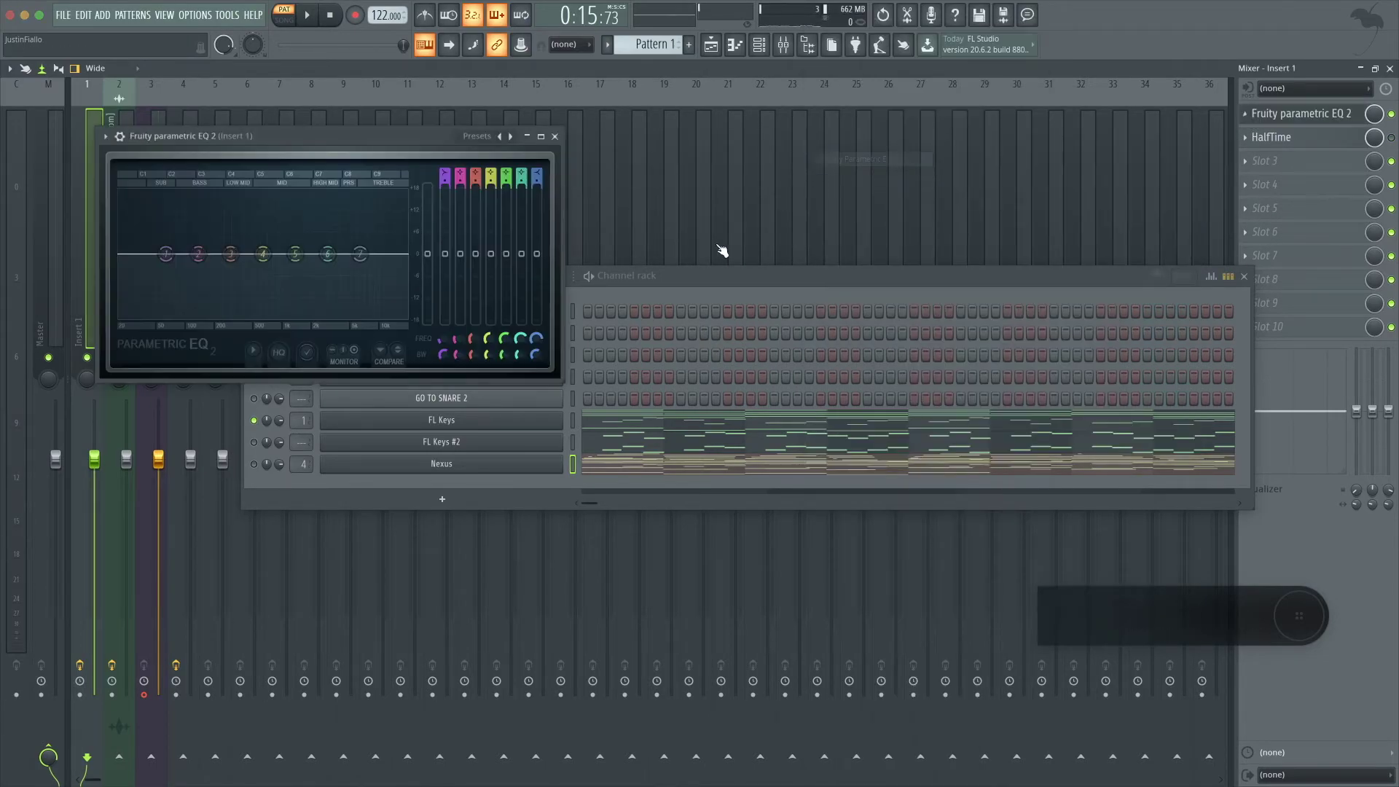
- During playback, cut Insert 1's EQ band 1 by about 18 dB at 138 Hz and band 7 by about 18 dB at 15.7 kHz
drag(307, 137, 570, 227)
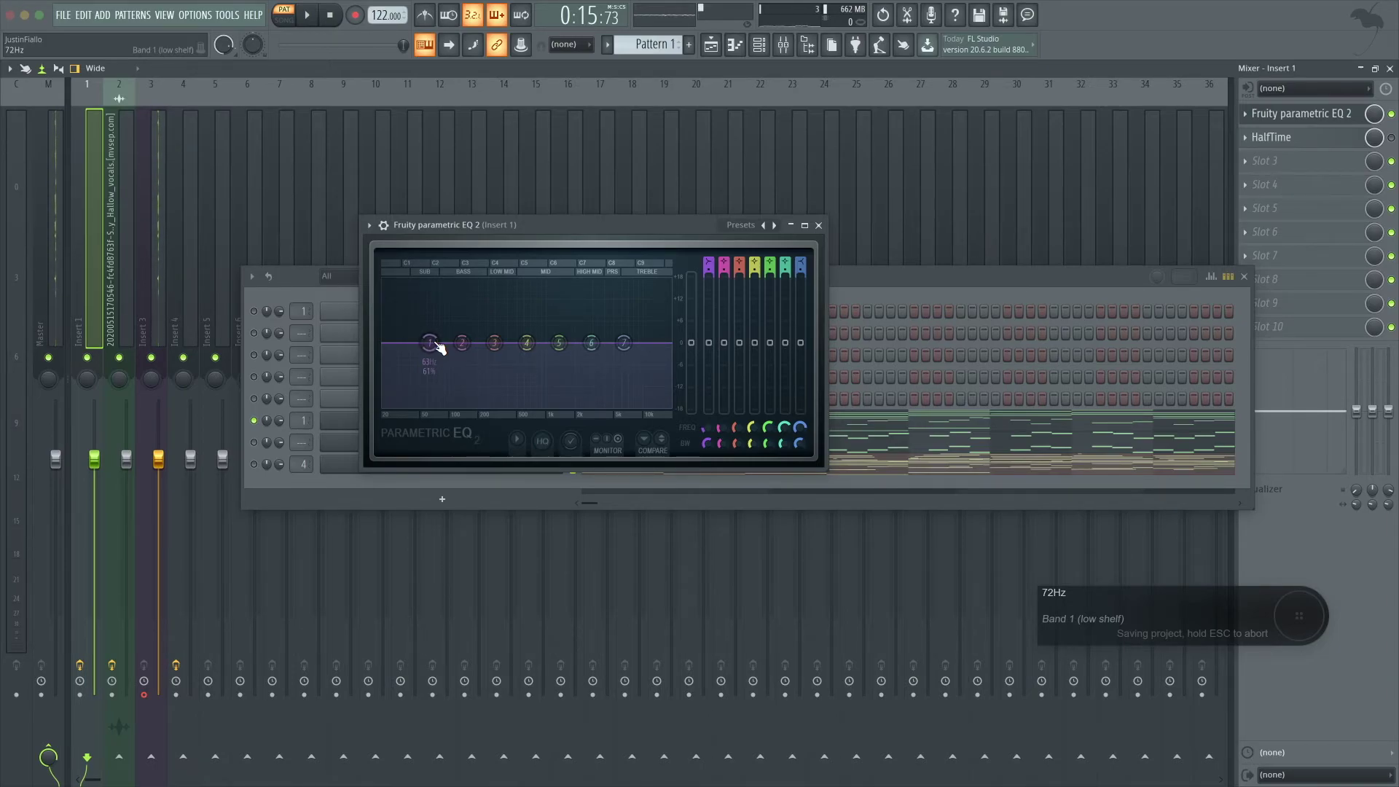
key(space)
drag(437, 346, 458, 405)
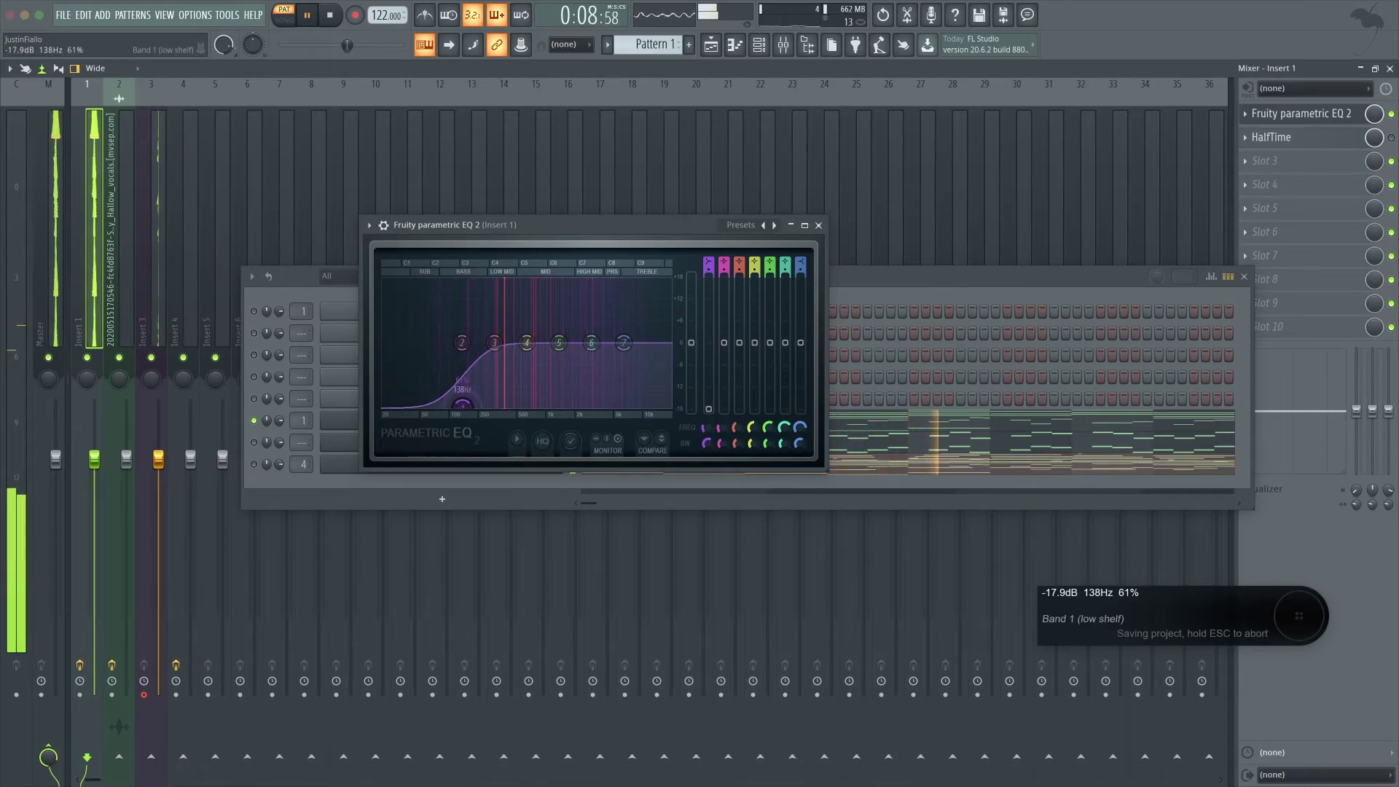
drag(623, 342, 661, 404)
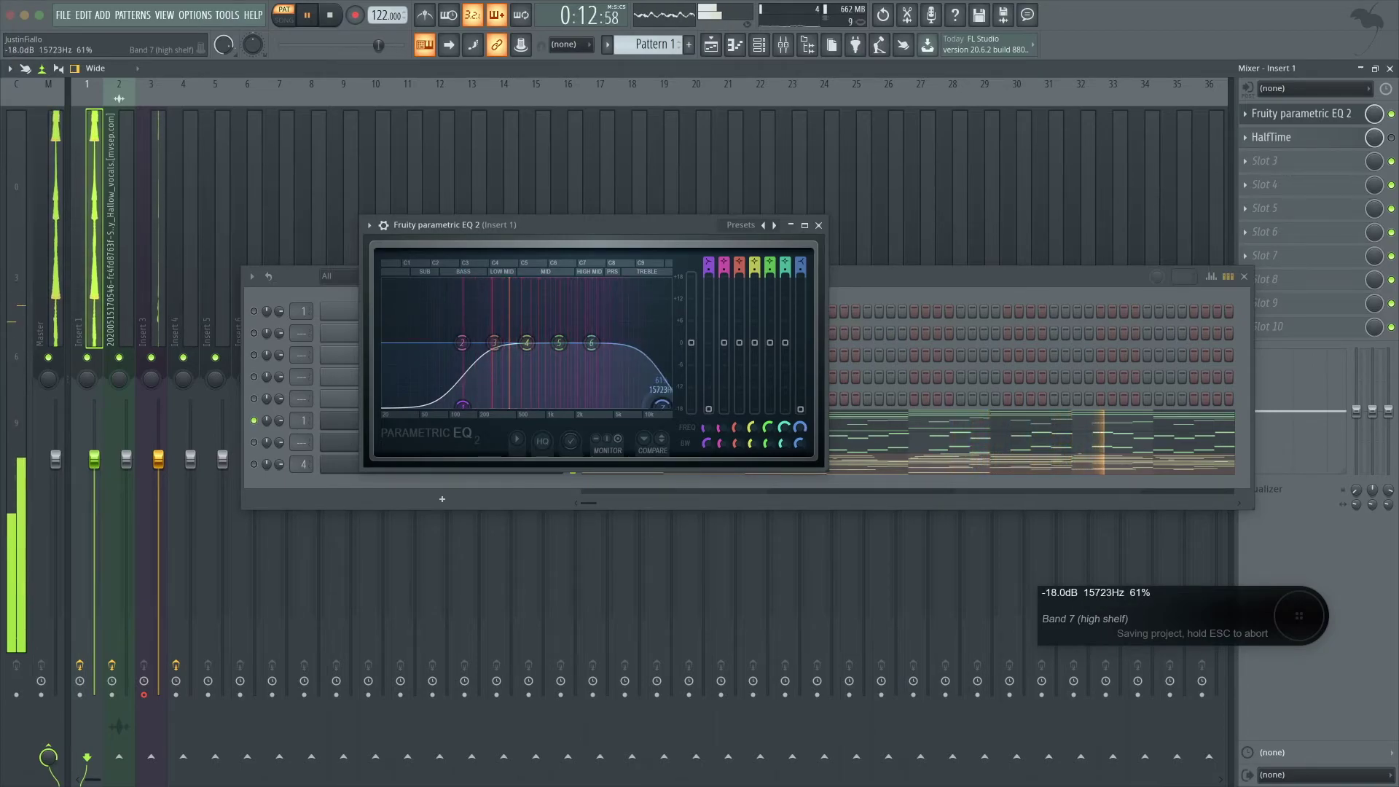
click(819, 226)
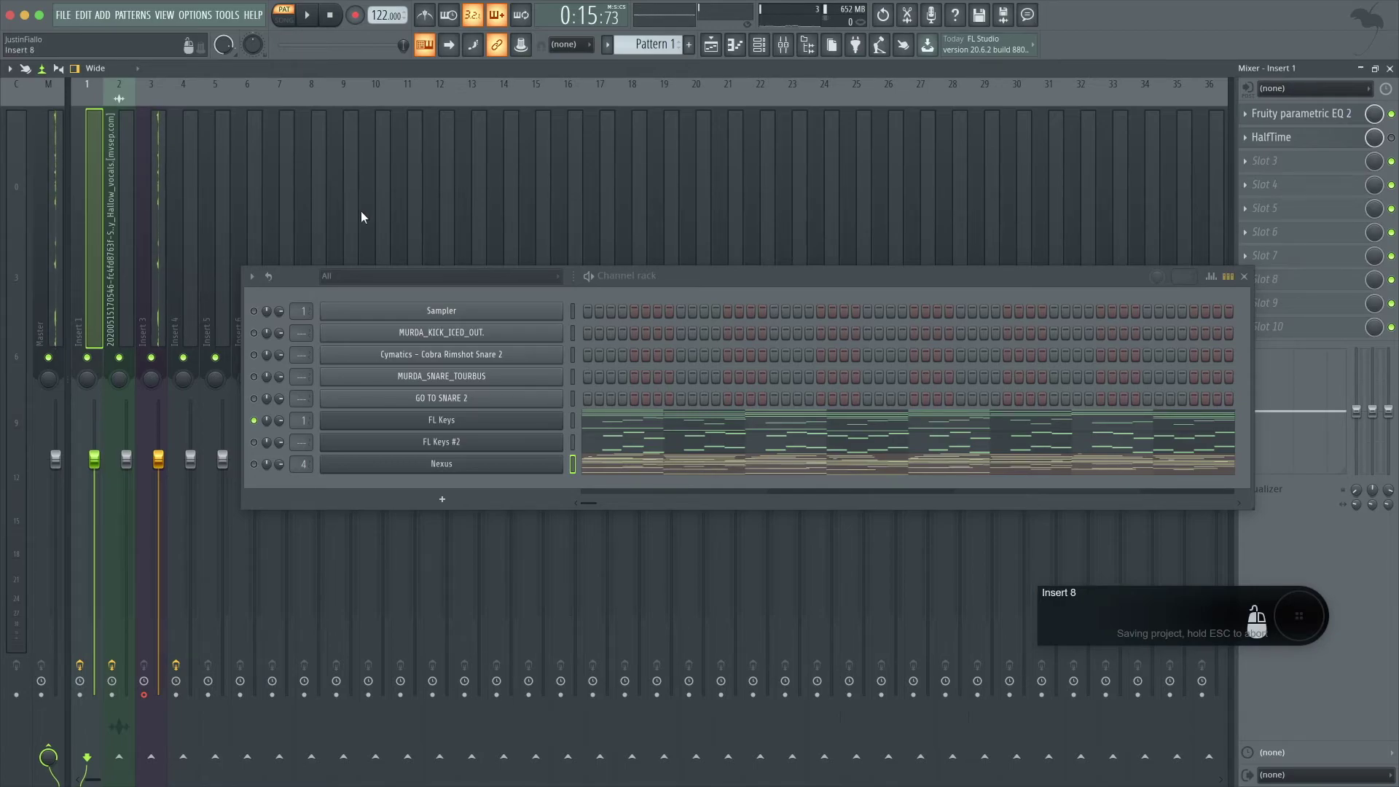
- Unmute FL Keys #2 during playback, route it to mixer track 6 and select Insert 6
click(726, 277)
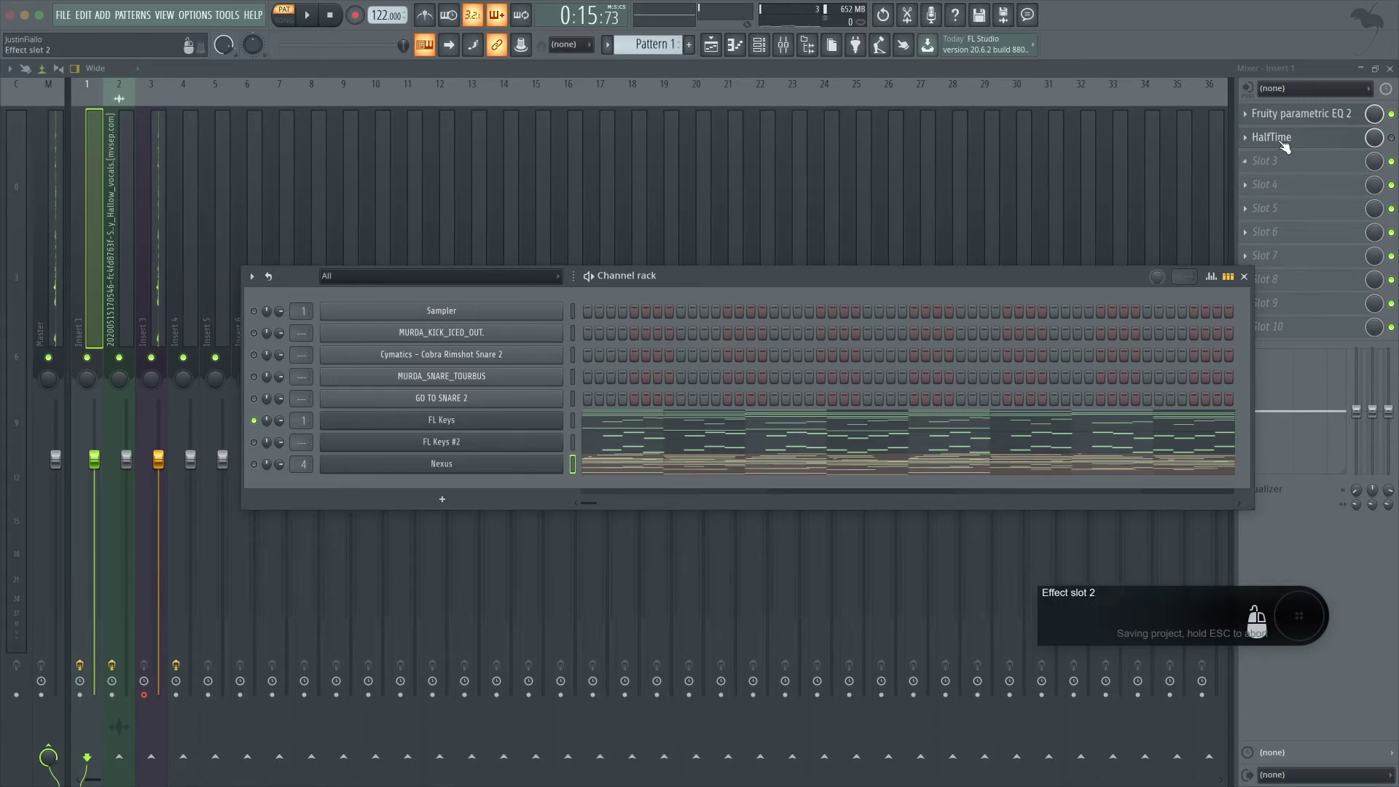
click(1287, 114)
click(1287, 114)
key(space)
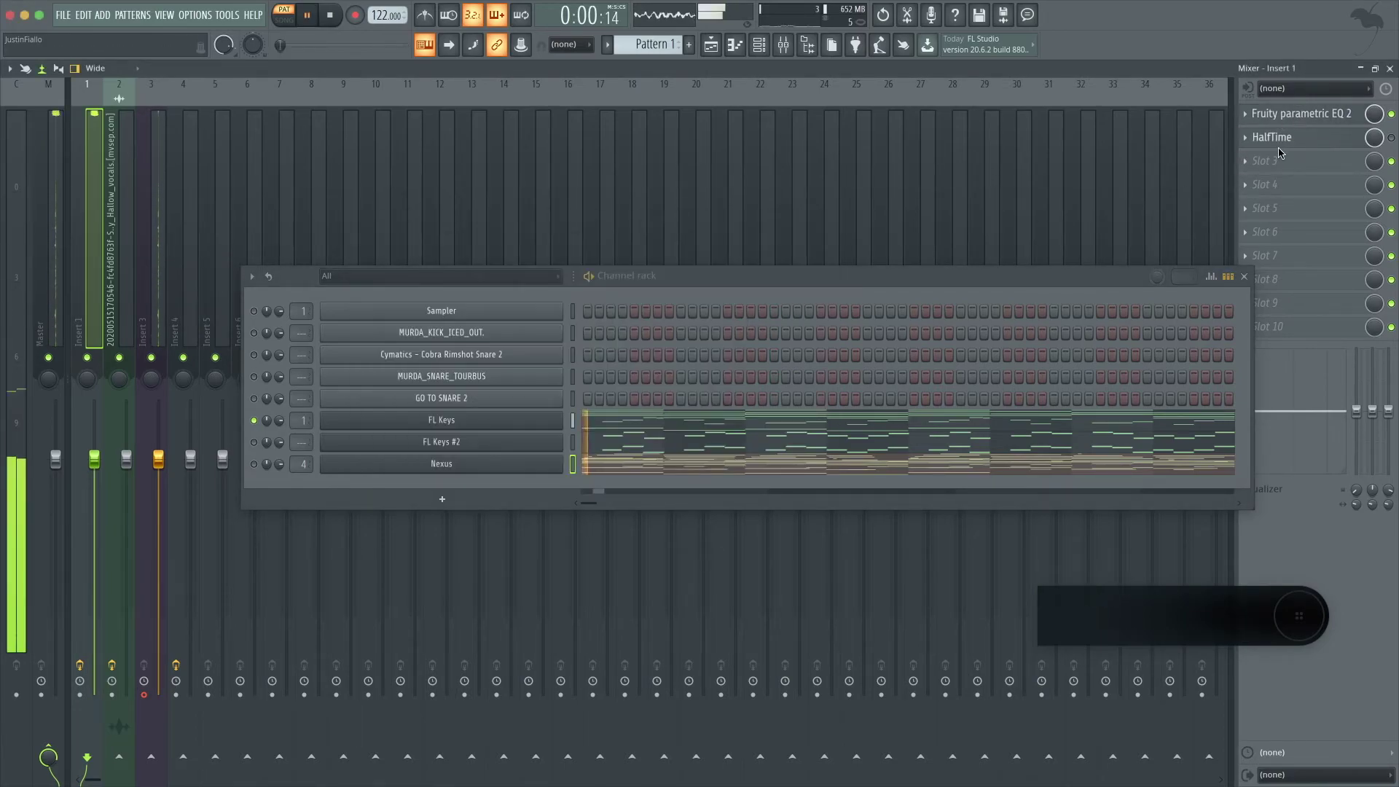
click(255, 444)
mouse_move(303, 443)
mouse_down()
mouse_move(303, 418)
mouse_move(323, 426)
mouse_up()
click(255, 223)
- Add Fruity parametric EQ 2 to Insert 6, cut the lows and highs, boost bands 4 and 5, and slightly lower its main level
click(1246, 115)
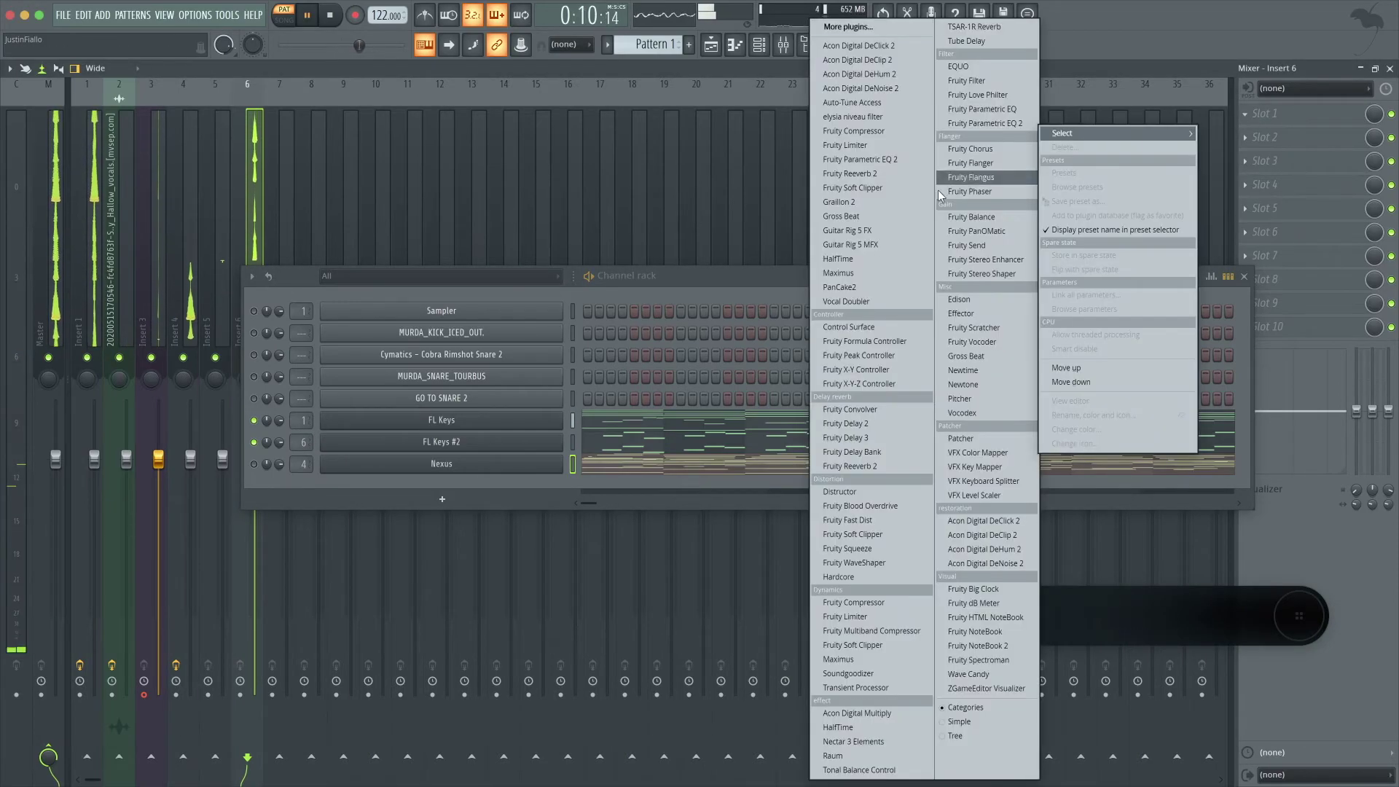
click(858, 159)
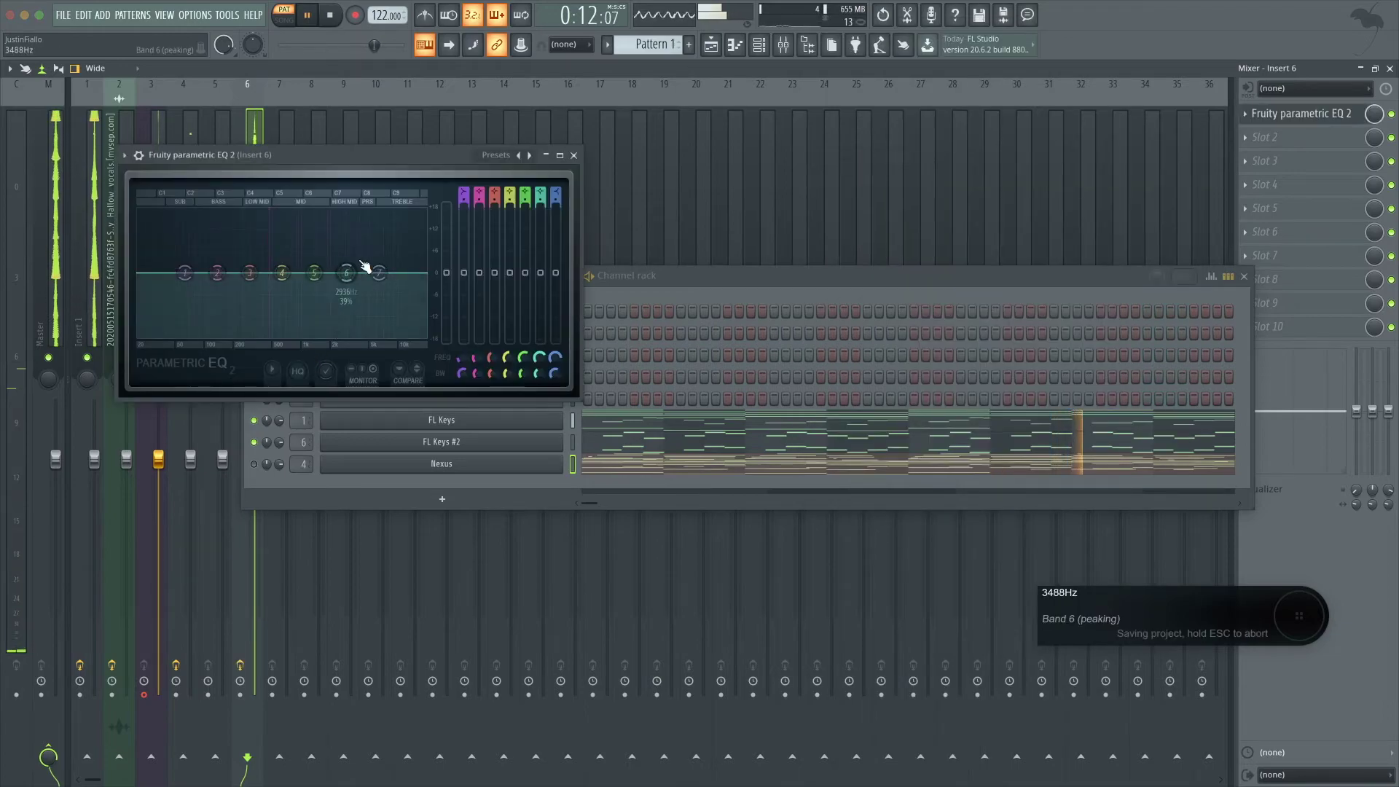
drag(281, 272, 314, 264)
drag(185, 272, 207, 337)
drag(379, 272, 403, 335)
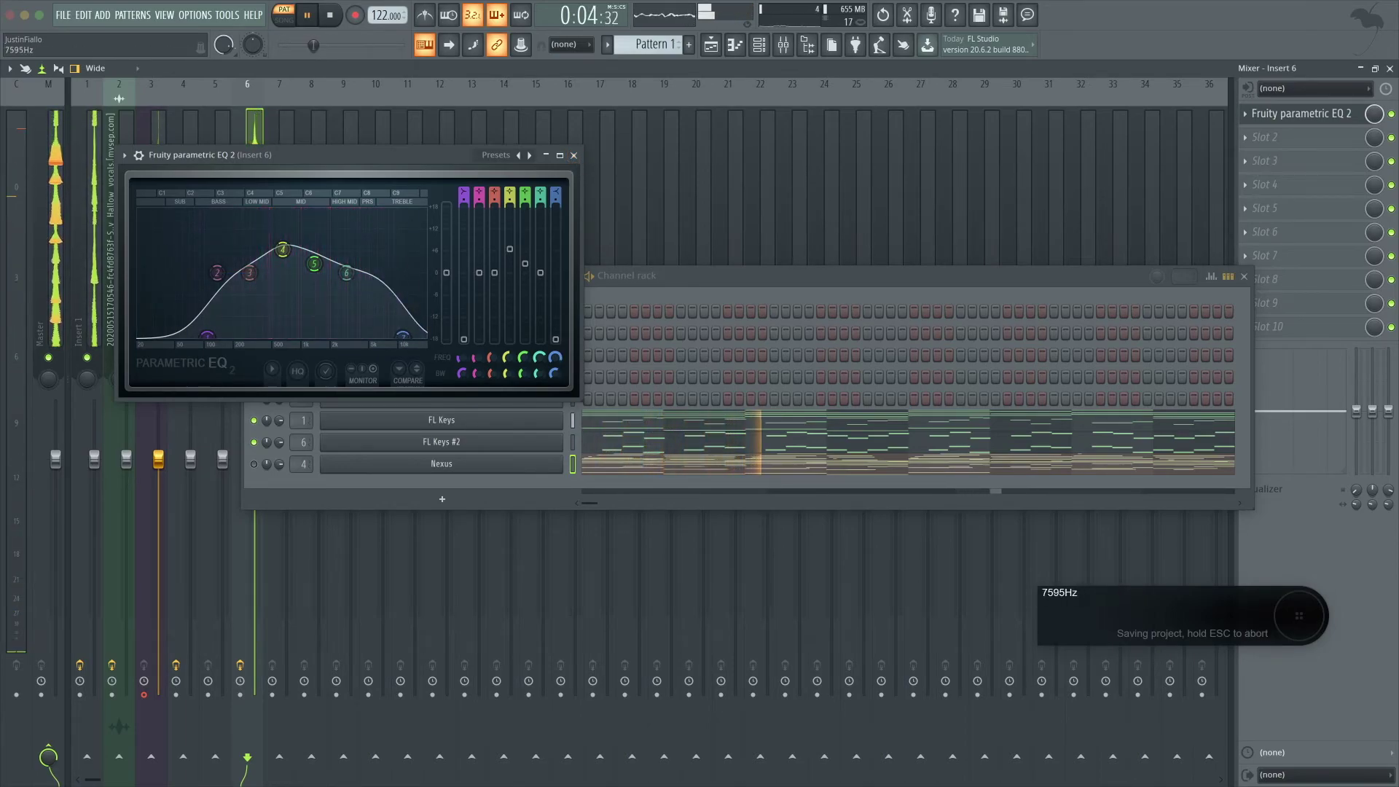
drag(446, 272, 447, 287)
click(574, 156)
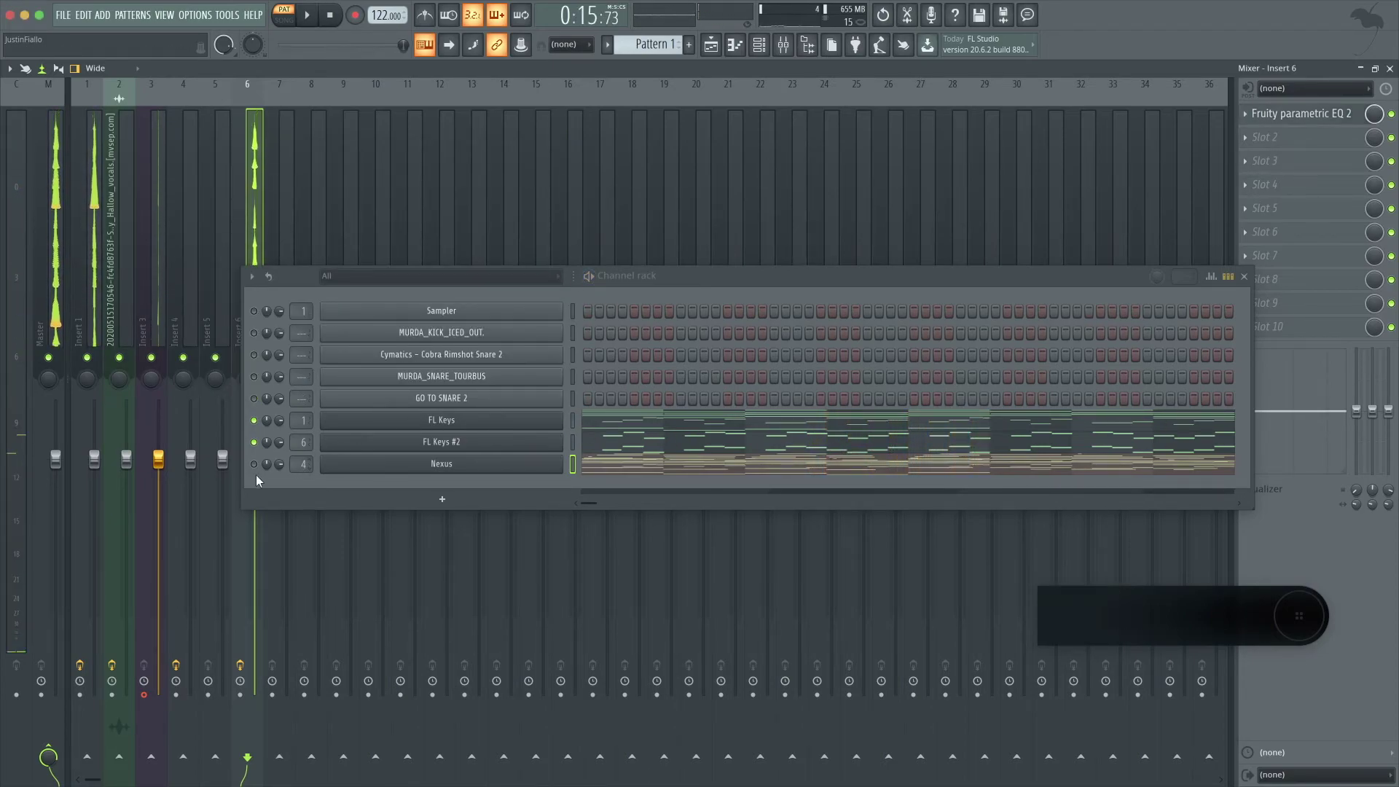
- Unmute Nexus and, during playback, cut the low end with band 1 of the parametric EQ on Insert 4
click(255, 465)
key(space)
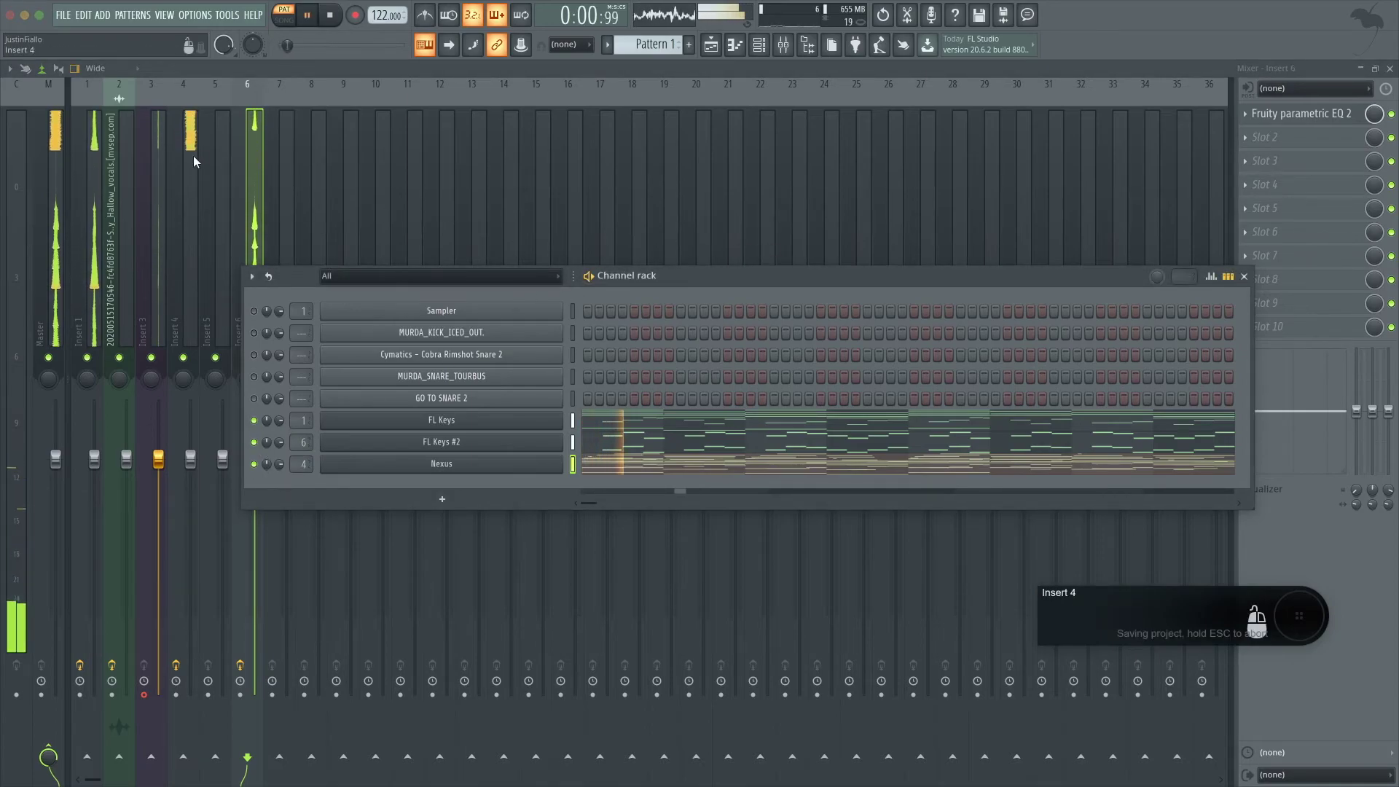
click(191, 260)
drag(727, 276, 613, 513)
click(1301, 114)
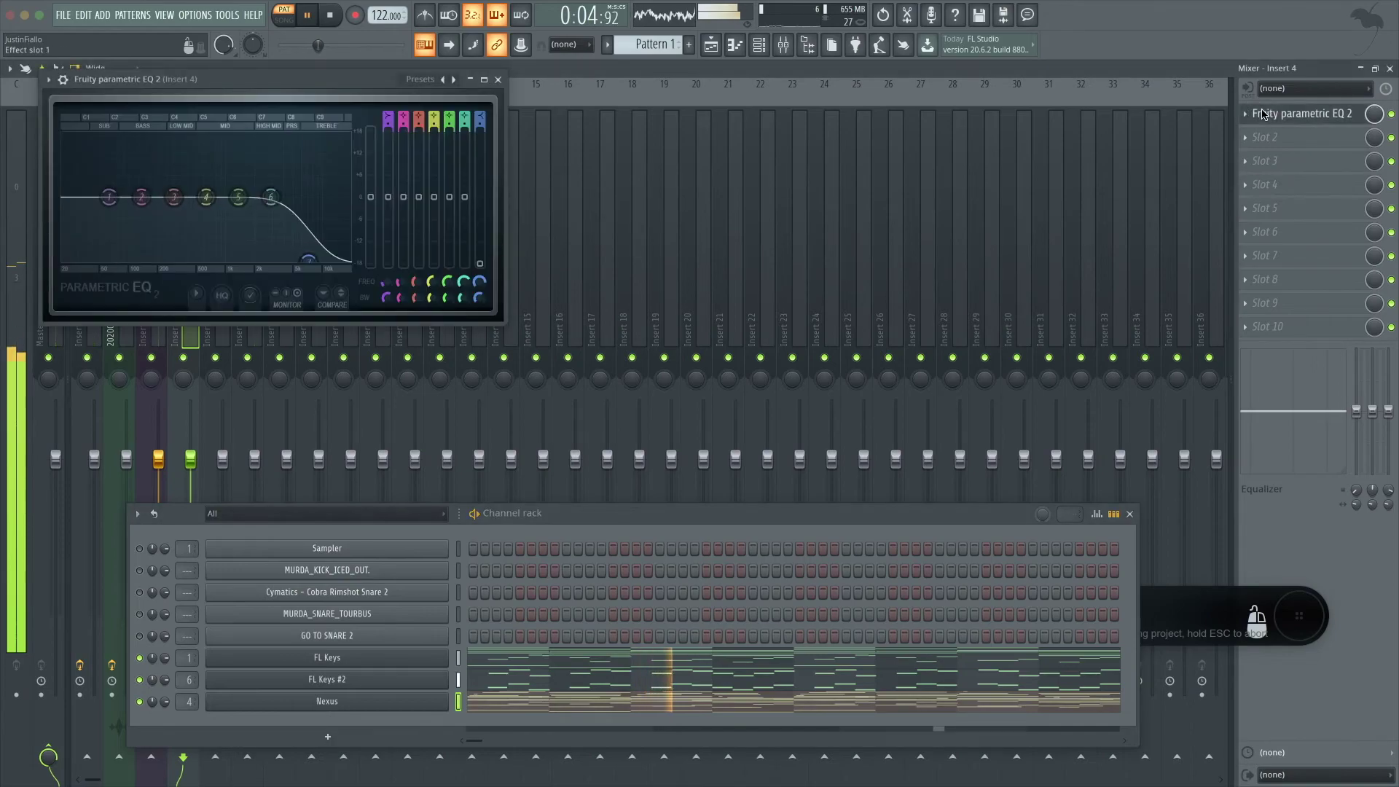
drag(109, 197, 111, 259)
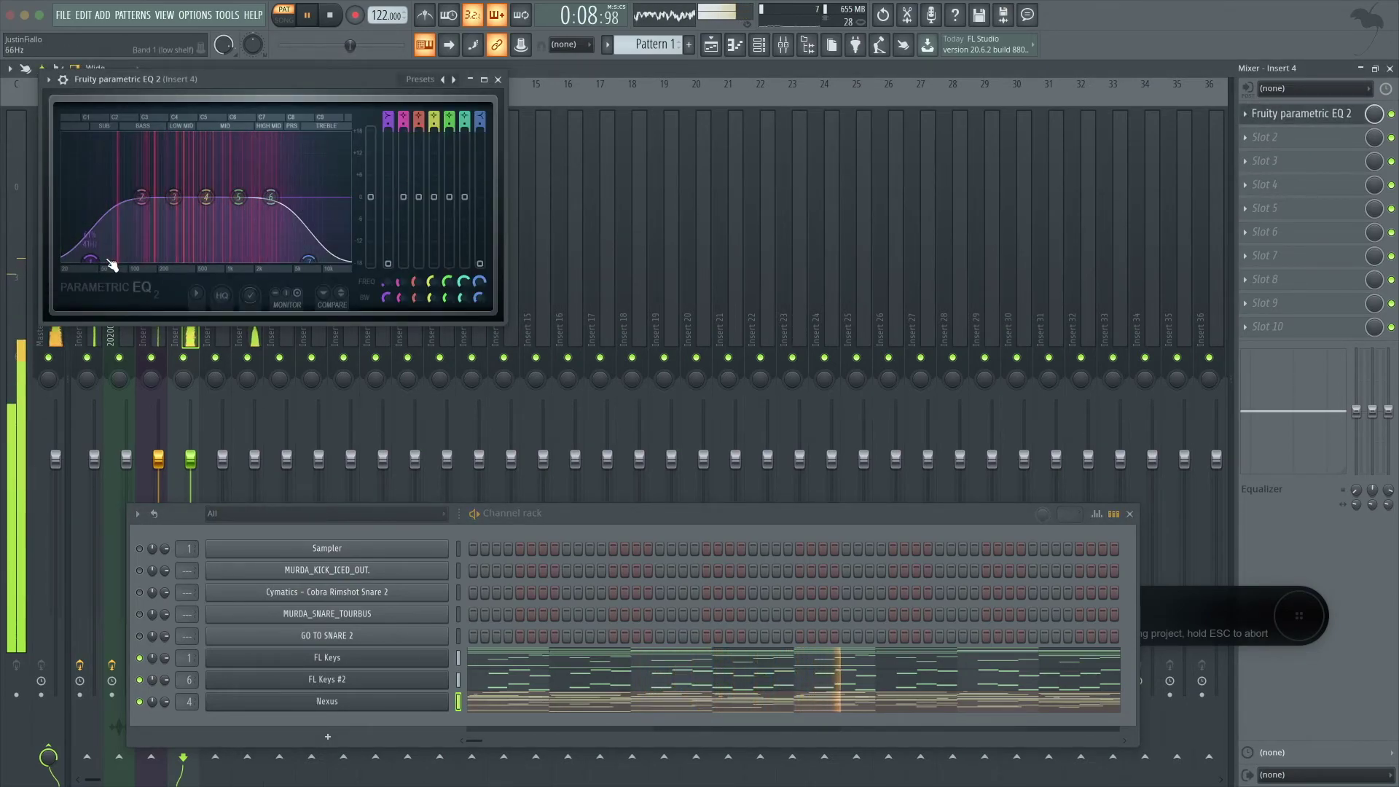
click(498, 79)
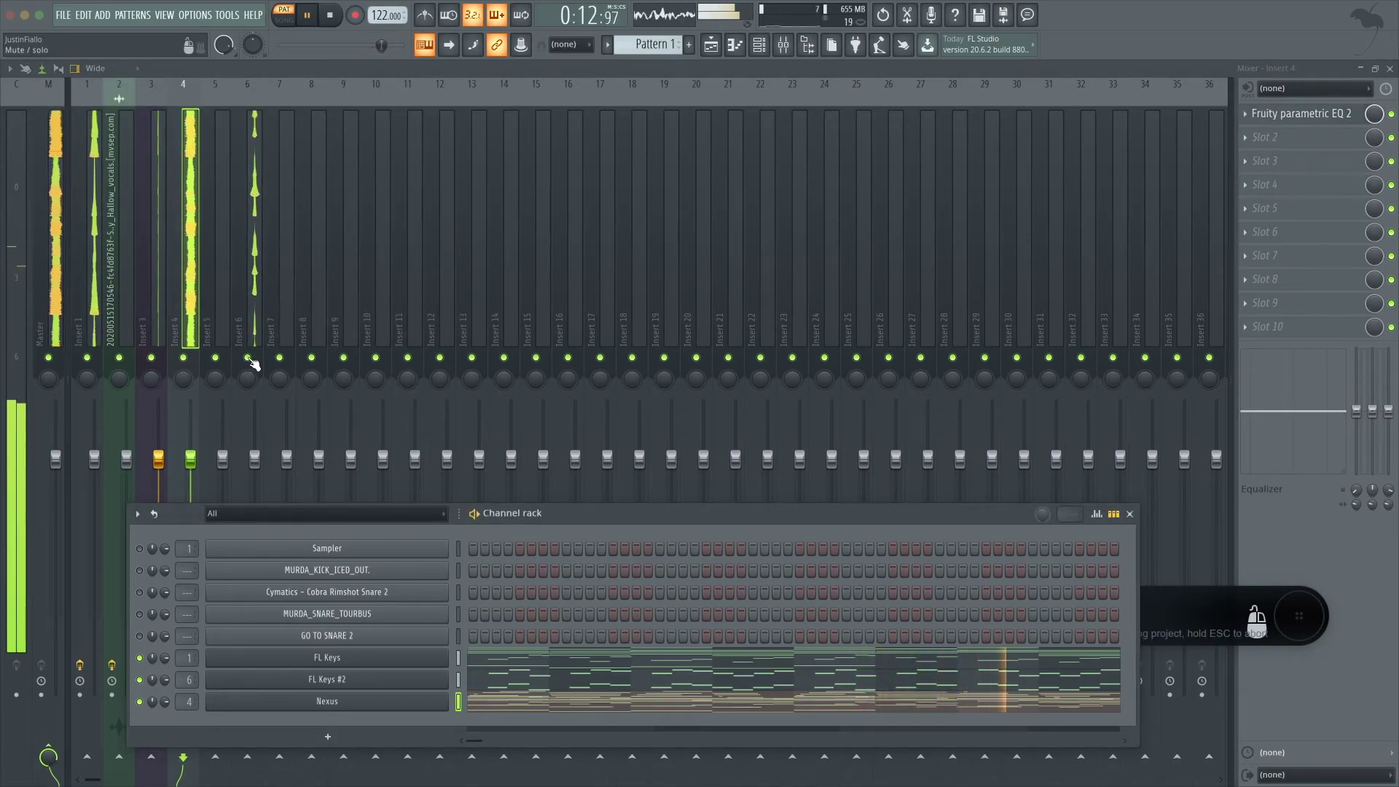
- Change the FL Keys #2 sound to Rhodes (FL) and lower the Insert 6 volume to about -0.7 dB during playback
click(400, 679)
key(ctrl+space)
click(766, 159)
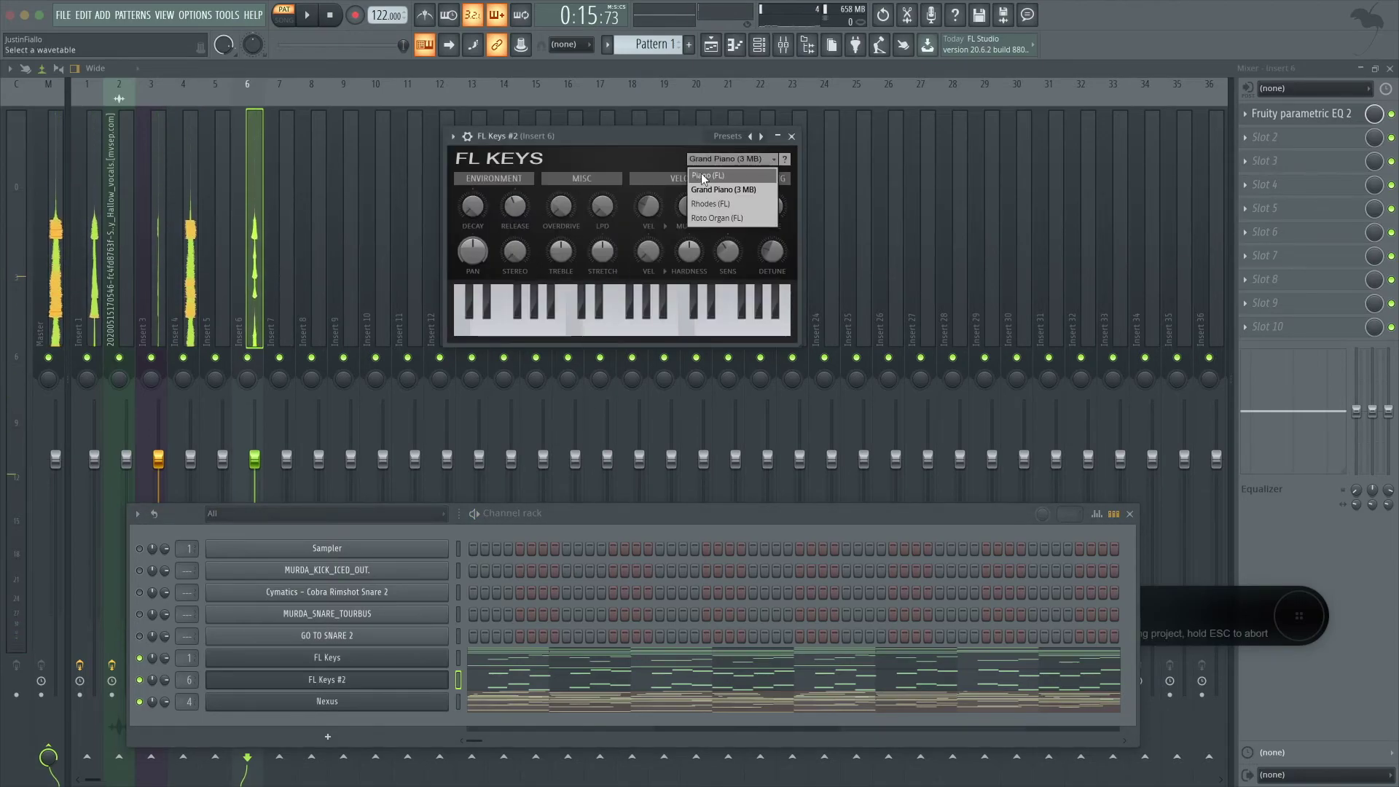
click(714, 197)
key(space)
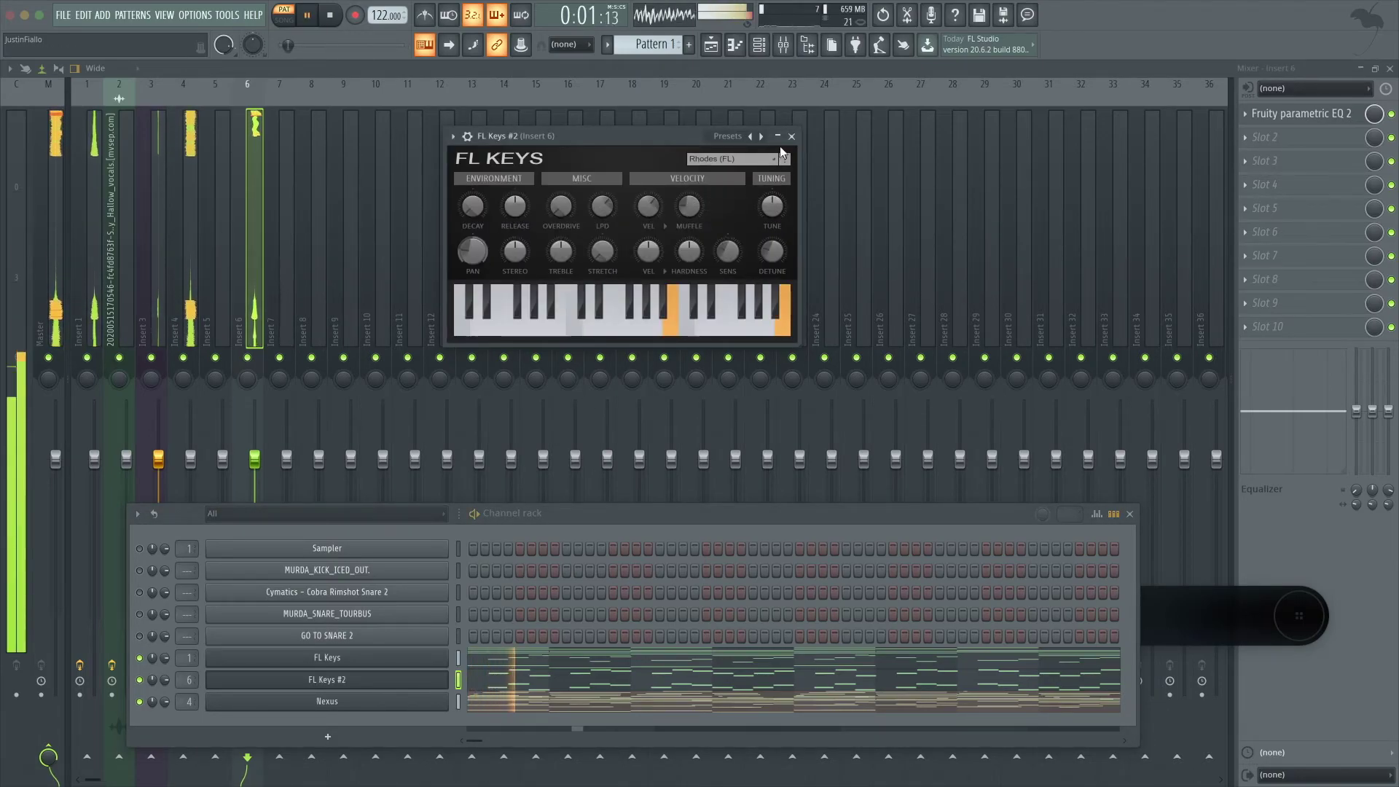
click(792, 137)
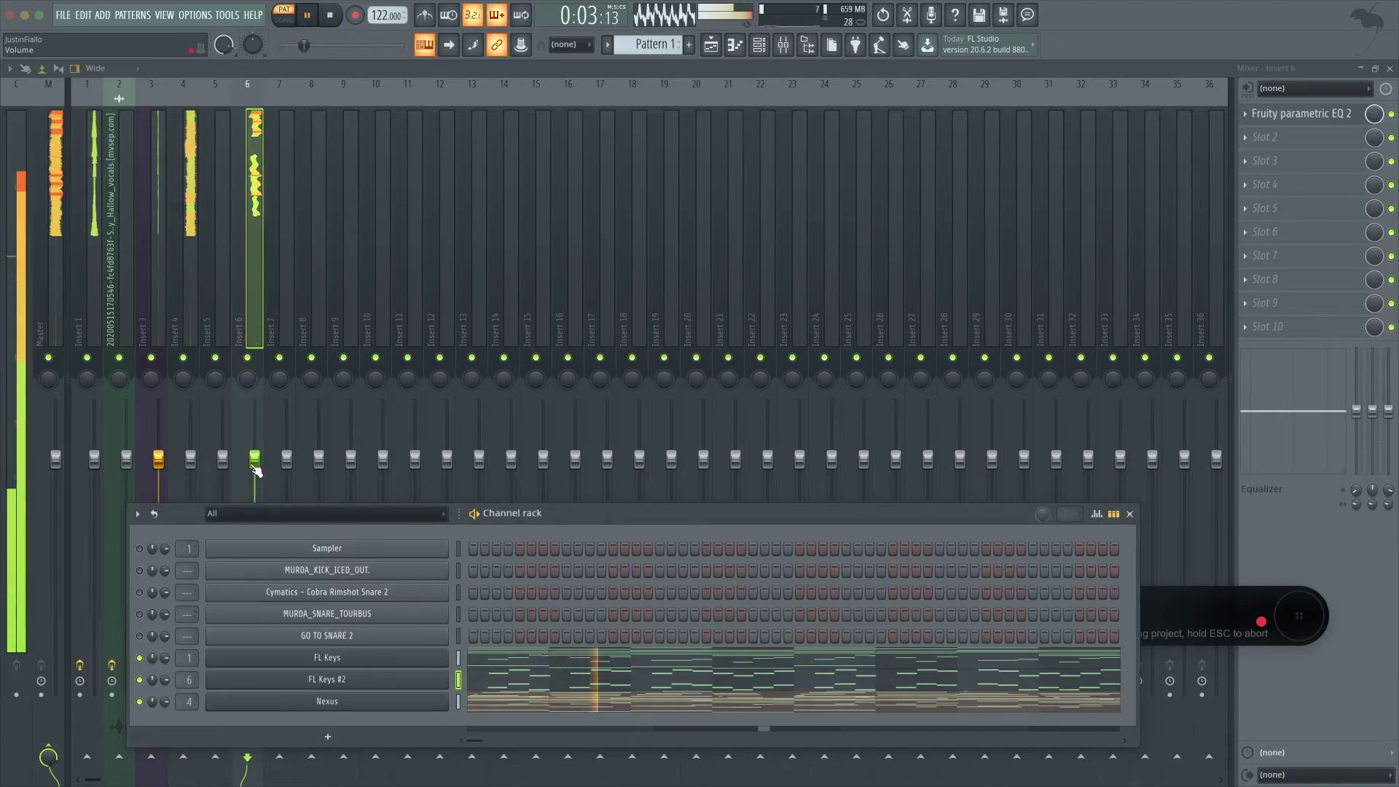
drag(254, 464, 254, 471)
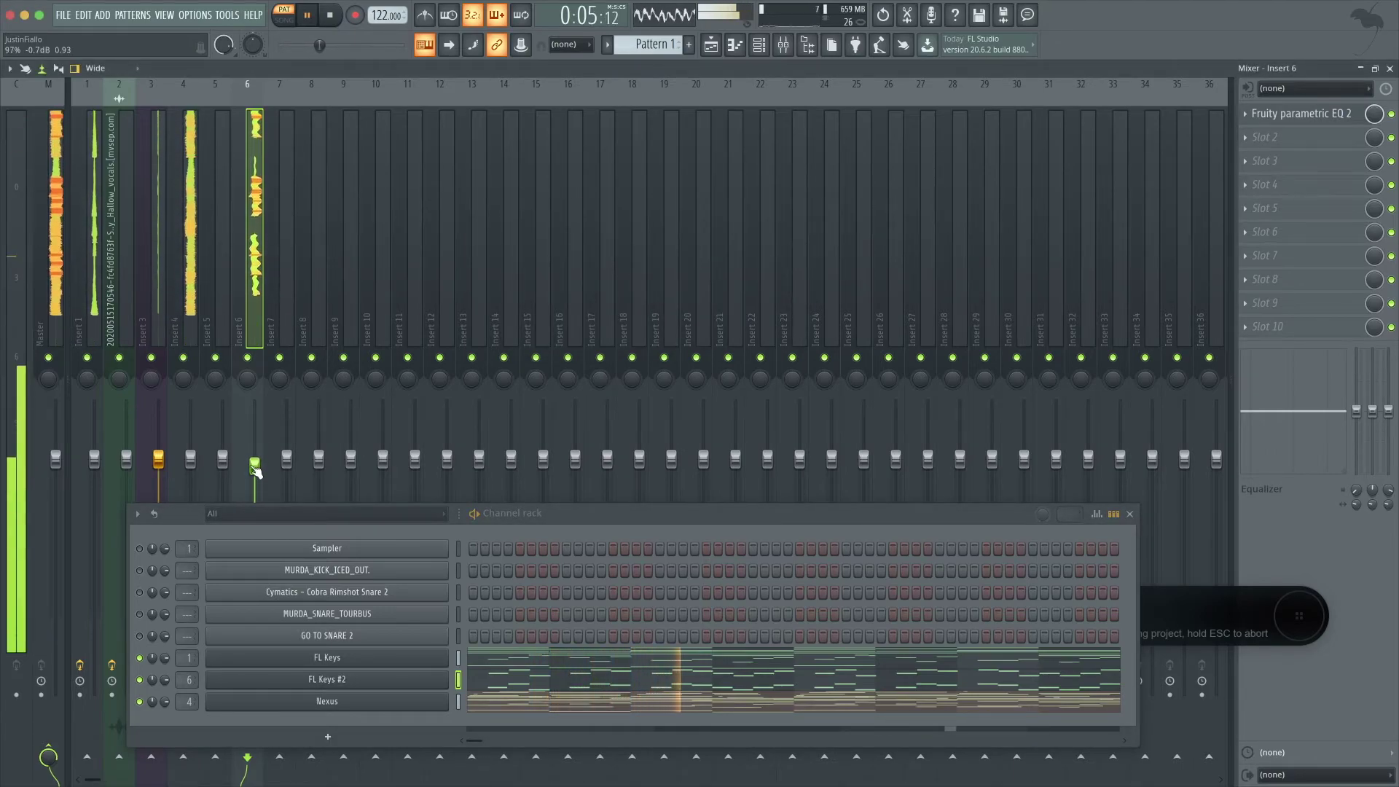
- During playback, reset the Insert 6 parametric EQ to the Default preset and lower the Insert 6 volume to about -1.2 dB
click(1290, 115)
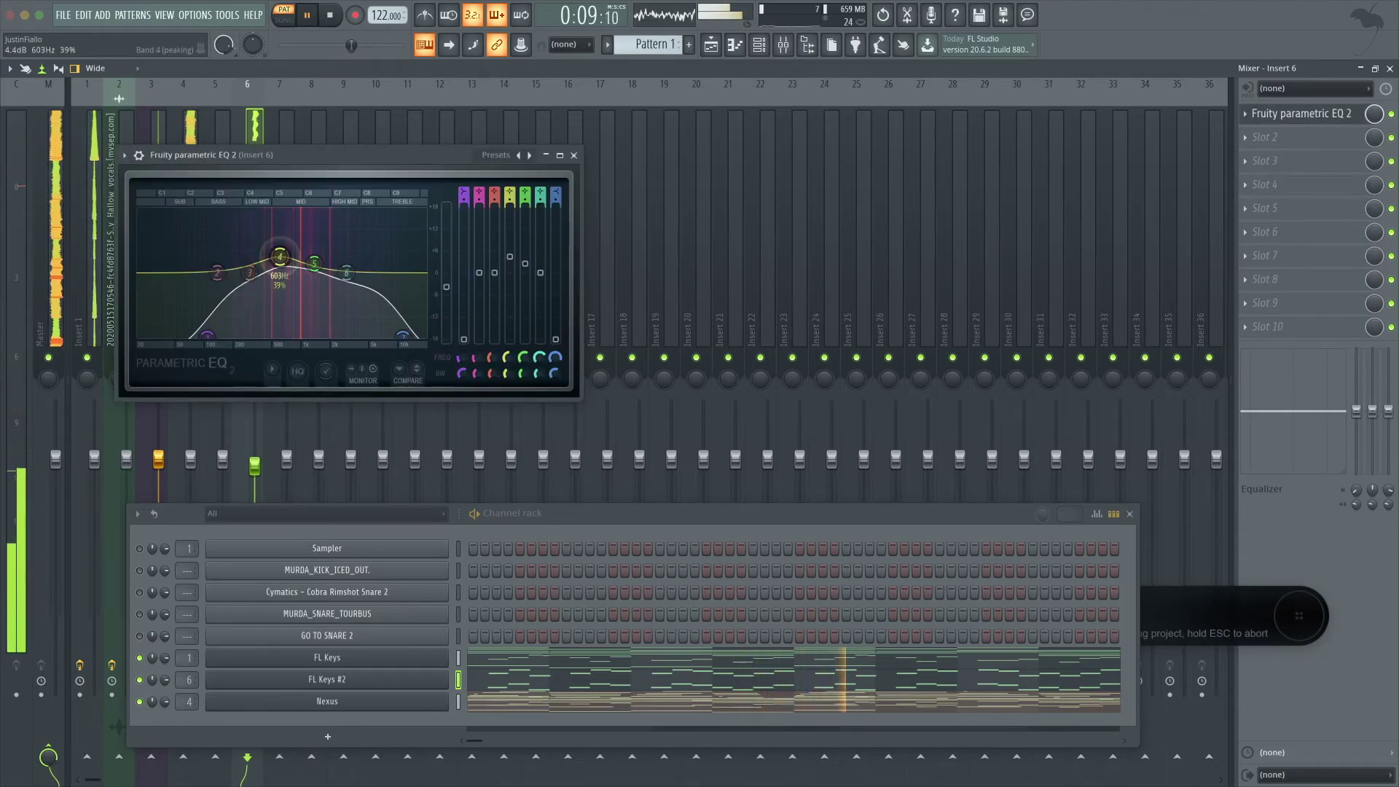
click(502, 156)
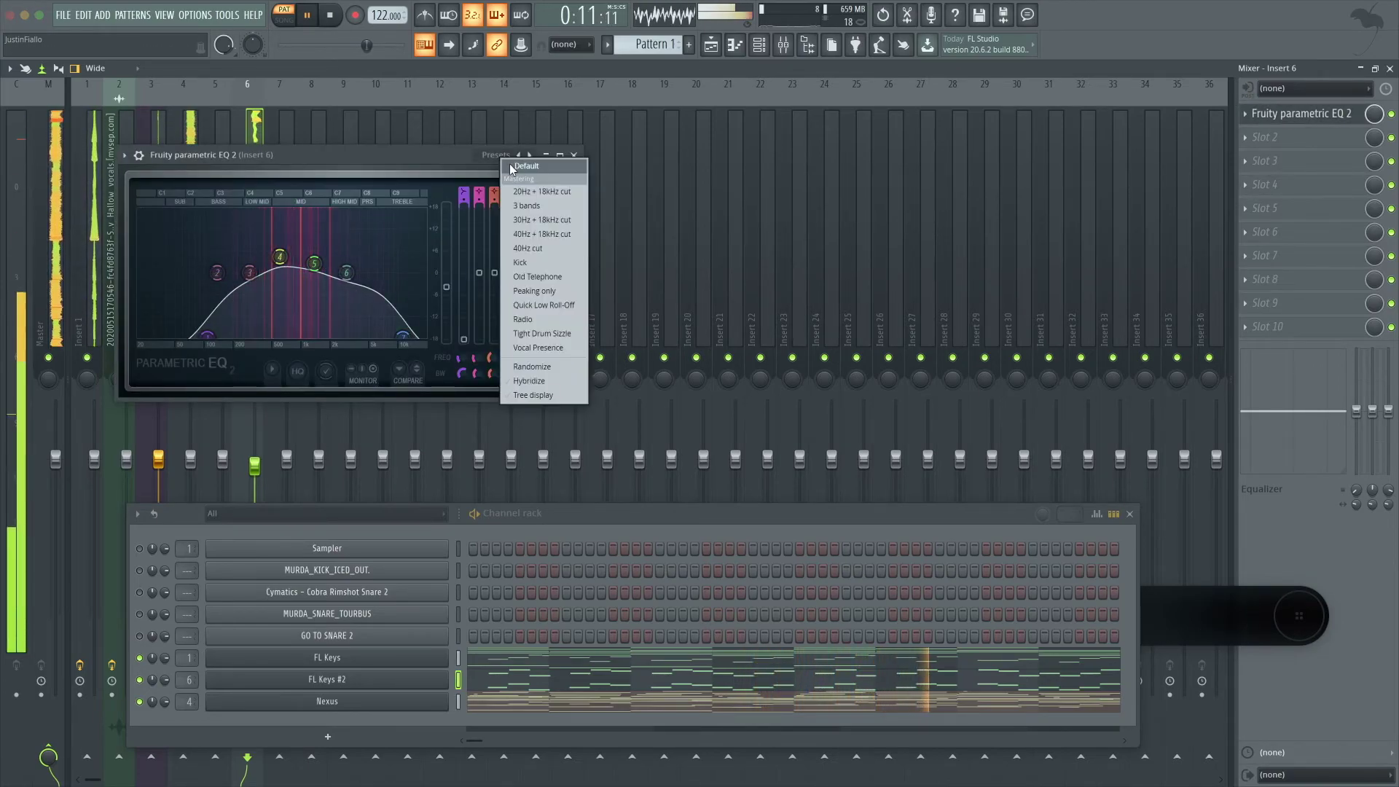
click(519, 166)
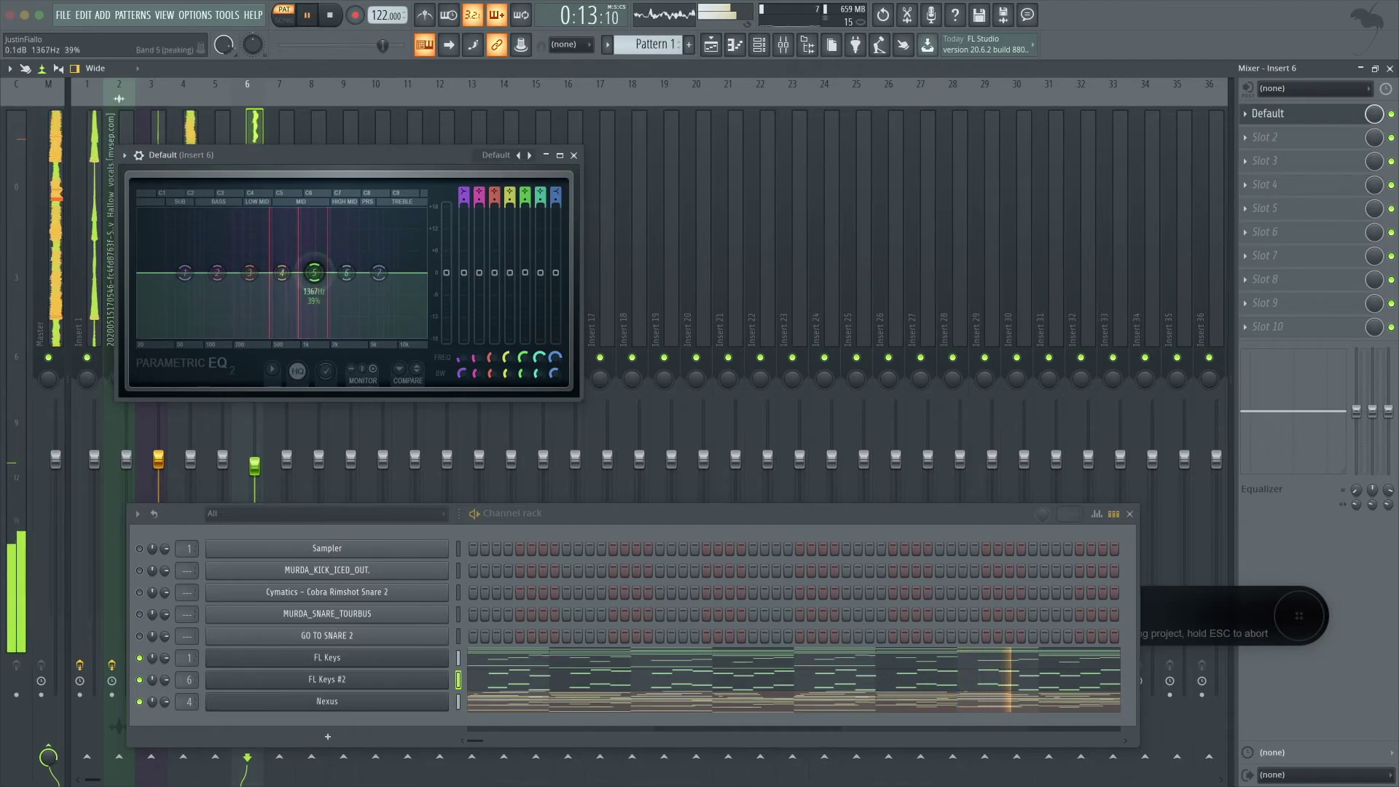
click(573, 155)
drag(257, 455, 257, 440)
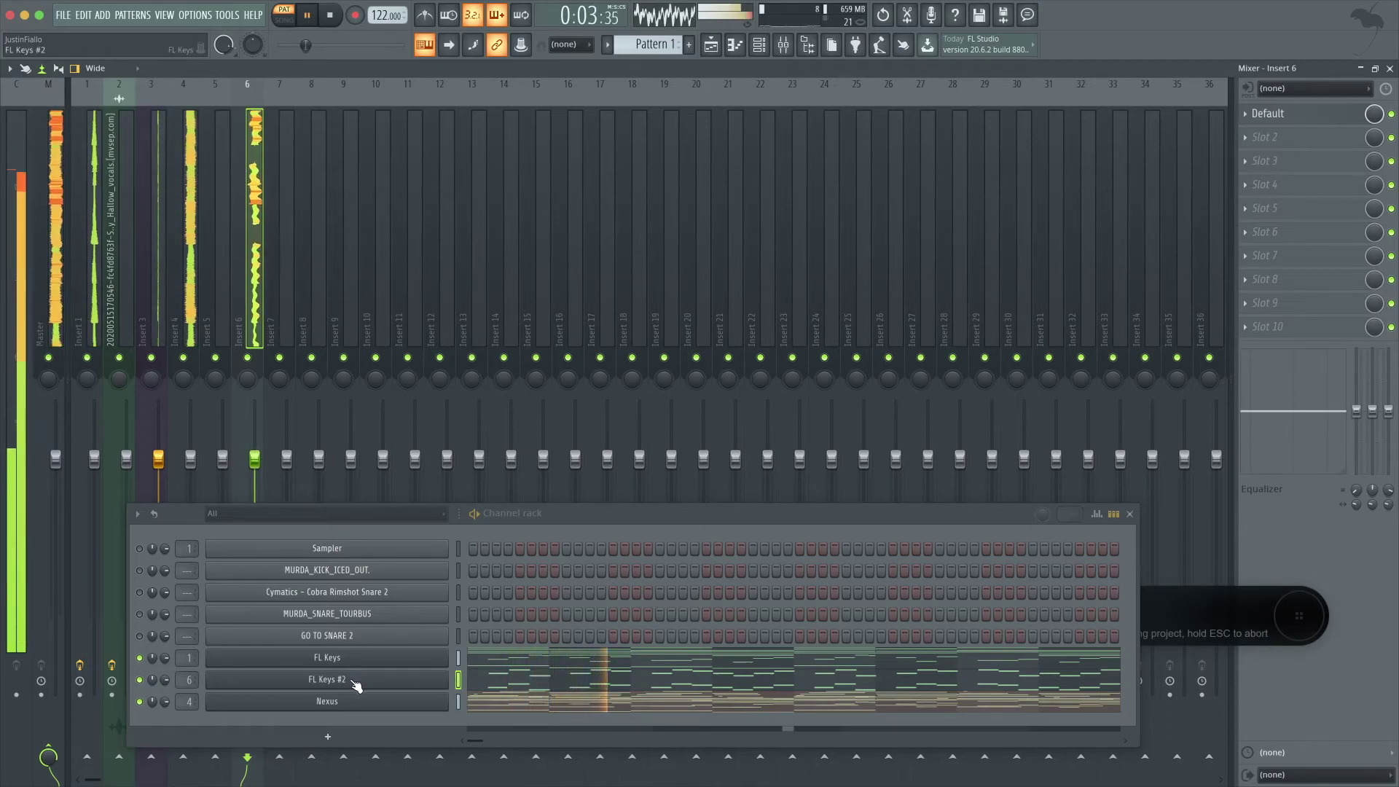
drag(255, 459, 255, 467)
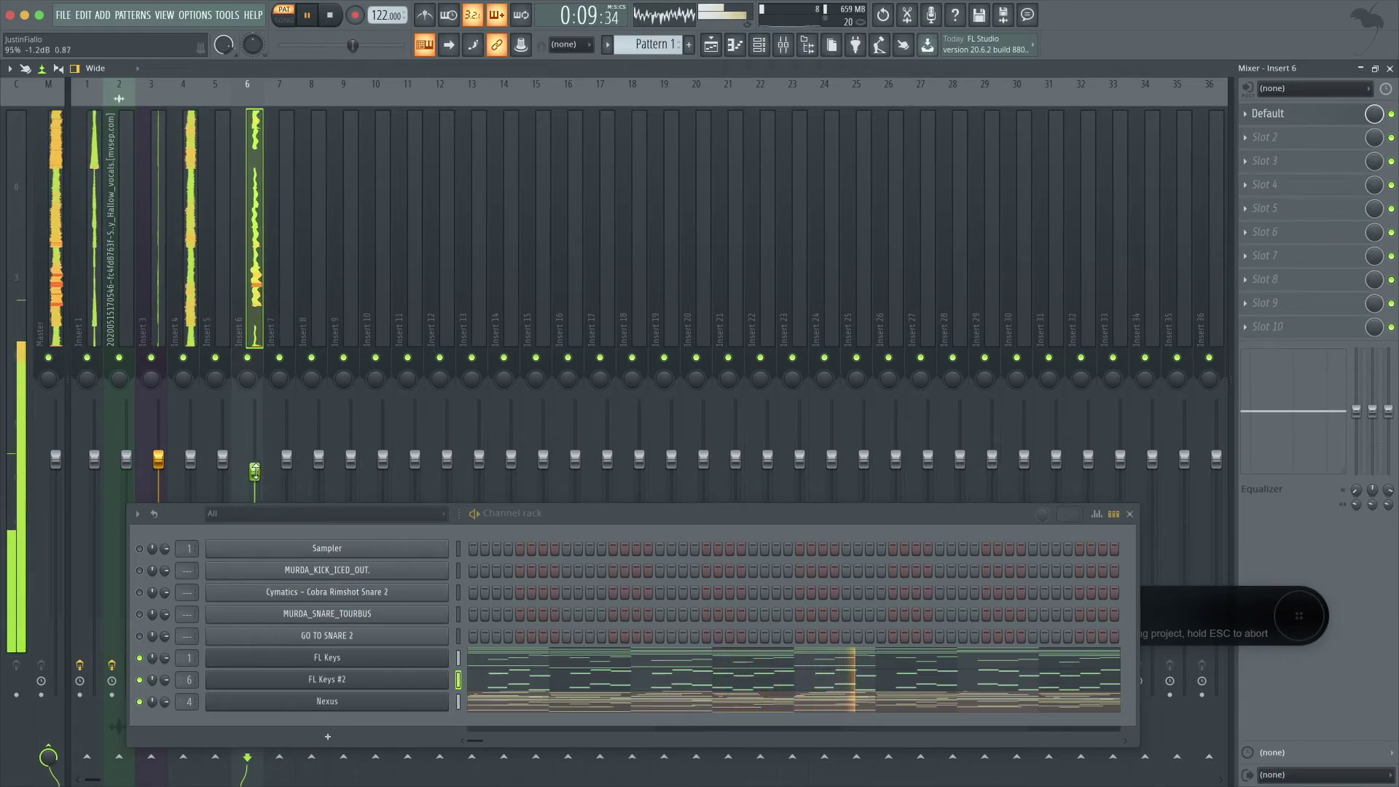
drag(254, 466, 255, 470)
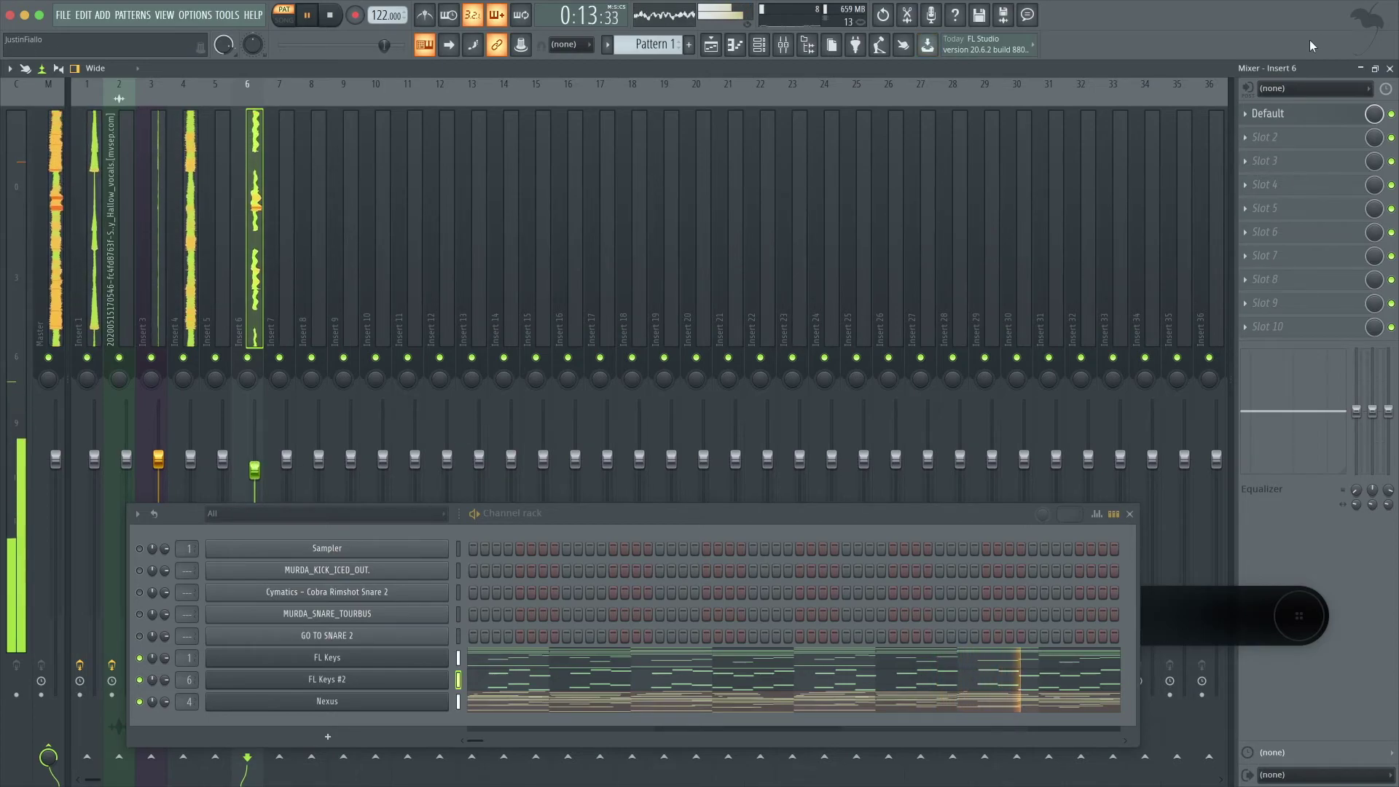
- Cut the highs with band 7 and the lows with band 1 on Insert 6's EQ, boost band 4 about 1.8 dB, and lower band 6
click(1268, 114)
drag(384, 265, 405, 335)
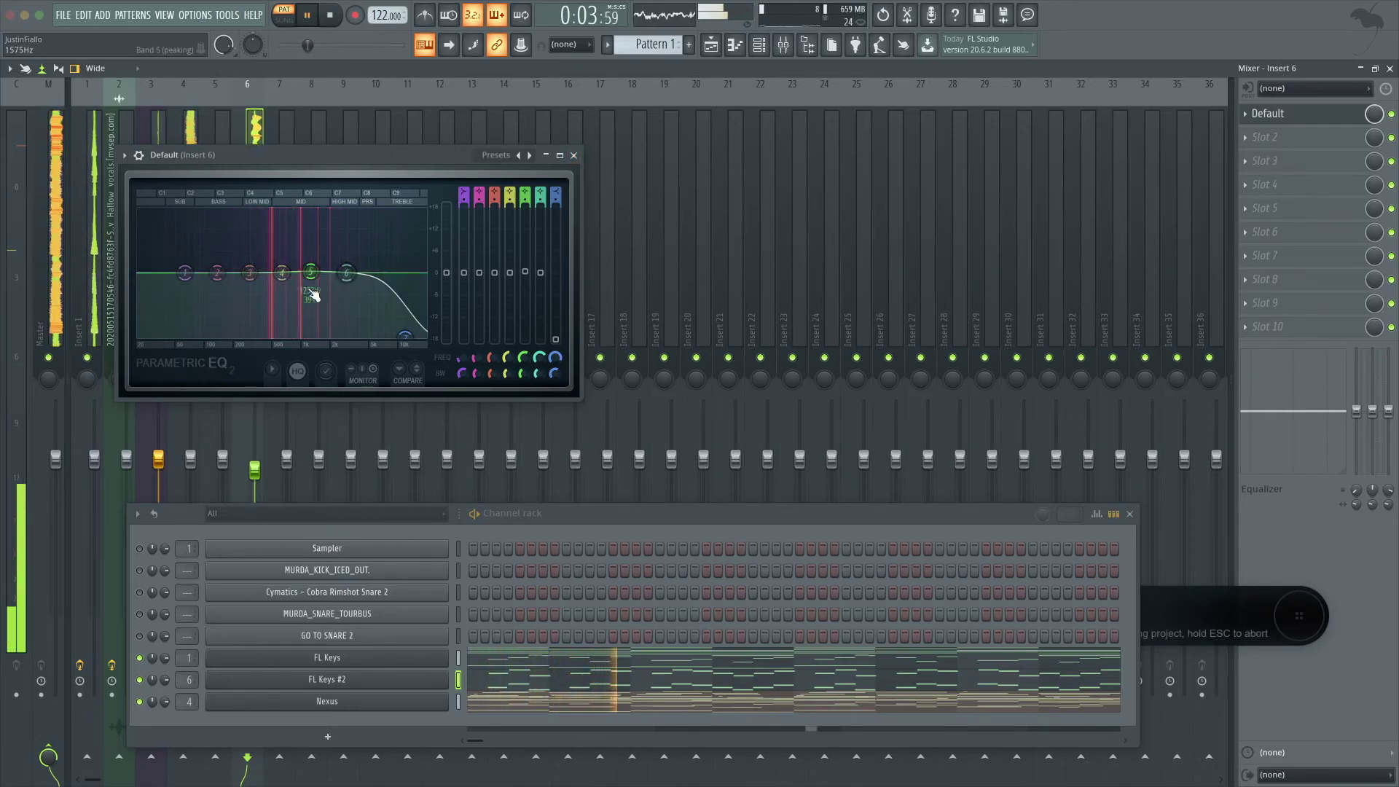
drag(351, 278, 352, 282)
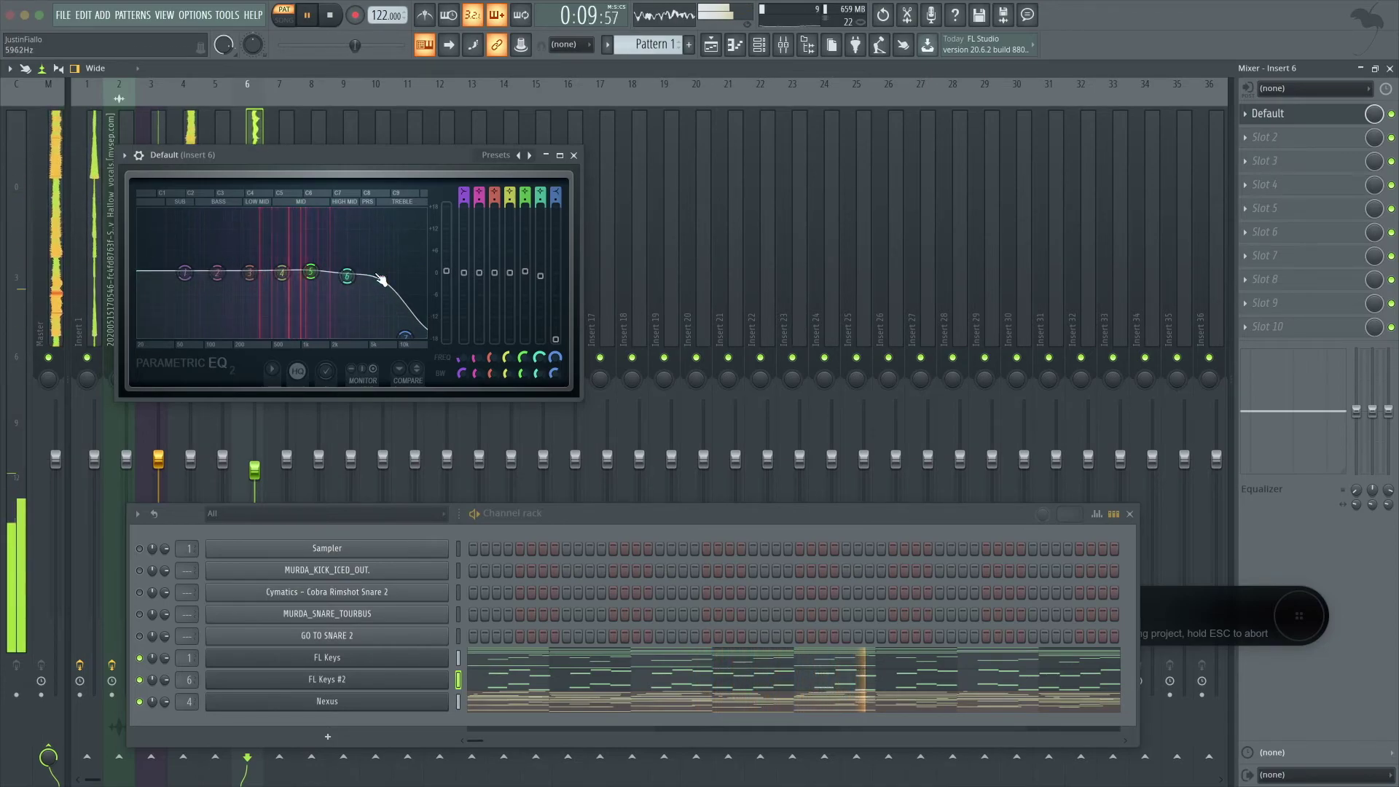
drag(185, 273, 198, 332)
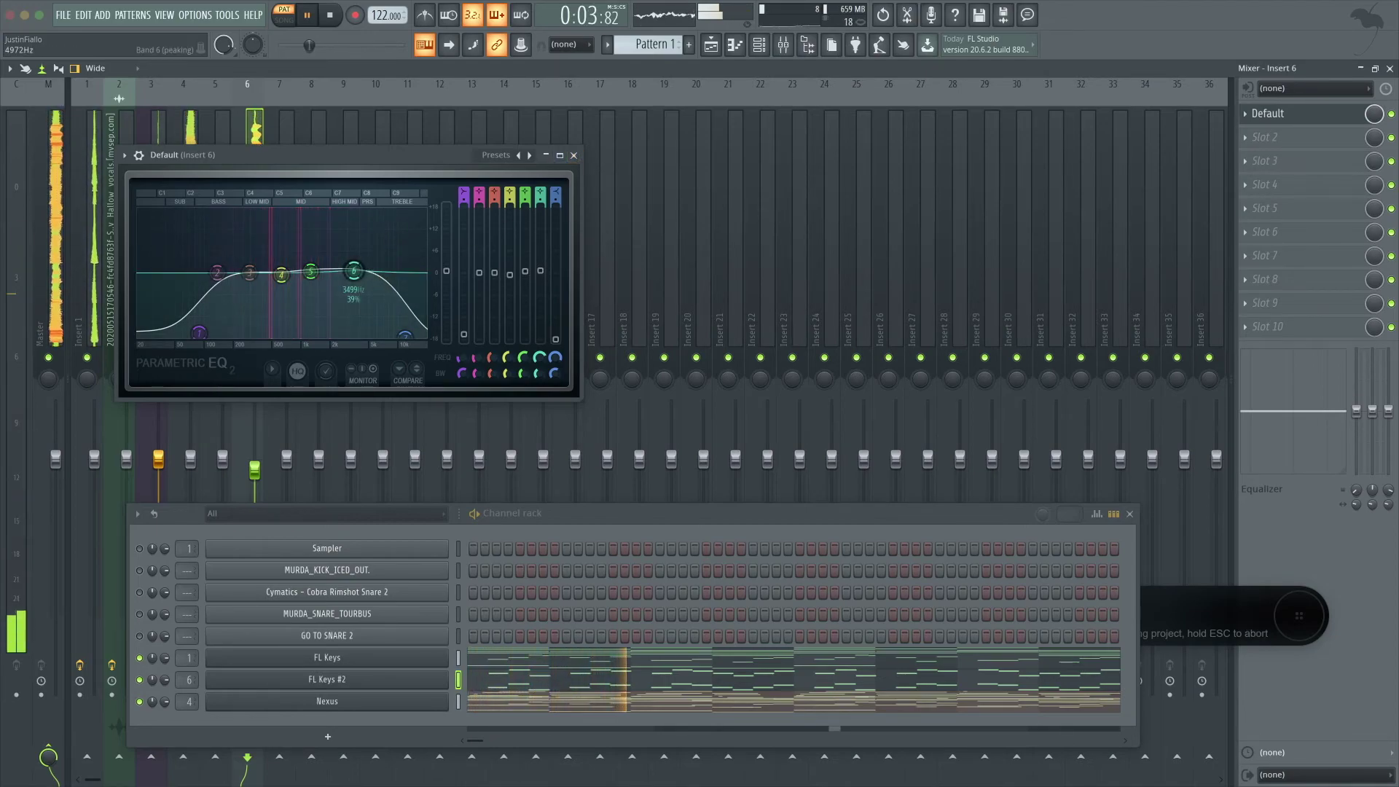
drag(312, 274, 282, 267)
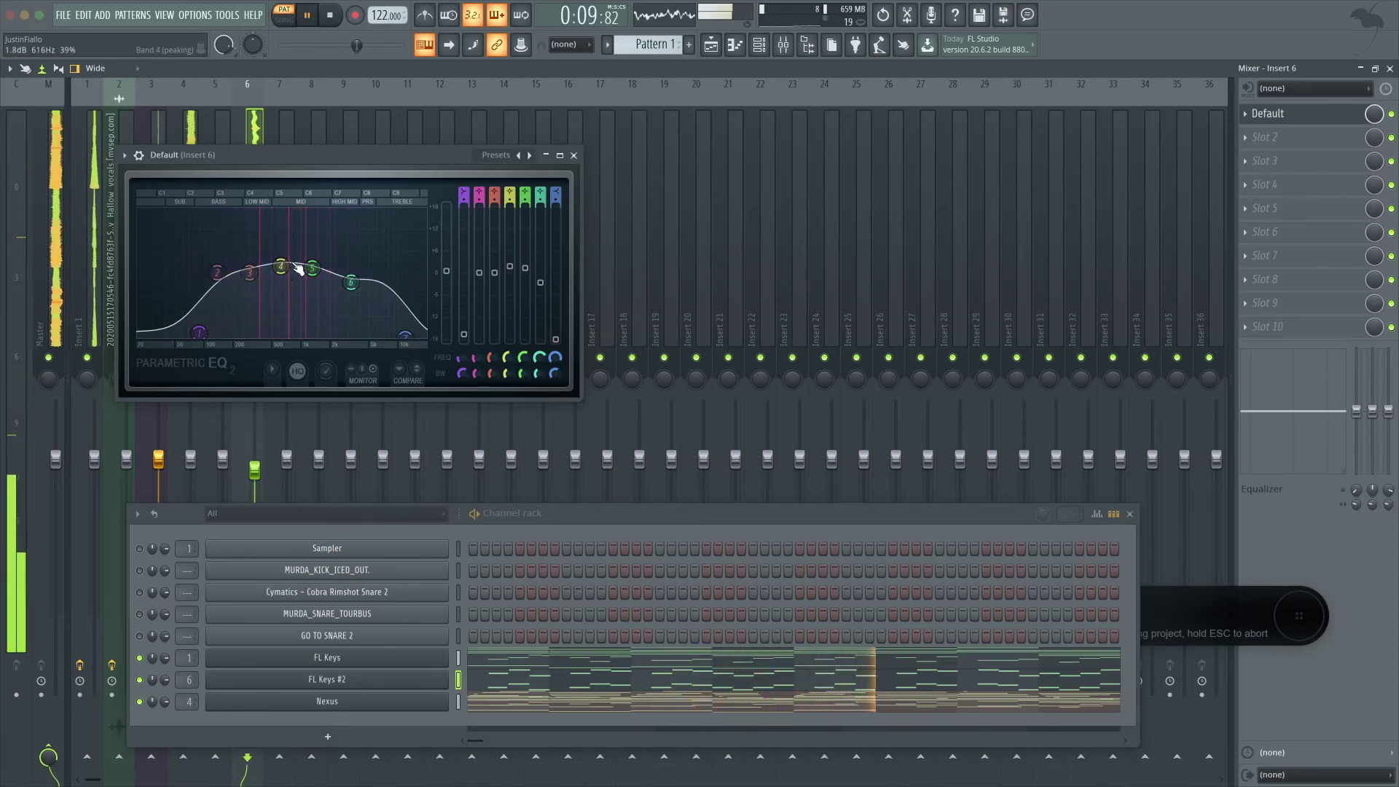
click(573, 155)
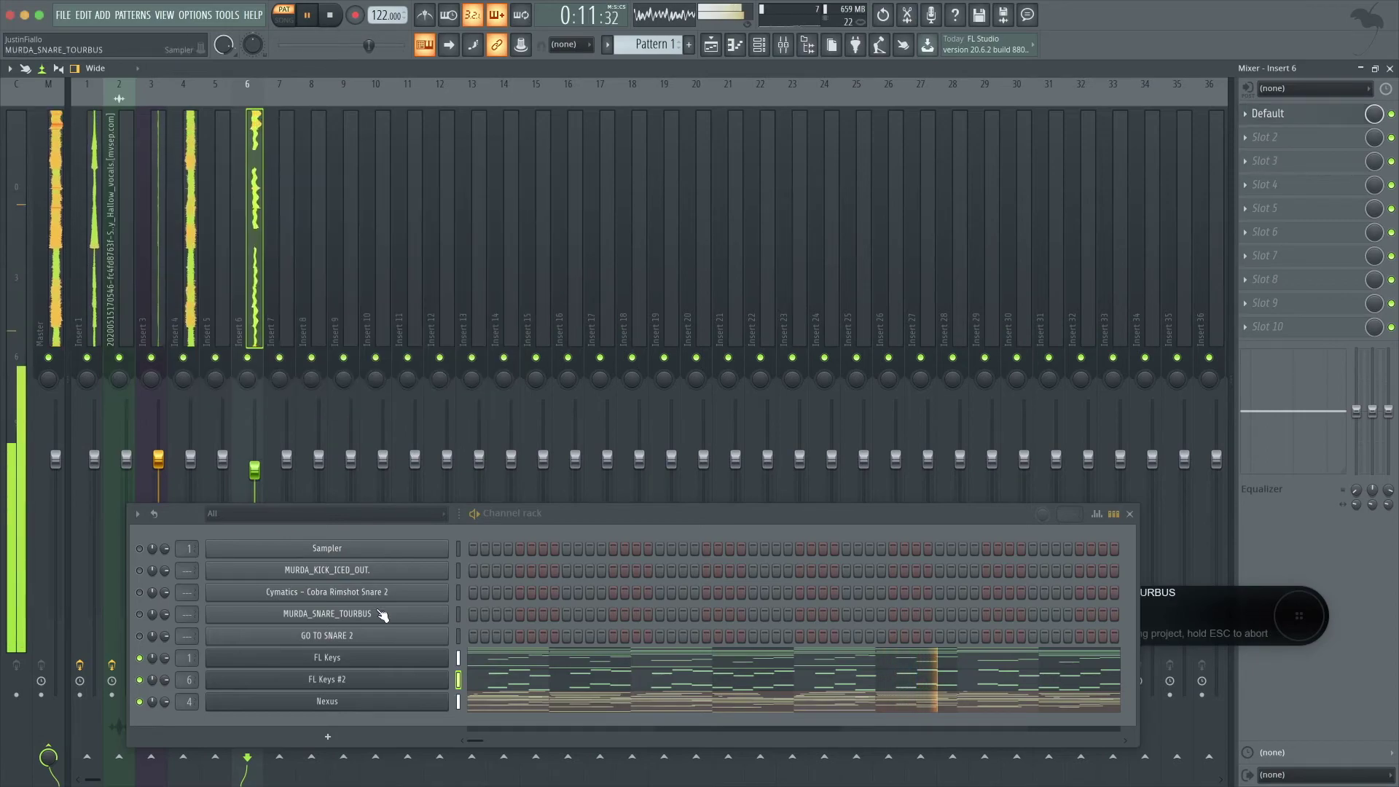
- Stop playback, replace the FL Keys #2 instrument with Addictive Keys, and load its Roses preset
click(375, 680)
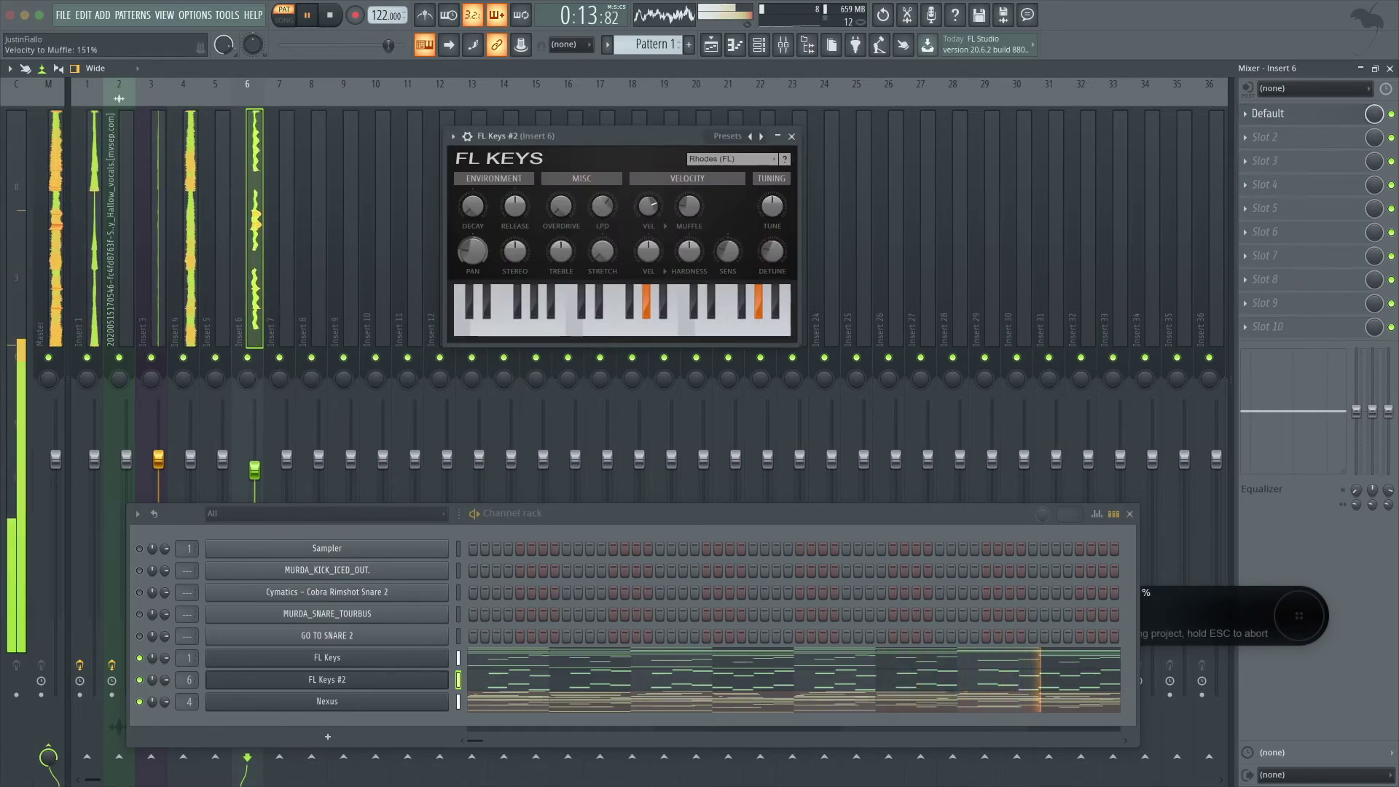
click(791, 136)
key(space)
right_click(367, 680)
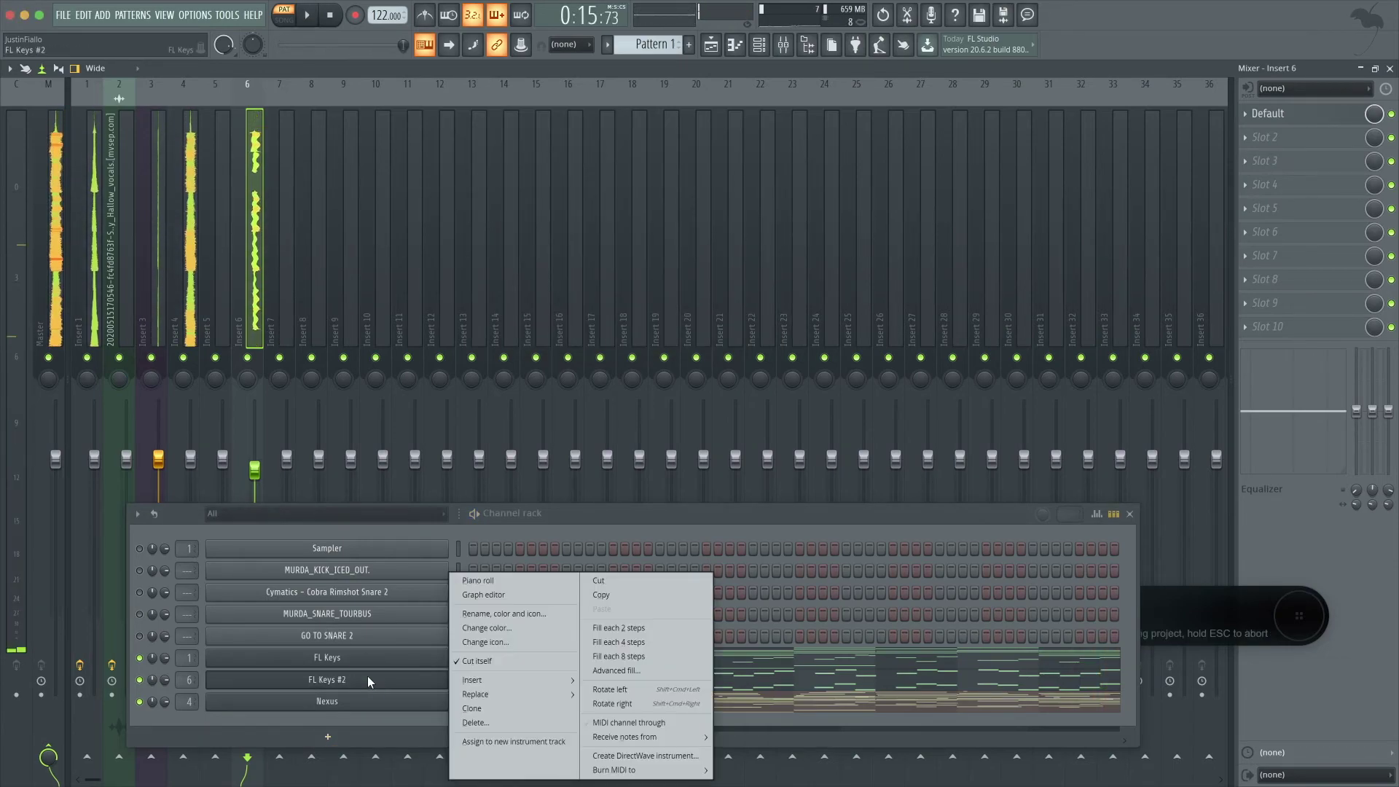
mouse_move(492, 699)
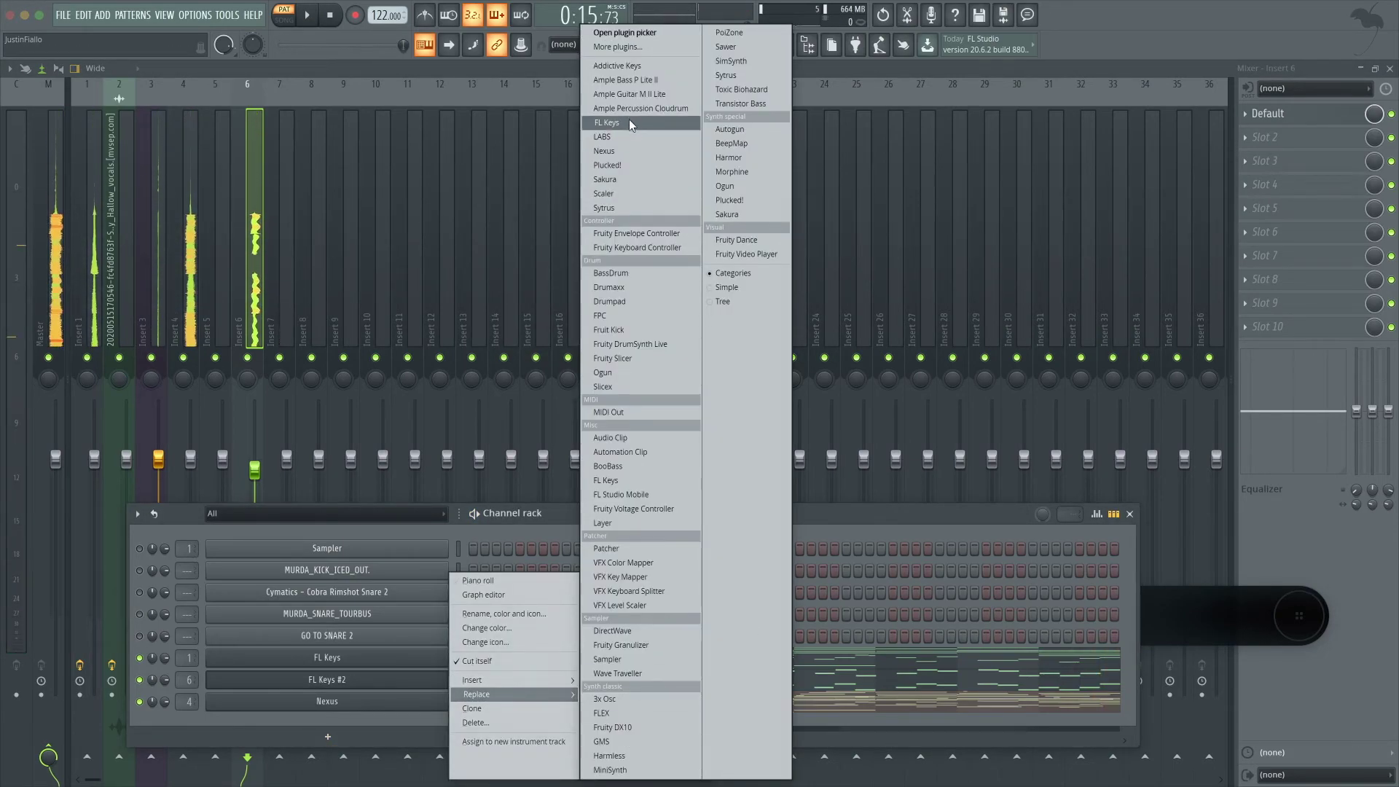
click(626, 66)
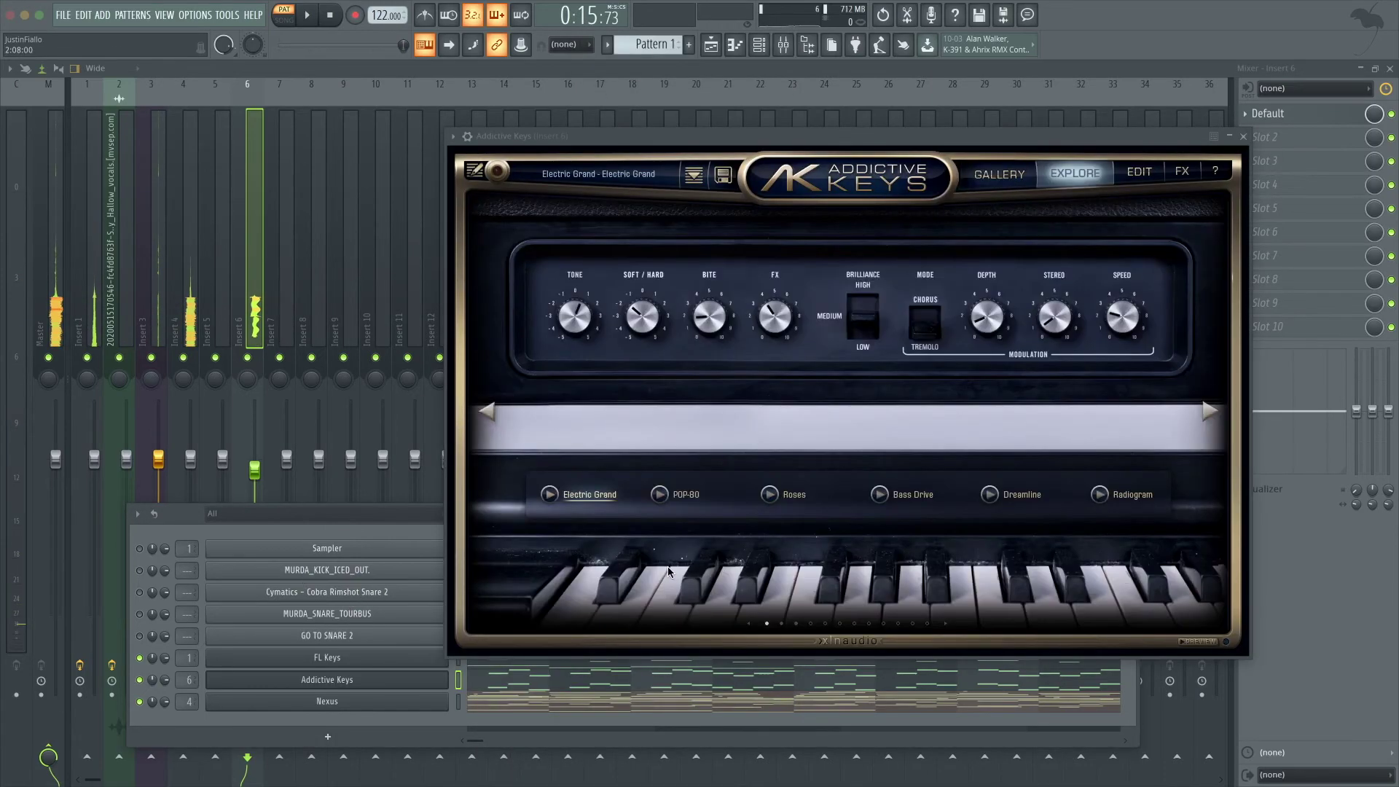
click(793, 493)
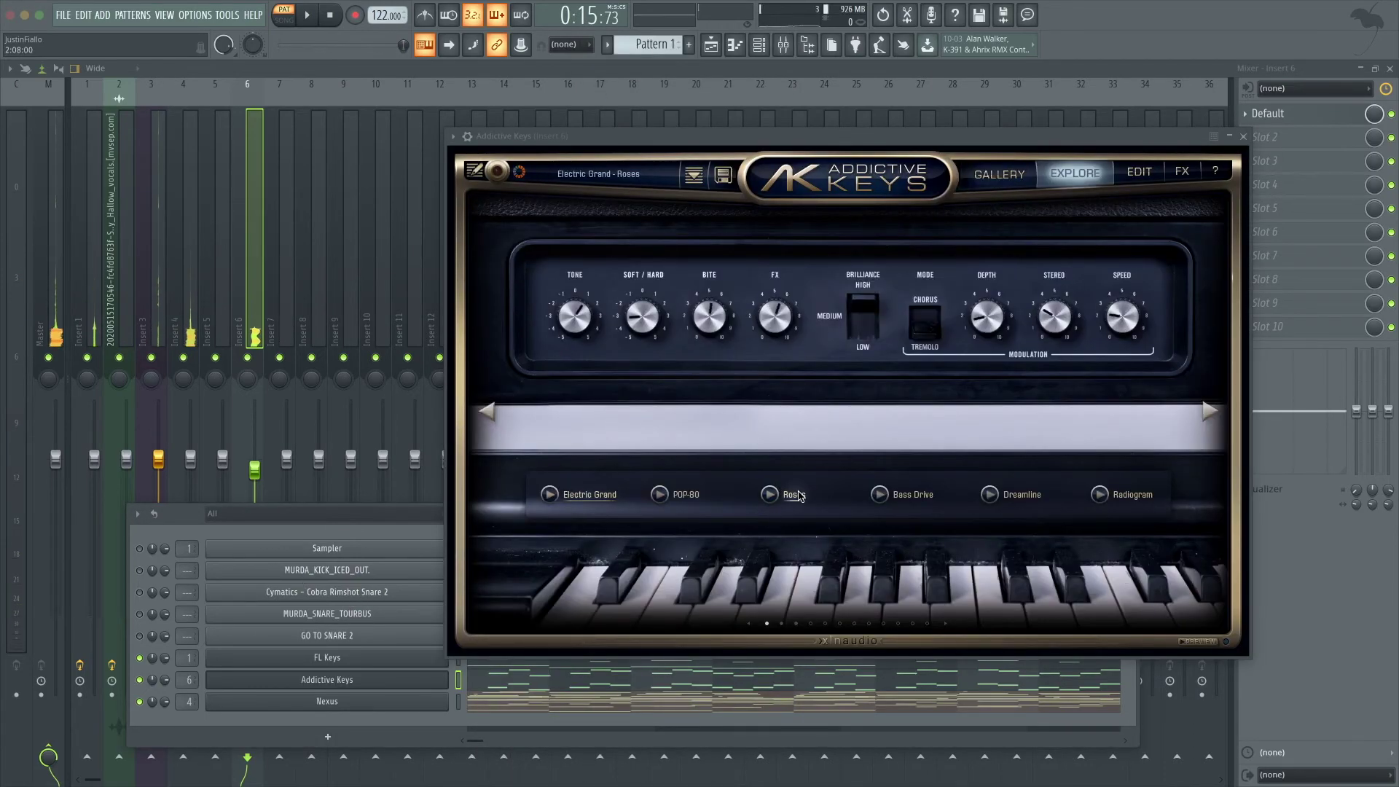
click(1242, 137)
- During playback, reset the Insert 6 EQ to Default, boost bands 4, 5 and 6, and cut the highs with band 7 around 15460 Hz
key(space)
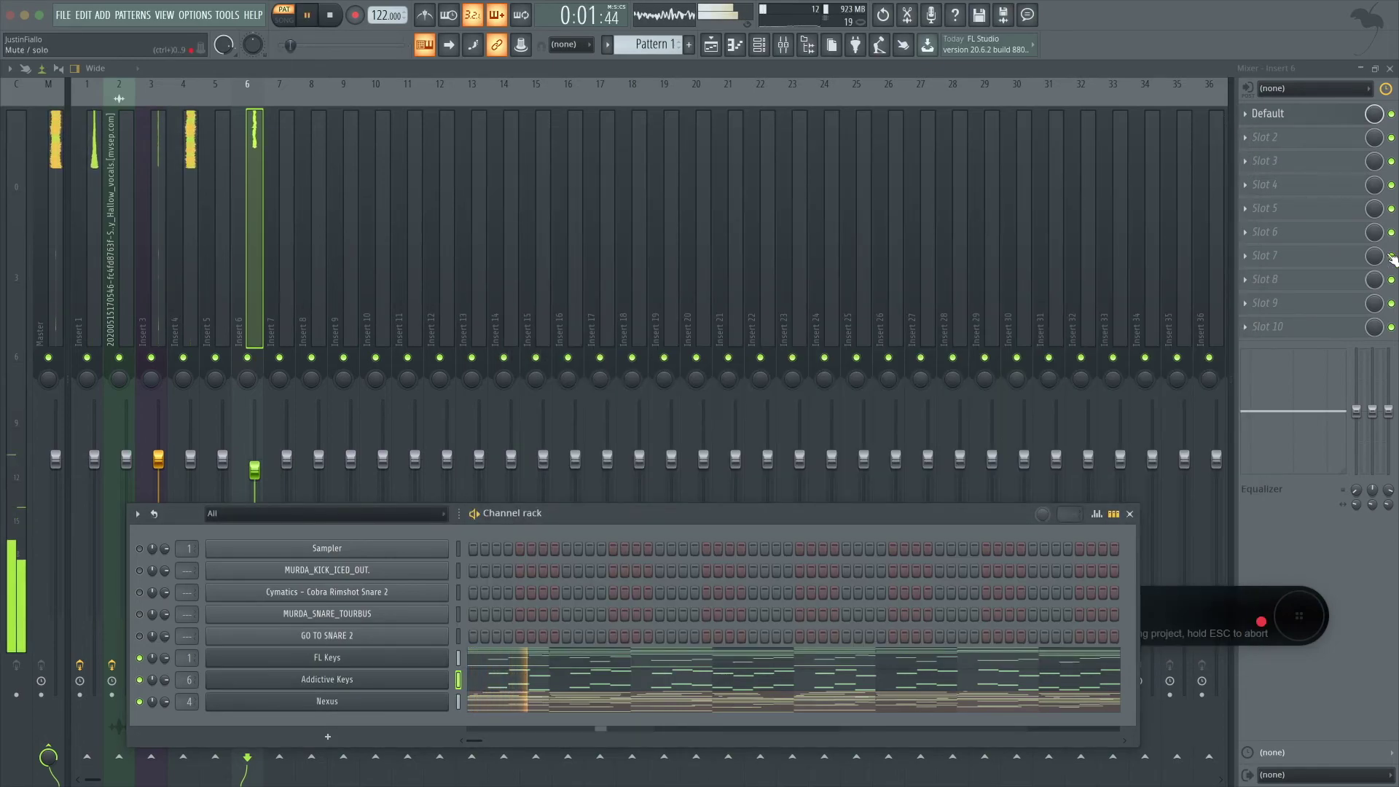
double_click(1264, 71)
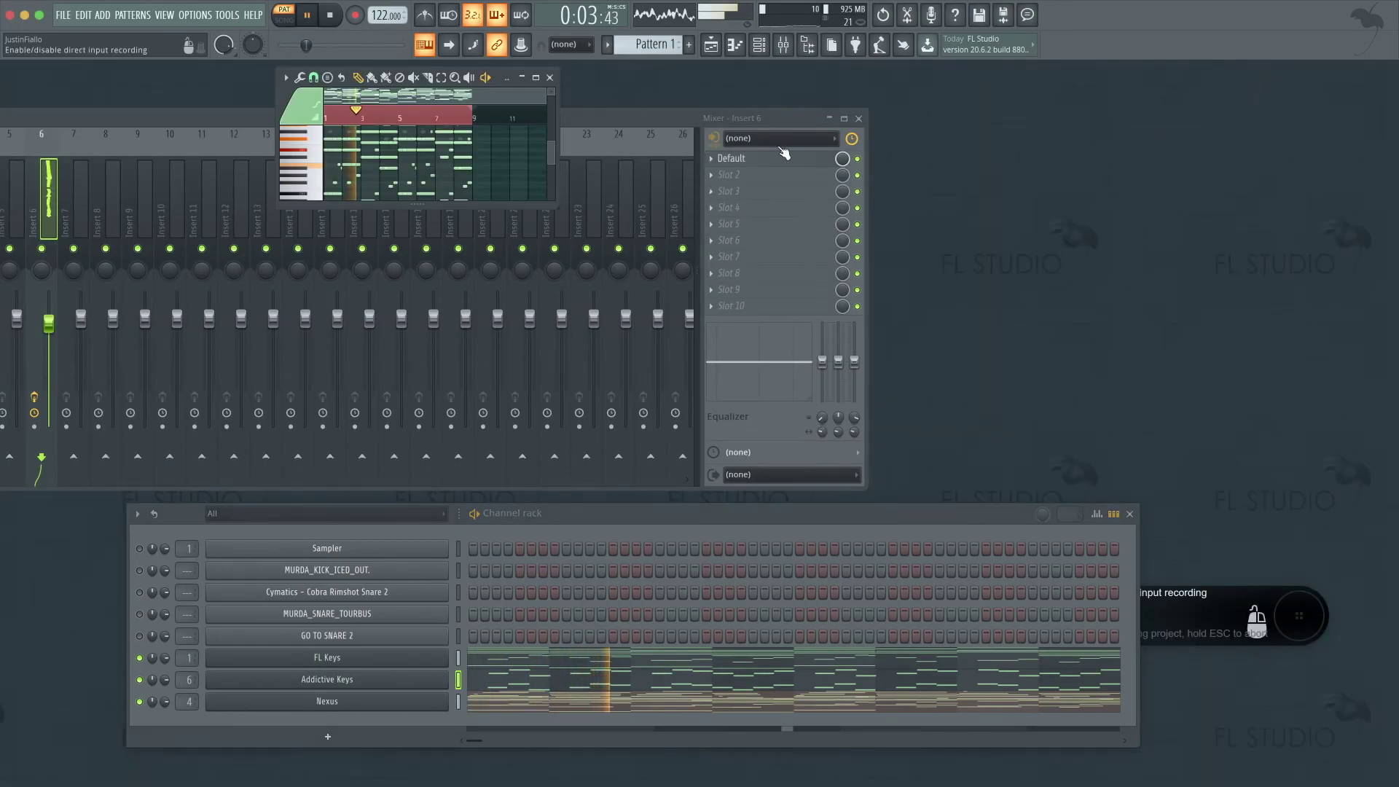
click(857, 158)
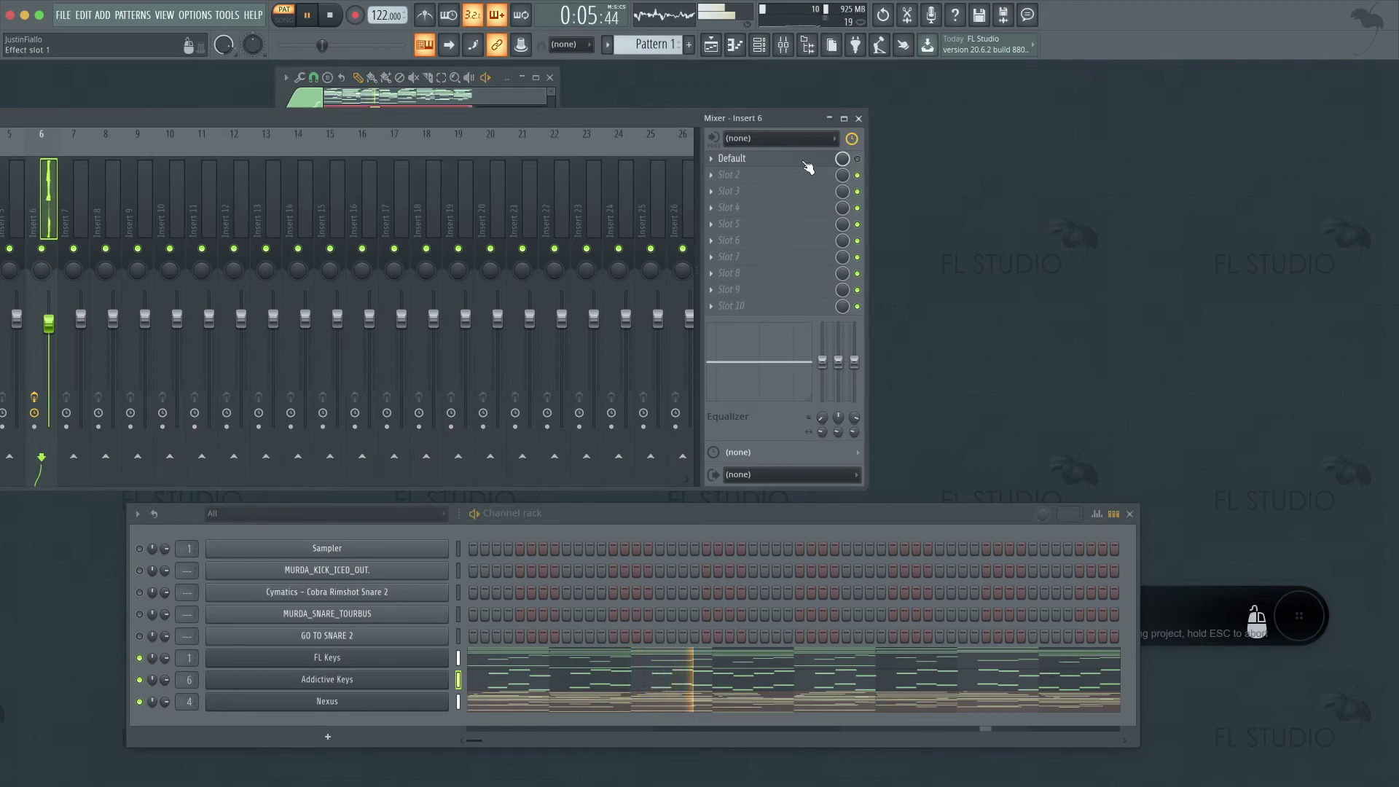
click(798, 160)
click(496, 167)
click(510, 178)
drag(347, 273, 272, 261)
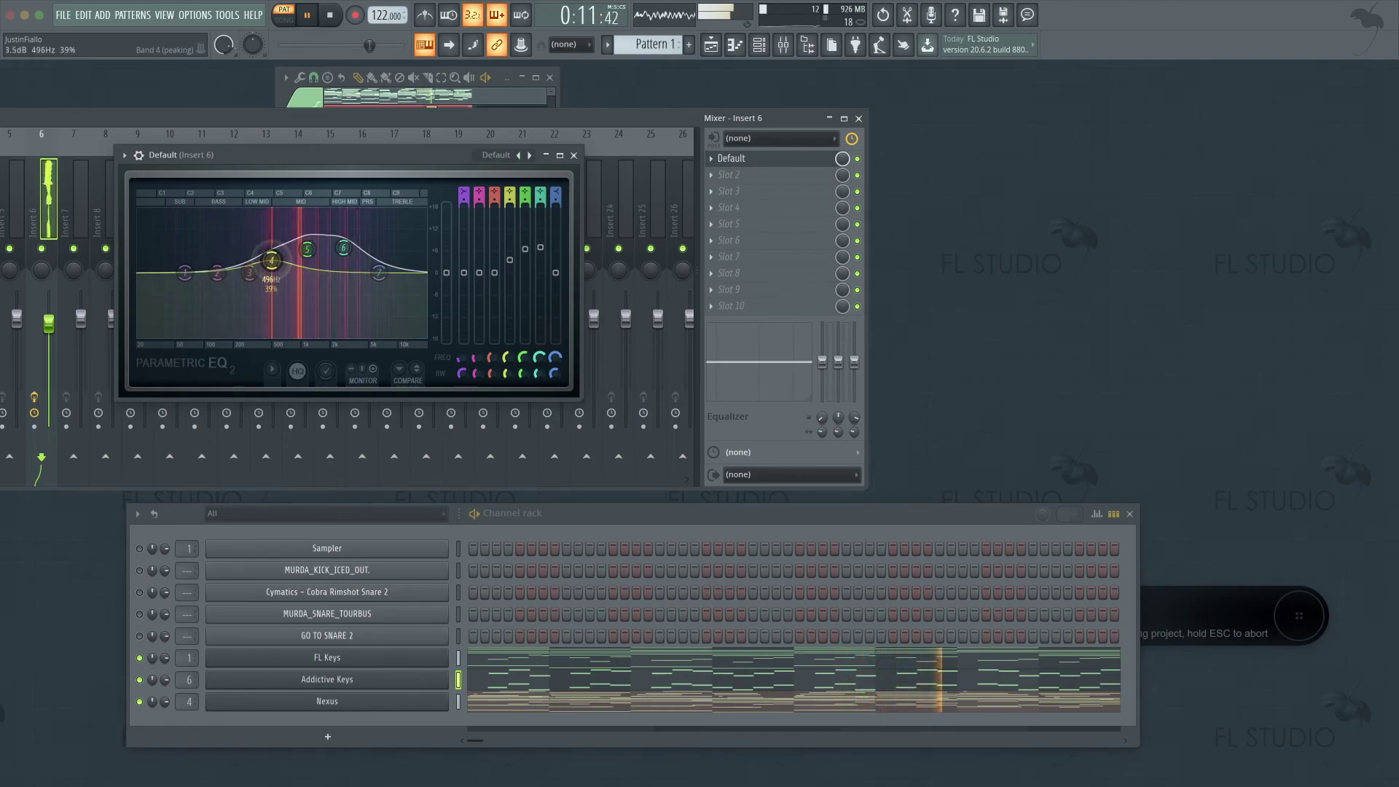
drag(379, 272, 417, 334)
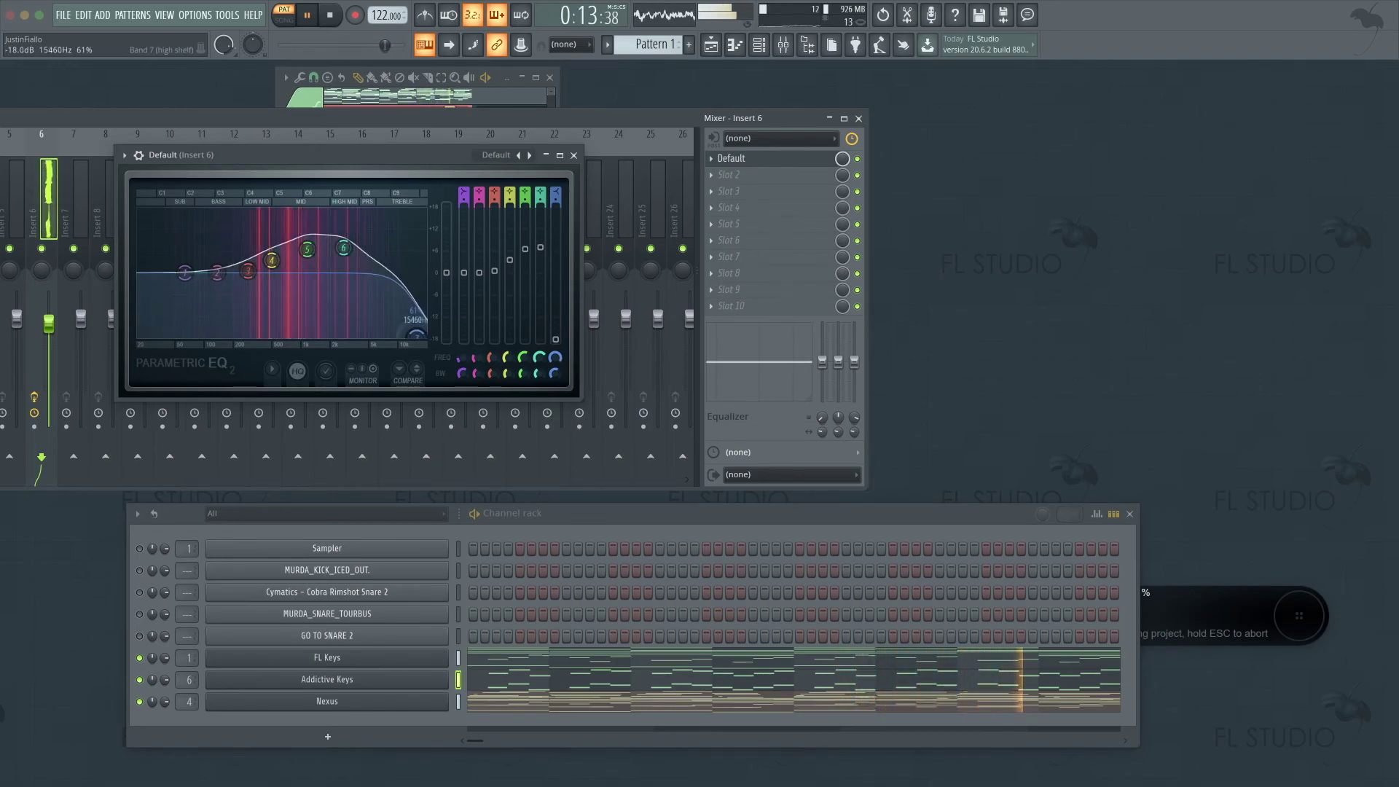
click(574, 155)
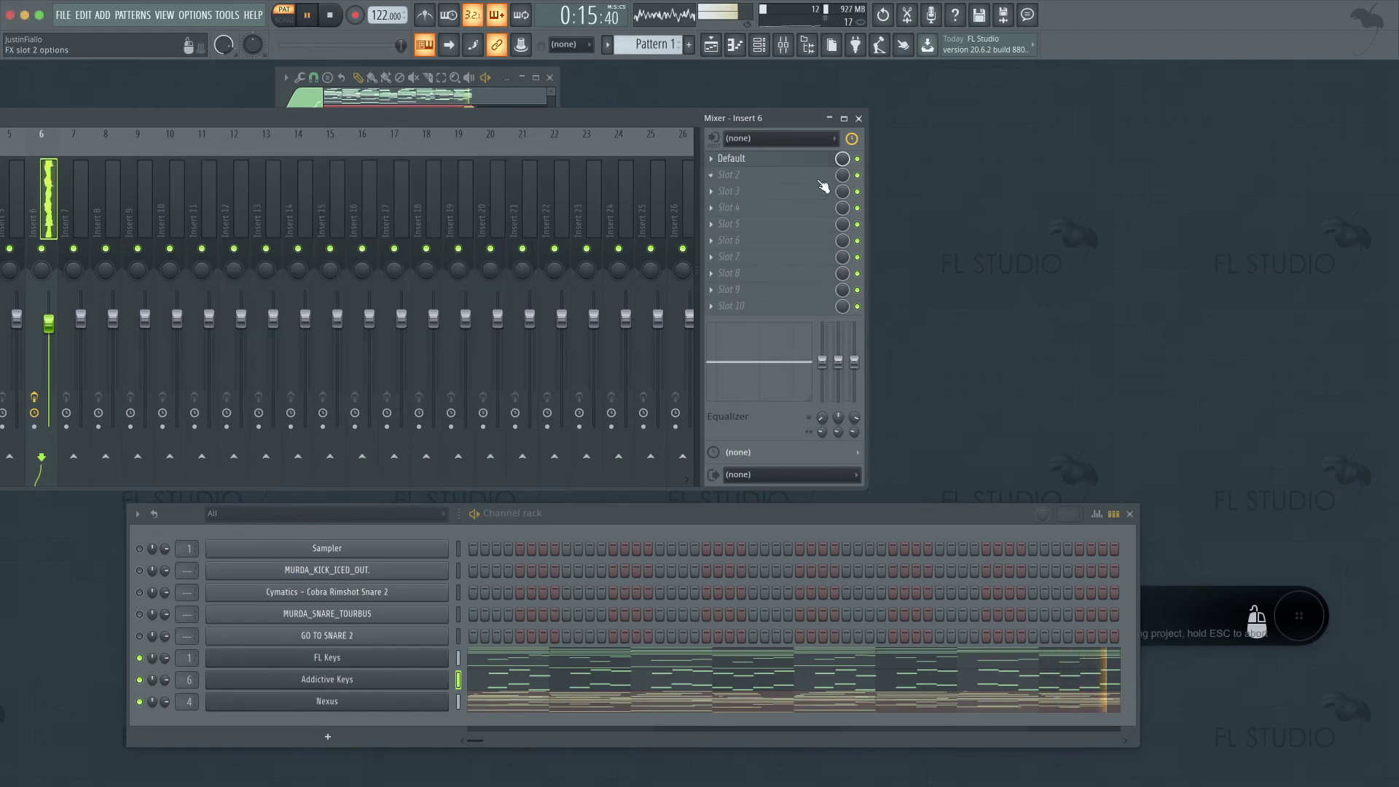
- Place the Pattern 1 clip on Track 1 of the playlist, starting at bar 1
click(535, 77)
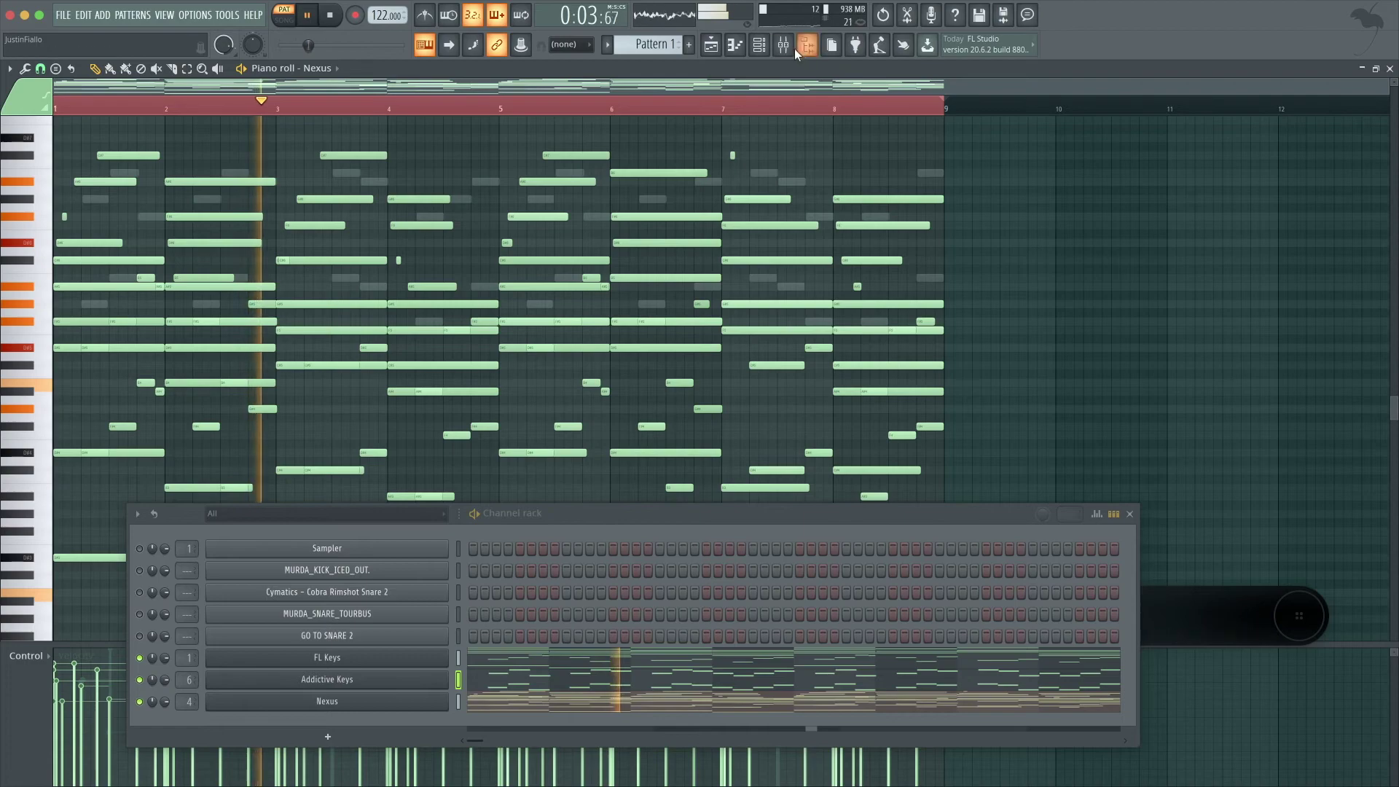
click(758, 45)
click(720, 47)
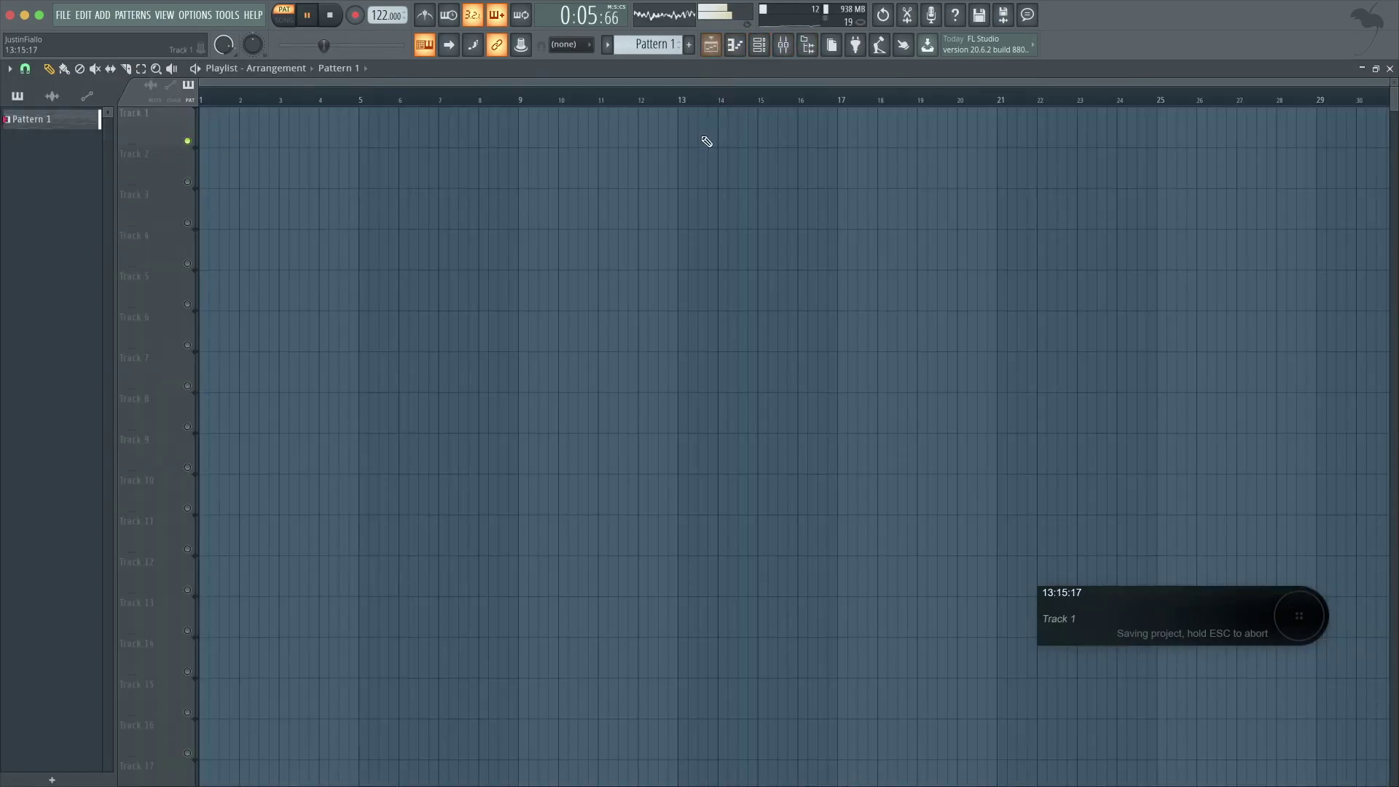
drag(276, 126, 206, 141)
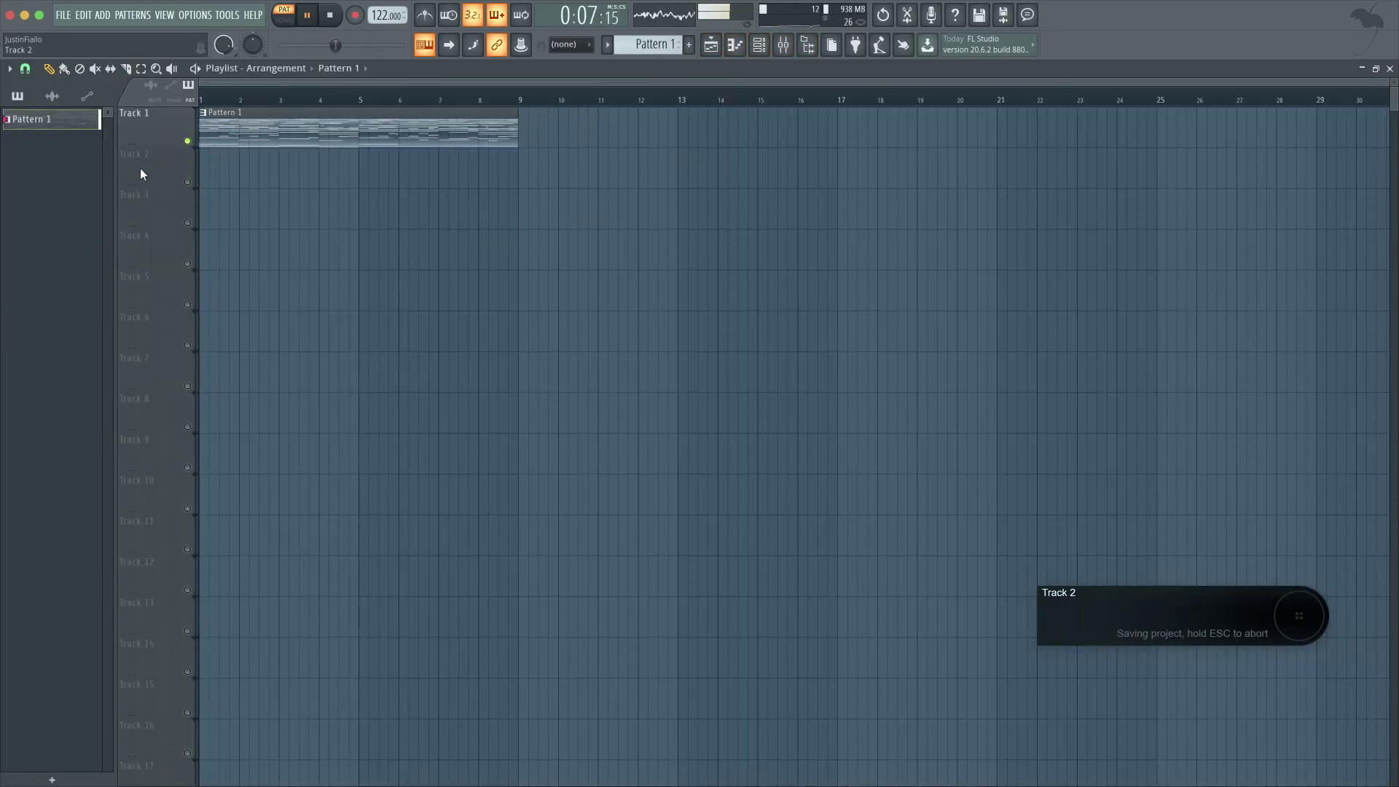
- Lower the Insert 4 volume to about -1.4 dB in the mixer and reduce the Insert 1 volume as well
click(761, 43)
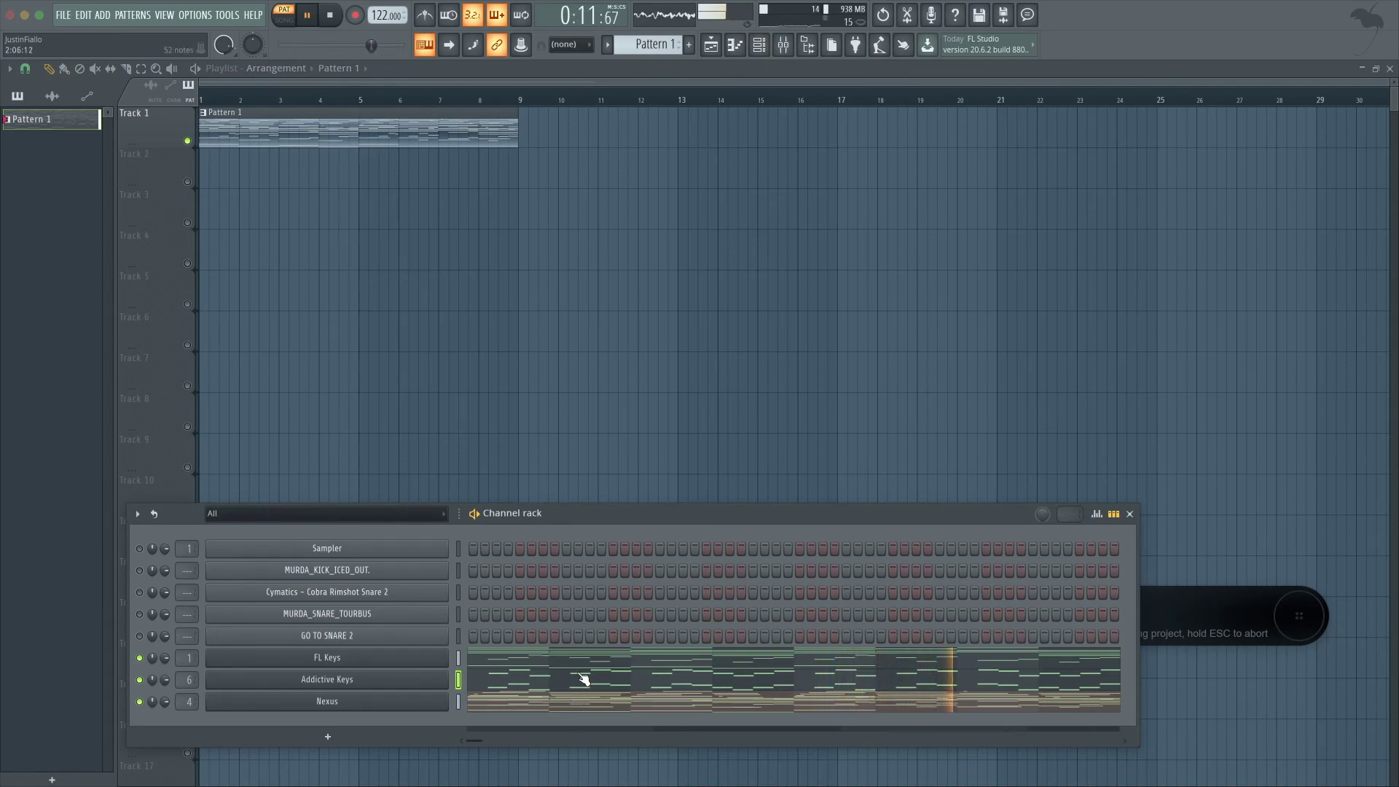
click(786, 51)
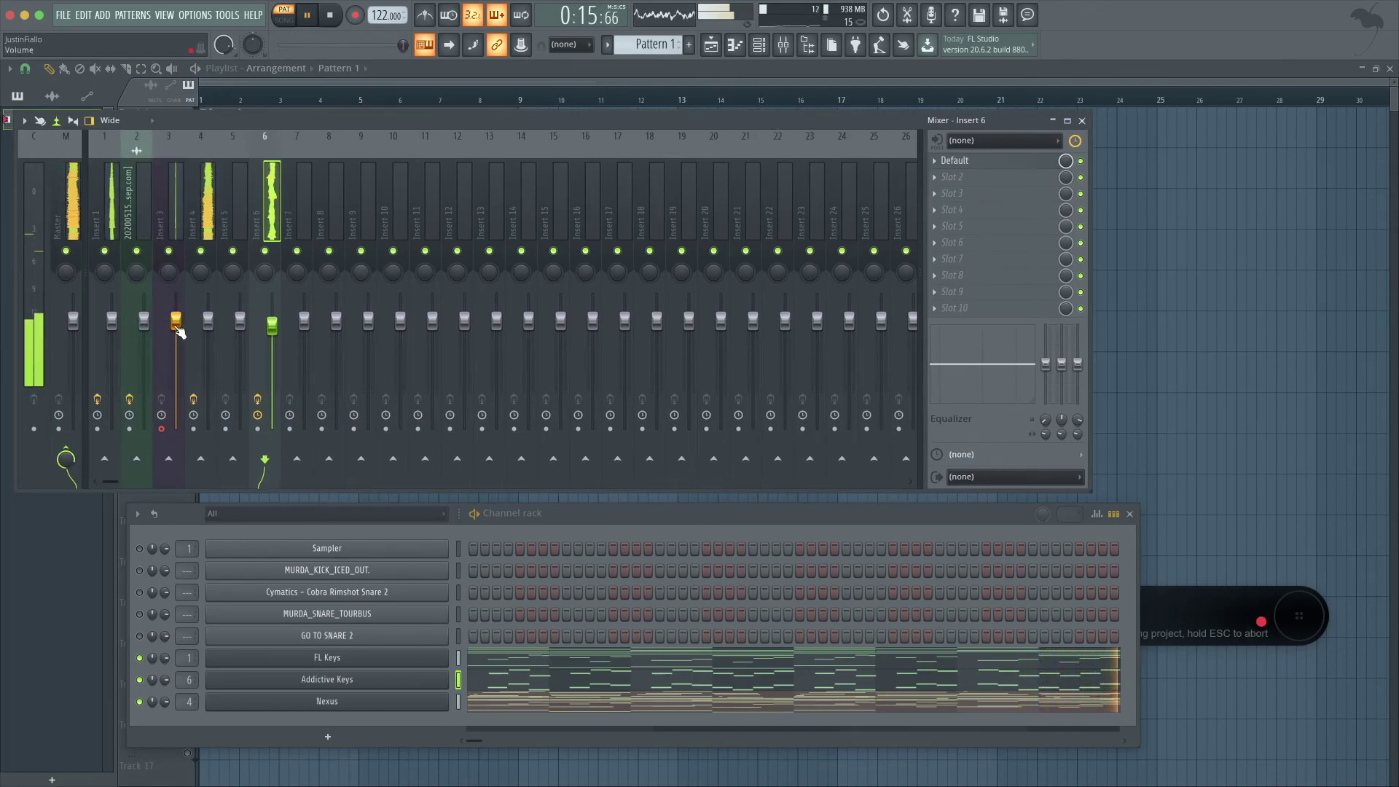
click(209, 317)
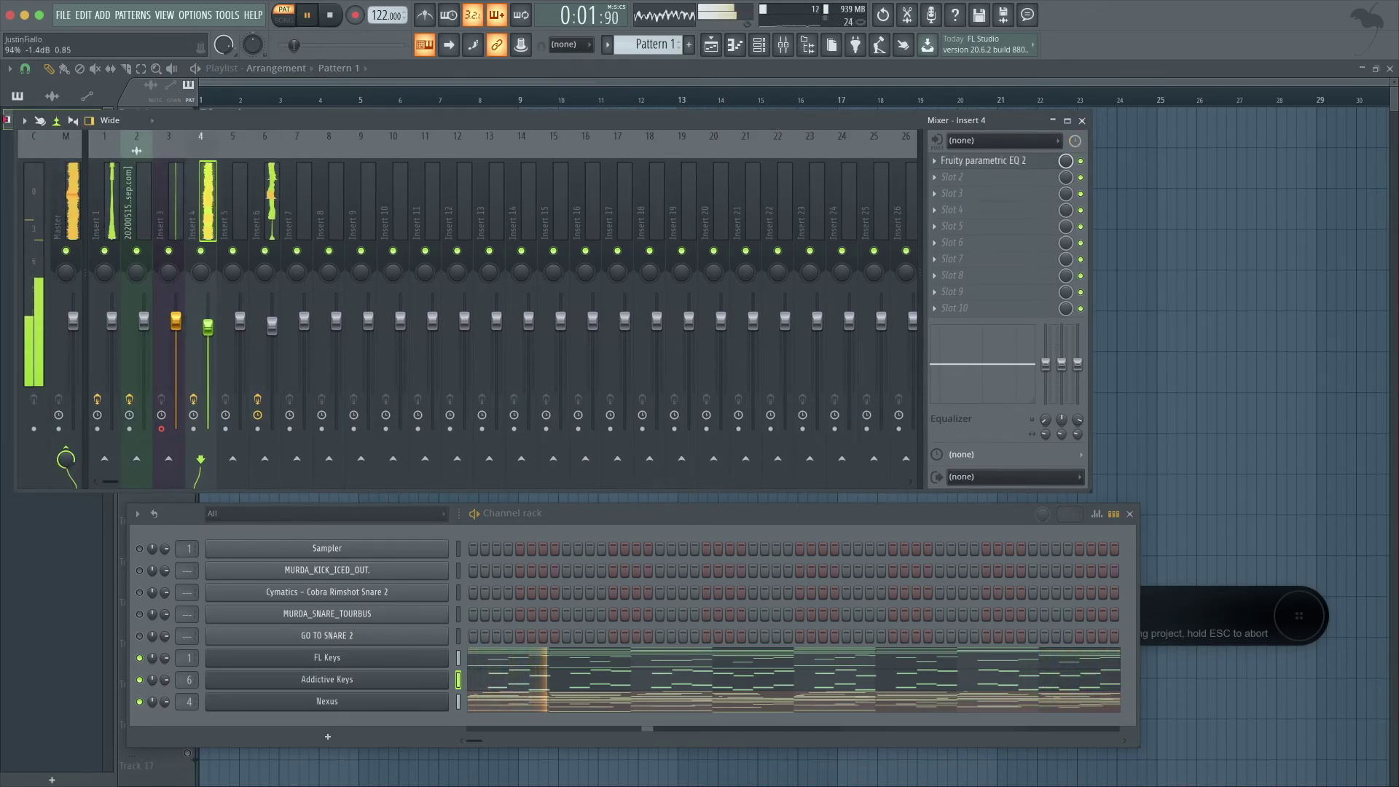
drag(209, 320, 208, 325)
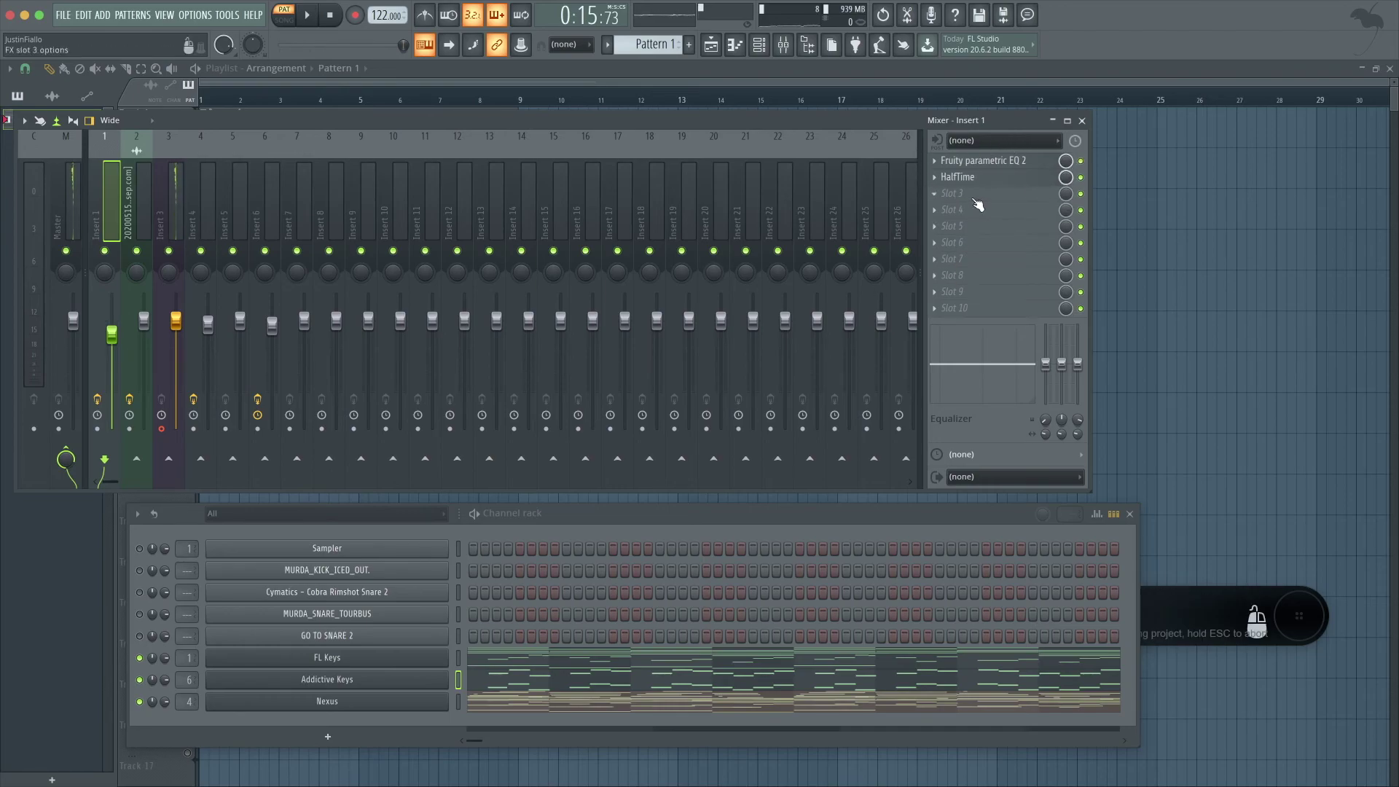
- Restart playback and solo the FL Keys channel
key(space)
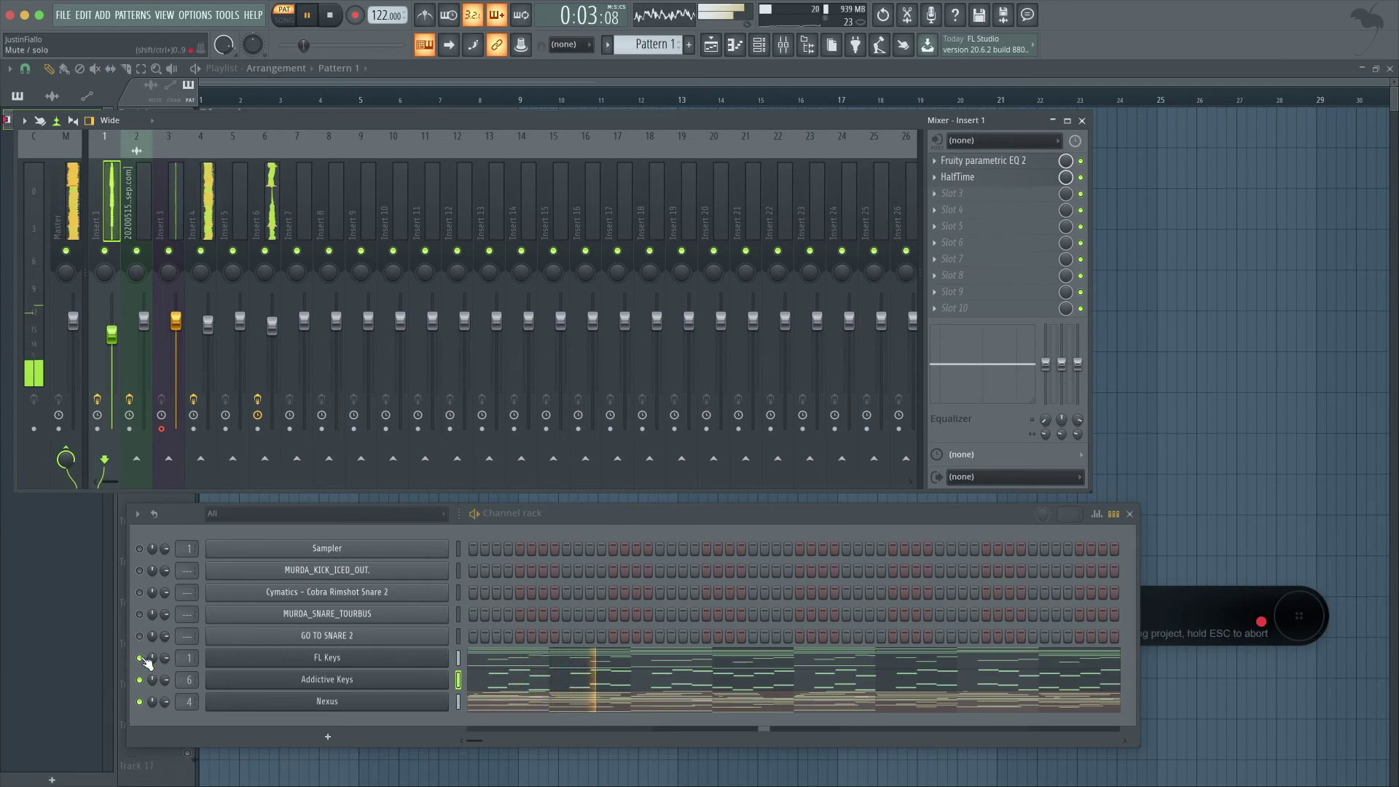
right_click(145, 661)
click(182, 558)
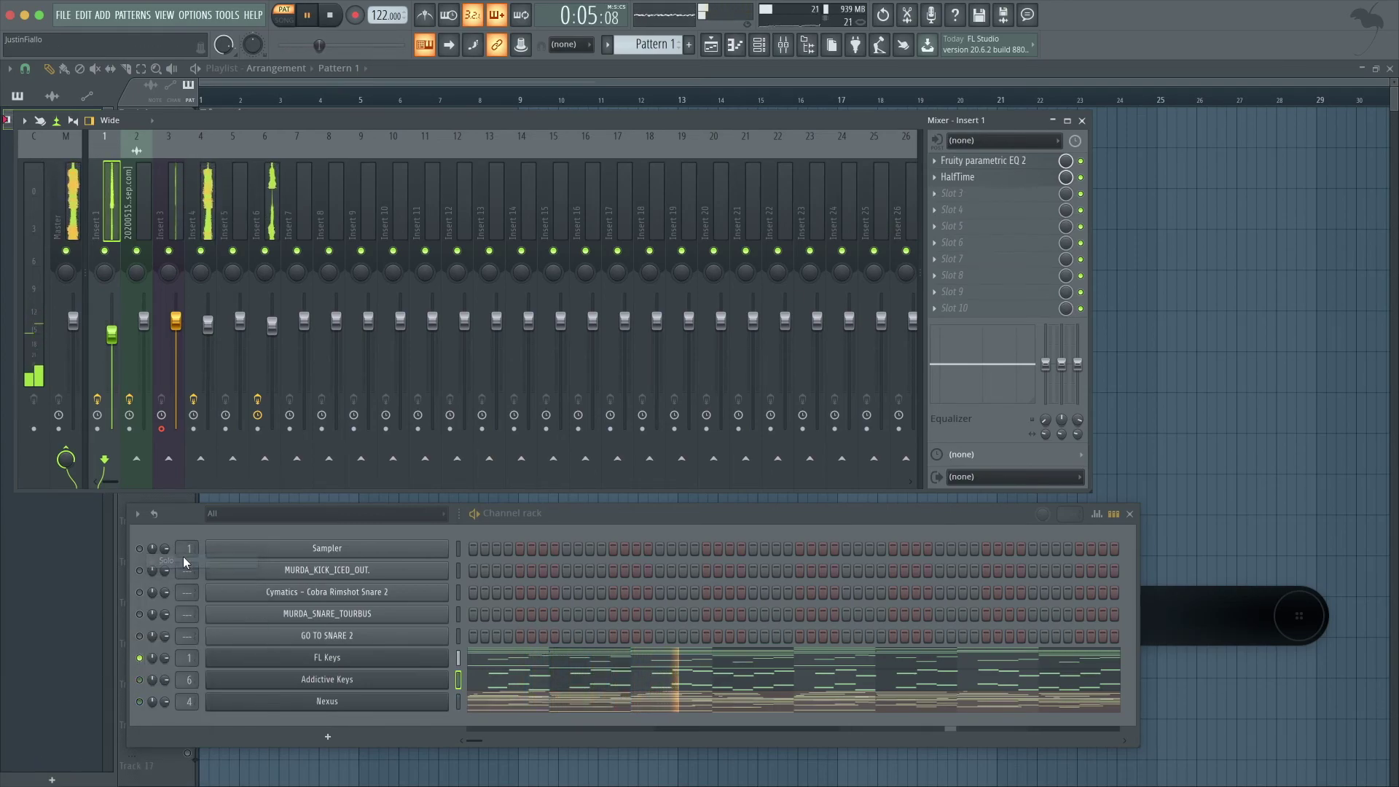
- Transpose all FL Keys notes up one octave in the piano roll during playback
click(729, 659)
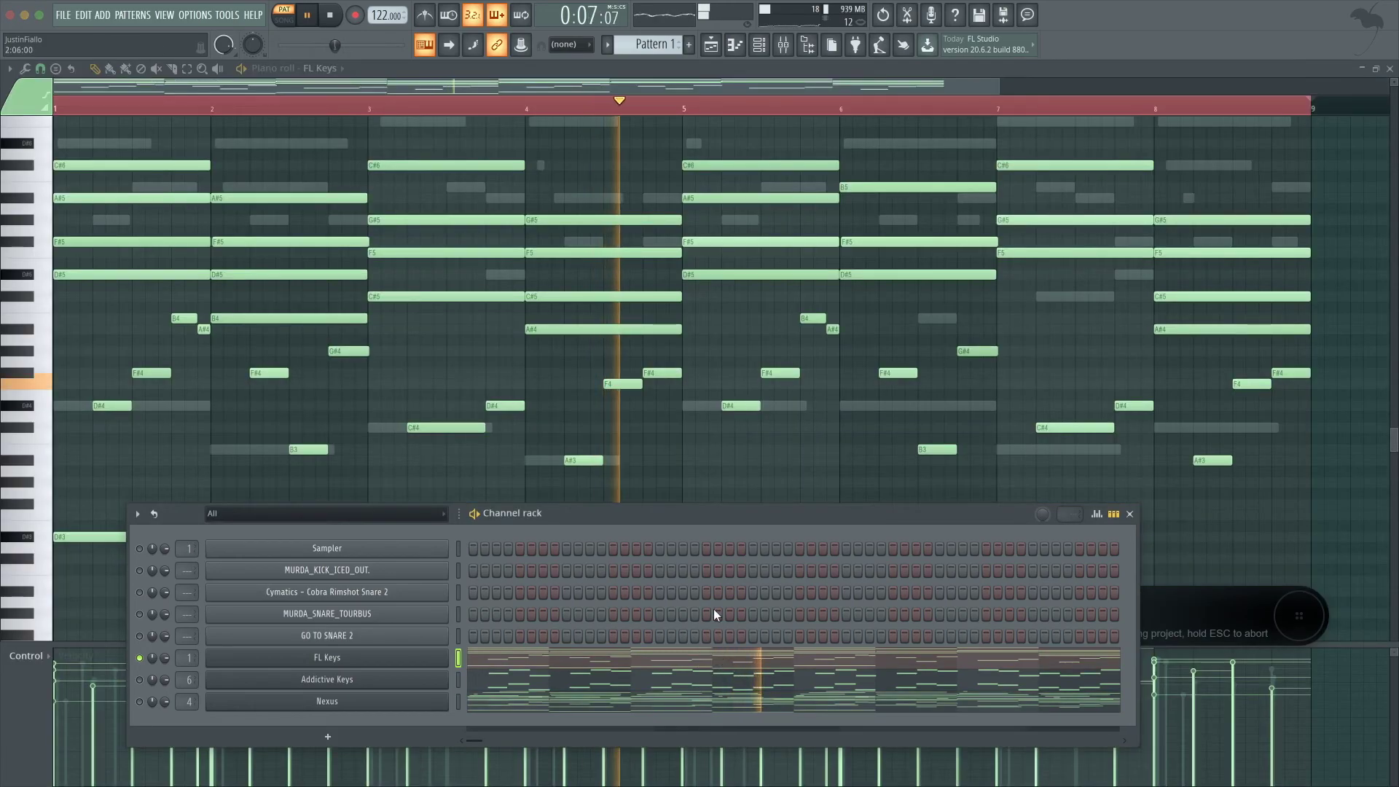
click(784, 45)
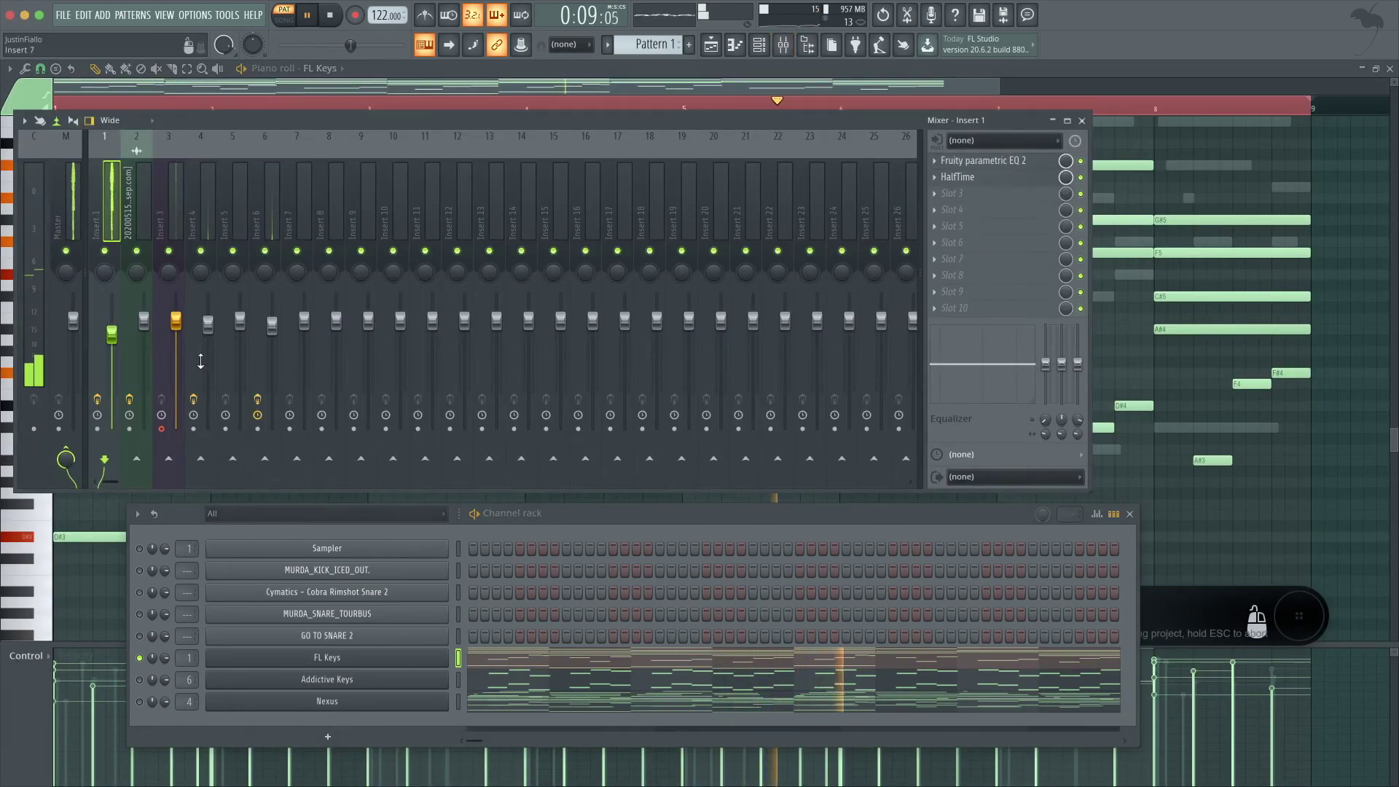
click(578, 661)
click(577, 662)
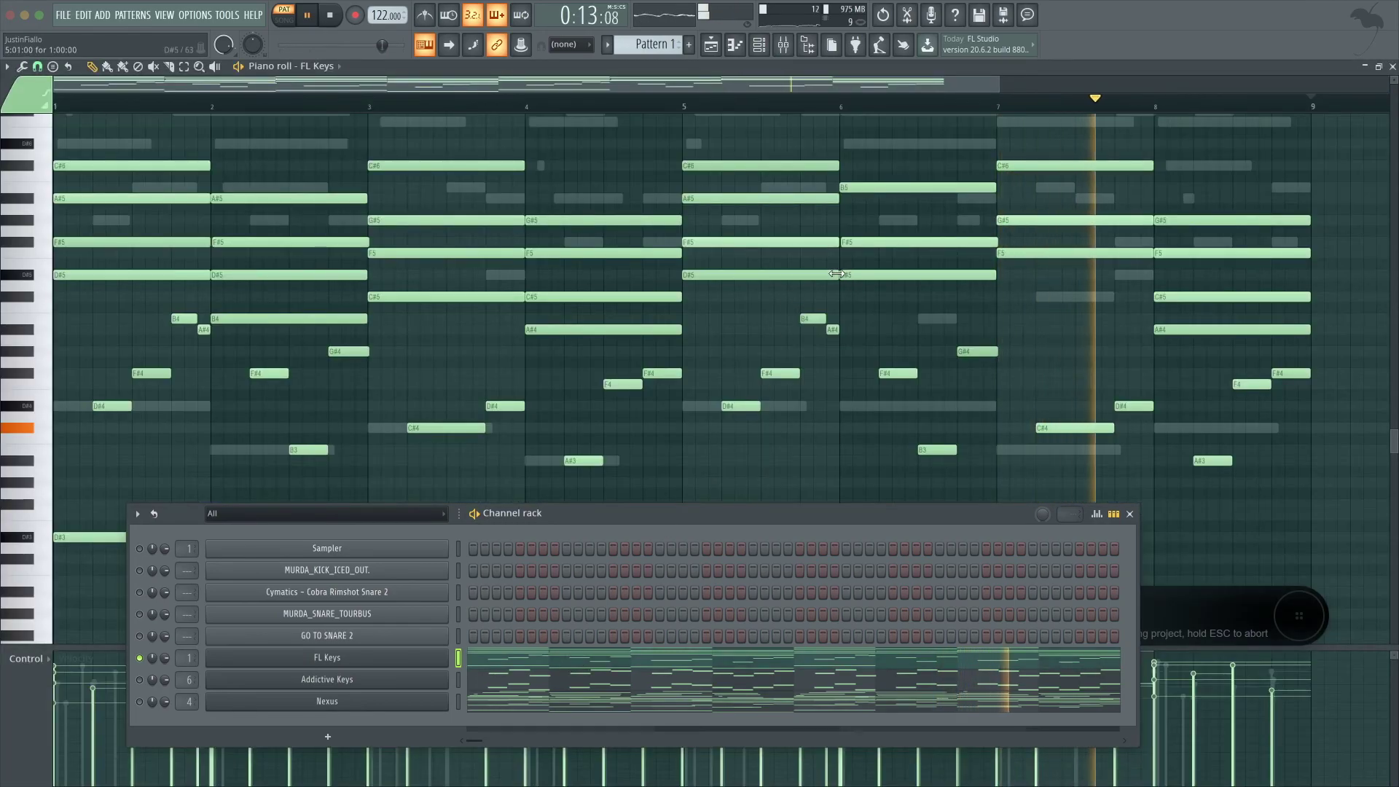
click(746, 450)
right_click(745, 450)
key(ctrl+a)
key(ctrl+Up)
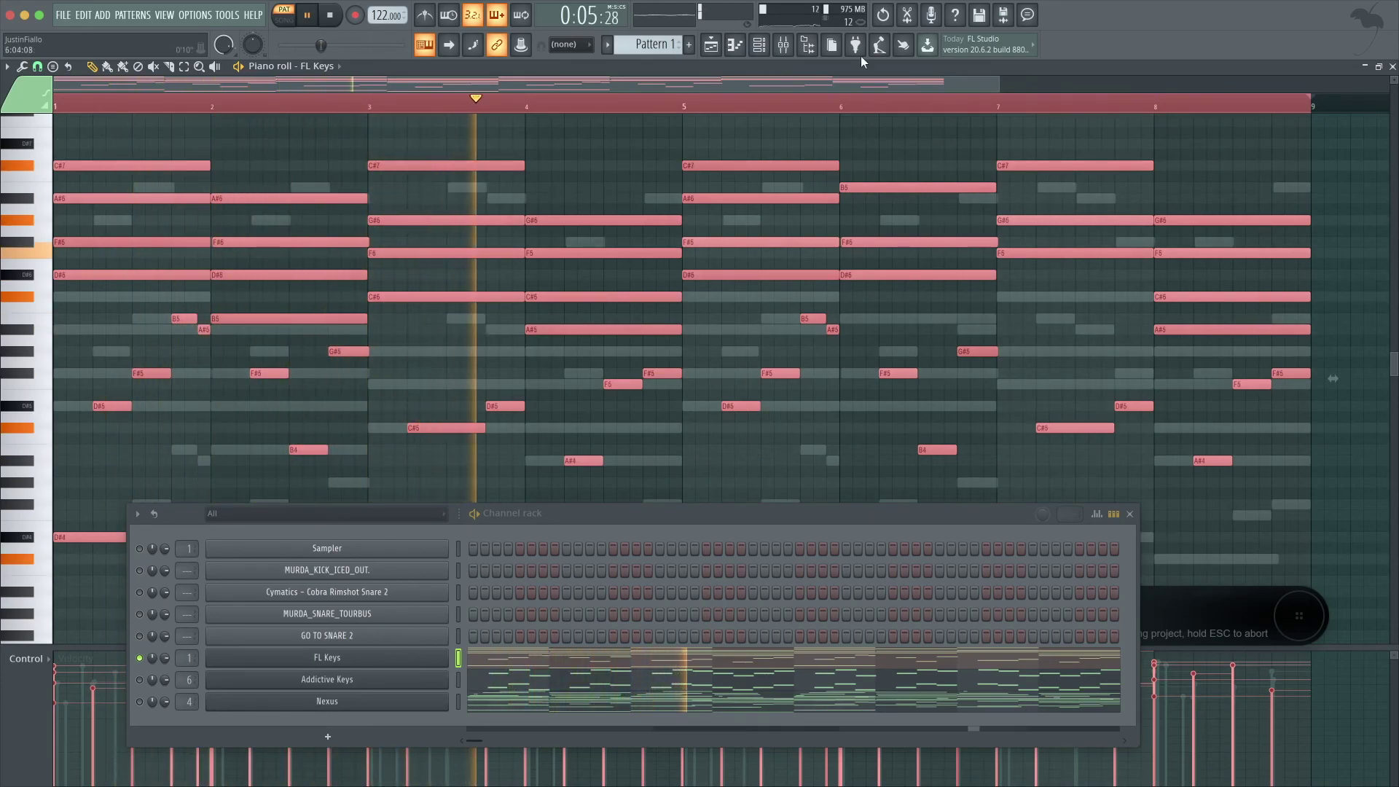
- Bring up the playlist and move the channel rack higher over it
click(781, 43)
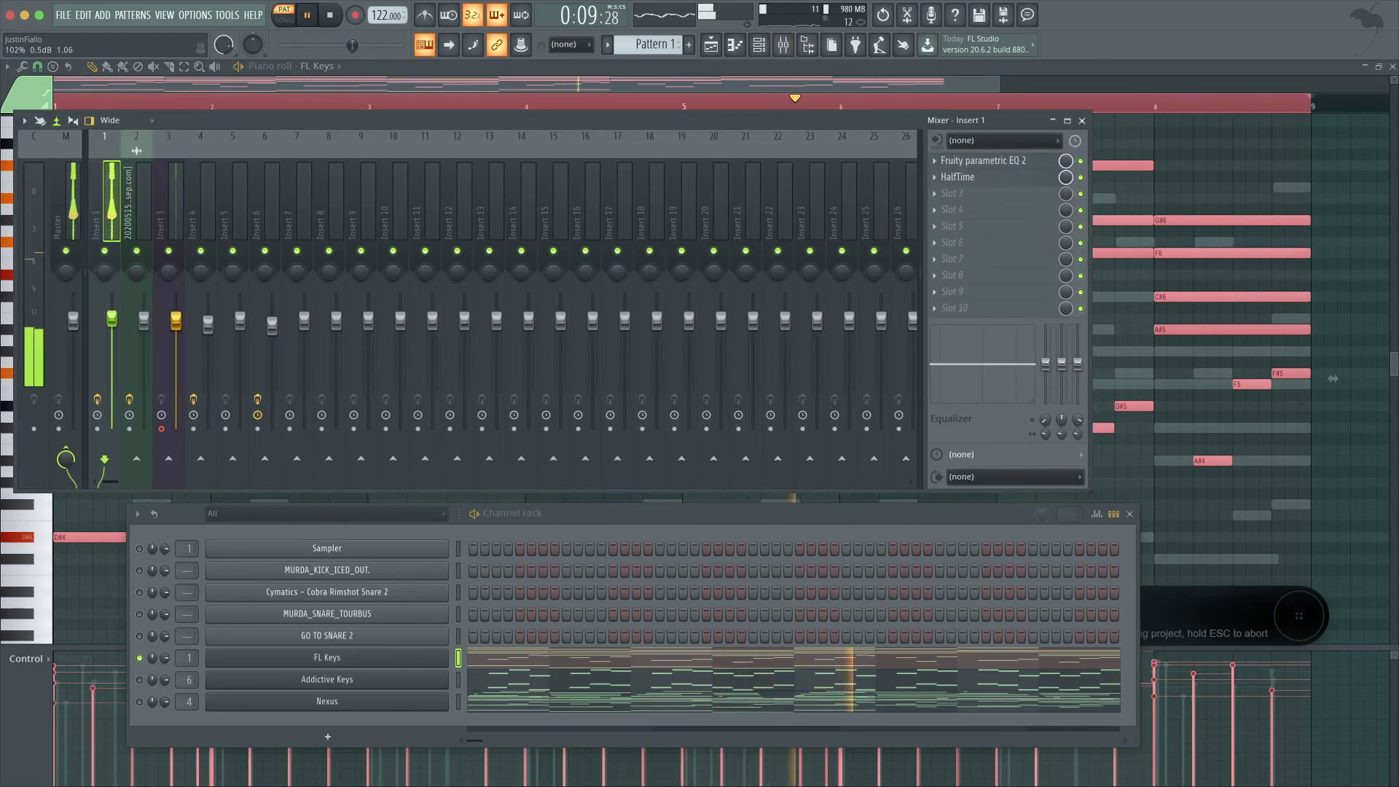
key(F9)
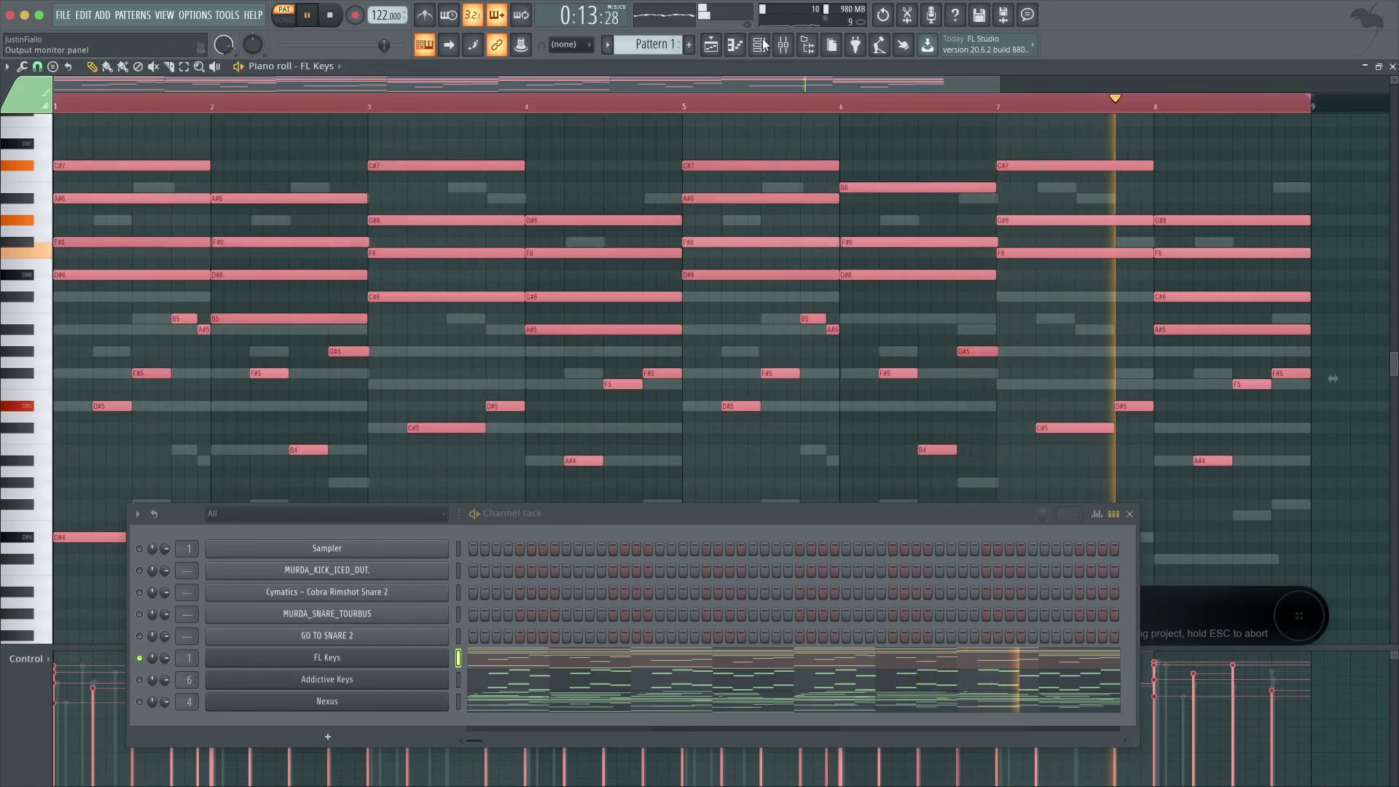
click(724, 47)
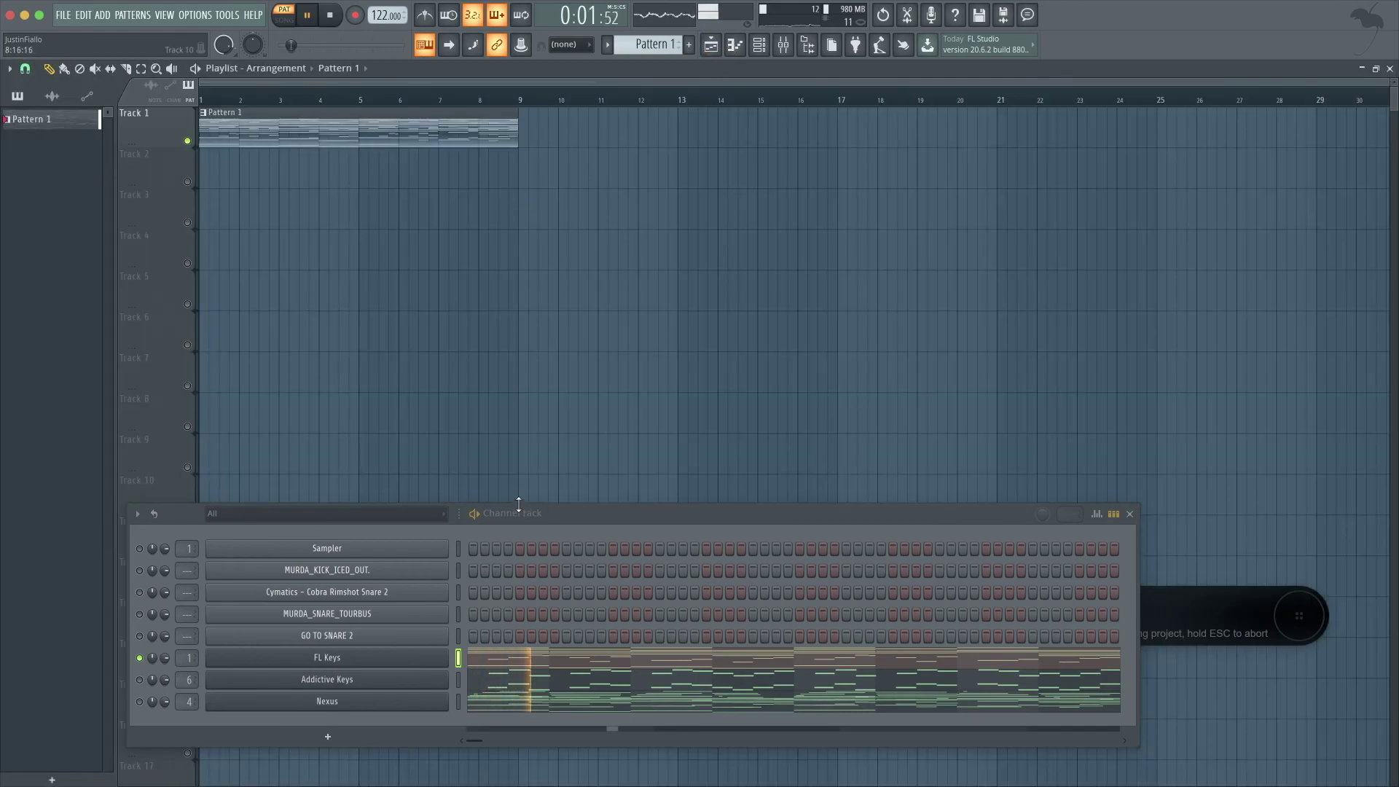
drag(519, 503, 542, 415)
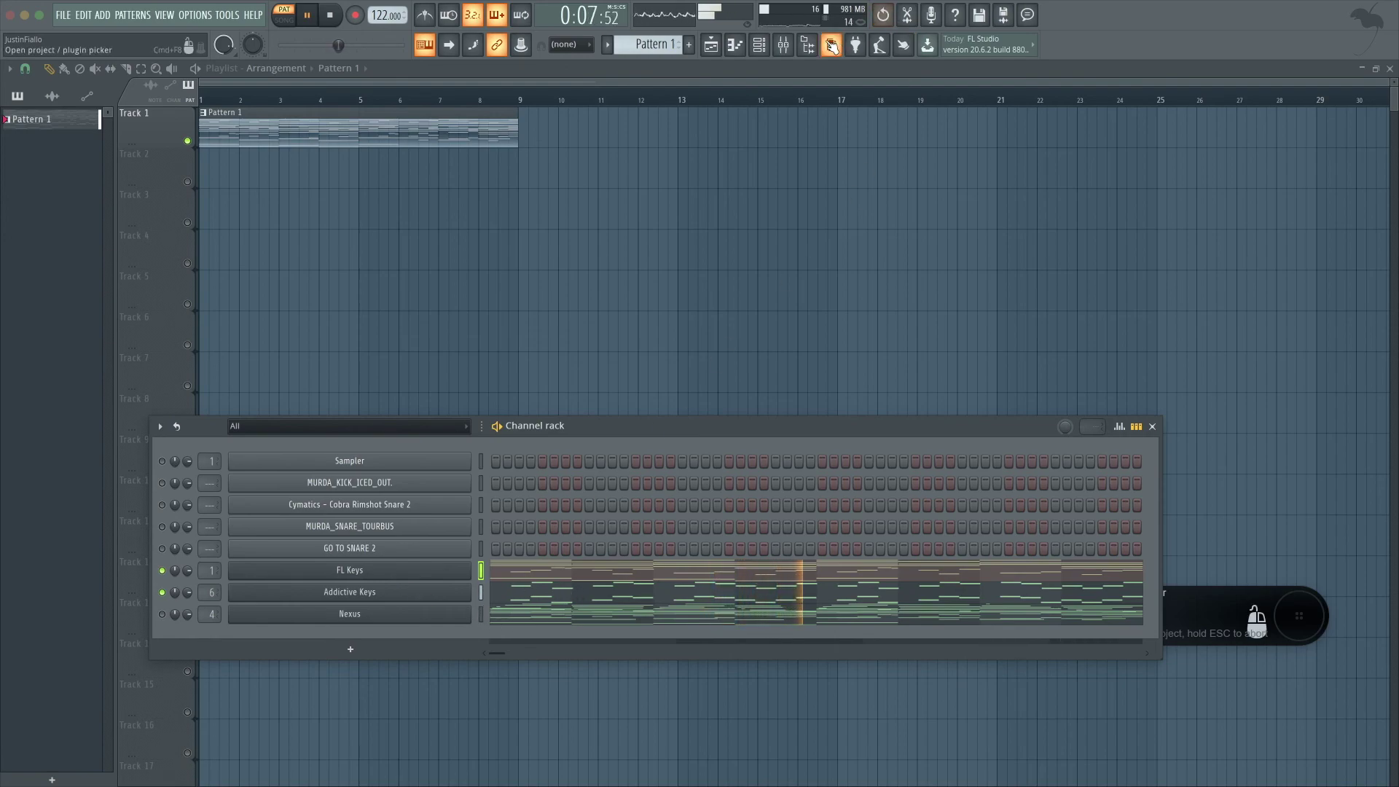
- Raise the overall level of the Fruity parametric EQ 2 on mixer Insert 1 to 2.0 dB
click(783, 44)
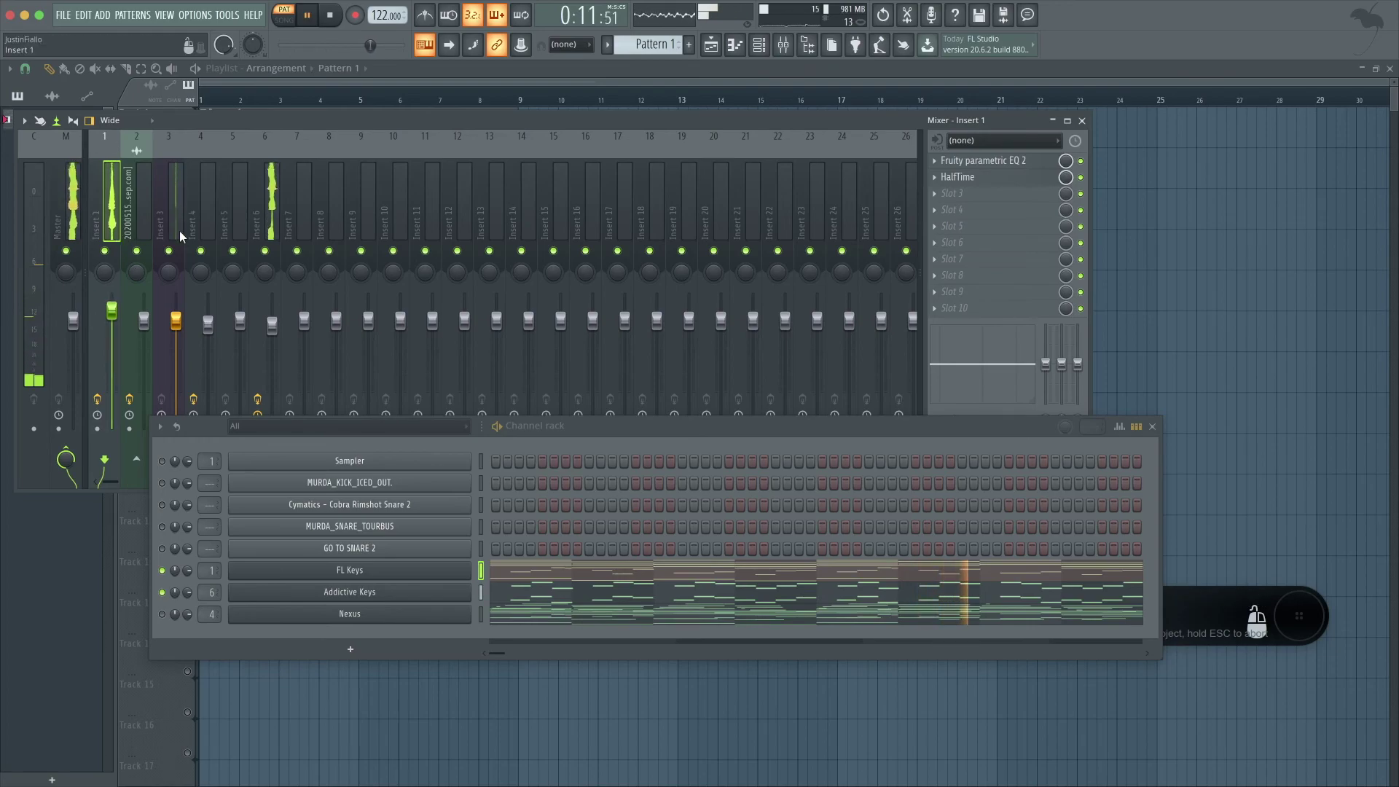
click(973, 160)
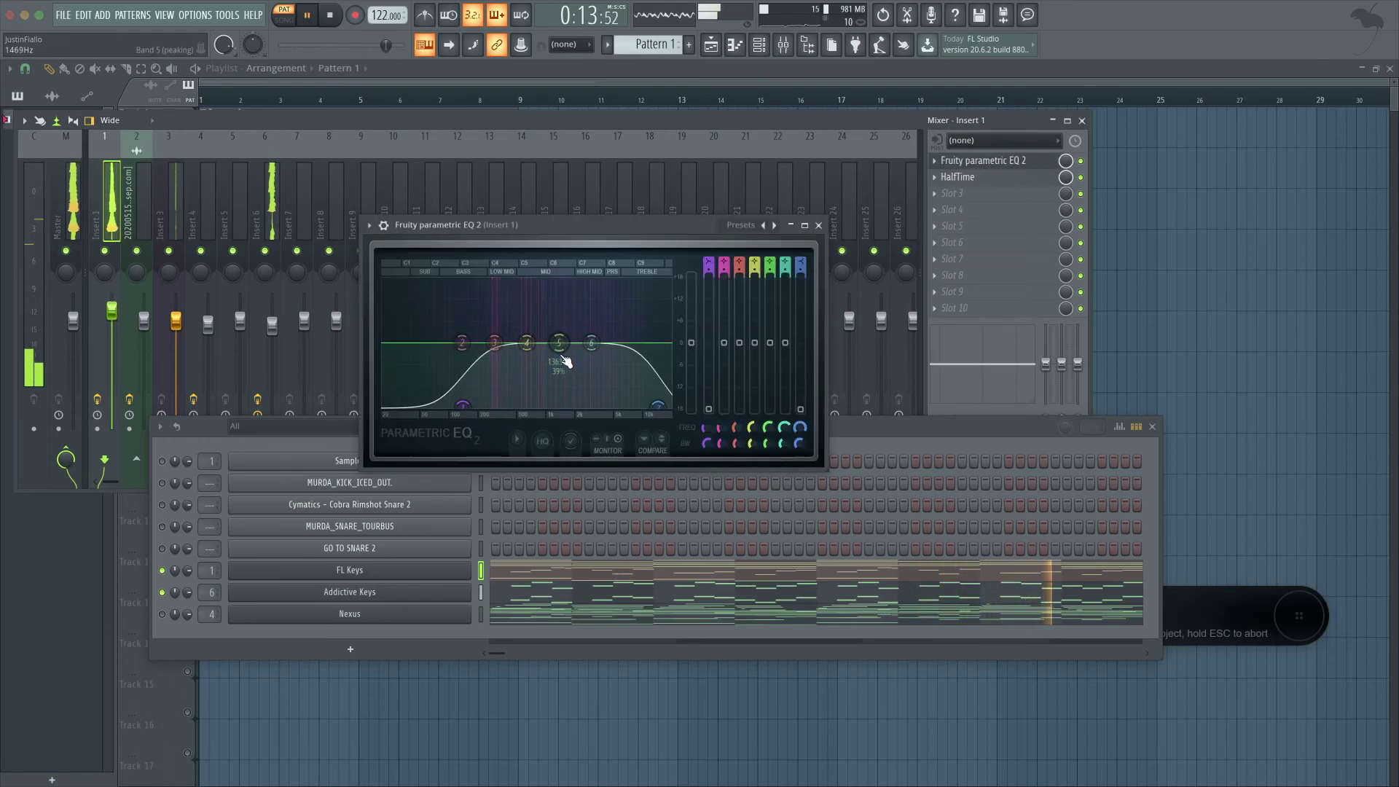
drag(690, 342, 691, 338)
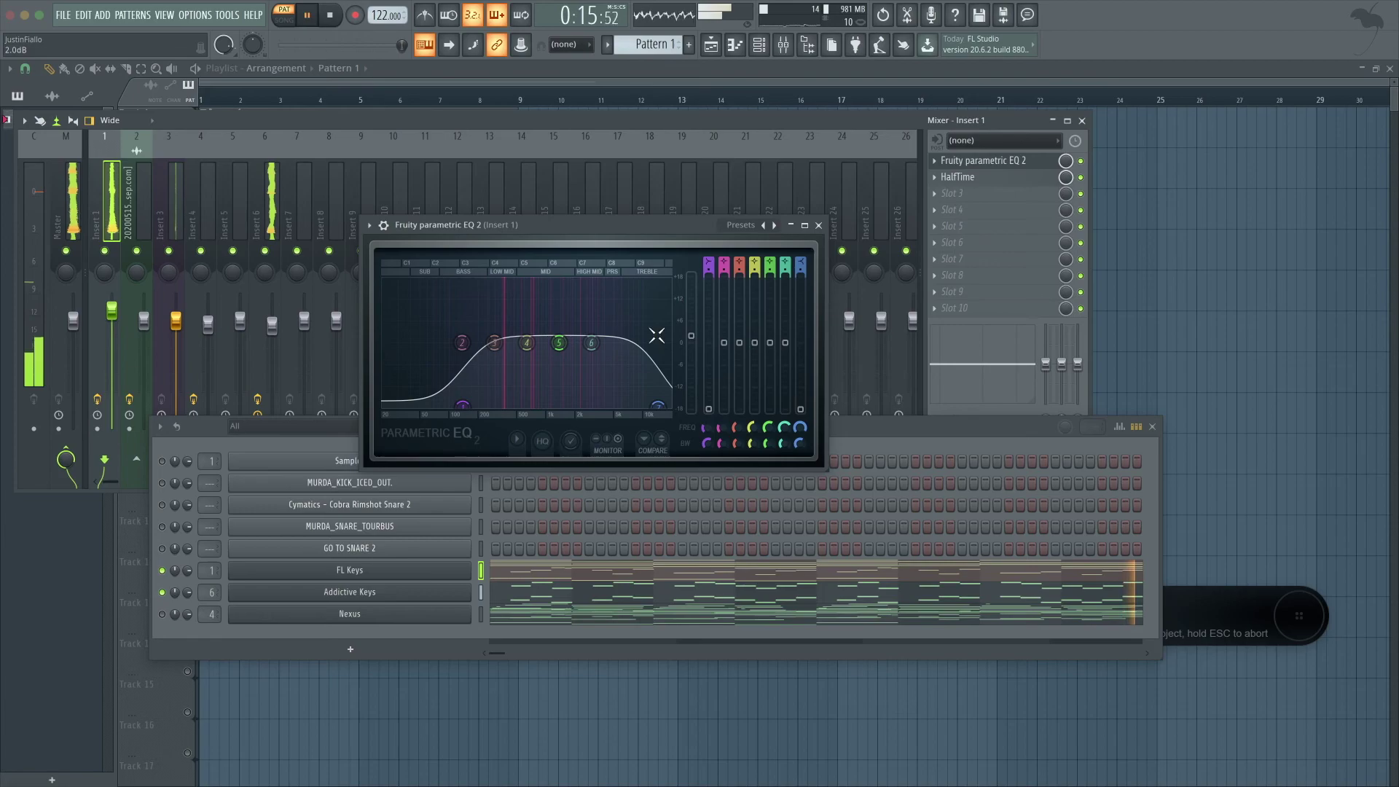
click(819, 225)
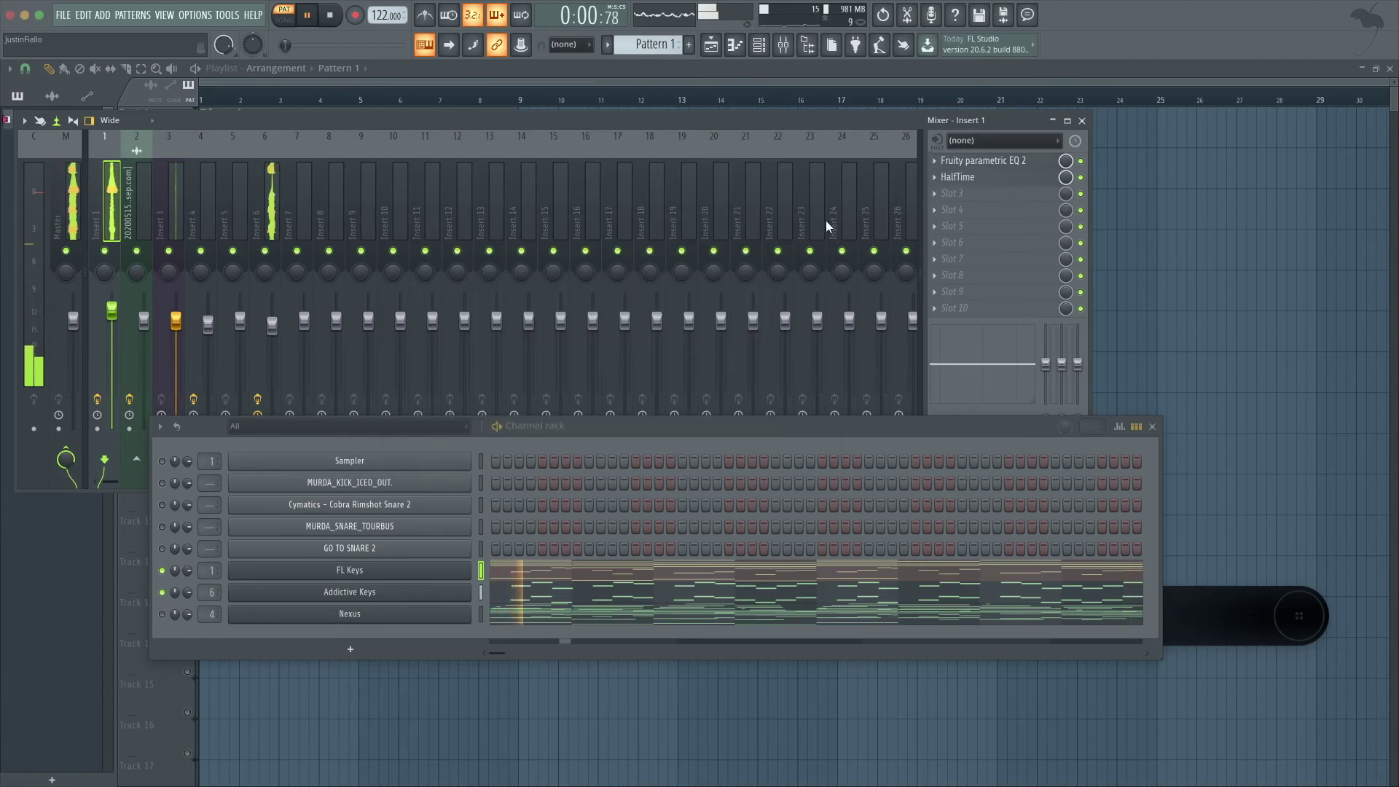
- Unmute the Nexus channel and lower the Insert 4 volume in the mixer, leaving the mixer closed
click(162, 614)
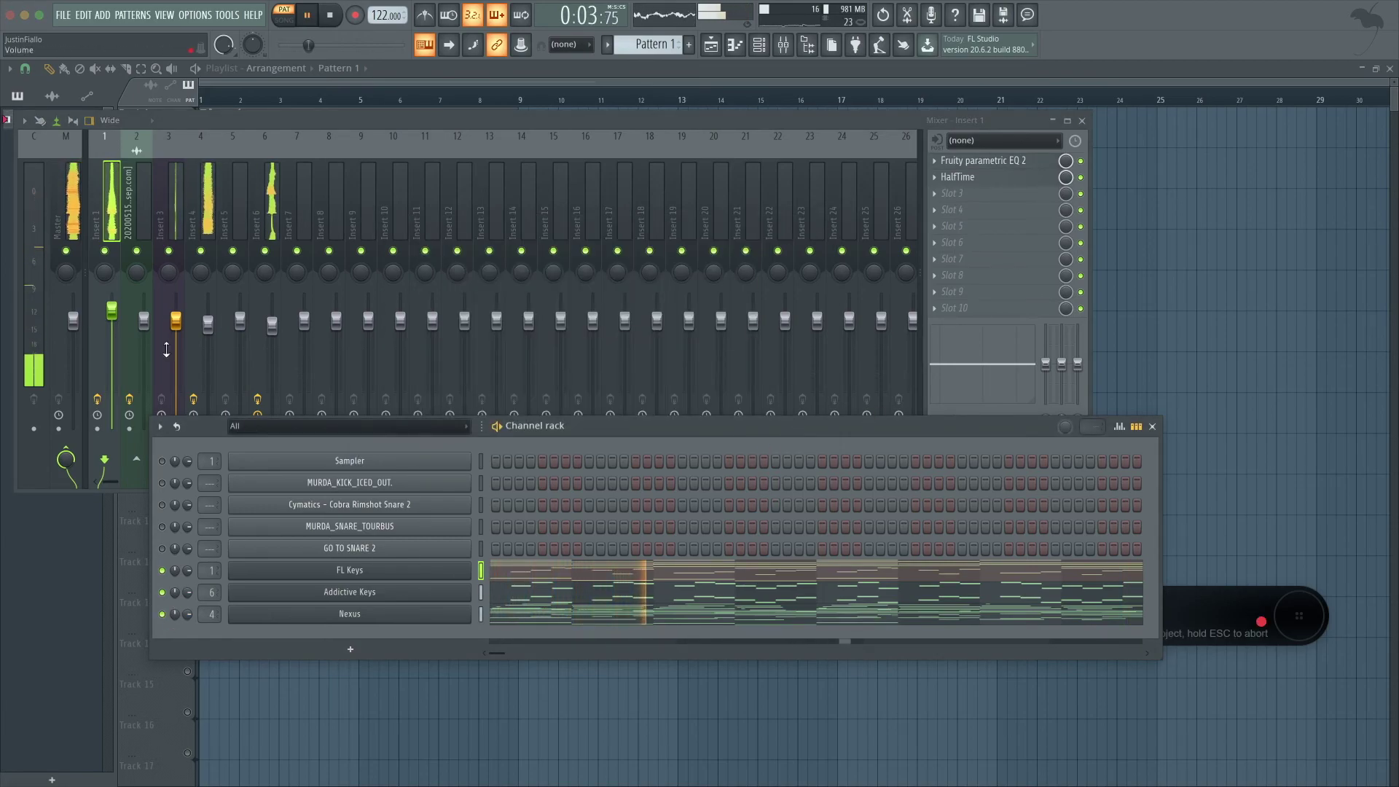
click(208, 328)
drag(207, 328, 207, 336)
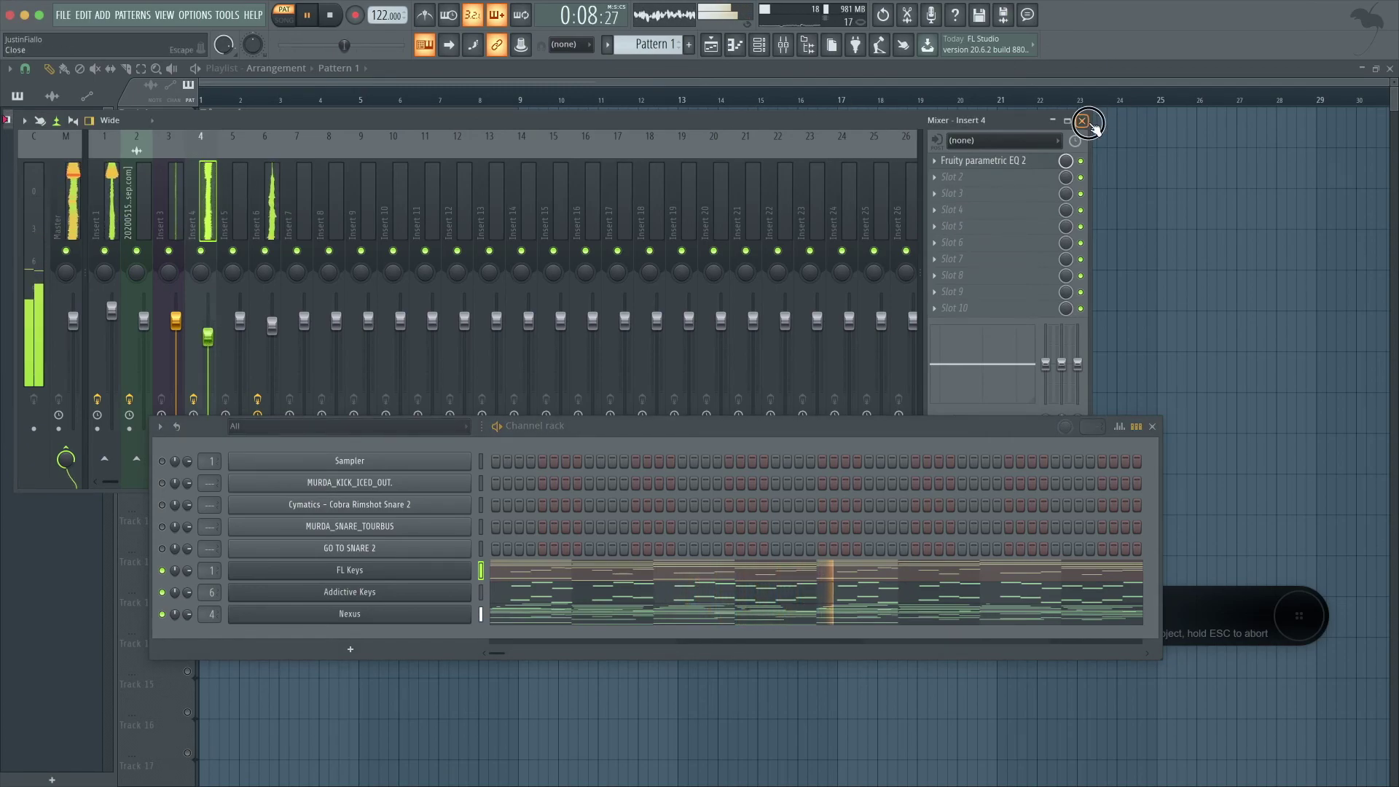
click(1082, 120)
- Return to the playlist and check the sampler settings of the MURDA_KICK_ICED_OUT channel
click(711, 46)
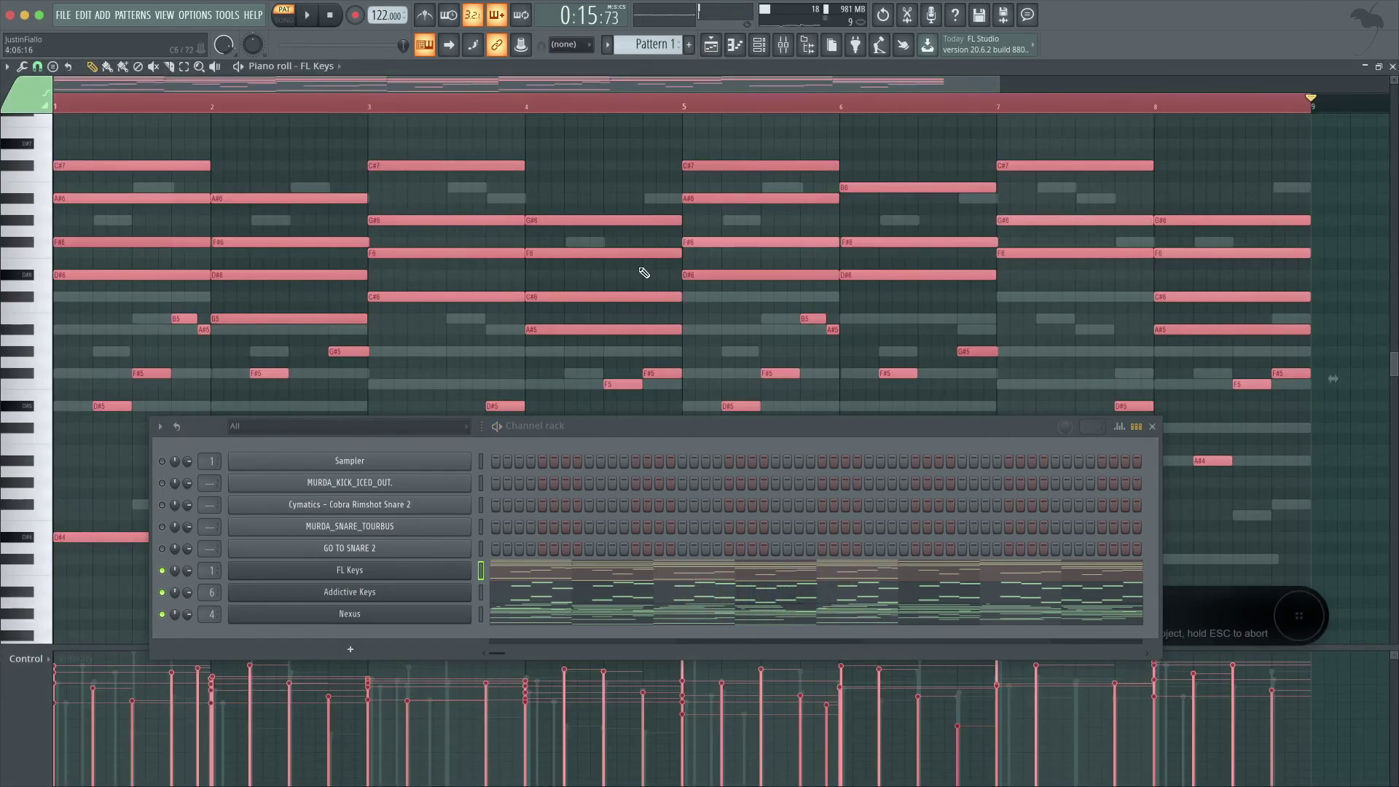
click(711, 46)
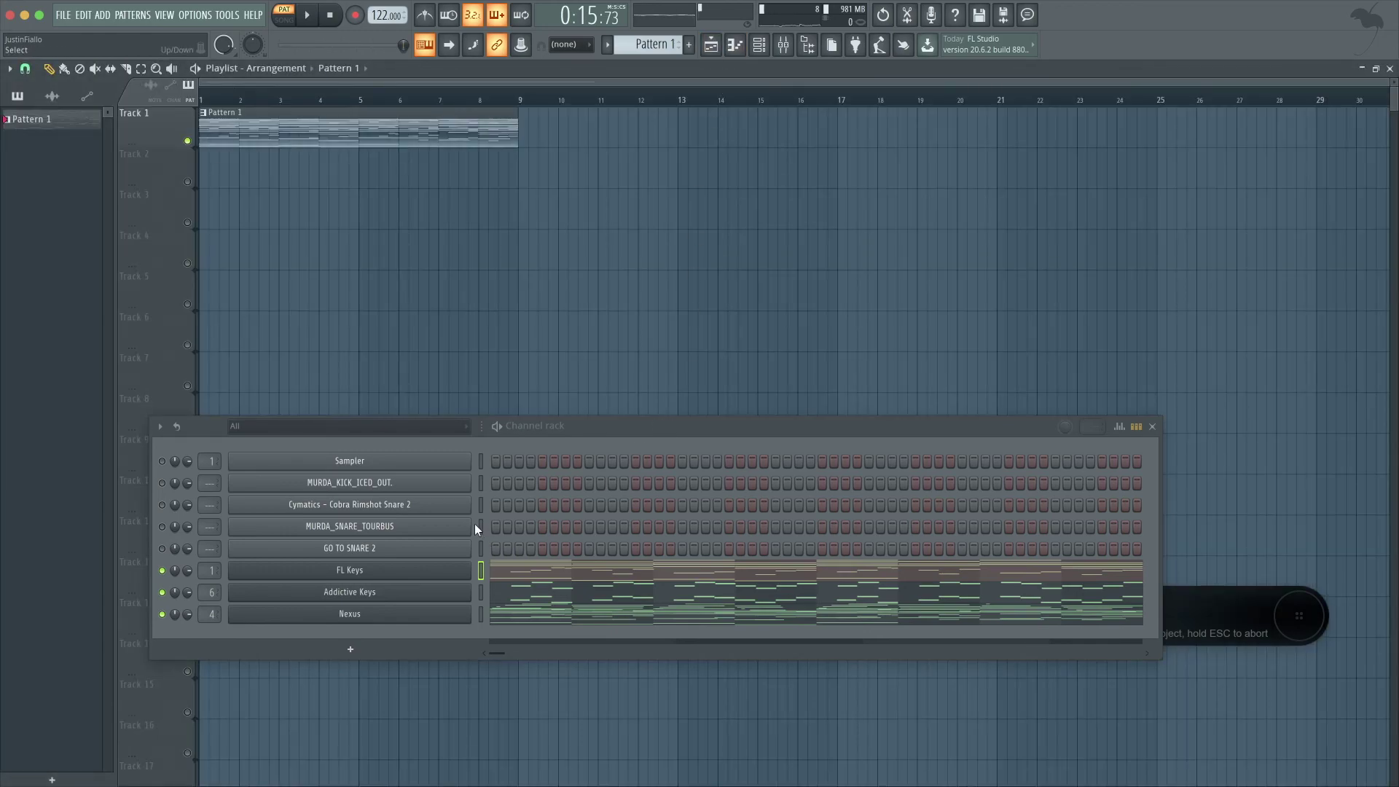
click(422, 483)
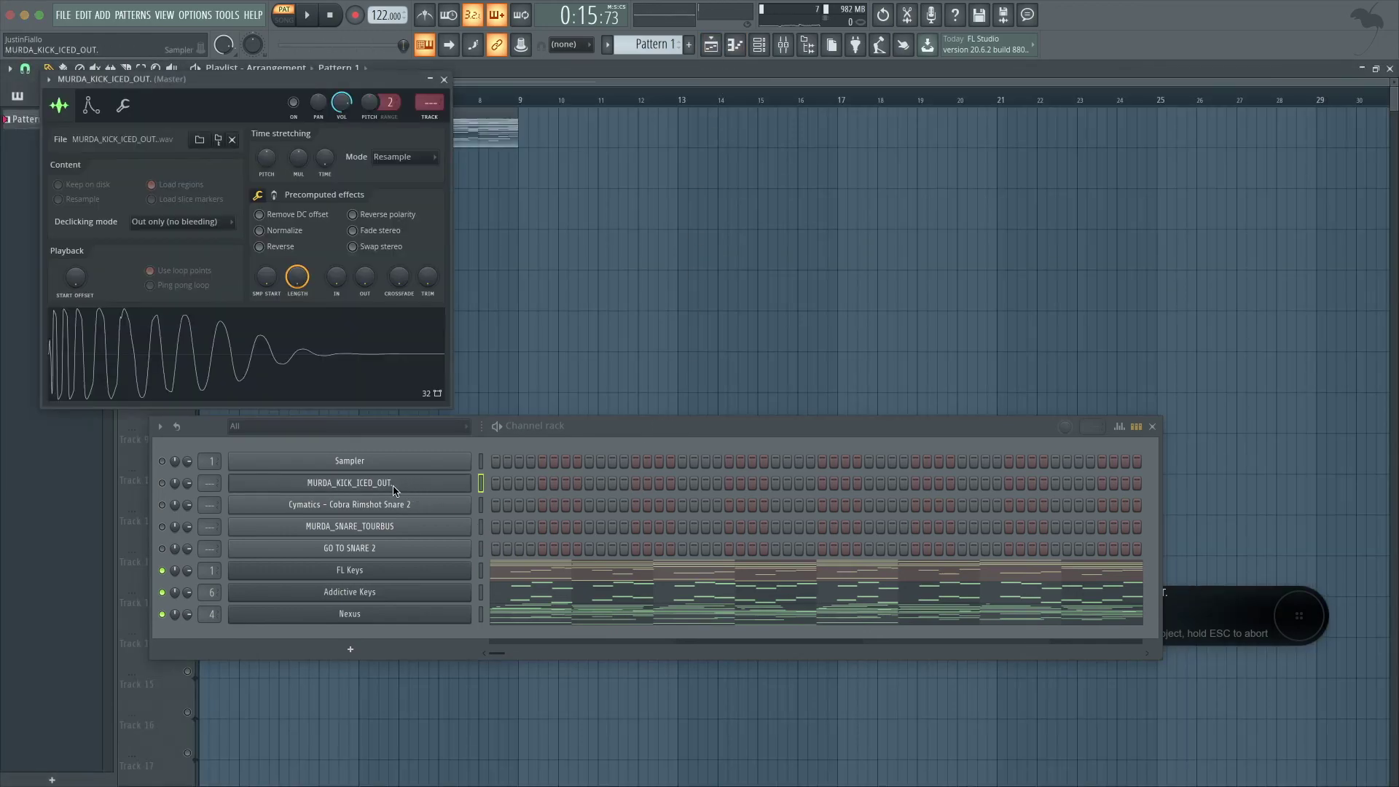
click(443, 80)
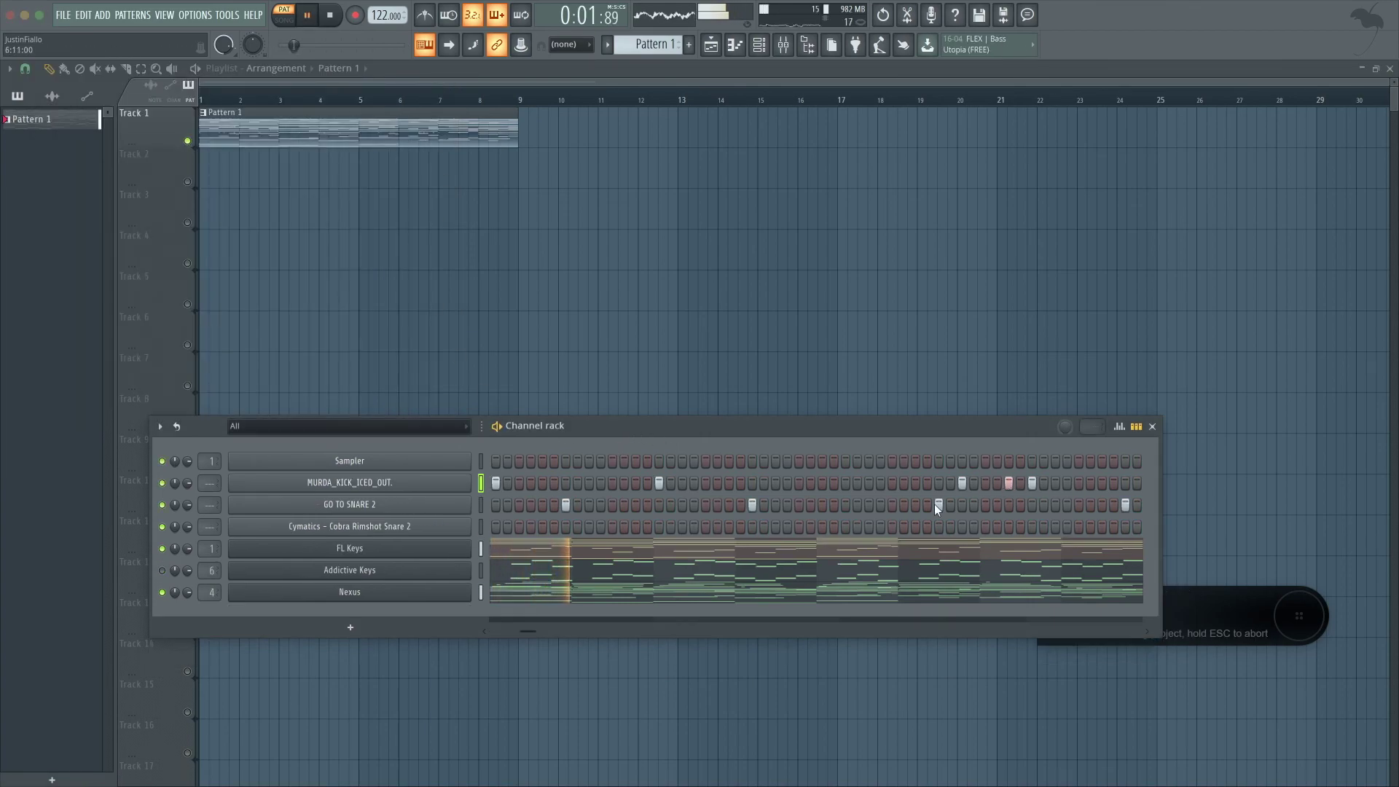
- Add two more kick hits to the MURDA_KICK_ICED_OUT step sequence late in the pattern
drag(532, 631, 539, 631)
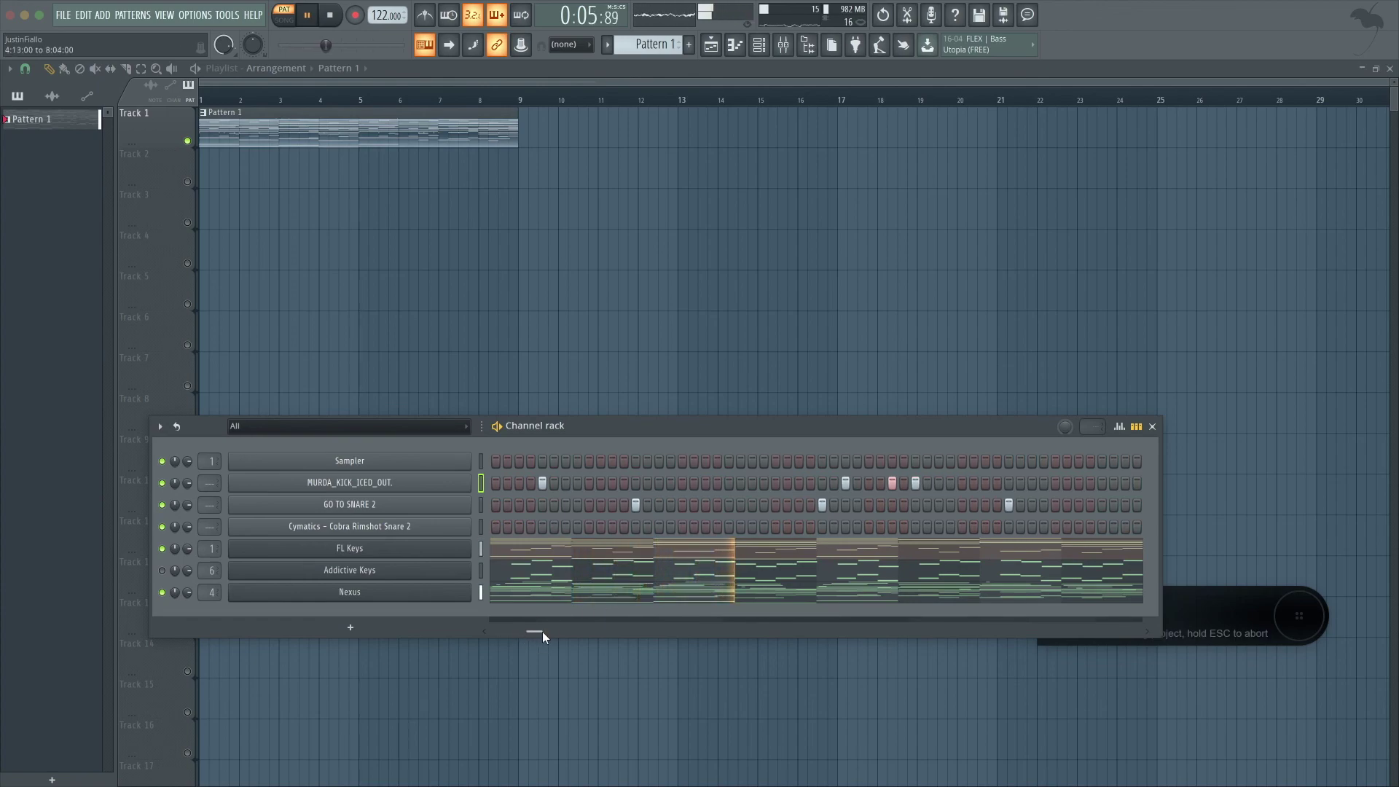
drag(543, 632, 549, 630)
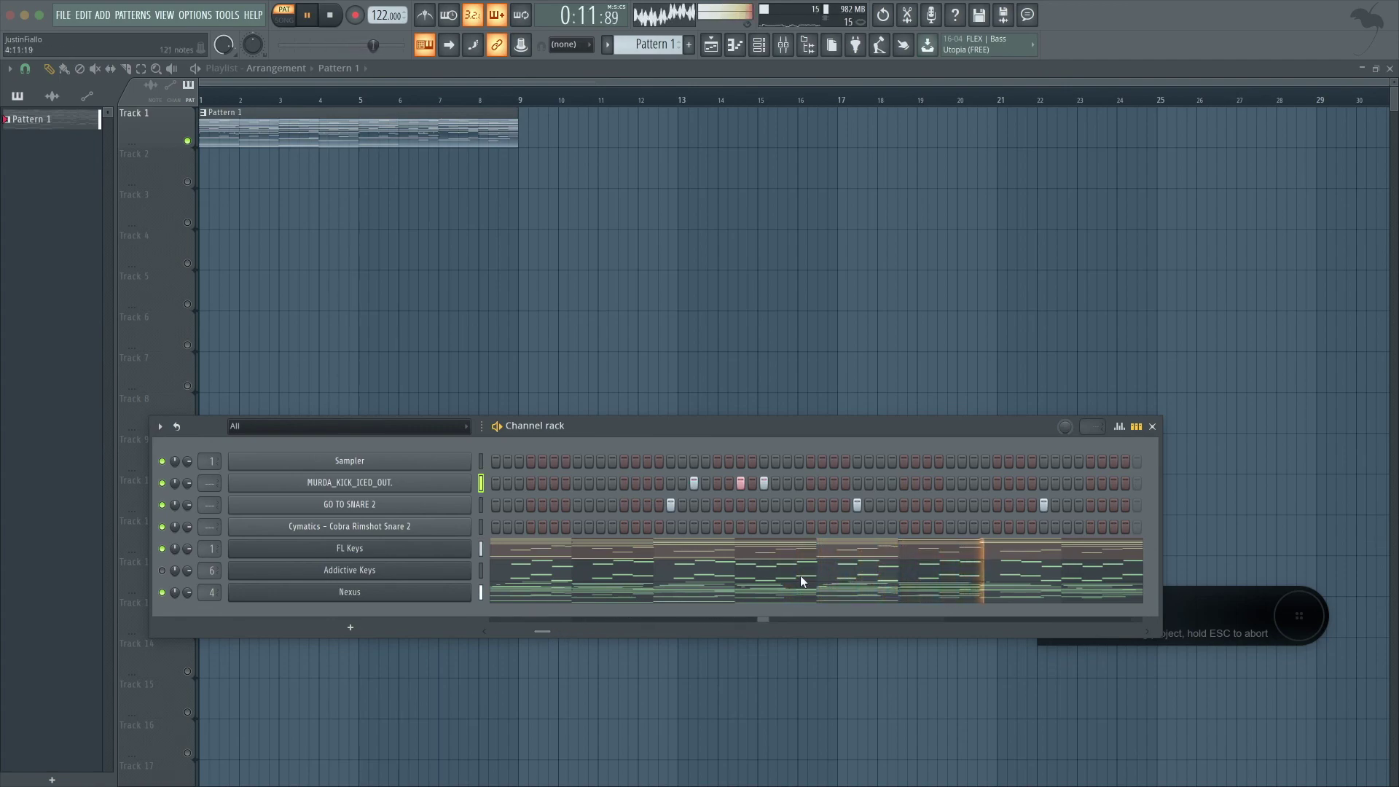
click(948, 482)
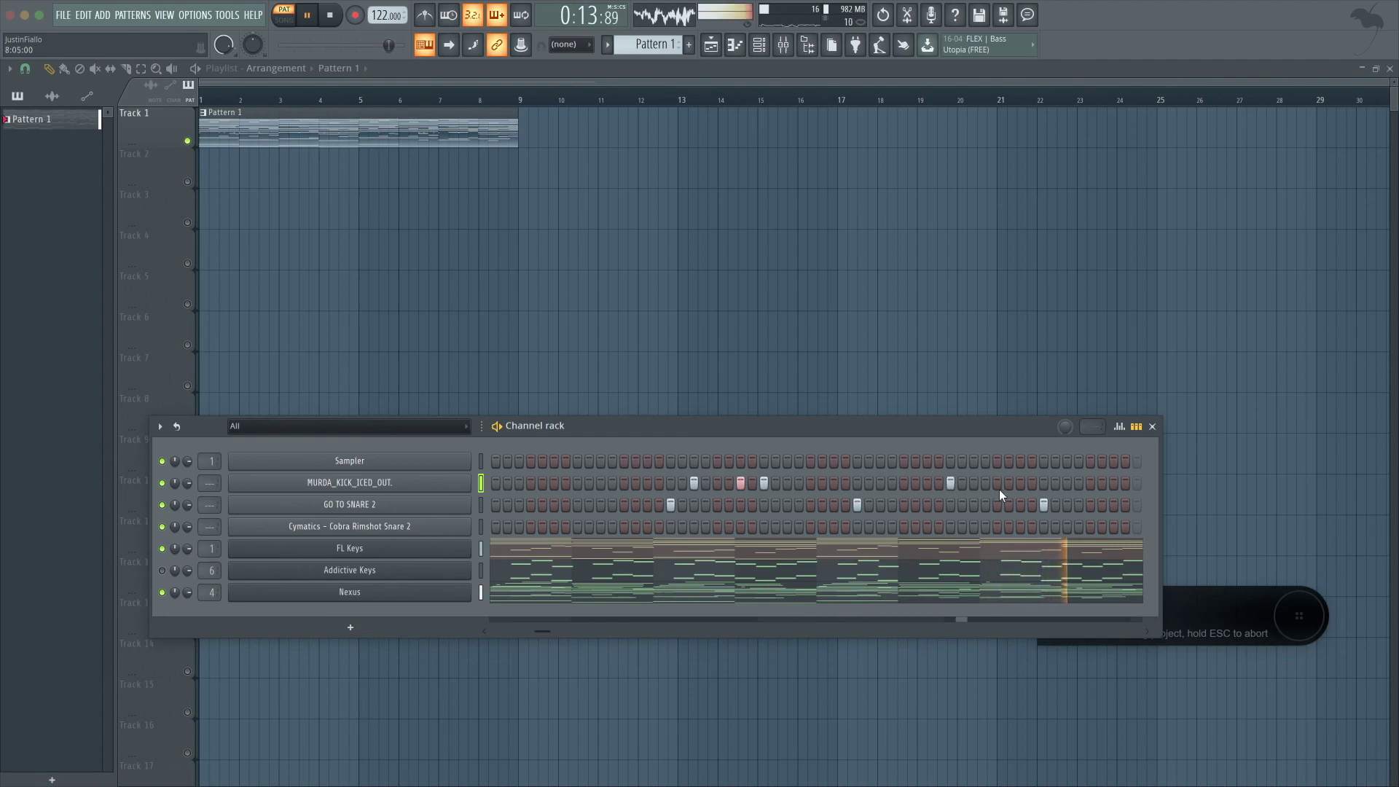
click(1090, 483)
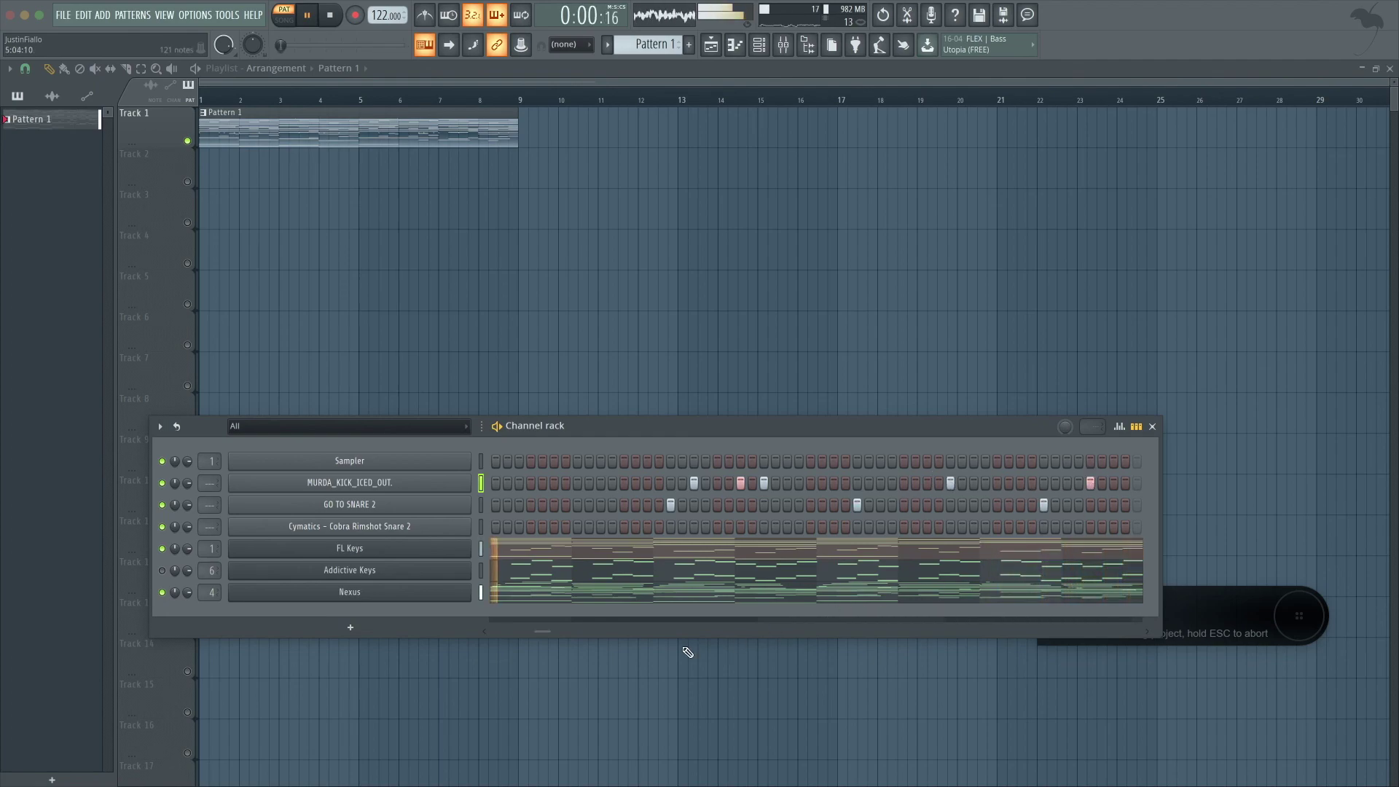
- Add a Cymatics - Cobra Rimshot Snare 2 hit on step 7 at the start of the pattern
drag(550, 633, 487, 631)
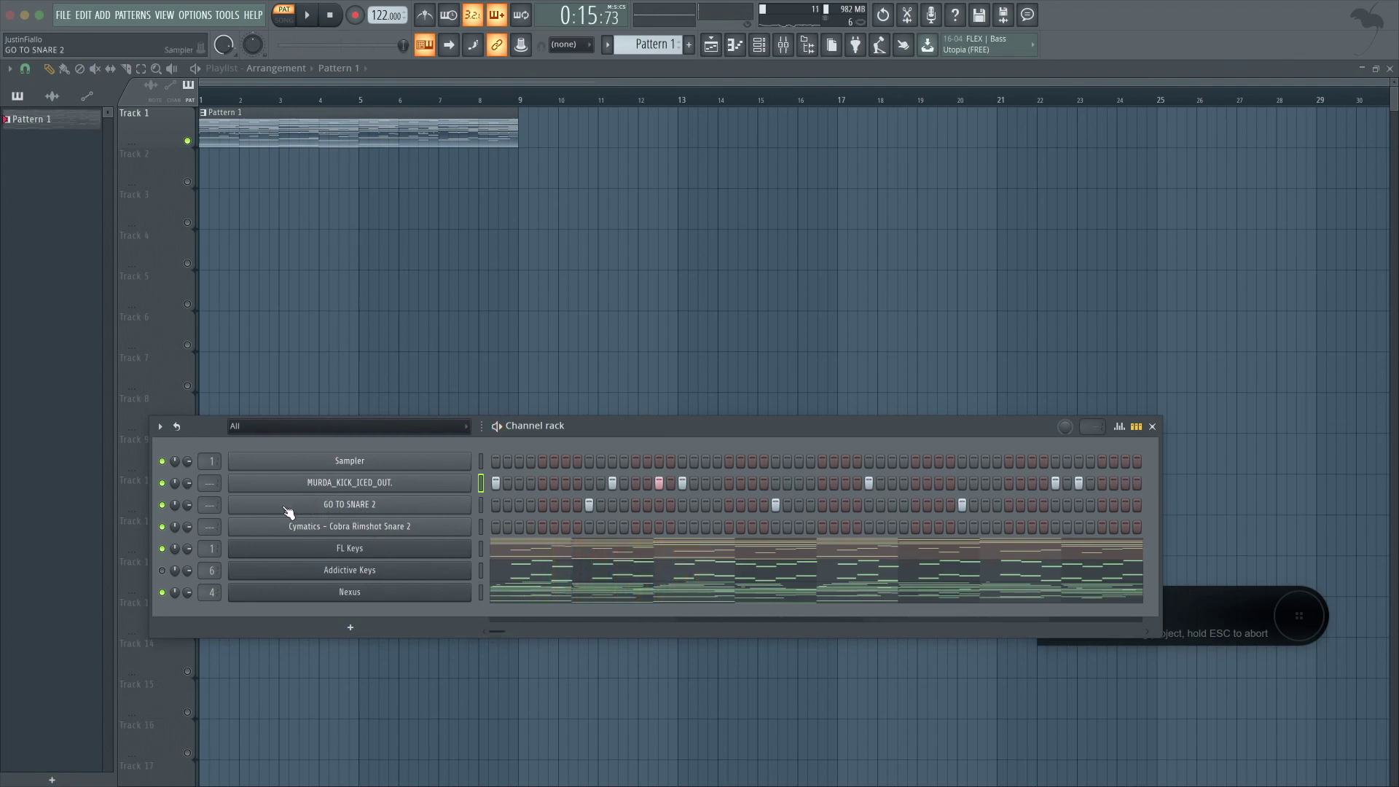
click(568, 526)
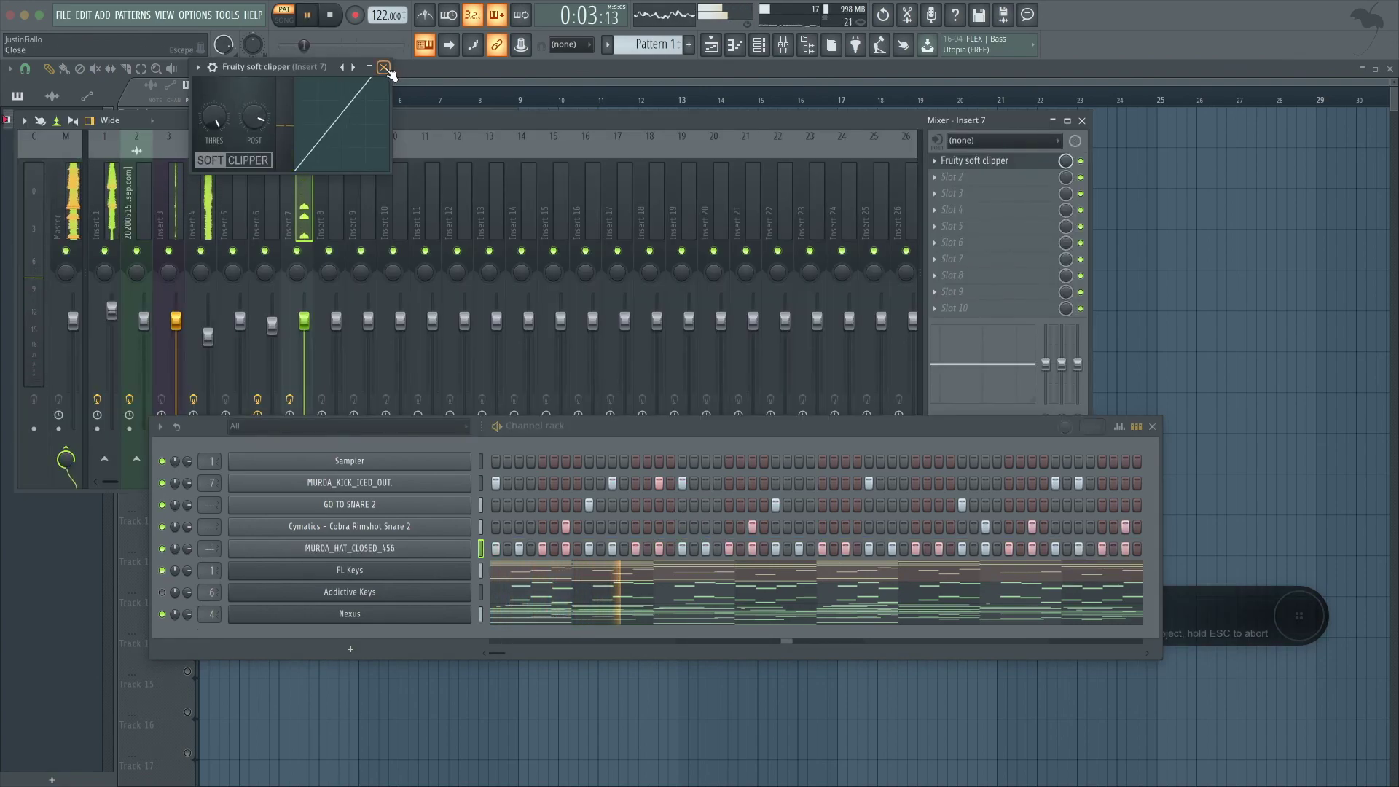
- Close the Fruity soft clipper on Insert 7 and toggle playback
click(384, 67)
key(space)
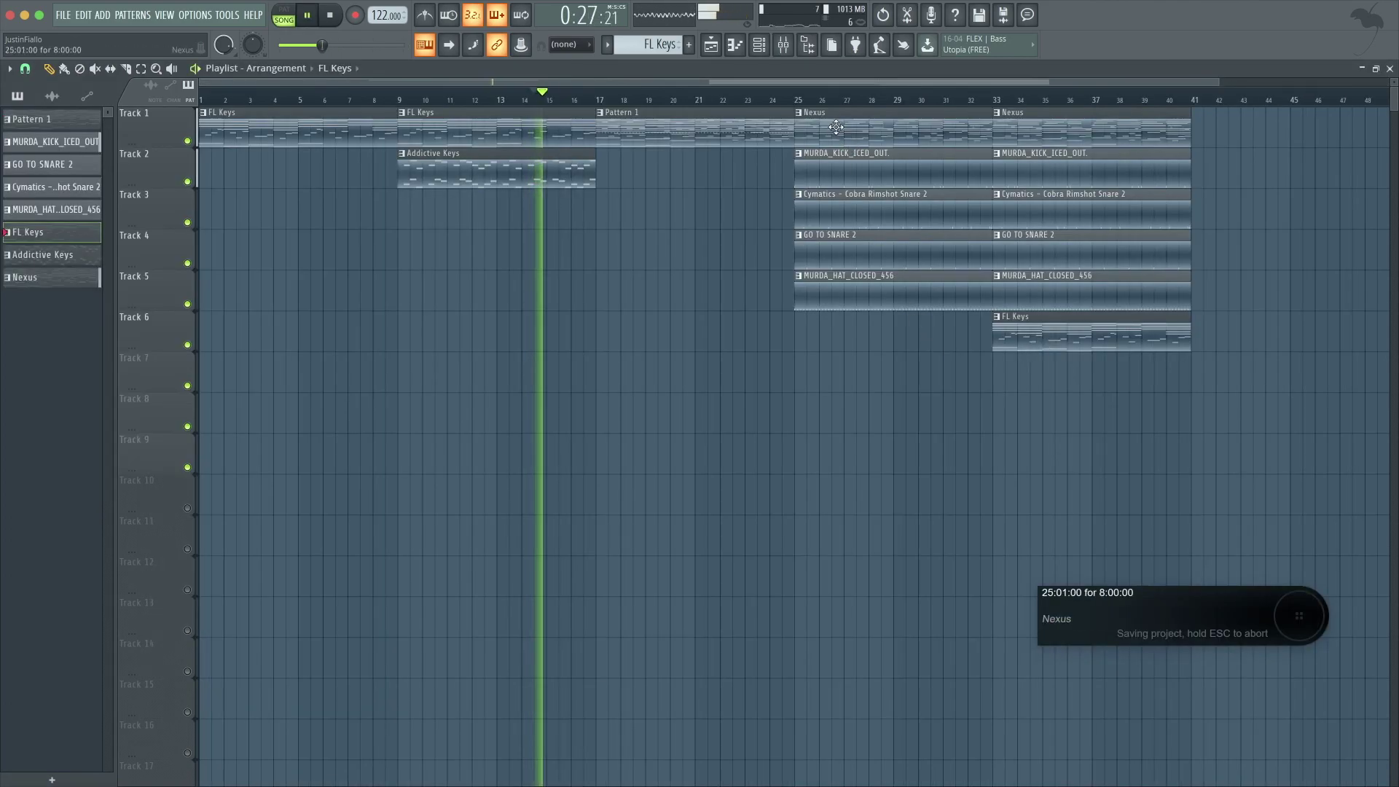
- Play the arrangement from about bar 26 and delete the MURDA_HAT_CLOSED_456 clip at bar 33 on Track 5
click(831, 101)
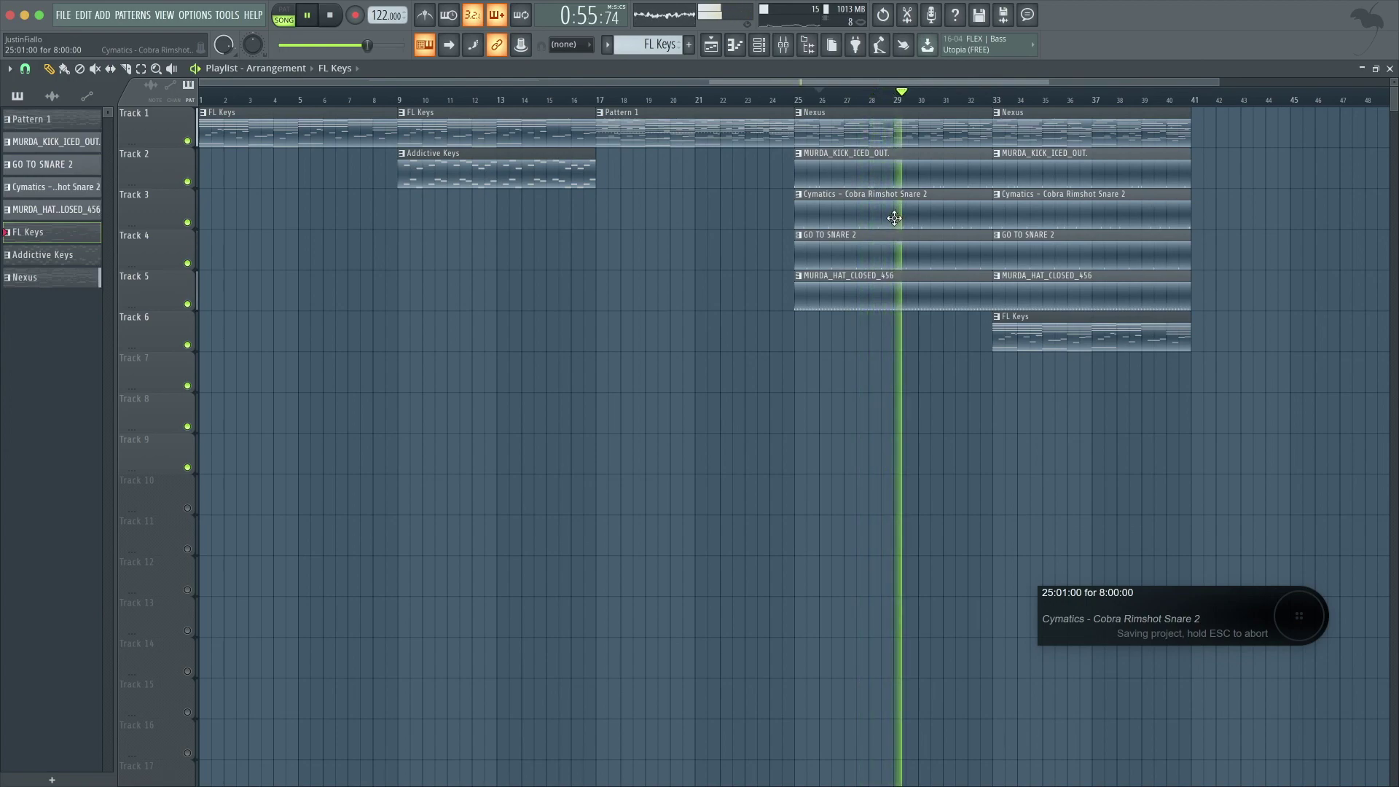
right_click(1030, 294)
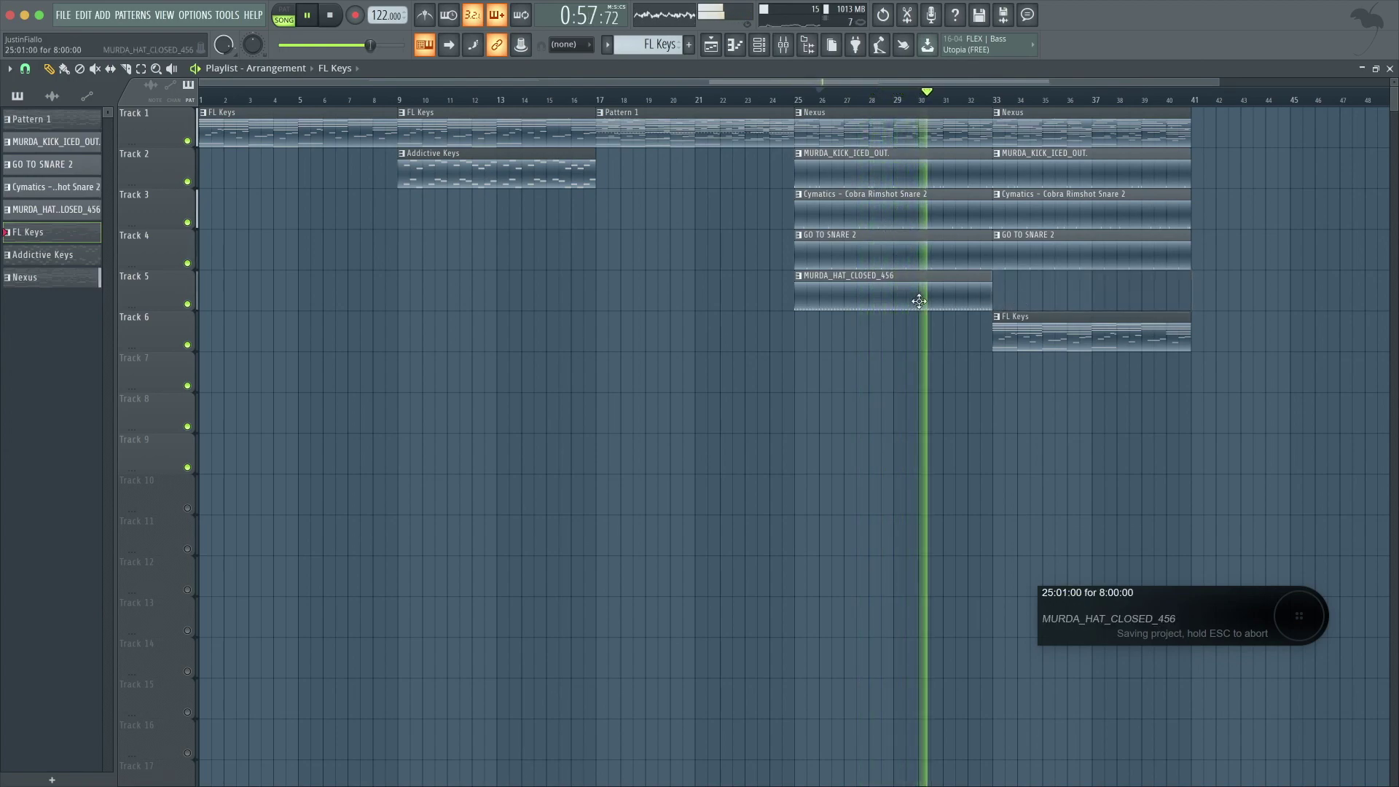